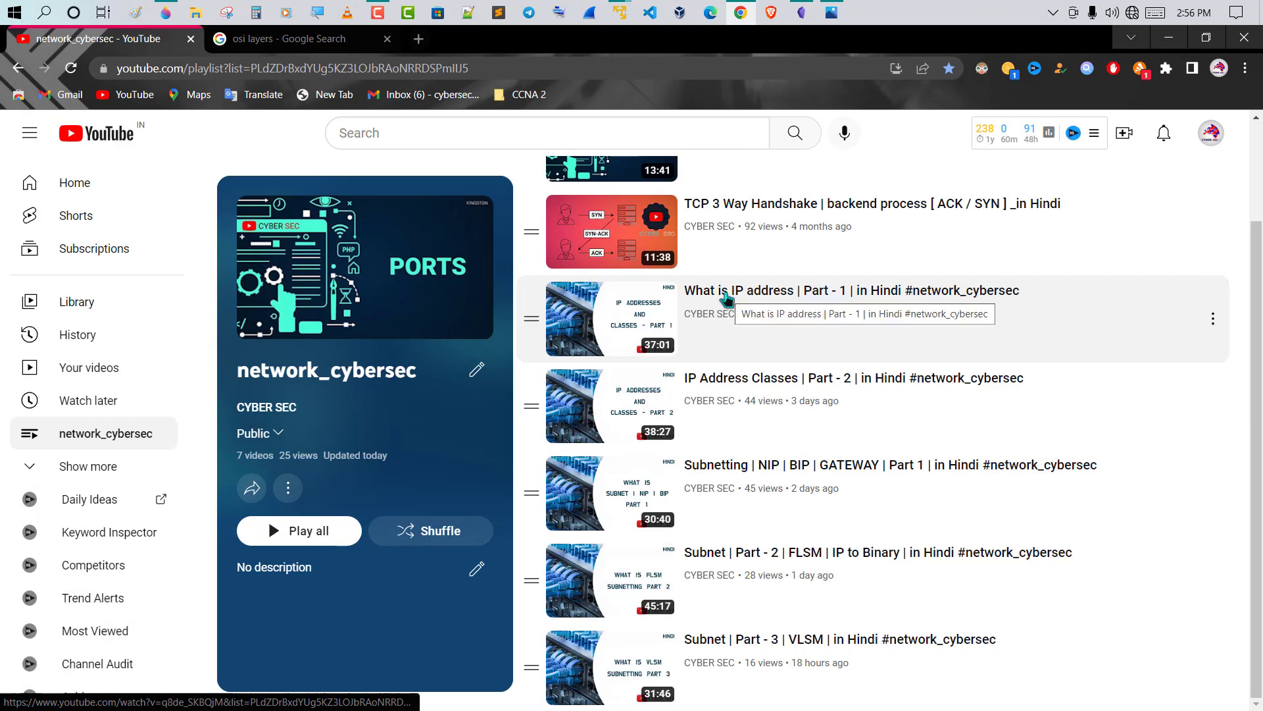
{"action": "scroll", "coordinate": [1053, 288], "scroll_direction": "up", "scroll_amount": 2}
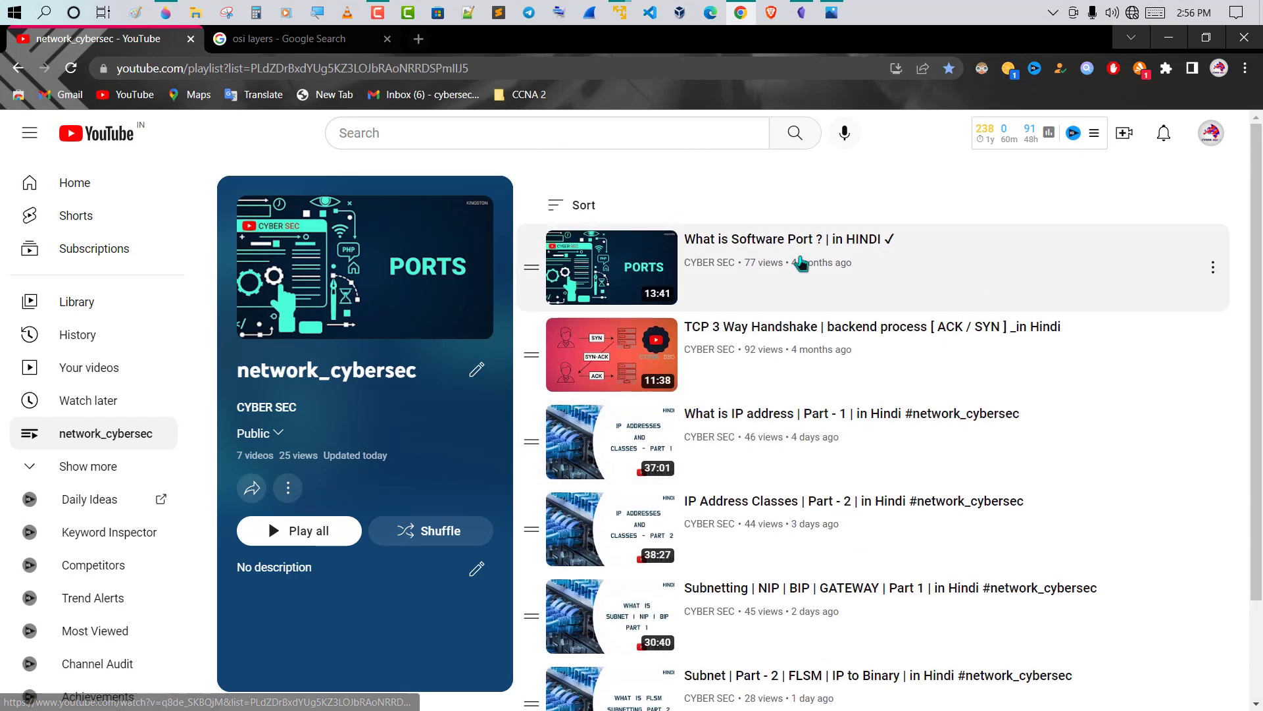
{"action": "scroll", "coordinate": [797, 355], "scroll_direction": "down", "scroll_amount": 2}
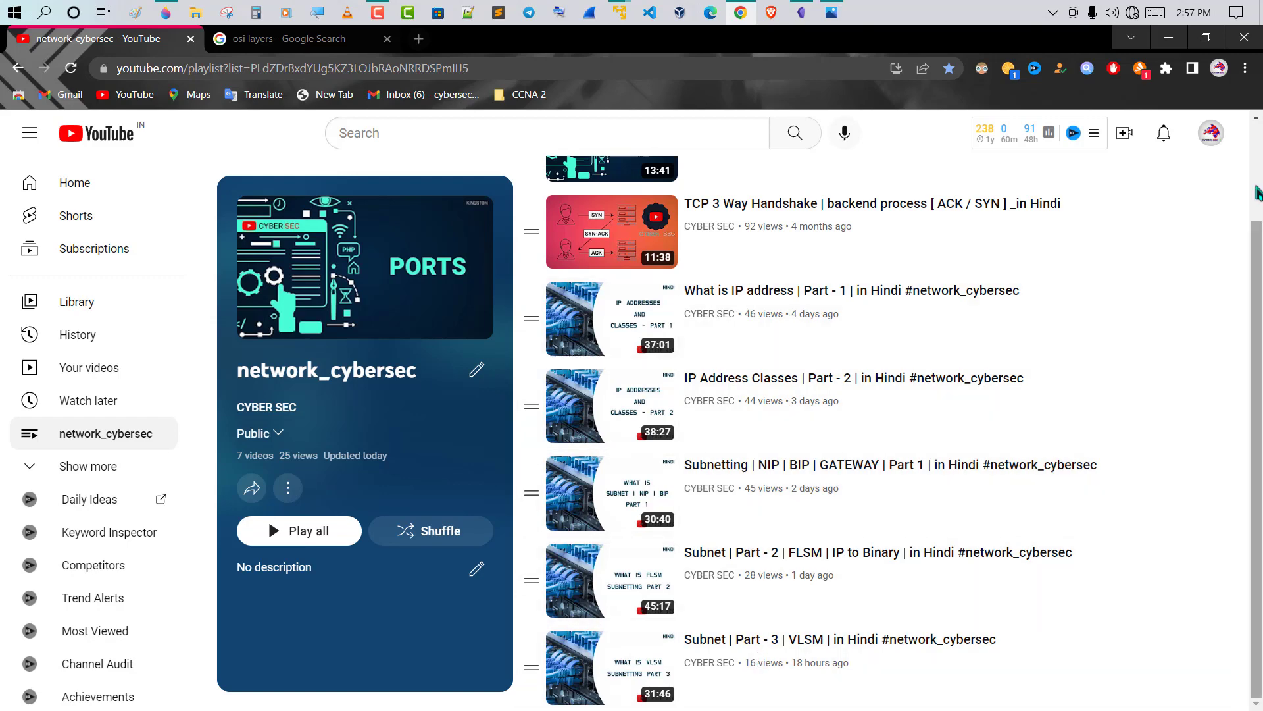
Minimize the browser, switch to the Windows 11 virtual machine in VMware and maximize the Cisco Packet Tracer window.
{"action": "left_click", "coordinate": [1169, 37]}
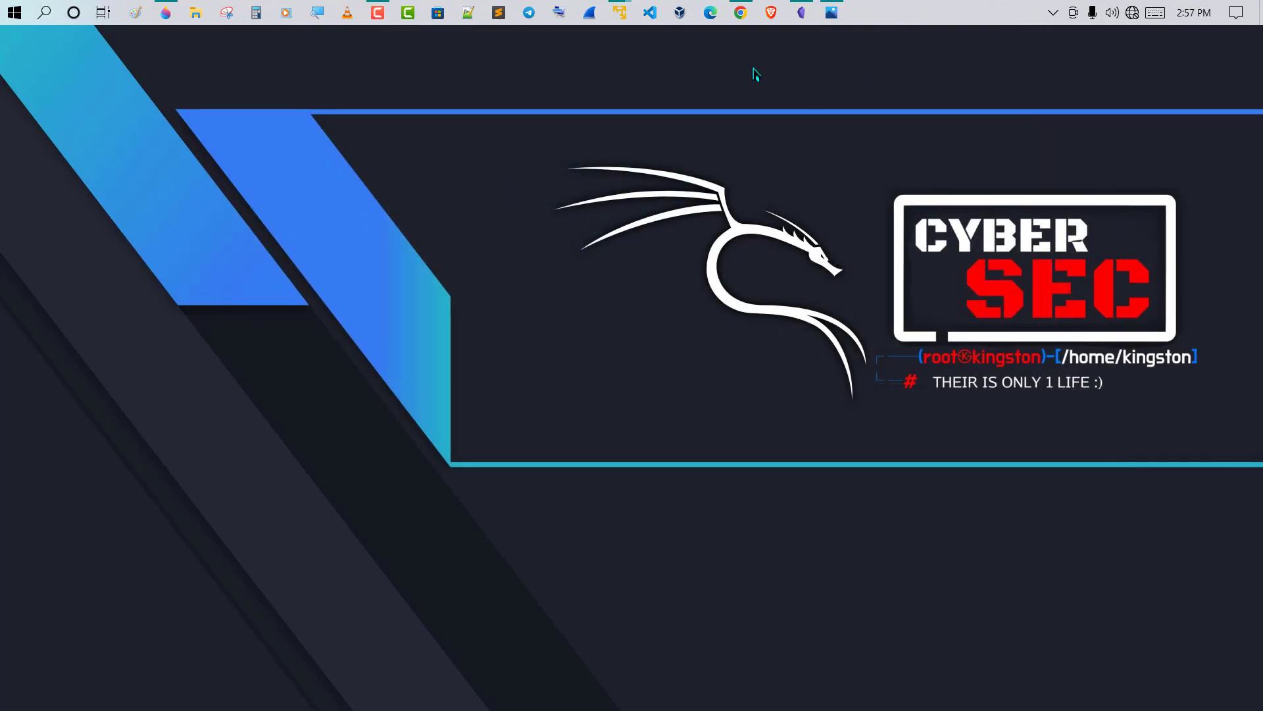
{"action": "mouse_move", "coordinate": [622, 8]}
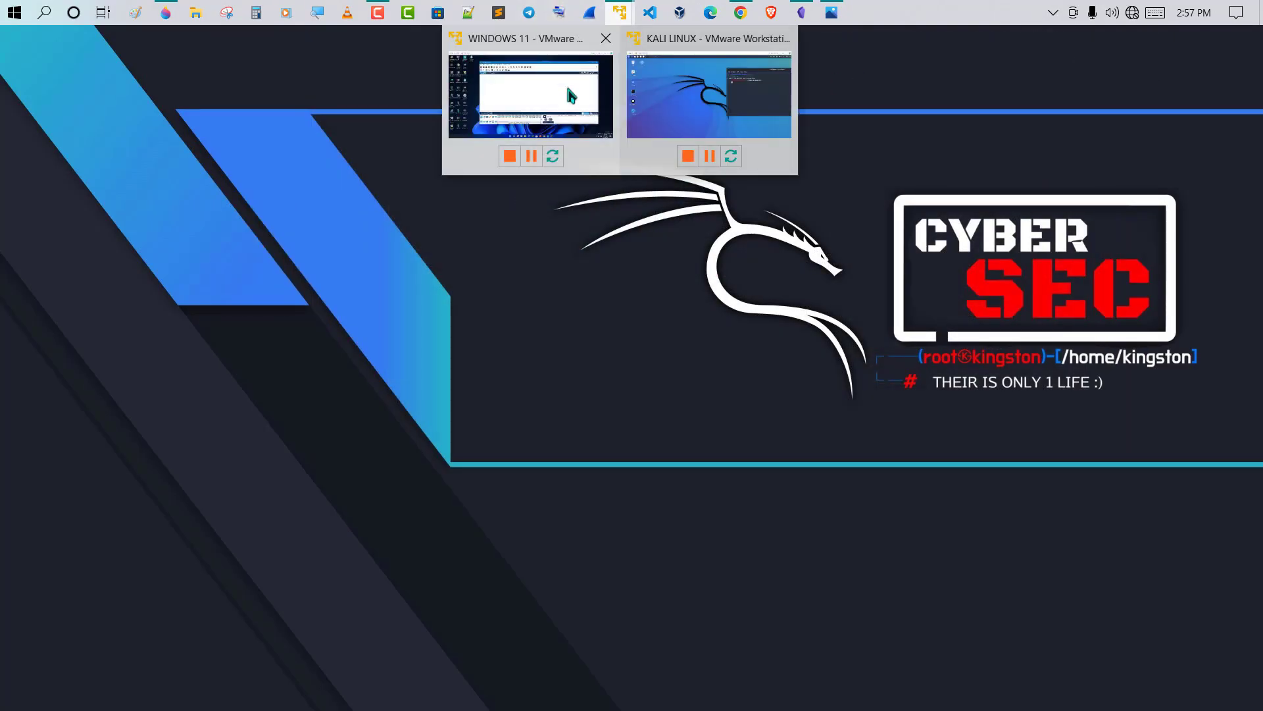
{"action": "left_click", "coordinate": [586, 76]}
{"action": "mouse_move", "coordinate": [641, 137]}
{"action": "left_mouse_down"}
{"action": "mouse_move", "coordinate": [654, 204]}
{"action": "mouse_move", "coordinate": [645, 142]}
{"action": "left_mouse_up"}
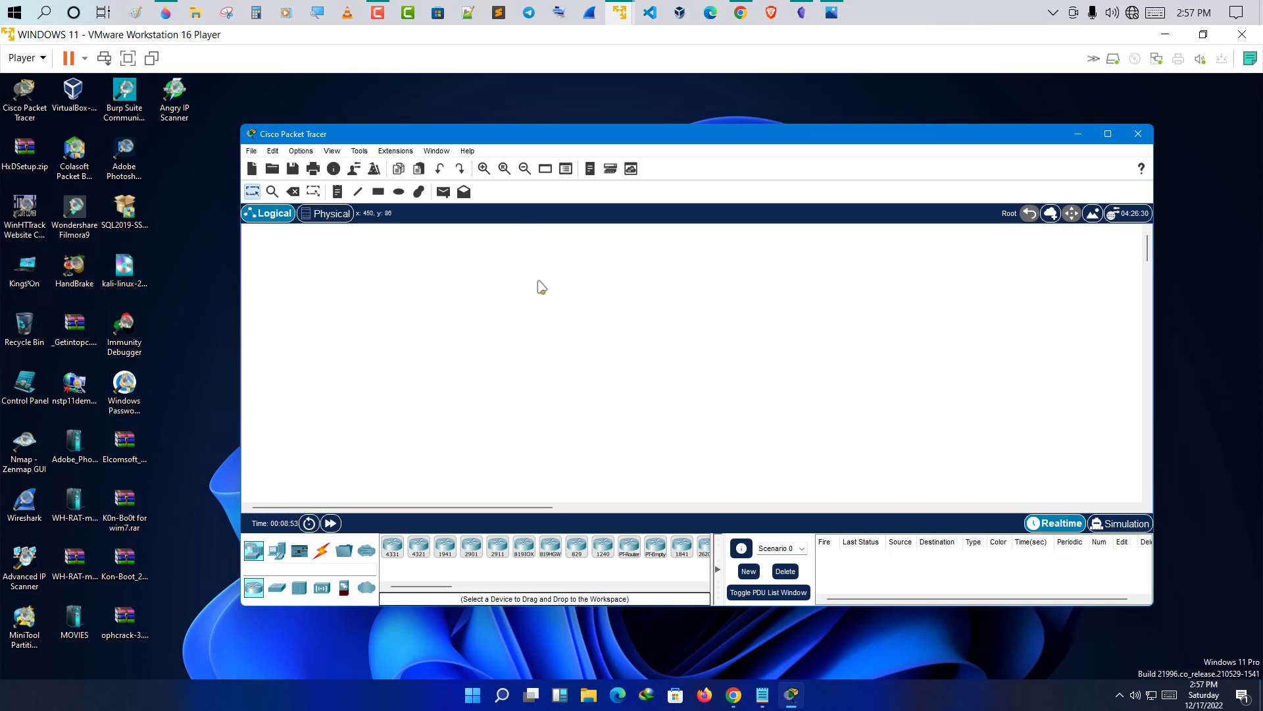
{"action": "left_click_drag", "start_coordinate": [918, 137], "coordinate": [965, 130]}
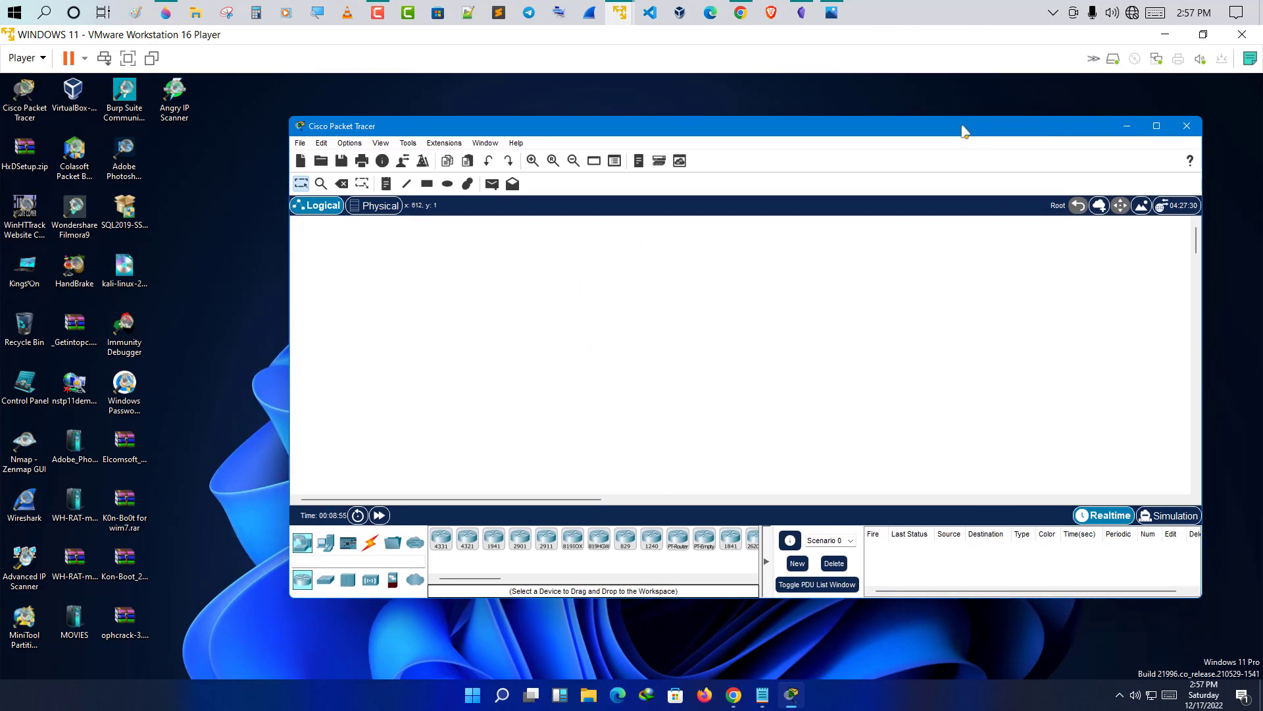
{"action": "left_click", "coordinate": [1158, 126]}
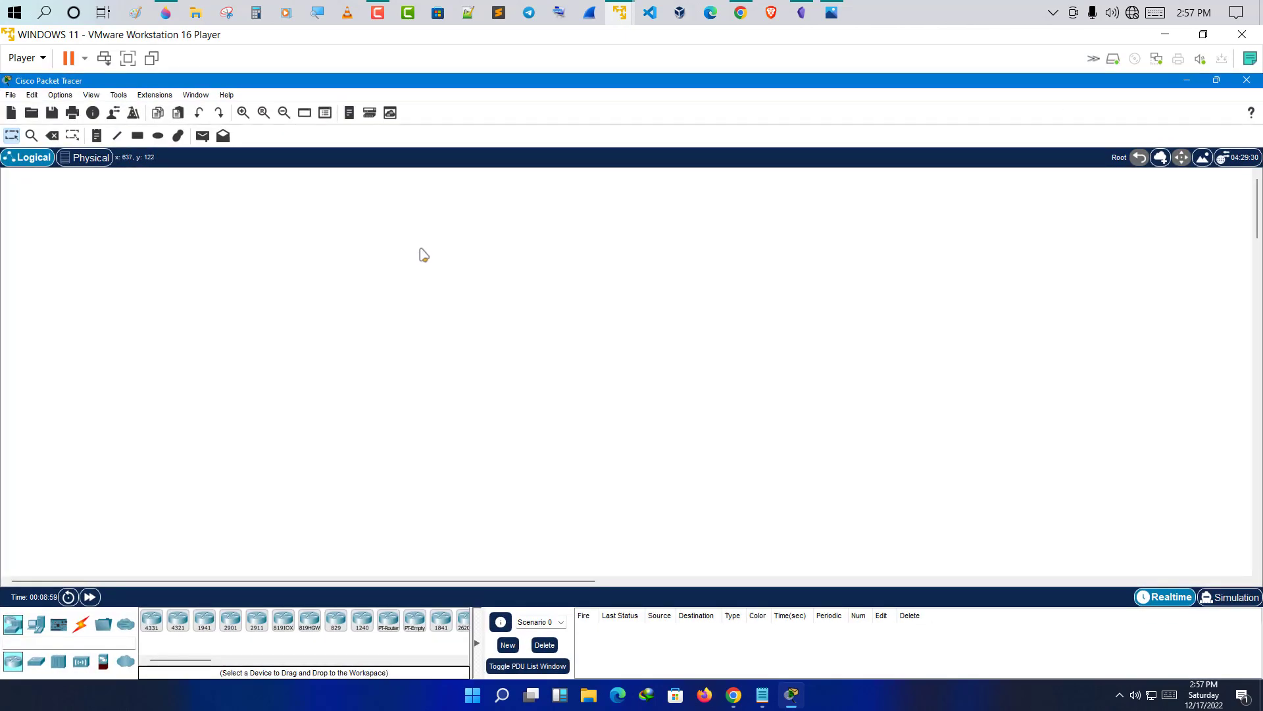
Place four Laptop-PT end devices in the empty logical workspace.
{"action": "left_click_drag", "start_coordinate": [420, 249], "coordinate": [560, 375]}
{"action": "left_click", "coordinate": [36, 623]}
{"action": "left_click", "coordinate": [172, 621]}
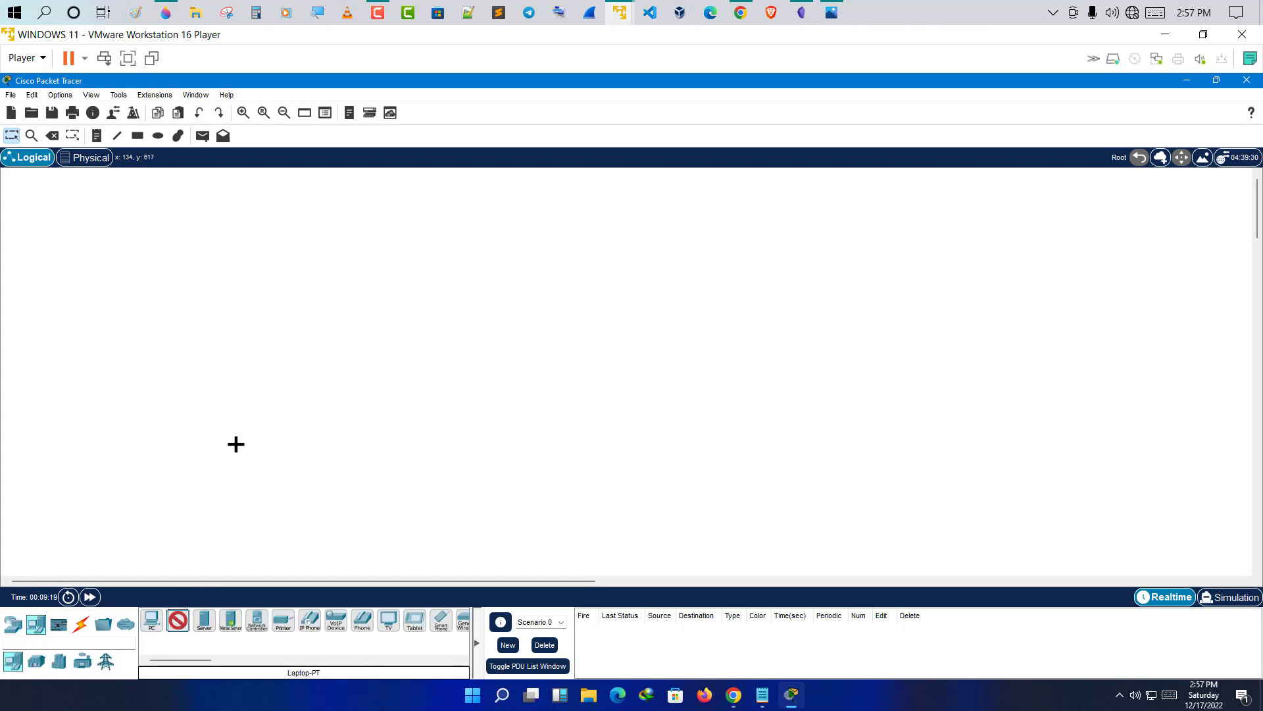
{"action": "left_click", "coordinate": [326, 331]}
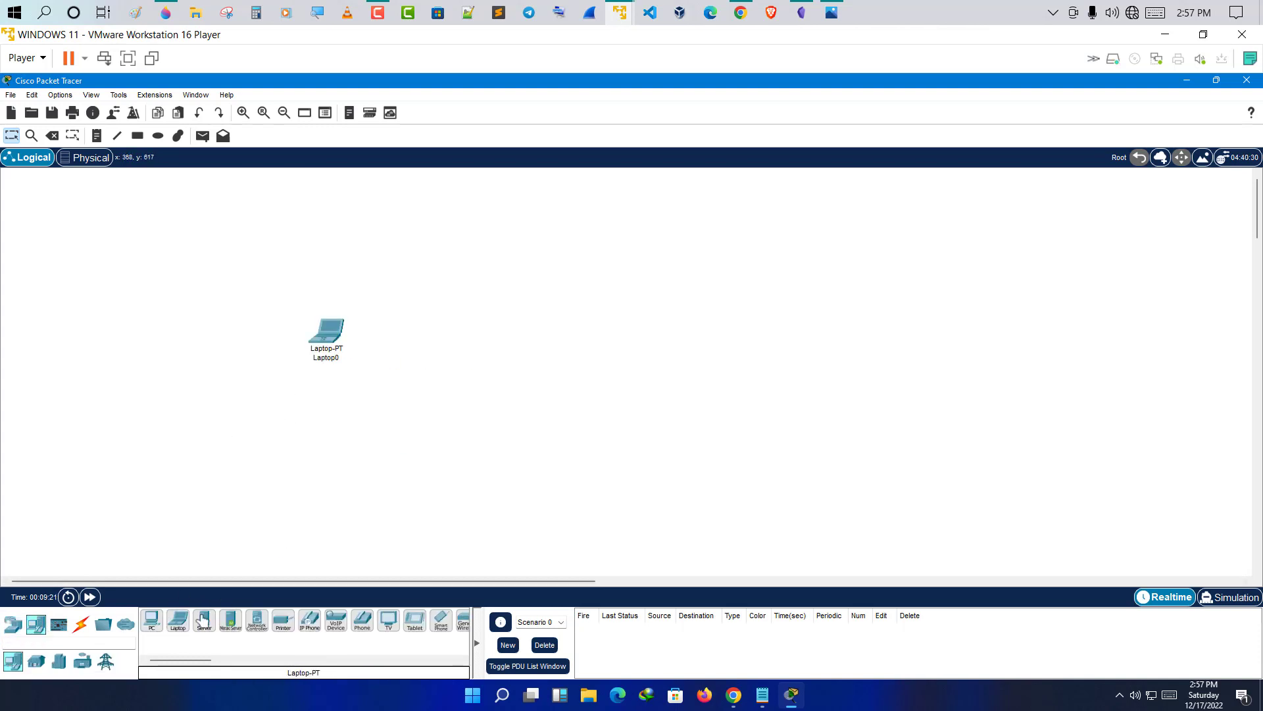
{"action": "left_click", "coordinate": [431, 380]}
{"action": "left_click", "coordinate": [629, 371]}
{"action": "left_click", "coordinate": [757, 346]}
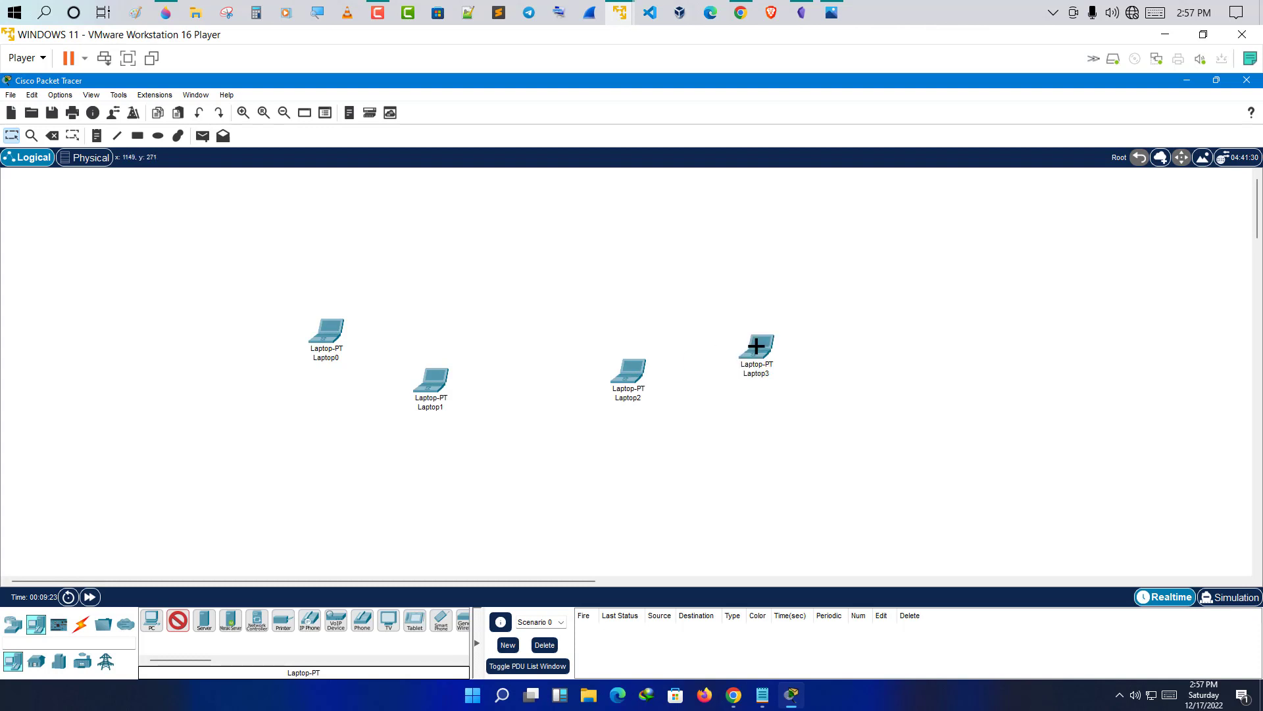
Rearrange the laptops into a rough rectangle, with Laptop0 and Laptop1 above and Laptop2 and Laptop3 below.
{"action": "left_click", "coordinate": [11, 138]}
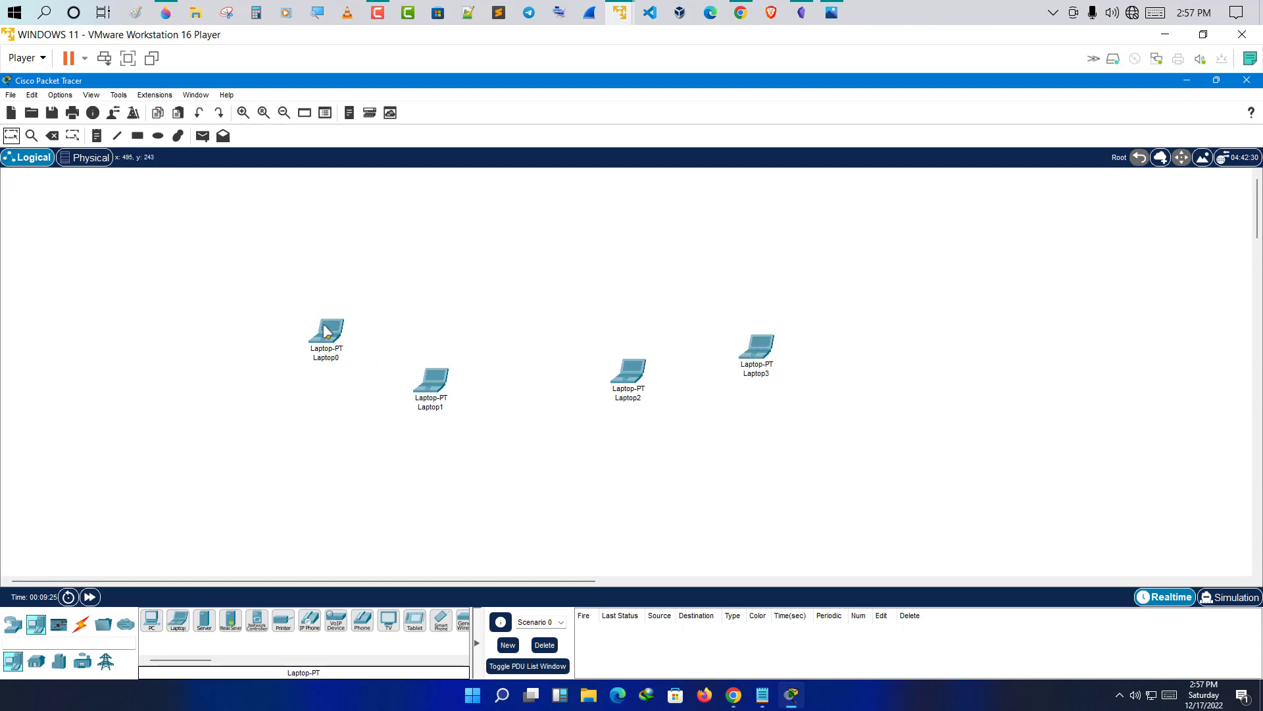
{"action": "left_click_drag", "start_coordinate": [329, 338], "coordinate": [382, 292]}
{"action": "left_click_drag", "start_coordinate": [433, 381], "coordinate": [599, 280]}
{"action": "left_click_drag", "start_coordinate": [636, 380], "coordinate": [432, 445]}
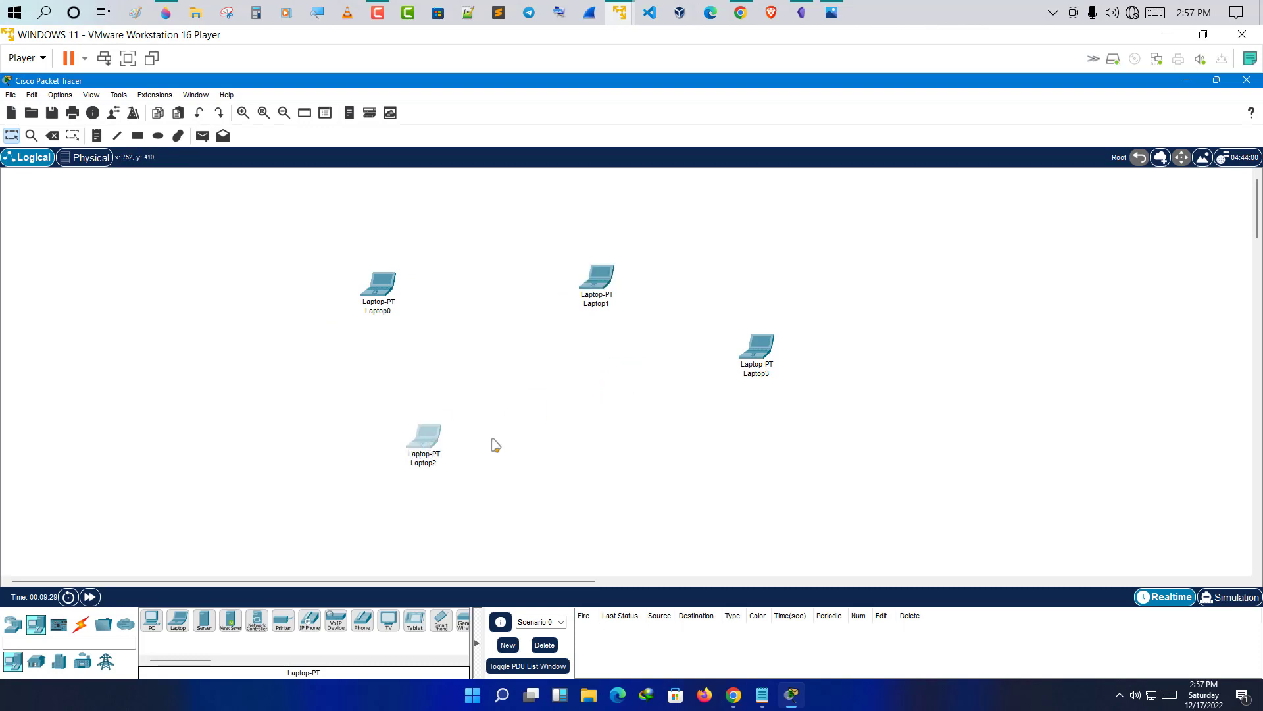
{"action": "left_click_drag", "start_coordinate": [388, 409], "coordinate": [473, 475]}
{"action": "left_click_drag", "start_coordinate": [760, 358], "coordinate": [589, 450]}
{"action": "mouse_move", "coordinate": [552, 402]}
{"action": "left_mouse_down"}
{"action": "mouse_move", "coordinate": [634, 489]}
{"action": "mouse_move", "coordinate": [452, 371]}
{"action": "mouse_move", "coordinate": [322, 236]}
{"action": "left_mouse_up"}
{"action": "left_click", "coordinate": [697, 359]}
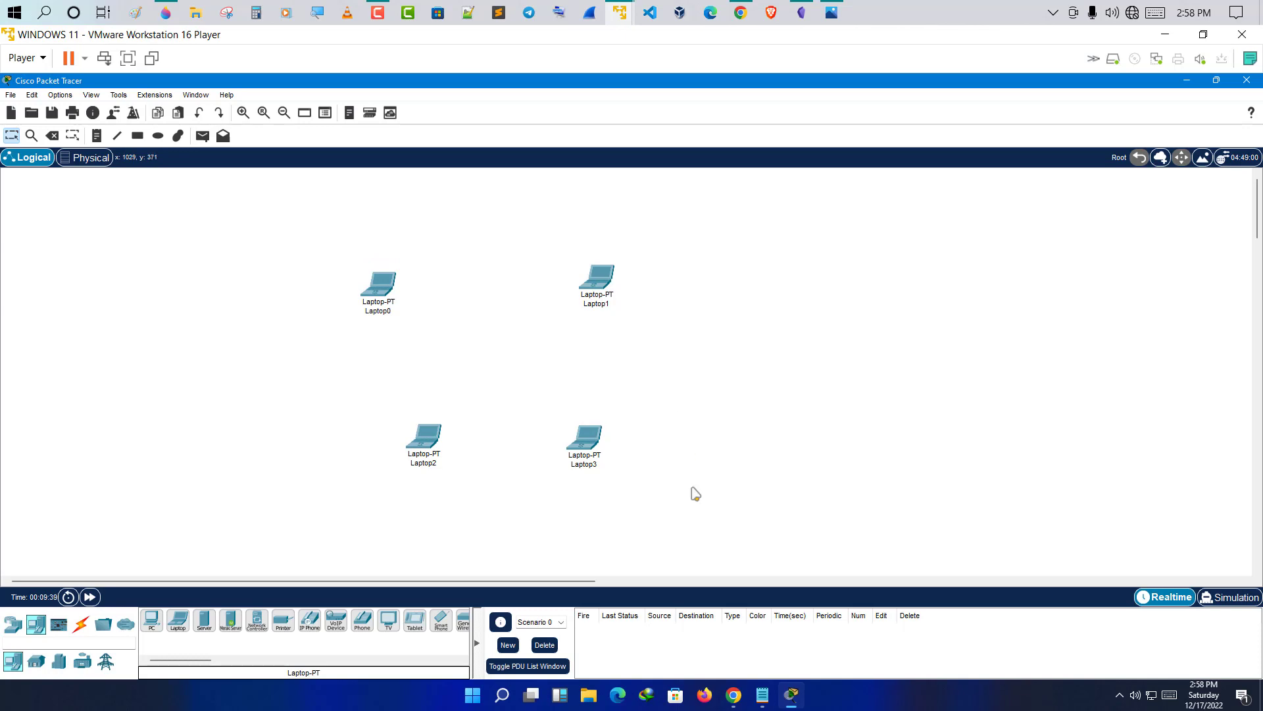
Switch to Chrome in the virtual machine and look over the Cisco Packet Tracer course page and its signed-in account menu.
{"action": "left_click", "coordinate": [734, 695]}
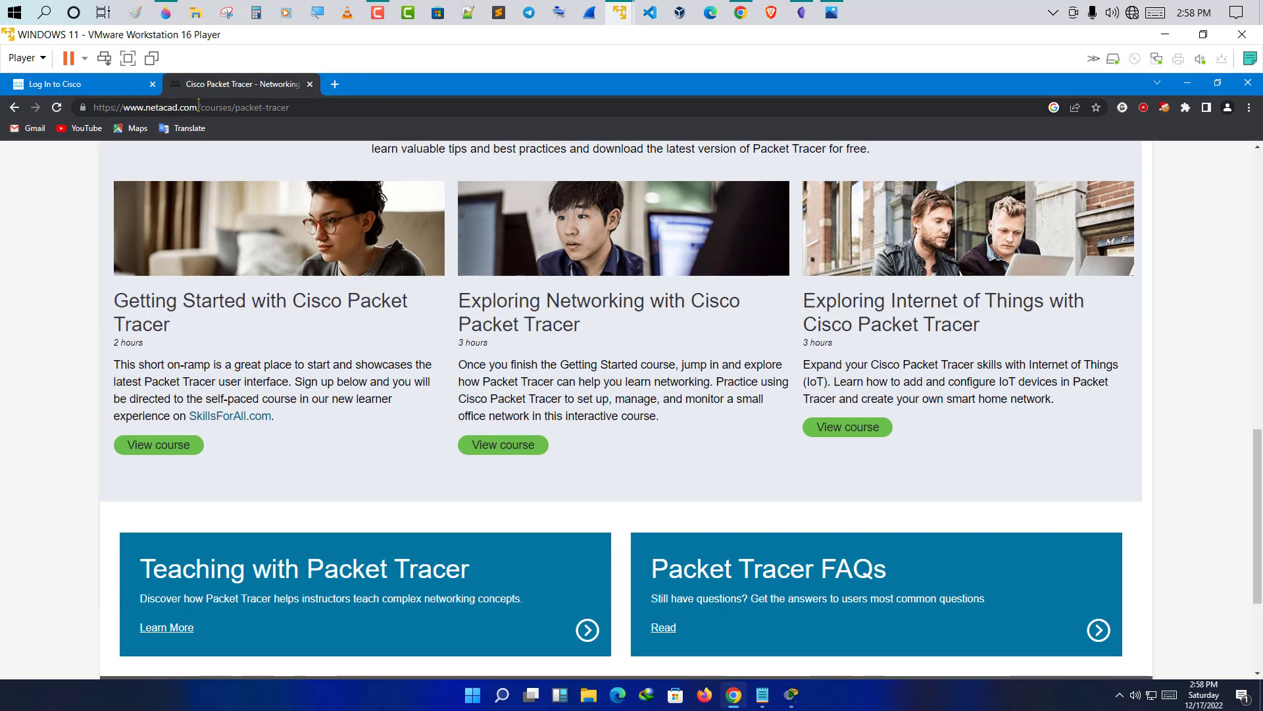
{"action": "left_click", "coordinate": [335, 83]}
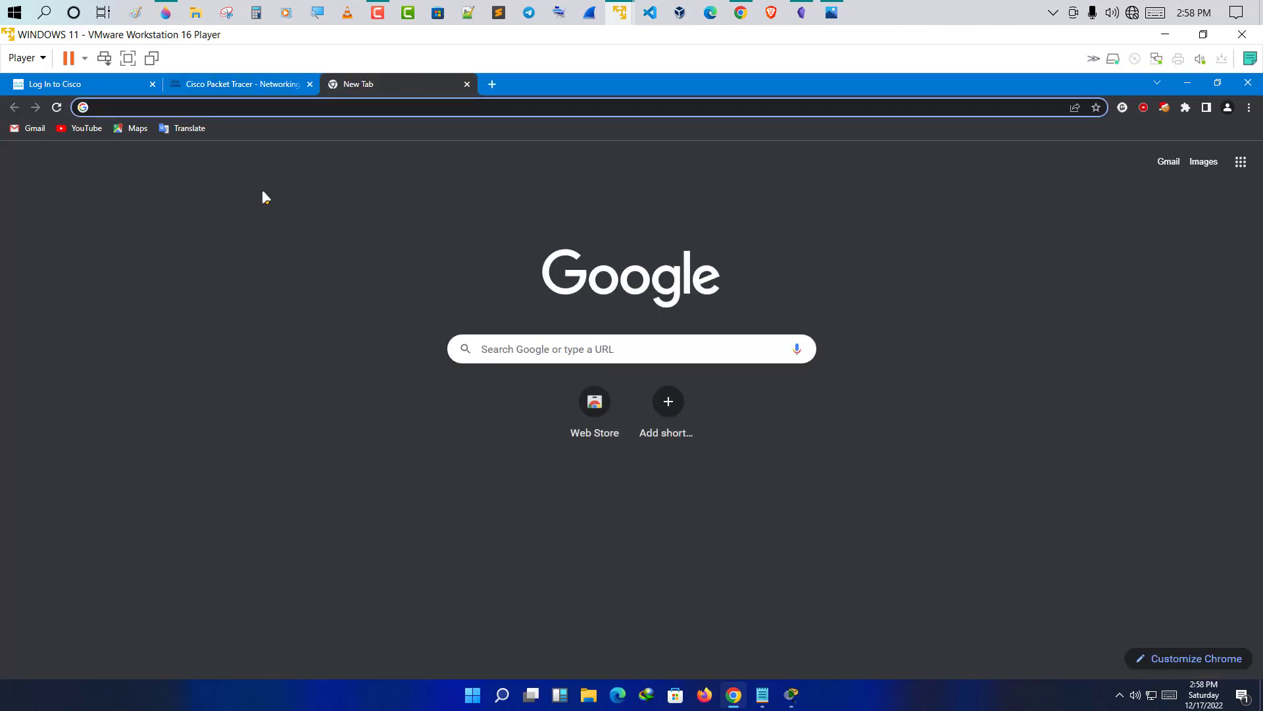
{"action": "left_click", "coordinate": [209, 92]}
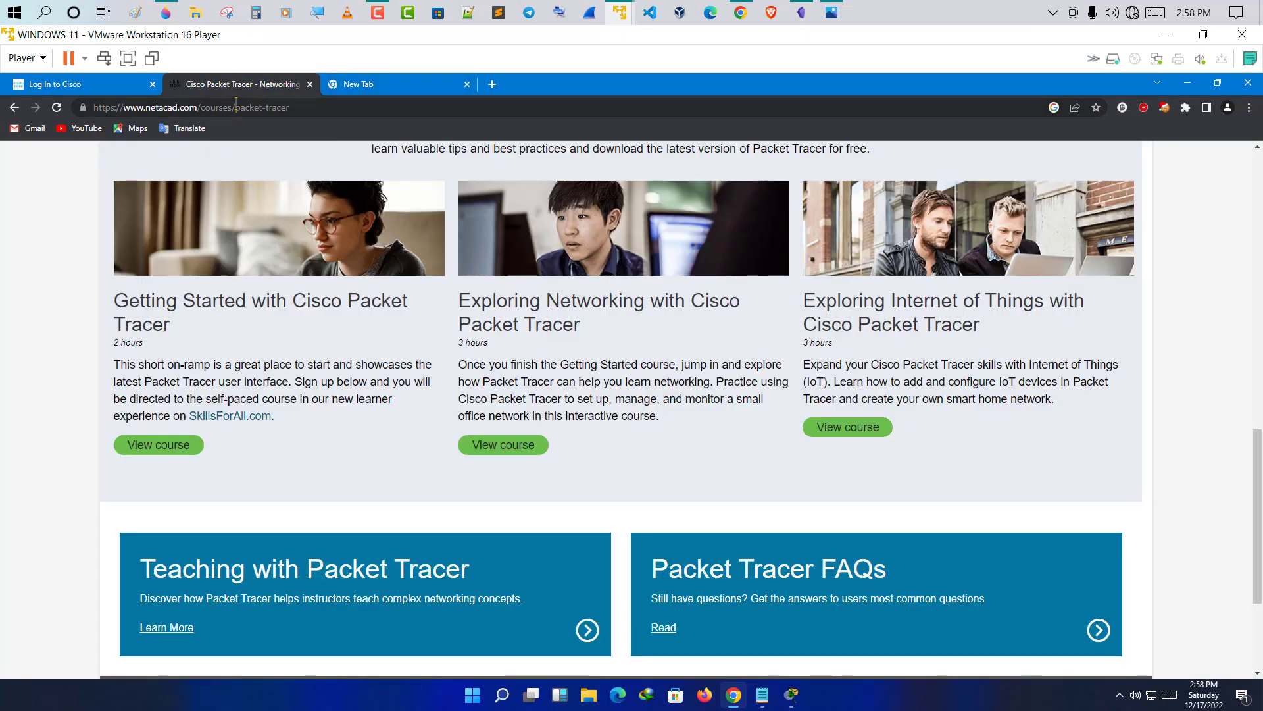
{"action": "scroll", "coordinate": [551, 352], "scroll_direction": "up", "scroll_amount": 5}
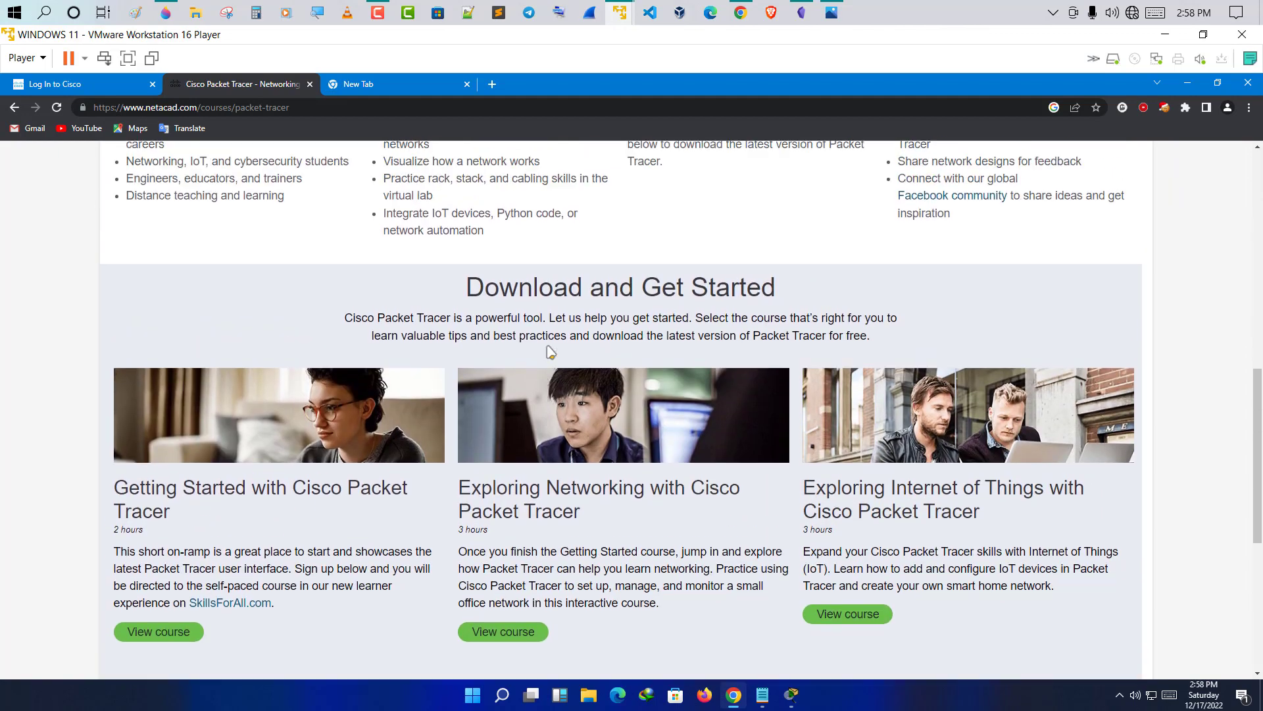
{"action": "scroll", "coordinate": [551, 352], "scroll_direction": "up", "scroll_amount": 5}
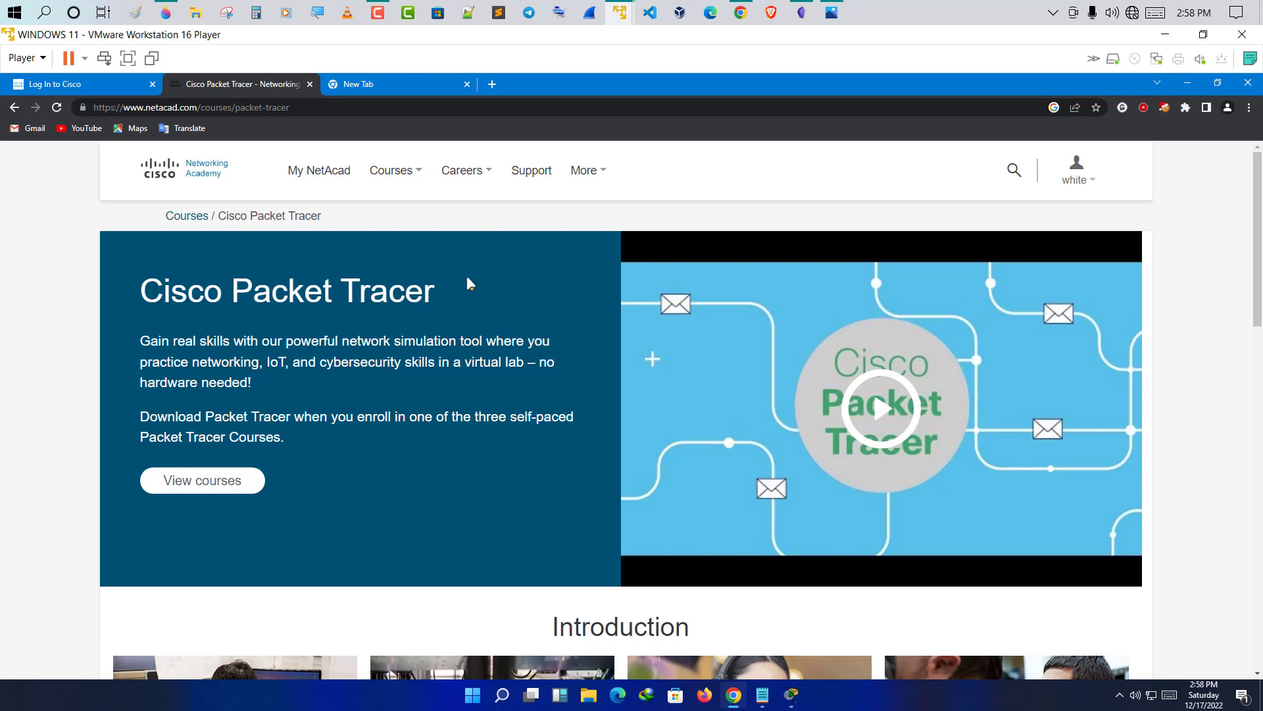
{"action": "left_click", "coordinate": [392, 171]}
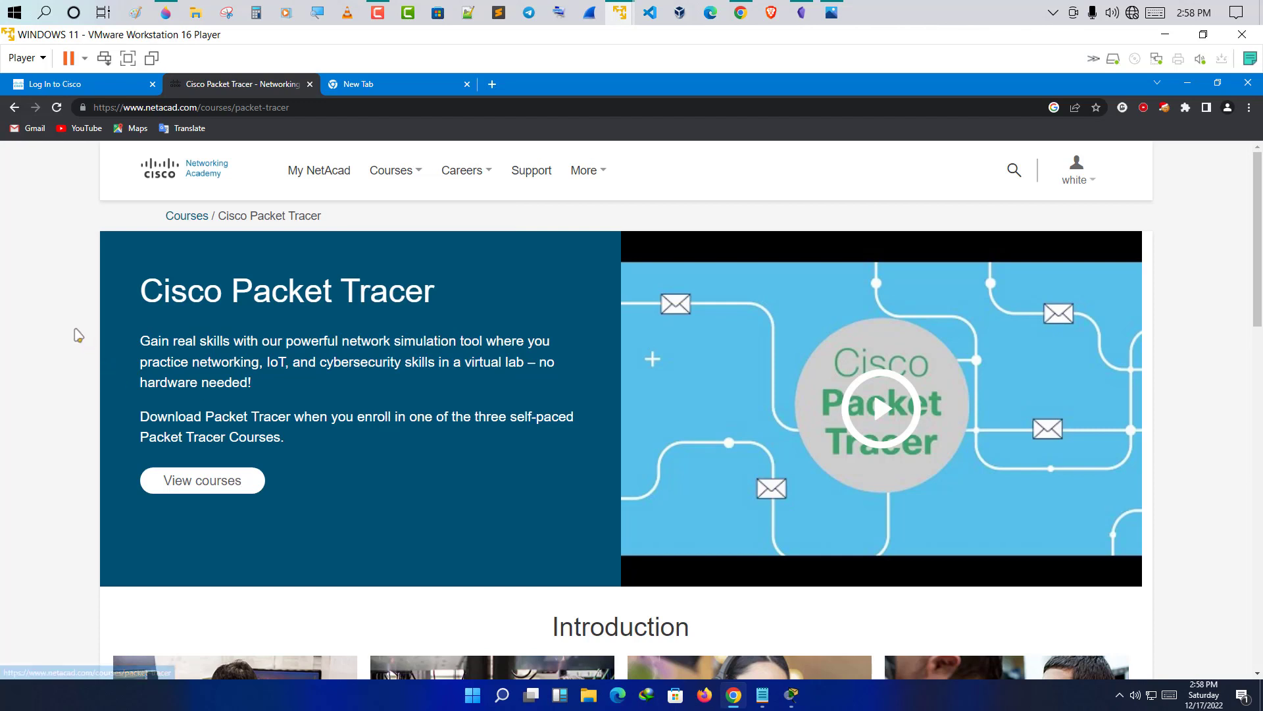
{"action": "left_click_drag", "start_coordinate": [440, 300], "coordinate": [138, 293]}
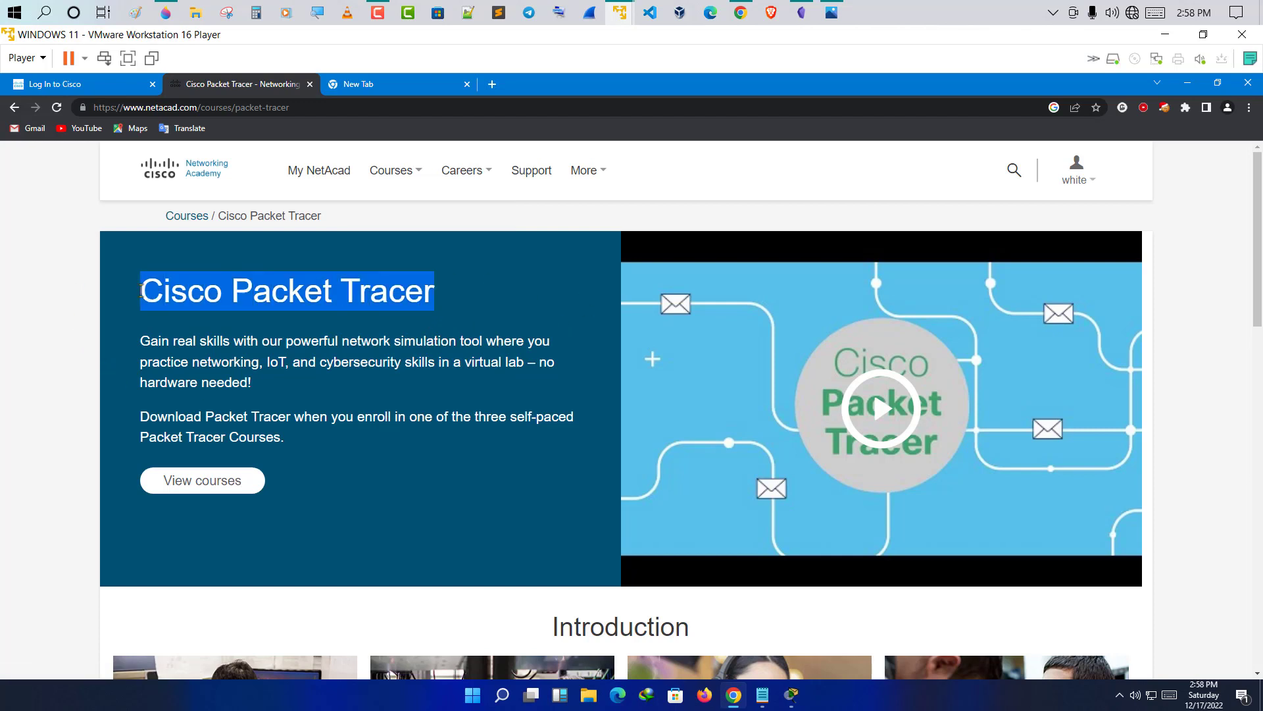
{"action": "left_click", "coordinate": [91, 285]}
{"action": "mouse_move", "coordinate": [1063, 194]}
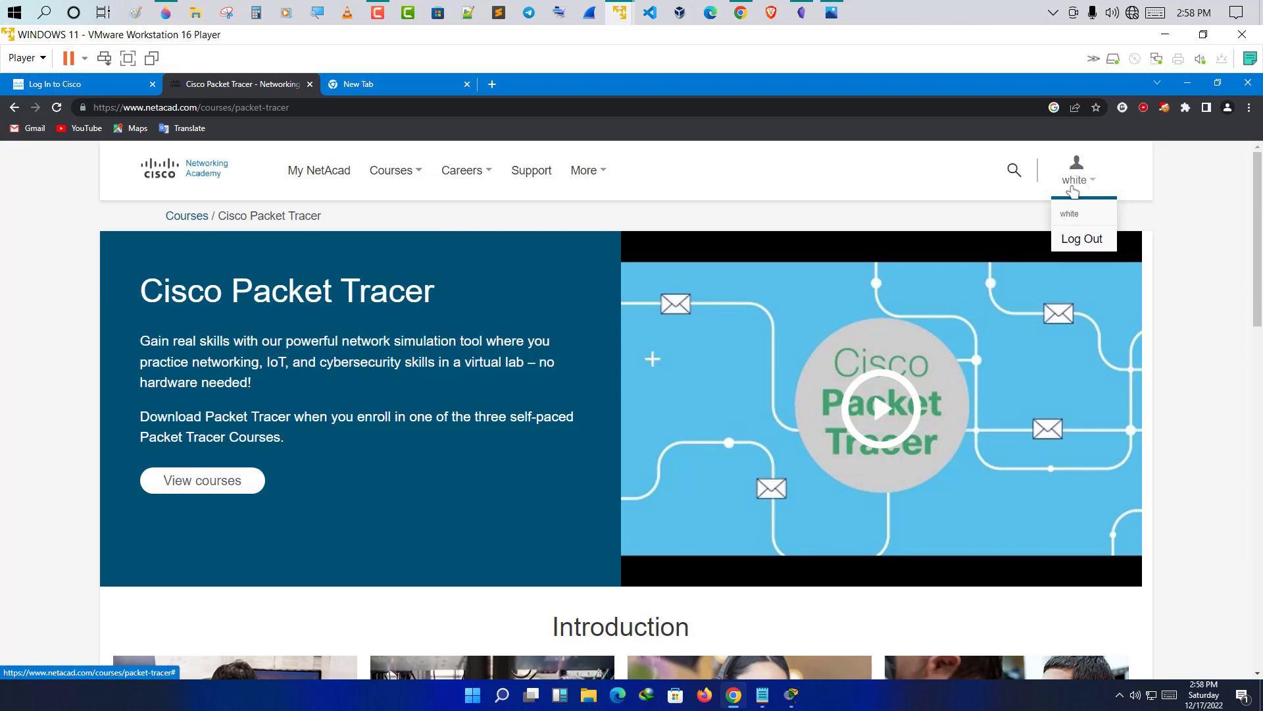
Switch to Notepad, review the noted email, password, first name and last name for the account, and minimize the window.
{"action": "left_click", "coordinate": [763, 695]}
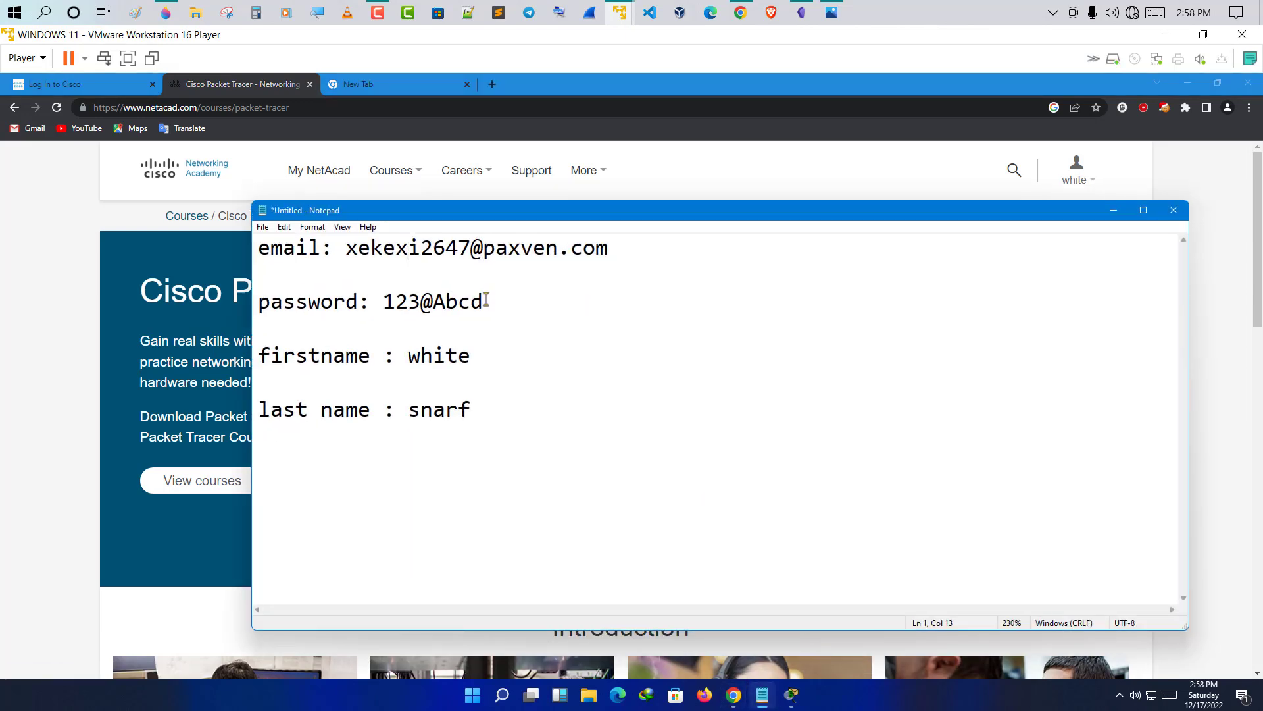
{"action": "left_click_drag", "start_coordinate": [617, 251], "coordinate": [345, 248]}
{"action": "left_click_drag", "start_coordinate": [488, 303], "coordinate": [388, 300]}
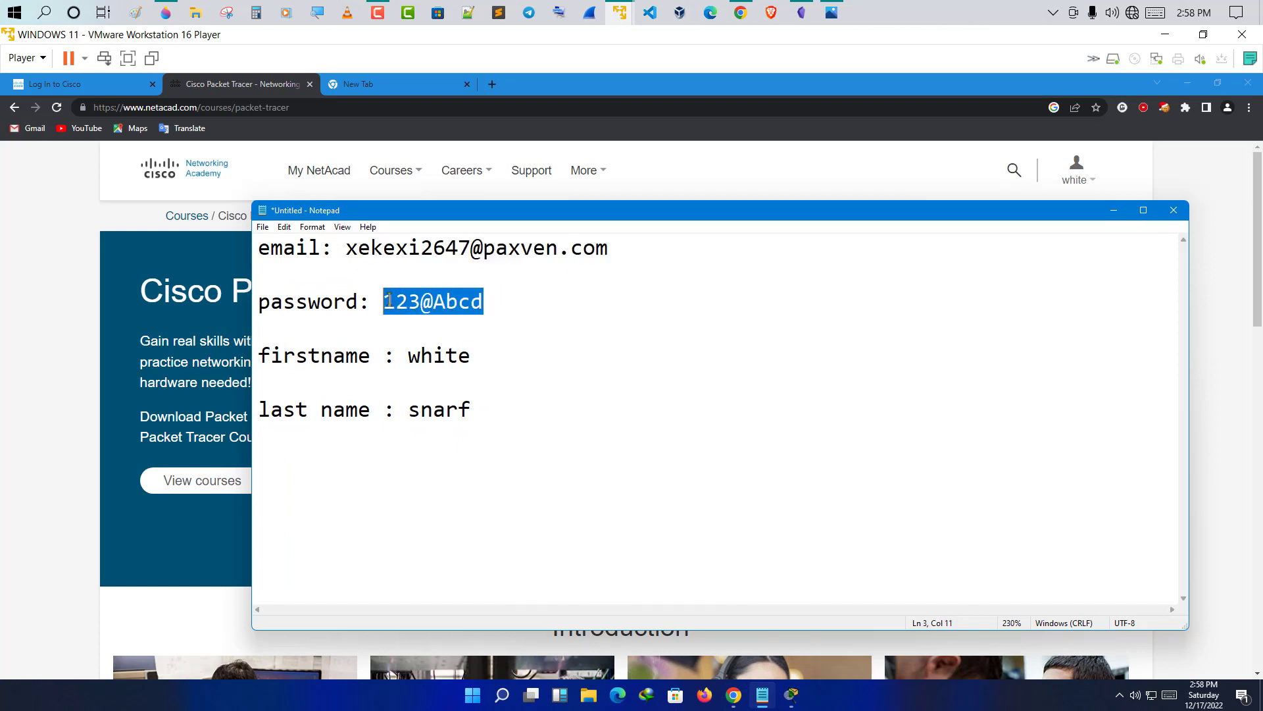
{"action": "left_click_drag", "start_coordinate": [488, 303], "coordinate": [386, 302]}
{"action": "left_click_drag", "start_coordinate": [470, 358], "coordinate": [410, 356]}
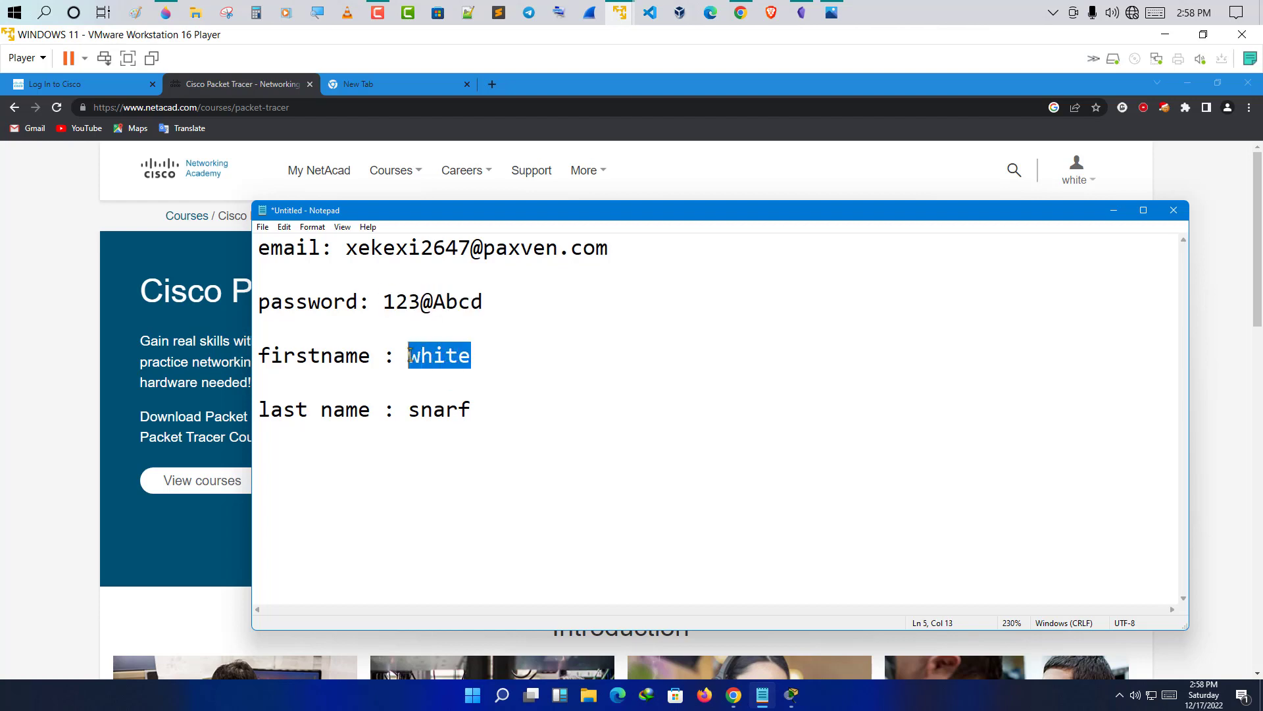
{"action": "left_click_drag", "start_coordinate": [471, 412], "coordinate": [413, 418]}
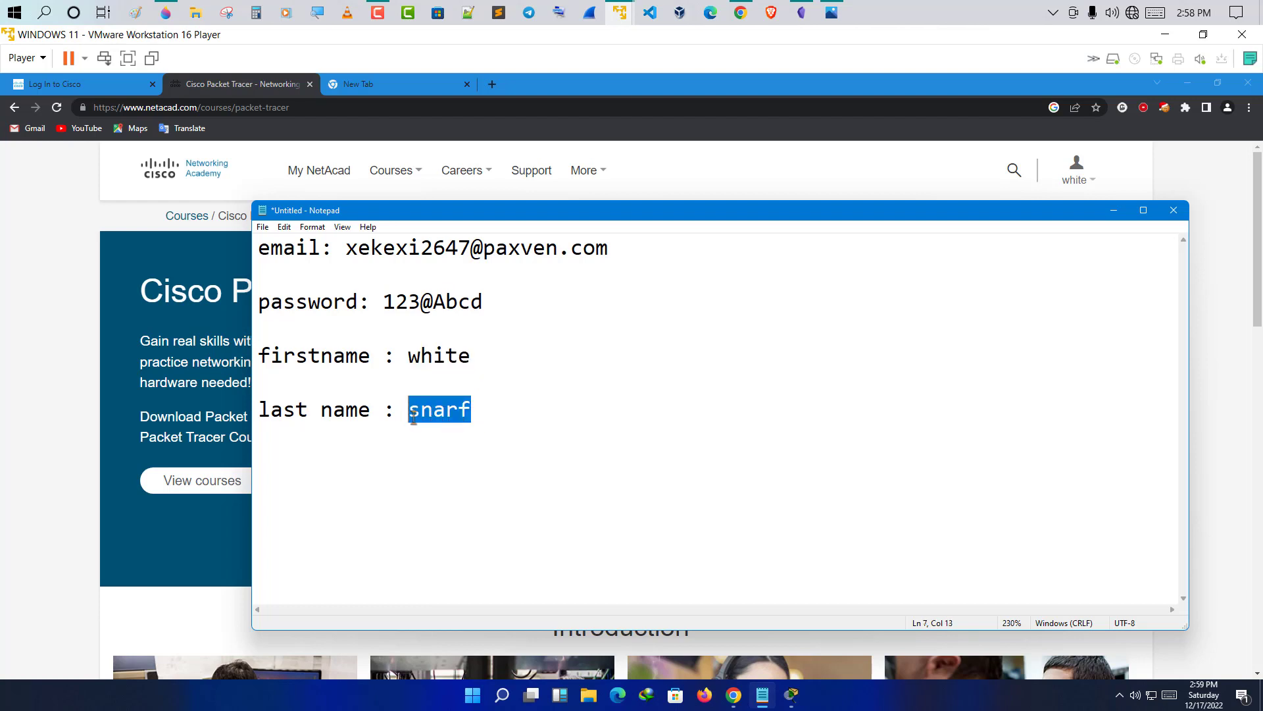
{"action": "left_click", "coordinate": [474, 413]}
{"action": "left_click", "coordinate": [1112, 211]}
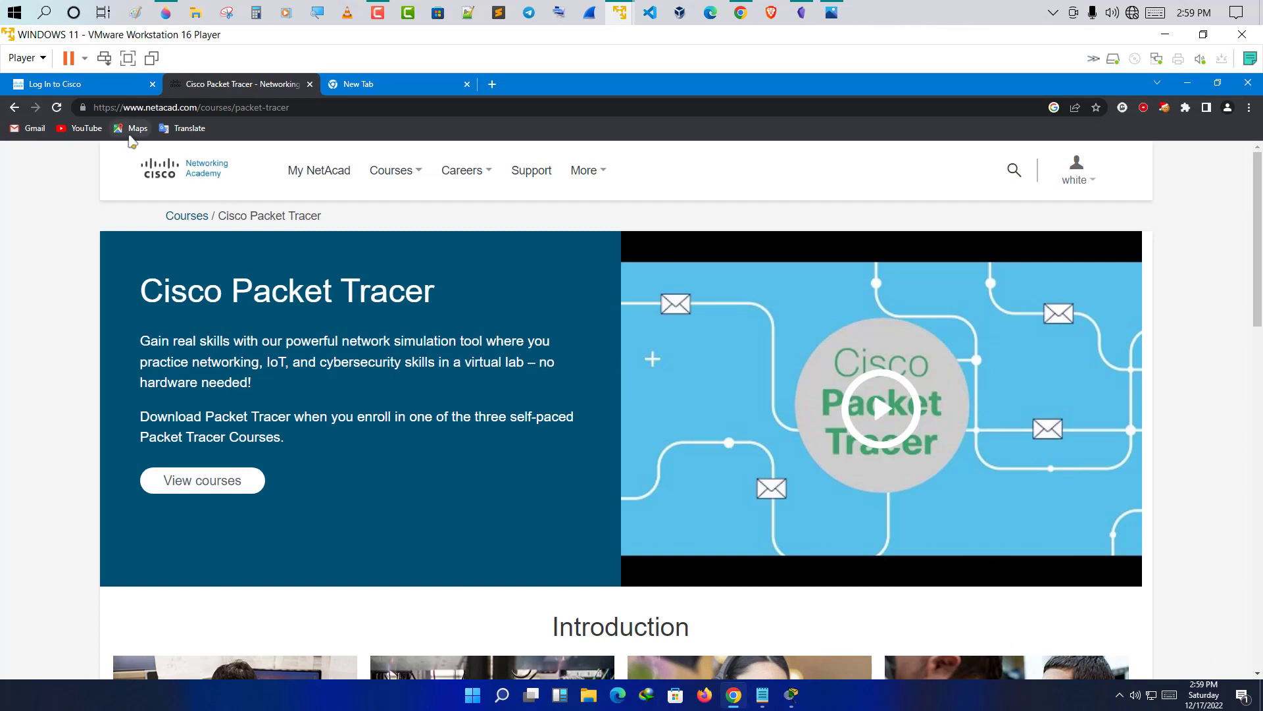
Check the NetAcad account menu, and view the Cisco login page with its sign-up option for people without an account.
{"action": "left_click", "coordinate": [1077, 180]}
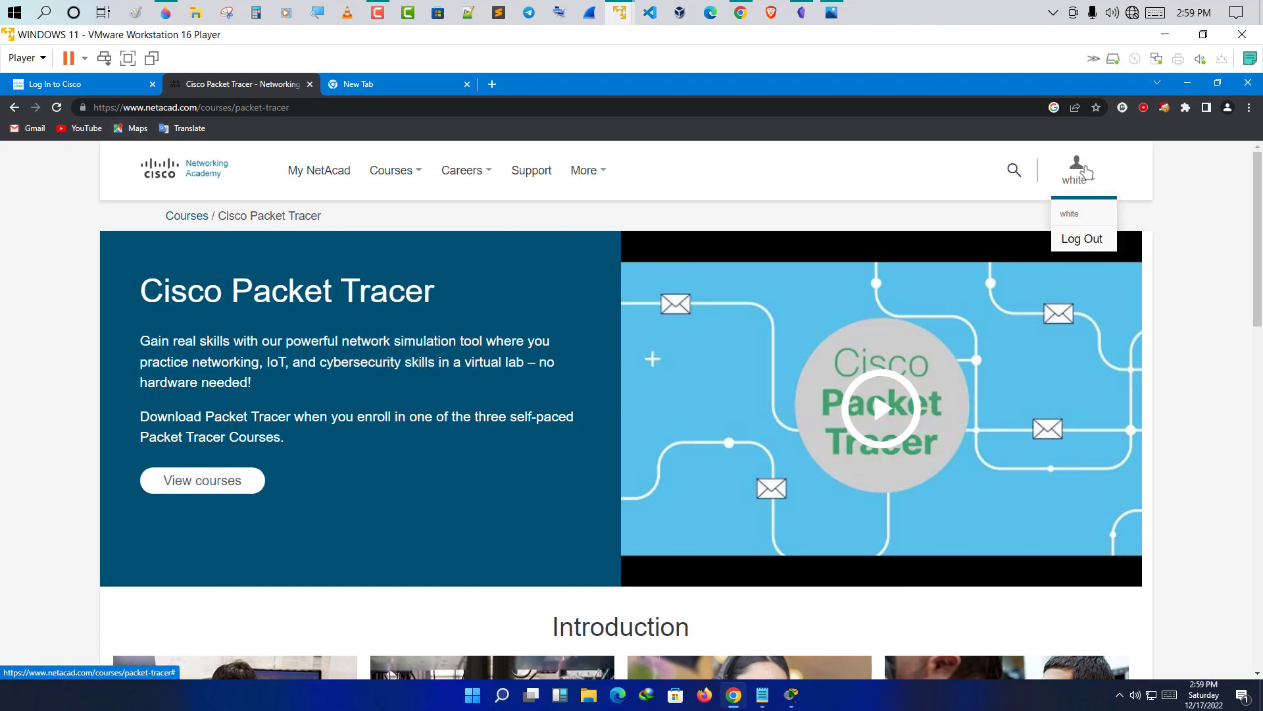
{"action": "mouse_move", "coordinate": [1080, 174]}
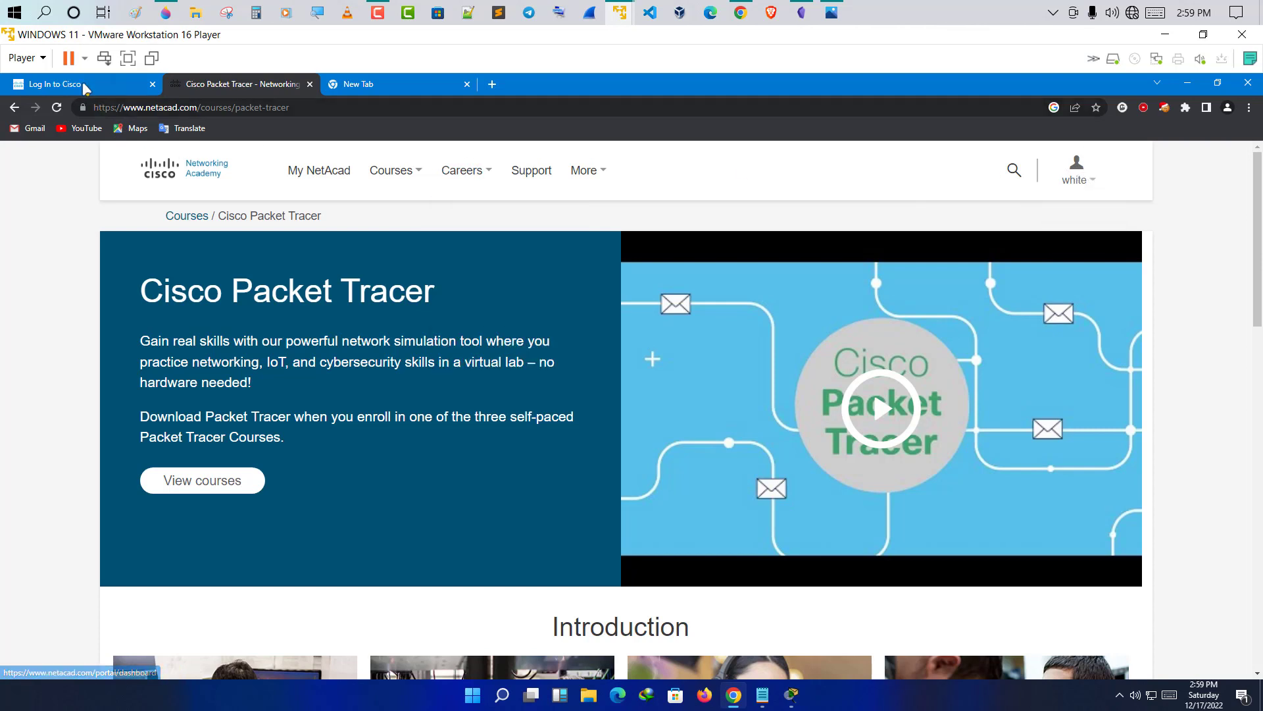
{"action": "left_click", "coordinate": [85, 86]}
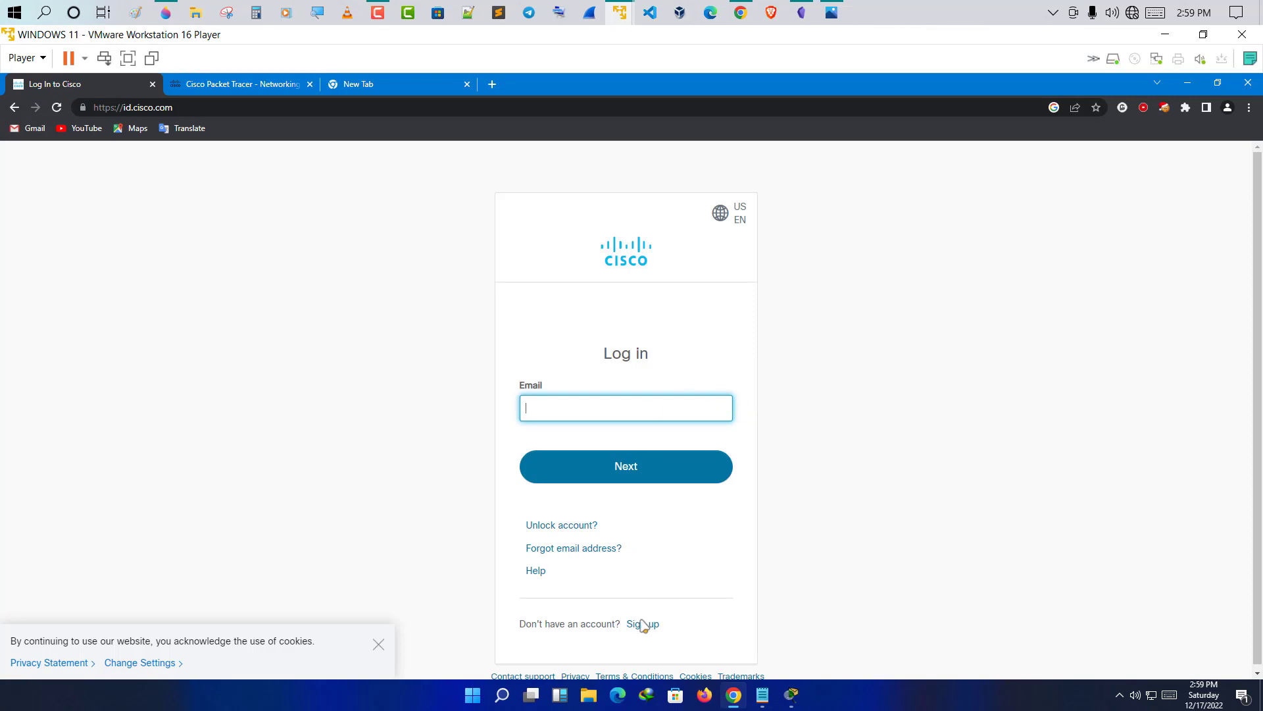
{"action": "left_click_drag", "start_coordinate": [521, 627], "coordinate": [667, 623]}
{"action": "left_click", "coordinate": [678, 625]}
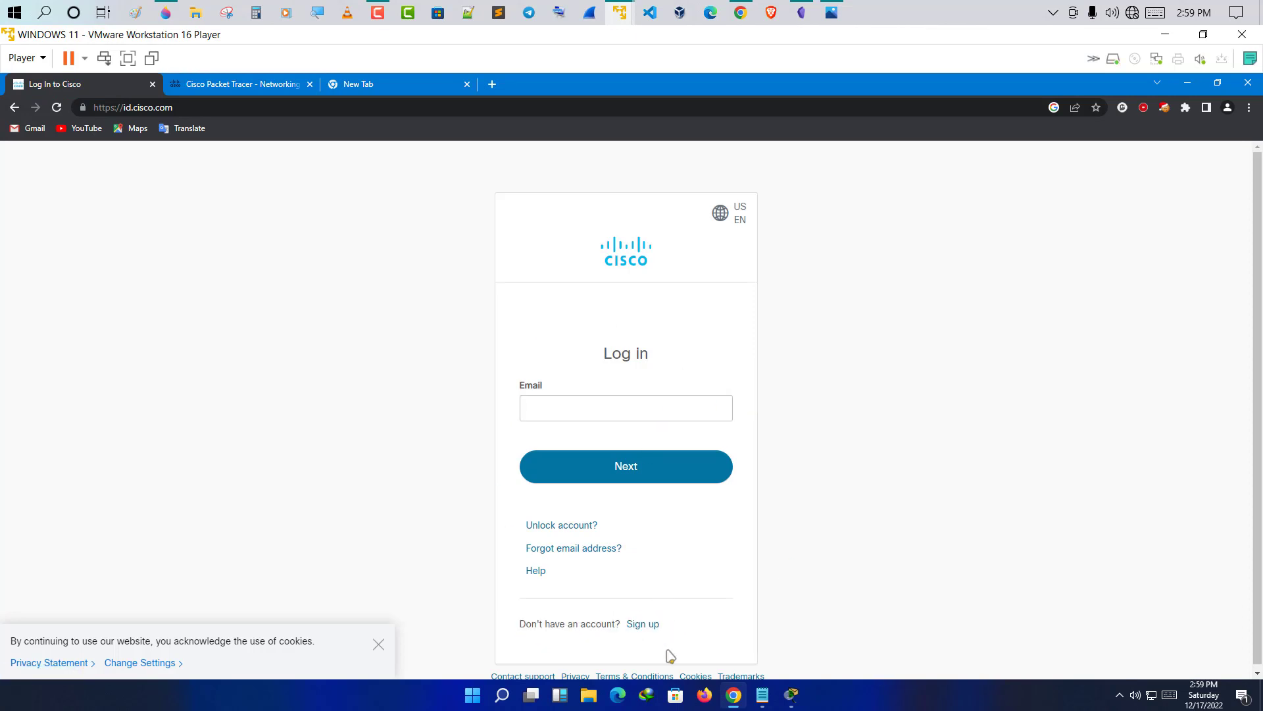
Search Google for temp mail in the empty tab, open the temp-mail.org site and return to the Cisco login page.
{"action": "left_click", "coordinate": [391, 84]}
{"action": "type", "text": "temp"}
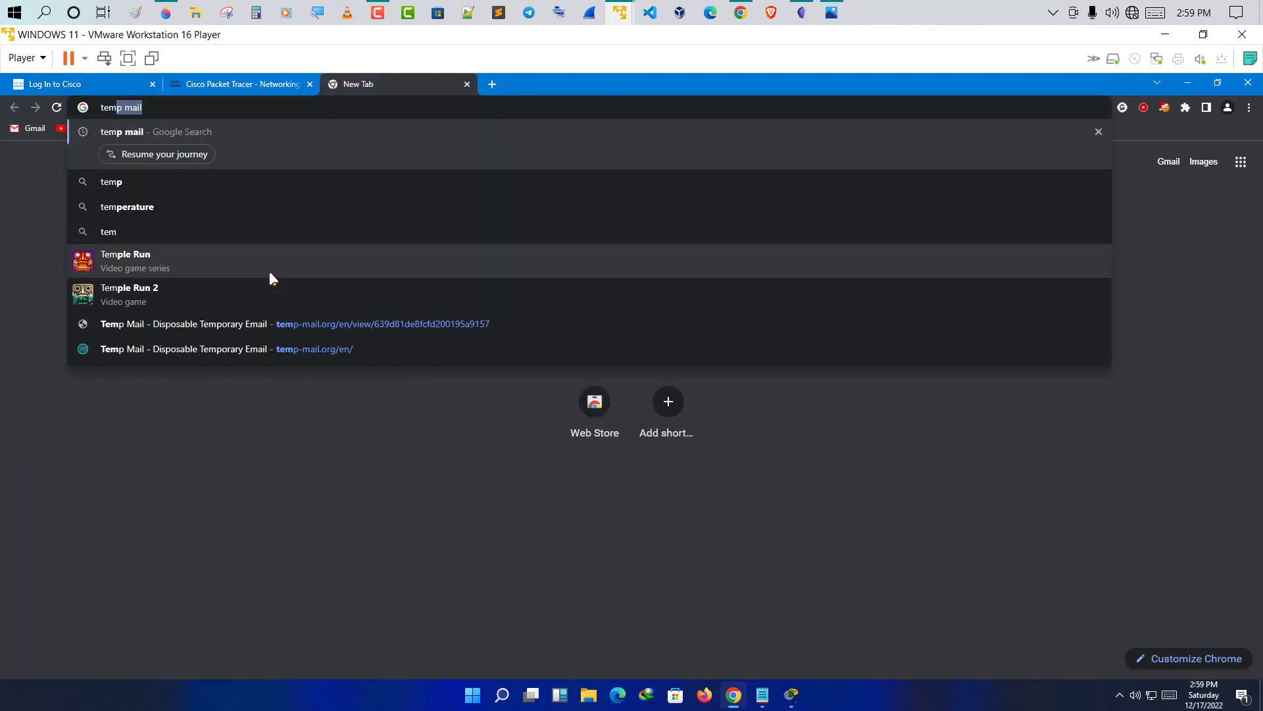
{"action": "key", "text": "Return"}
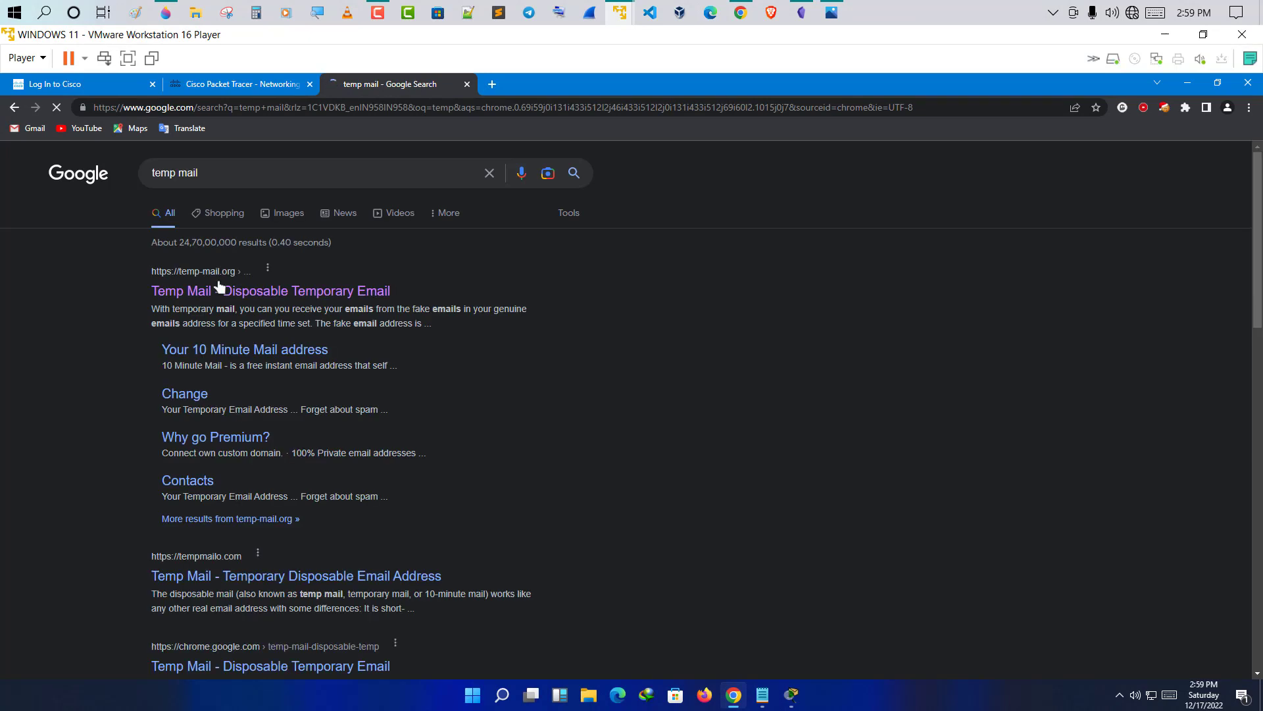
{"action": "left_click_drag", "start_coordinate": [125, 283], "coordinate": [570, 300]}
{"action": "left_click", "coordinate": [570, 299]}
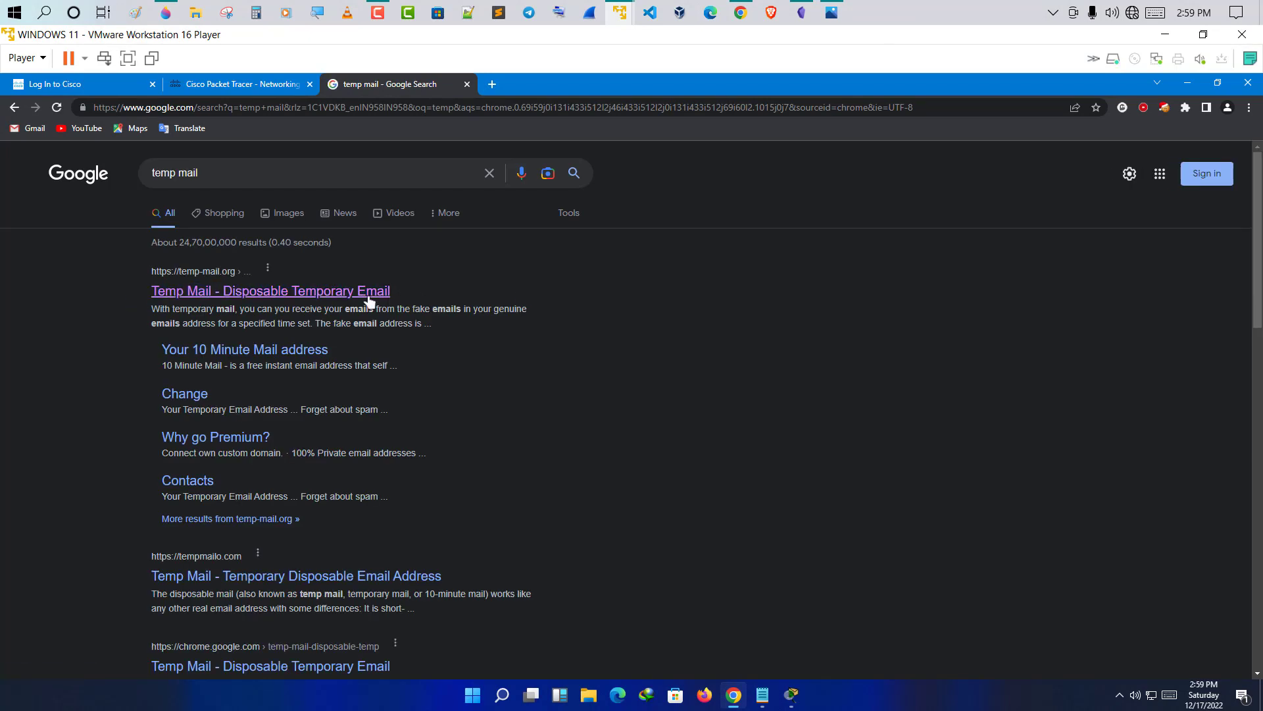
{"action": "left_click", "coordinate": [372, 296]}
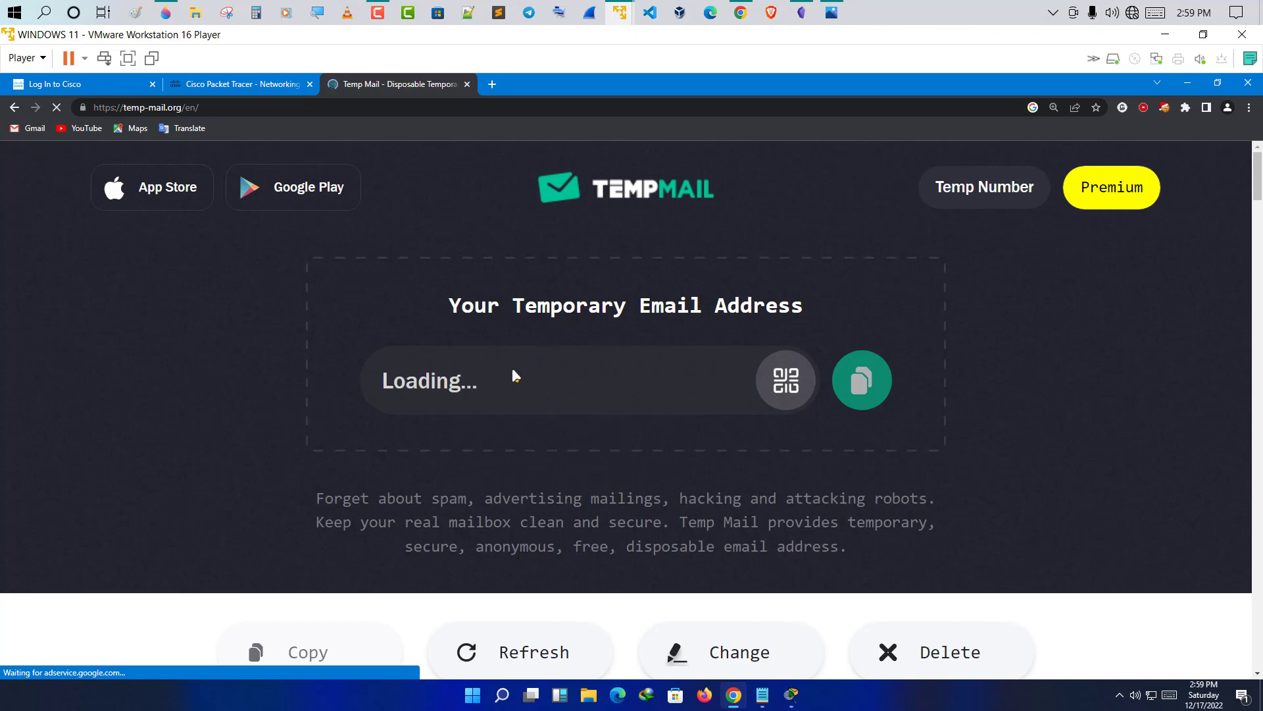
{"action": "left_click", "coordinate": [89, 86]}
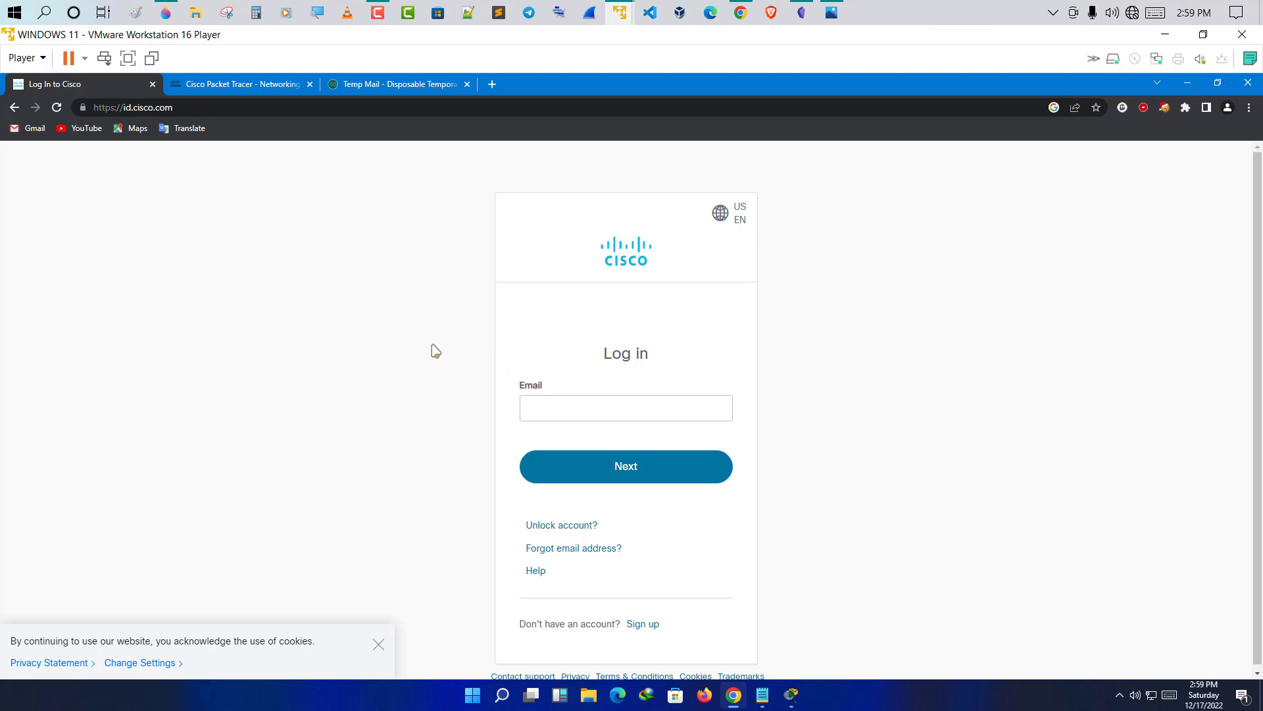
Check the temporary mailbox for the Cisco account activation email.
{"action": "left_click", "coordinate": [381, 86]}
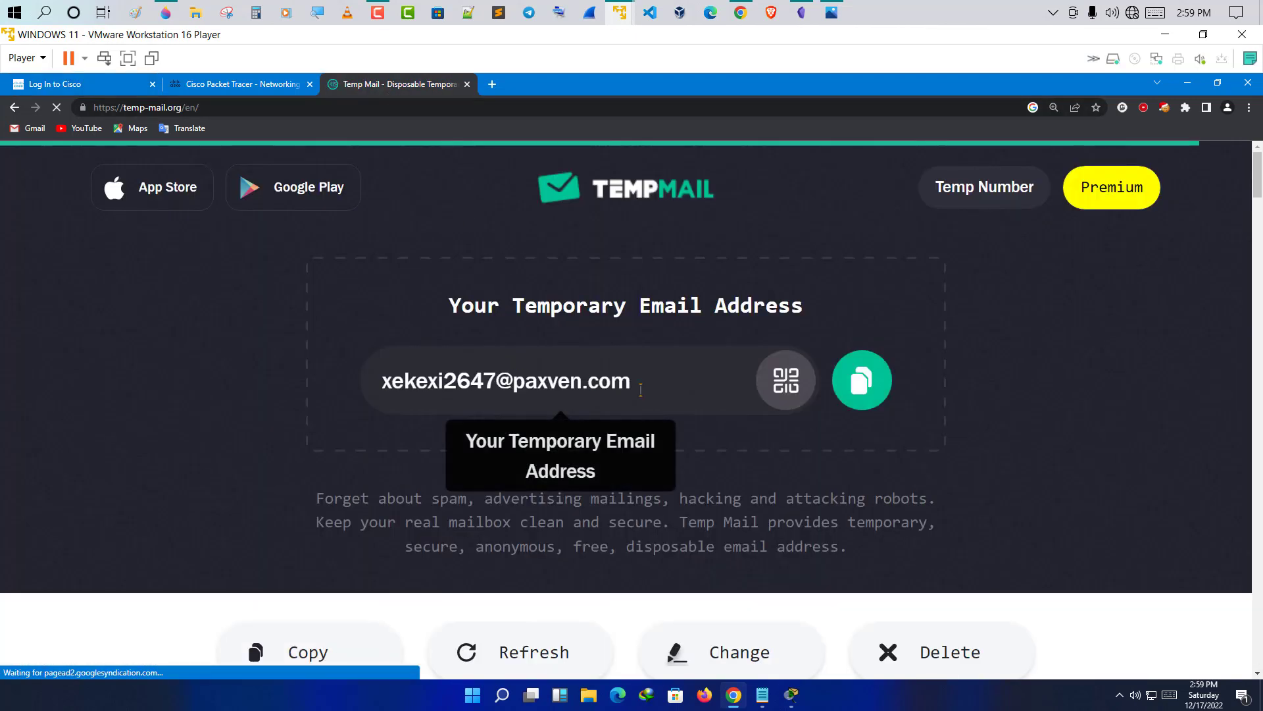
{"action": "scroll", "coordinate": [640, 390], "scroll_direction": "down", "scroll_amount": 7}
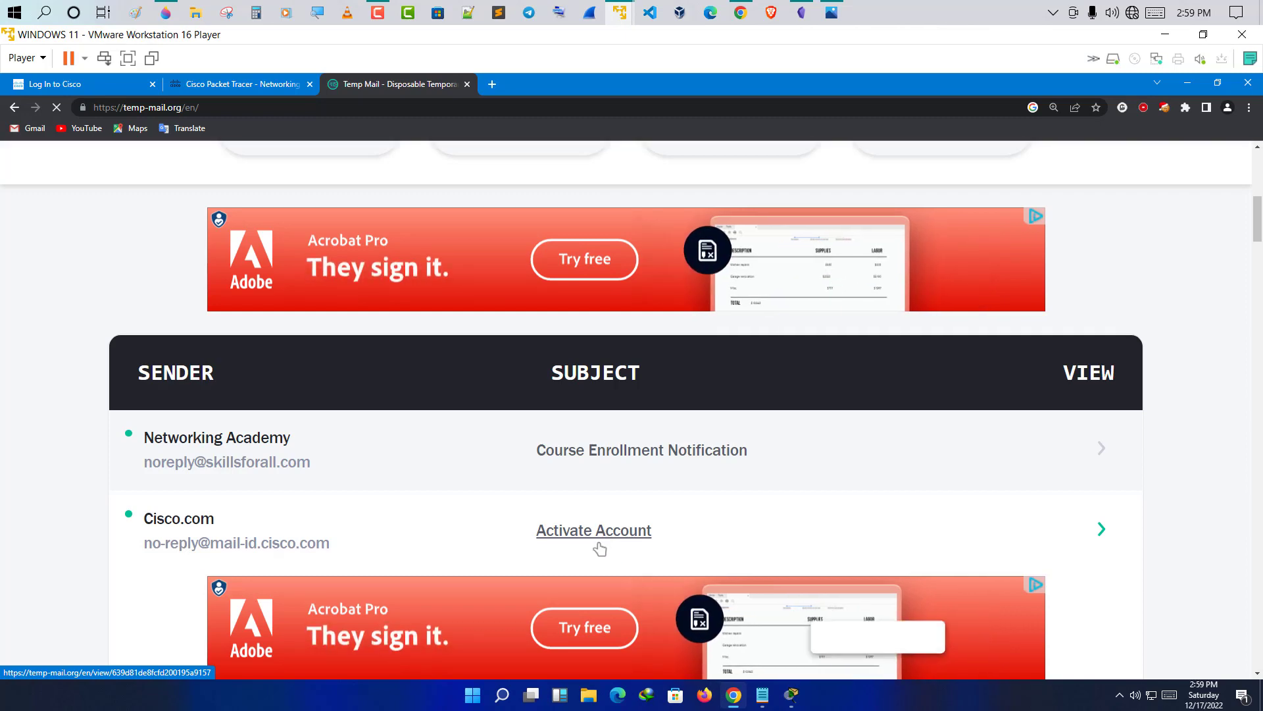
Return to the NetAcad Cisco Packet Tracer page and open the Getting Started with Cisco Packet Tracer course on Skills For All.
{"action": "left_click", "coordinate": [243, 83]}
{"action": "left_click", "coordinate": [1072, 191]}
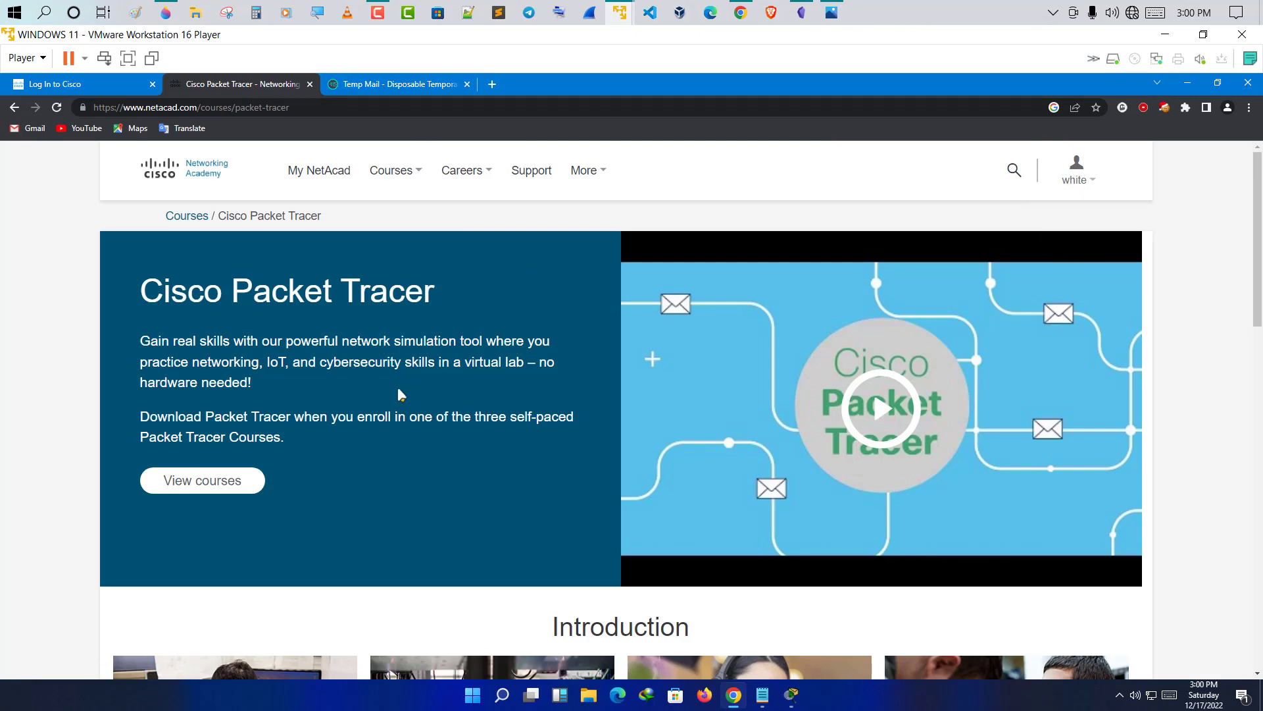
{"action": "scroll", "coordinate": [401, 393], "scroll_direction": "down", "scroll_amount": 10}
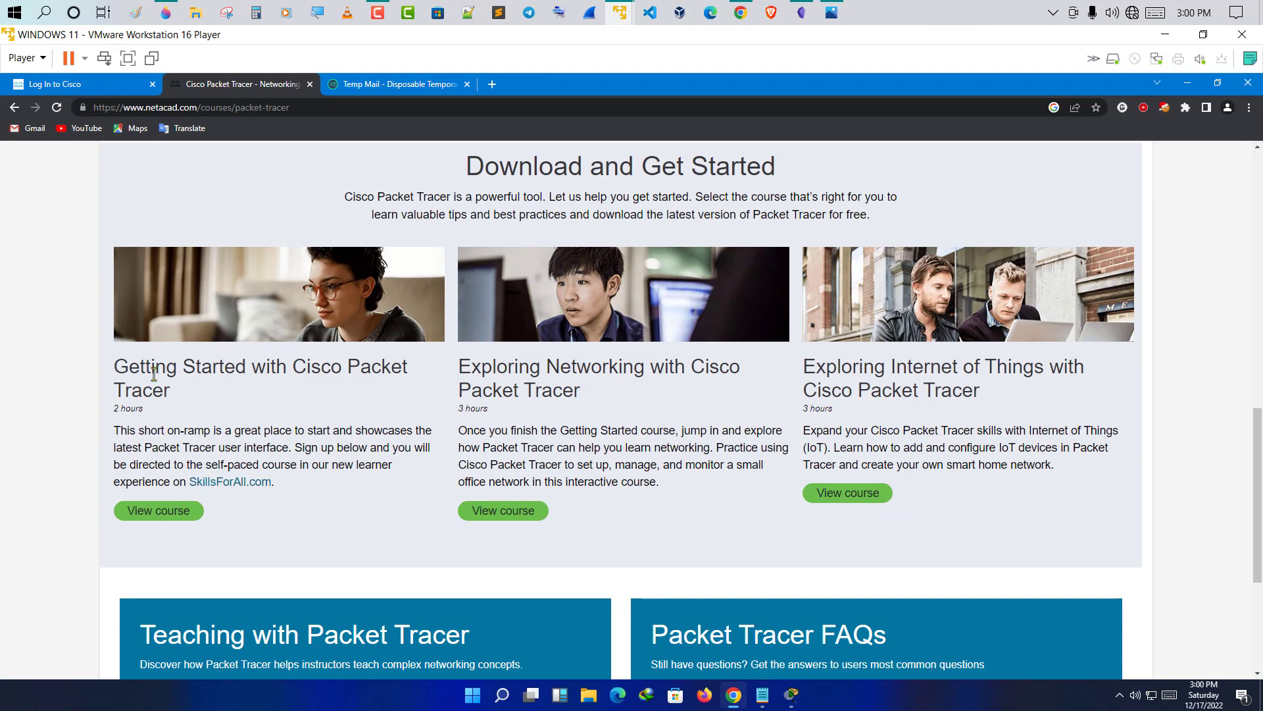
{"action": "left_click", "coordinate": [166, 512]}
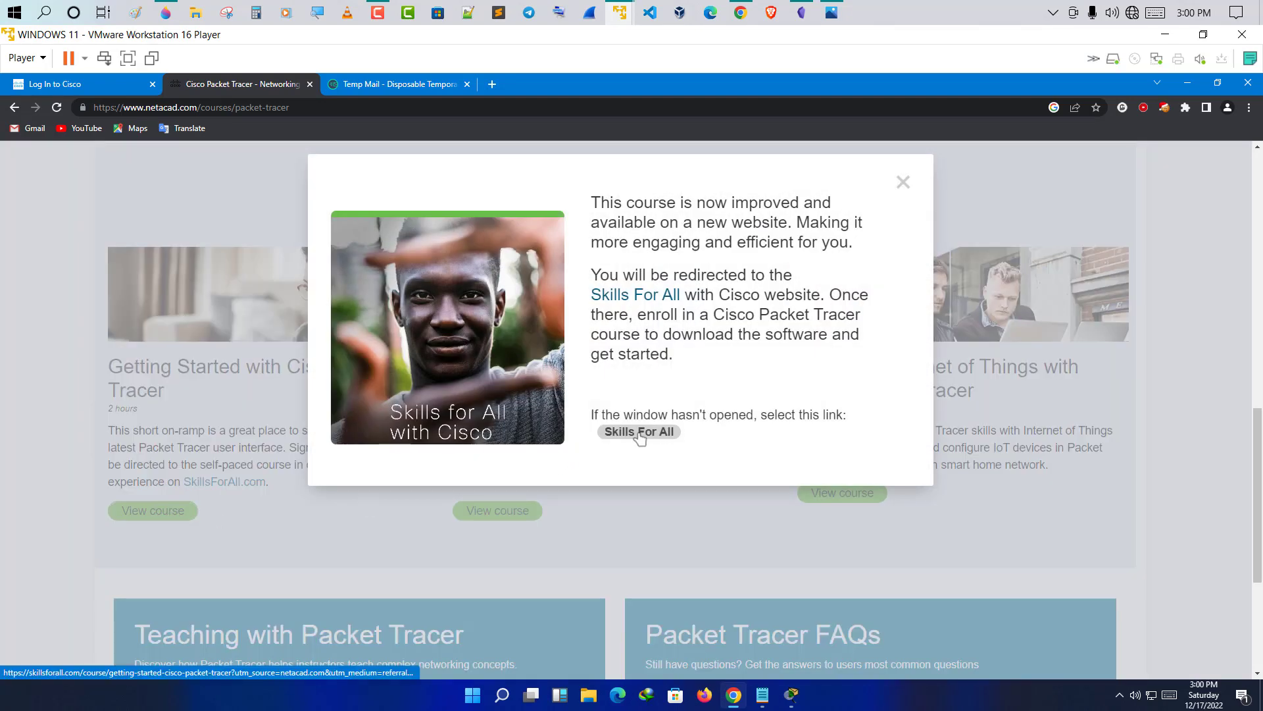
{"action": "left_click", "coordinate": [638, 433]}
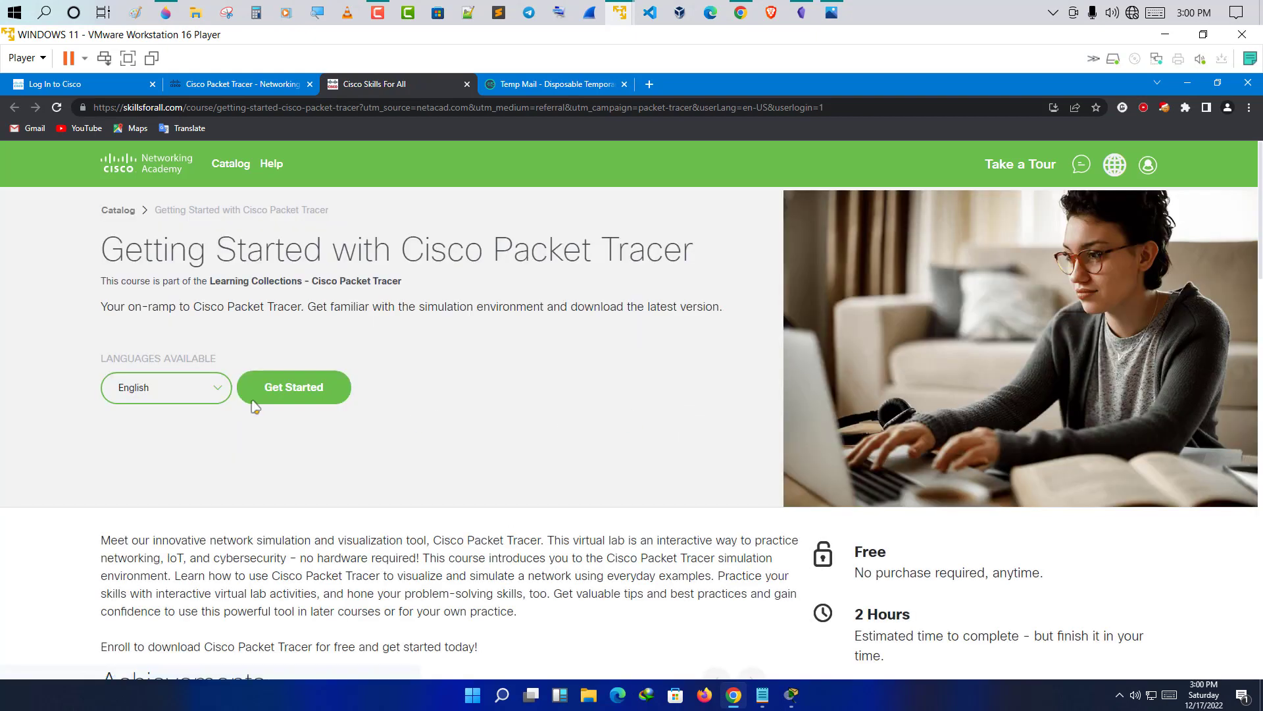
Get started with the Skills For All course and resume it with the signed-in account.
{"action": "left_click", "coordinate": [300, 392]}
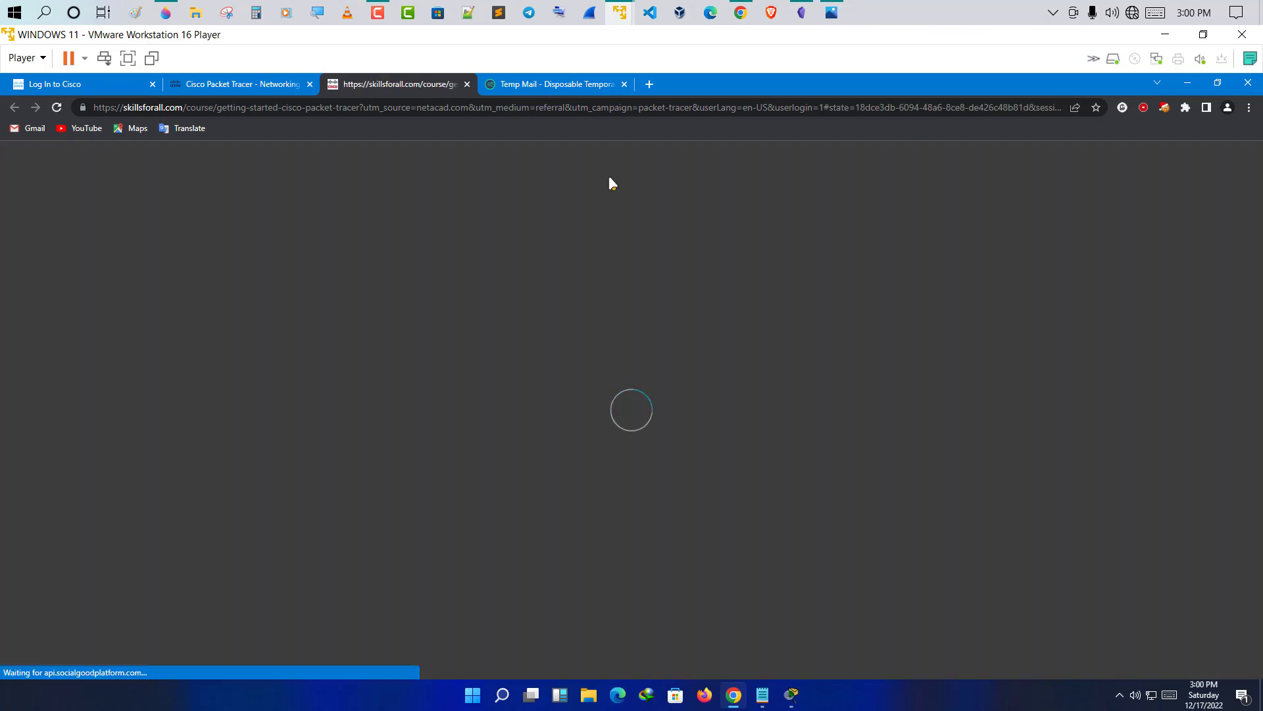
{"action": "left_click", "coordinate": [273, 84]}
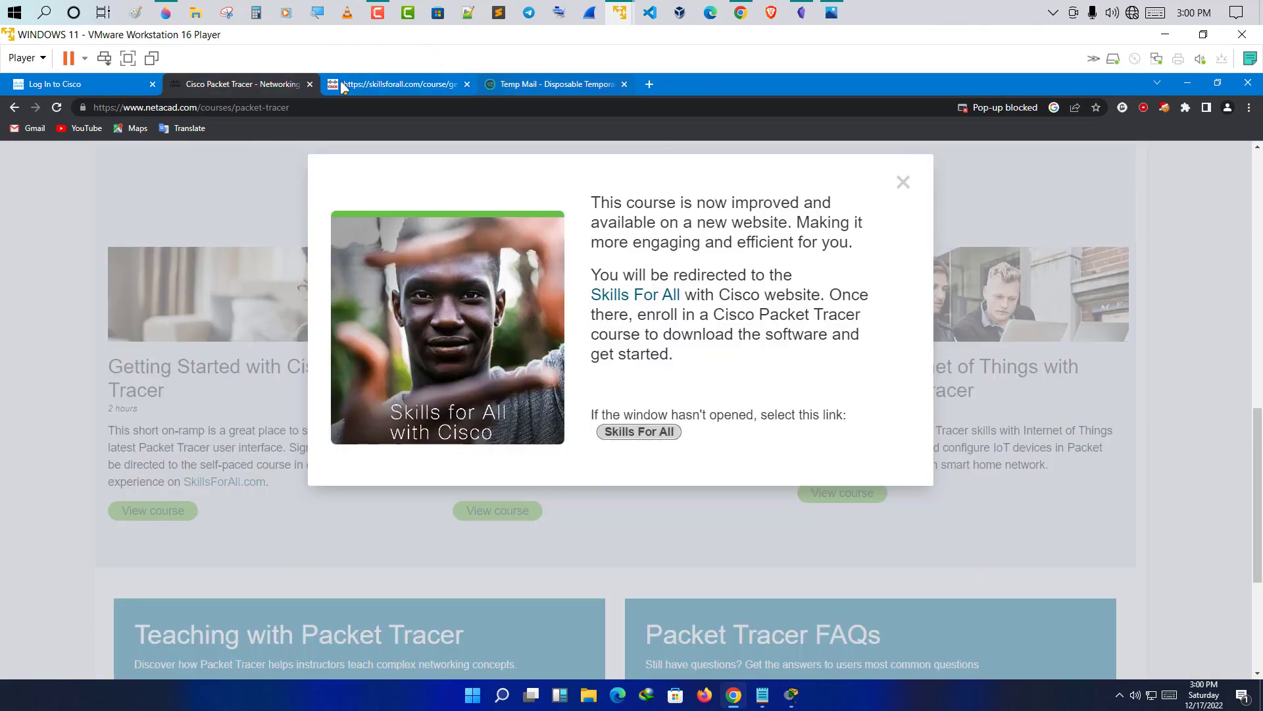
{"action": "left_click", "coordinate": [364, 83]}
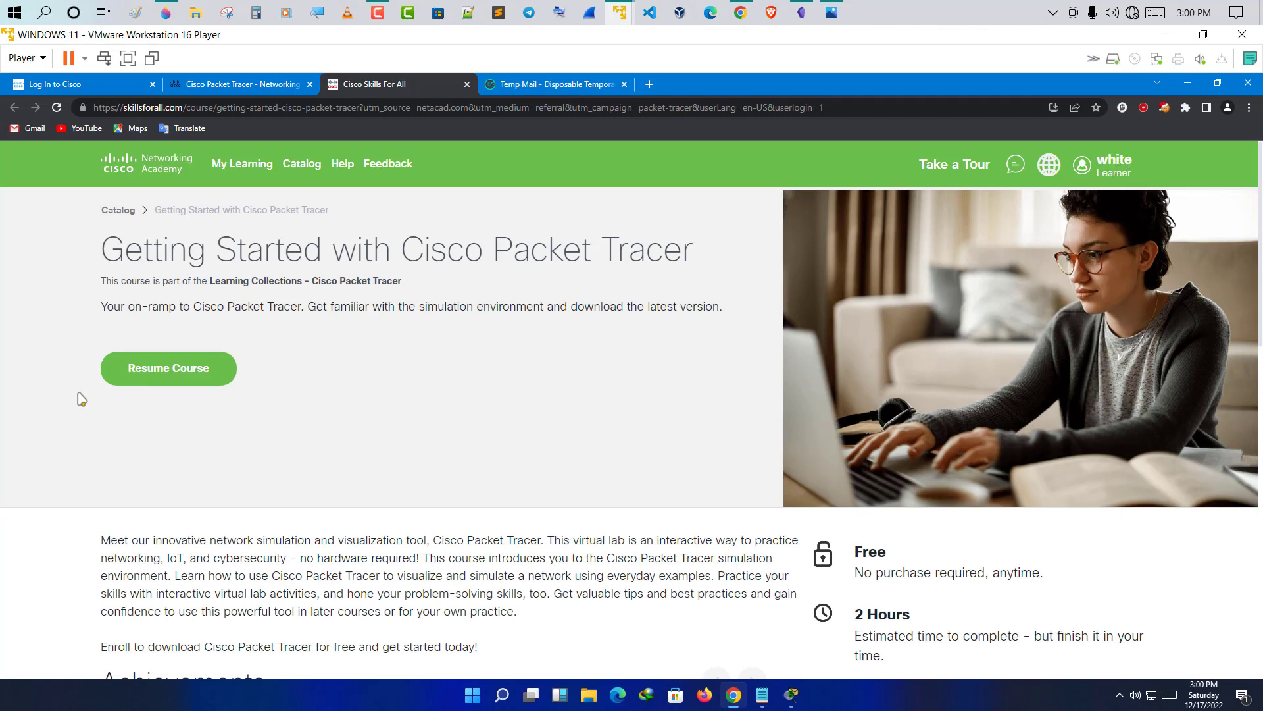
{"action": "left_click", "coordinate": [205, 366]}
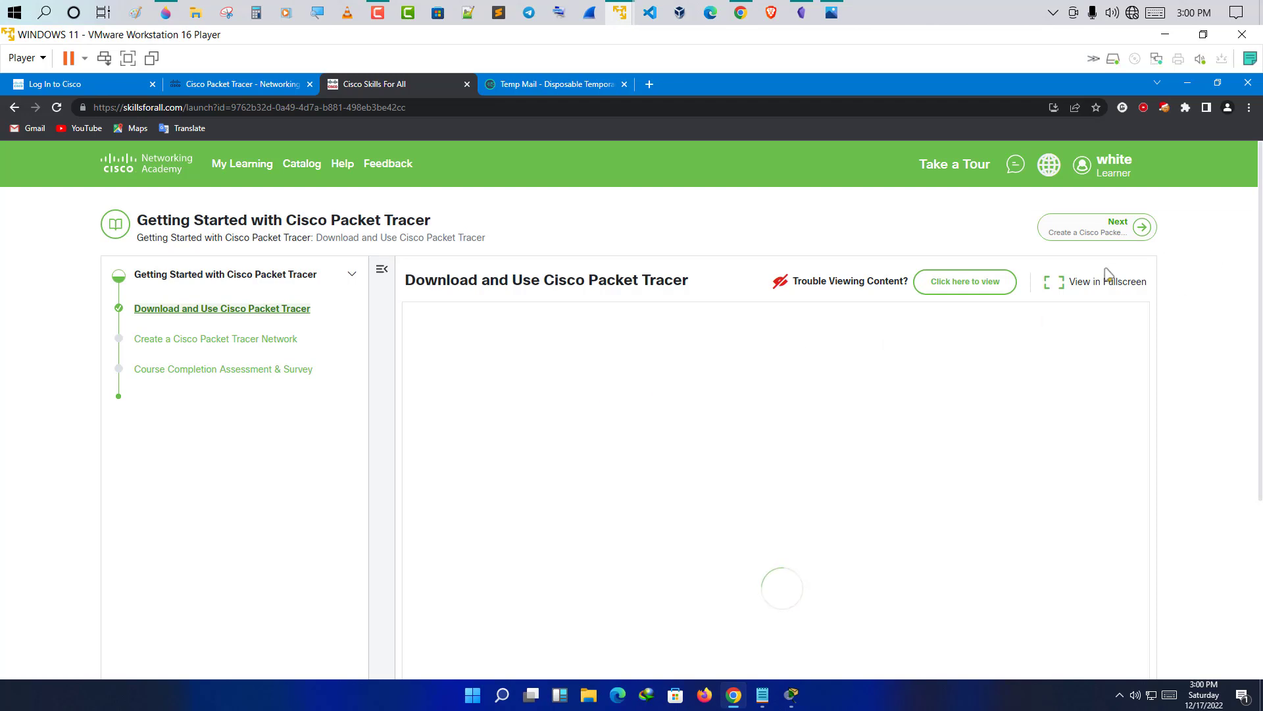
Open the section 1.0 Install Cisco Packet Tracer in Module 1 of the course.
{"action": "scroll", "coordinate": [798, 406], "scroll_direction": "down", "scroll_amount": 1}
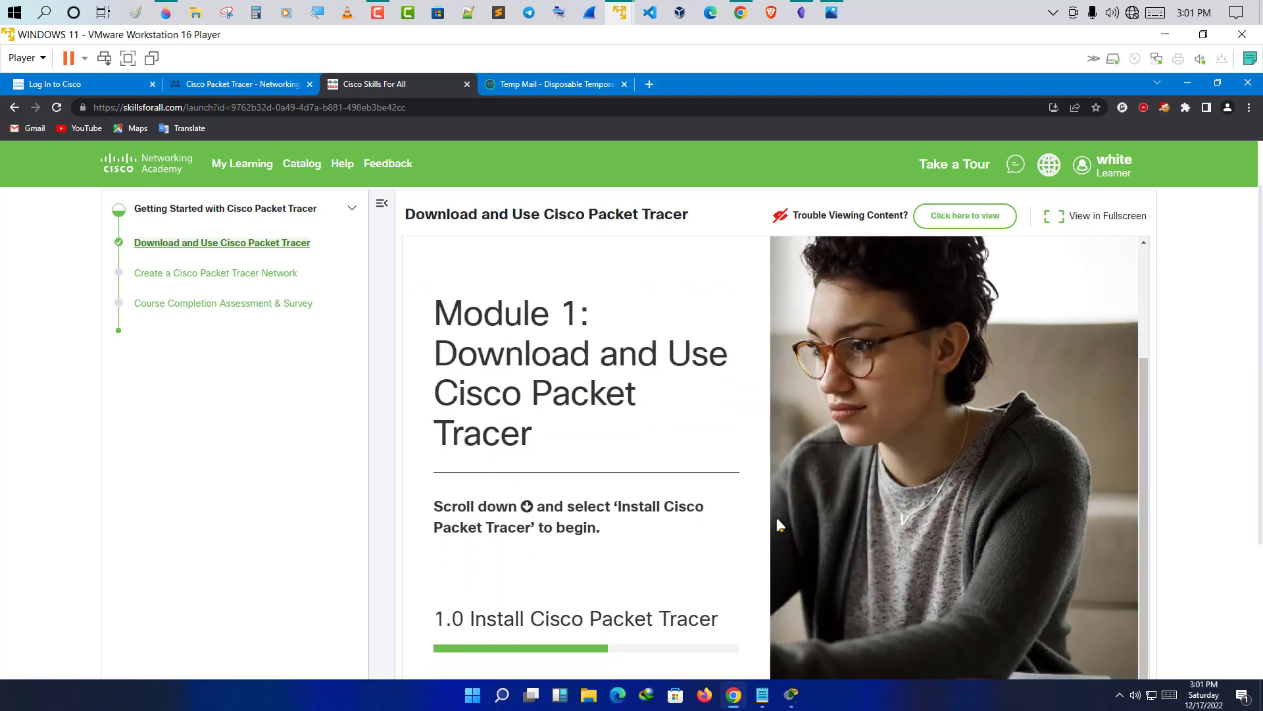
{"action": "scroll", "coordinate": [779, 525], "scroll_direction": "down", "scroll_amount": 3}
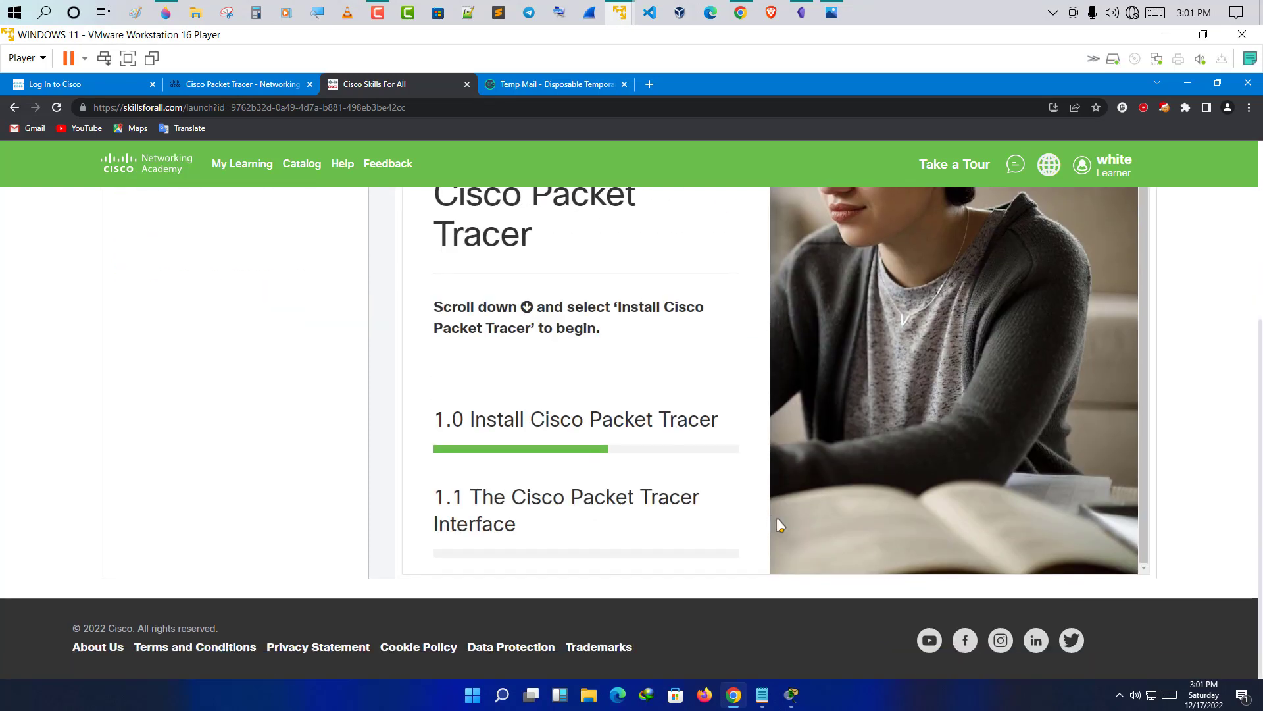
{"action": "left_click", "coordinate": [636, 425]}
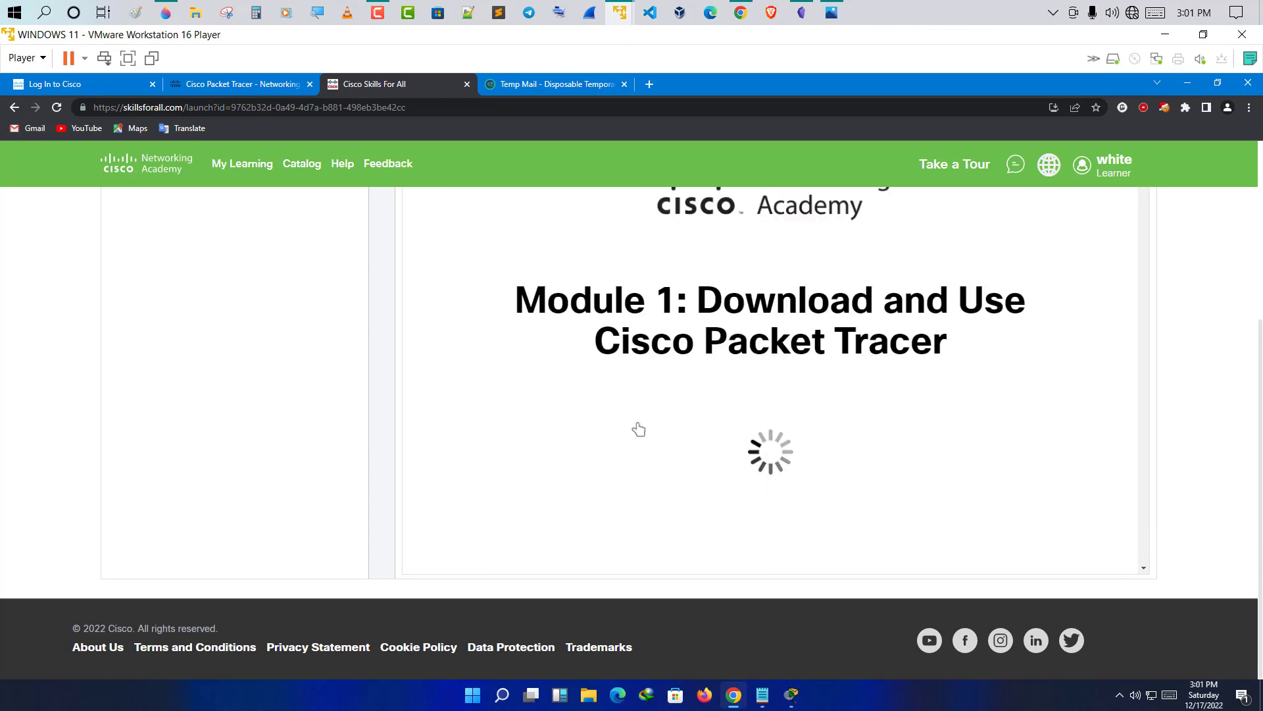
Look through the 1.0.2 First Time in the Course section, including its lab-downloads resource link.
{"action": "scroll", "coordinate": [867, 362], "scroll_direction": "down", "scroll_amount": 15}
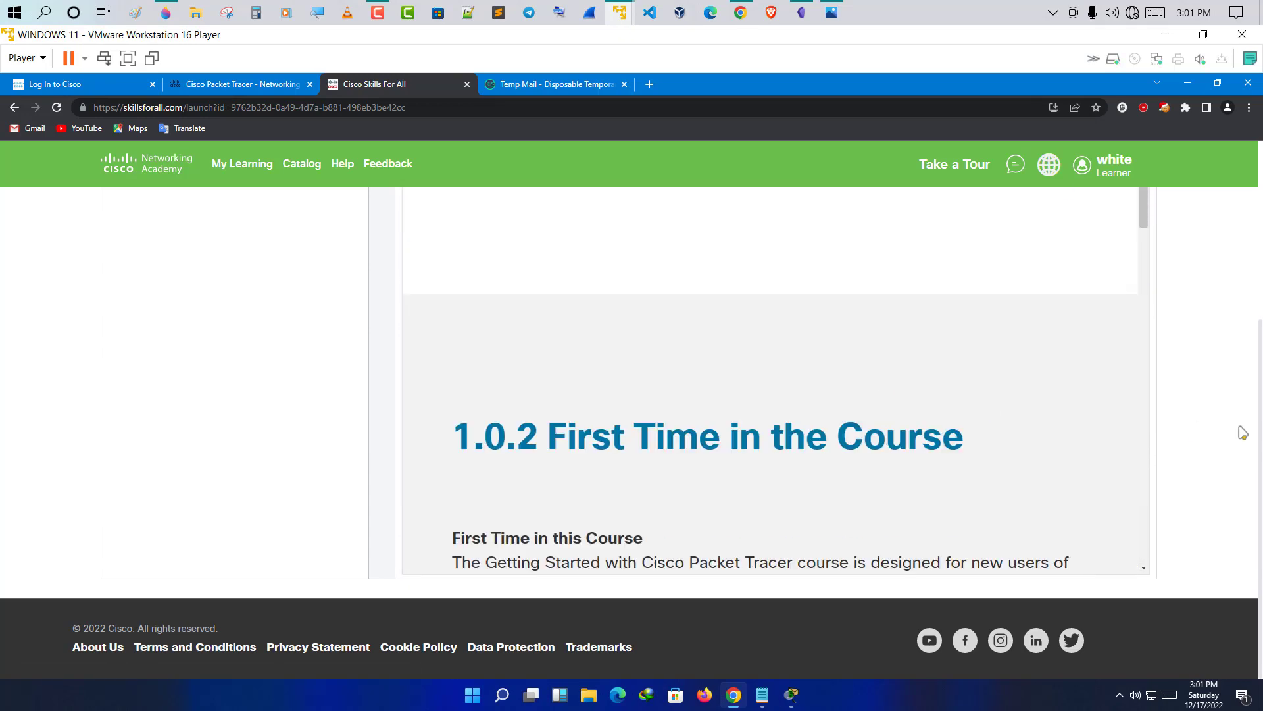
{"action": "scroll", "coordinate": [1230, 436], "scroll_direction": "up", "scroll_amount": 5}
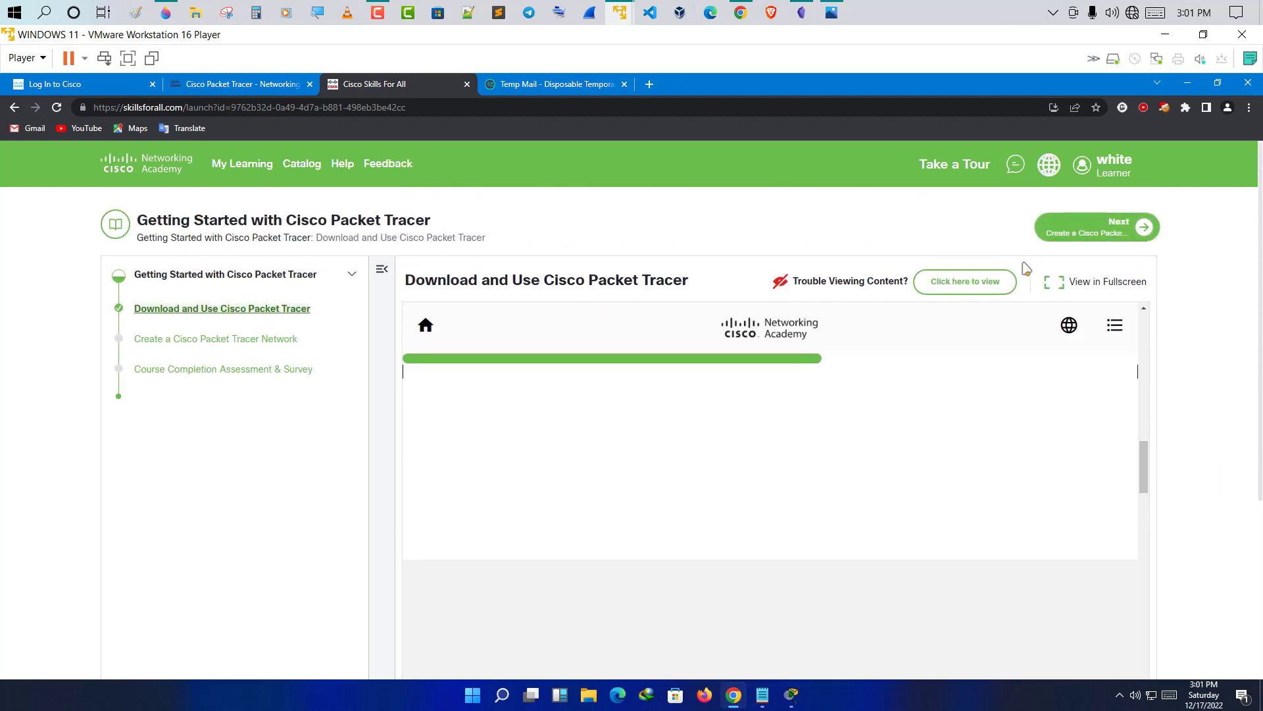
{"action": "scroll", "coordinate": [1207, 424], "scroll_direction": "down", "scroll_amount": 4}
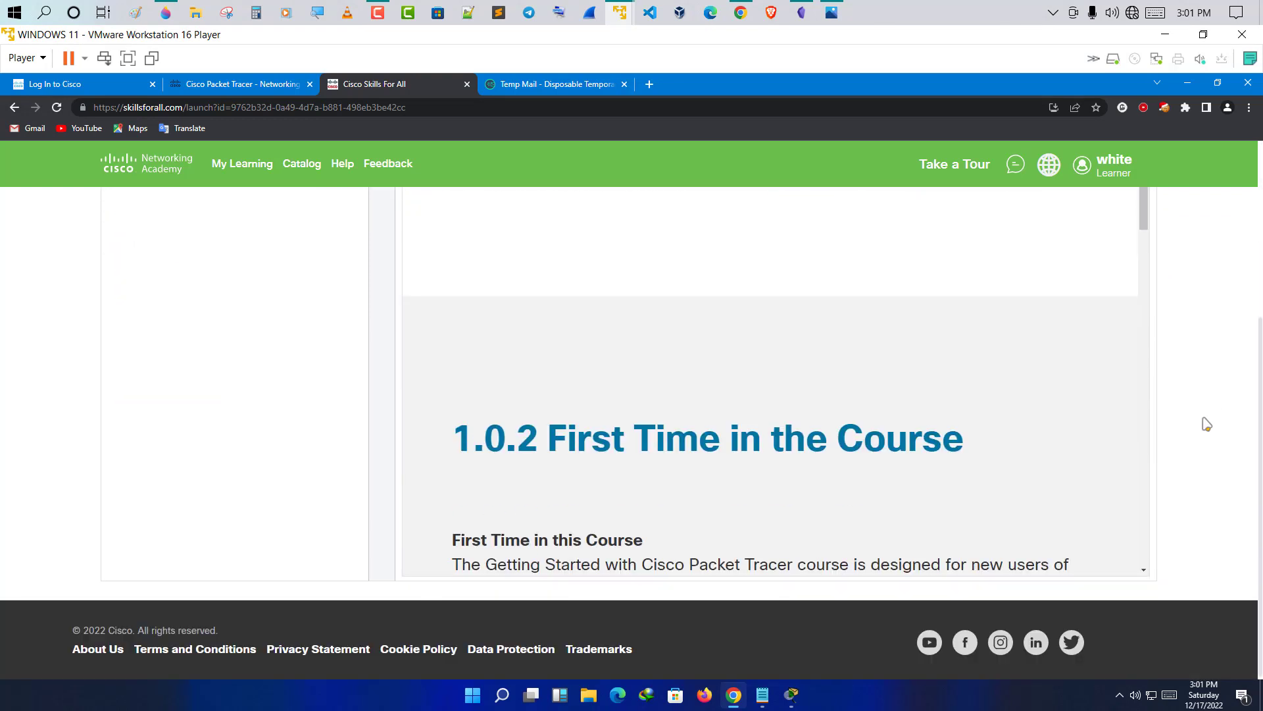
{"action": "scroll", "coordinate": [758, 472], "scroll_direction": "down", "scroll_amount": 4}
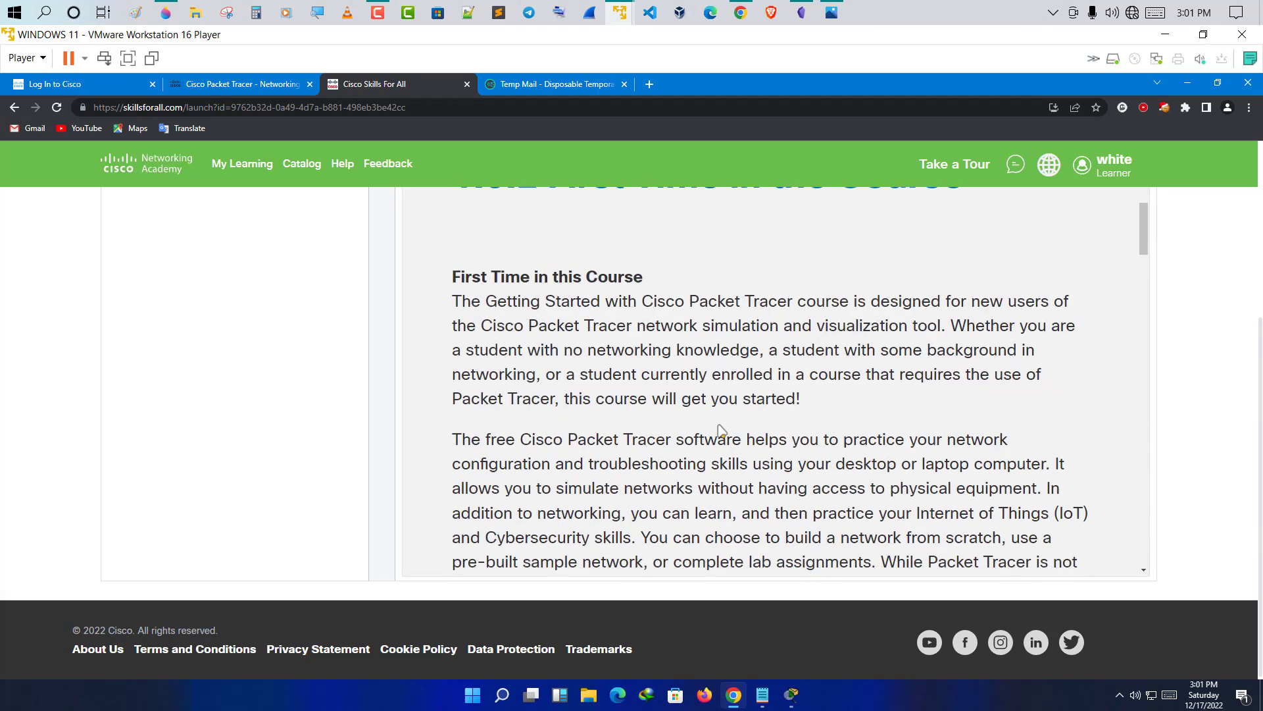
{"action": "scroll", "coordinate": [728, 438], "scroll_direction": "up", "scroll_amount": 3}
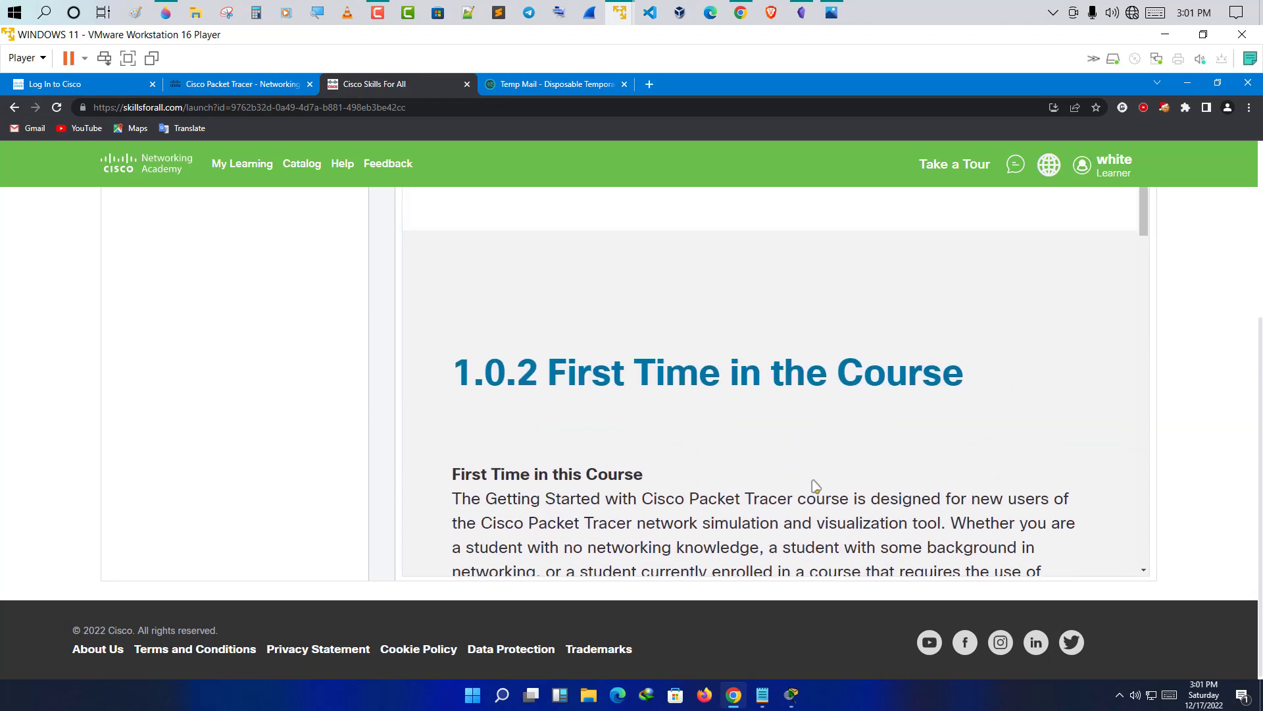
{"action": "scroll", "coordinate": [816, 486], "scroll_direction": "down", "scroll_amount": 9}
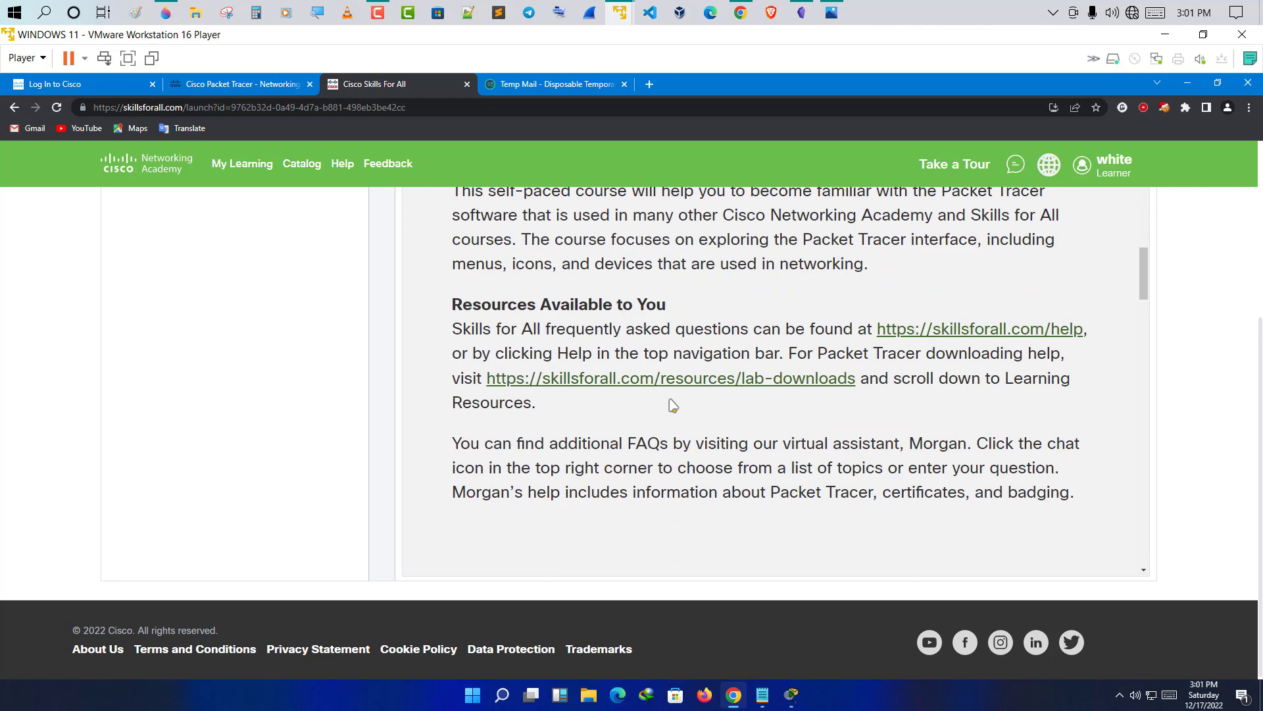
{"action": "scroll", "coordinate": [673, 465], "scroll_direction": "down", "scroll_amount": 4}
{"action": "scroll", "coordinate": [671, 465], "scroll_direction": "up", "scroll_amount": 4}
Switch to Cisco Packet Tracer and delete all four laptops from the workspace.
{"action": "left_click", "coordinate": [1190, 86]}
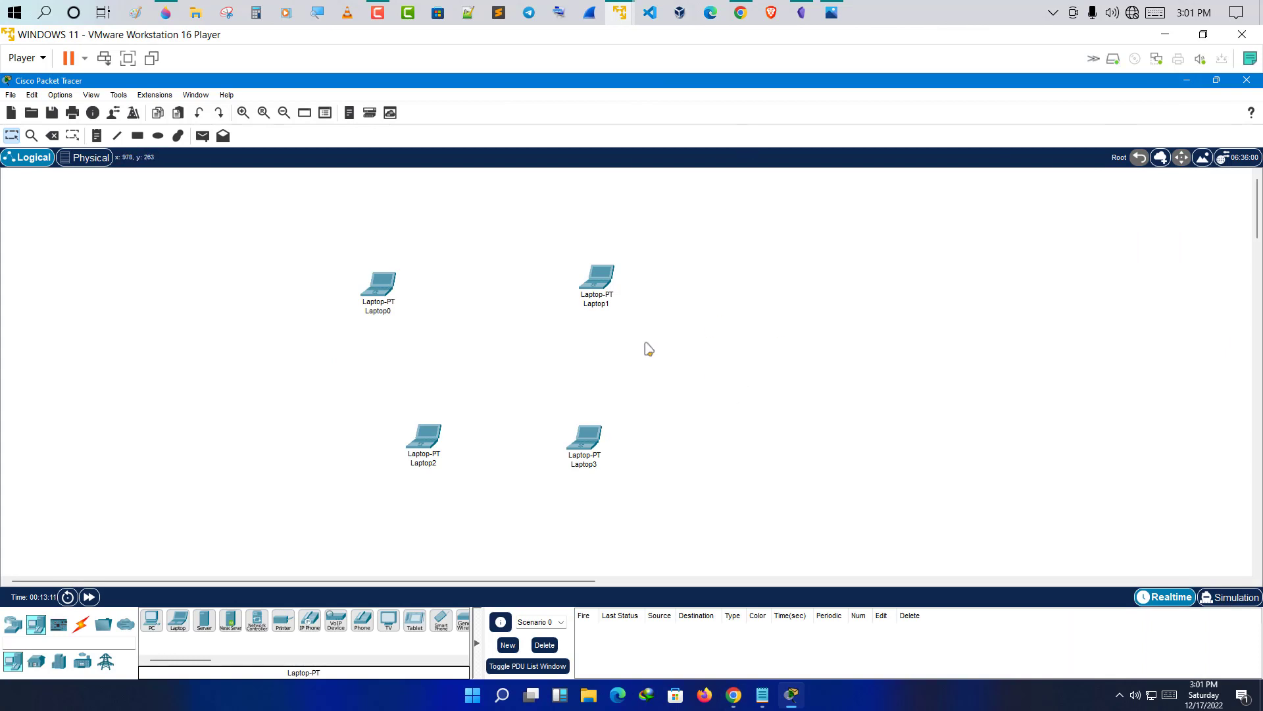
{"action": "left_click_drag", "start_coordinate": [315, 236], "coordinate": [572, 418]}
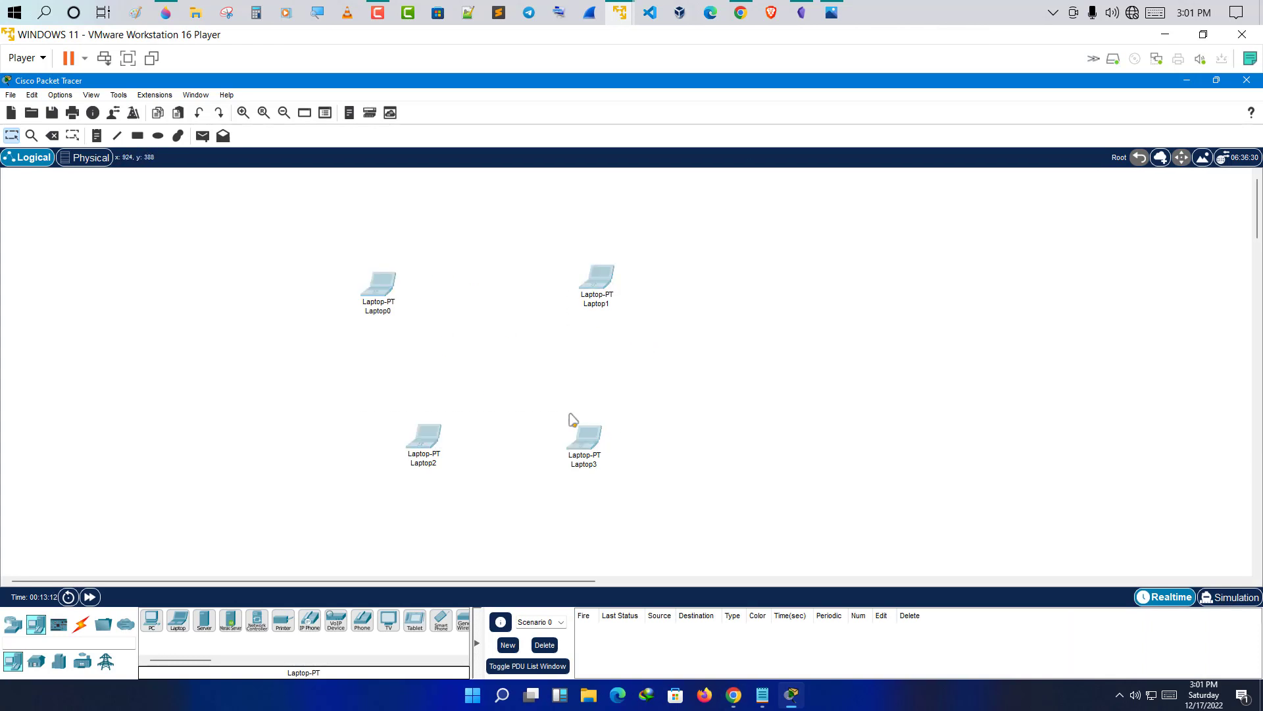
{"action": "left_click", "coordinate": [52, 135]}
{"action": "left_click", "coordinate": [639, 400]}
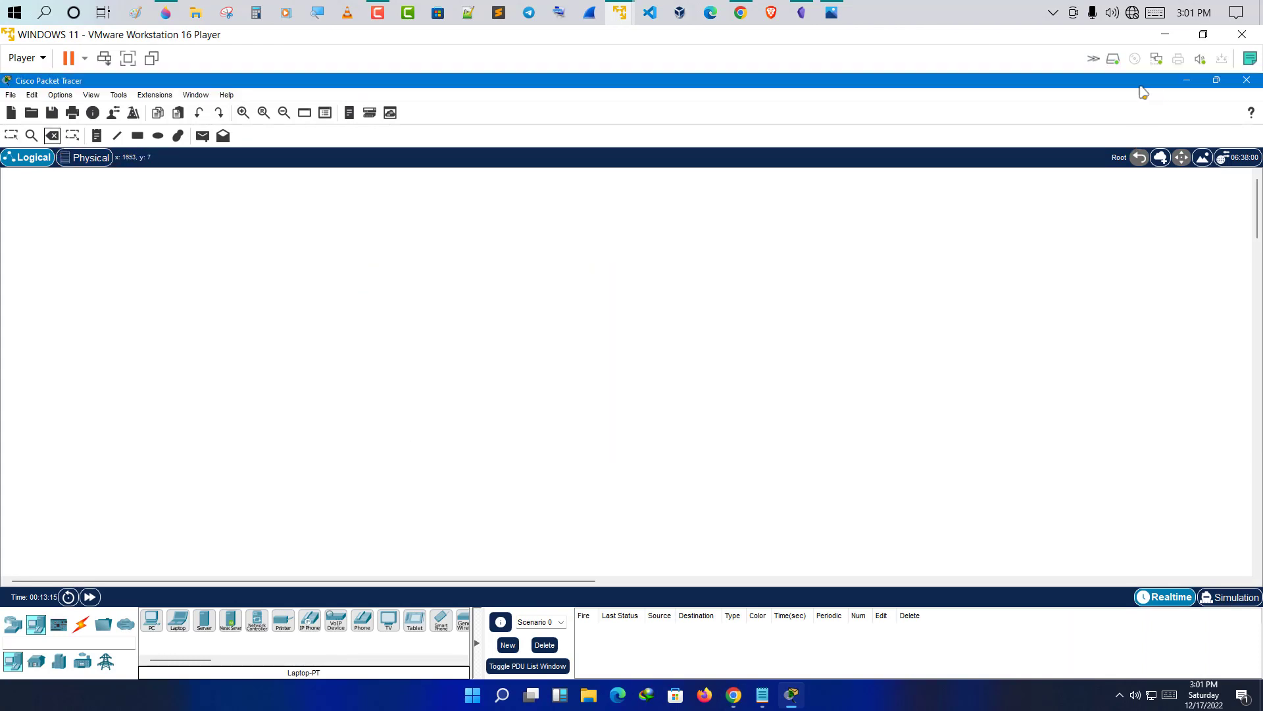
View the Capture.JPG screenshot showing the Packet Tracer sign-in options, and close it.
{"action": "left_click_drag", "start_coordinate": [1141, 86], "coordinate": [1036, 139]}
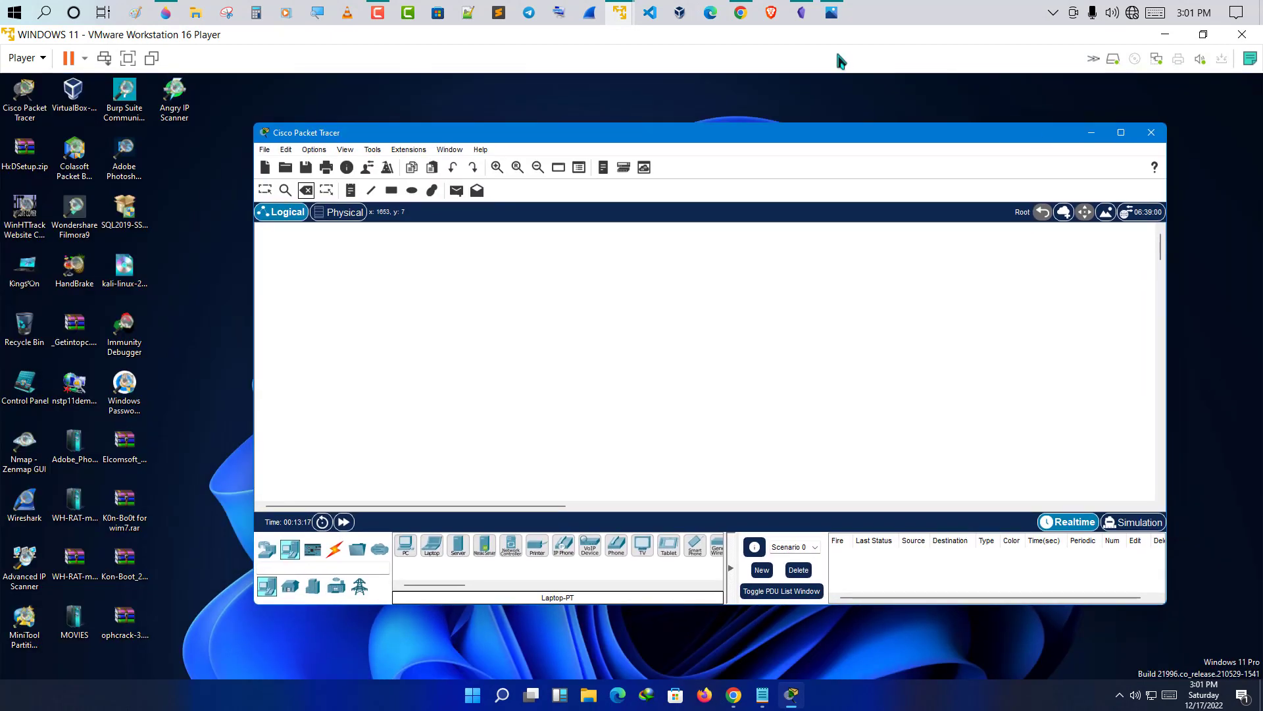
{"action": "left_click", "coordinate": [832, 12]}
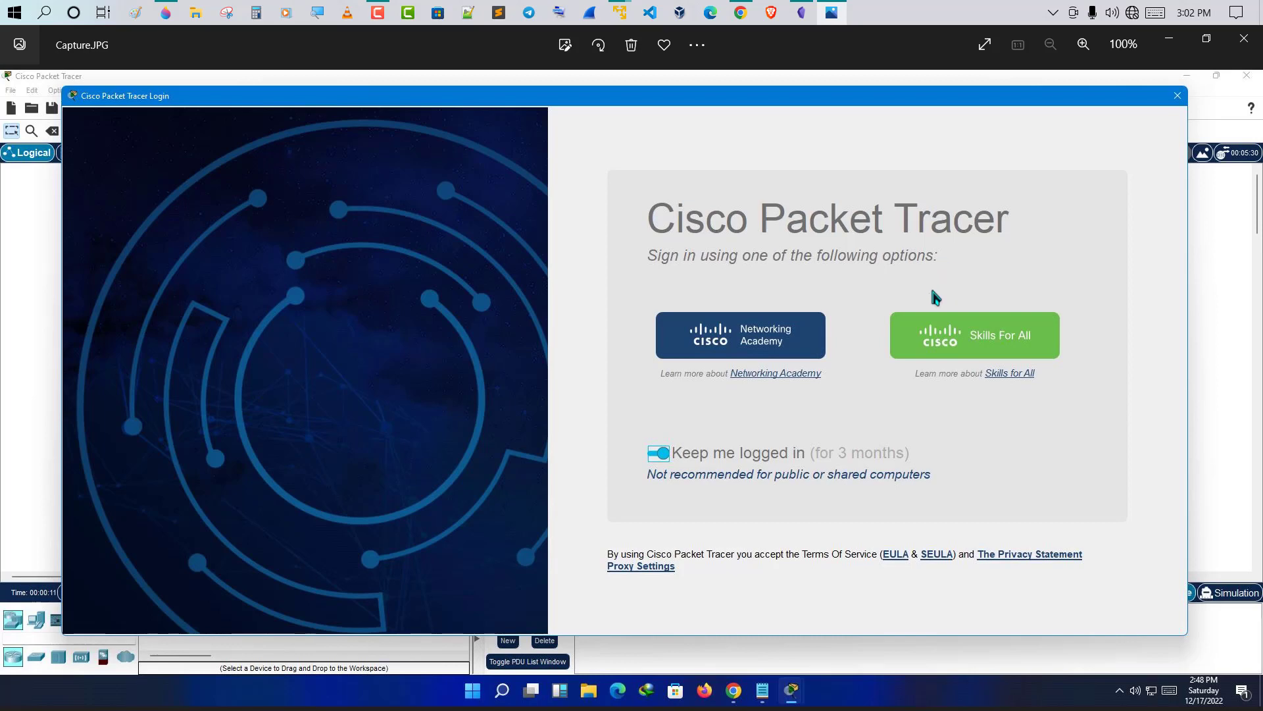
{"action": "left_click", "coordinate": [1237, 39]}
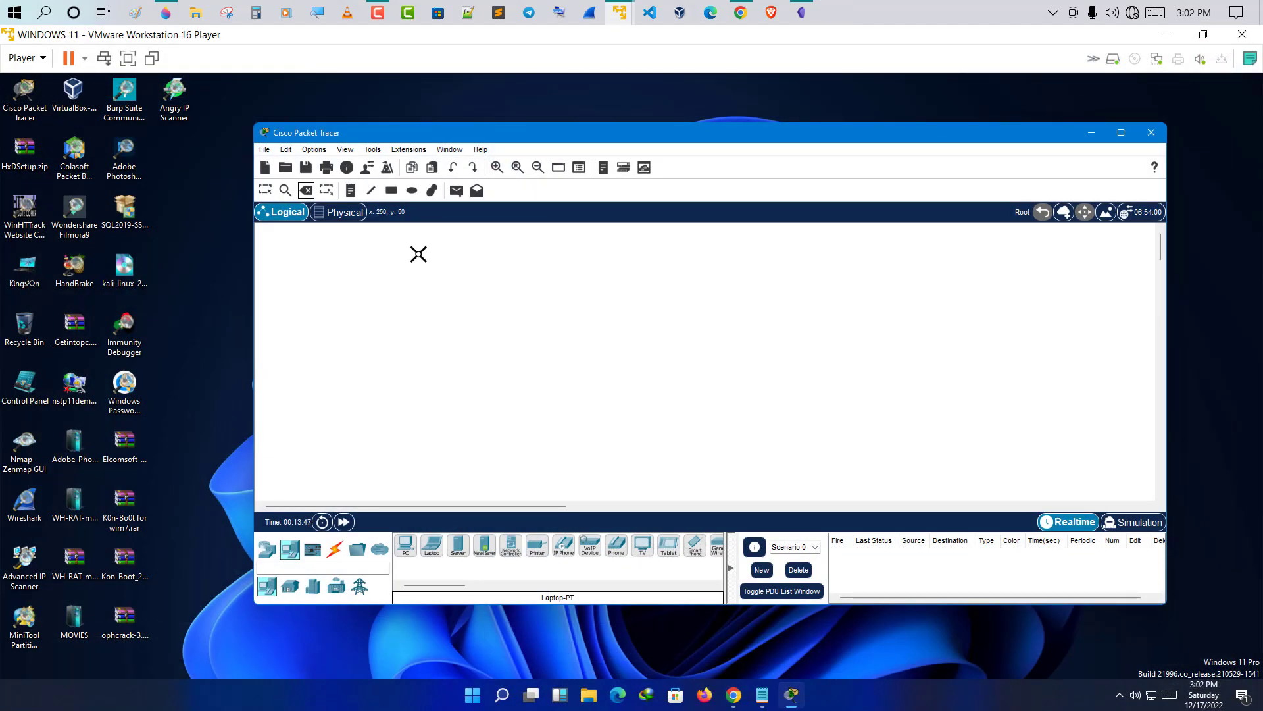
Activate the Select tool and maximize the Packet Tracer window.
{"action": "left_click", "coordinate": [266, 190]}
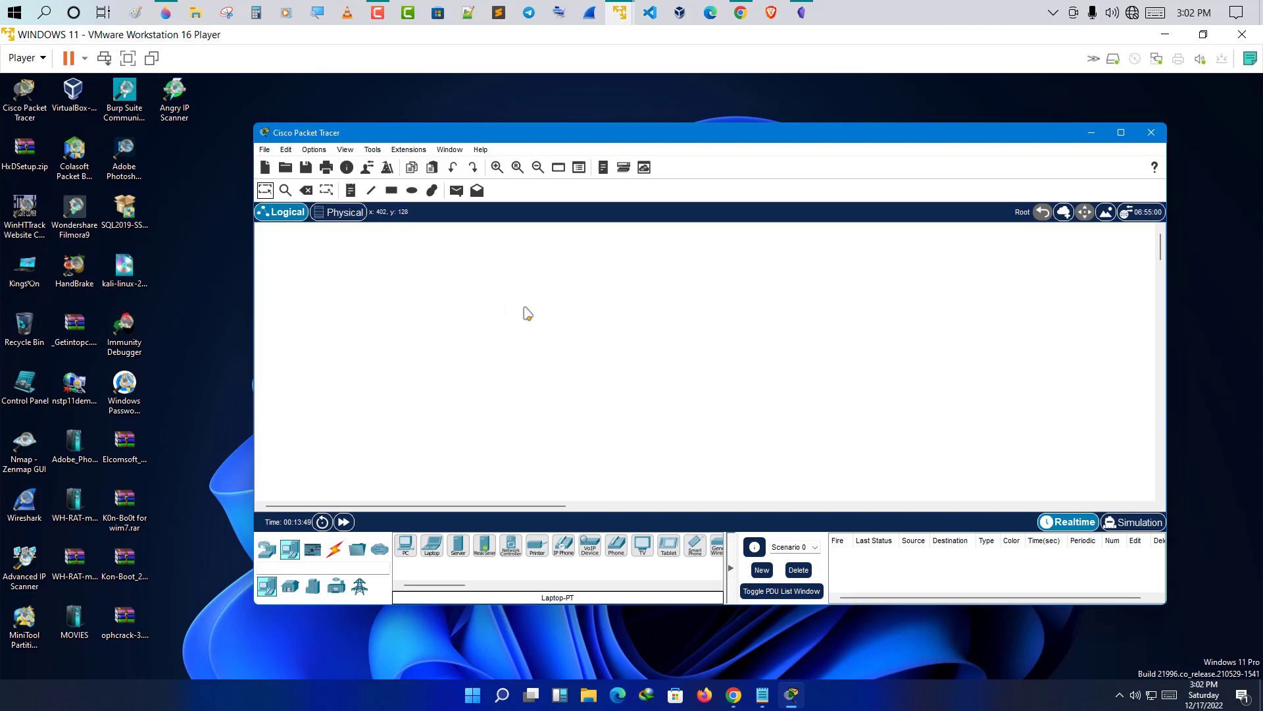
{"action": "left_click_drag", "start_coordinate": [433, 255], "coordinate": [903, 454]}
{"action": "left_click", "coordinate": [1121, 134]}
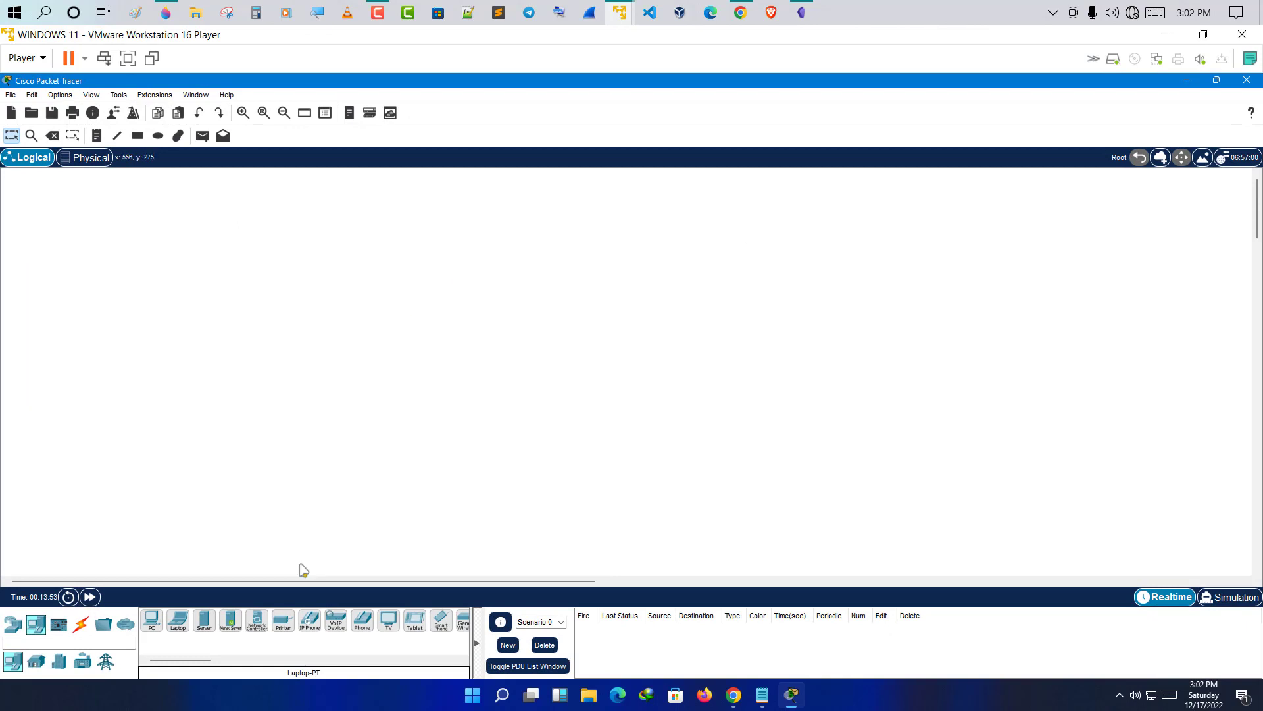
Place a PC in the empty workspace and box-select it.
{"action": "left_click", "coordinate": [151, 623]}
{"action": "left_click", "coordinate": [373, 341]}
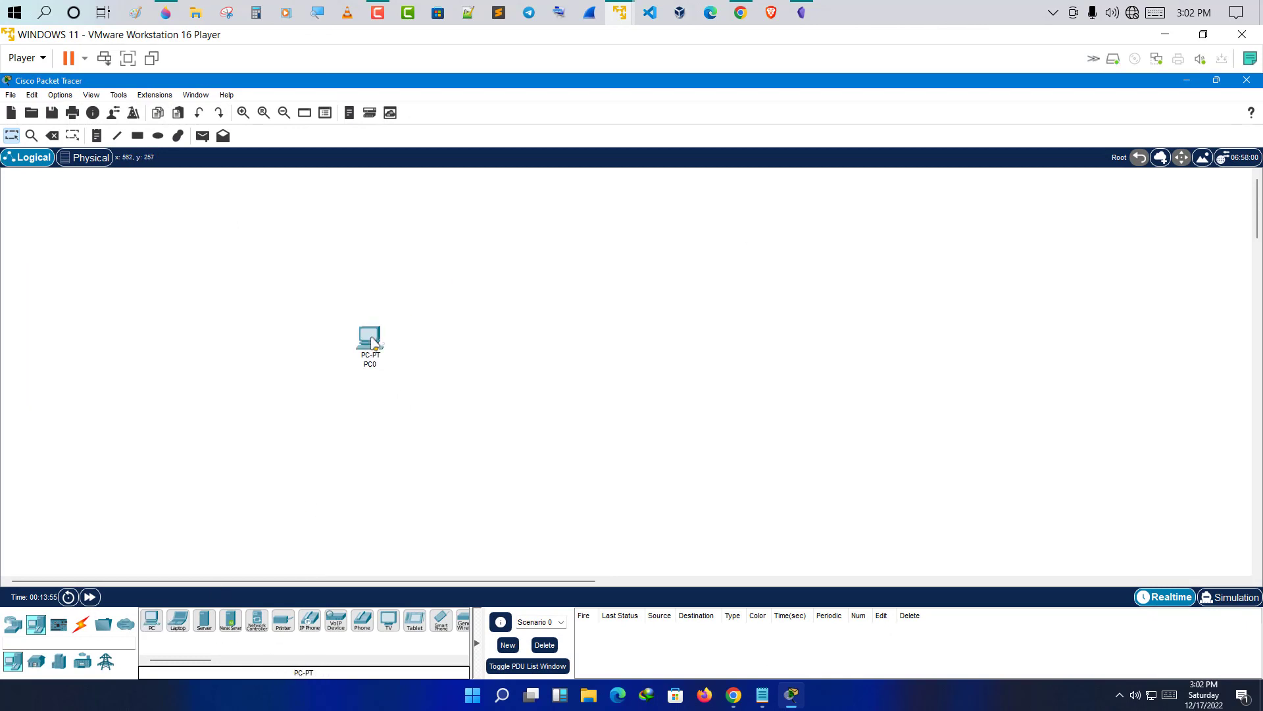
{"action": "left_click_drag", "start_coordinate": [302, 272], "coordinate": [471, 394]}
{"action": "left_click_drag", "start_coordinate": [306, 296], "coordinate": [477, 395]}
{"action": "left_click", "coordinate": [485, 325]}
{"action": "left_click_drag", "start_coordinate": [316, 306], "coordinate": [425, 389]}
{"action": "left_click", "coordinate": [11, 95]}
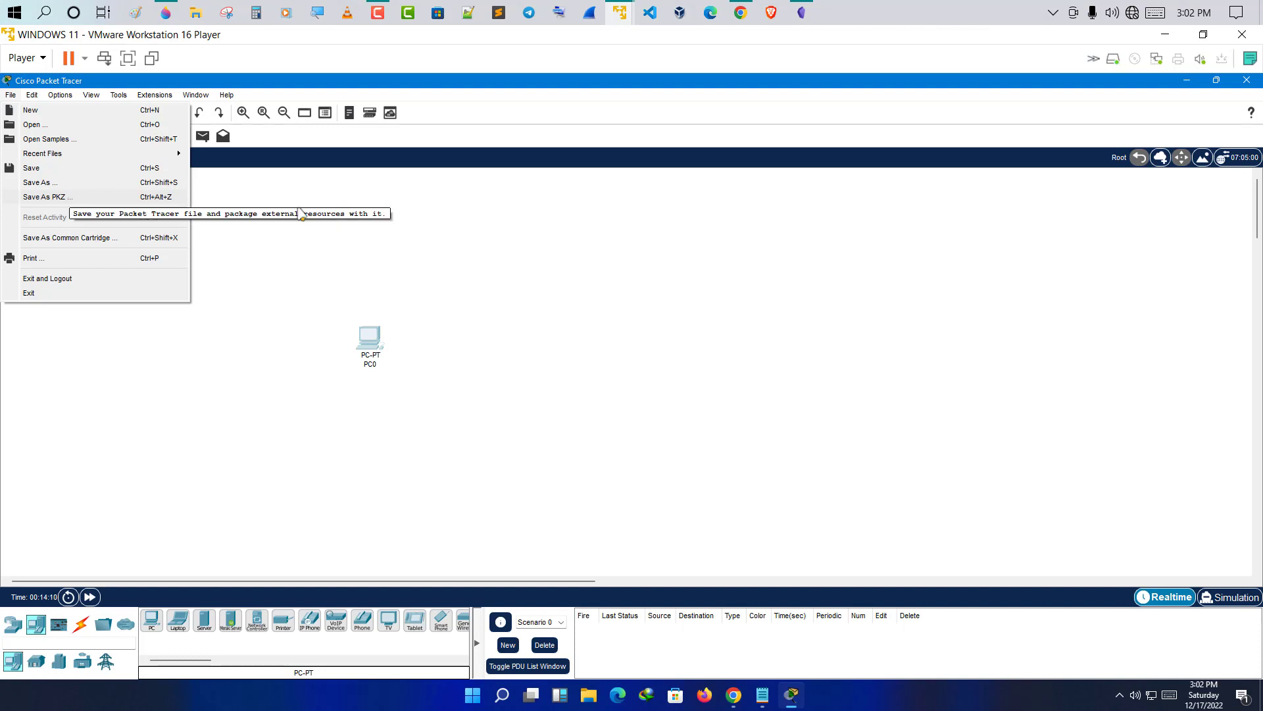
{"action": "left_click", "coordinate": [405, 352]}
{"action": "left_click_drag", "start_coordinate": [327, 311], "coordinate": [449, 408]}
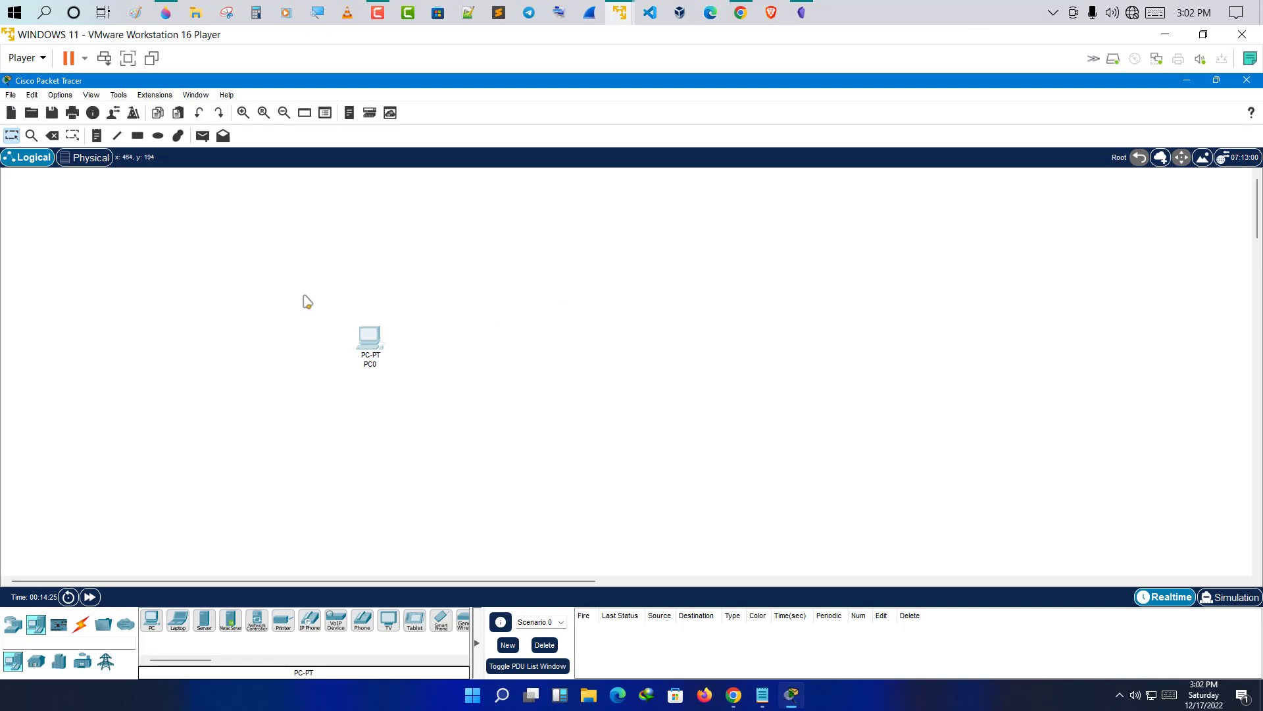
Select the PC in the workspace and delete it.
{"action": "left_click_drag", "start_coordinate": [303, 295], "coordinate": [435, 395]}
{"action": "left_click_drag", "start_coordinate": [322, 307], "coordinate": [416, 386]}
{"action": "key", "text": "Delete"}
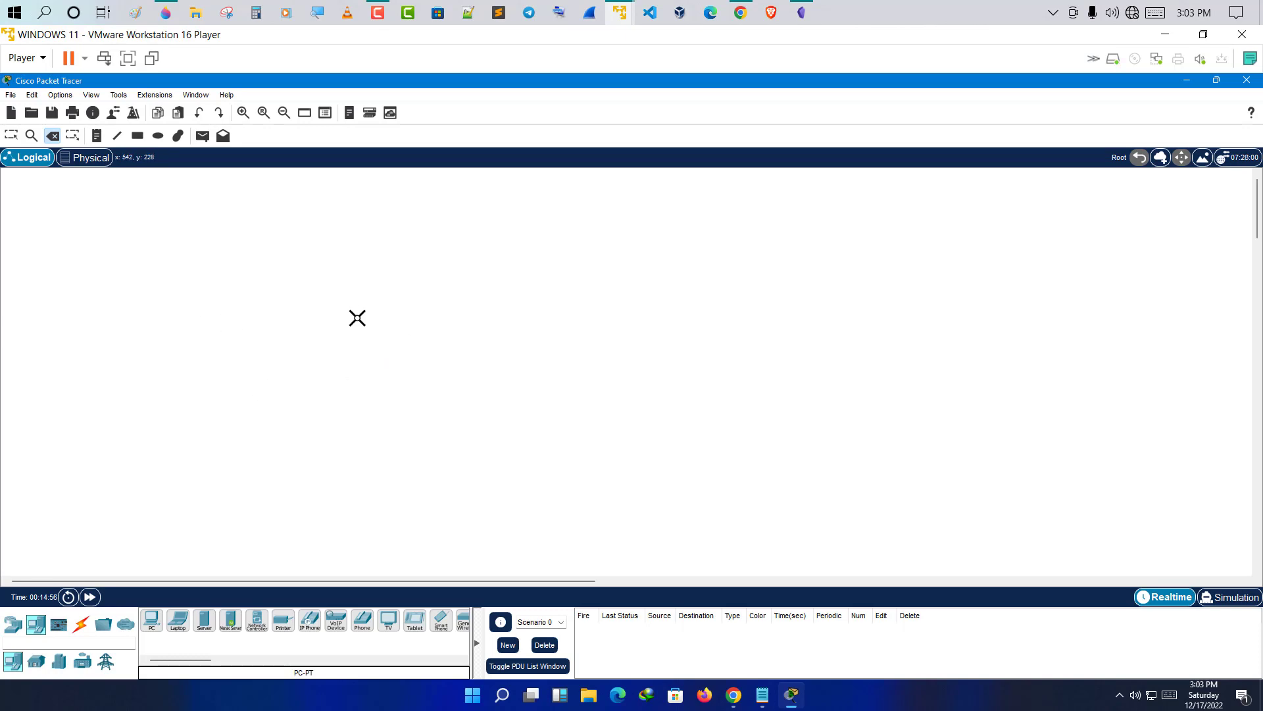
Switch to the Obsidian notes and review the Cisco Router Configuration note, highlighting its title and the Router > Physical heading.
{"action": "left_click", "coordinate": [803, 12]}
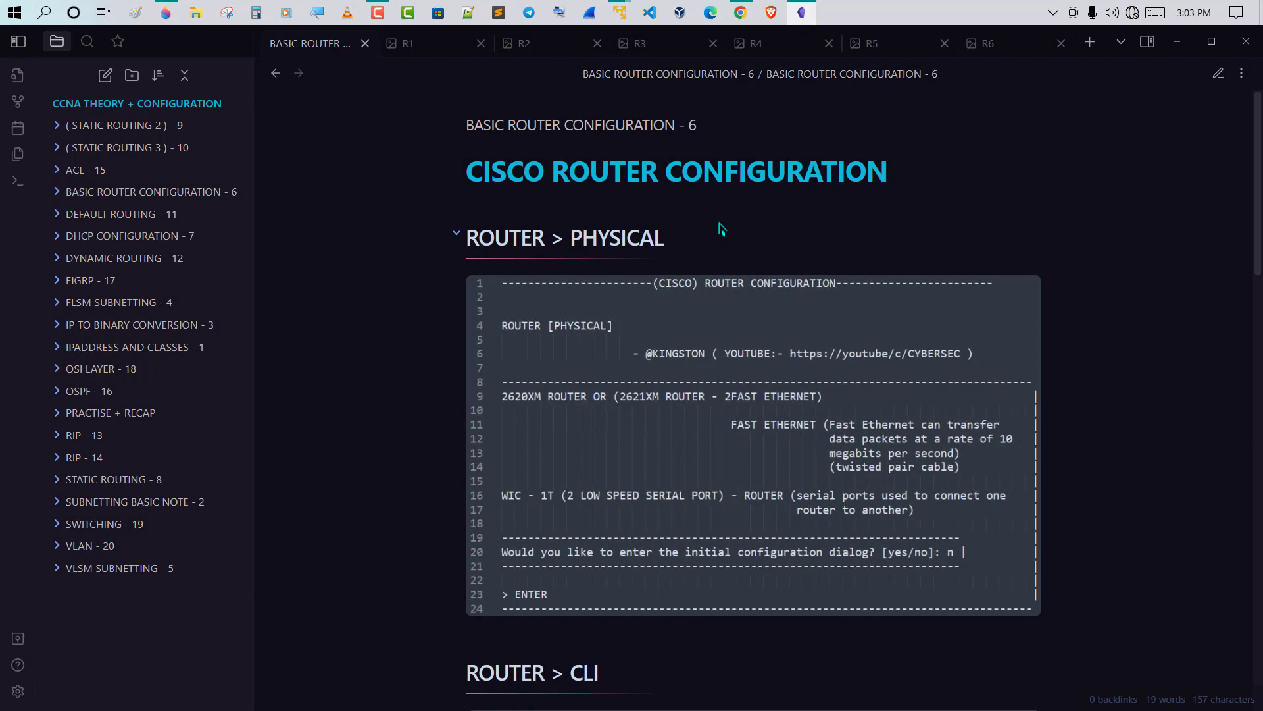
{"action": "left_click_drag", "start_coordinate": [903, 177], "coordinate": [469, 172]}
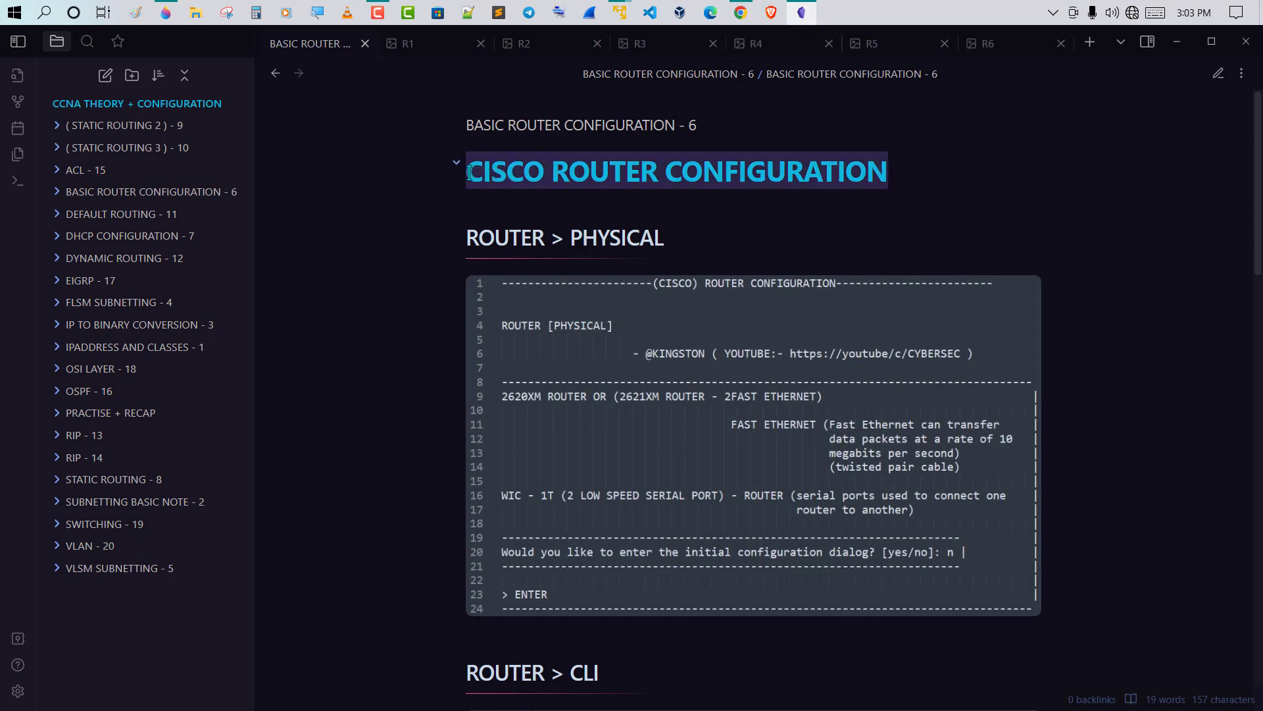
{"action": "left_click", "coordinate": [634, 204]}
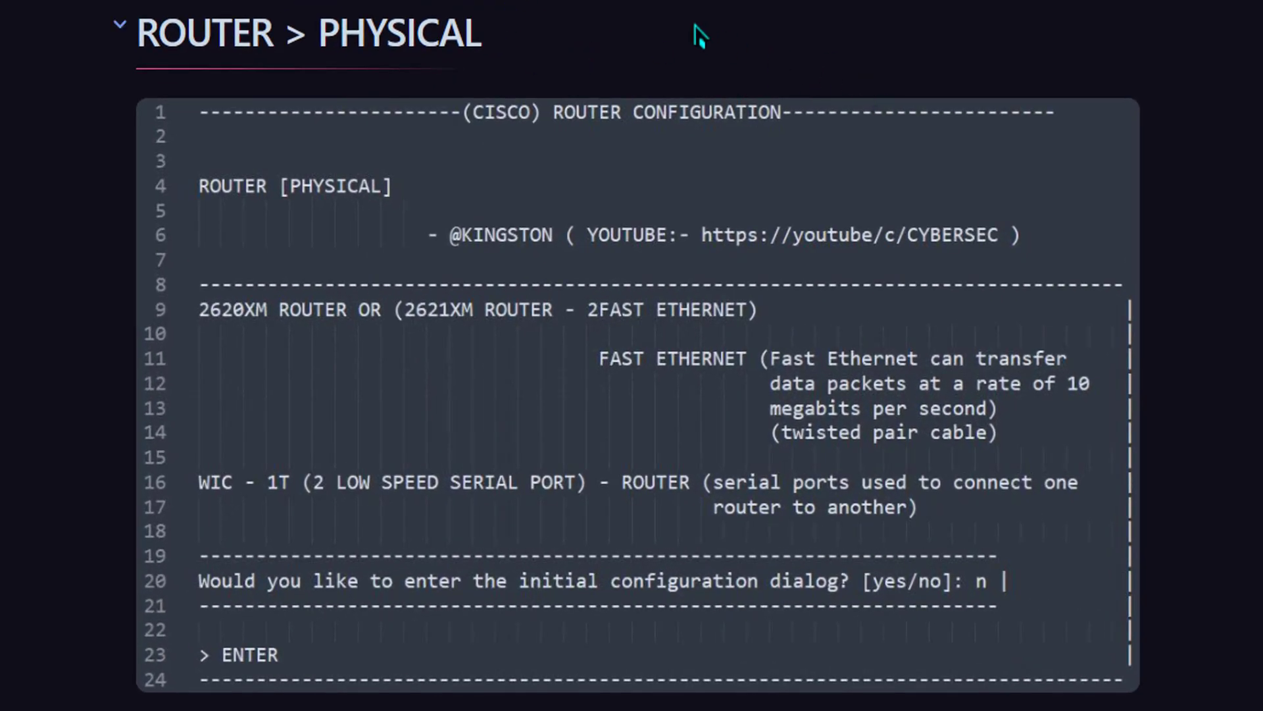
{"action": "left_click_drag", "start_coordinate": [480, 31], "coordinate": [145, 14]}
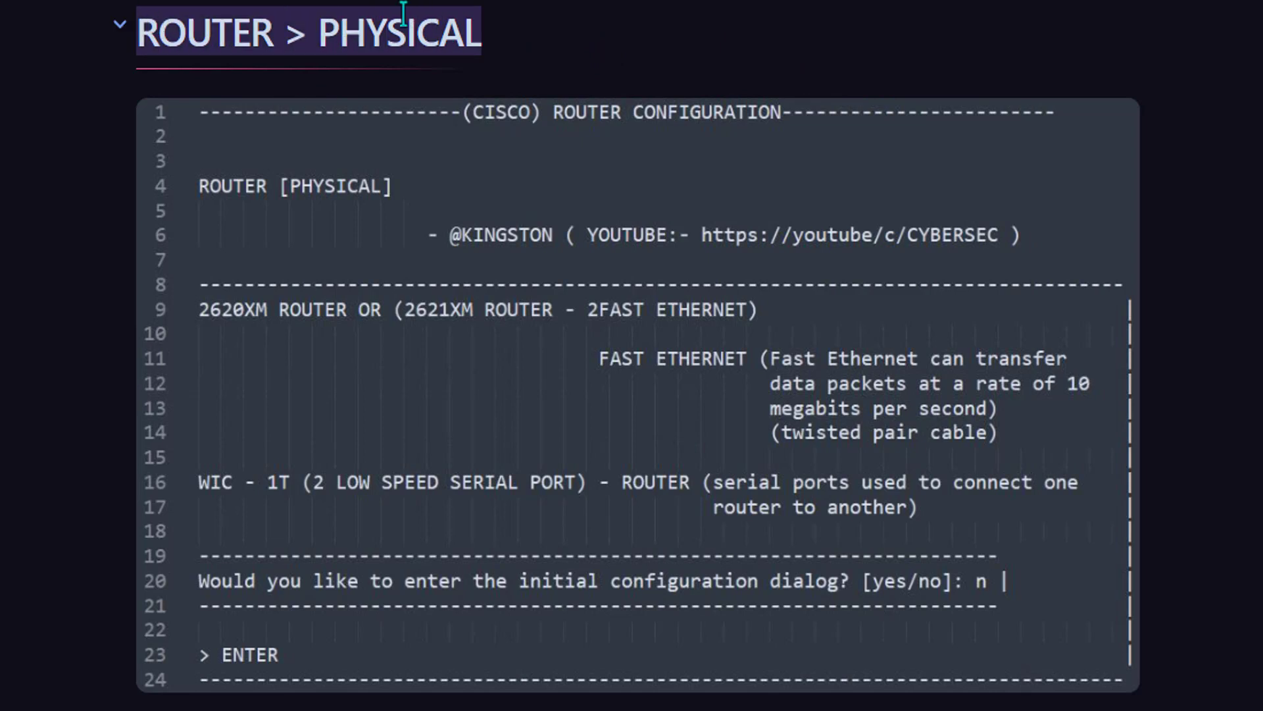
Highlight the word ROUTER in the Router > Physical heading and skim the note through the Enabling Router and Configuring Serial sections.
{"action": "left_click", "coordinate": [285, 34]}
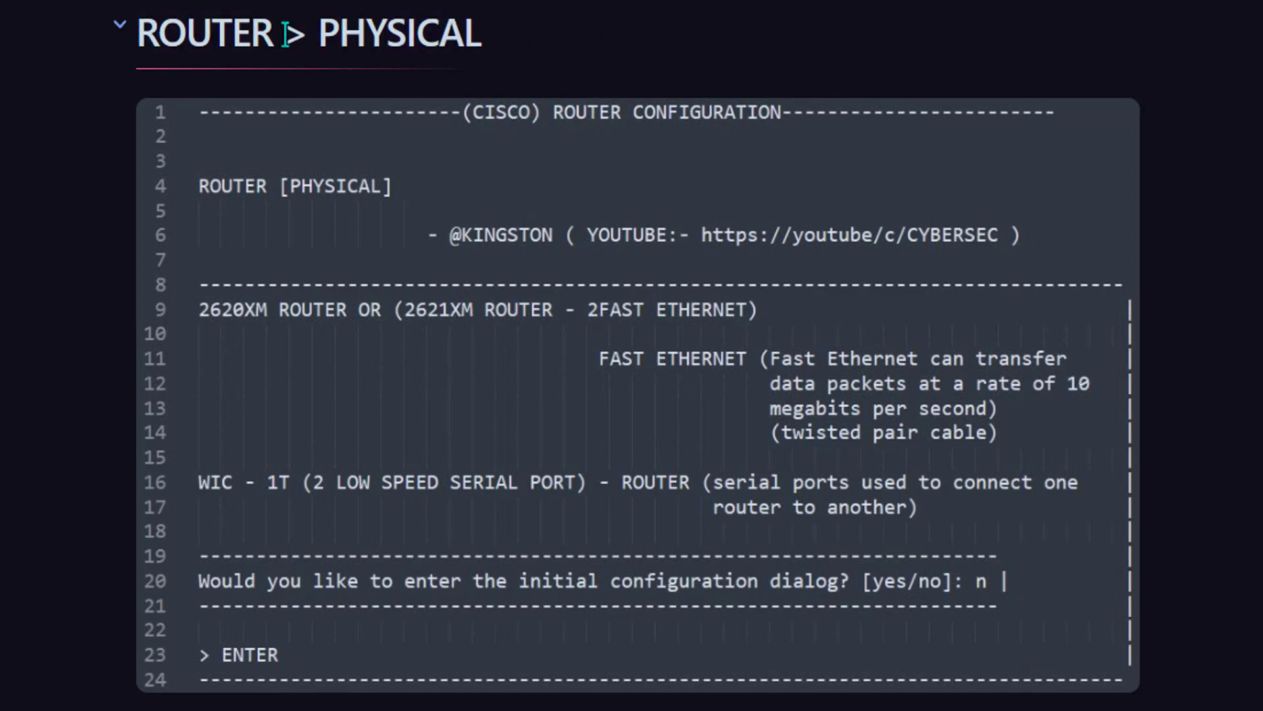
{"action": "left_click_drag", "start_coordinate": [286, 34], "coordinate": [146, 32]}
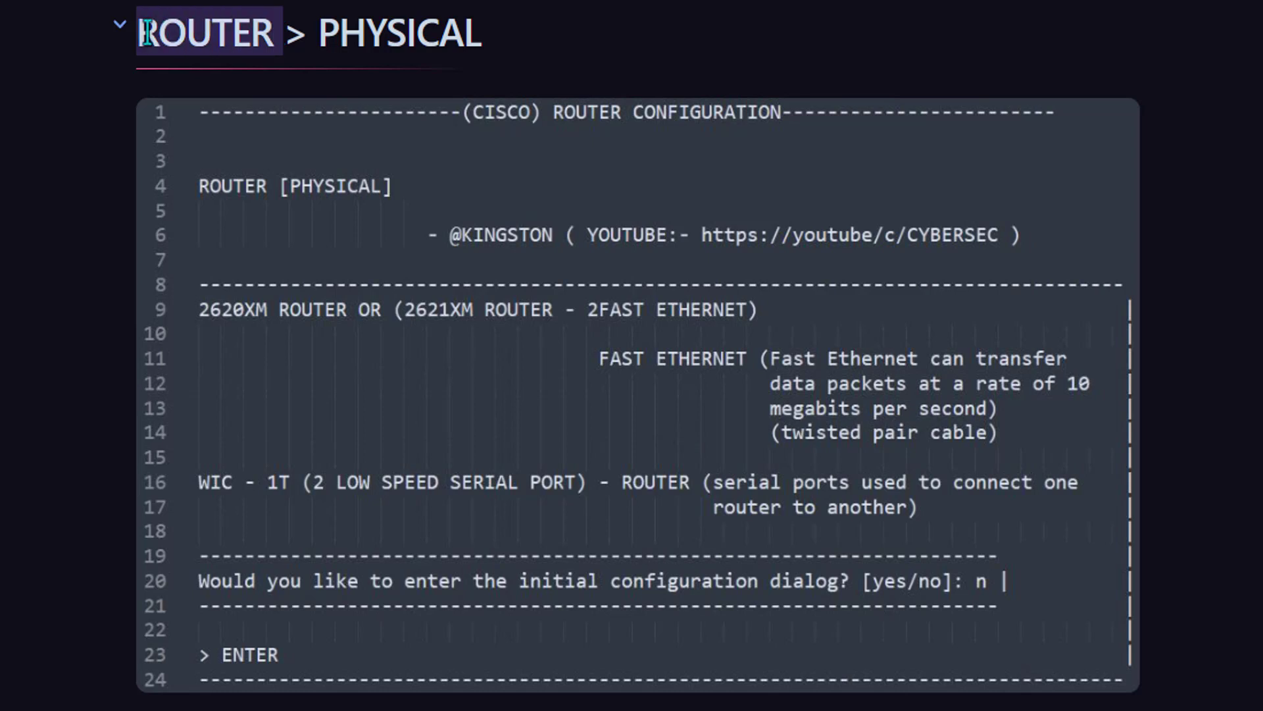
{"action": "left_click", "coordinate": [358, 31]}
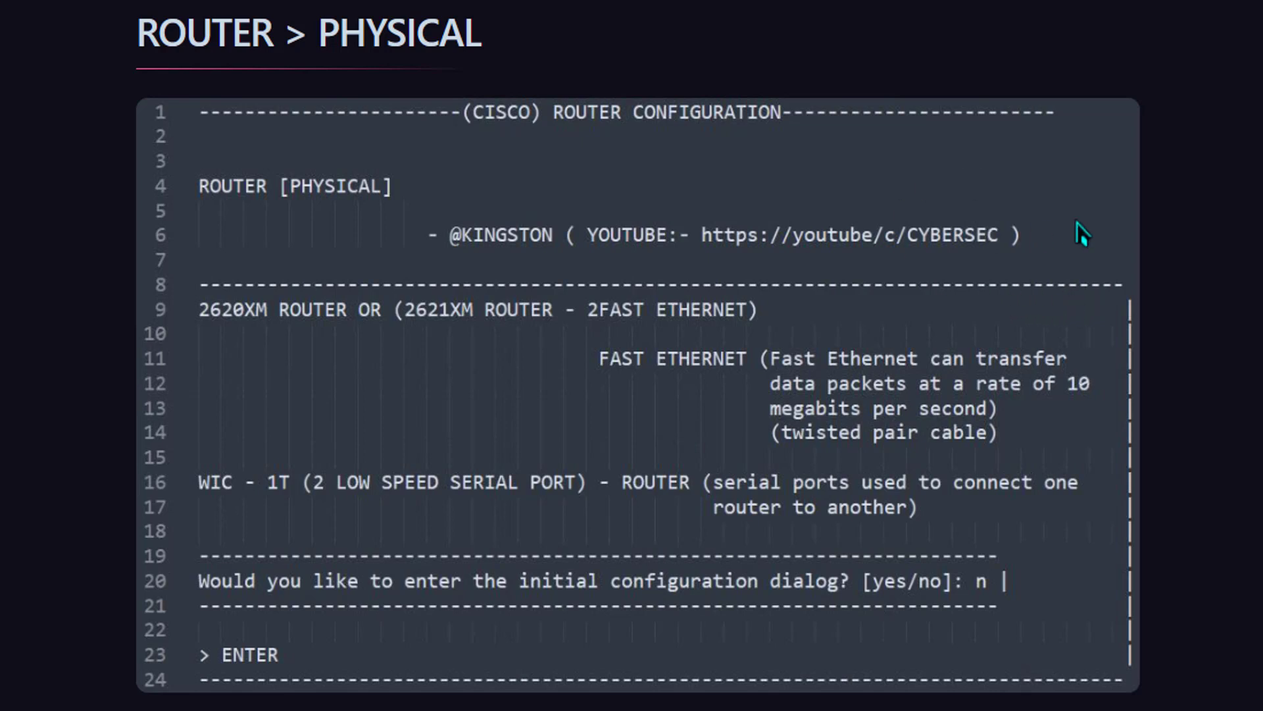
{"action": "scroll", "coordinate": [999, 486], "scroll_direction": "down", "scroll_amount": 10}
{"action": "scroll", "coordinate": [992, 485], "scroll_direction": "down", "scroll_amount": 18}
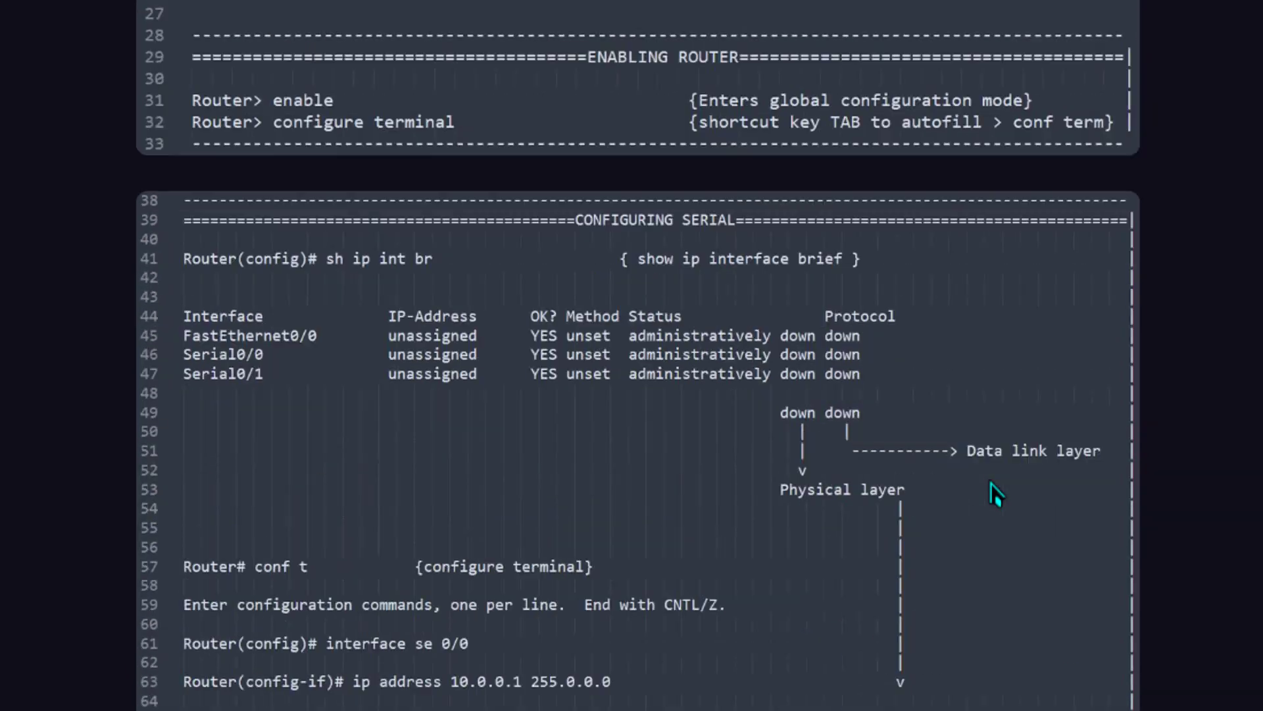
{"action": "scroll", "coordinate": [993, 517], "scroll_direction": "up", "scroll_amount": 20}
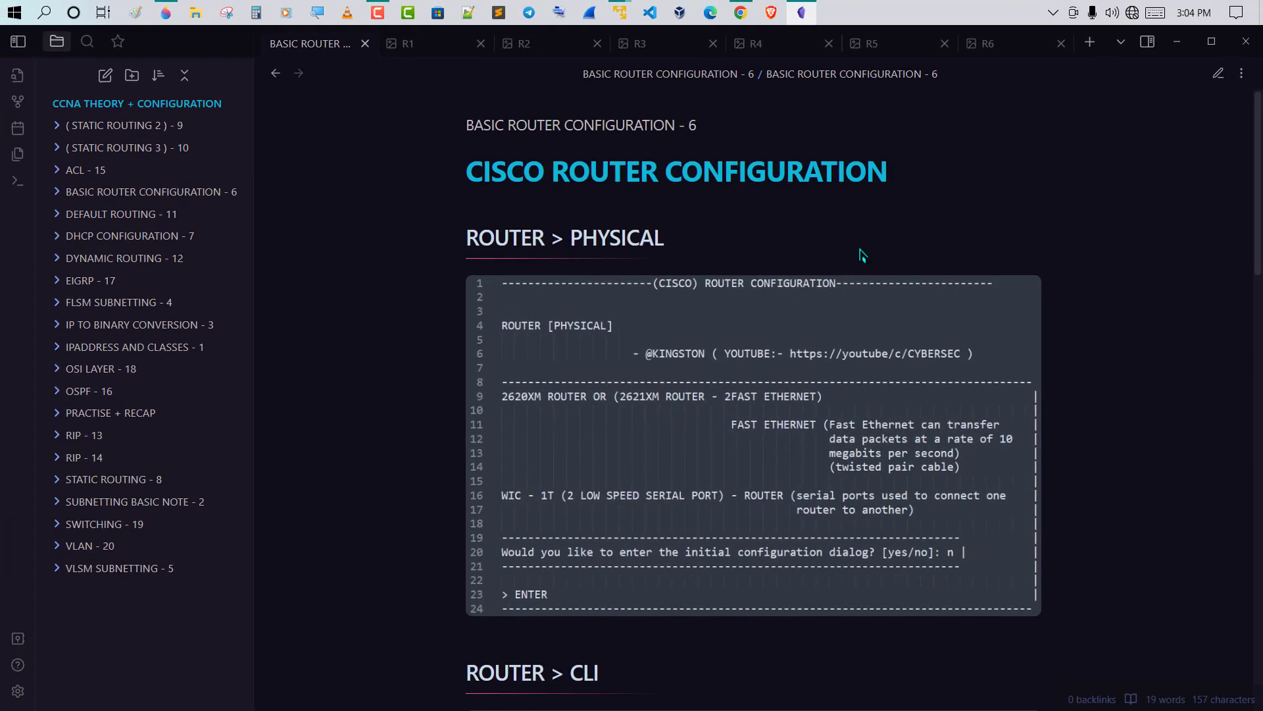
Switch to Packet Tracer in the Windows 11 virtual machine, activate the Select tool and draw selection rectangles across the empty workspace.
{"action": "mouse_move", "coordinate": [619, 11]}
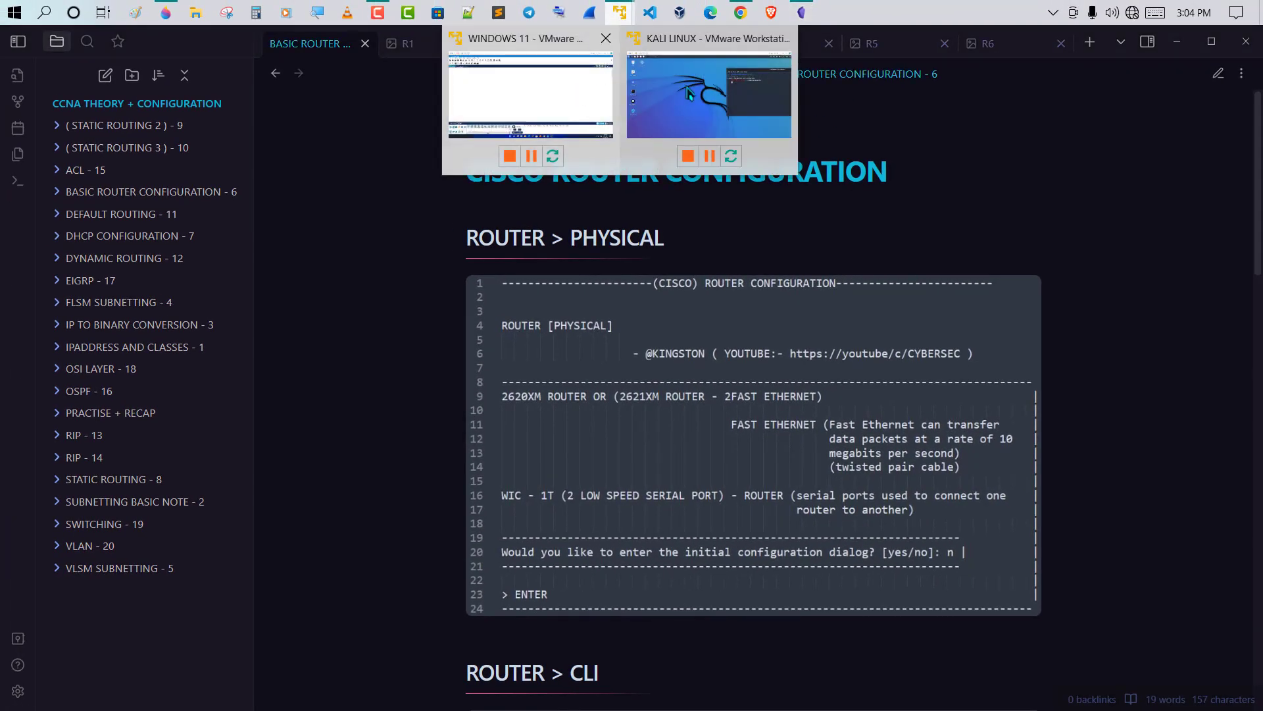
{"action": "left_click", "coordinate": [557, 92]}
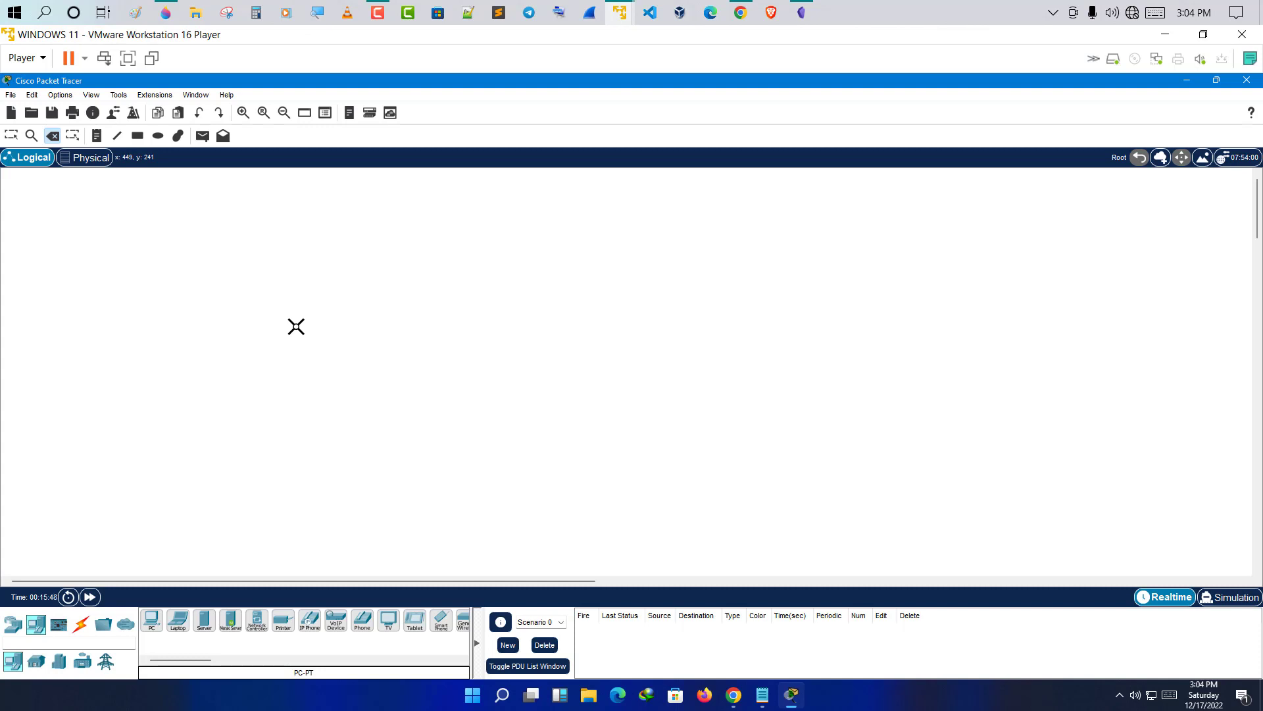
{"action": "left_click", "coordinate": [49, 138]}
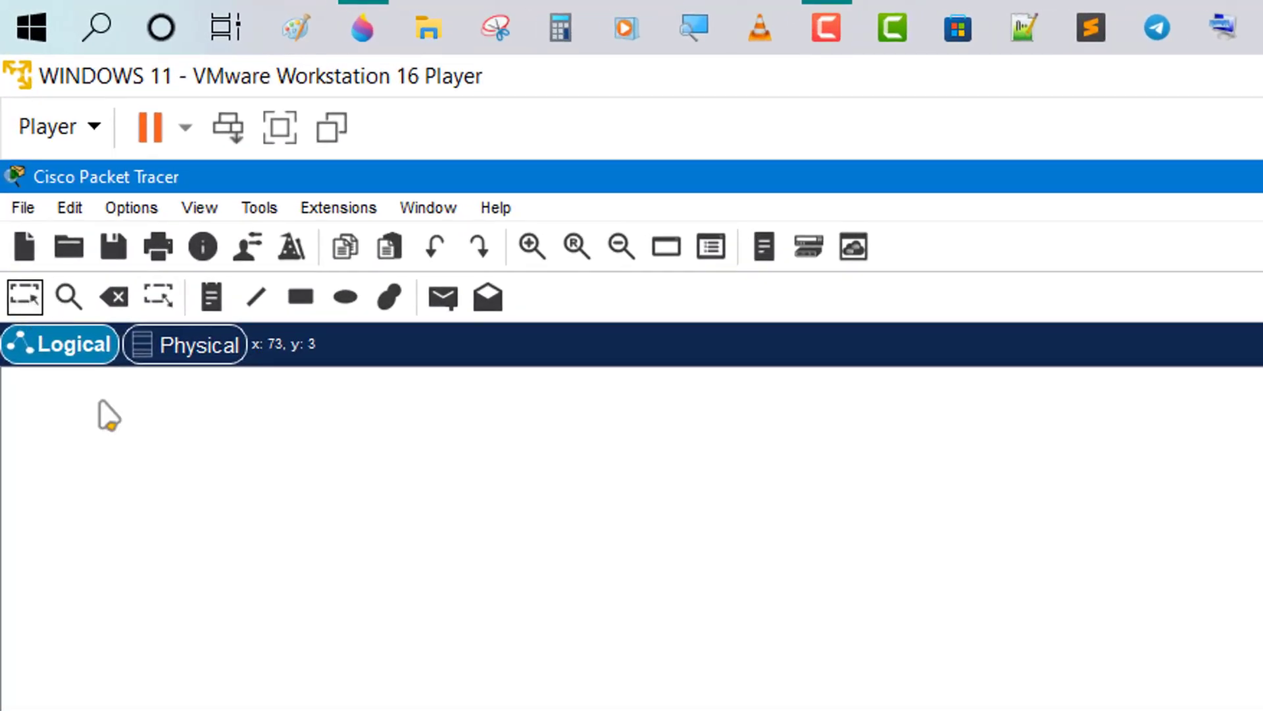
{"action": "left_click_drag", "start_coordinate": [358, 546], "coordinate": [1262, 710]}
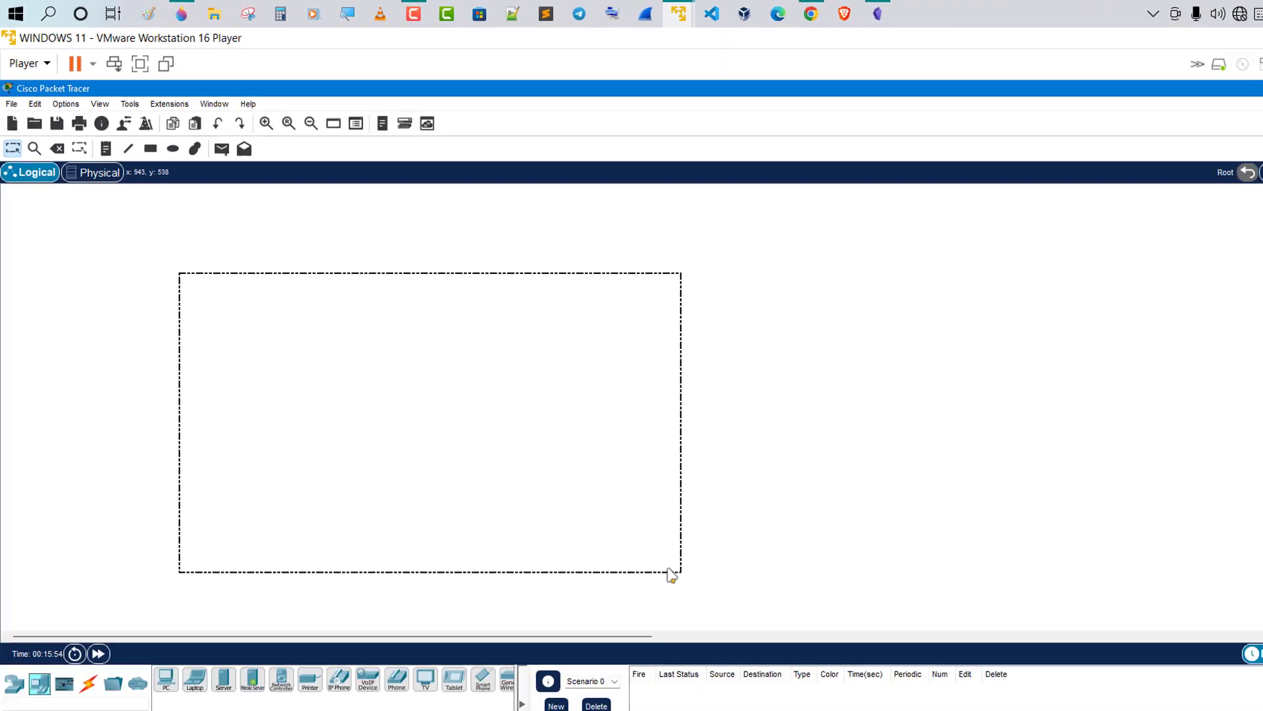
{"action": "left_click_drag", "start_coordinate": [670, 574], "coordinate": [726, 602]}
Place nine PCs in the workspace, six in an upper row and three in a row below, using repeated placement.
{"action": "left_click", "coordinate": [151, 620]}
{"action": "left_click", "coordinate": [293, 313]}
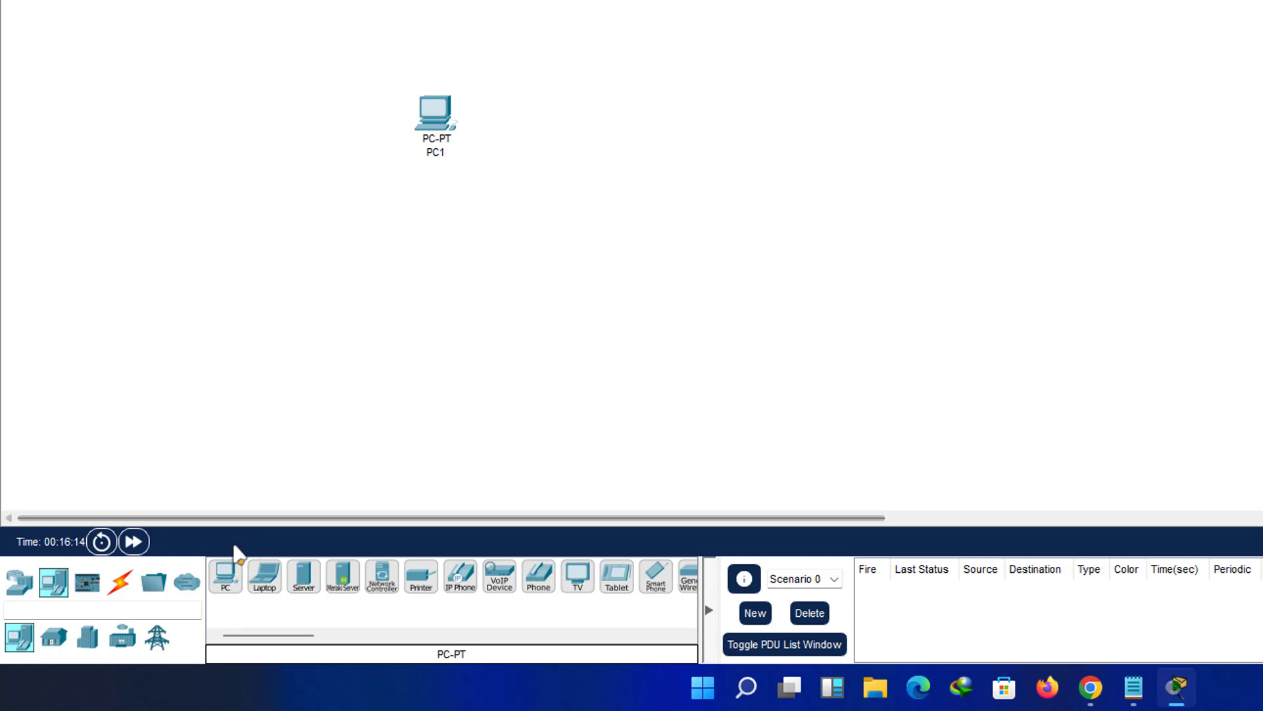
{"action": "left_click", "coordinate": [226, 578]}
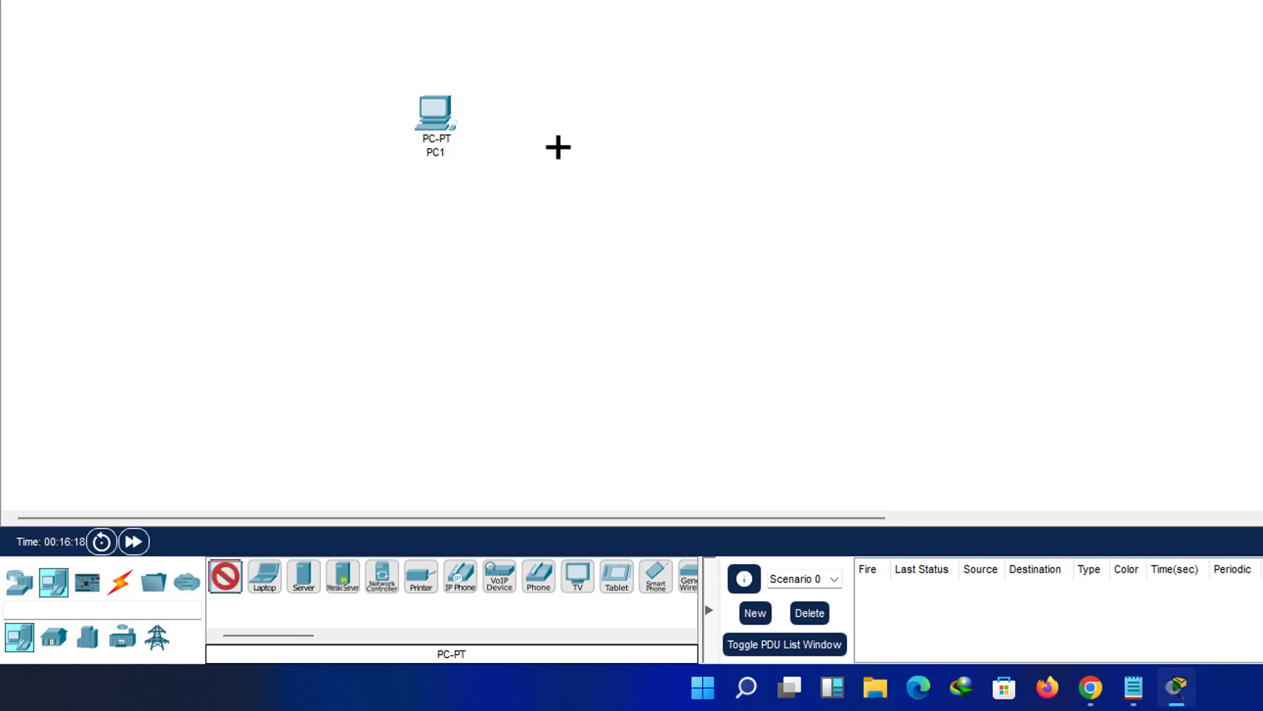
{"action": "left_click", "coordinate": [566, 117]}
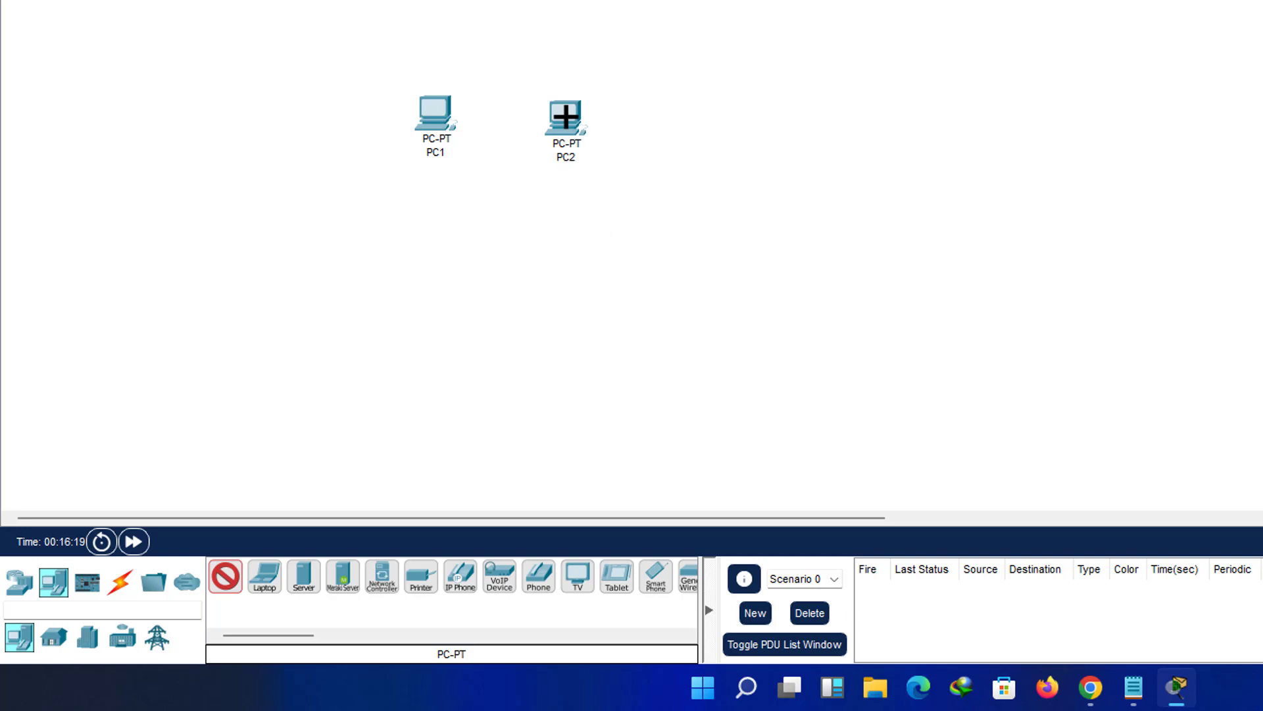
{"action": "left_click", "coordinate": [708, 140]}
{"action": "left_click", "coordinate": [863, 165]}
{"action": "left_click", "coordinate": [998, 144]}
{"action": "left_click", "coordinate": [1150, 180]}
{"action": "left_click", "coordinate": [986, 337]}
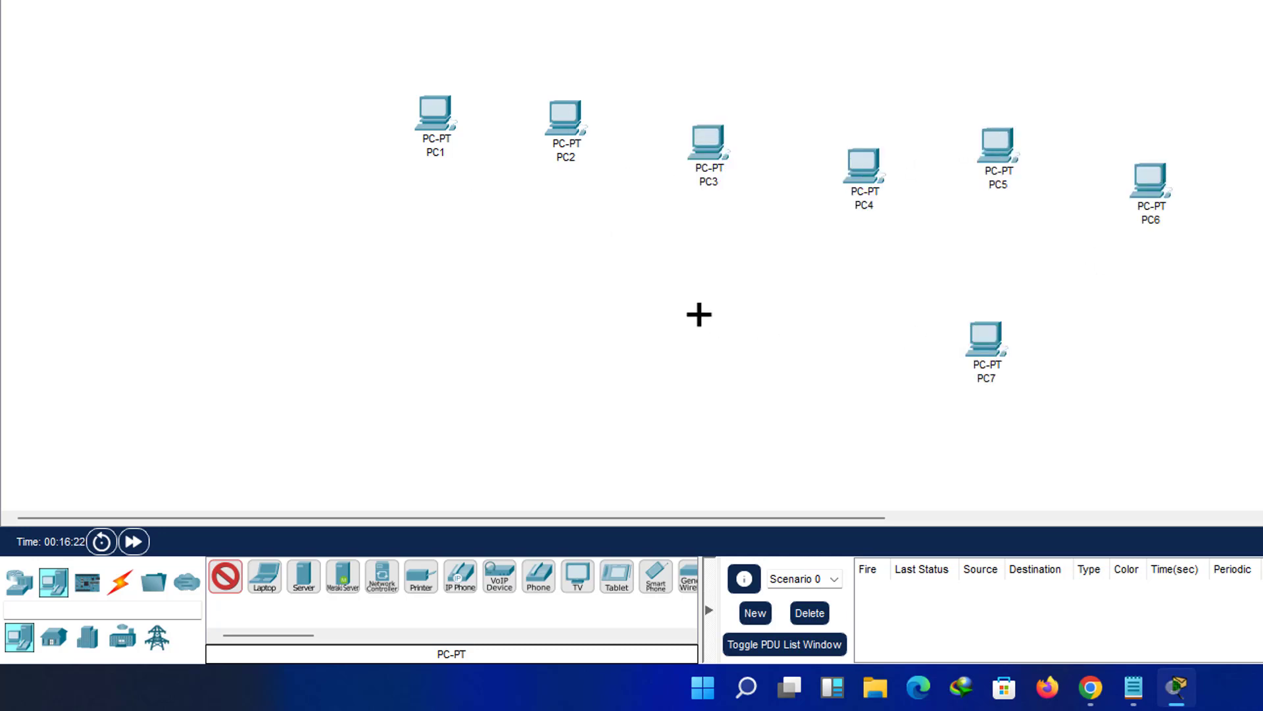
{"action": "left_click", "coordinate": [699, 315]}
{"action": "left_click", "coordinate": [496, 282]}
{"action": "key", "text": "ctrl"}
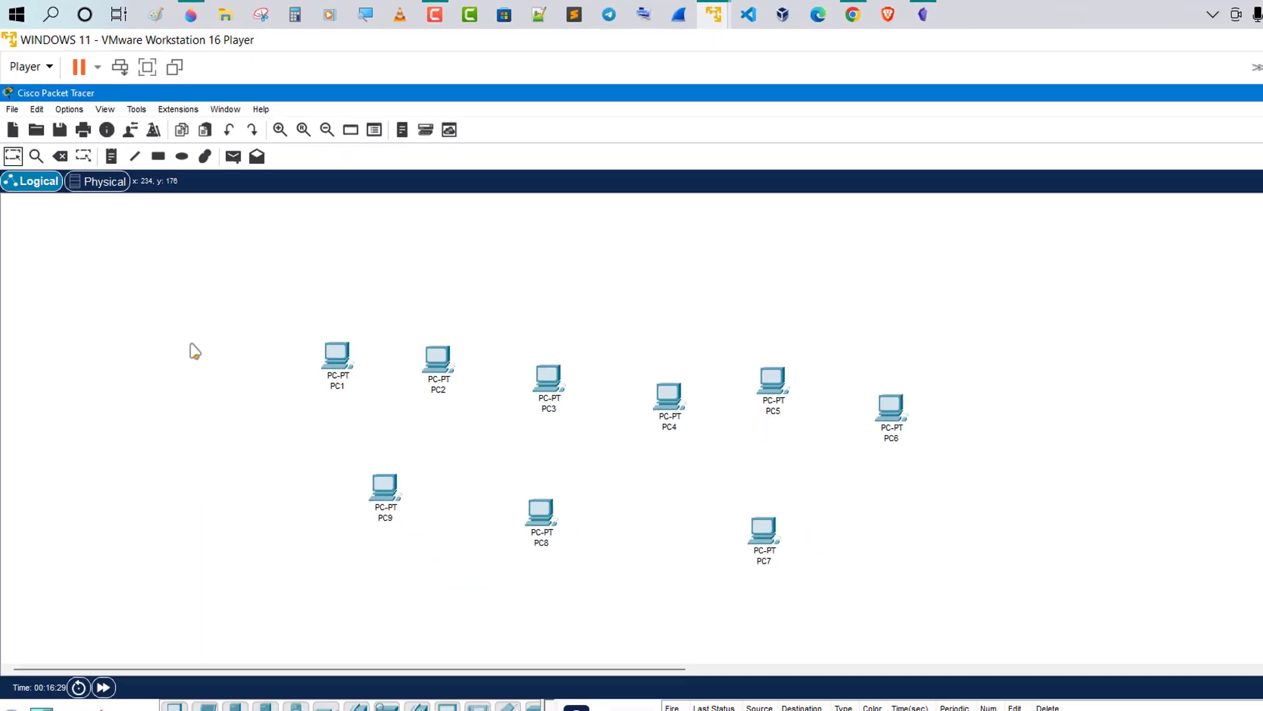
Box-select all nine PCs in the workspace and delete them together.
{"action": "left_click_drag", "start_coordinate": [204, 313], "coordinate": [948, 579]}
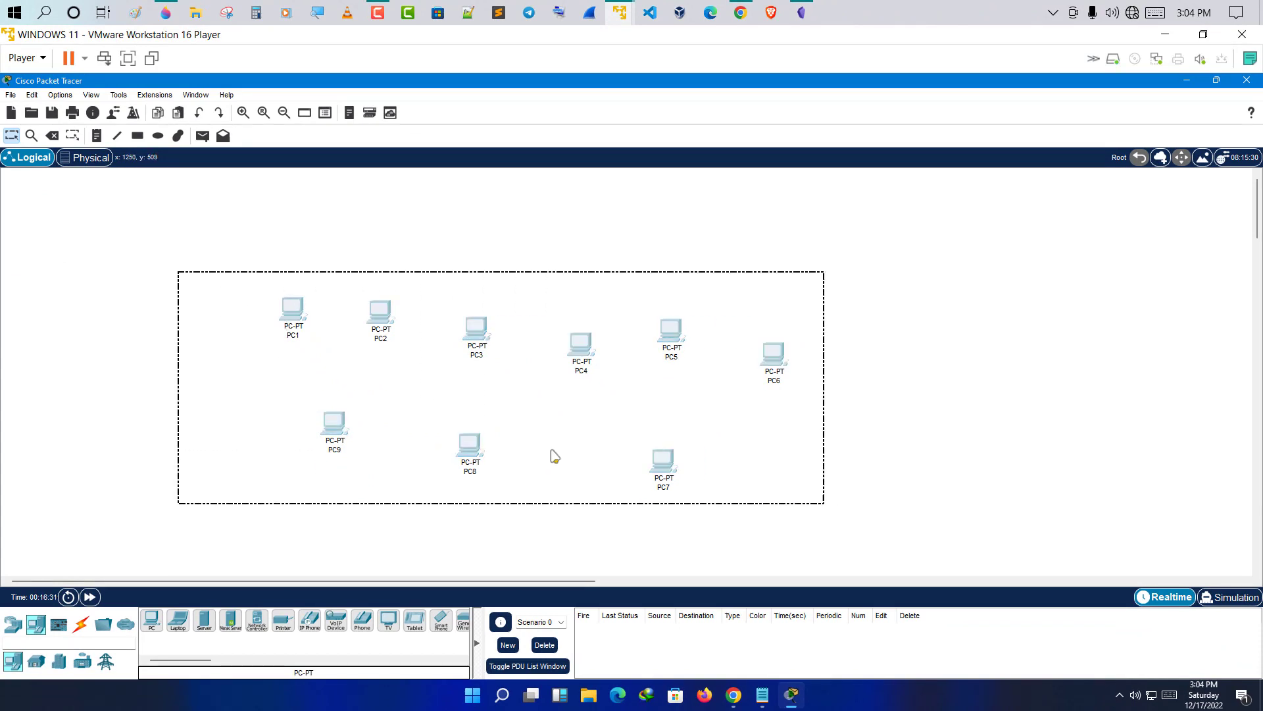
{"action": "left_click_drag", "start_coordinate": [179, 272], "coordinate": [833, 520]}
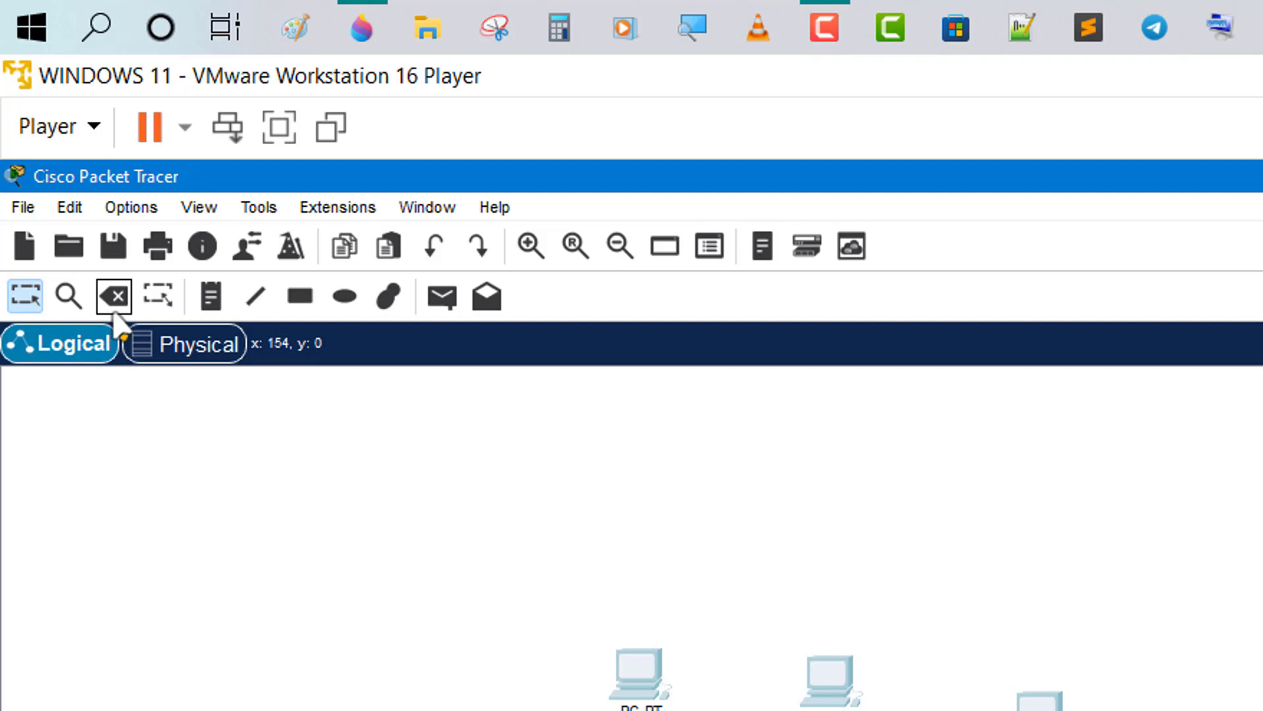
{"action": "left_click", "coordinate": [114, 309]}
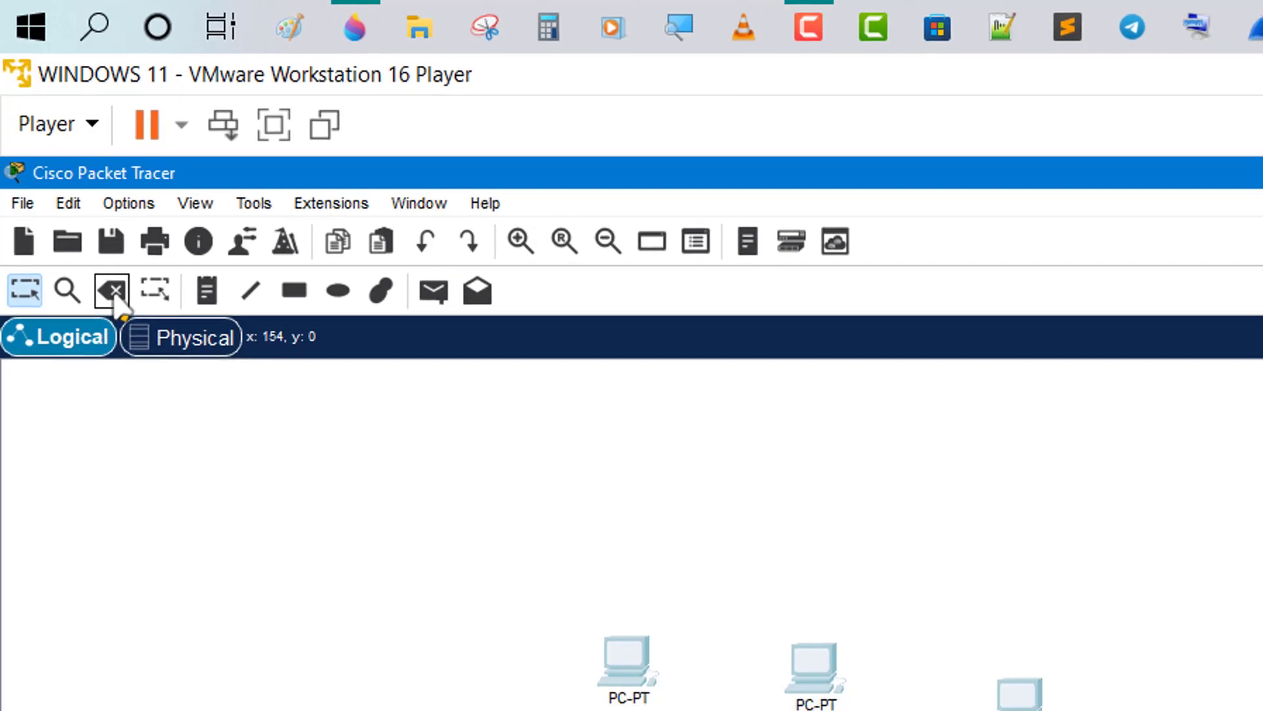
{"action": "left_click", "coordinate": [626, 397]}
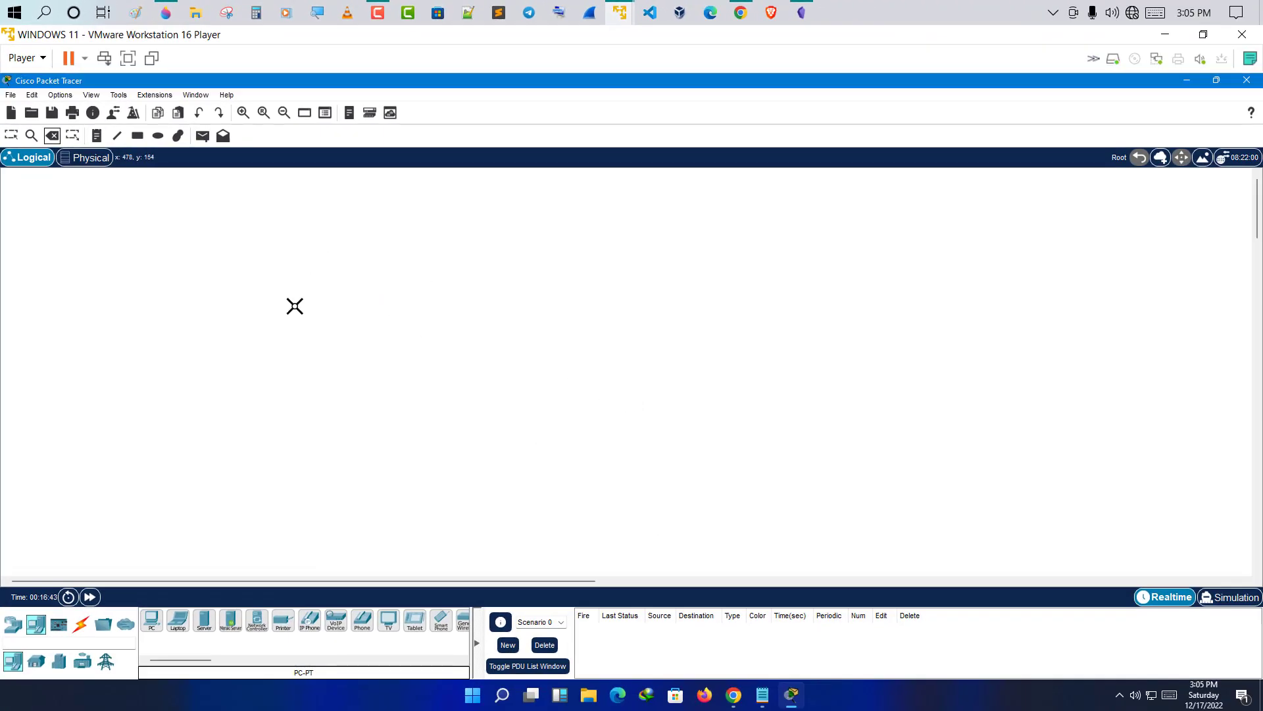
Place two PCs in the empty workspace, the second one to the upper right of the first.
{"action": "left_click", "coordinate": [152, 620]}
{"action": "left_click", "coordinate": [346, 387]}
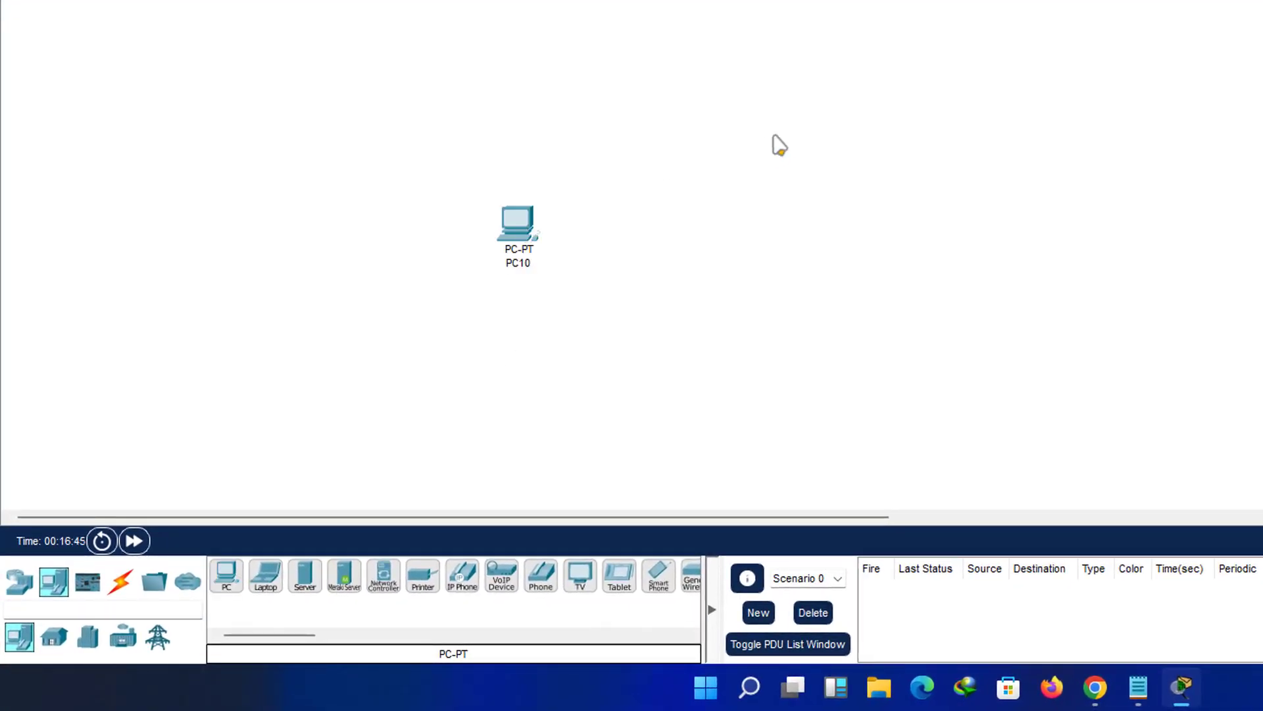
{"action": "left_click", "coordinate": [227, 575]}
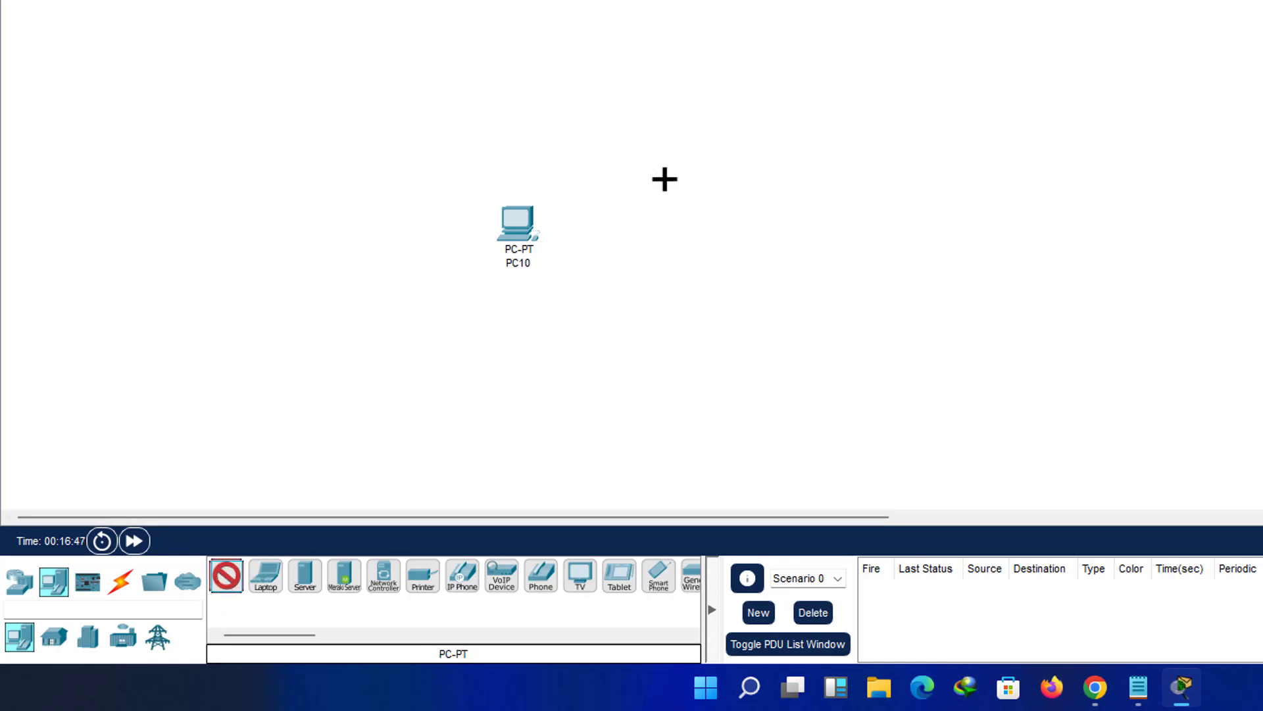
{"action": "left_click", "coordinate": [665, 179]}
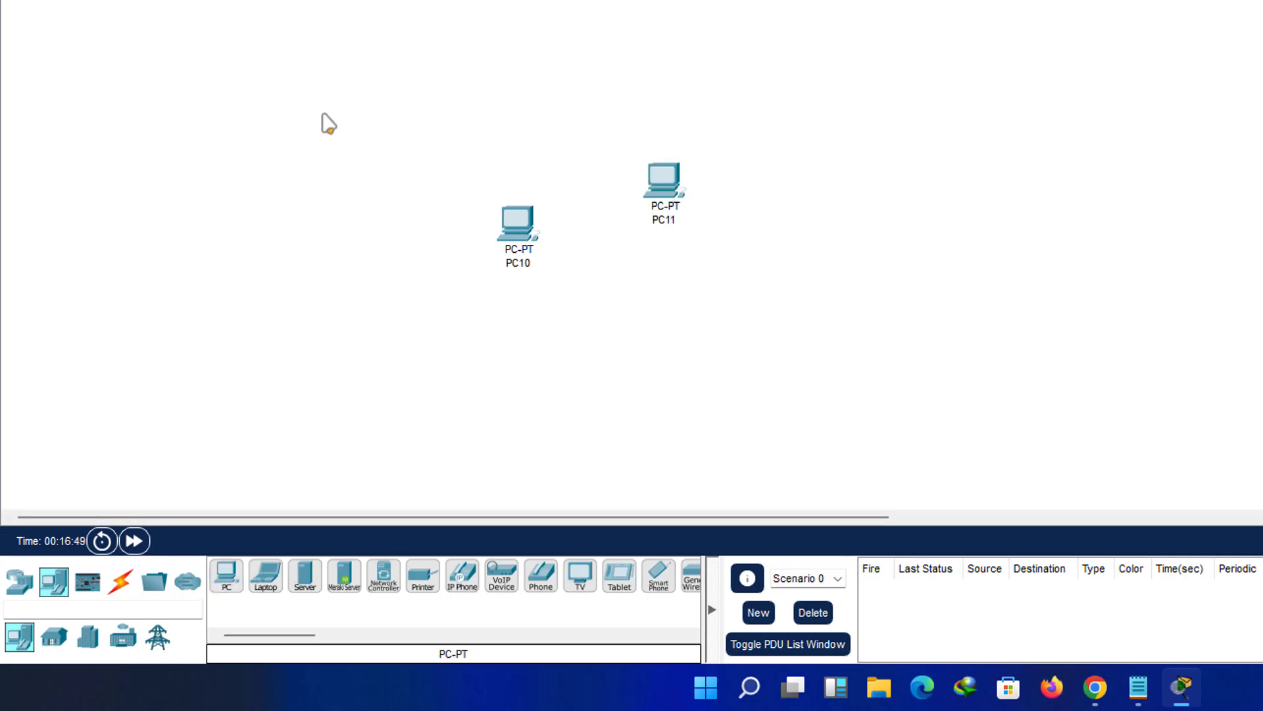
Select the lower-left PC in the workspace and delete it, keeping the other PC.
{"action": "left_click_drag", "start_coordinate": [322, 114], "coordinate": [863, 356]}
{"action": "left_click", "coordinate": [1090, 234]}
{"action": "left_click", "coordinate": [520, 228]}
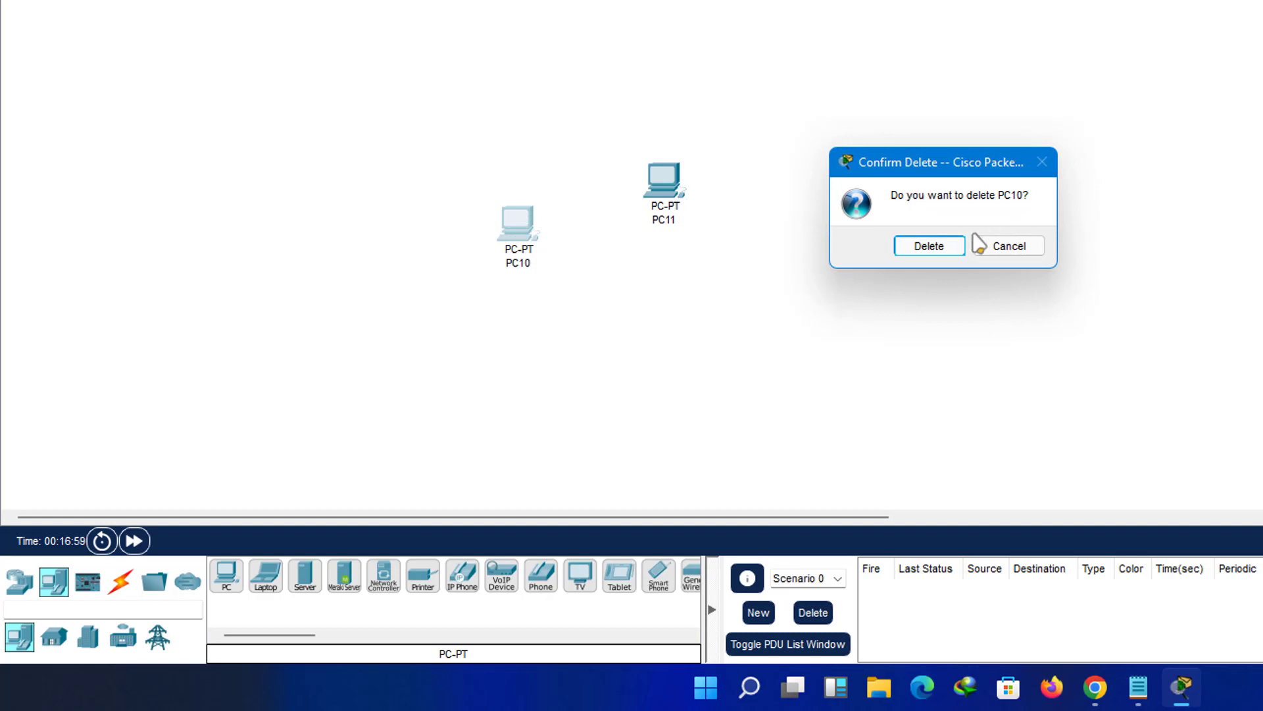
{"action": "left_click", "coordinate": [943, 248]}
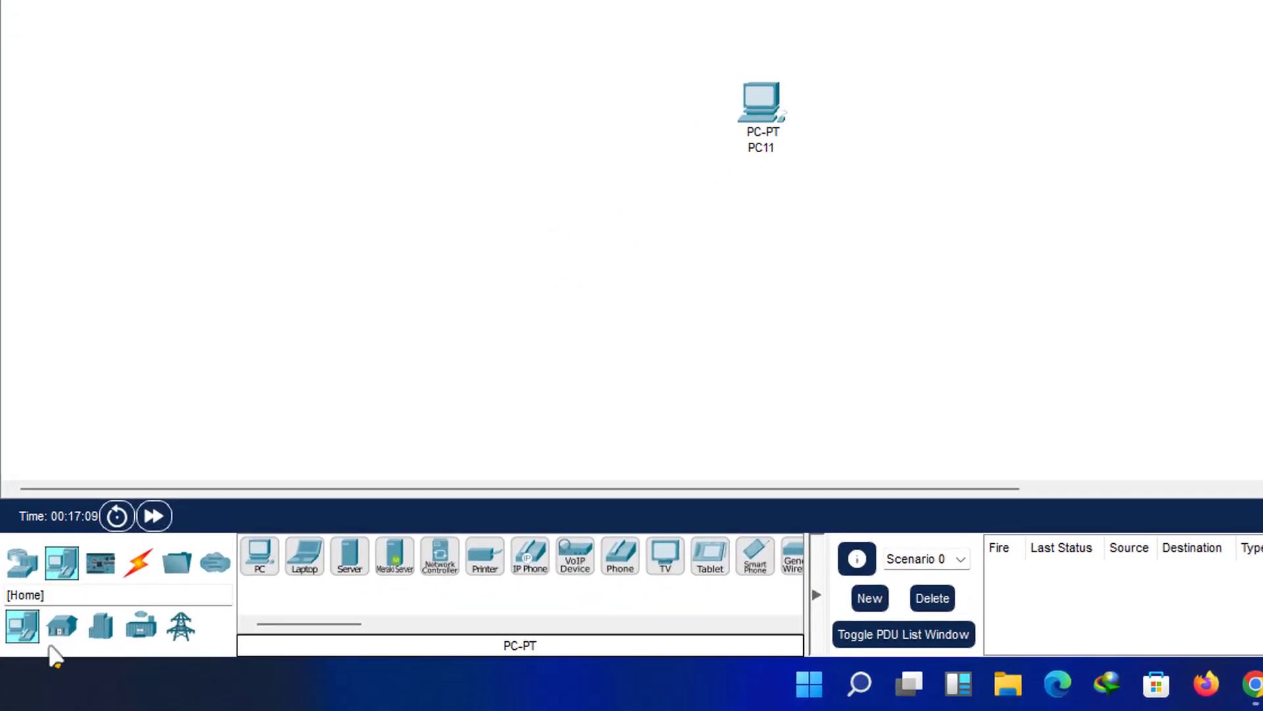
Place a 2620XM router in the workspace to the left of the PC.
{"action": "left_click", "coordinate": [22, 564]}
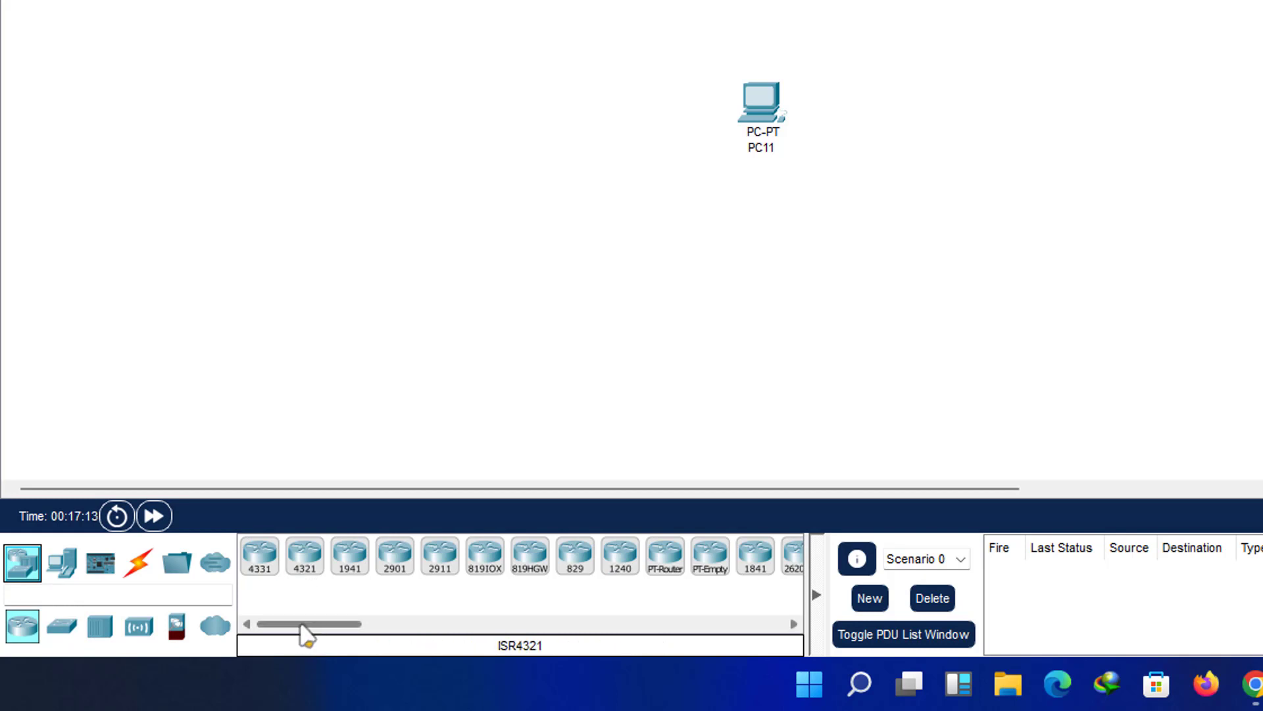
{"action": "mouse_move", "coordinate": [298, 623]}
{"action": "left_mouse_down"}
{"action": "mouse_move", "coordinate": [338, 624]}
{"action": "mouse_move", "coordinate": [338, 636]}
{"action": "mouse_move", "coordinate": [281, 633]}
{"action": "left_mouse_up"}
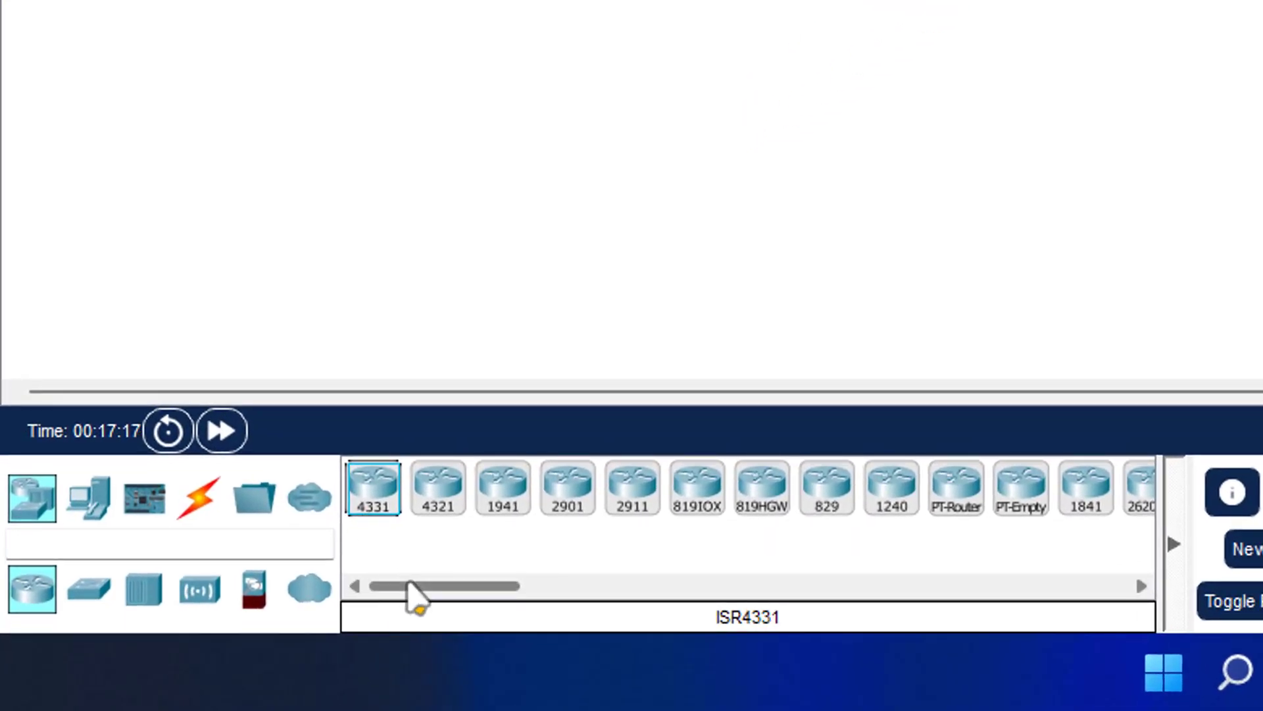
{"action": "left_click_drag", "start_coordinate": [415, 595], "coordinate": [525, 585]}
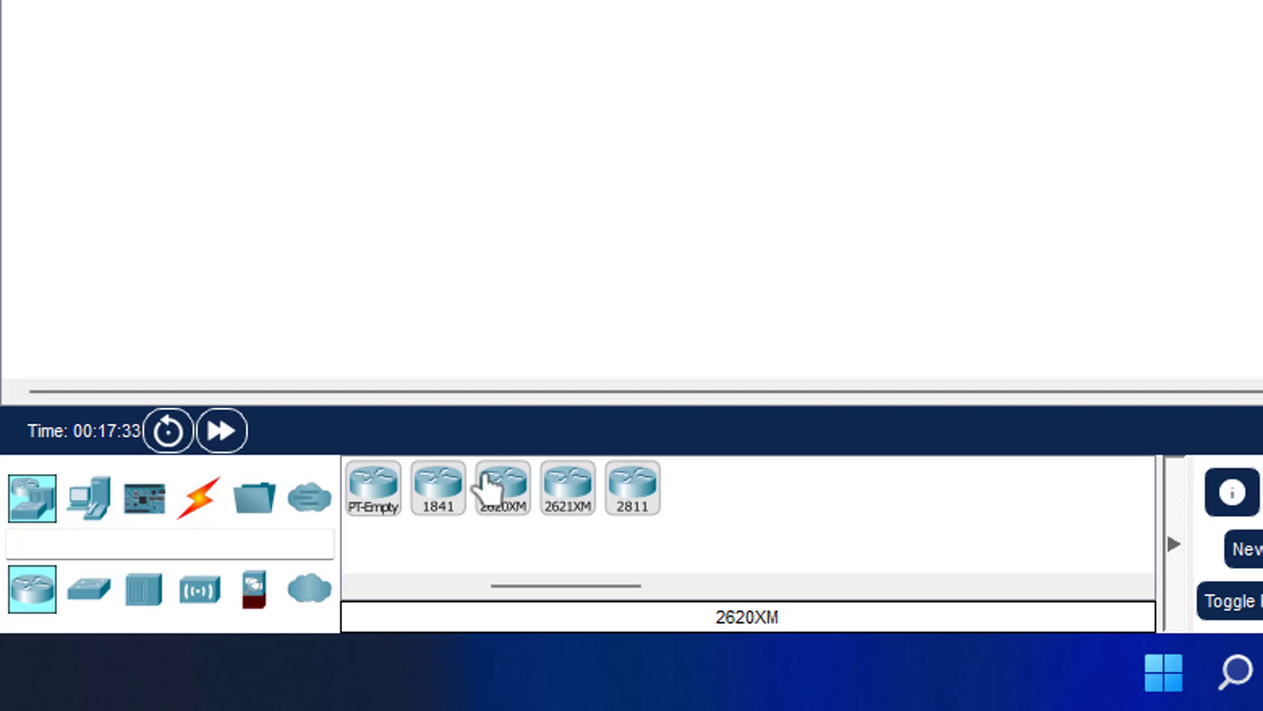
{"action": "left_click", "coordinate": [521, 495]}
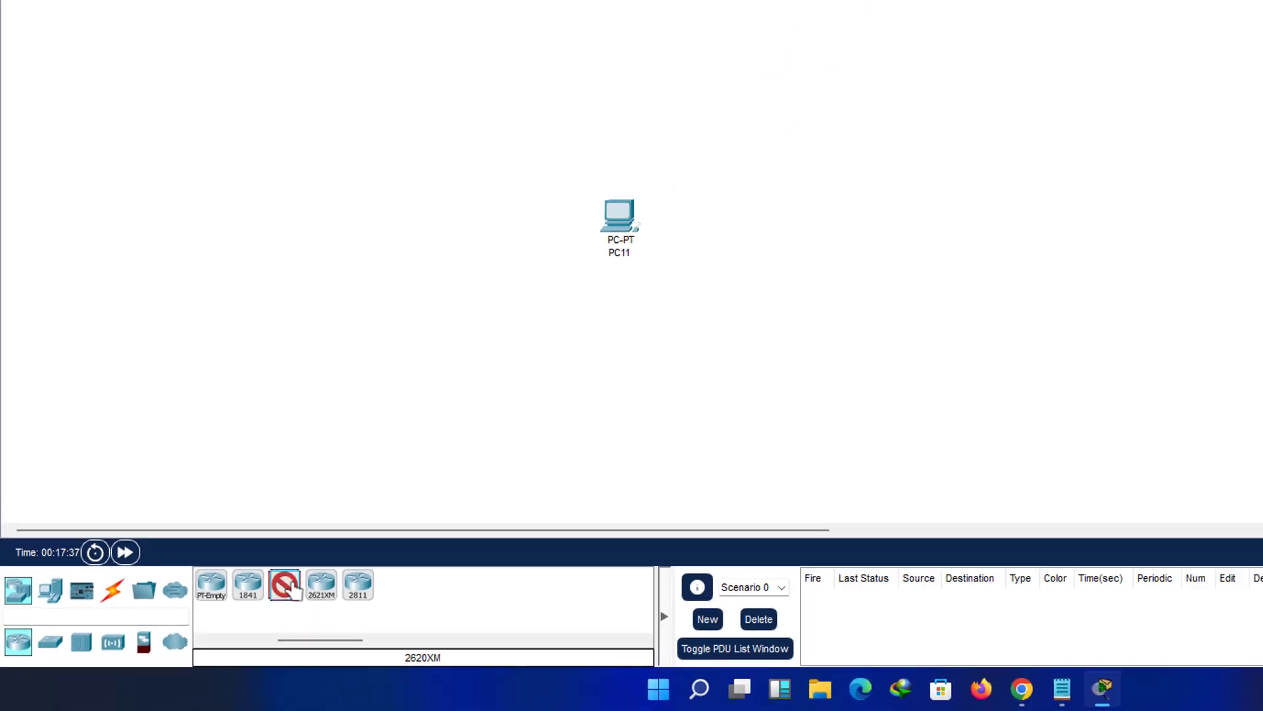
{"action": "left_click", "coordinate": [256, 341]}
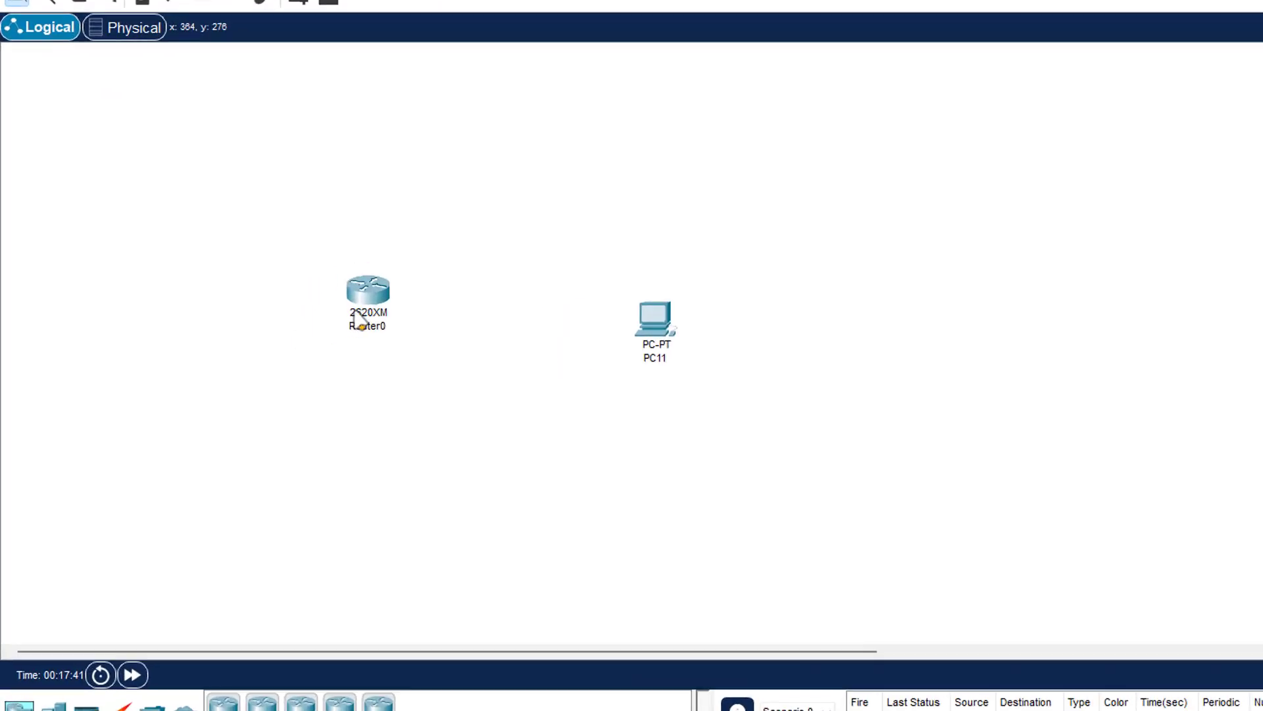
Rearrange the devices so that the router sits at the top and the PC stands directly below it.
{"action": "left_click_drag", "start_coordinate": [428, 187], "coordinate": [620, 312]}
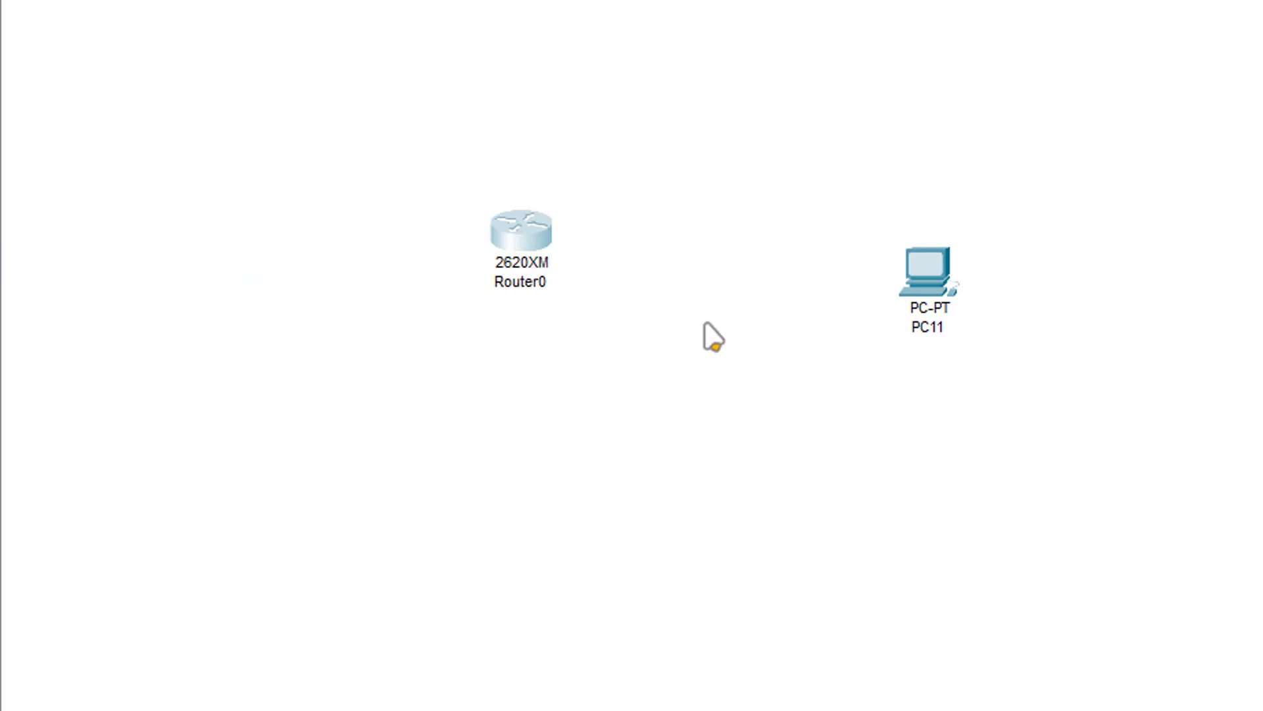
{"action": "left_click_drag", "start_coordinate": [540, 224], "coordinate": [808, 56]}
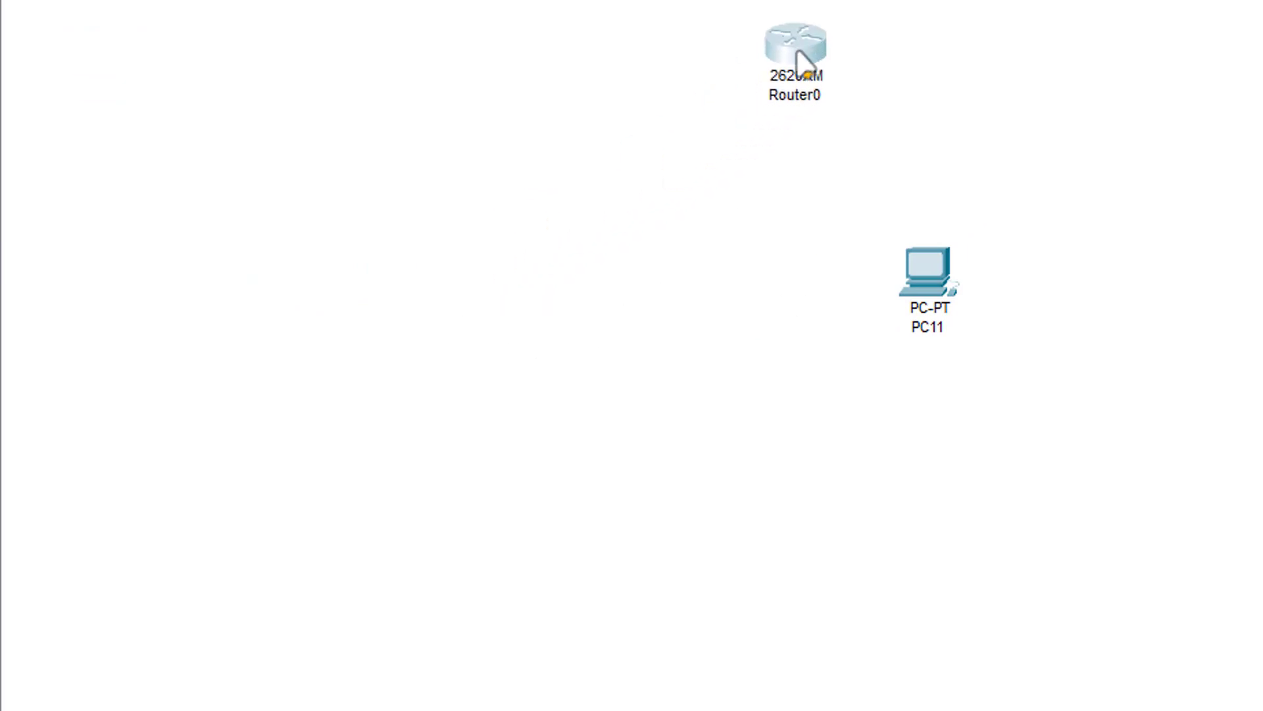
{"action": "left_click_drag", "start_coordinate": [929, 281], "coordinate": [804, 332]}
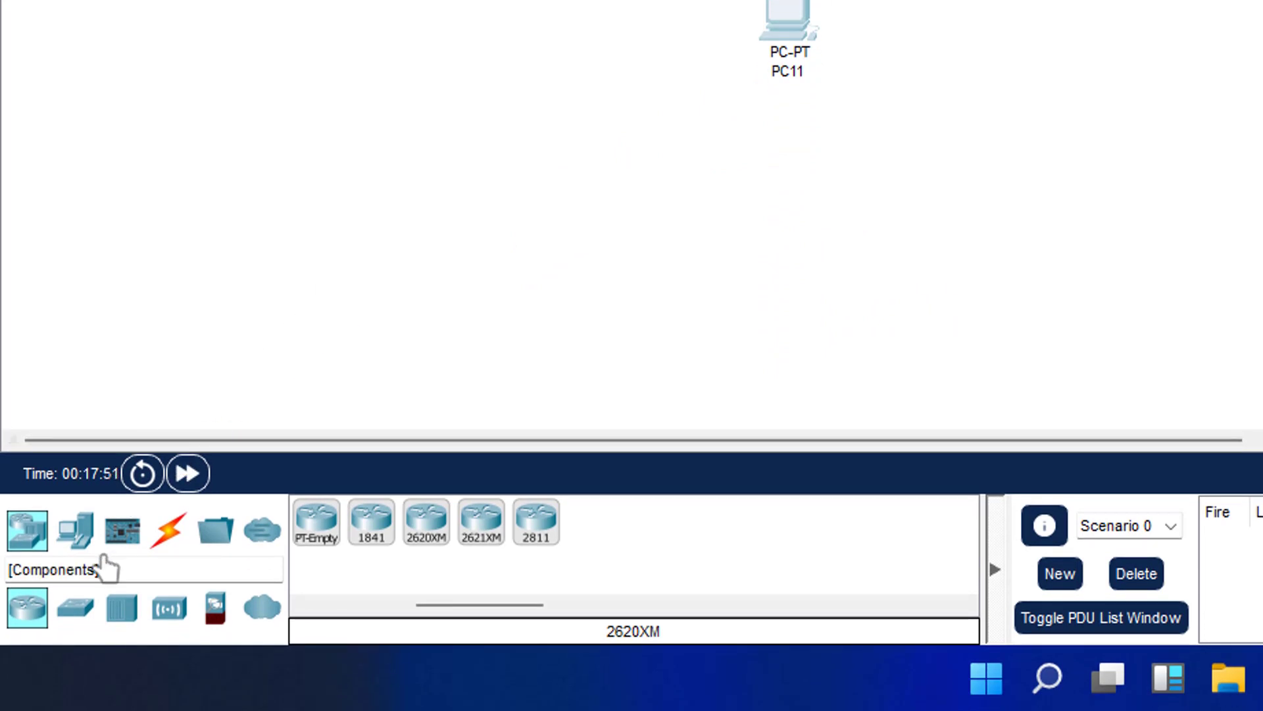
Place a 2950-24 switch to the right of the PC and box-select the PC.
{"action": "left_click", "coordinate": [75, 608]}
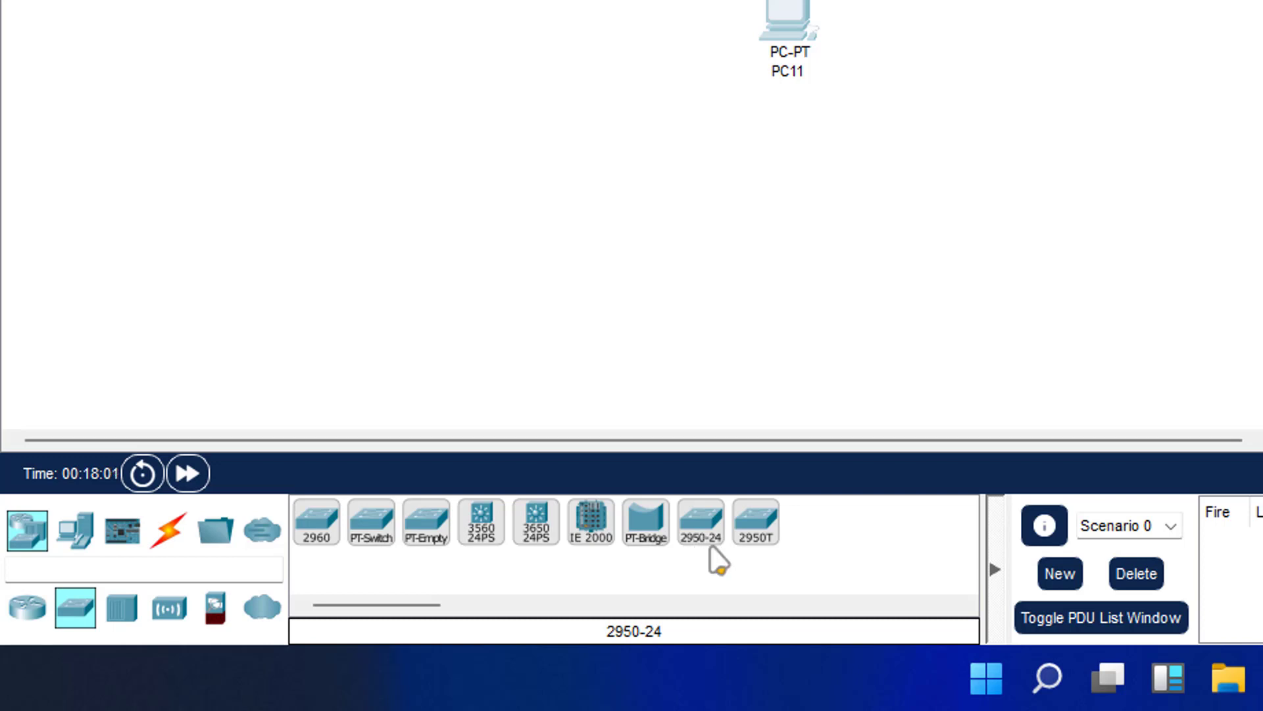
{"action": "left_click", "coordinate": [701, 526]}
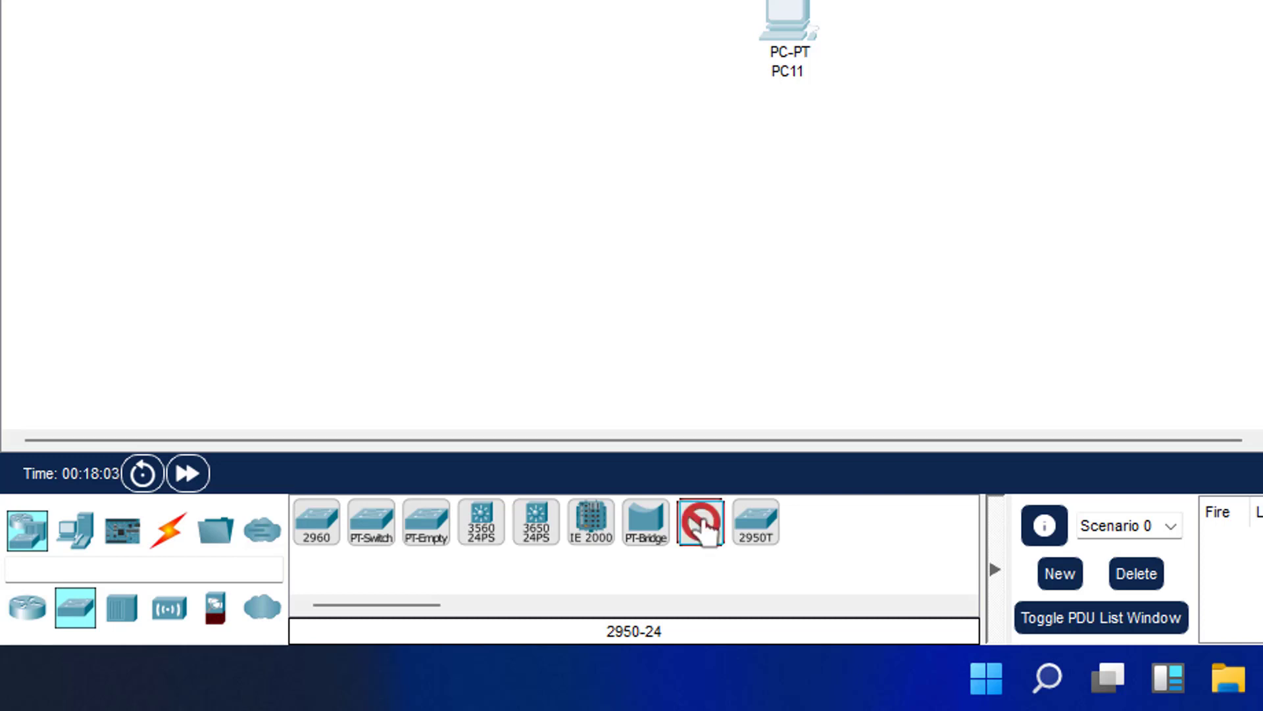
{"action": "left_click", "coordinate": [975, 75]}
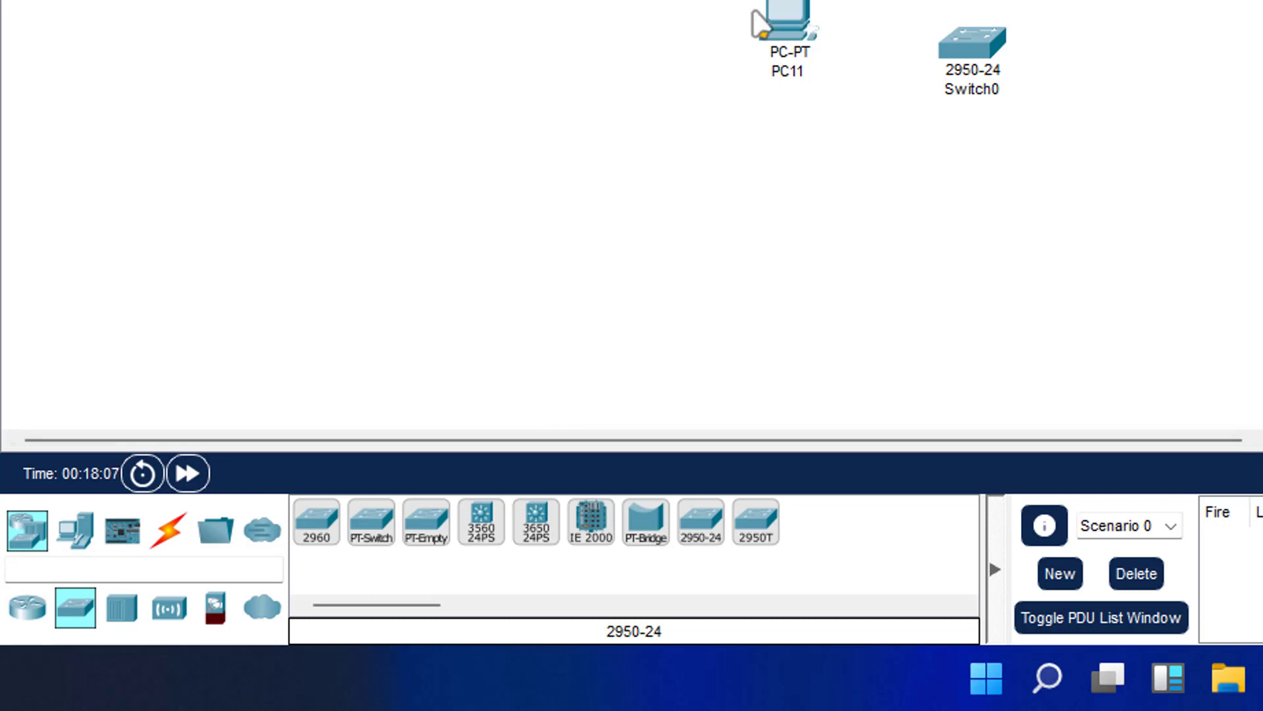
{"action": "left_click_drag", "start_coordinate": [681, 3], "coordinate": [875, 151]}
Place three more PCs in the workspace, staggered to the left of and below the existing PC.
{"action": "left_click", "coordinate": [79, 533]}
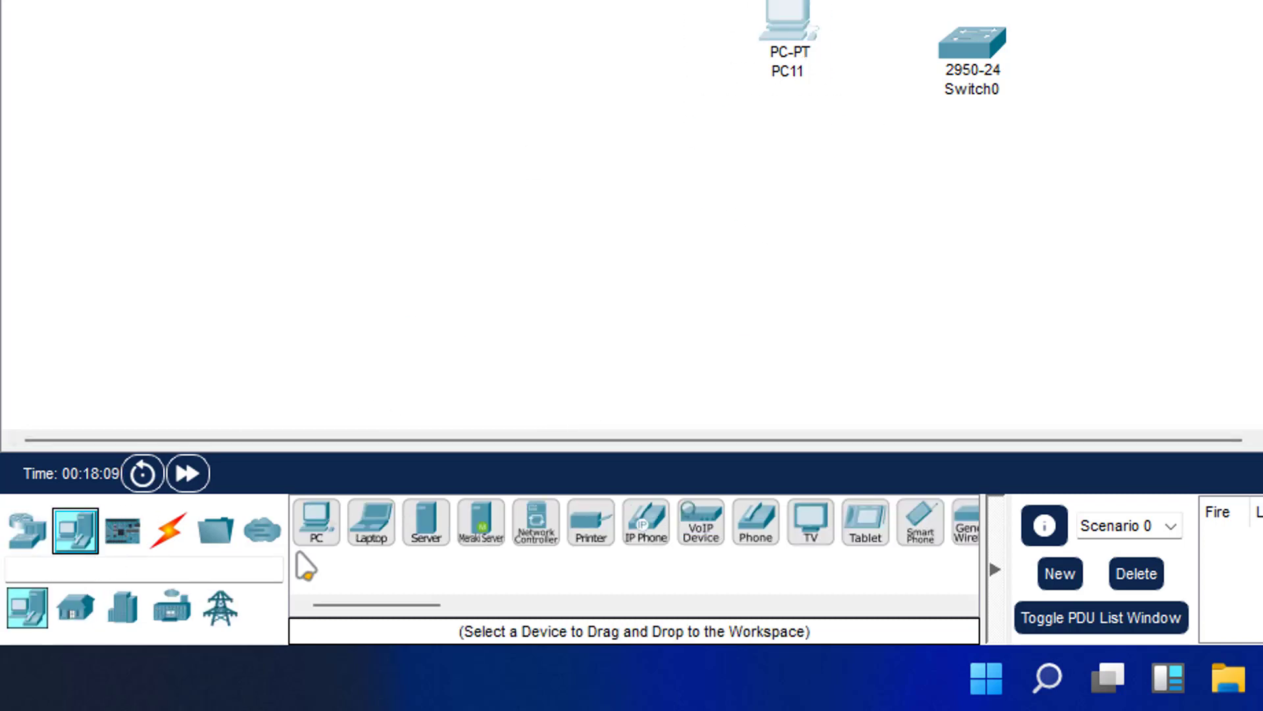
{"action": "left_click", "coordinate": [319, 523], "text": "ctrl"}
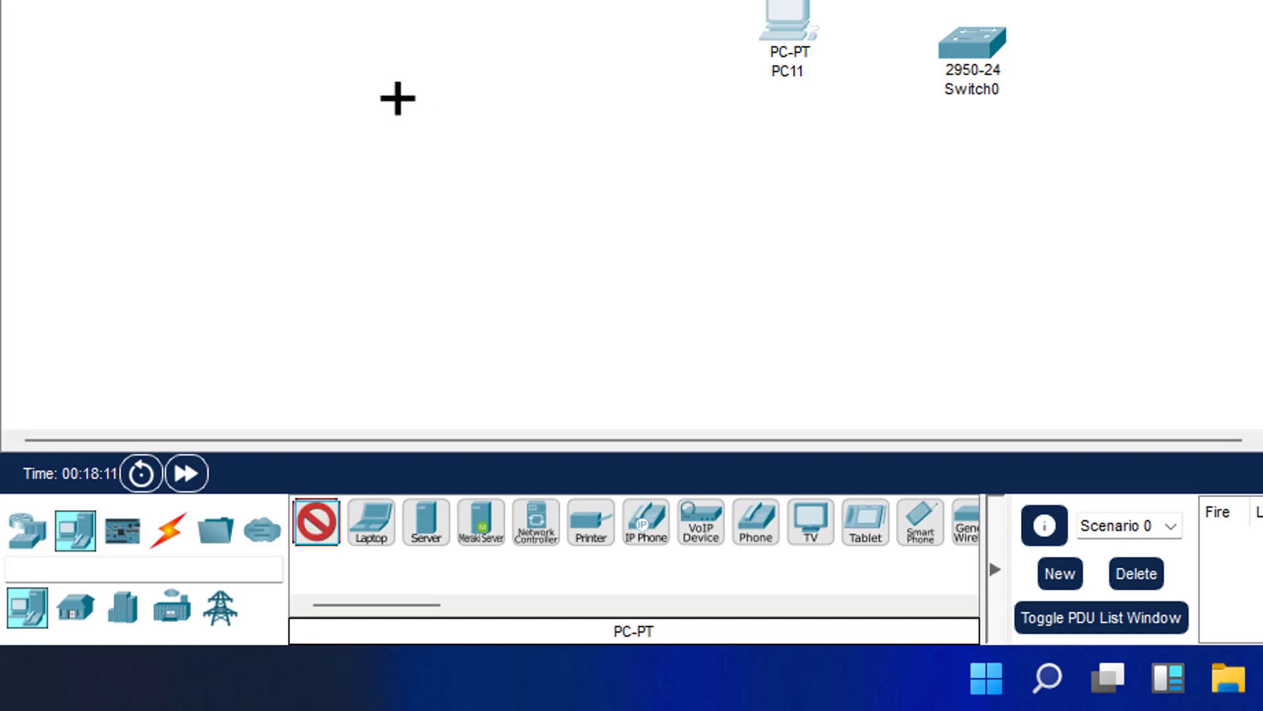
{"action": "left_click", "coordinate": [398, 99]}
{"action": "left_click", "coordinate": [545, 143]}
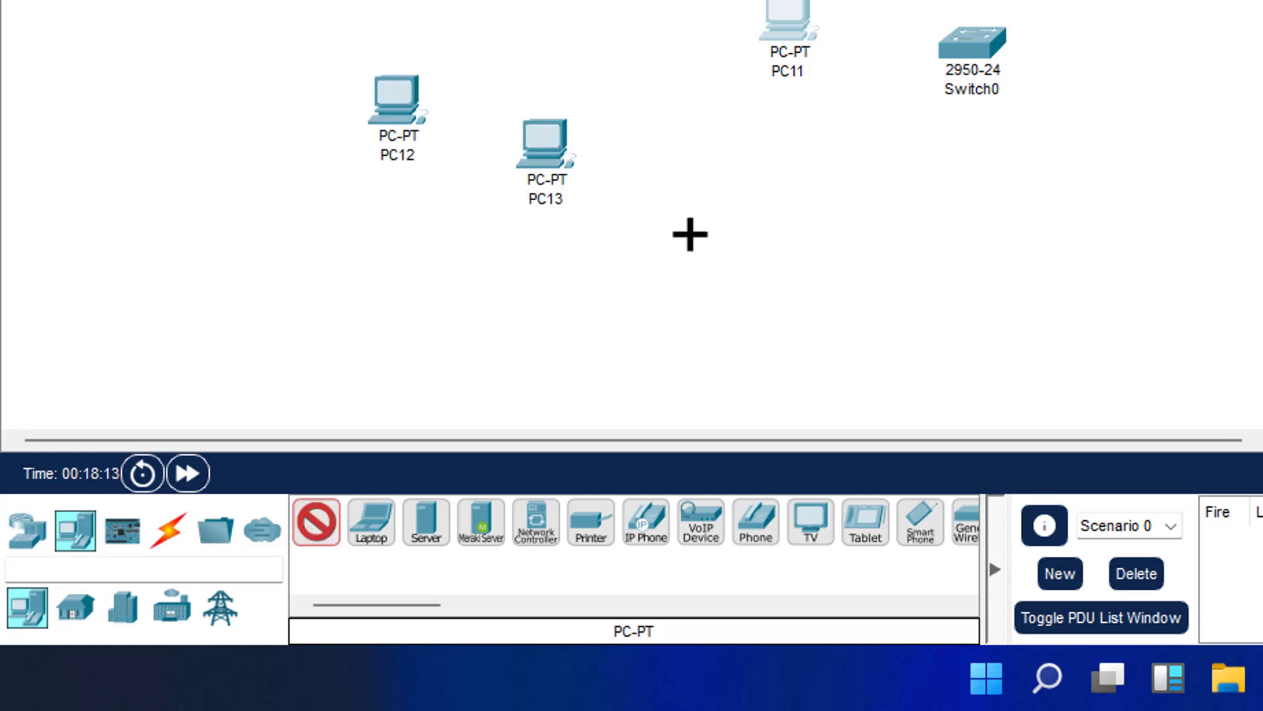
{"action": "left_click", "coordinate": [724, 211]}
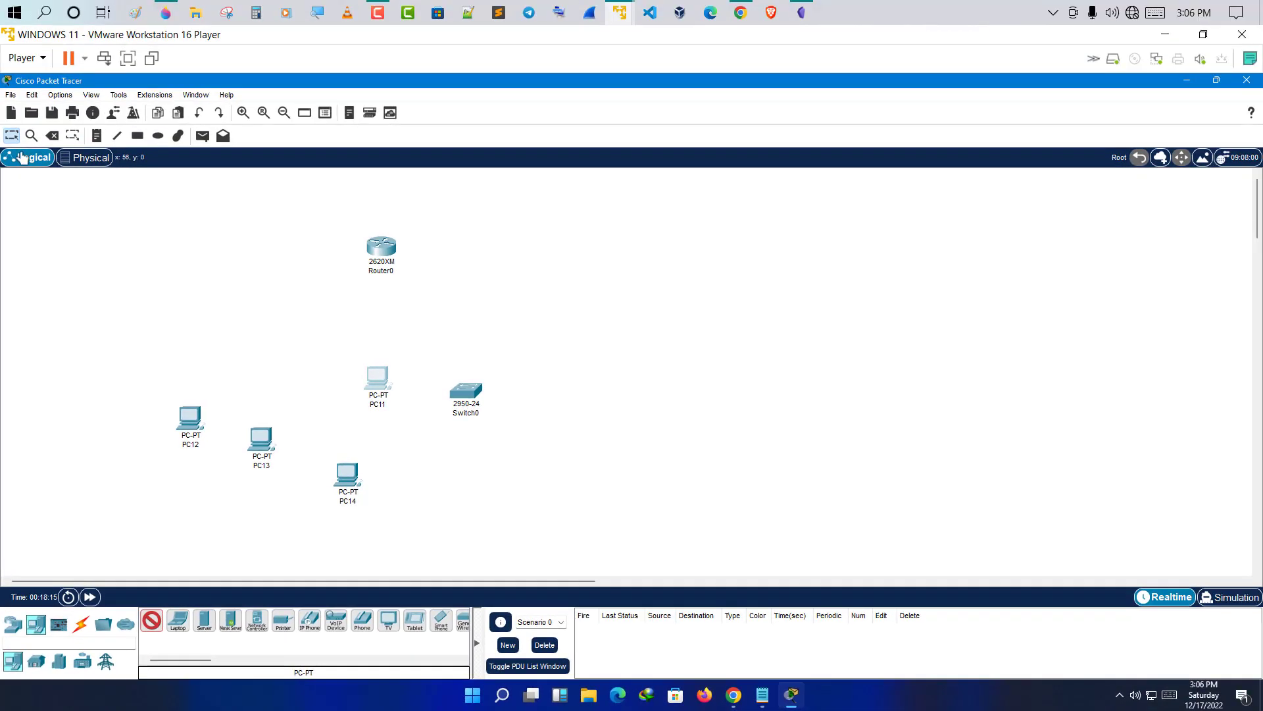
{"action": "left_click", "coordinate": [12, 137]}
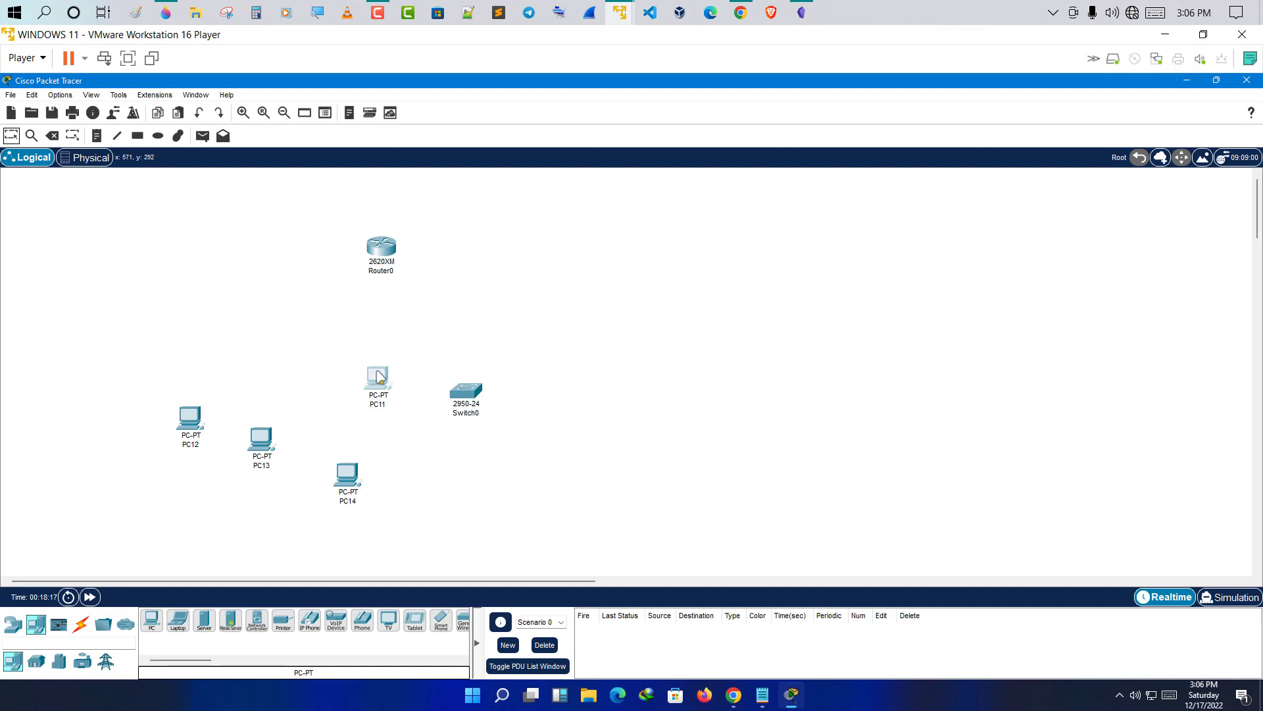
Rearrange the devices so the switch sits directly below the router and the four PCs spread out beneath the switch.
{"action": "left_click_drag", "start_coordinate": [384, 390], "coordinate": [627, 459]}
{"action": "left_click_drag", "start_coordinate": [475, 408], "coordinate": [391, 376]}
{"action": "left_click_drag", "start_coordinate": [359, 462], "coordinate": [530, 456]}
{"action": "left_click_drag", "start_coordinate": [277, 441], "coordinate": [405, 488]}
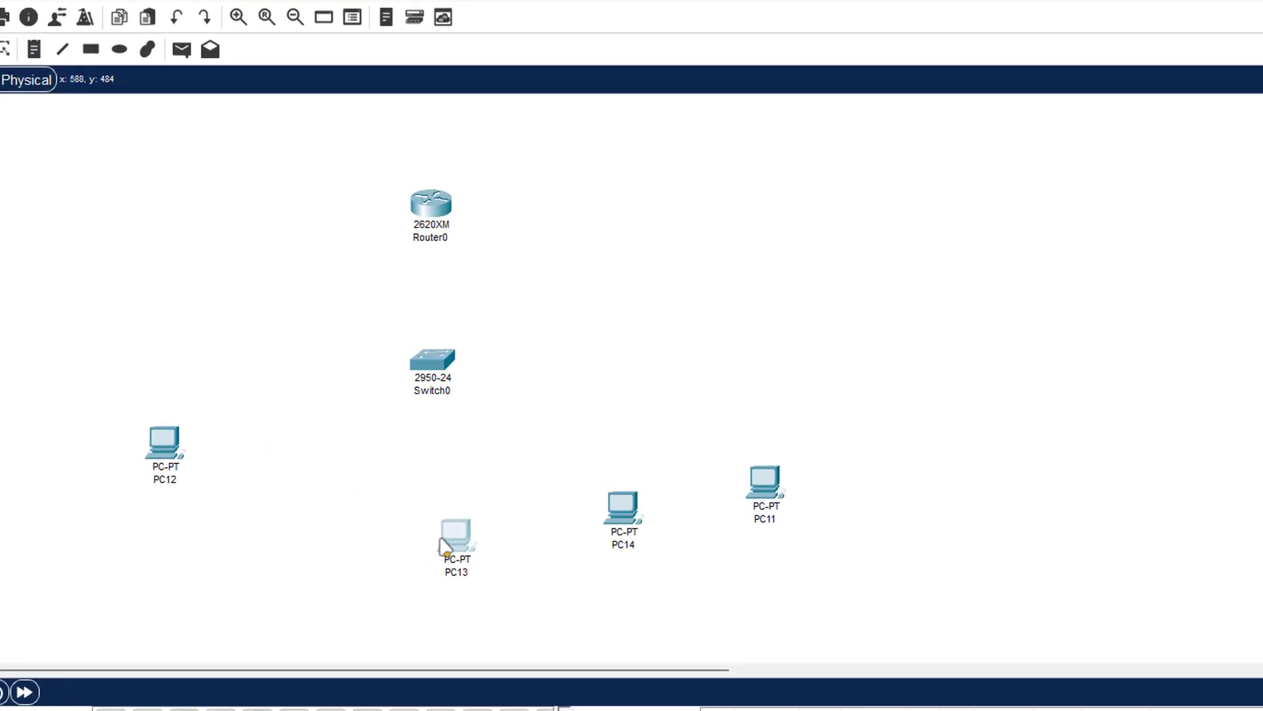
{"action": "left_click_drag", "start_coordinate": [170, 451], "coordinate": [339, 553]}
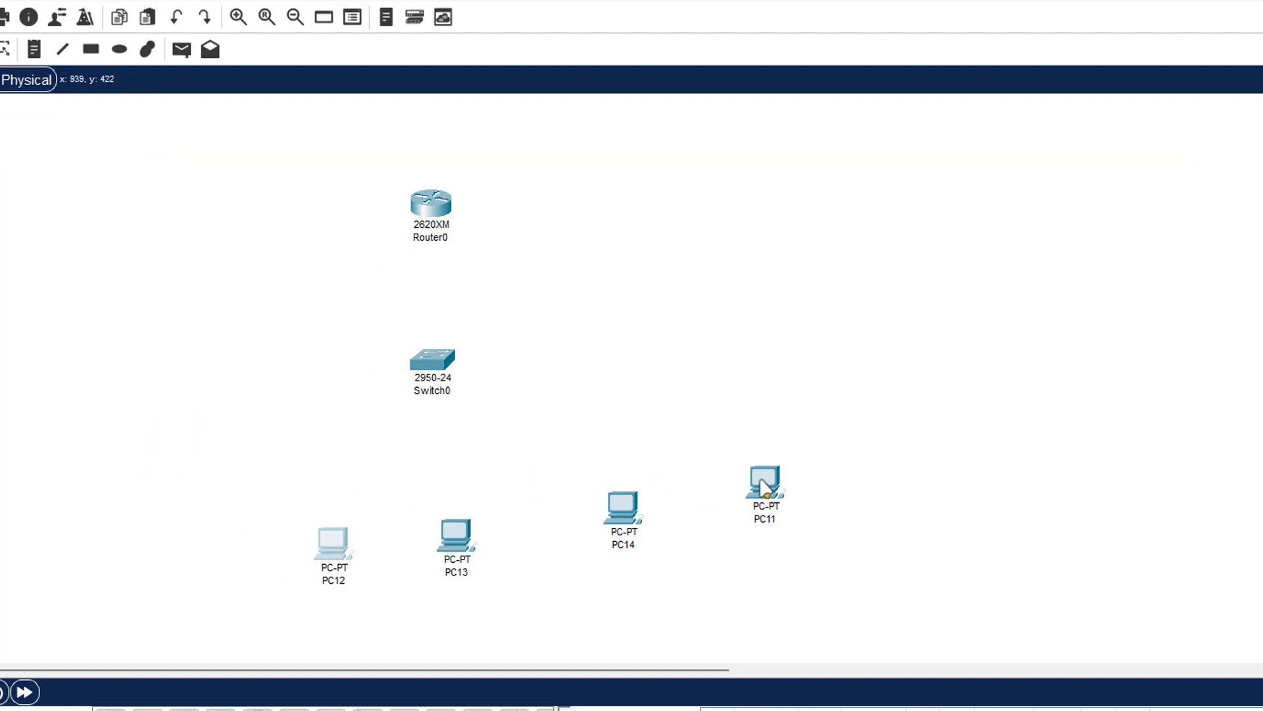
{"action": "left_click_drag", "start_coordinate": [765, 480], "coordinate": [745, 473]}
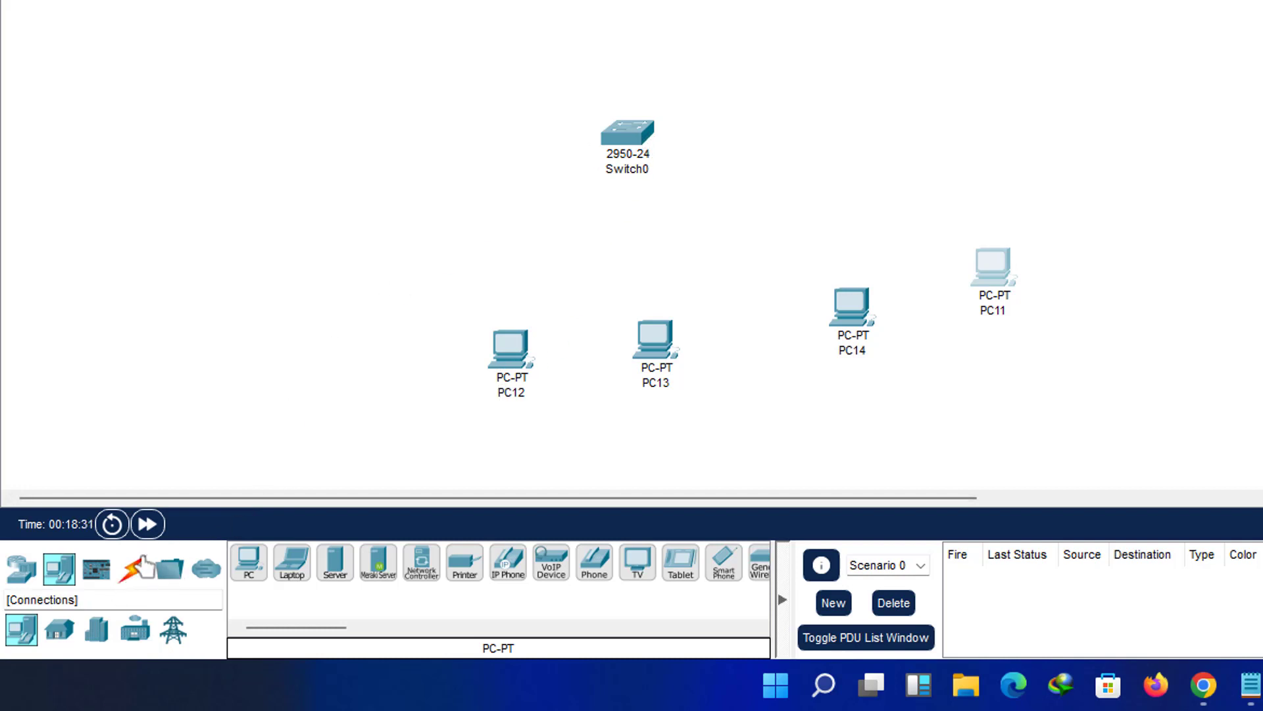
Connect the router's FastEthernet0/0 port to the switch's FastEthernet0/1 port with a Copper Straight-Through cable.
{"action": "left_click", "coordinate": [134, 579]}
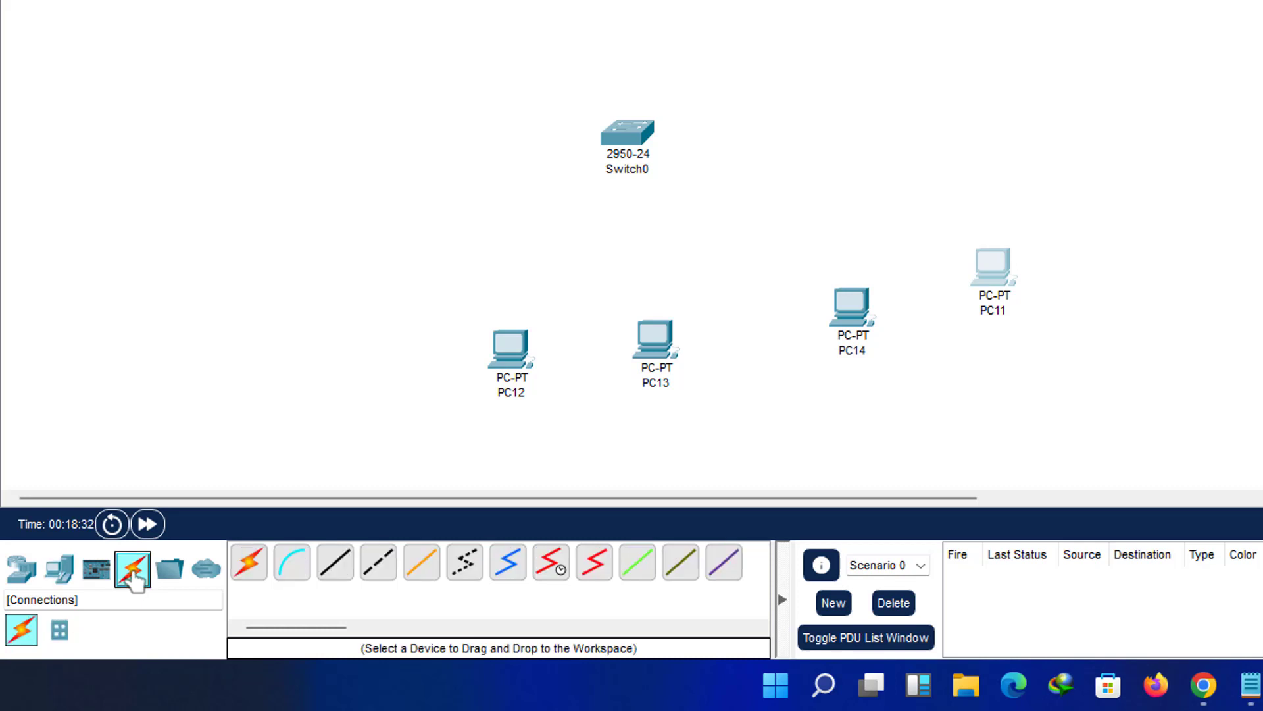
{"action": "left_click", "coordinate": [243, 579]}
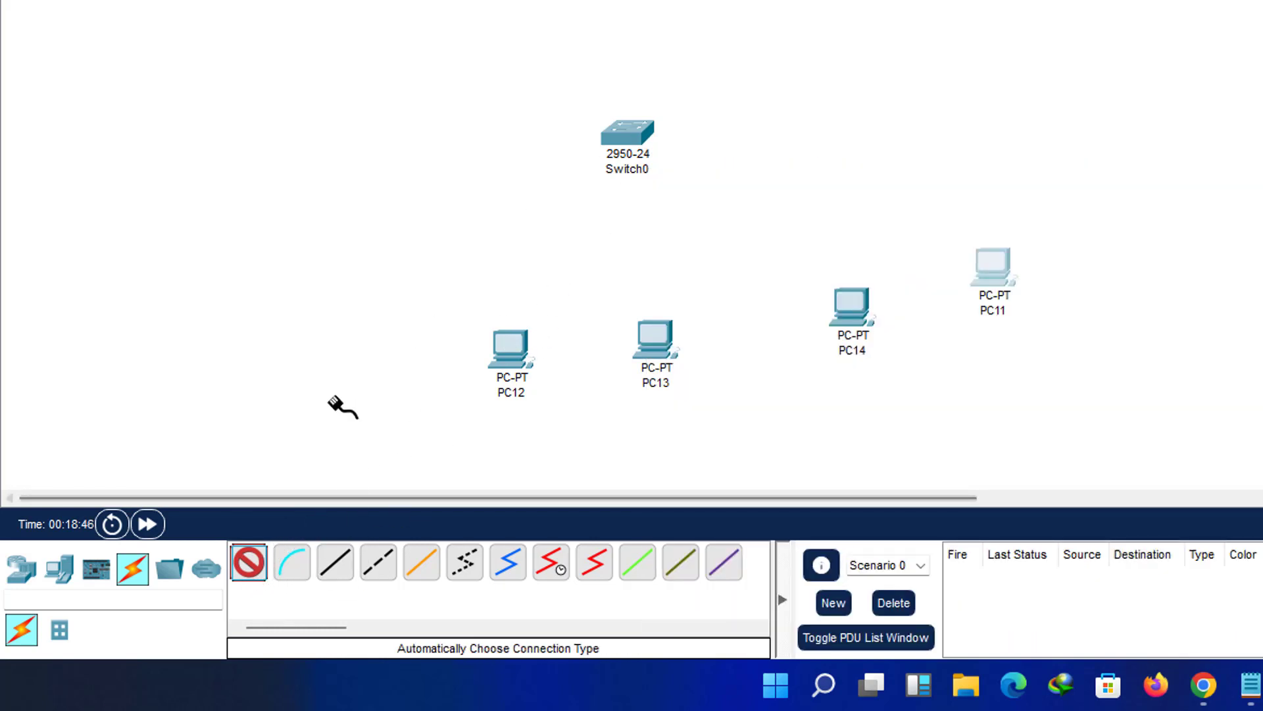
{"action": "left_click", "coordinate": [250, 568]}
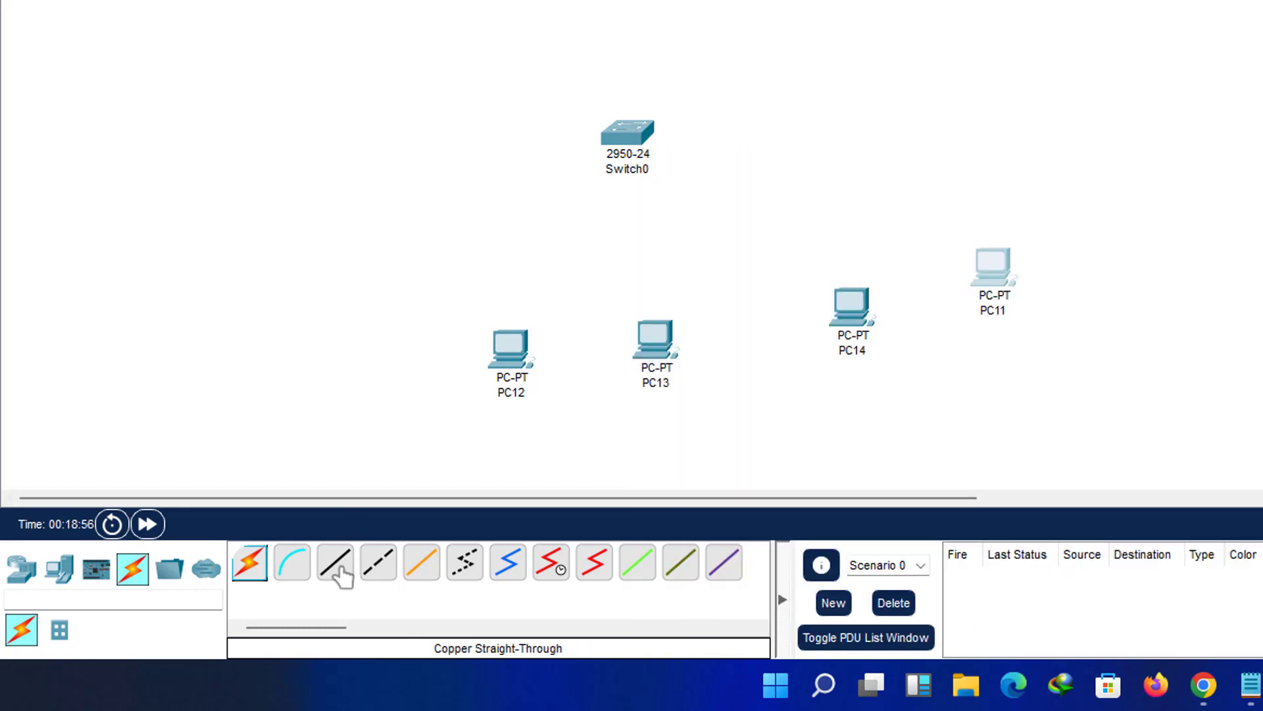
{"action": "left_click", "coordinate": [337, 566]}
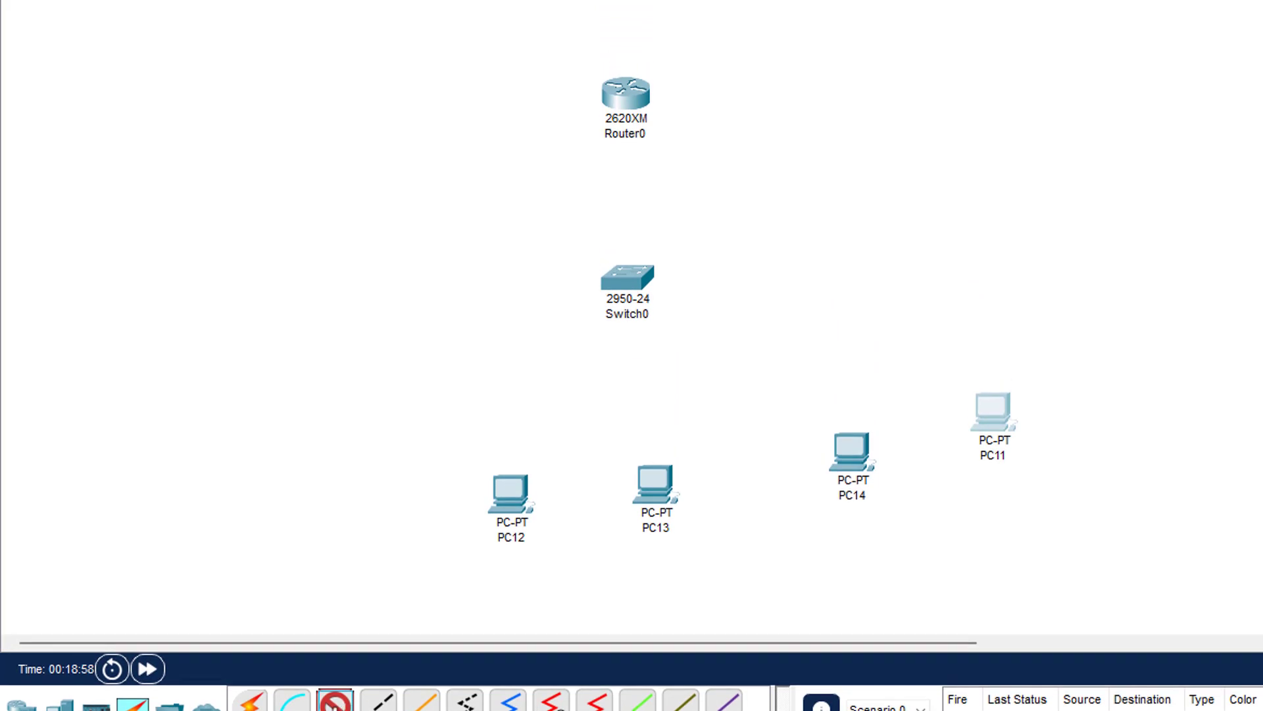
{"action": "left_click", "coordinate": [628, 106]}
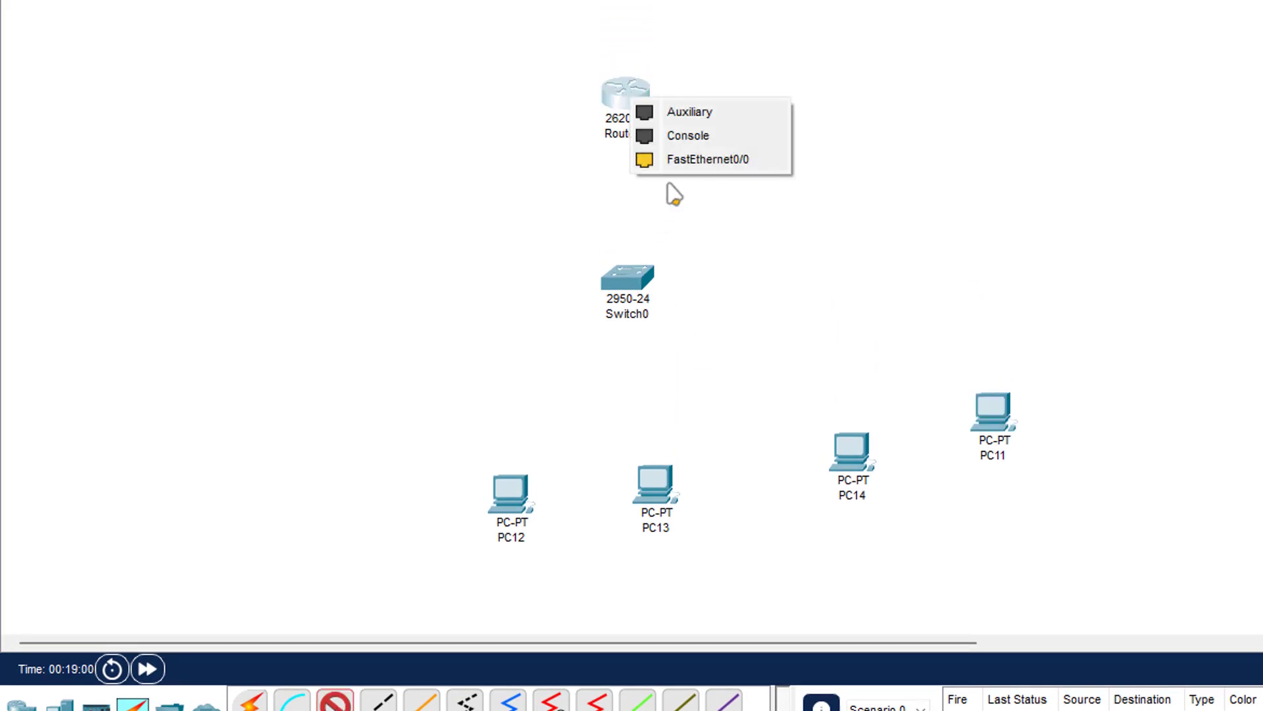
{"action": "left_click", "coordinate": [680, 161]}
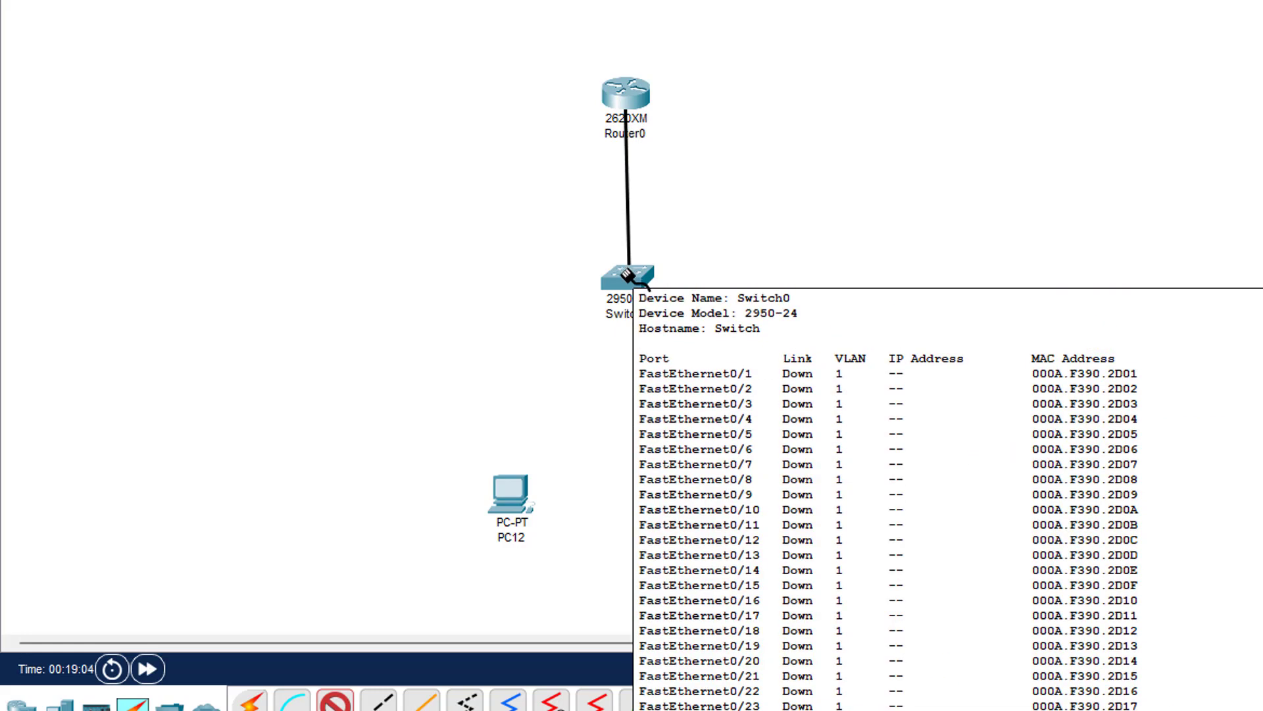
{"action": "left_click", "coordinate": [628, 272]}
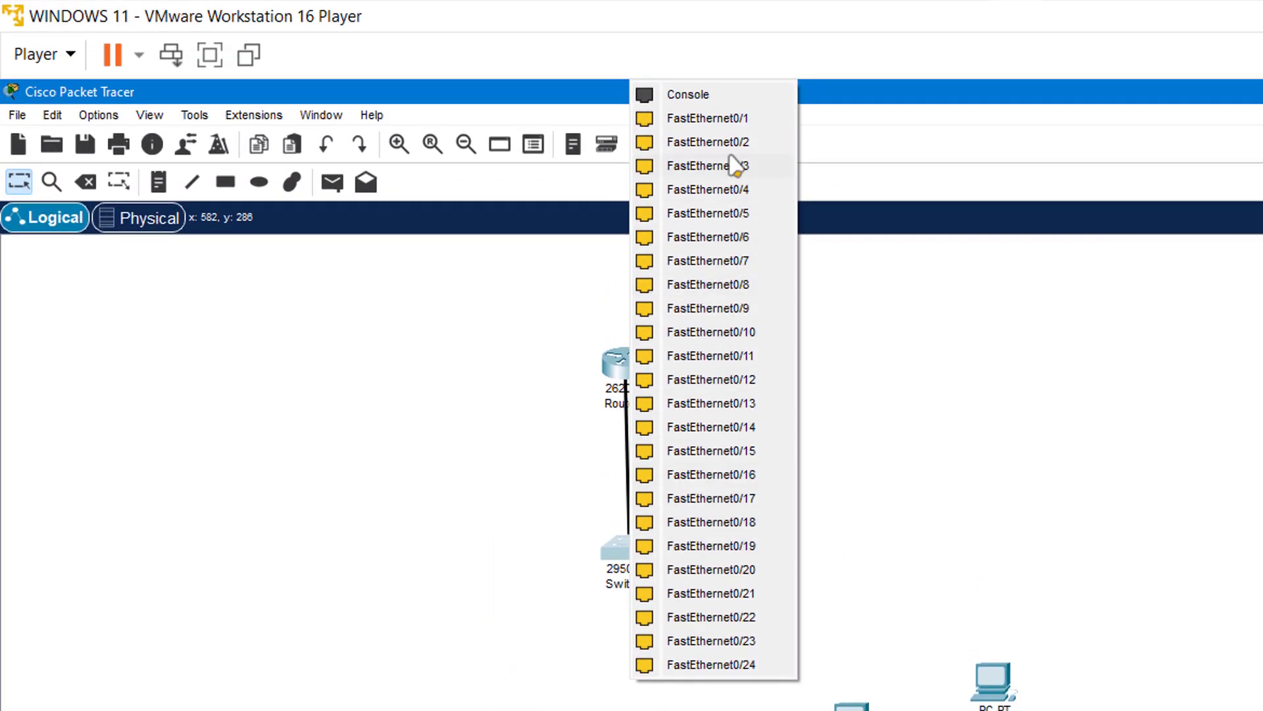
{"action": "left_click", "coordinate": [743, 122]}
{"action": "left_click_drag", "start_coordinate": [525, 333], "coordinate": [689, 531]}
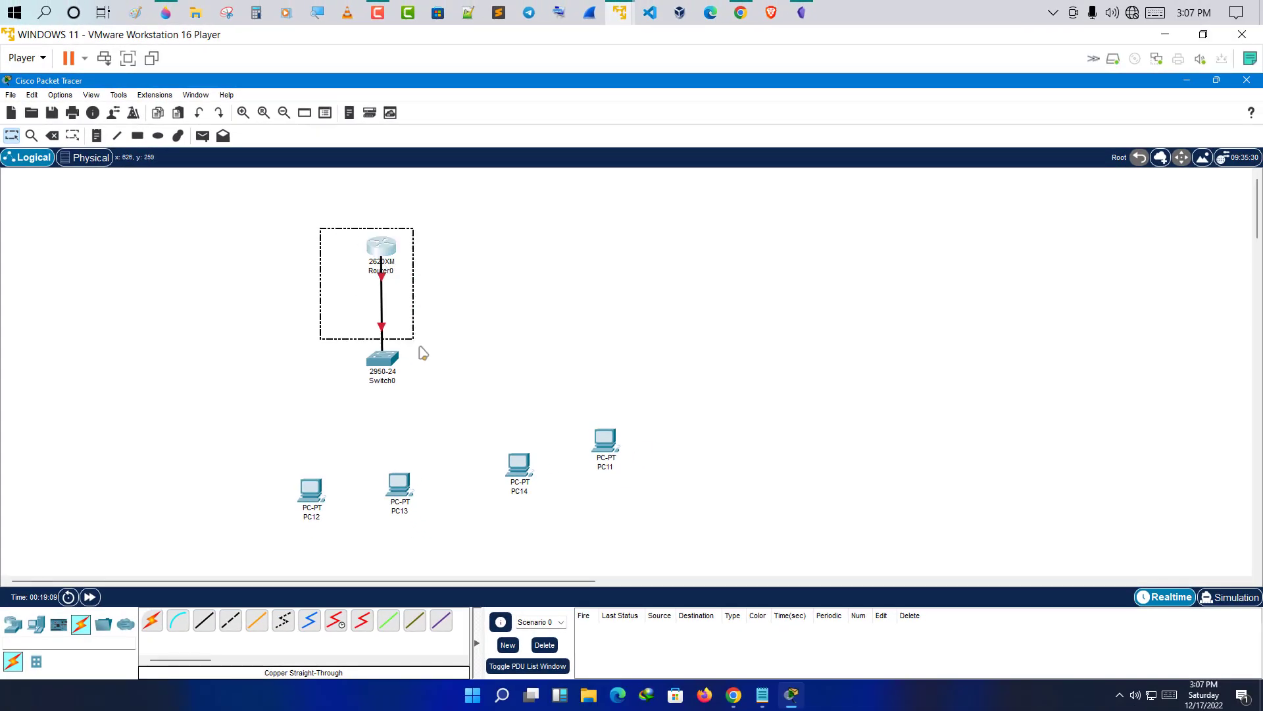
{"action": "left_click_drag", "start_coordinate": [423, 354], "coordinate": [460, 404]}
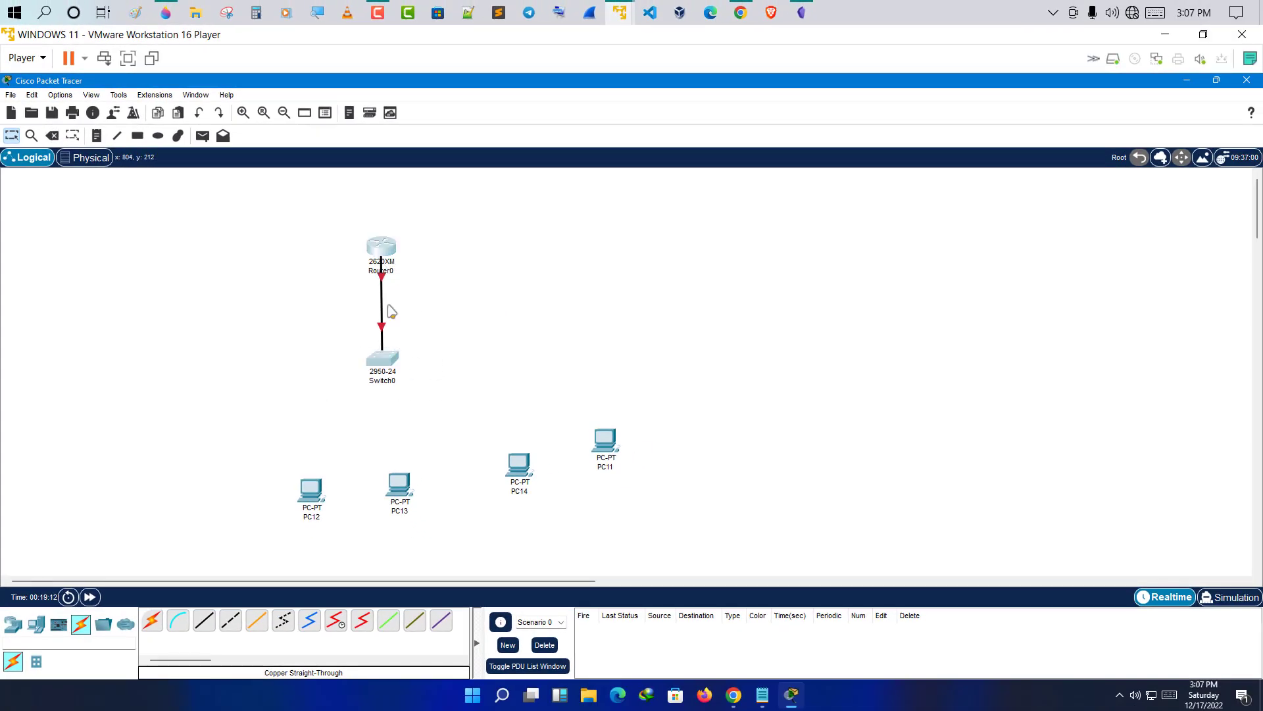
{"action": "left_click", "coordinate": [52, 135]}
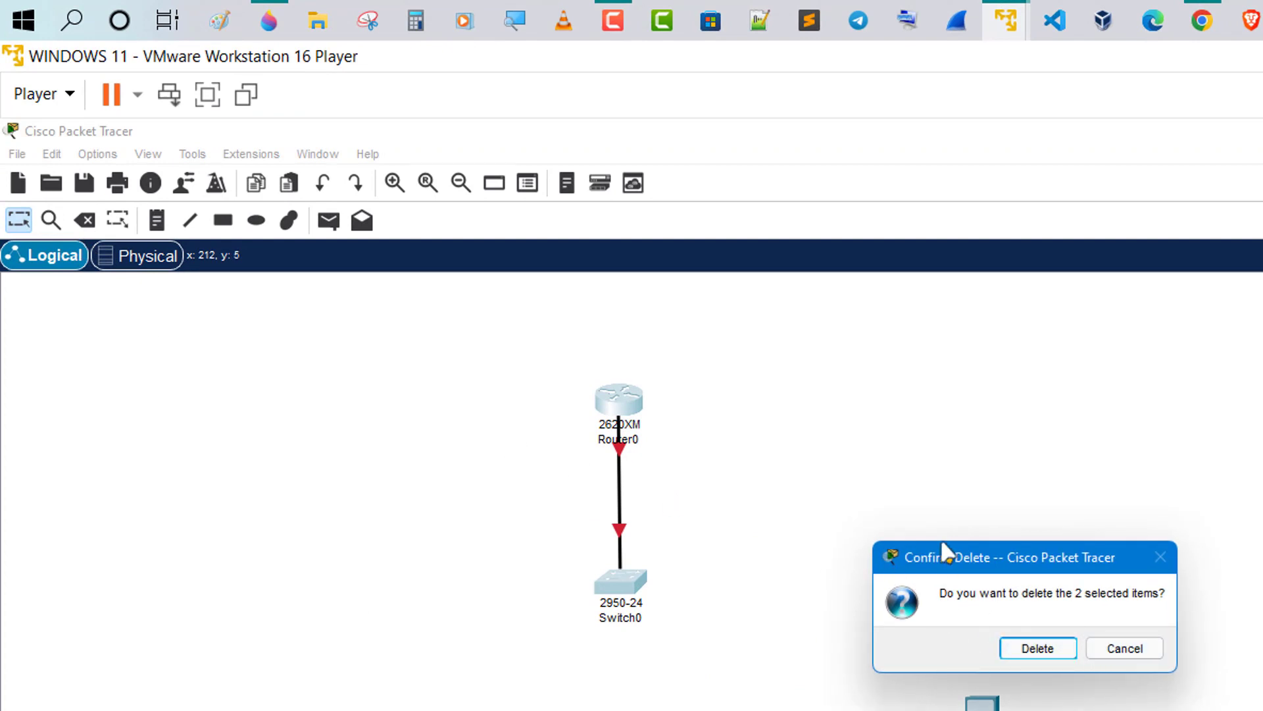
{"action": "left_click_drag", "start_coordinate": [942, 550], "coordinate": [756, 414]}
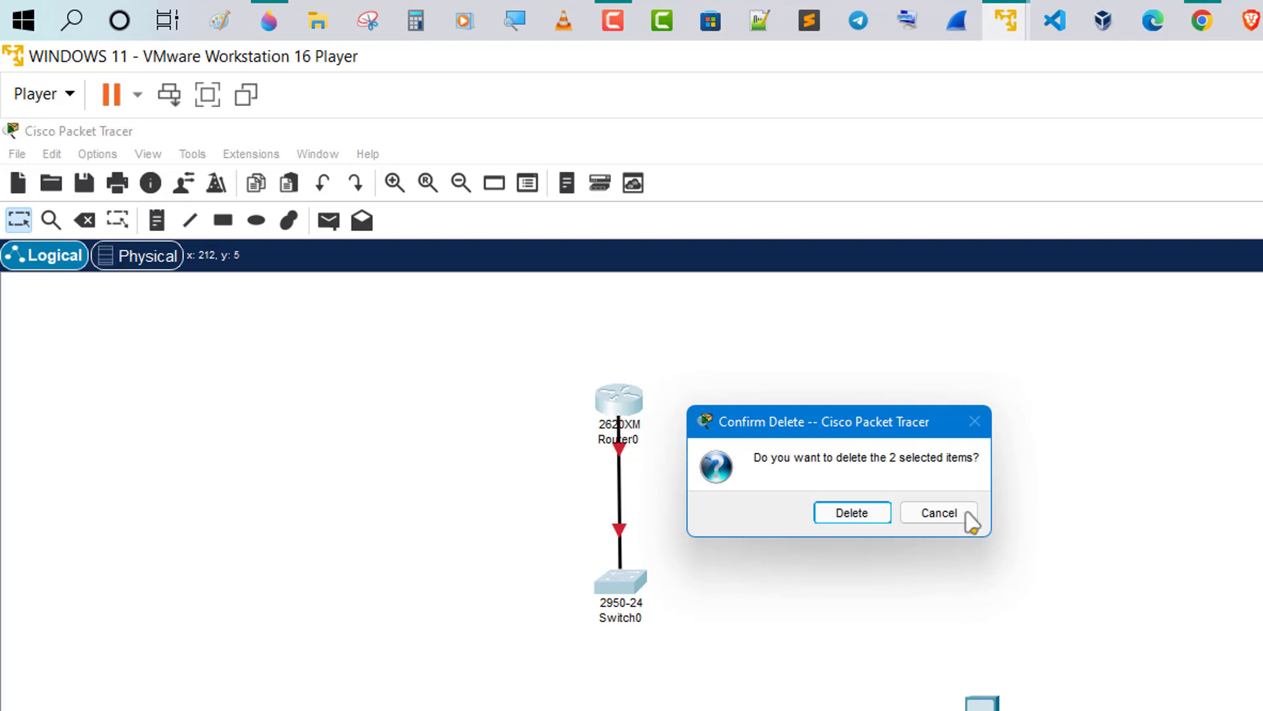
{"action": "left_click", "coordinate": [939, 512]}
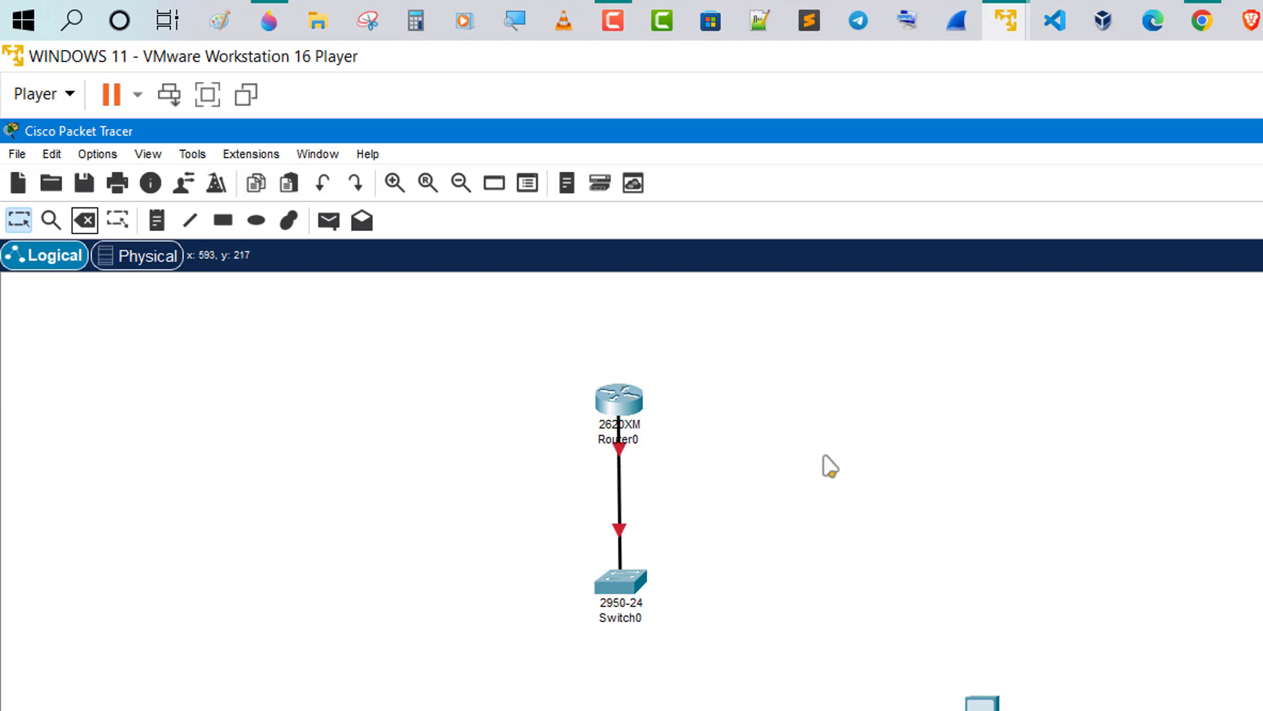
Delete only the cable between the router and the switch, keeping both devices.
{"action": "left_click", "coordinate": [82, 221]}
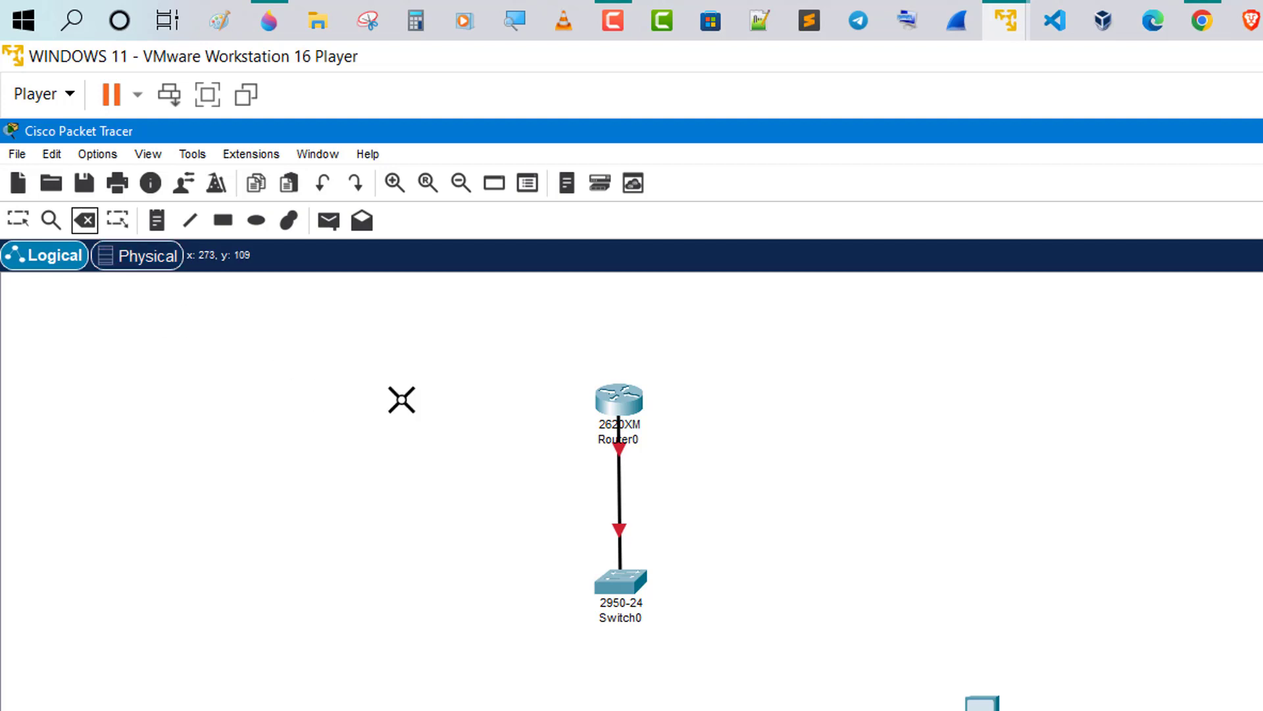
{"action": "left_click", "coordinate": [619, 494]}
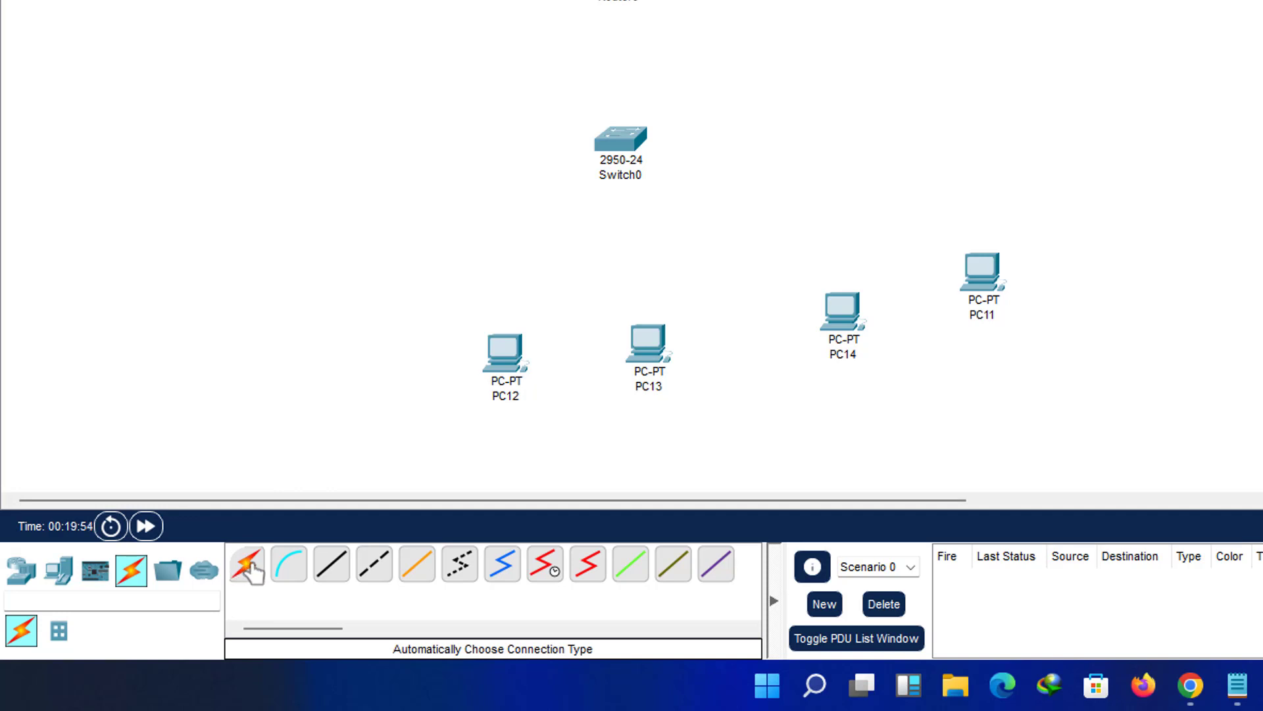
Connect the router to the switch using the automatically chosen connection type.
{"action": "left_click", "coordinate": [252, 568]}
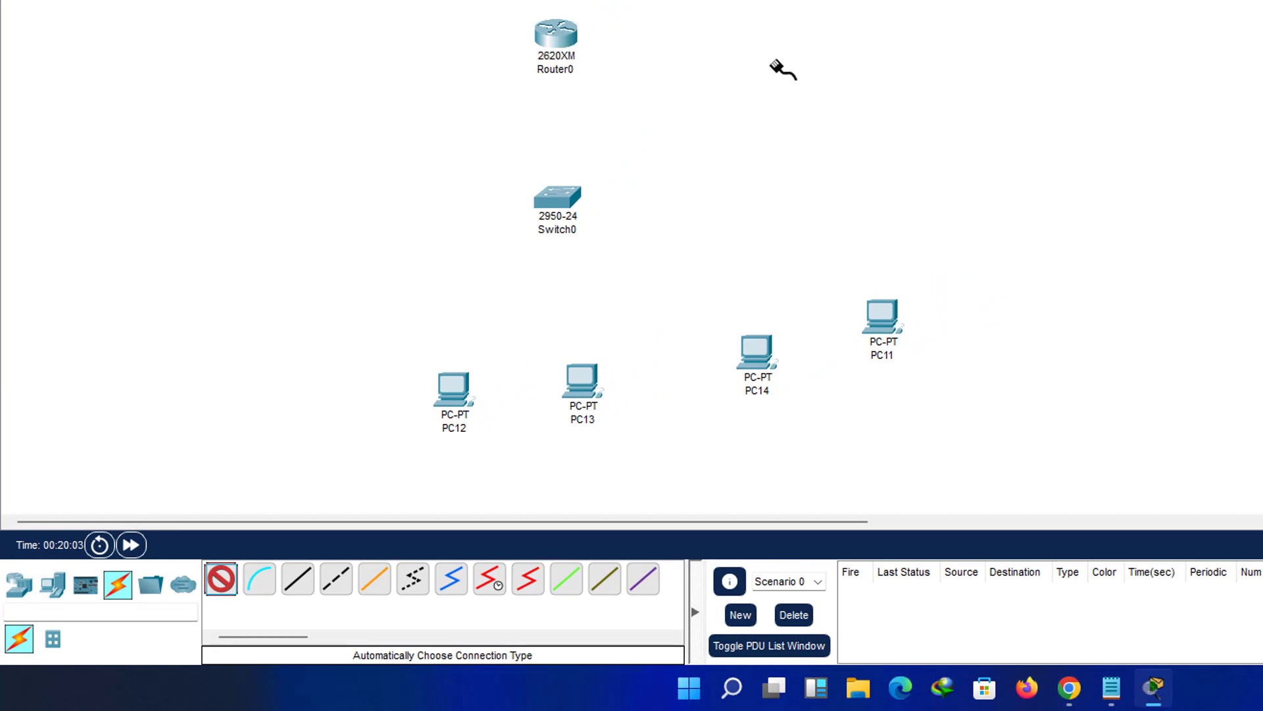
{"action": "left_click", "coordinate": [558, 37]}
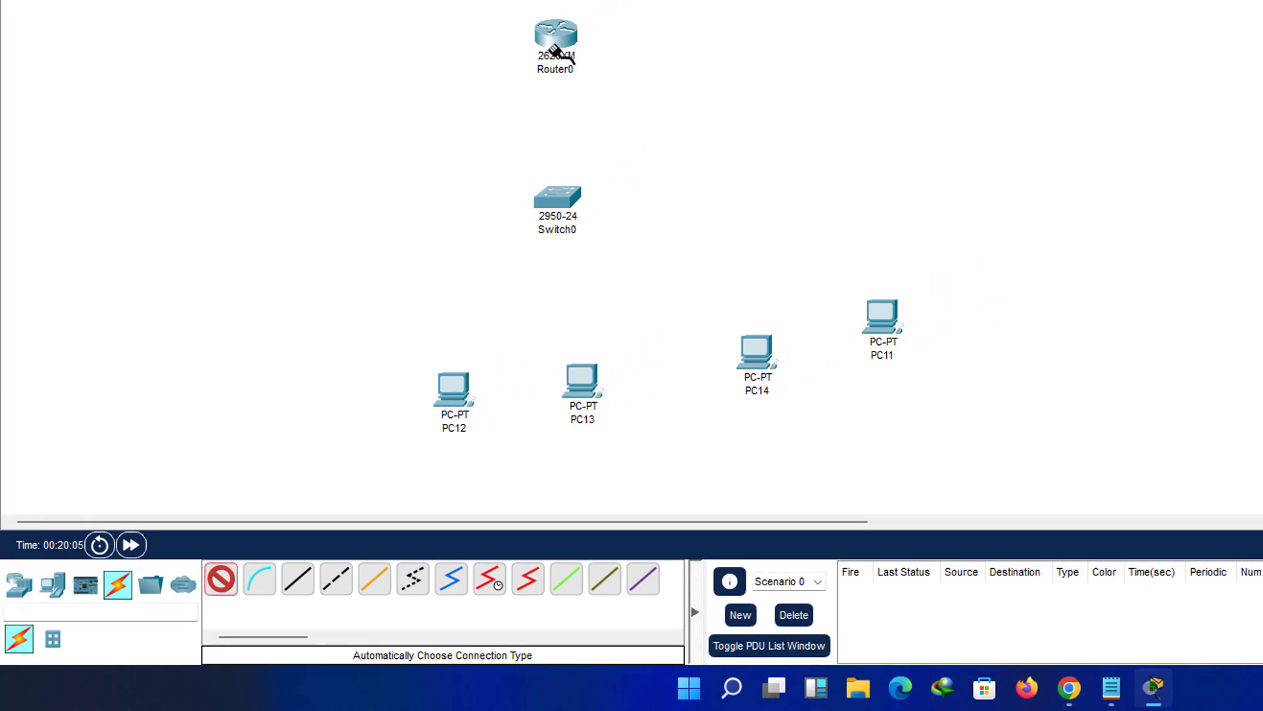
{"action": "left_click", "coordinate": [559, 200]}
Connect the switch to each of the four PCs with automatically chosen cables.
{"action": "left_click", "coordinate": [560, 219]}
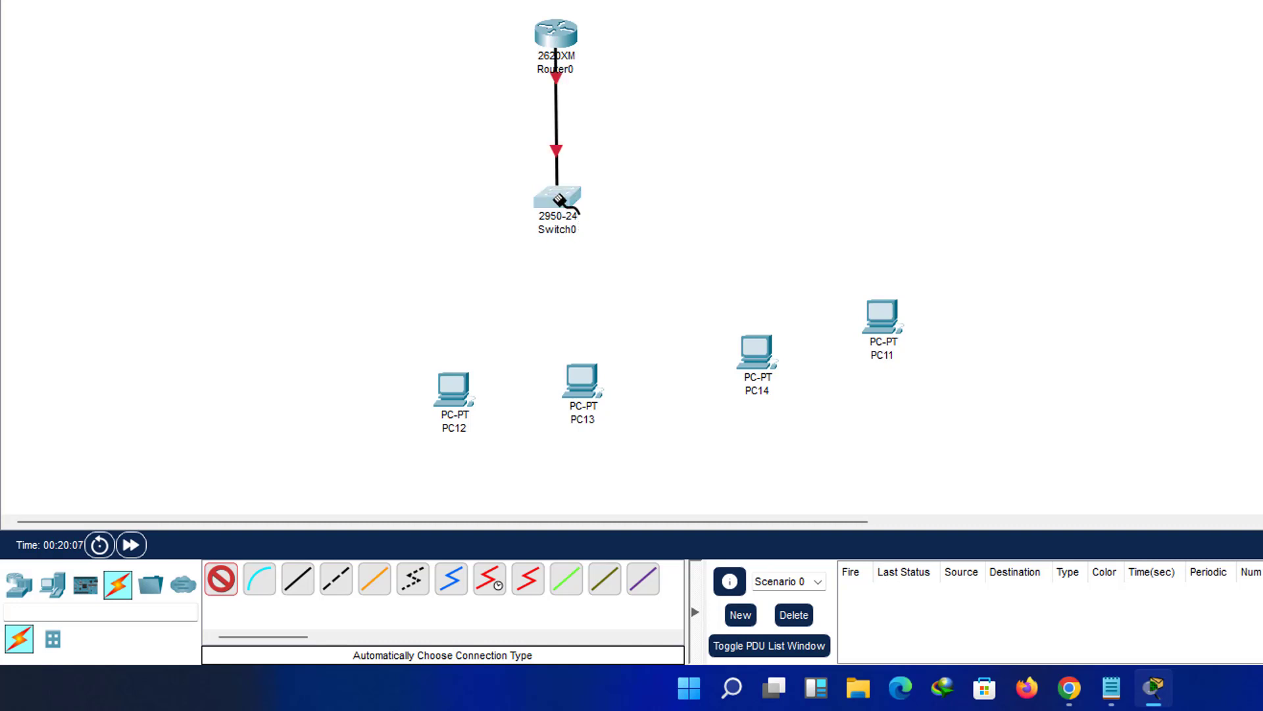
{"action": "left_click", "coordinate": [451, 394]}
{"action": "left_click", "coordinate": [549, 196]}
{"action": "left_click", "coordinate": [581, 379]}
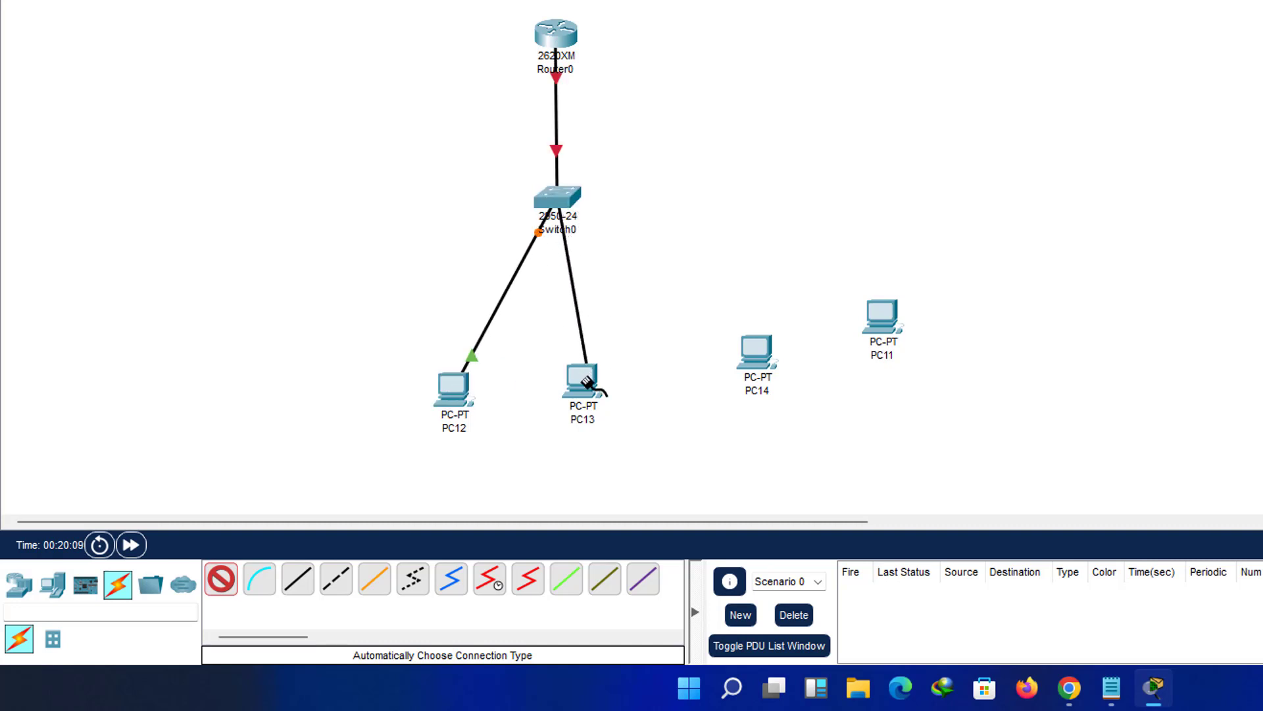
{"action": "left_click", "coordinate": [583, 211]}
{"action": "left_click", "coordinate": [756, 353]}
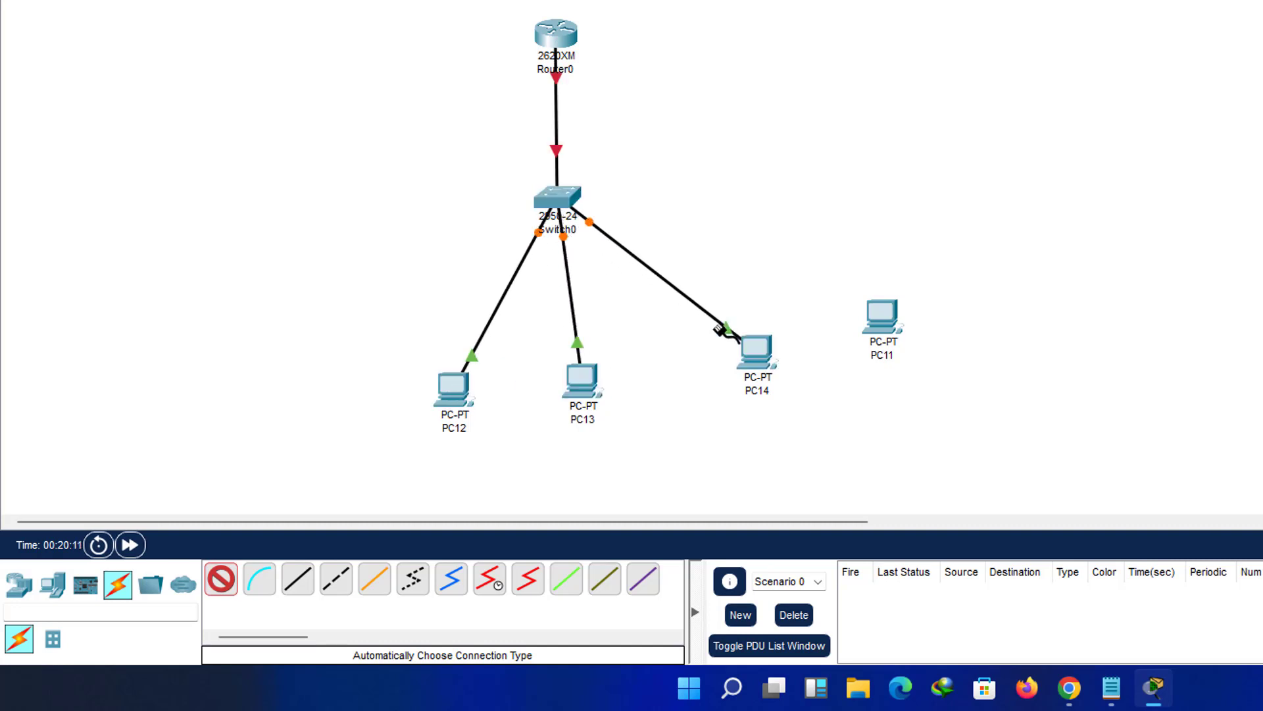
{"action": "left_click", "coordinate": [567, 196]}
{"action": "left_click", "coordinate": [874, 304]}
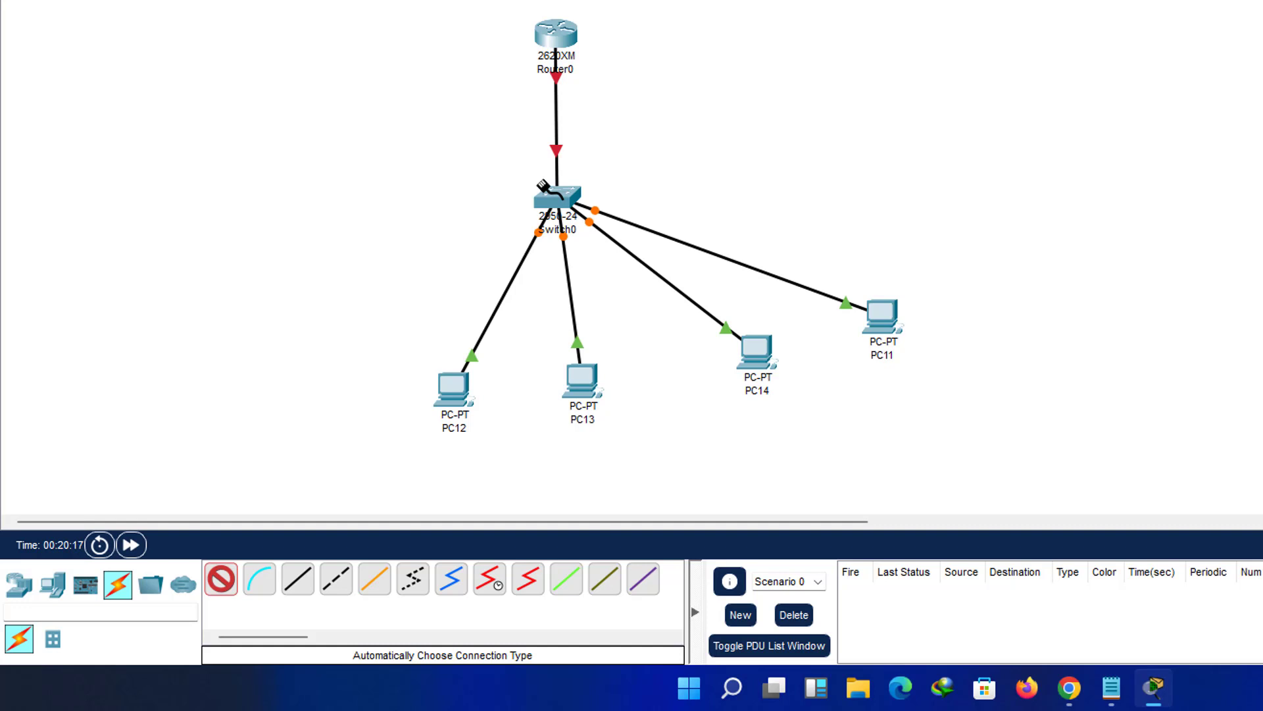
Delete all the cables linking the router, the switch and the four PCs, keeping the devices in place.
{"action": "mouse_move", "coordinate": [543, 187]}
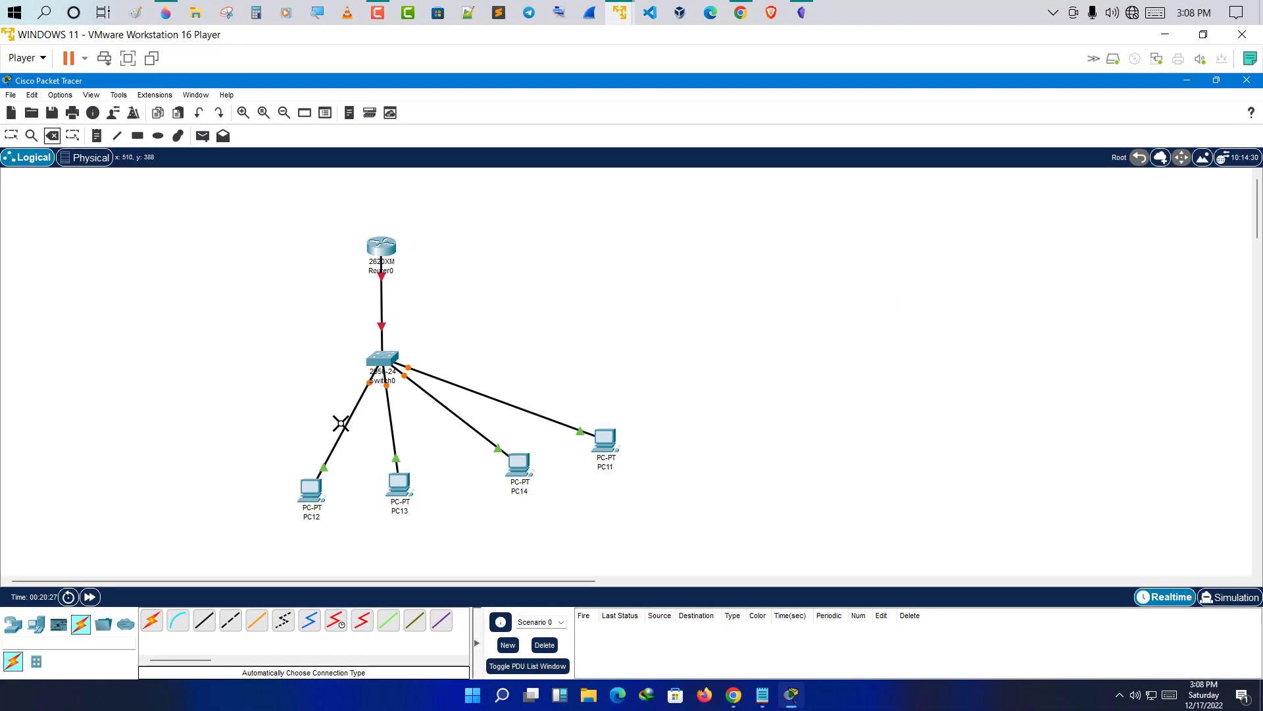
{"action": "left_click", "coordinate": [347, 421]}
{"action": "left_click", "coordinate": [391, 419]}
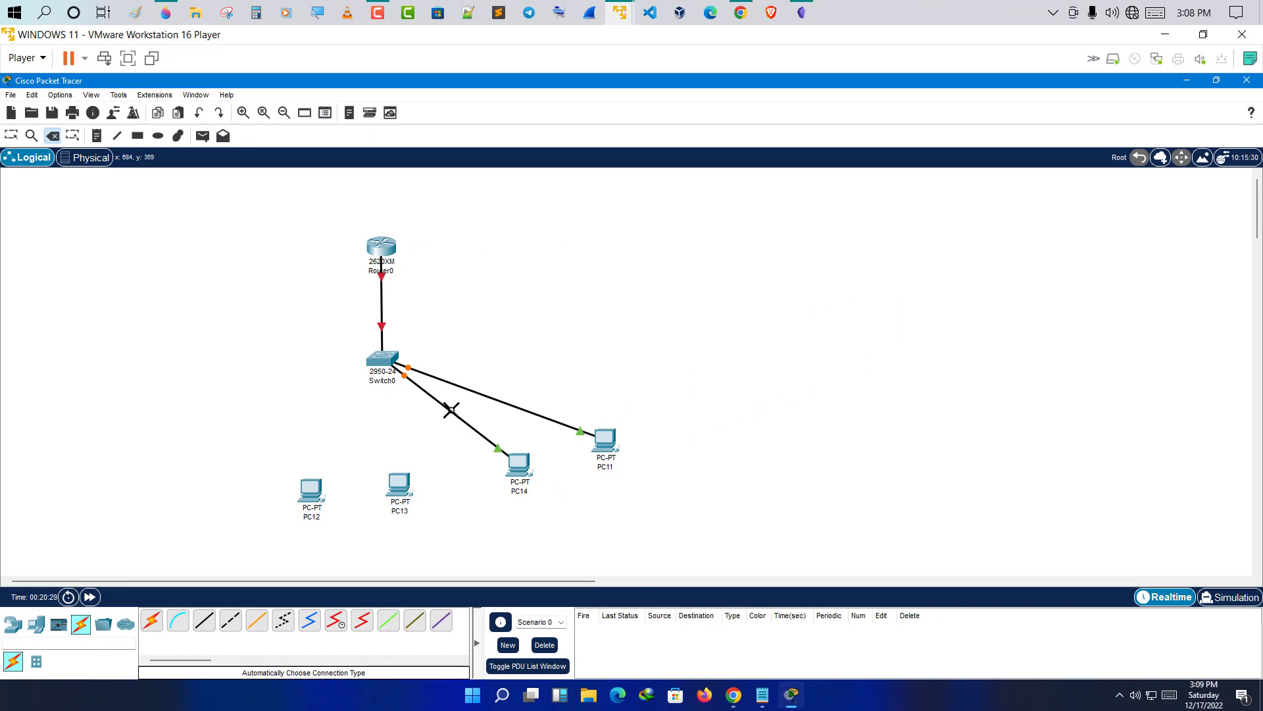
{"action": "left_click", "coordinate": [451, 410]}
{"action": "left_click", "coordinate": [486, 397]}
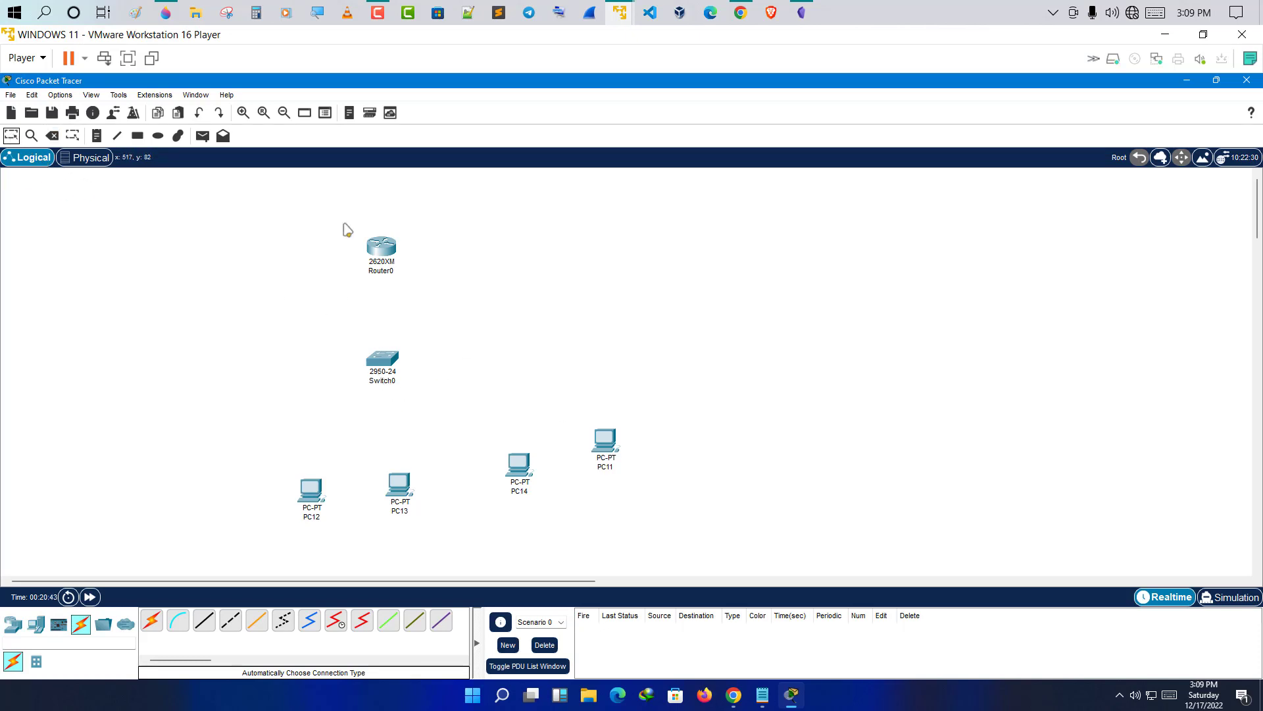
Open the 2620XM router's physical device view and zoom in to examine its ports, module slots and power switch.
{"action": "mouse_move", "coordinate": [385, 253]}
{"action": "left_mouse_down"}
{"action": "mouse_move", "coordinate": [396, 264]}
{"action": "mouse_move", "coordinate": [382, 262]}
{"action": "left_mouse_up"}
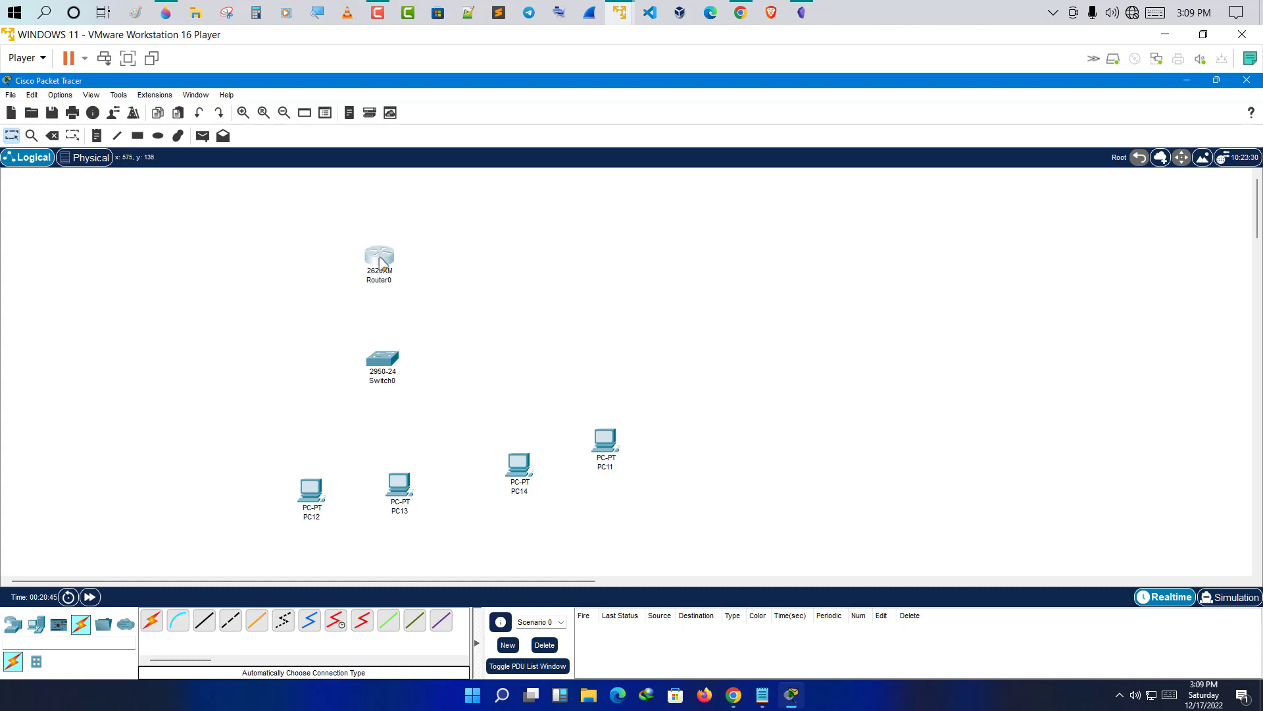
{"action": "left_click", "coordinate": [381, 259]}
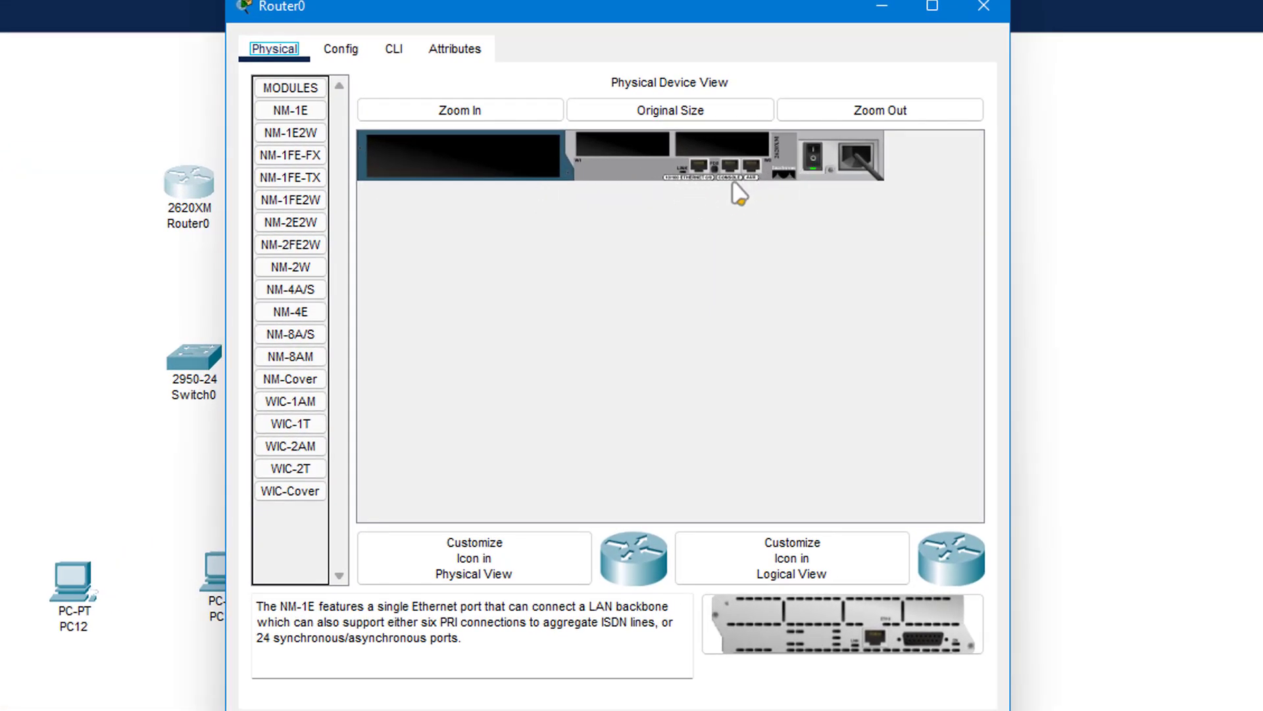
{"action": "left_click", "coordinate": [520, 117]}
{"action": "left_click_drag", "start_coordinate": [572, 515], "coordinate": [854, 505]}
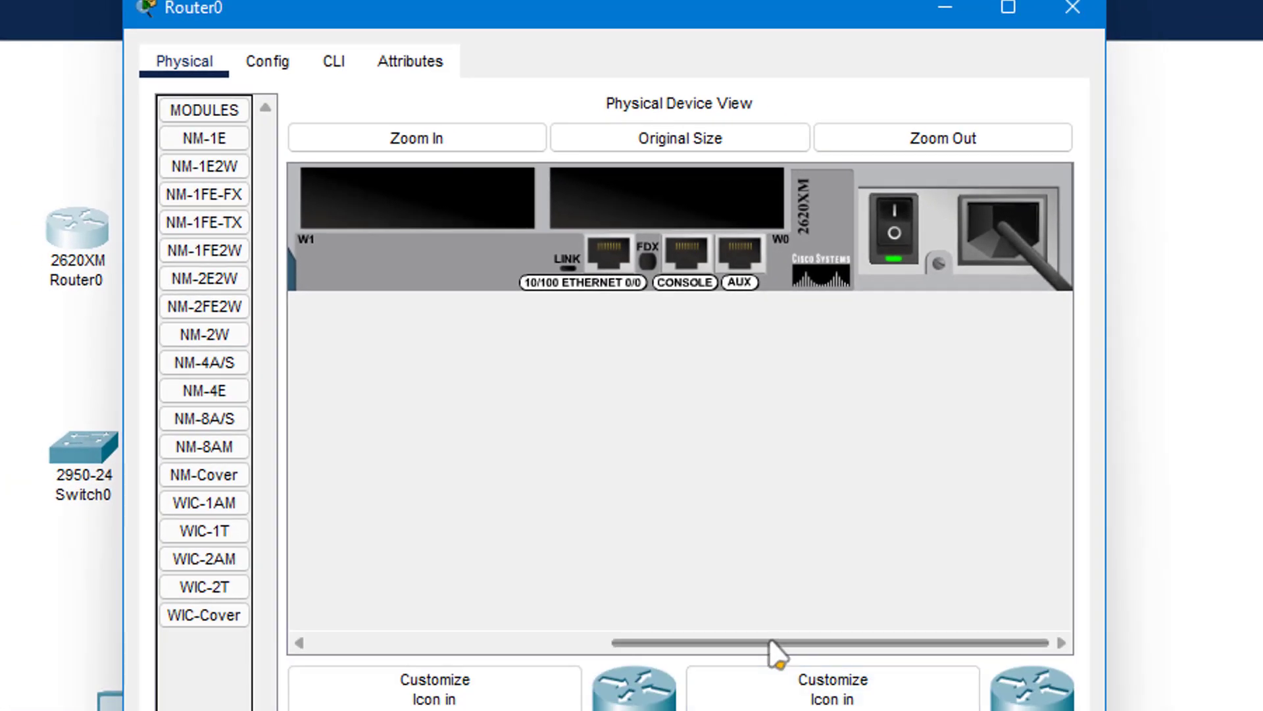
{"action": "left_click_drag", "start_coordinate": [769, 642], "coordinate": [699, 641]}
{"action": "left_click_drag", "start_coordinate": [579, 648], "coordinate": [709, 648]}
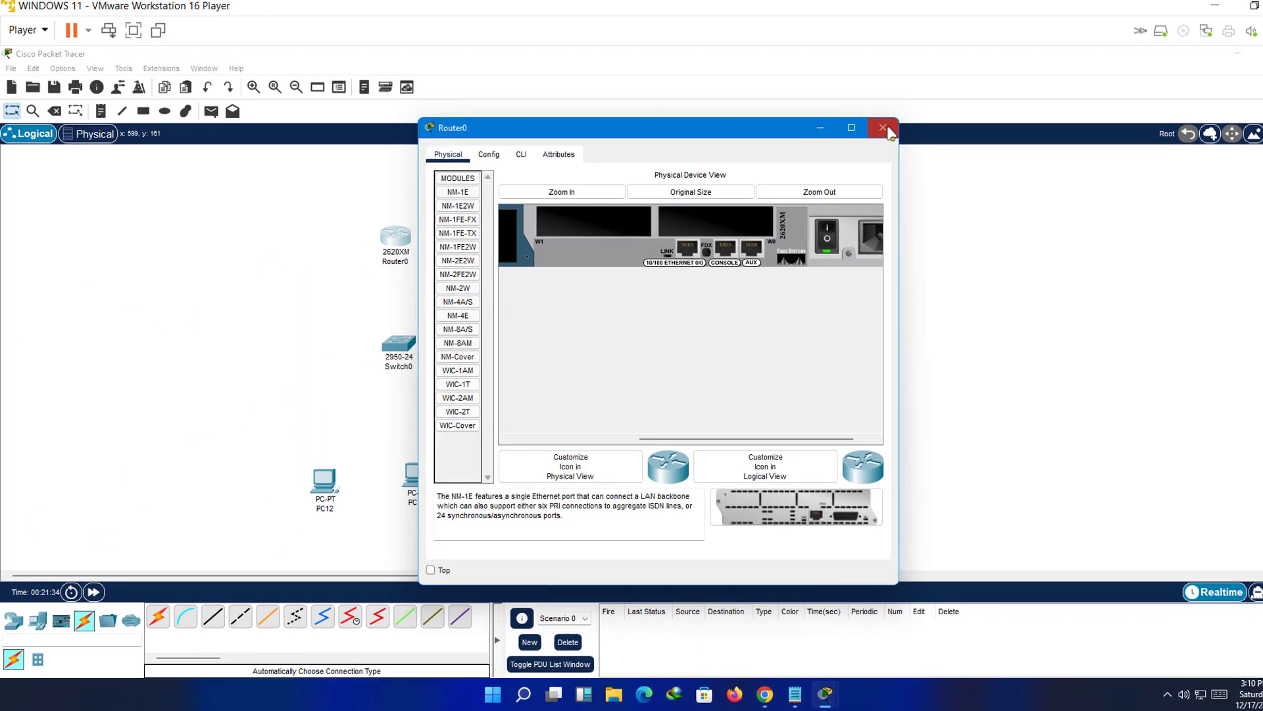
Close the Router0 window and place a second 2620XM router to the right of Router0, level with it.
{"action": "left_click", "coordinate": [848, 152]}
{"action": "left_click", "coordinate": [18, 590]}
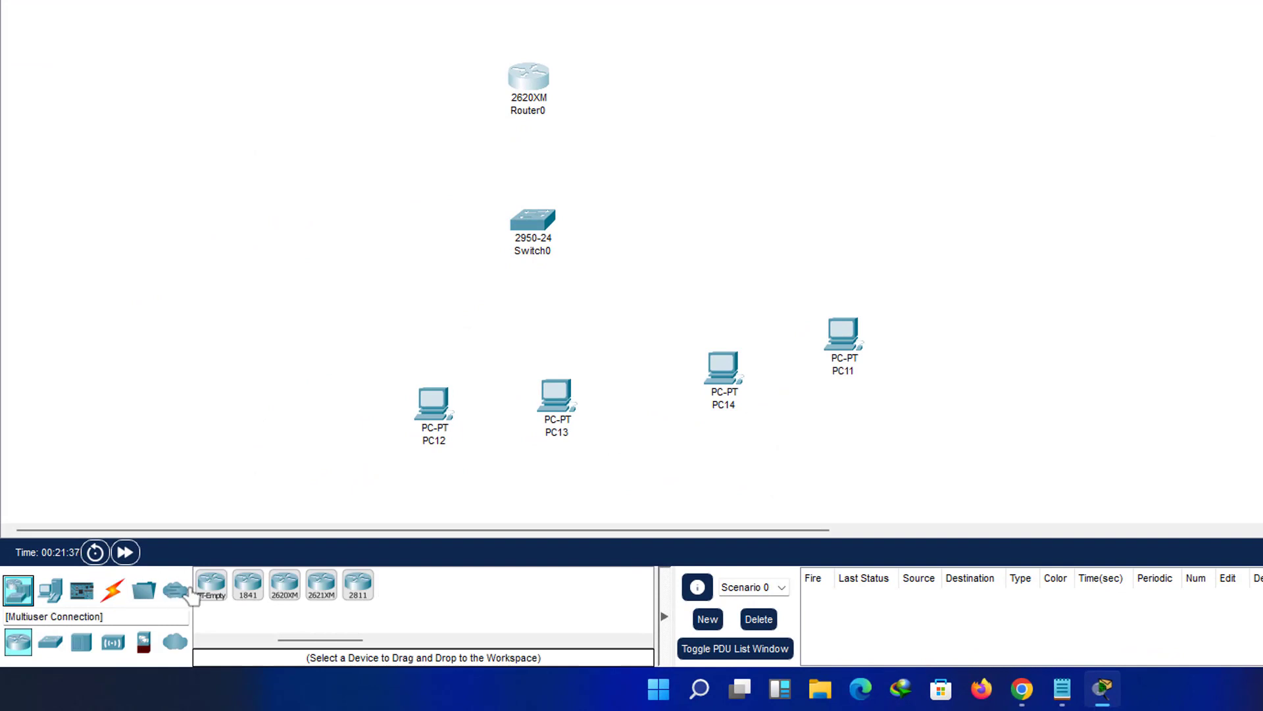
{"action": "left_click", "coordinate": [284, 592]}
{"action": "left_click", "coordinate": [703, 89]}
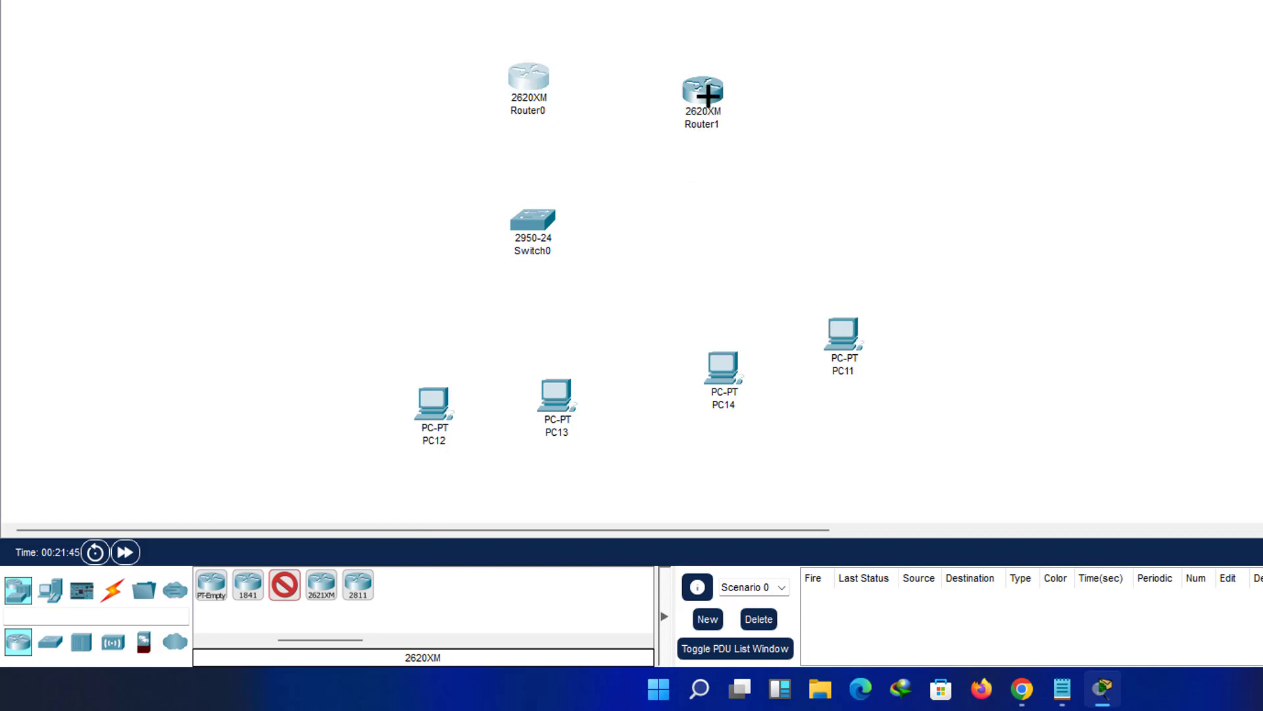
{"action": "left_click_drag", "start_coordinate": [705, 104], "coordinate": [734, 84]}
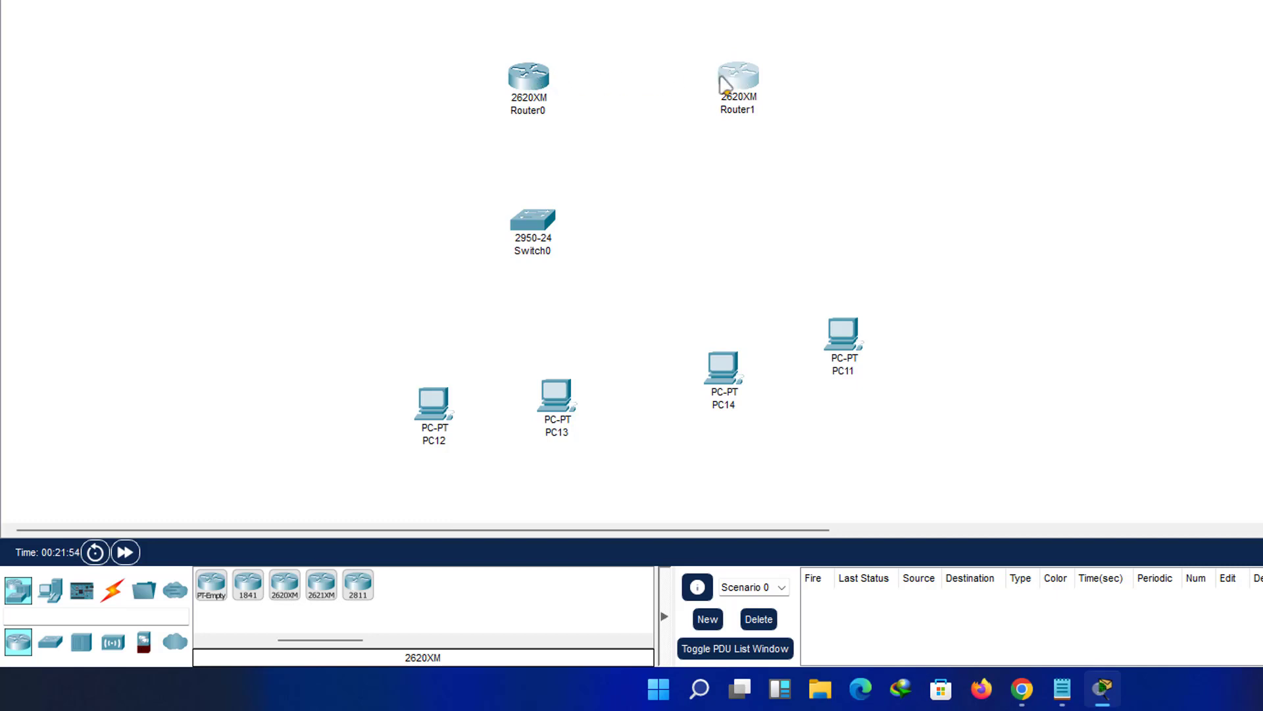
{"action": "mouse_move", "coordinate": [724, 84]}
Connect Router0 to Router1 using the automatically chosen connection type.
{"action": "left_click", "coordinate": [115, 595]}
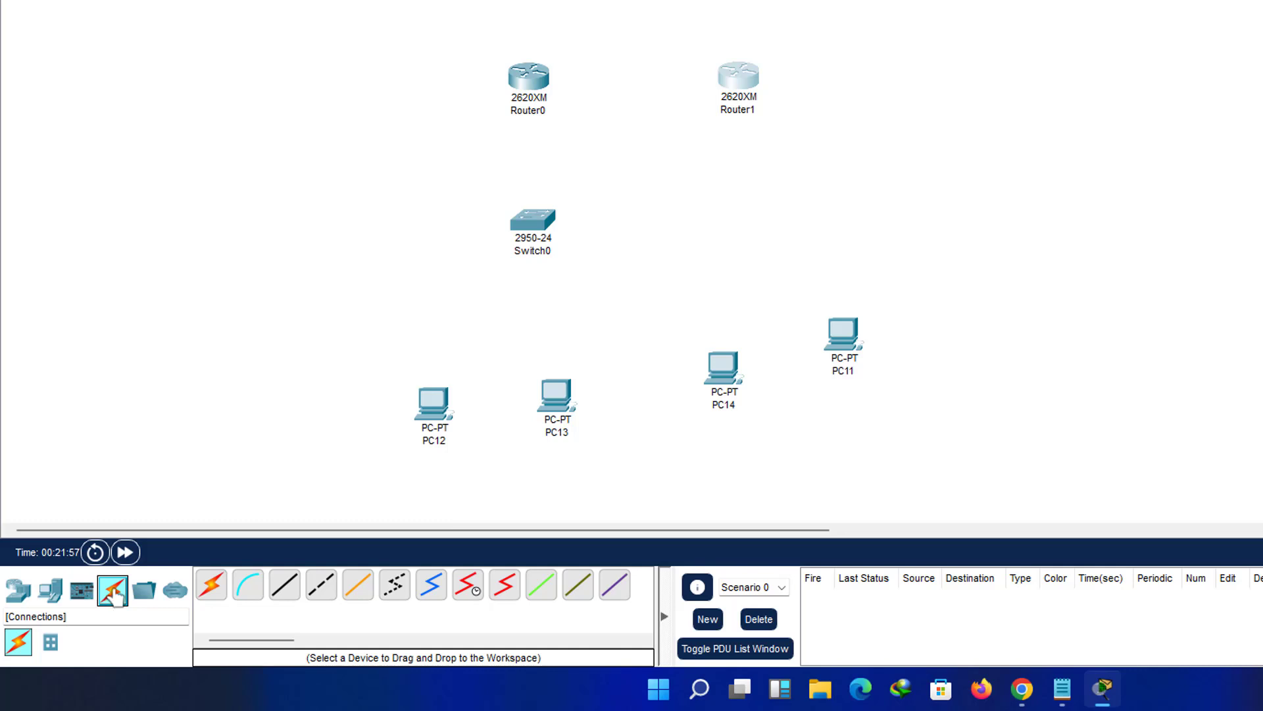
{"action": "left_click", "coordinate": [210, 587]}
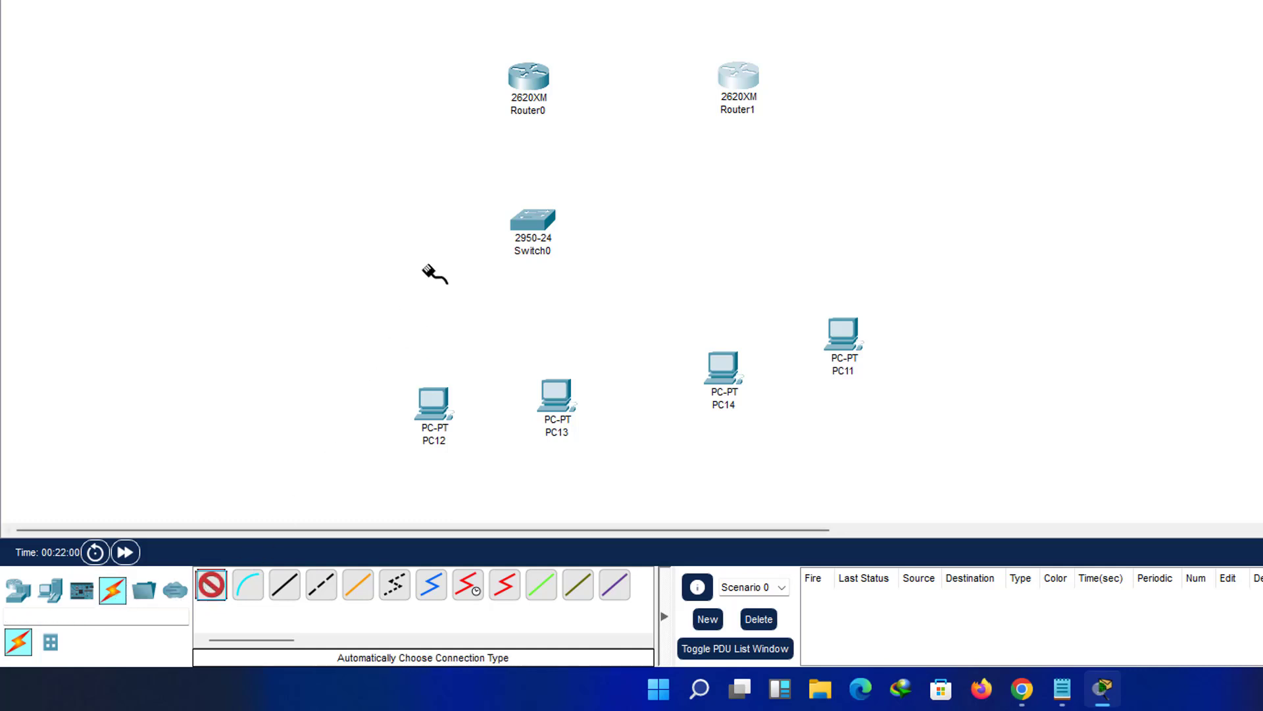
{"action": "left_click", "coordinate": [527, 84]}
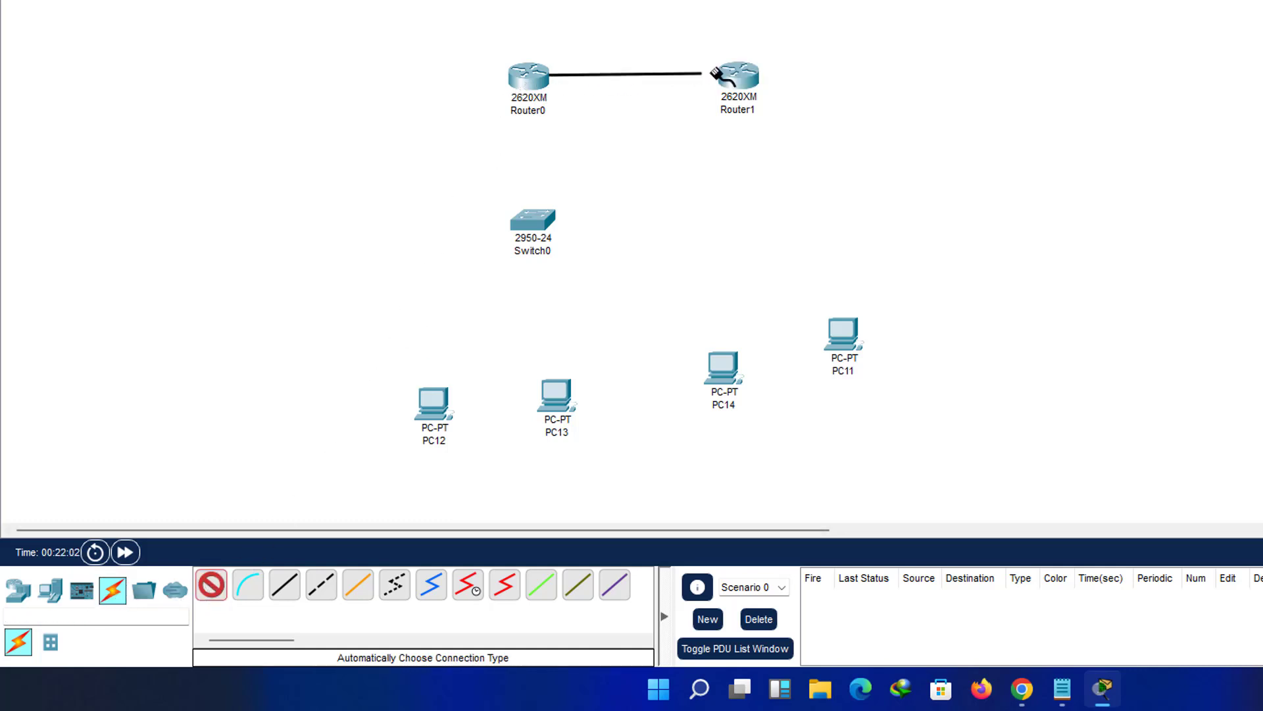
{"action": "left_click", "coordinate": [739, 78]}
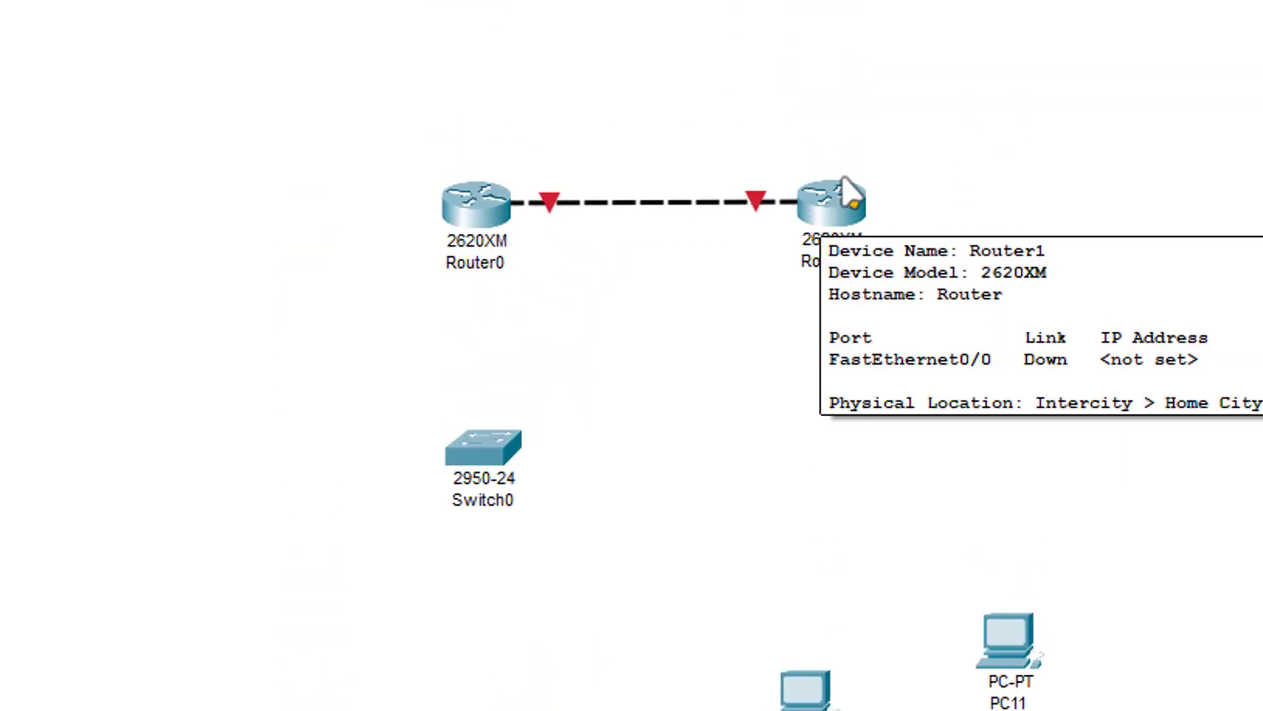
Open Router0's physical device view, widen its window and zoom in on the chassis.
{"action": "left_click", "coordinate": [472, 209]}
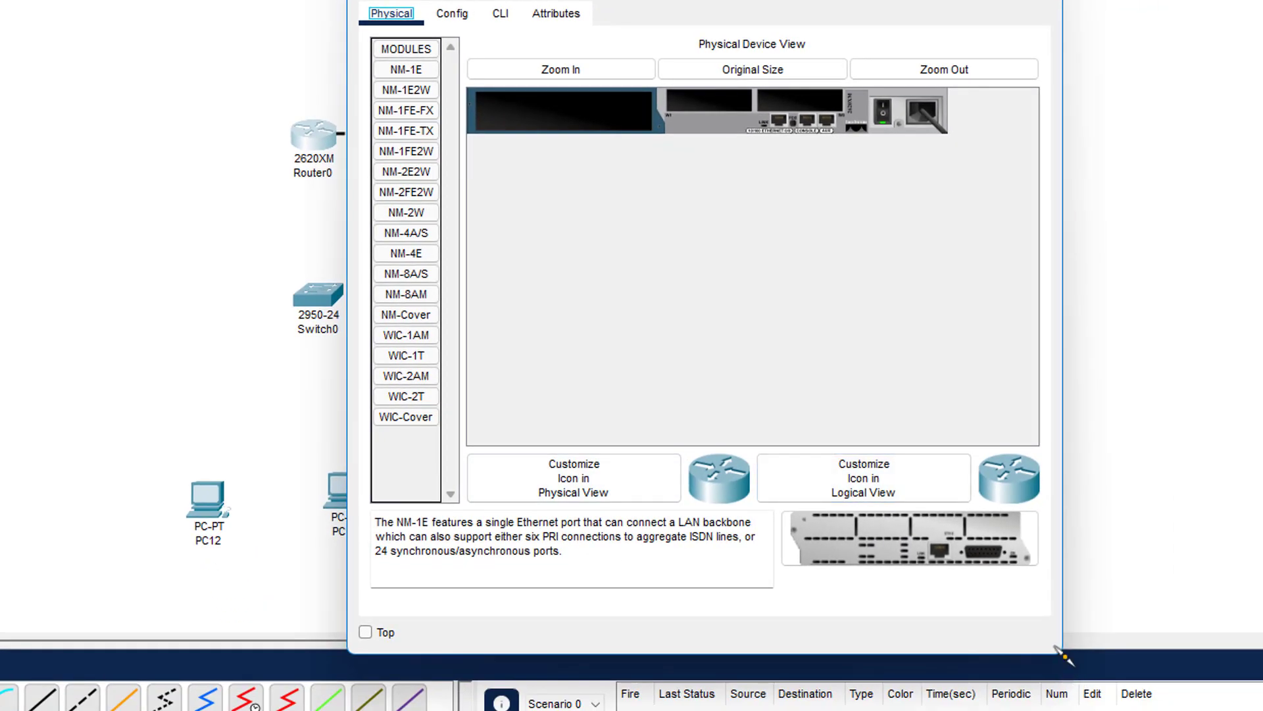
{"action": "left_click_drag", "start_coordinate": [1063, 655], "coordinate": [1260, 655]}
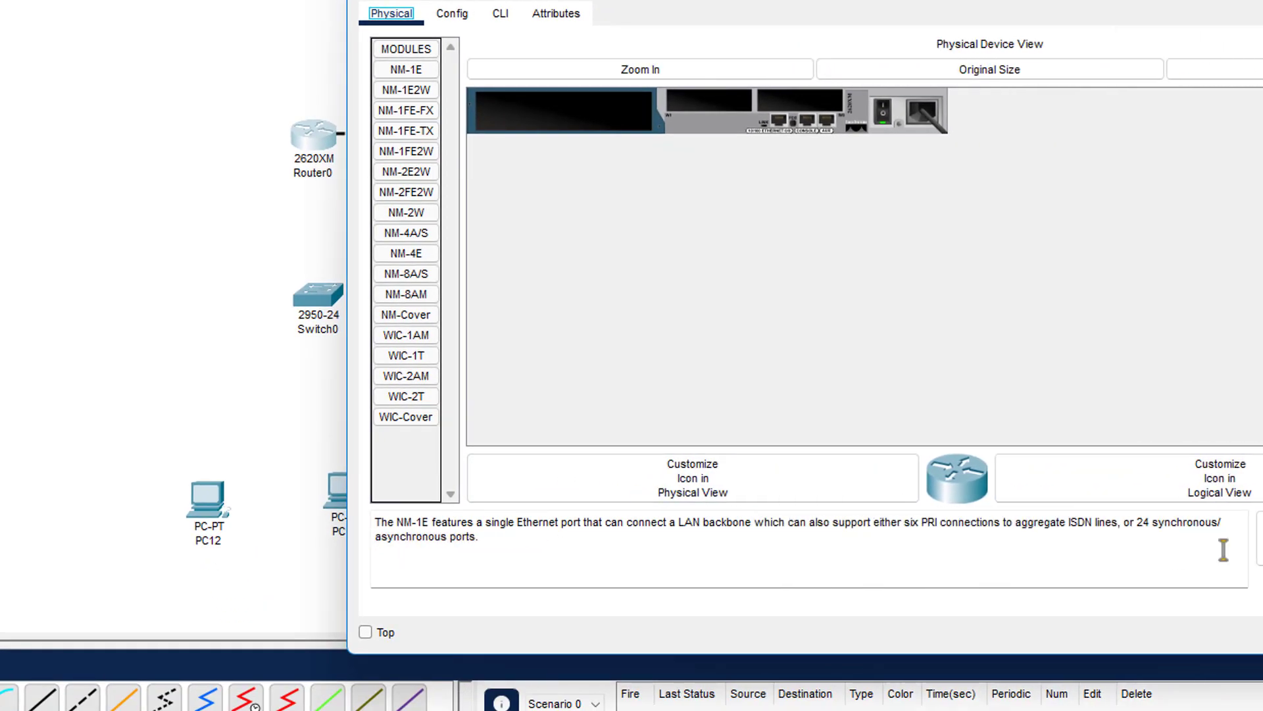
{"action": "left_click", "coordinate": [685, 72]}
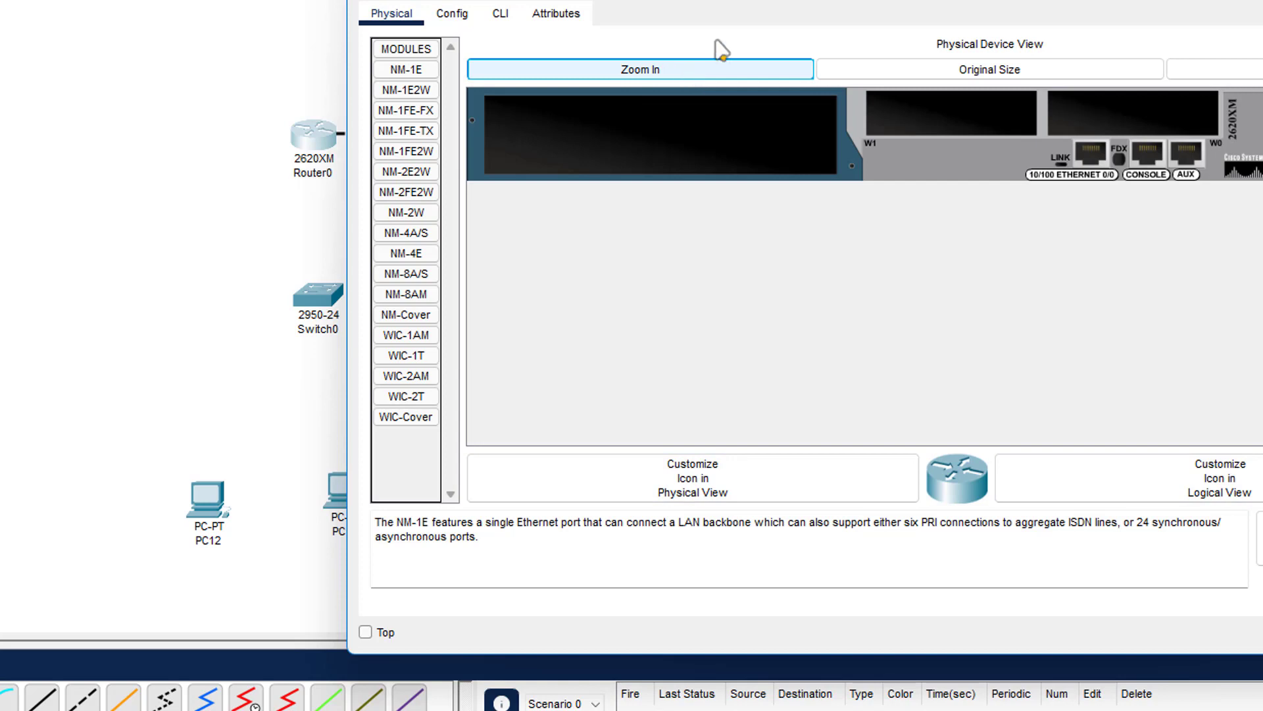
{"action": "left_click_drag", "start_coordinate": [768, 3], "coordinate": [448, 34]}
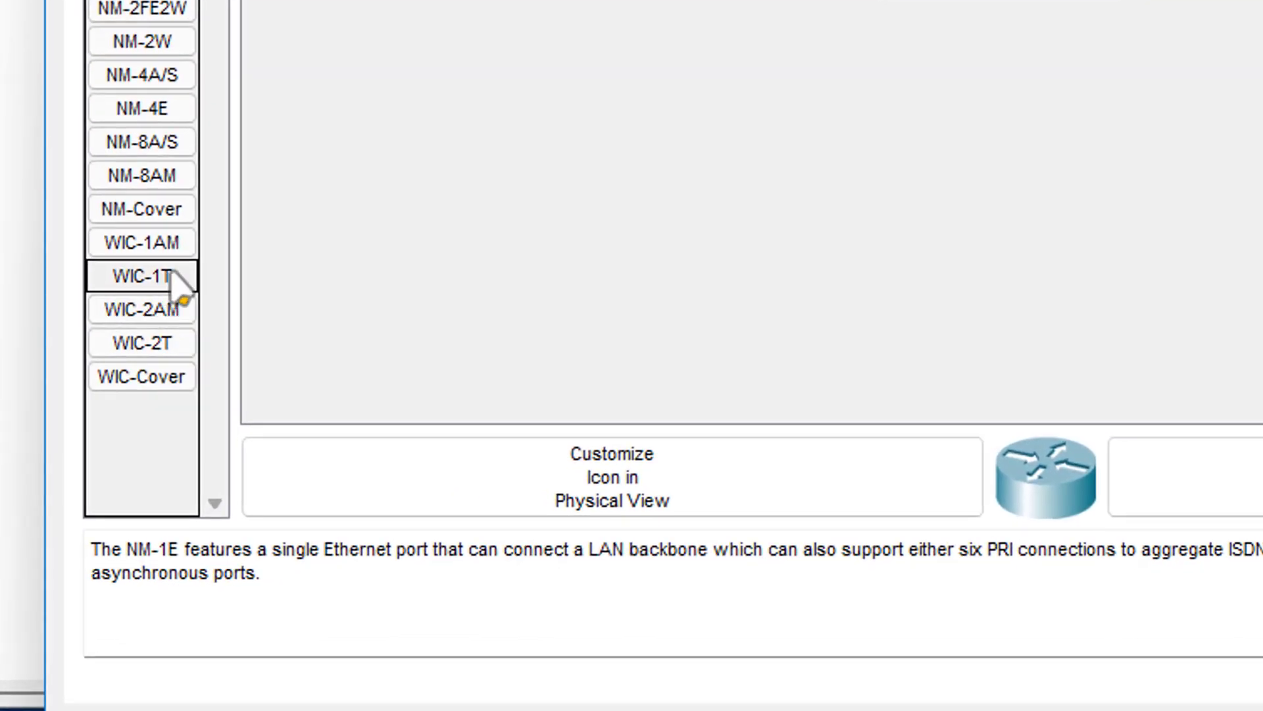
Try to install a WIC-1T module in Router0's W0 slot while the router is powered on.
{"action": "left_click", "coordinate": [173, 277]}
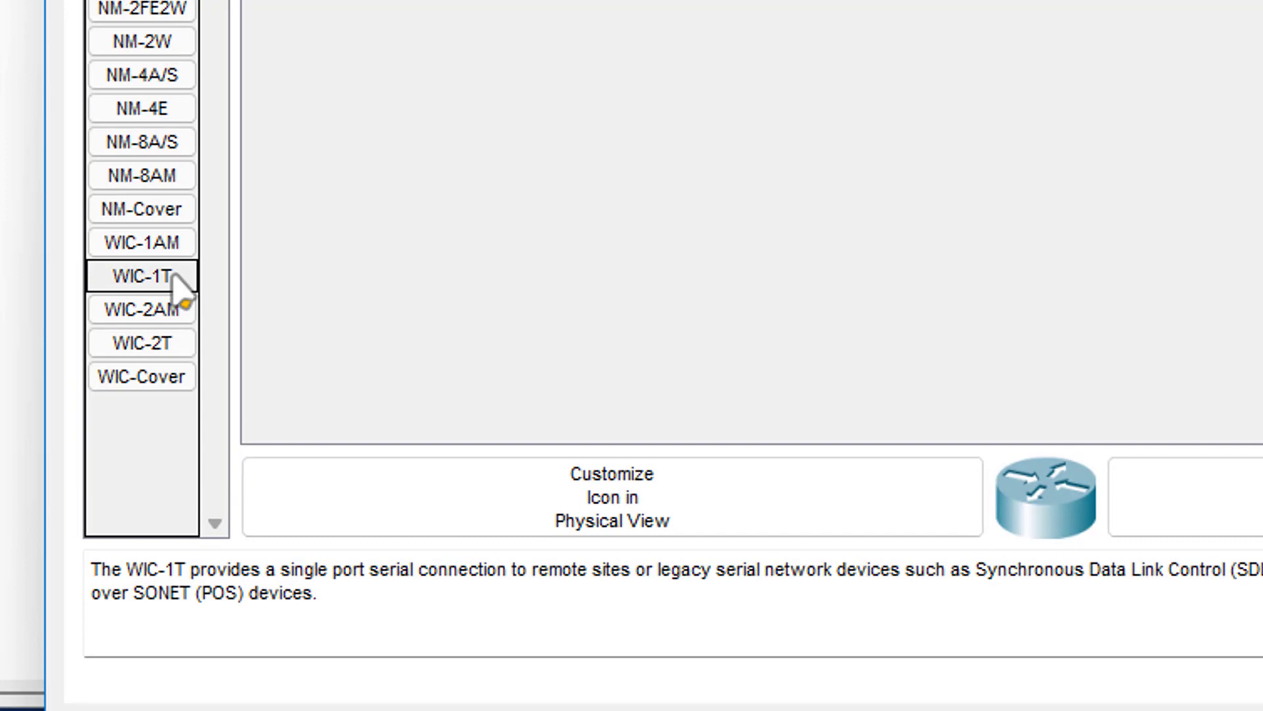
{"action": "left_click_drag", "start_coordinate": [178, 285], "coordinate": [1262, 0]}
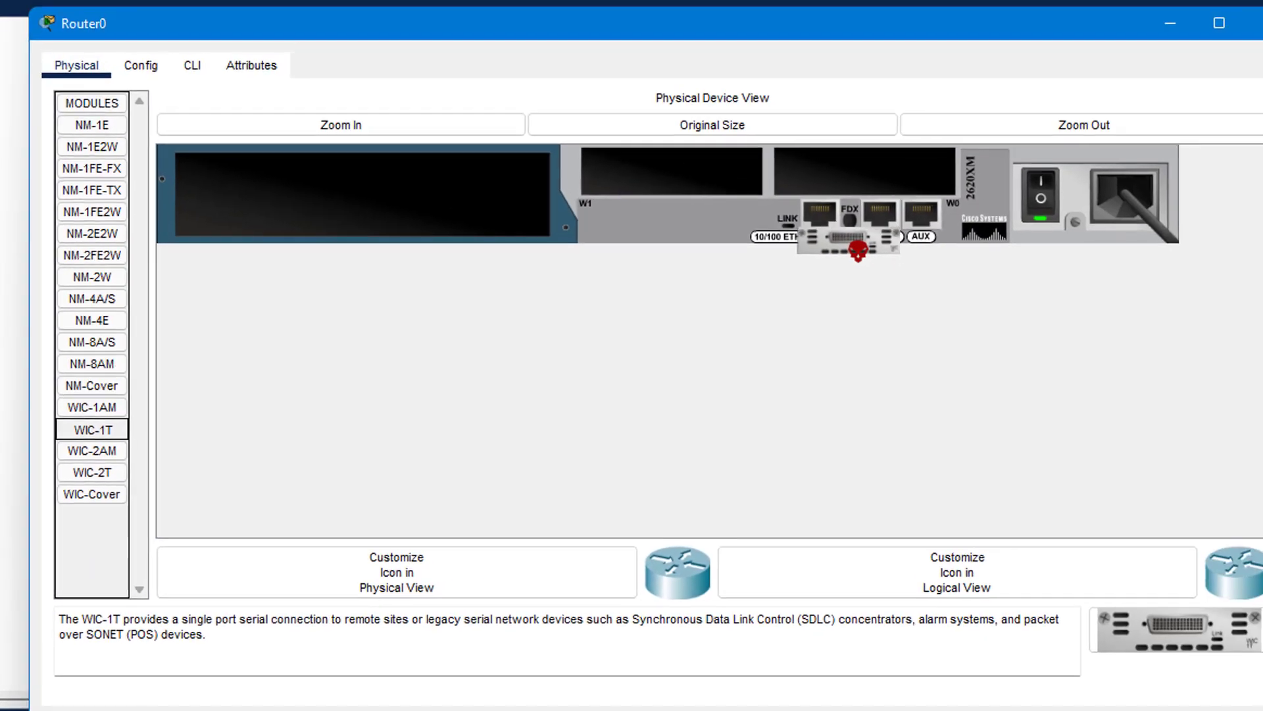
{"action": "left_click_drag", "start_coordinate": [851, 238], "coordinate": [852, 180]}
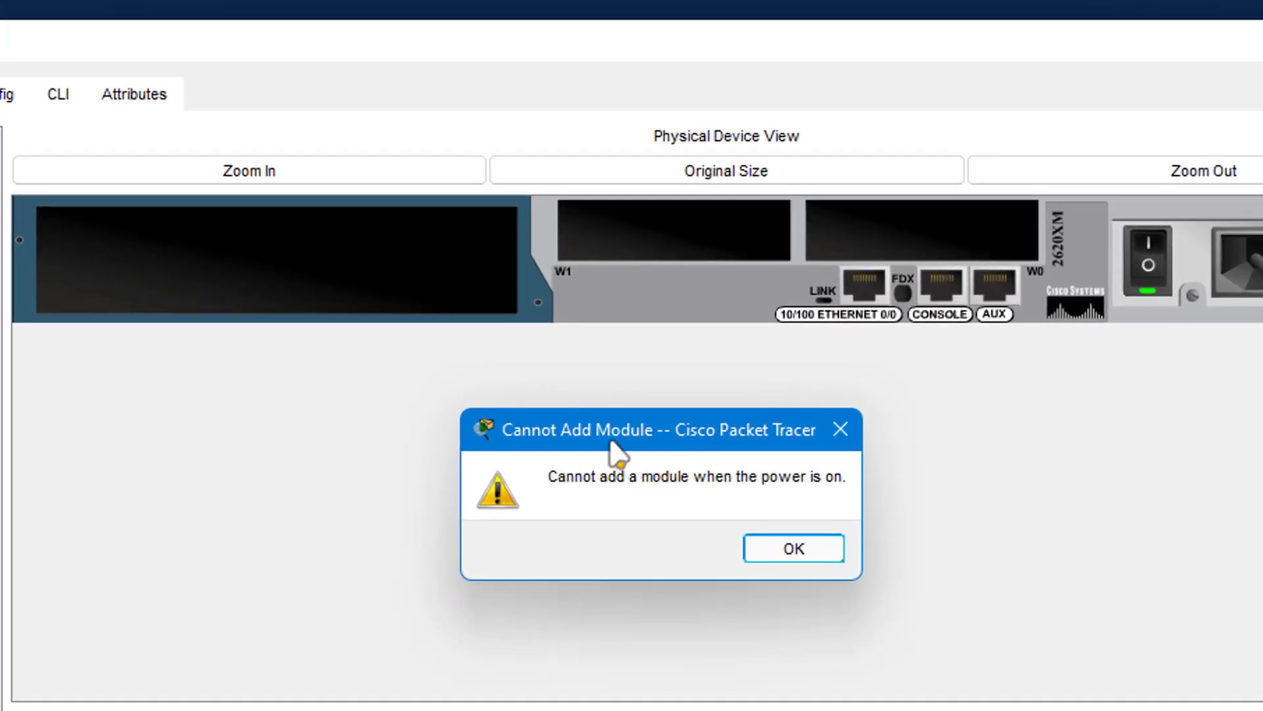
{"action": "left_click_drag", "start_coordinate": [617, 443], "coordinate": [592, 421]}
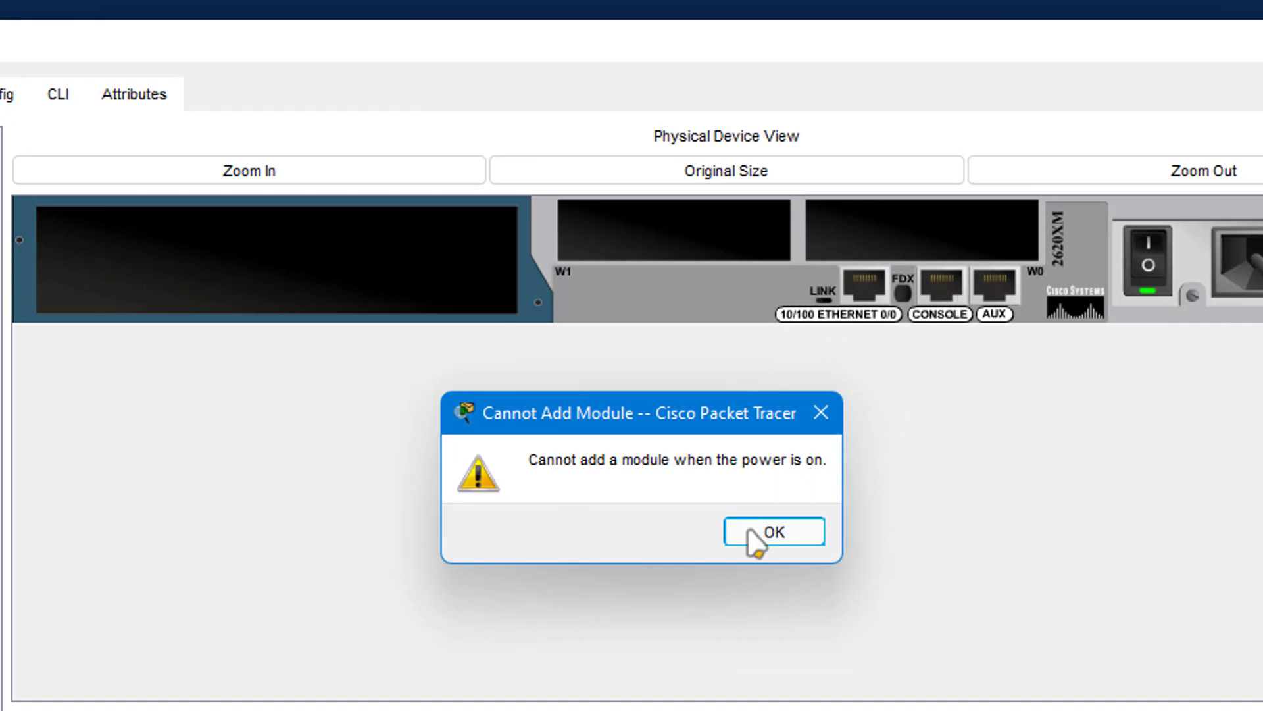
{"action": "left_click", "coordinate": [820, 414]}
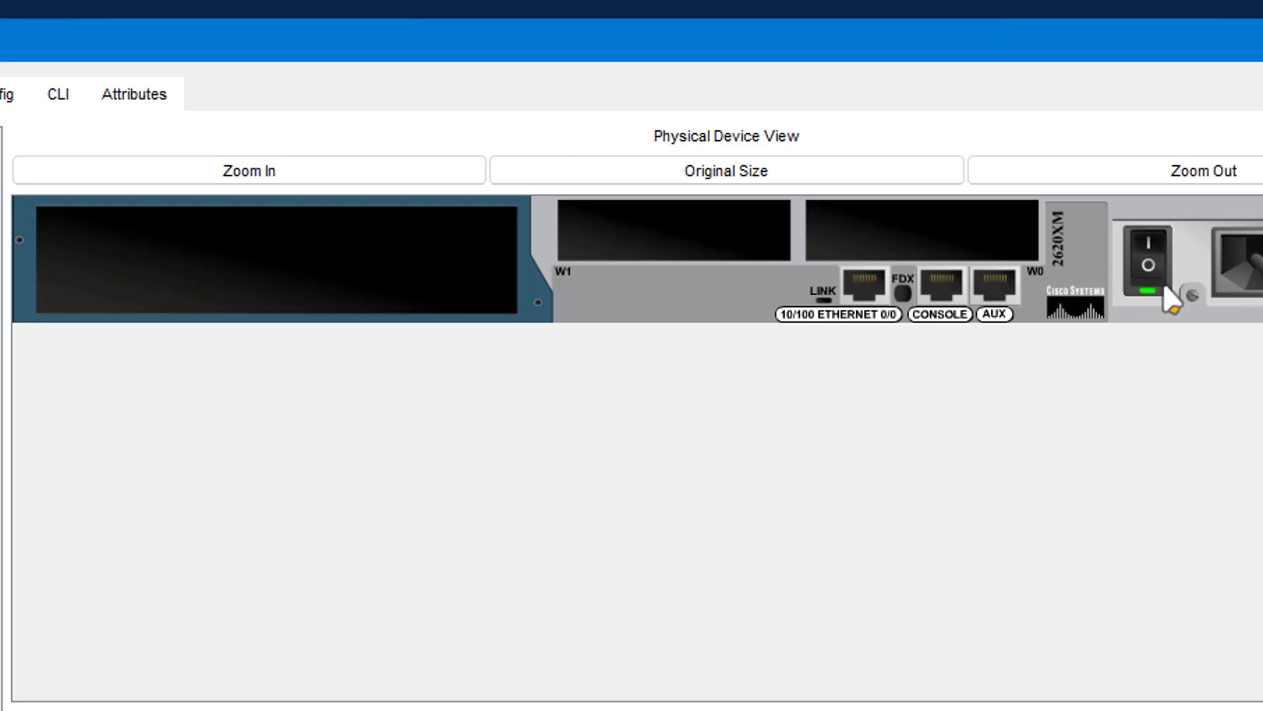
Switch off Router0's power and install a WIC-1T serial module in slot W0.
{"action": "left_click", "coordinate": [1157, 258]}
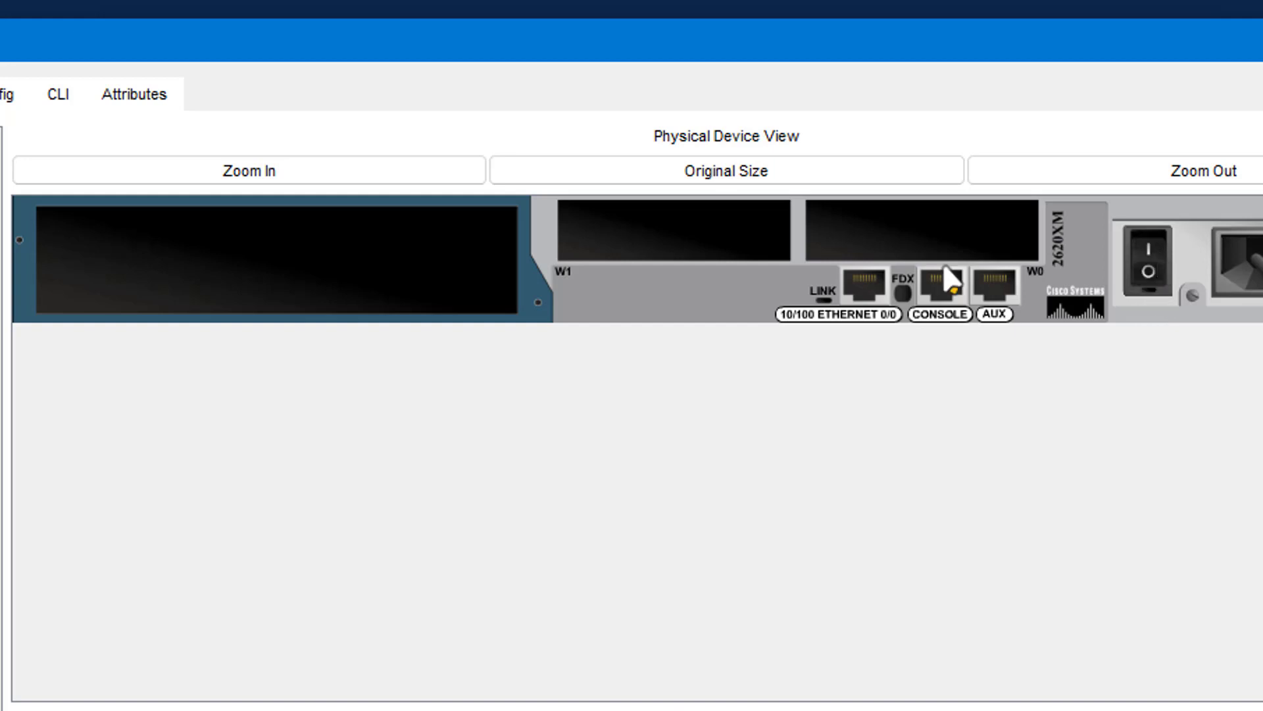
{"action": "left_click_drag", "start_coordinate": [0, 559], "coordinate": [661, 453]}
{"action": "left_click_drag", "start_coordinate": [0, 559], "coordinate": [911, 239]}
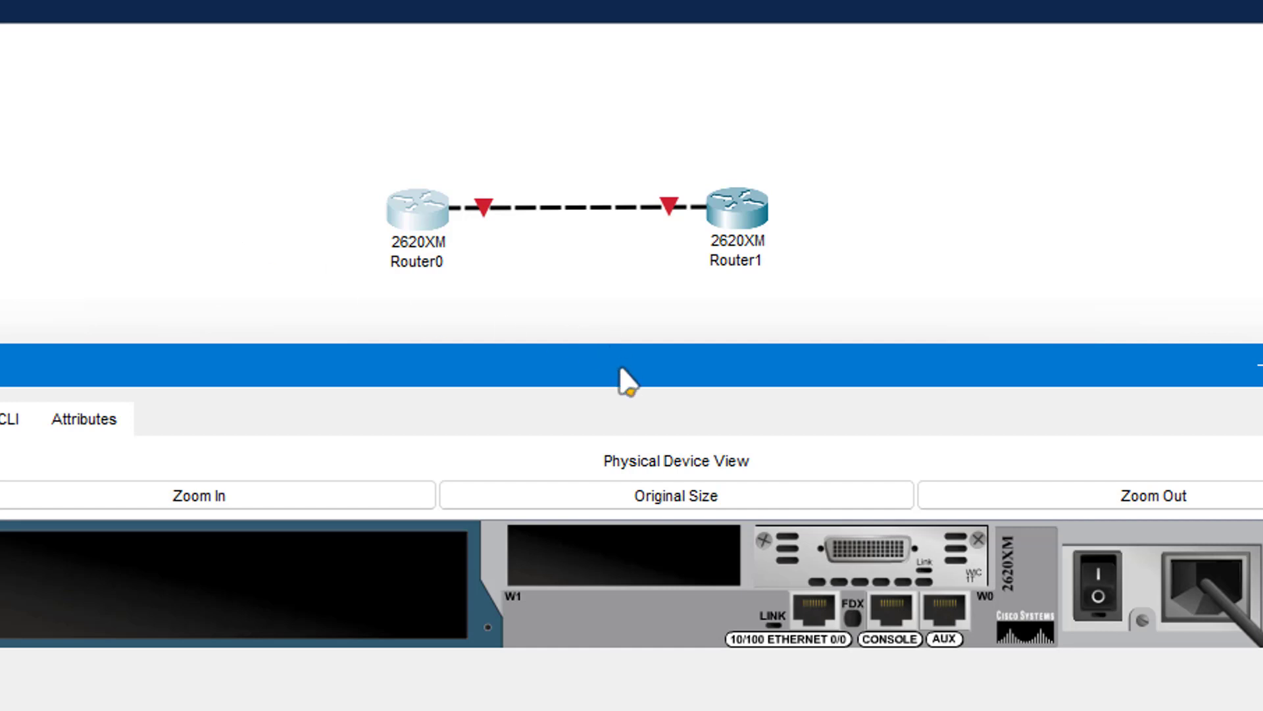
{"action": "left_click_drag", "start_coordinate": [623, 376], "coordinate": [619, 350]}
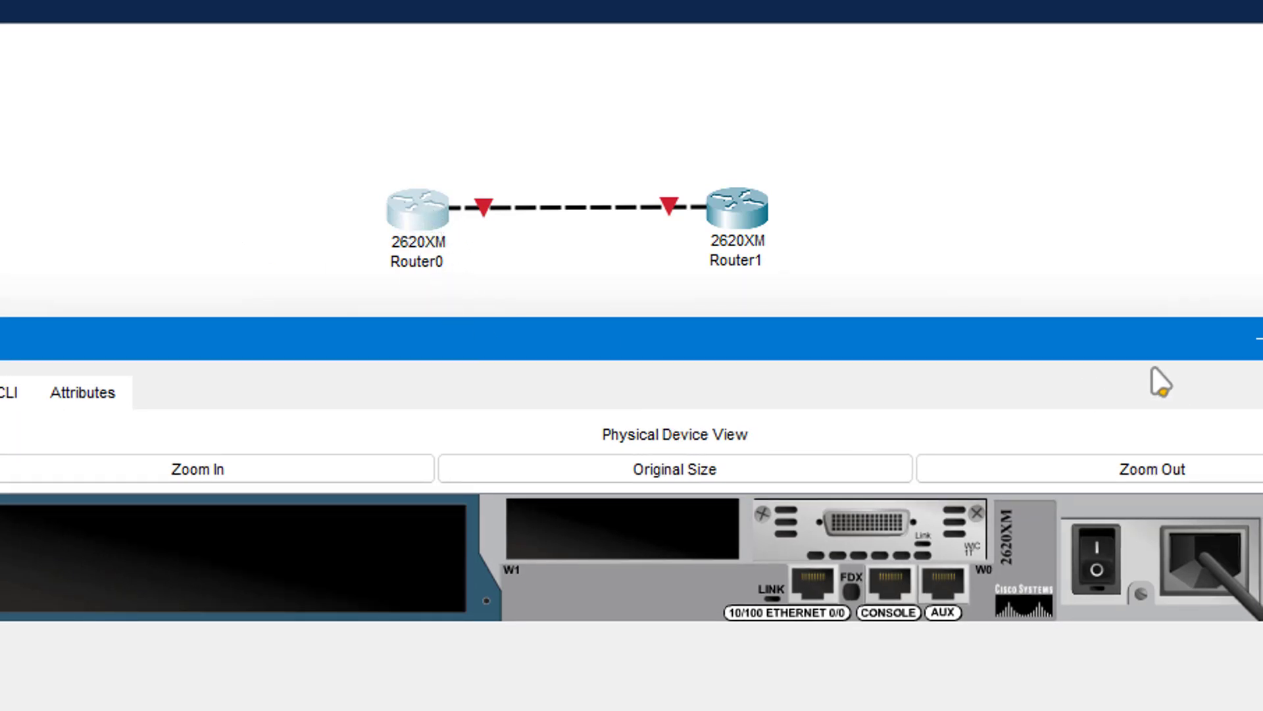
Close Router0's window and place a third 2620XM router to the left of Router0, roughly level with it.
{"action": "left_click", "coordinate": [1262, 339]}
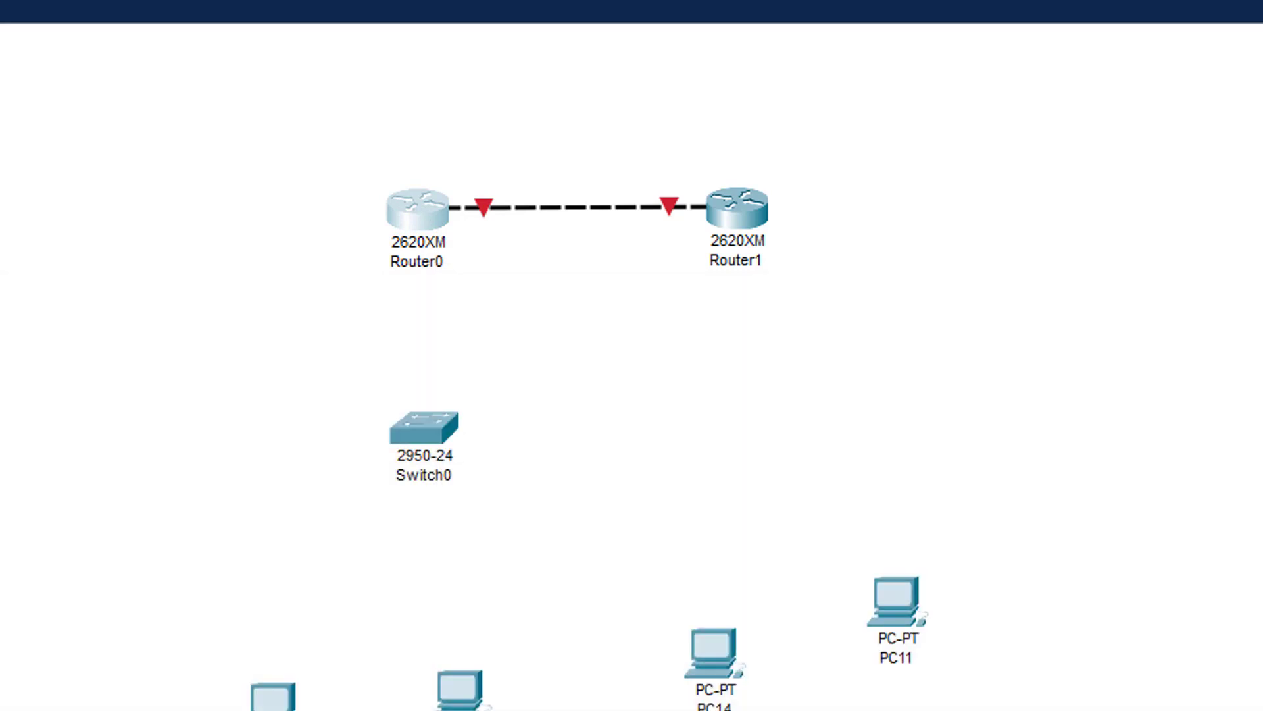
{"action": "left_click", "coordinate": [130, 237]}
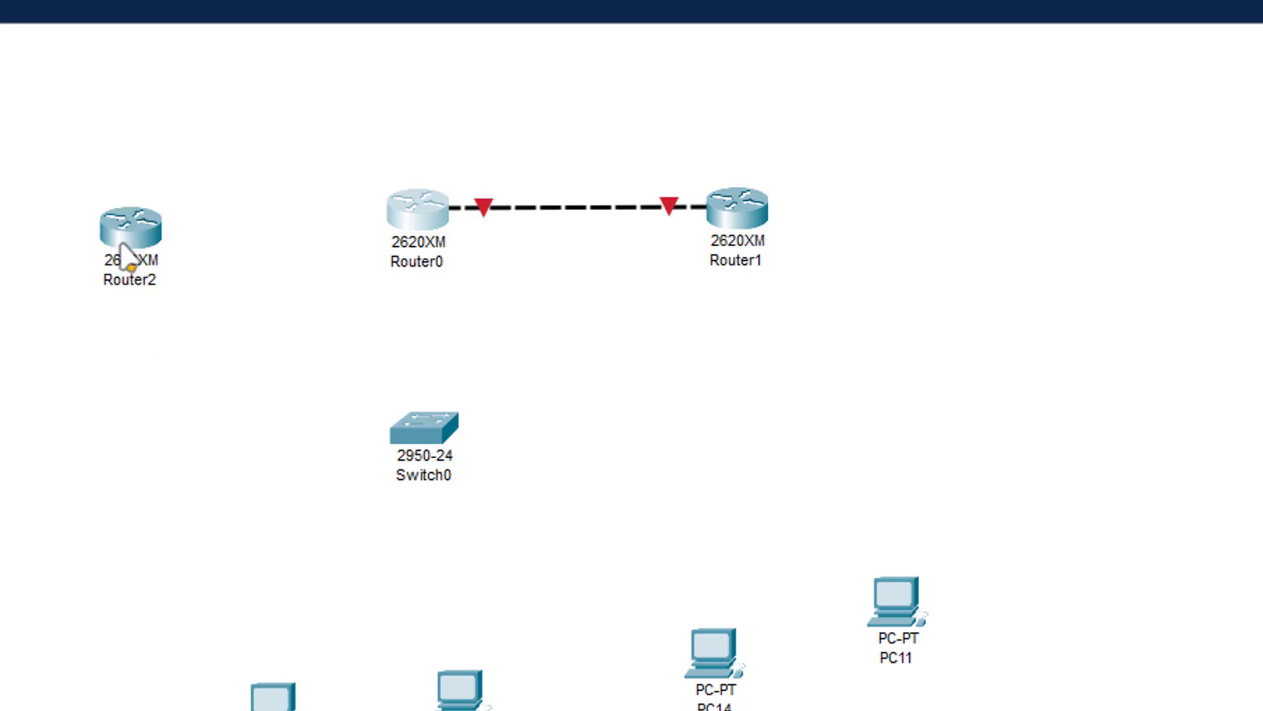
{"action": "left_click_drag", "start_coordinate": [116, 233], "coordinate": [115, 220]}
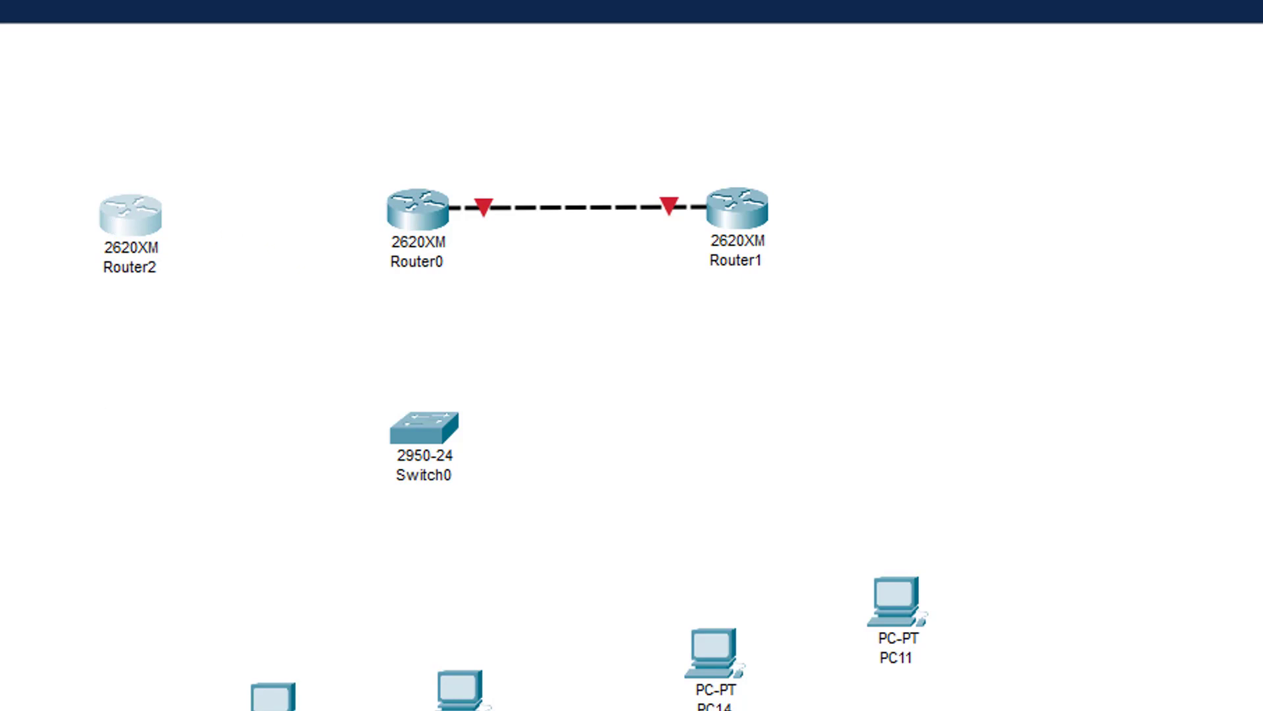
Try to cable Router2 to Router0 with the current cable, dismiss the attempt and return to the selection mode.
{"action": "left_click", "coordinate": [132, 217]}
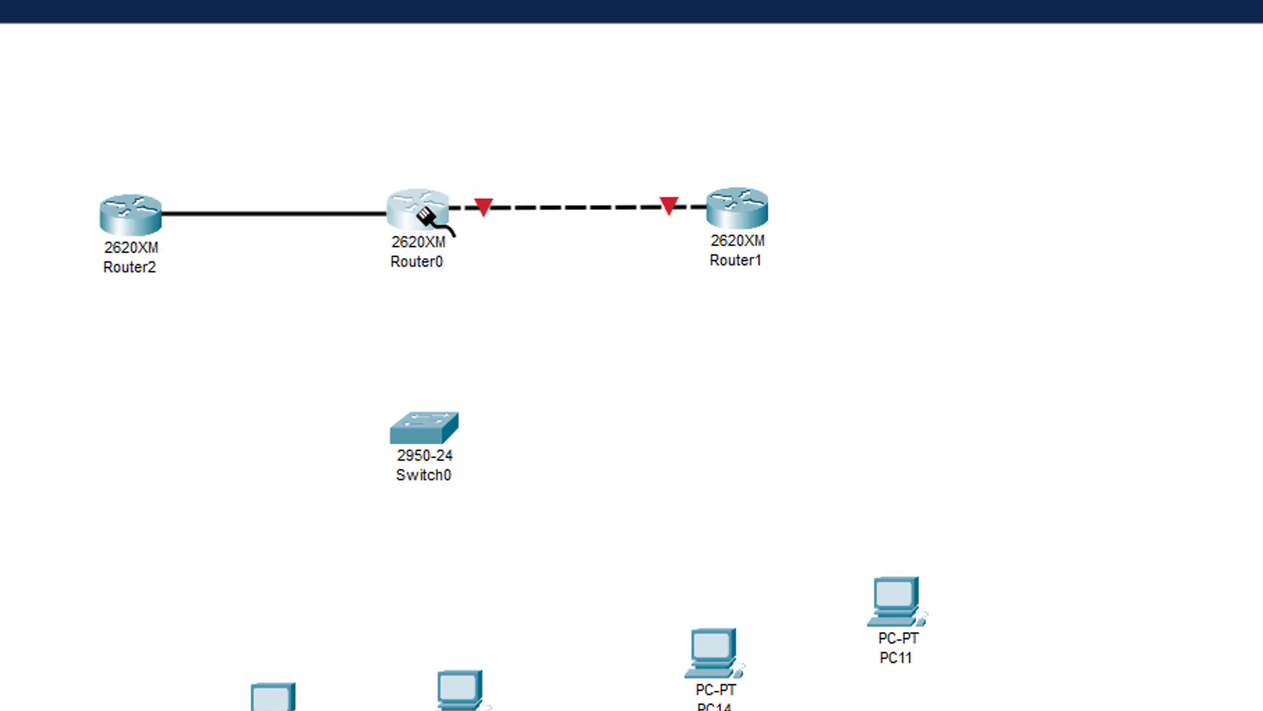
{"action": "left_click", "coordinate": [425, 217]}
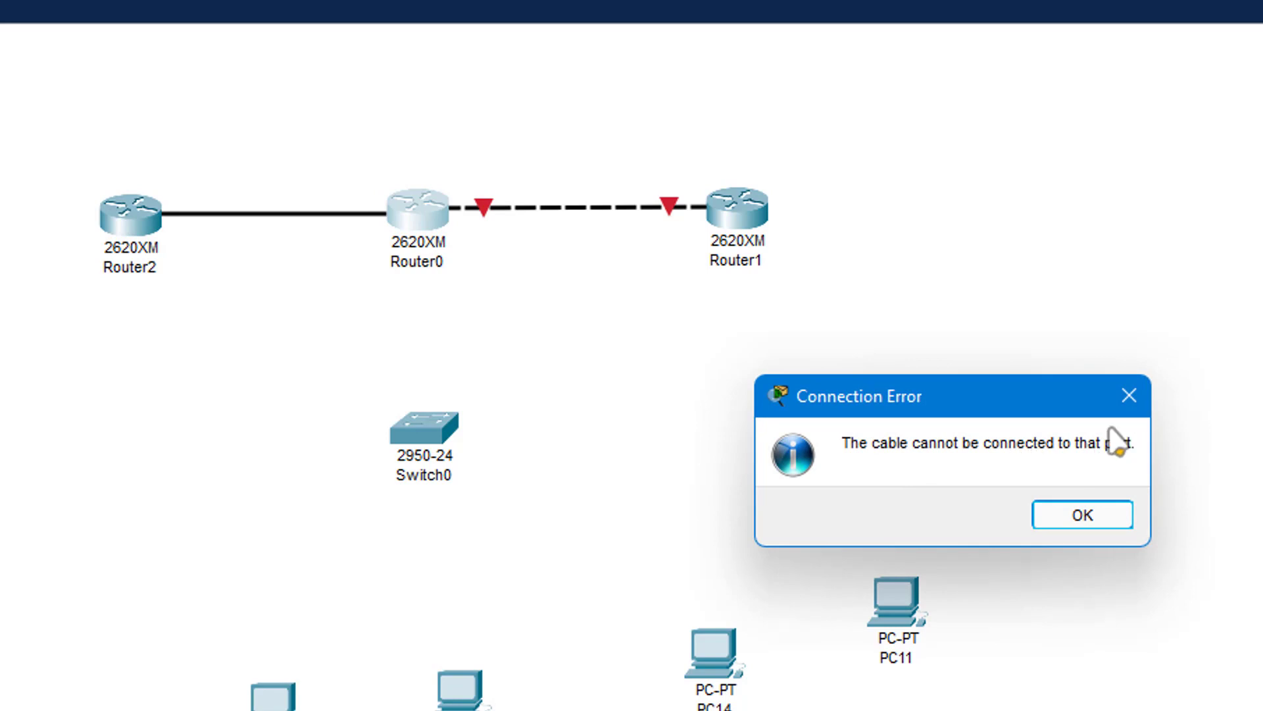
{"action": "left_click_drag", "start_coordinate": [1051, 403], "coordinate": [841, 333]}
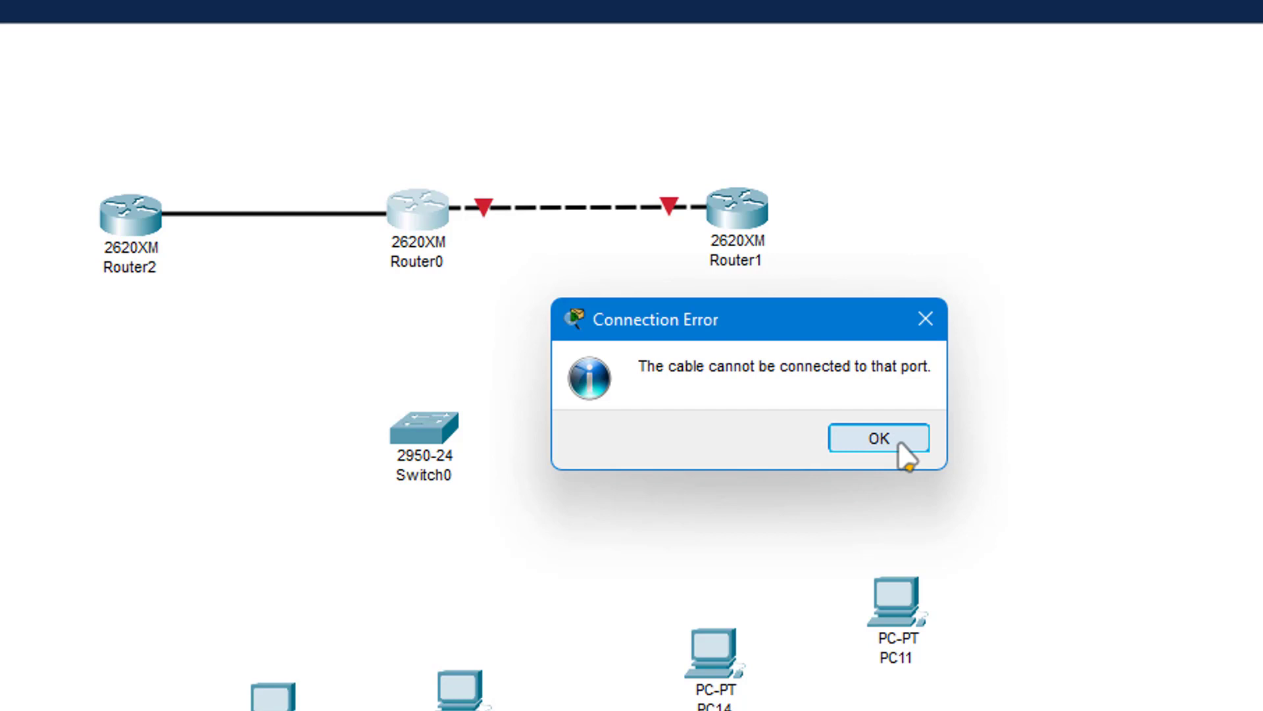
{"action": "left_click", "coordinate": [893, 442]}
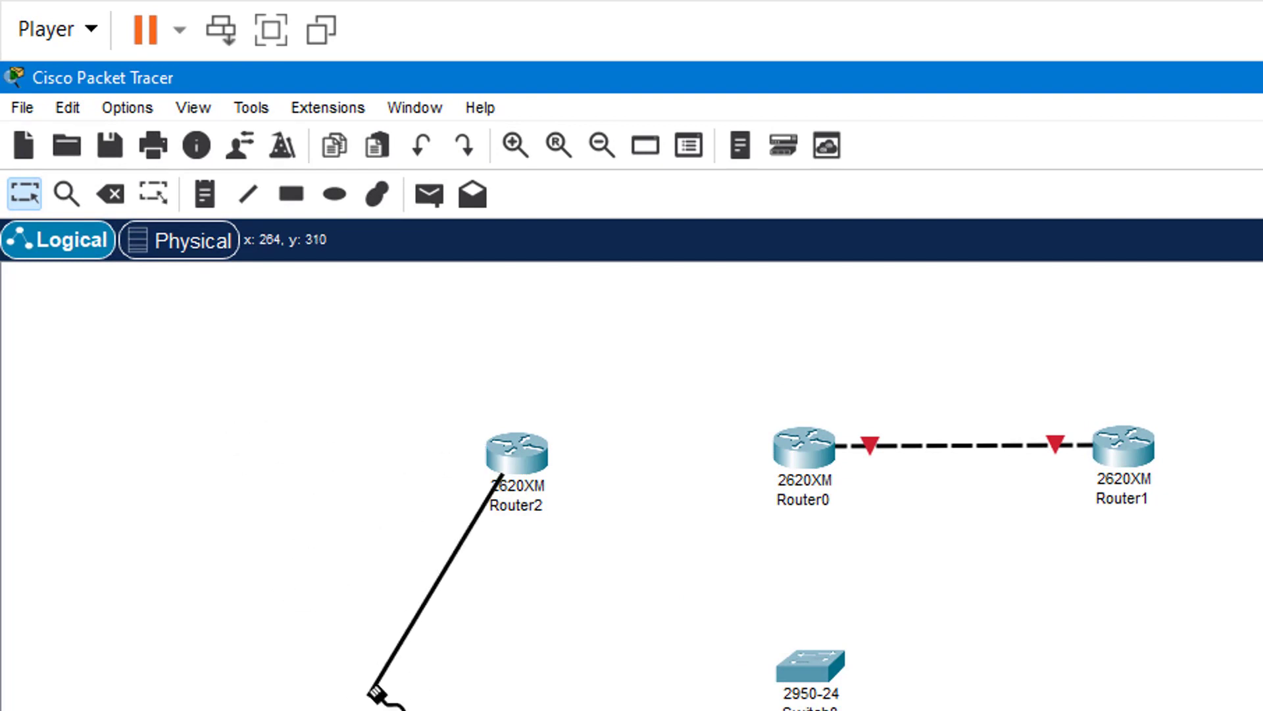
{"action": "left_click", "coordinate": [110, 195]}
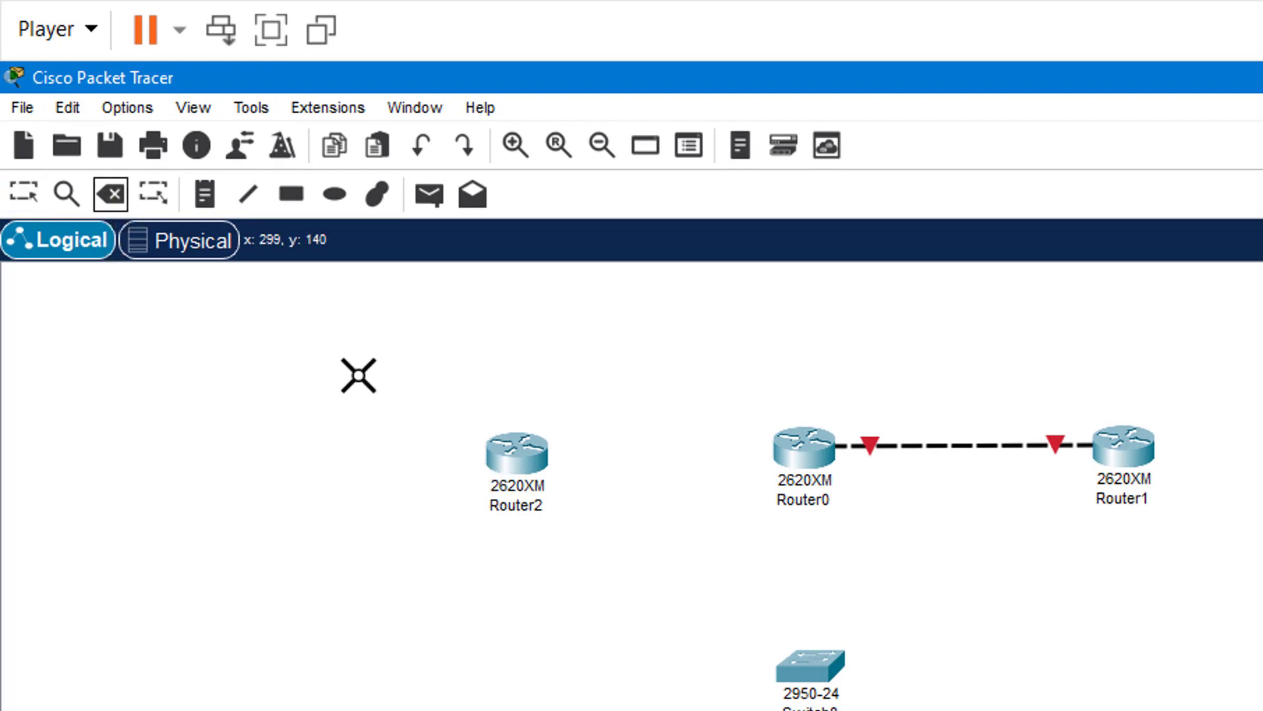
{"action": "left_click", "coordinate": [33, 201]}
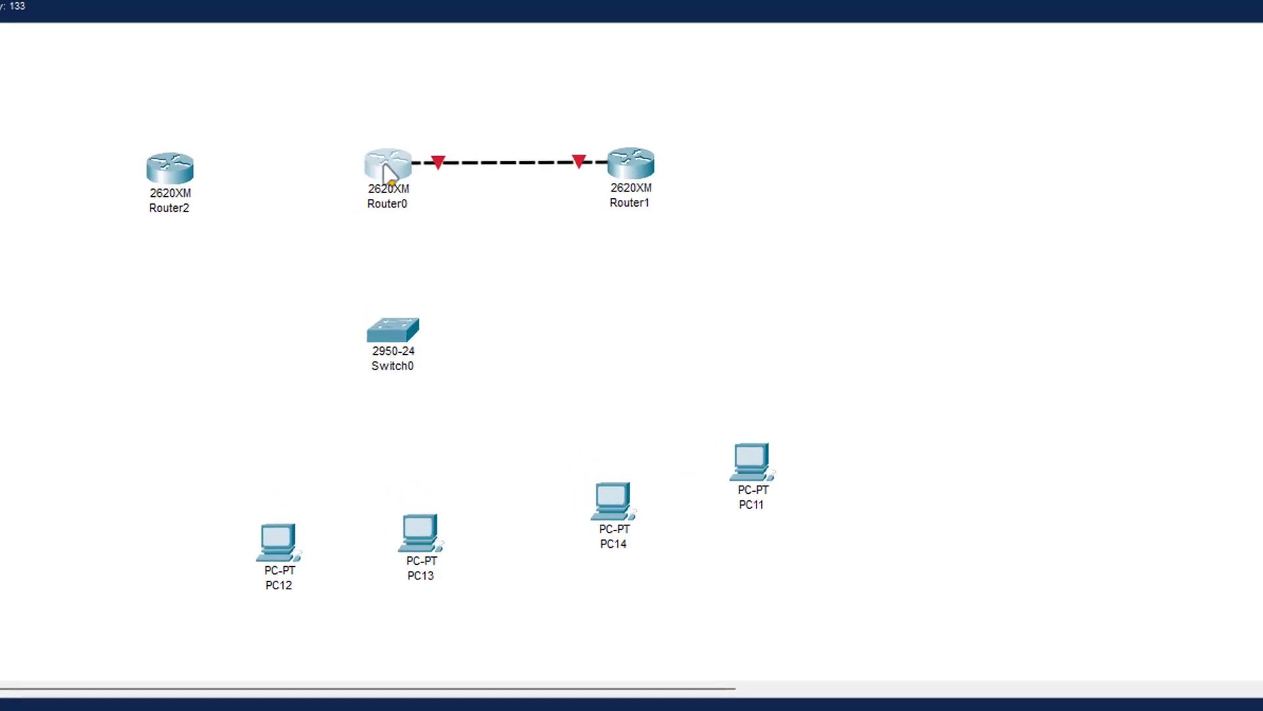
Reopen Router0's physical device view and install another WIC-1T module in the empty W1 slot.
{"action": "left_click", "coordinate": [379, 263]}
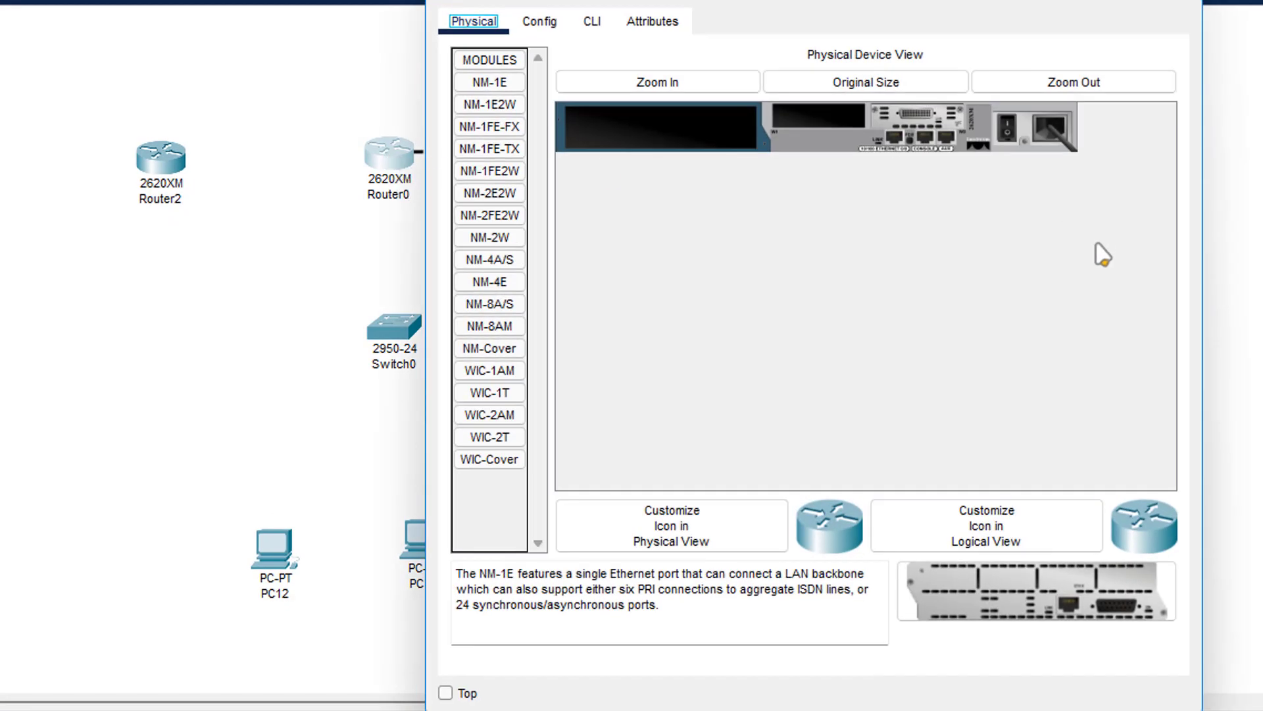
{"action": "left_click", "coordinate": [705, 88]}
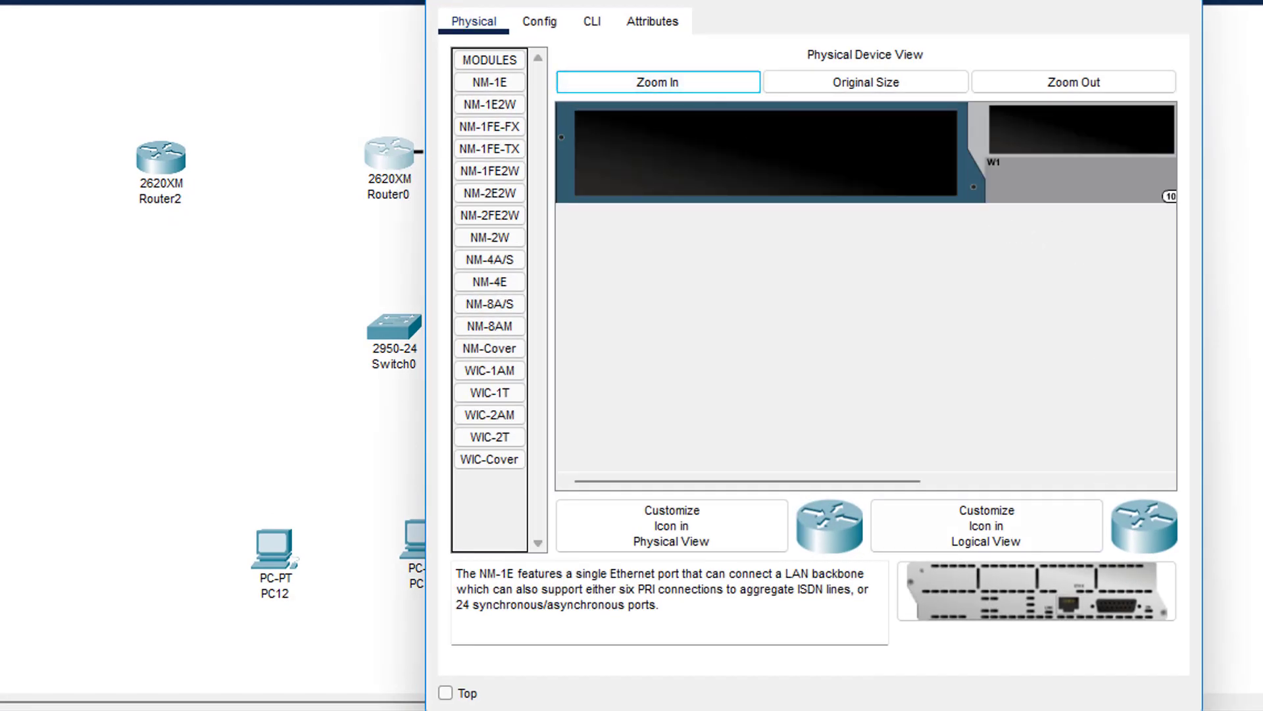
{"action": "left_click_drag", "start_coordinate": [1202, 303], "coordinate": [1262, 303]}
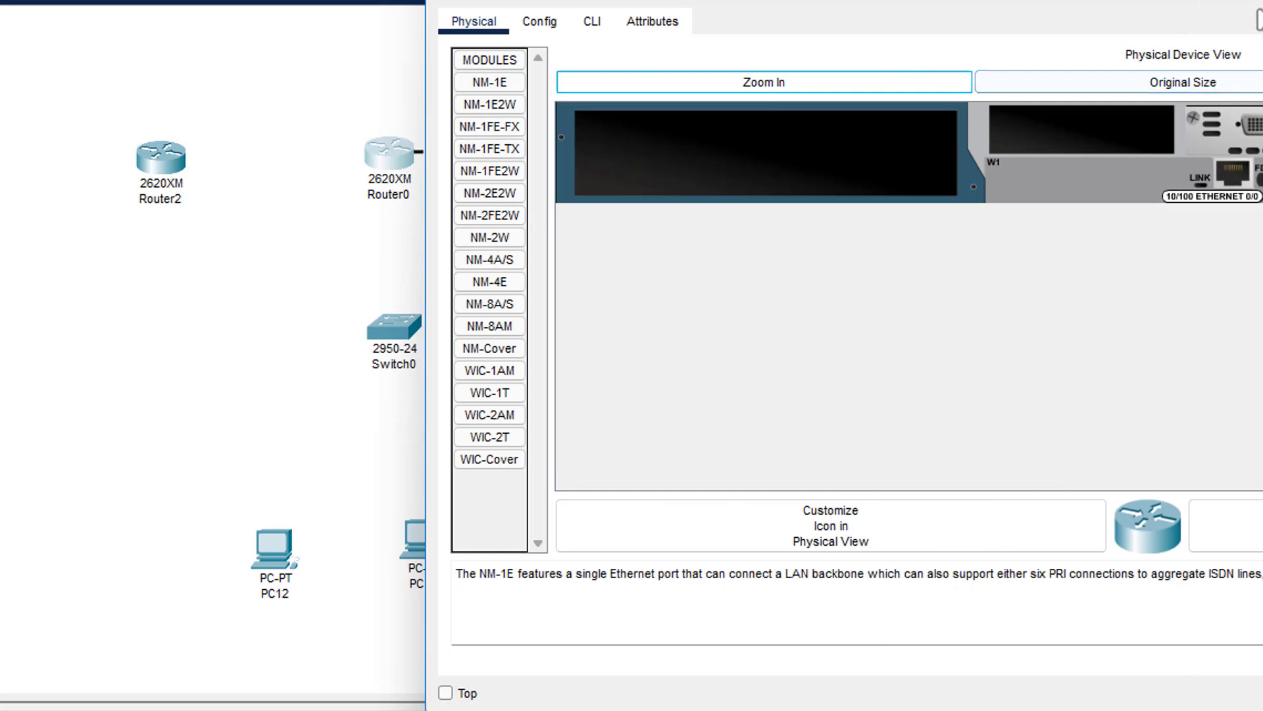
{"action": "left_click_drag", "start_coordinate": [1256, 1], "coordinate": [885, 78]}
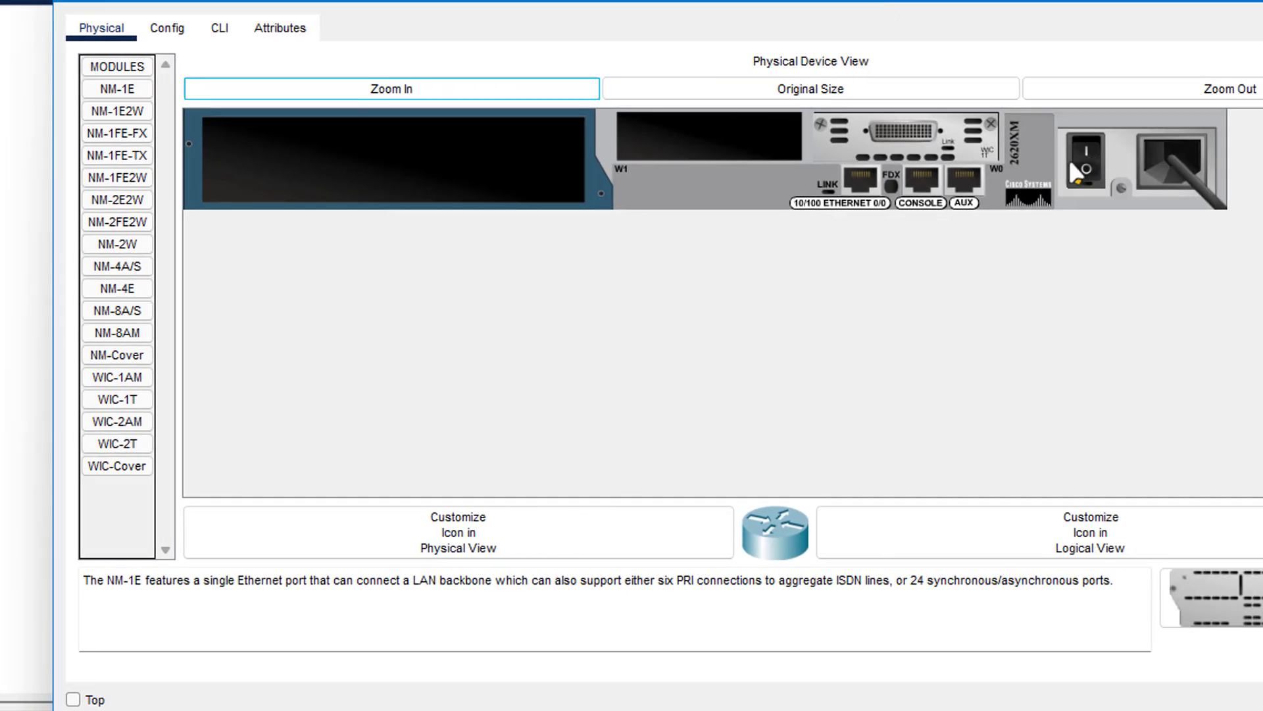
{"action": "left_click_drag", "start_coordinate": [861, 1], "coordinate": [820, 303]}
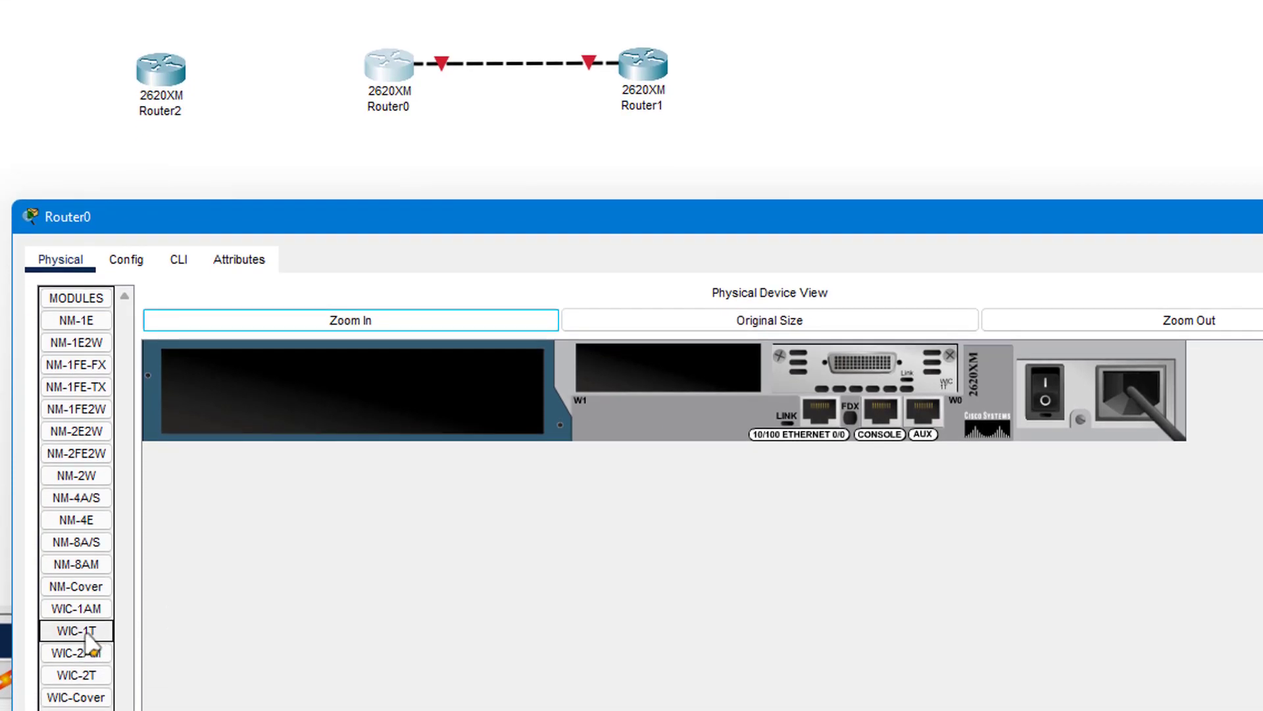
{"action": "left_click", "coordinate": [86, 632]}
{"action": "left_click_drag", "start_coordinate": [86, 632], "coordinate": [685, 403]}
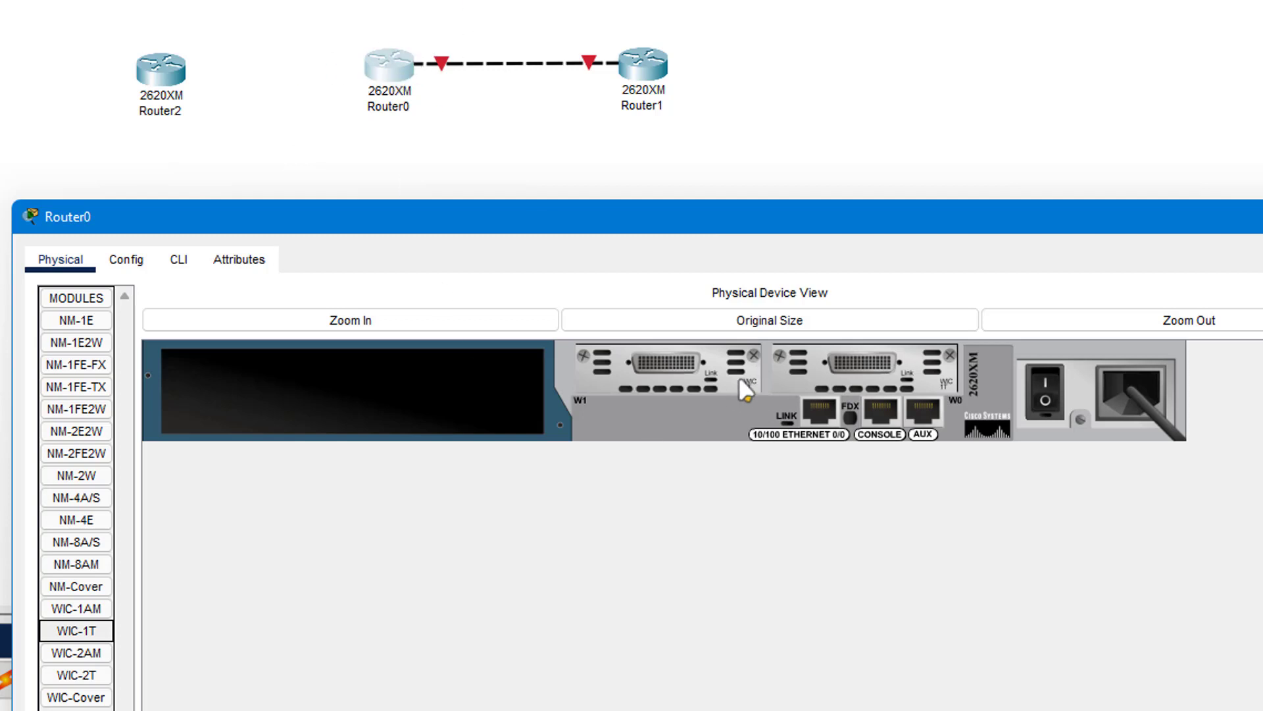
{"action": "left_click_drag", "start_coordinate": [832, 237], "coordinate": [969, 75]}
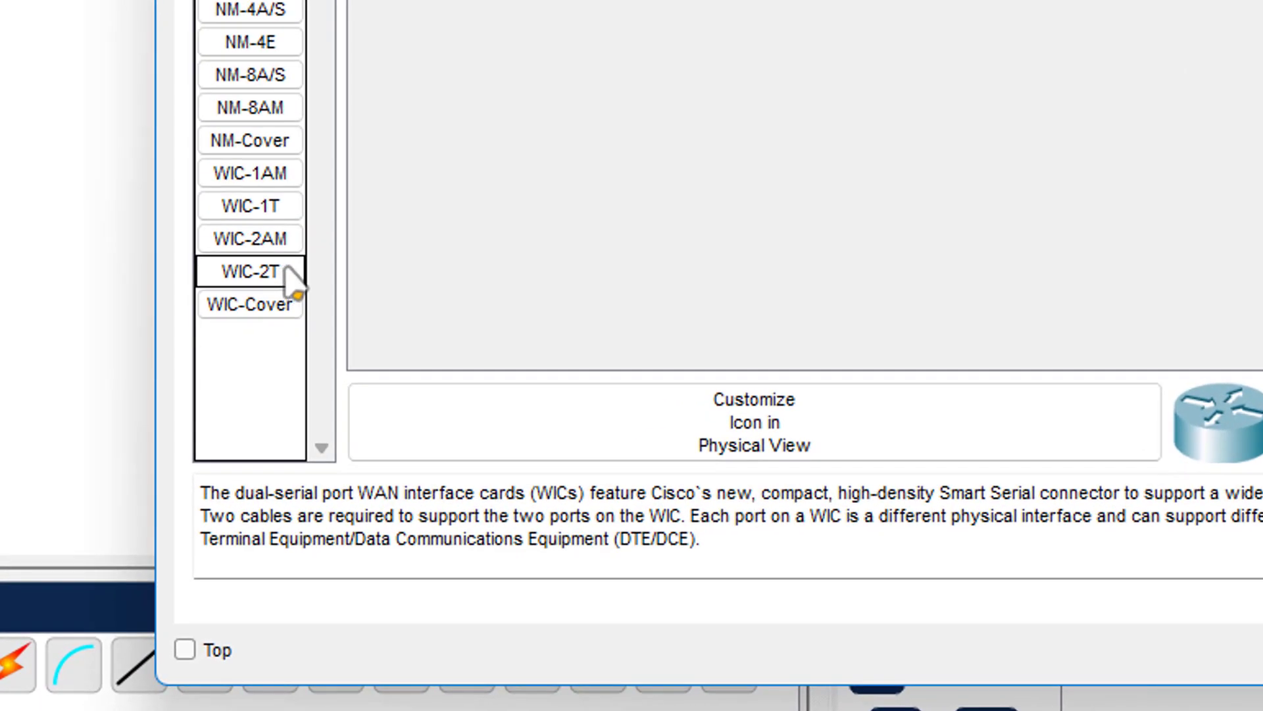
Review the description of the WIC-2T module and close Router0's device window.
{"action": "left_click_drag", "start_coordinate": [276, 276], "coordinate": [1262, 0]}
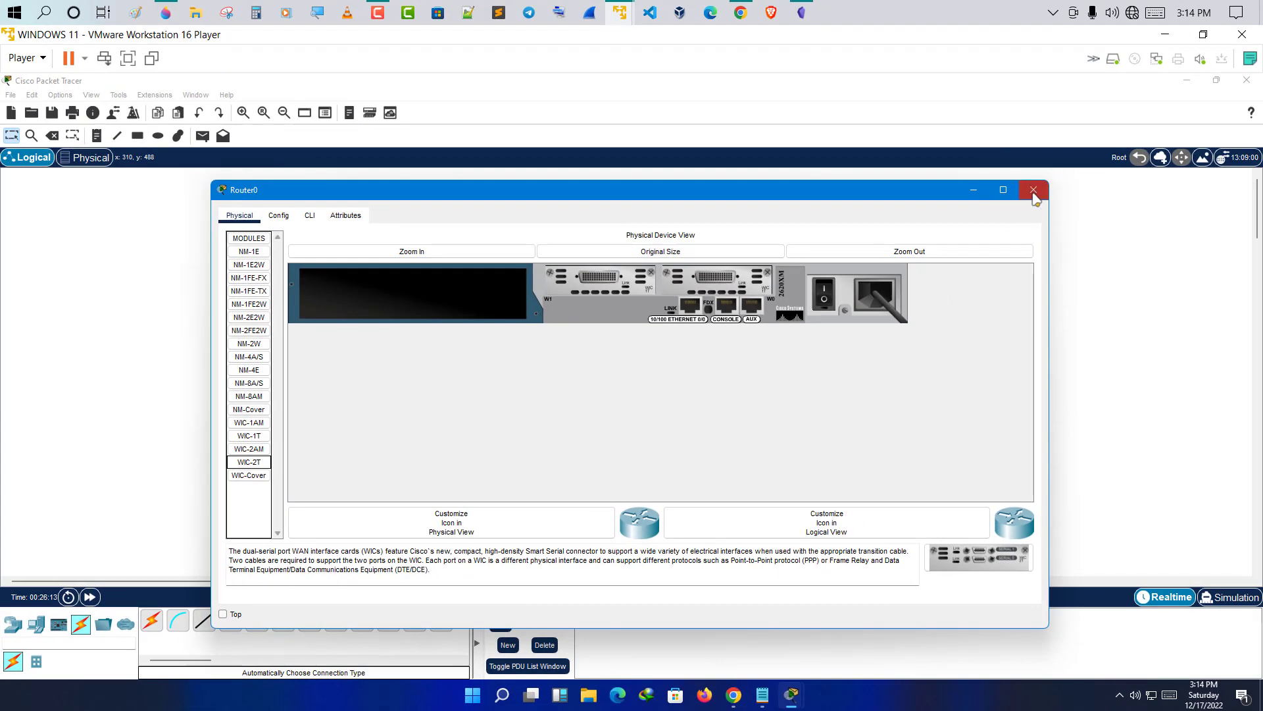
{"action": "left_click", "coordinate": [1033, 195]}
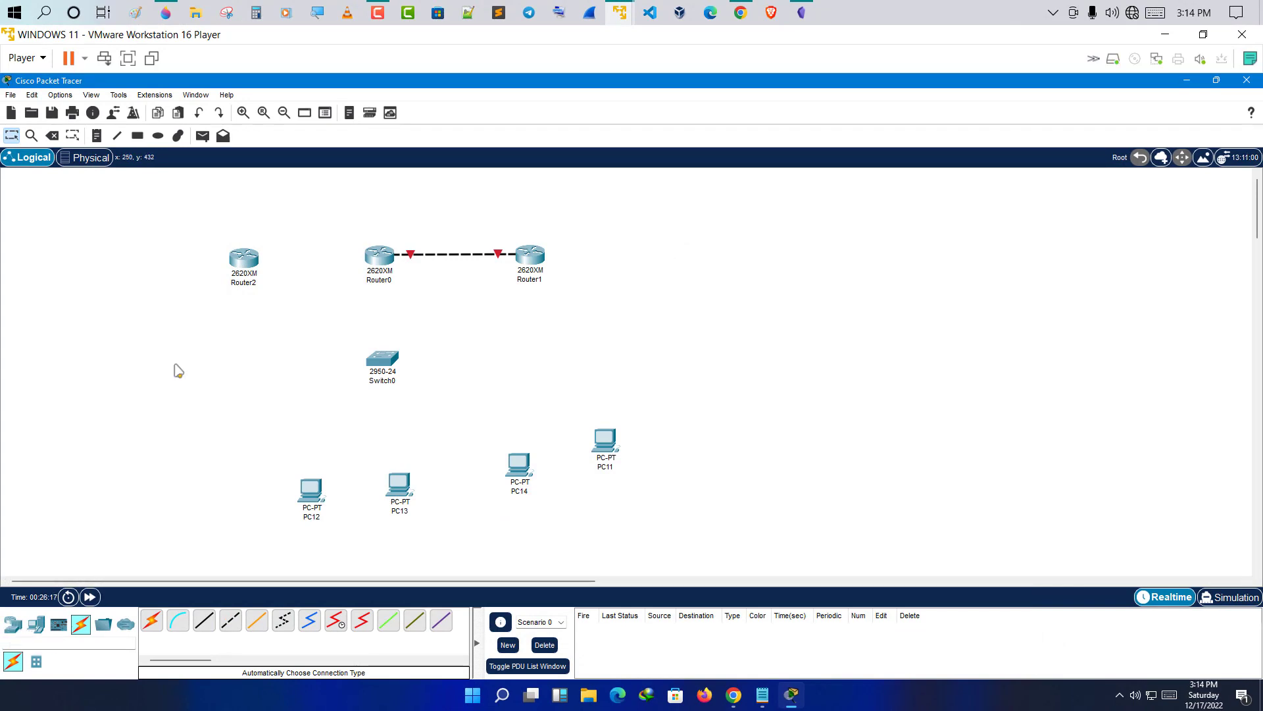
Delete Router1 and Router2 from the workspace, and nudge Router0 so it sits directly above Switch0.
{"action": "left_click", "coordinate": [55, 135]}
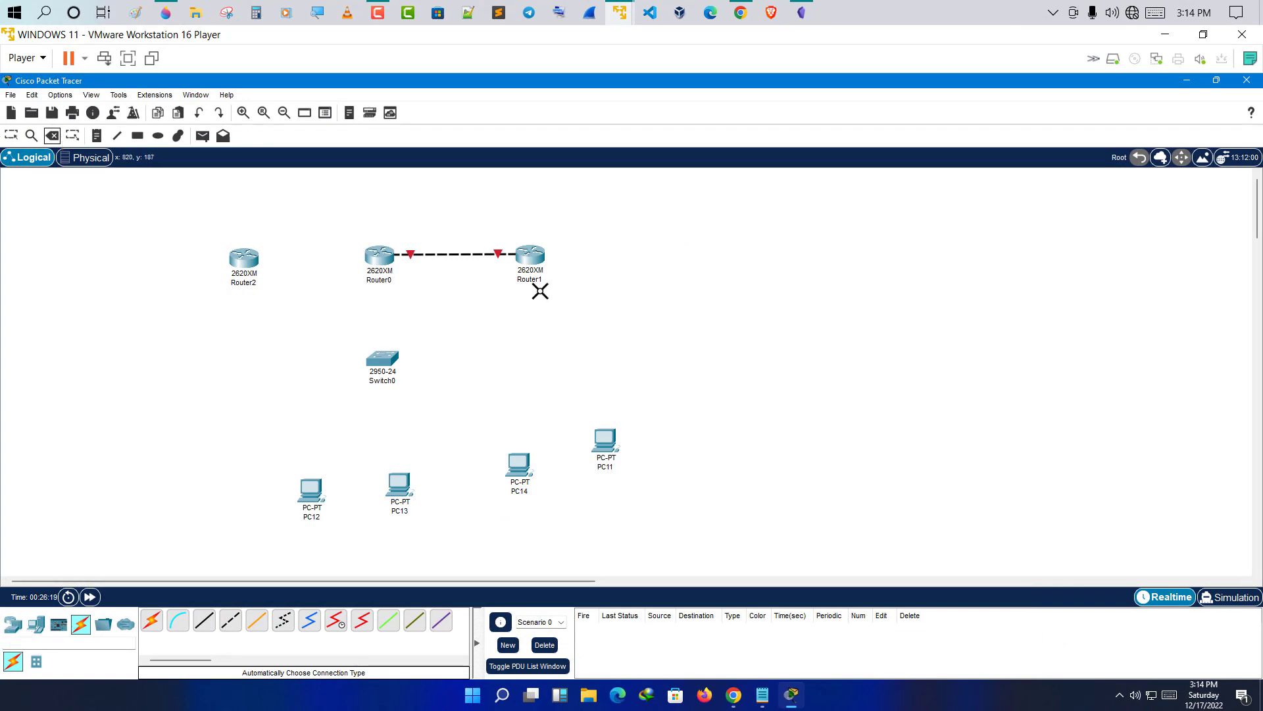
{"action": "left_click", "coordinate": [533, 271]}
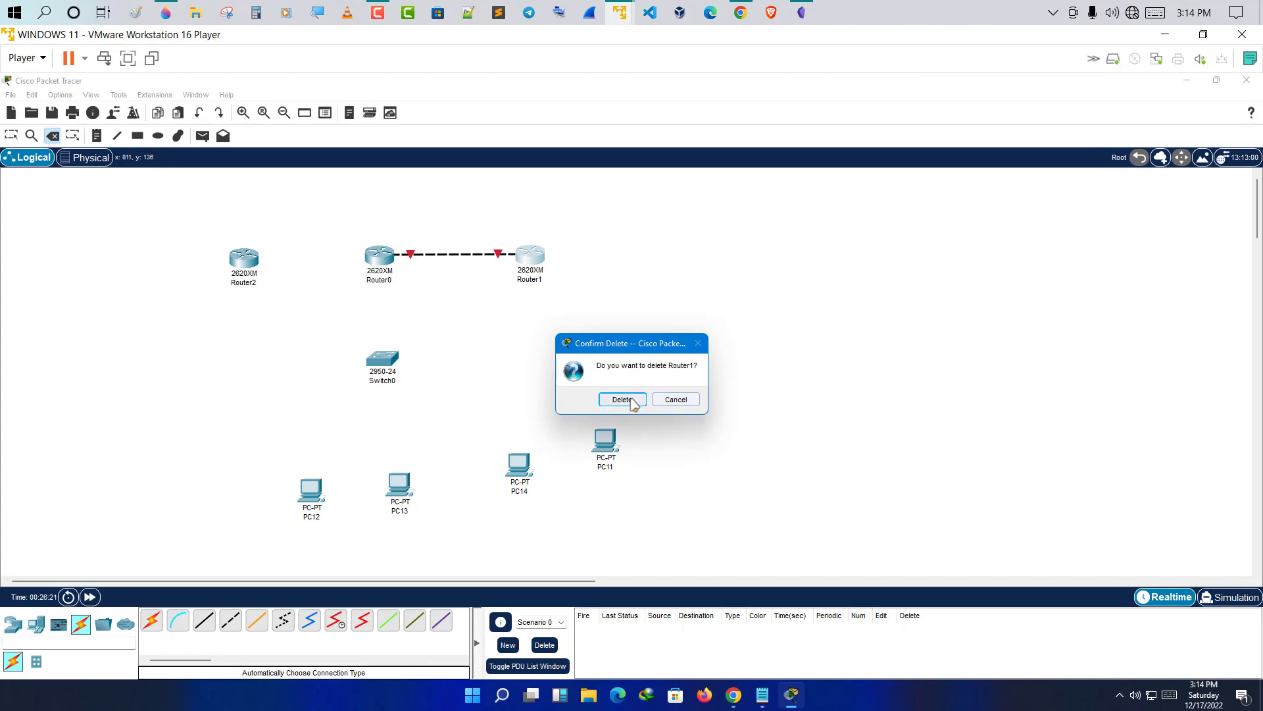
{"action": "left_click", "coordinate": [622, 400]}
{"action": "left_click", "coordinate": [244, 258]}
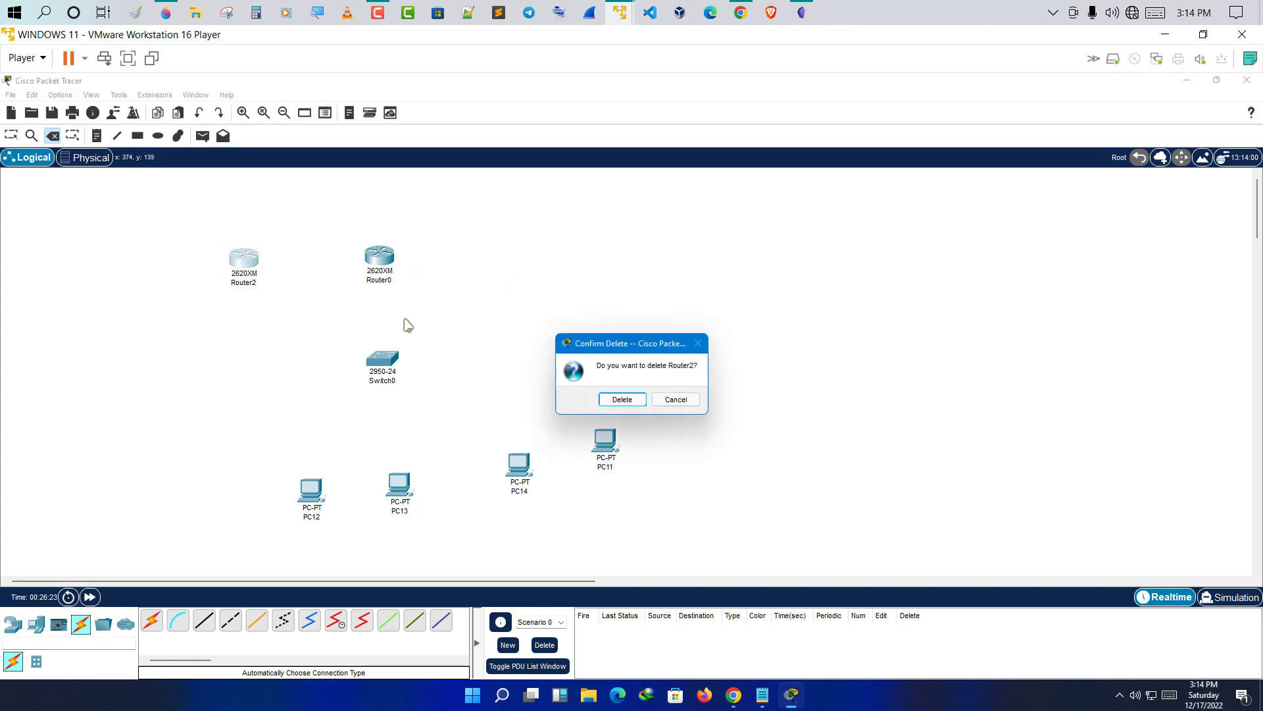
{"action": "left_click", "coordinate": [622, 399]}
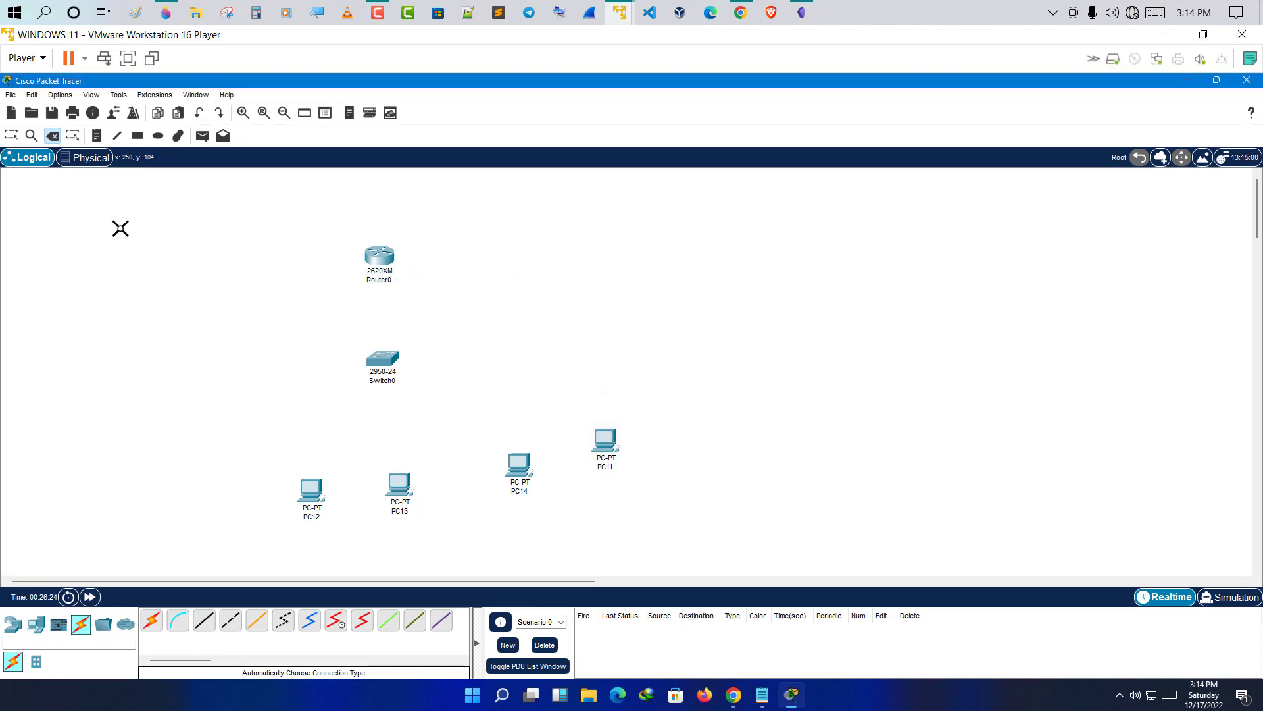
{"action": "left_click", "coordinate": [12, 136]}
{"action": "mouse_move", "coordinate": [387, 262]}
{"action": "left_mouse_down"}
{"action": "mouse_move", "coordinate": [396, 269]}
{"action": "mouse_move", "coordinate": [391, 256]}
{"action": "left_mouse_up"}
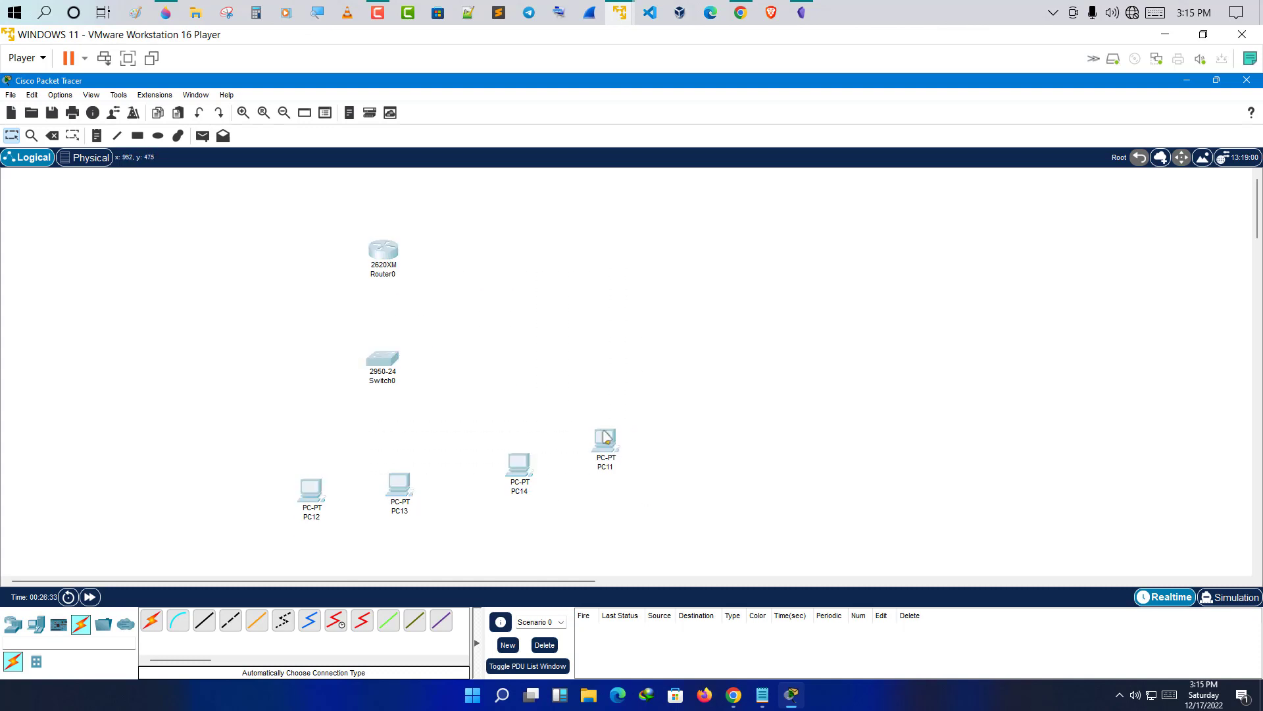
Reopen Router0's physical device view in an enlarged window and switch the router's power back on.
{"action": "left_click", "coordinate": [382, 256]}
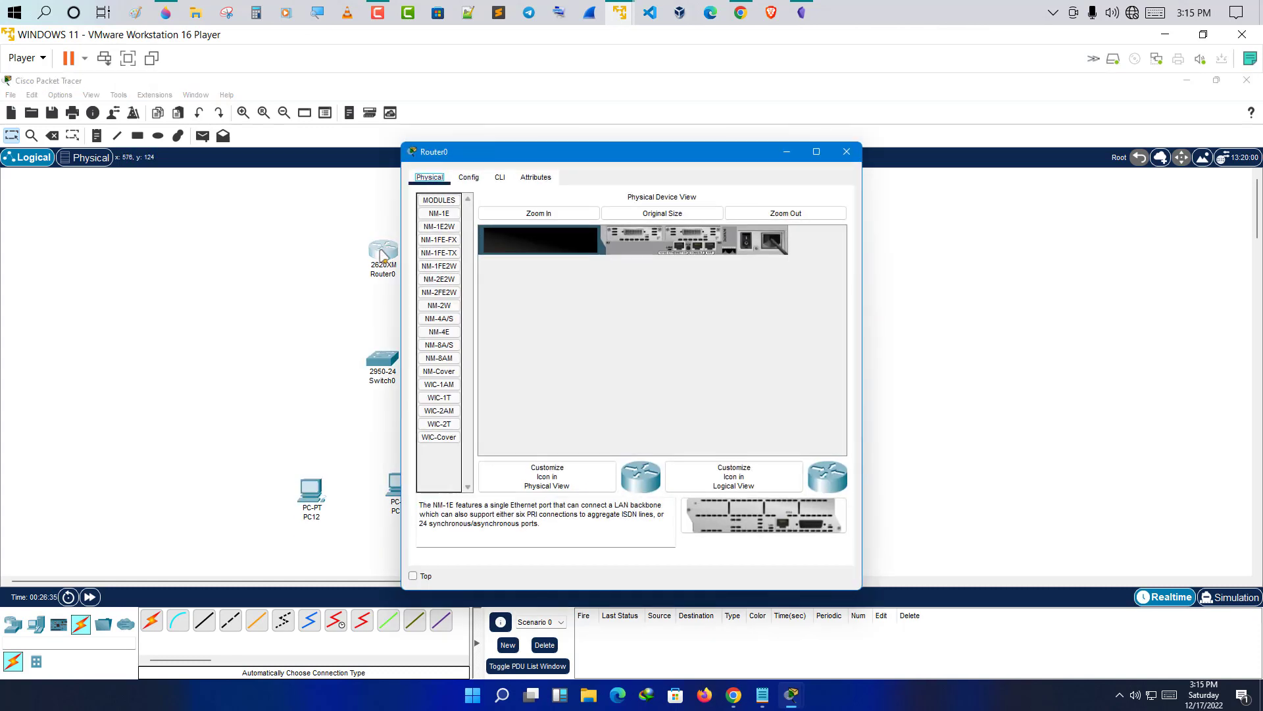
{"action": "left_click_drag", "start_coordinate": [530, 162], "coordinate": [370, 183]}
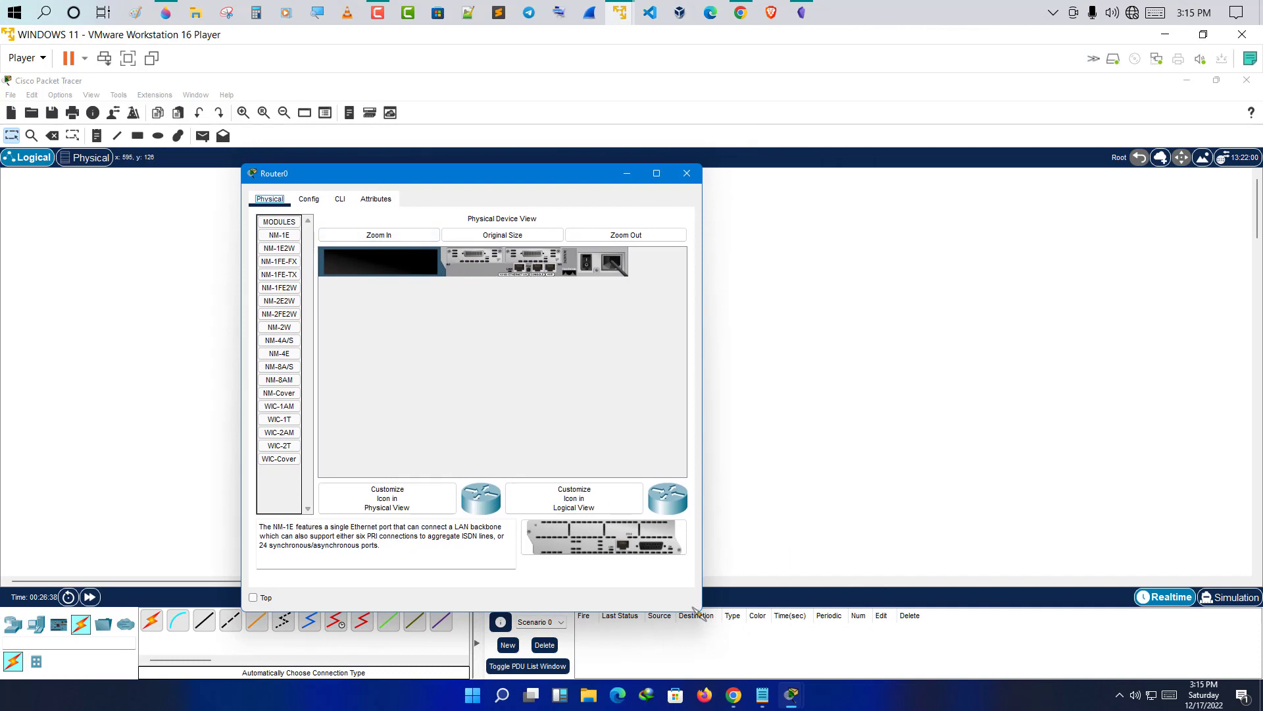
{"action": "left_click_drag", "start_coordinate": [699, 612], "coordinate": [1041, 611]}
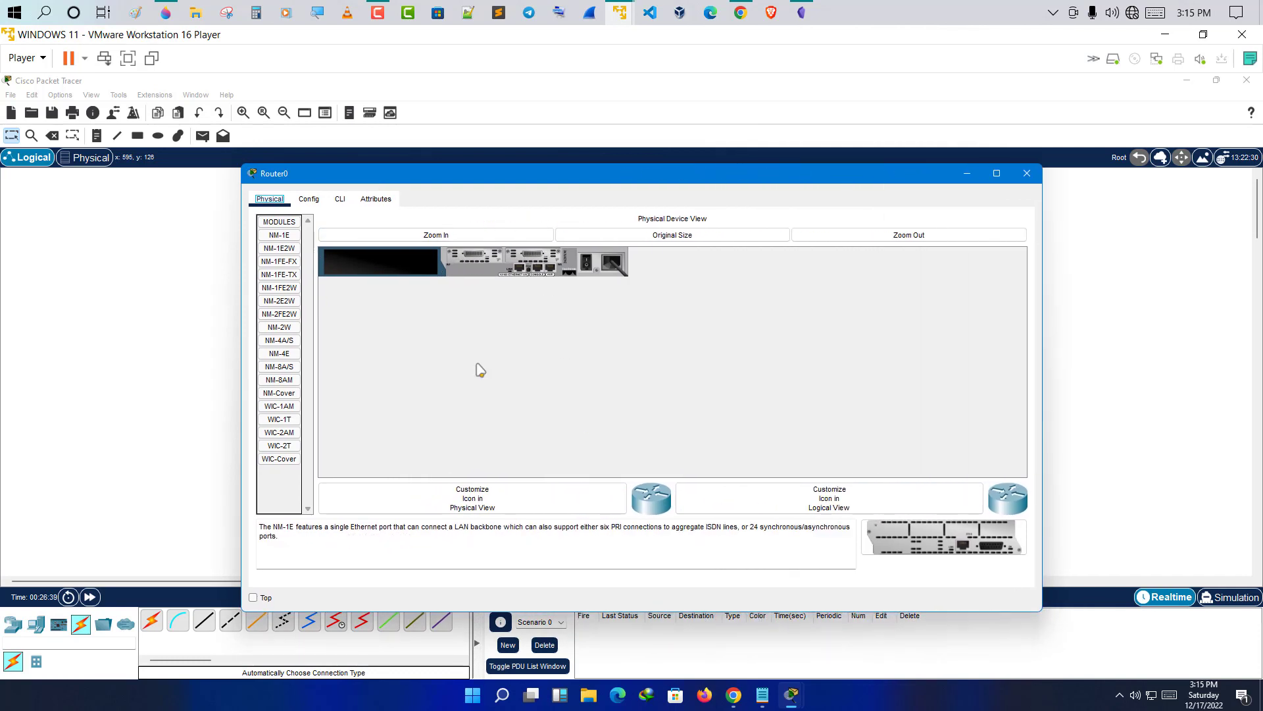
{"action": "left_click", "coordinate": [451, 235]}
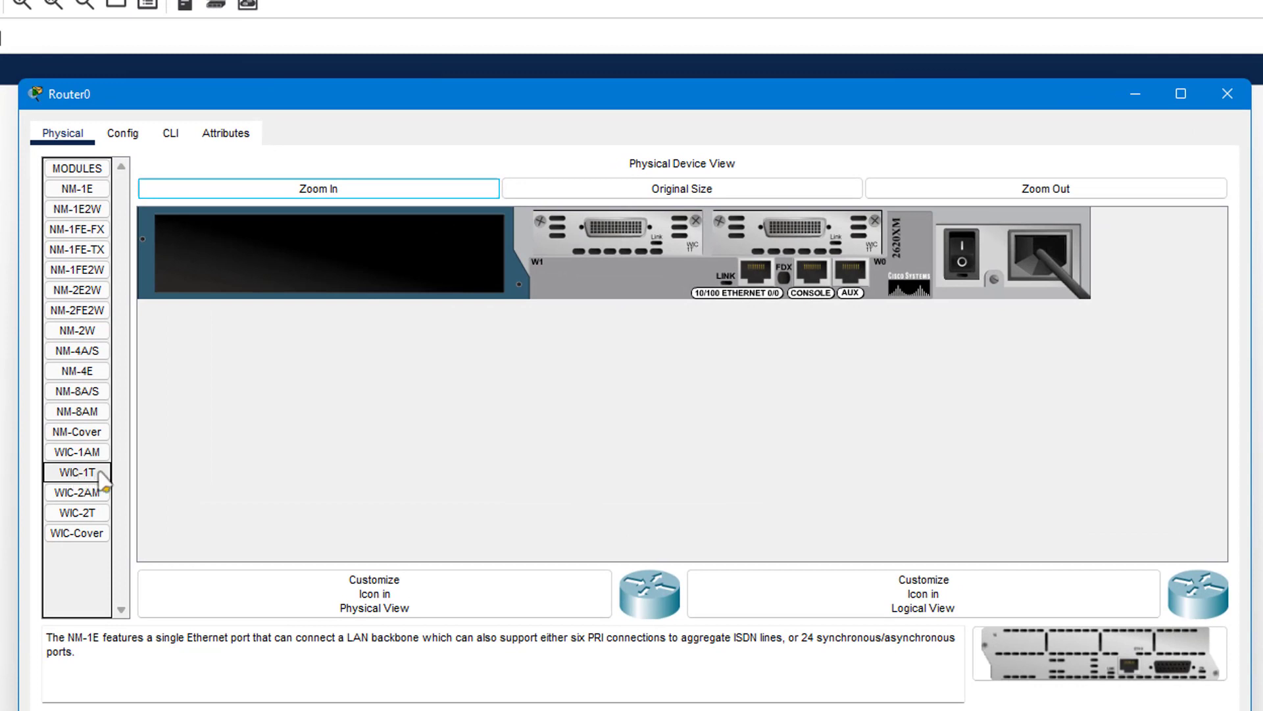
{"action": "left_click_drag", "start_coordinate": [102, 487], "coordinate": [525, 318]}
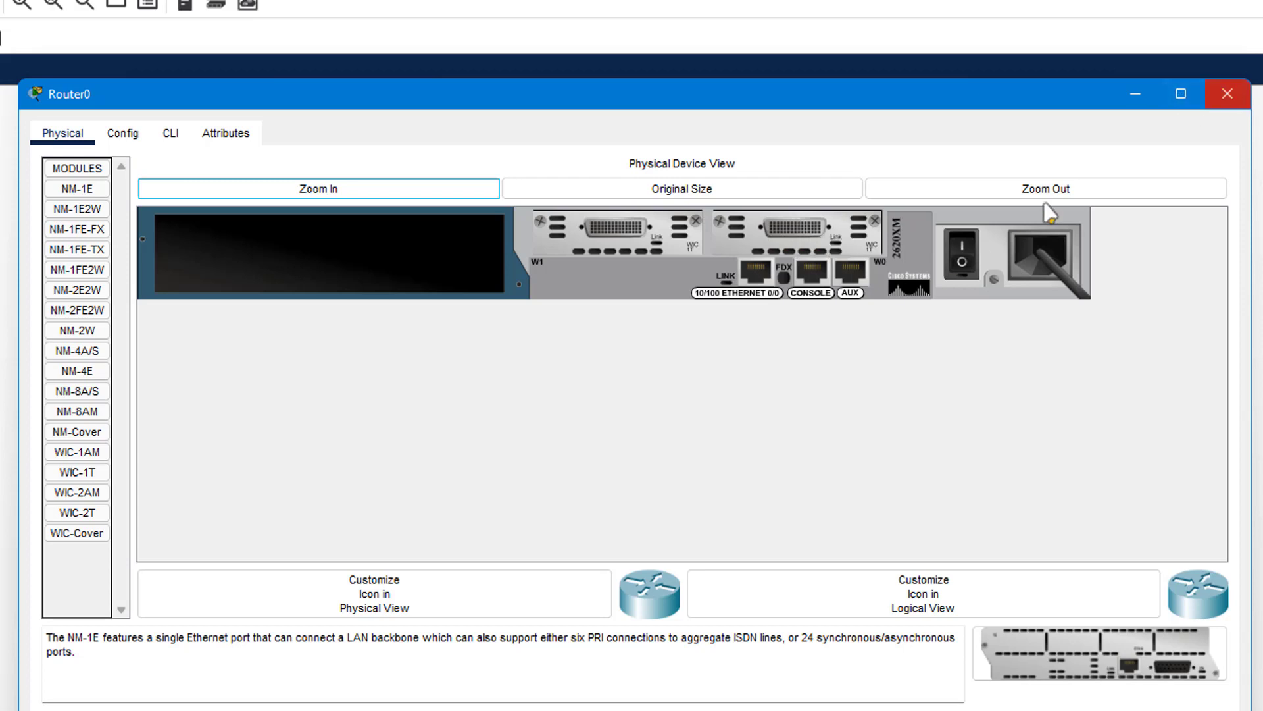
{"action": "left_click", "coordinate": [962, 253]}
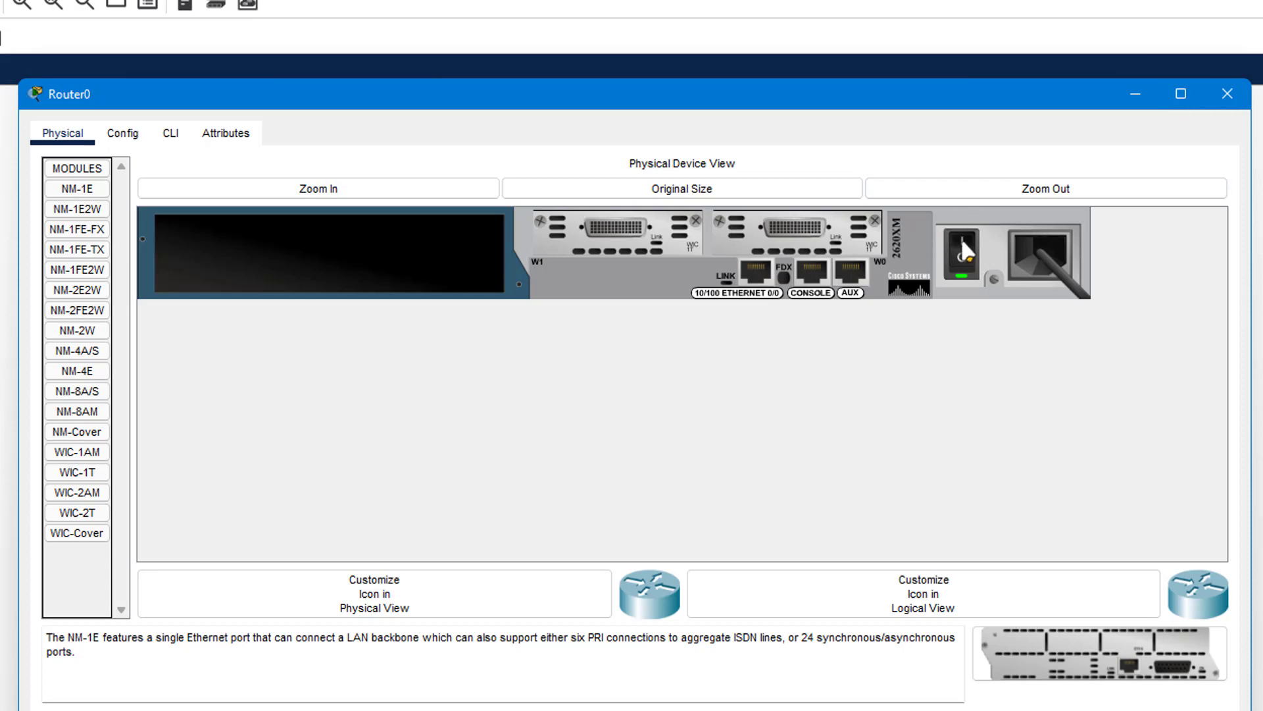
Examine the FastEthernet and low-speed serial interface lines in Router0's CLI boot output, and close its window.
{"action": "left_click", "coordinate": [173, 135]}
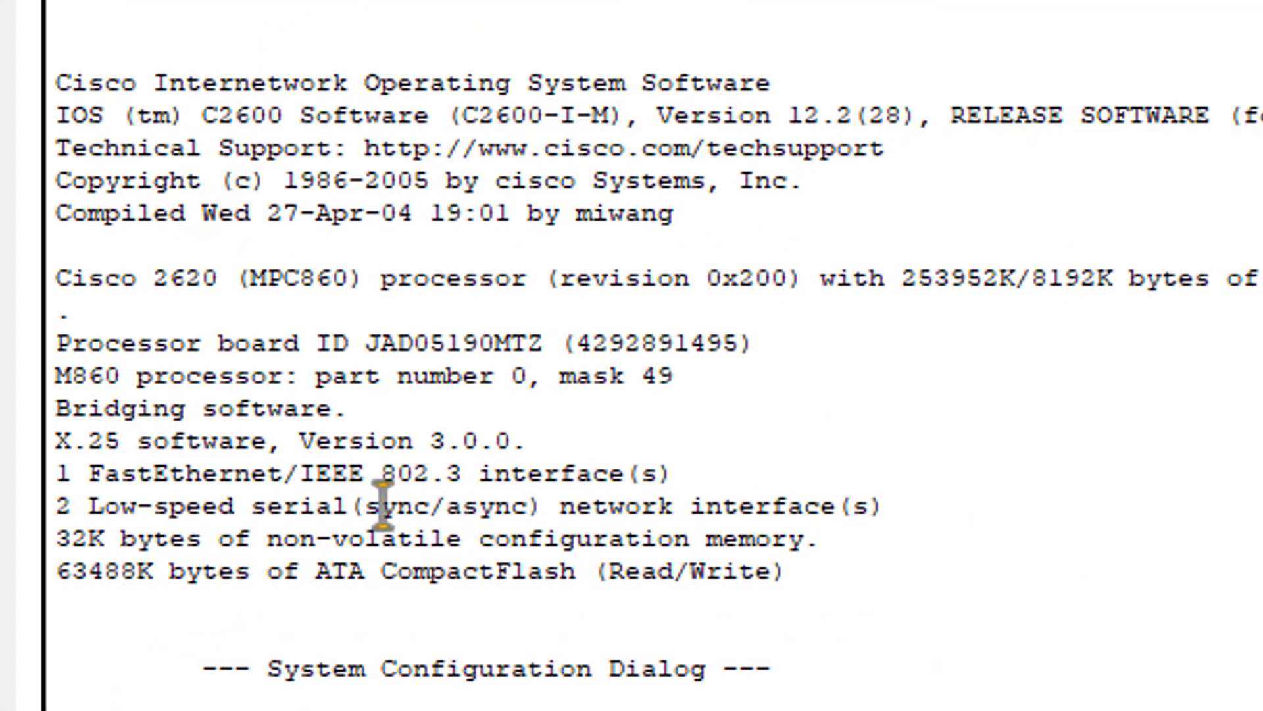
{"action": "left_click_drag", "start_coordinate": [70, 504], "coordinate": [353, 522]}
{"action": "left_click", "coordinate": [341, 522]}
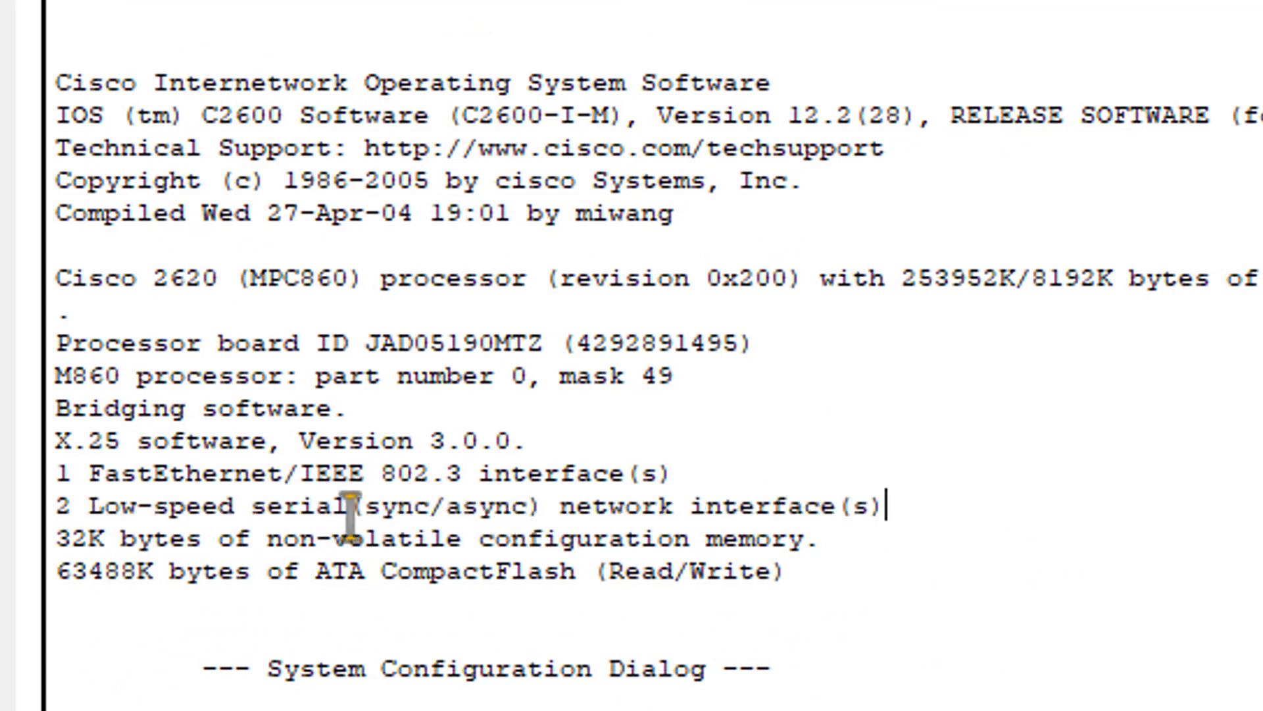
{"action": "double_click", "coordinate": [339, 520]}
{"action": "left_click_drag", "start_coordinate": [143, 510], "coordinate": [56, 513]}
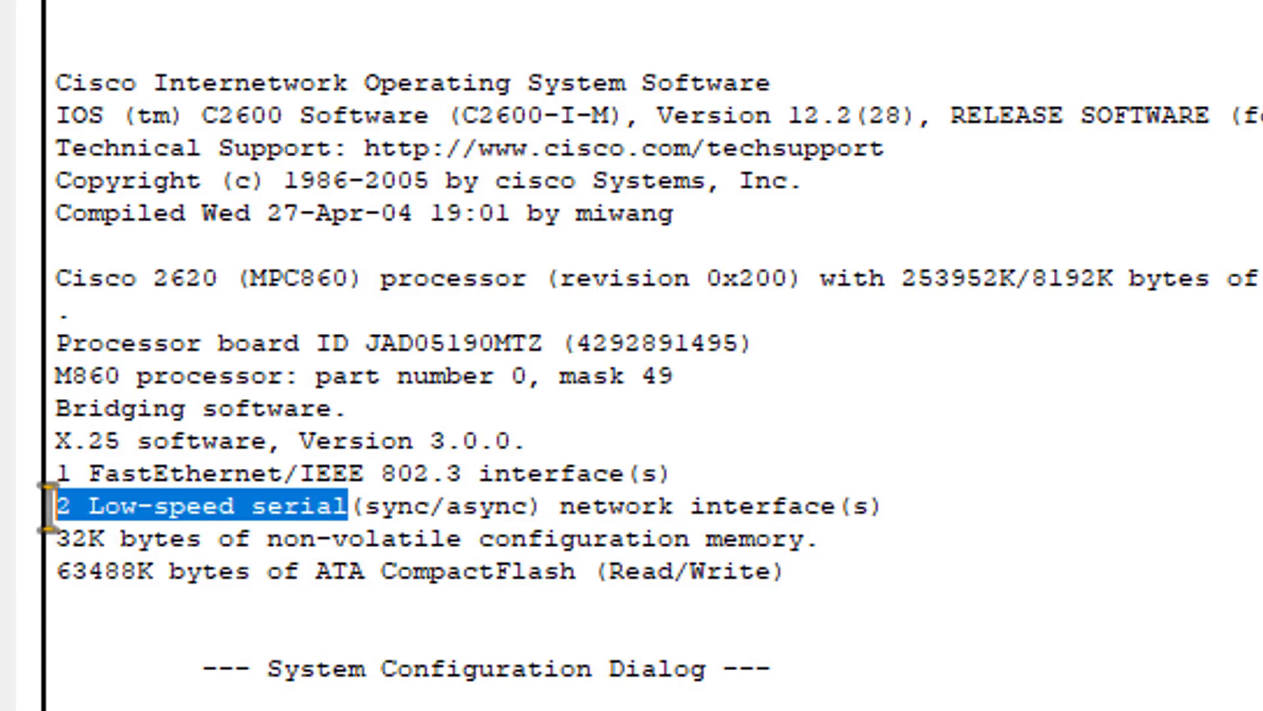
{"action": "left_click", "coordinate": [271, 506]}
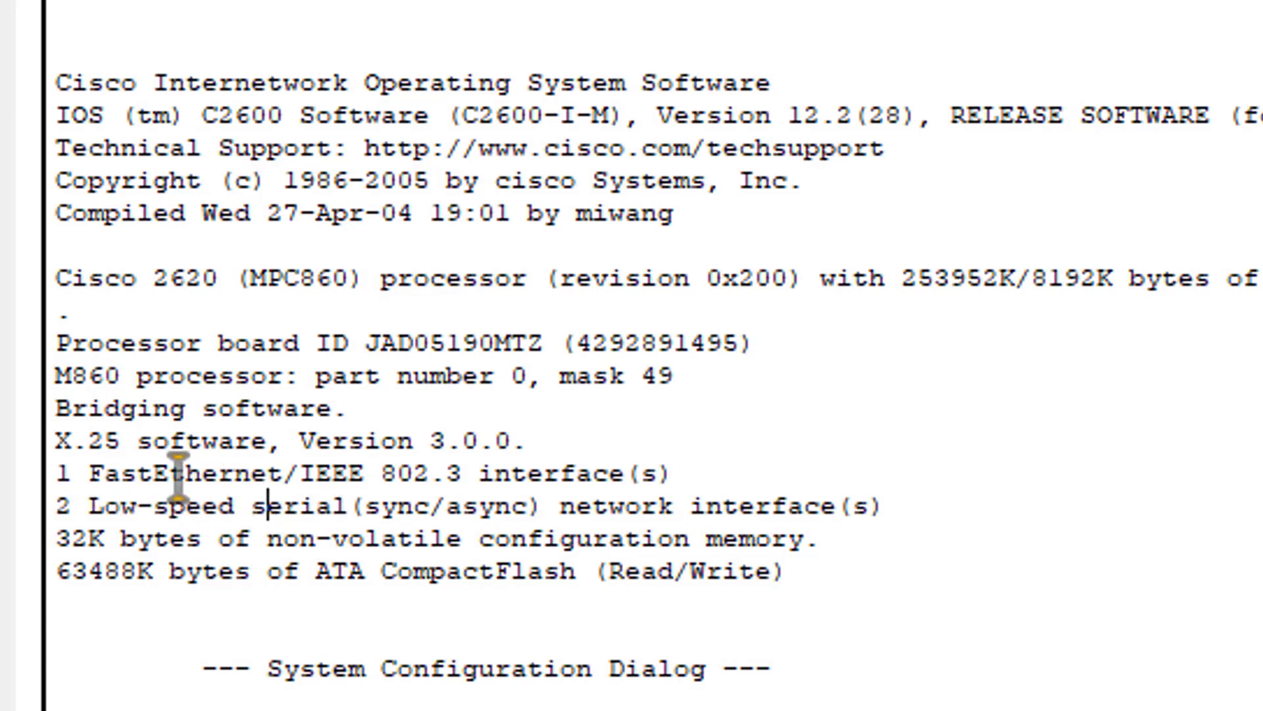
{"action": "left_click_drag", "start_coordinate": [71, 473], "coordinate": [250, 473]}
{"action": "left_click", "coordinate": [238, 472]}
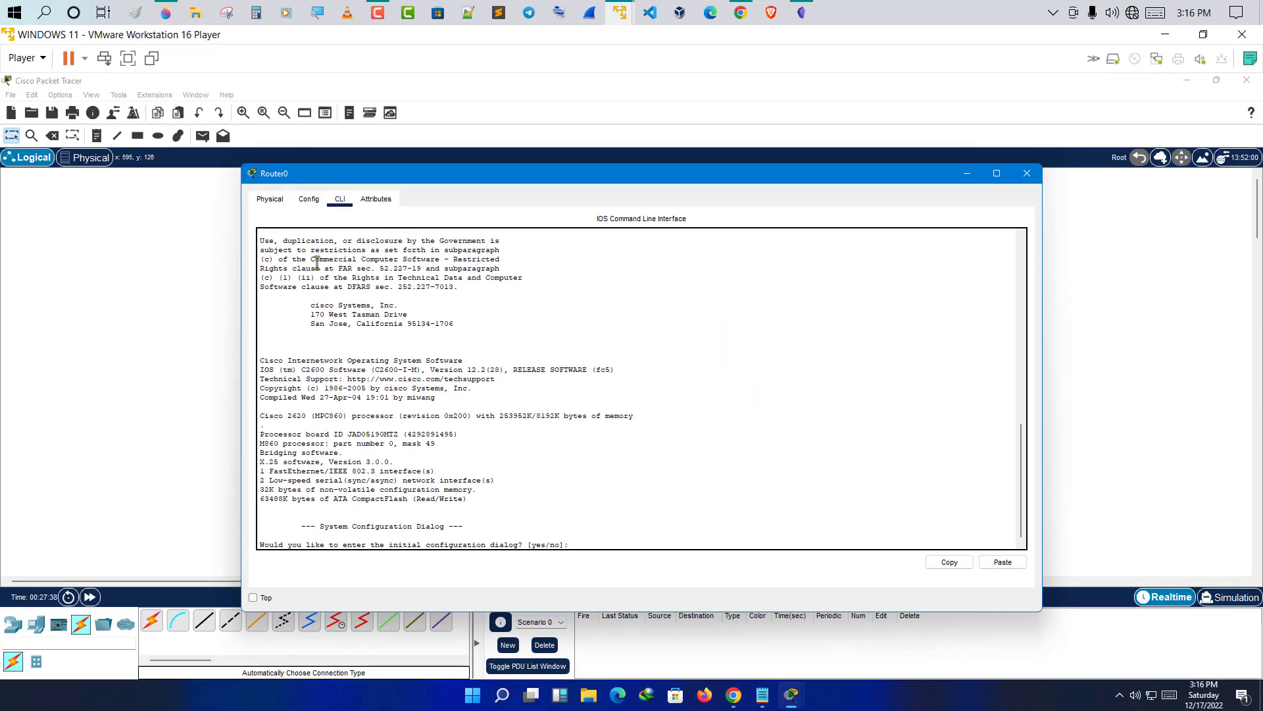
{"action": "left_click", "coordinate": [1027, 173]}
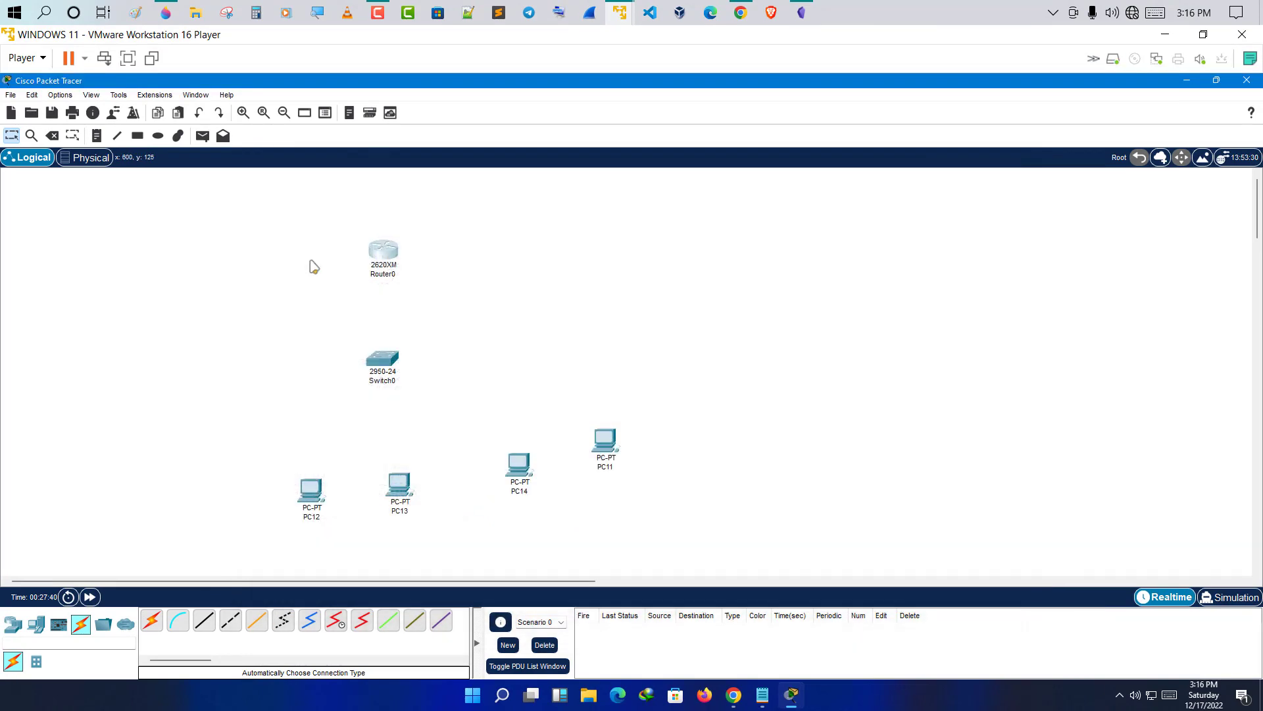
Open the preferences and enable Always Show Port Labels in Logical Workspace.
{"action": "left_click", "coordinate": [92, 95]}
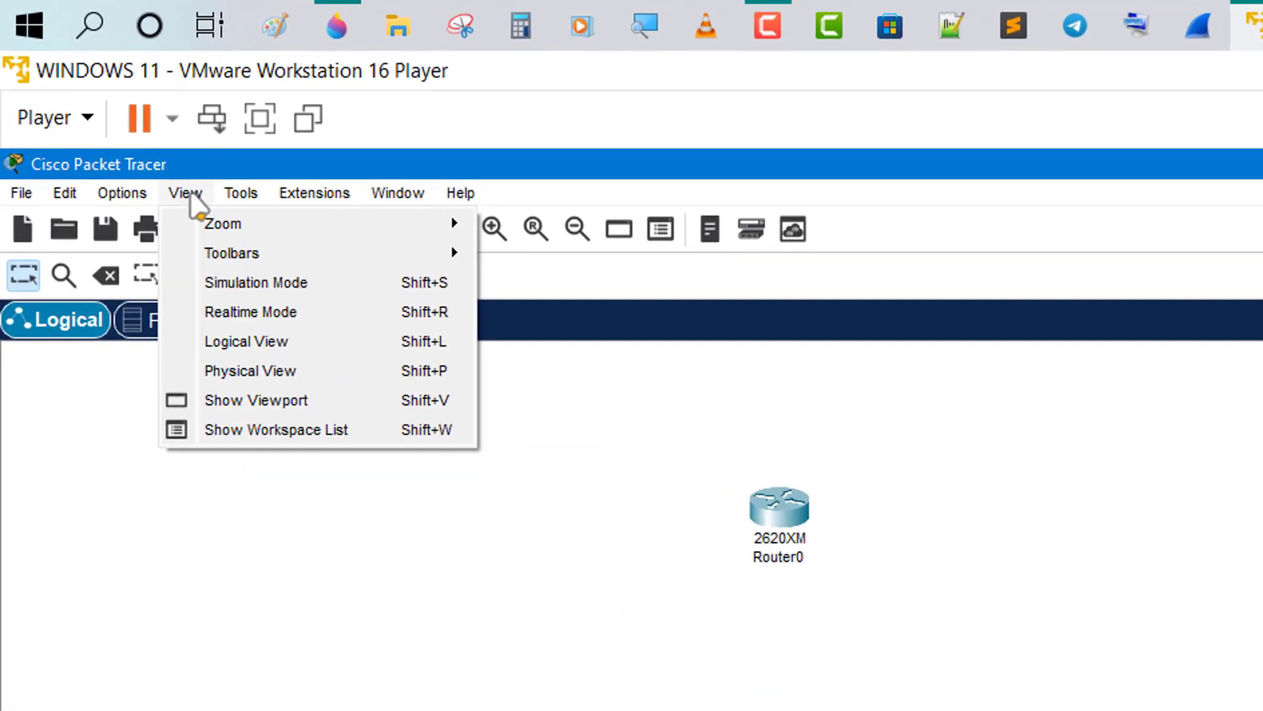
{"action": "mouse_move", "coordinate": [282, 204]}
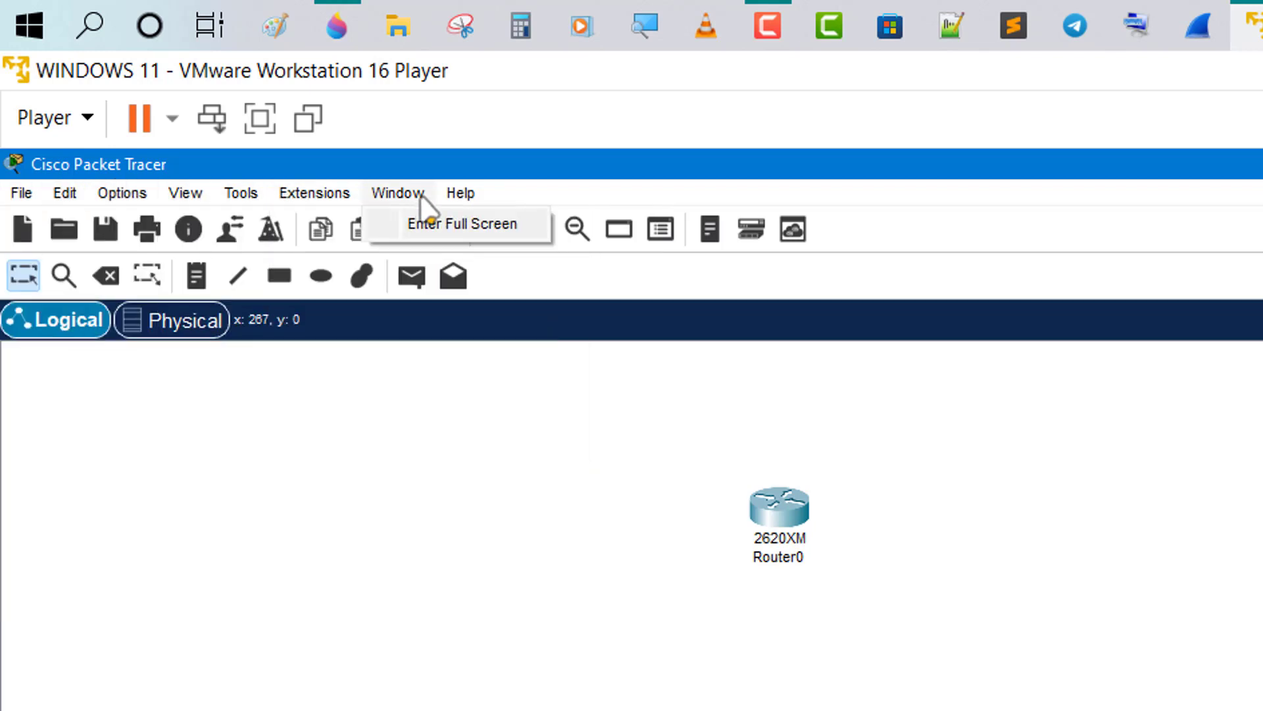
{"action": "mouse_move", "coordinate": [146, 213]}
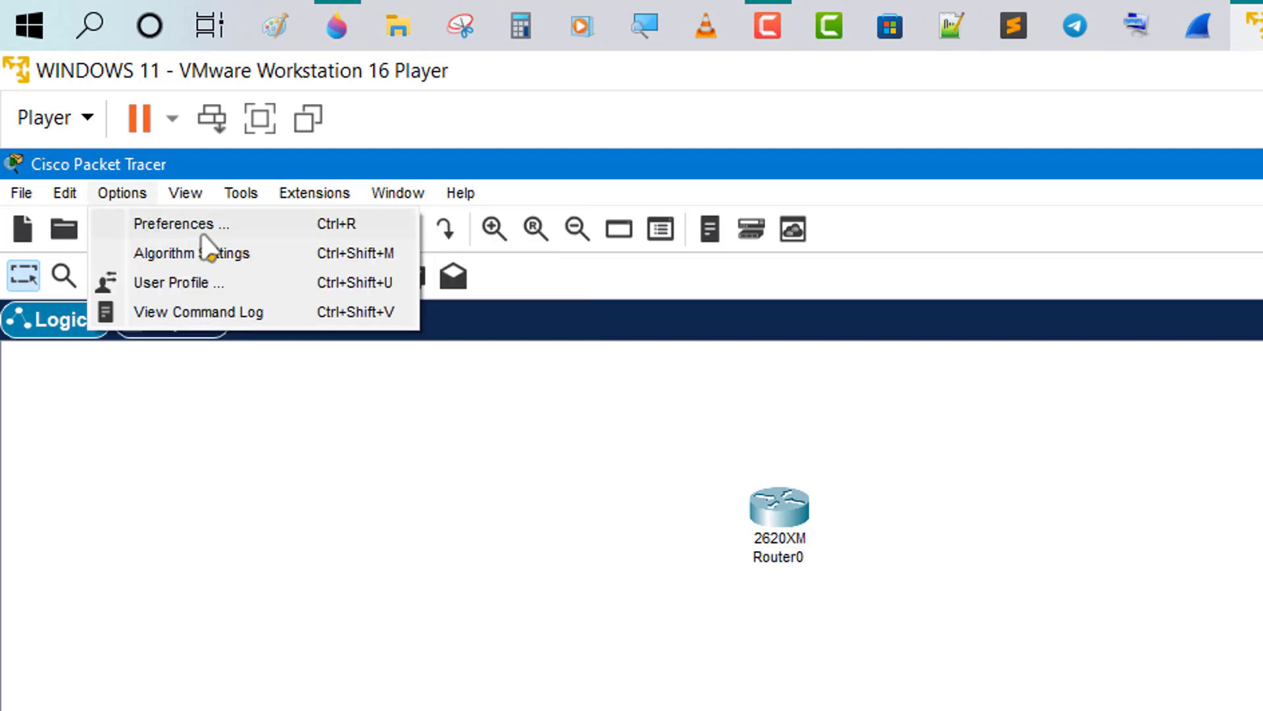
{"action": "left_click", "coordinate": [238, 227]}
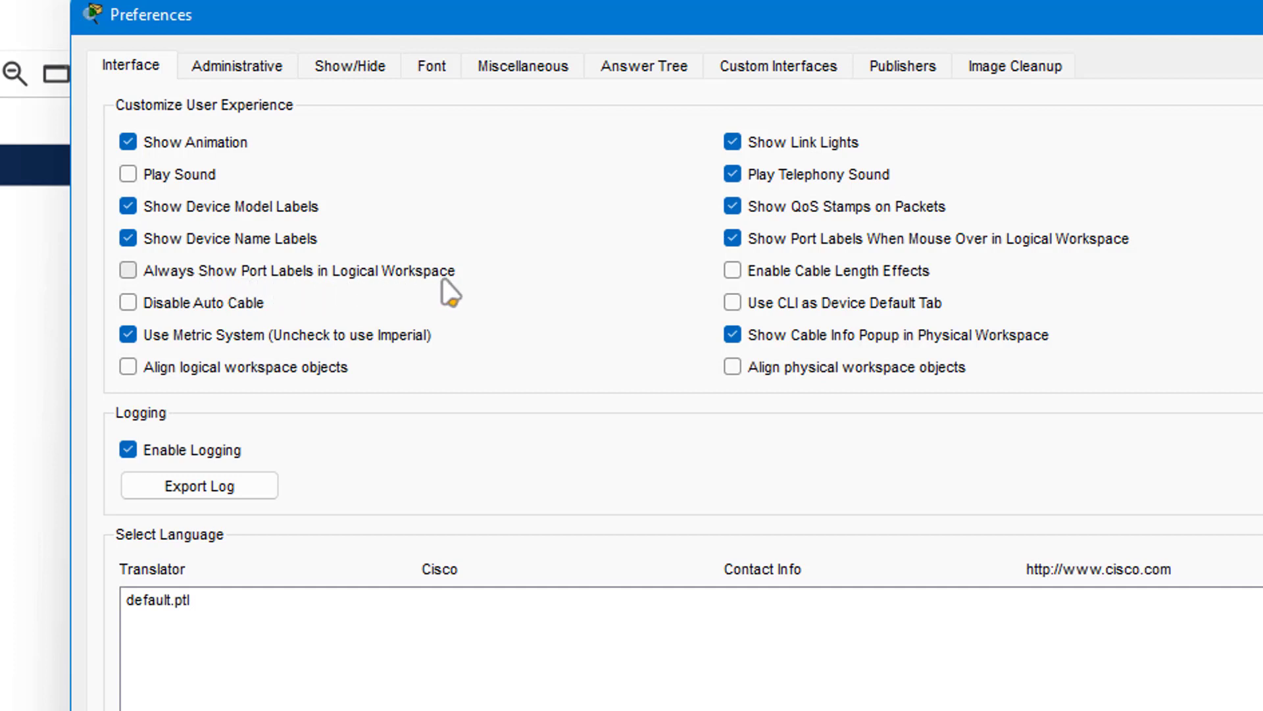
{"action": "left_click", "coordinate": [128, 271]}
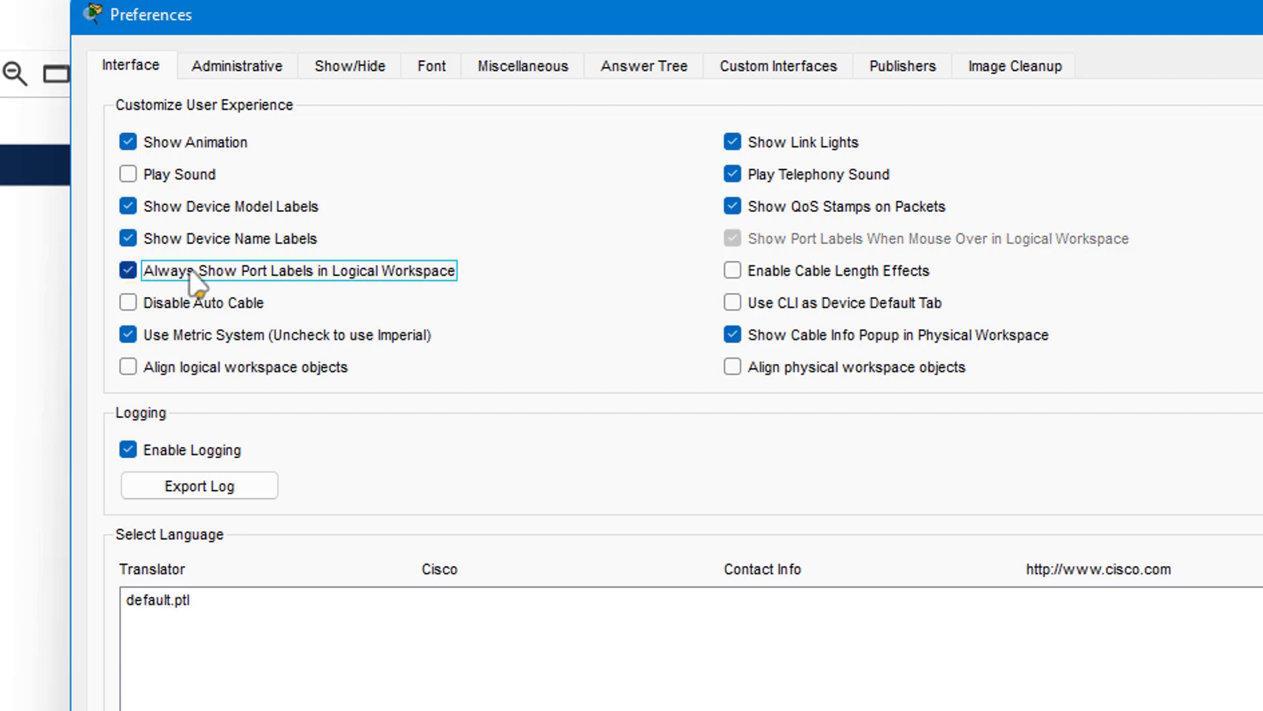
Set the application font size to 8 pt and the CLI font size to 10, apply them and close the preferences.
{"action": "left_click", "coordinate": [443, 72]}
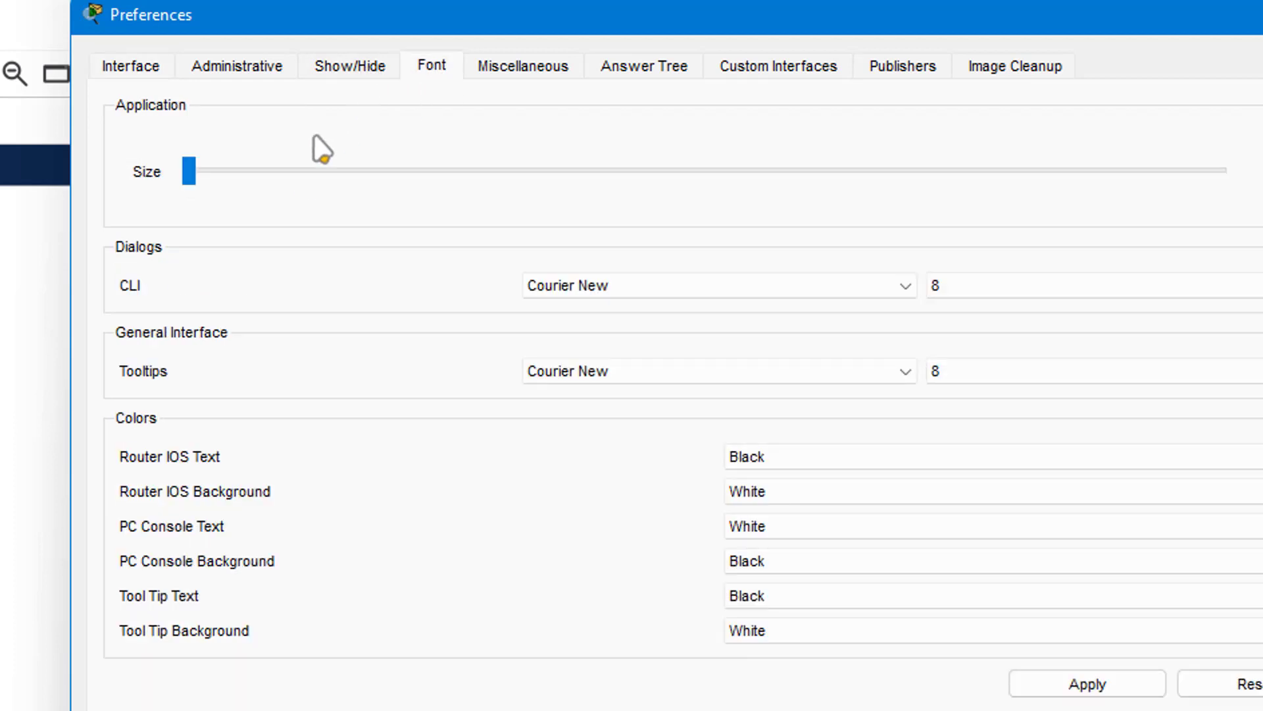
{"action": "left_click_drag", "start_coordinate": [190, 172], "coordinate": [294, 175]}
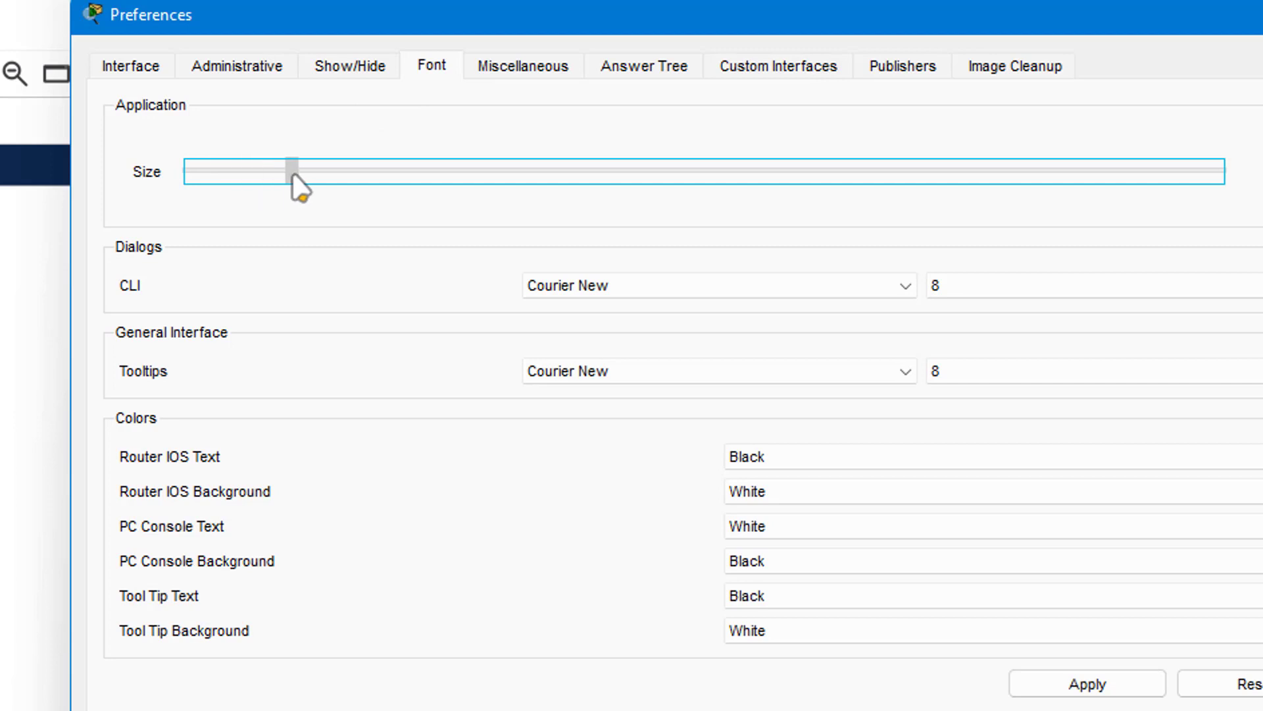
{"action": "left_click_drag", "start_coordinate": [382, 204], "coordinate": [336, 212]}
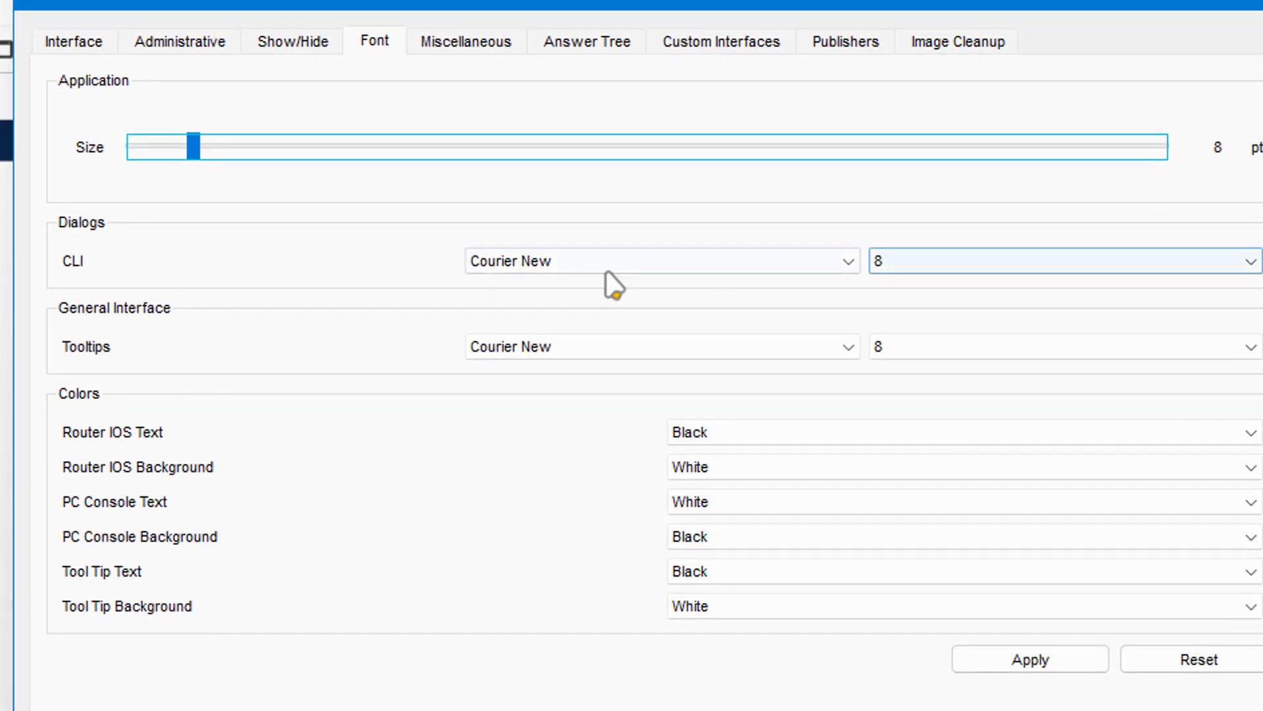
{"action": "left_click", "coordinate": [1153, 262]}
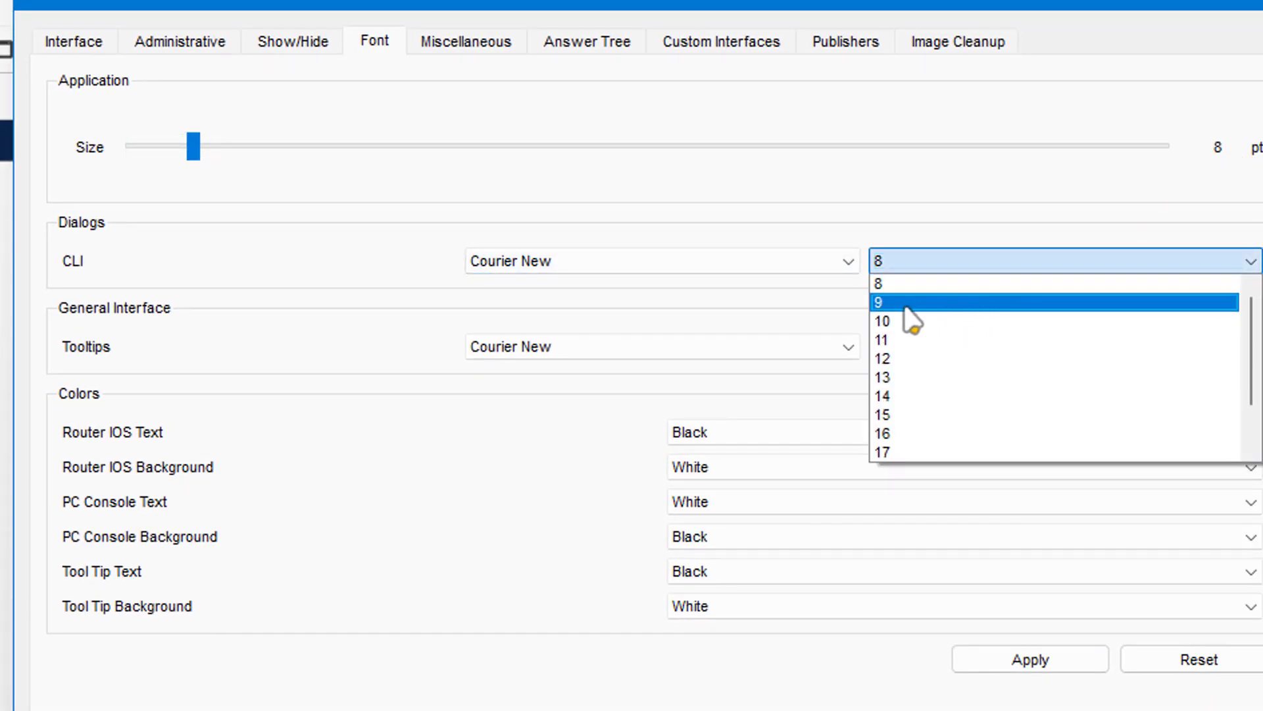
{"action": "left_click", "coordinate": [900, 323]}
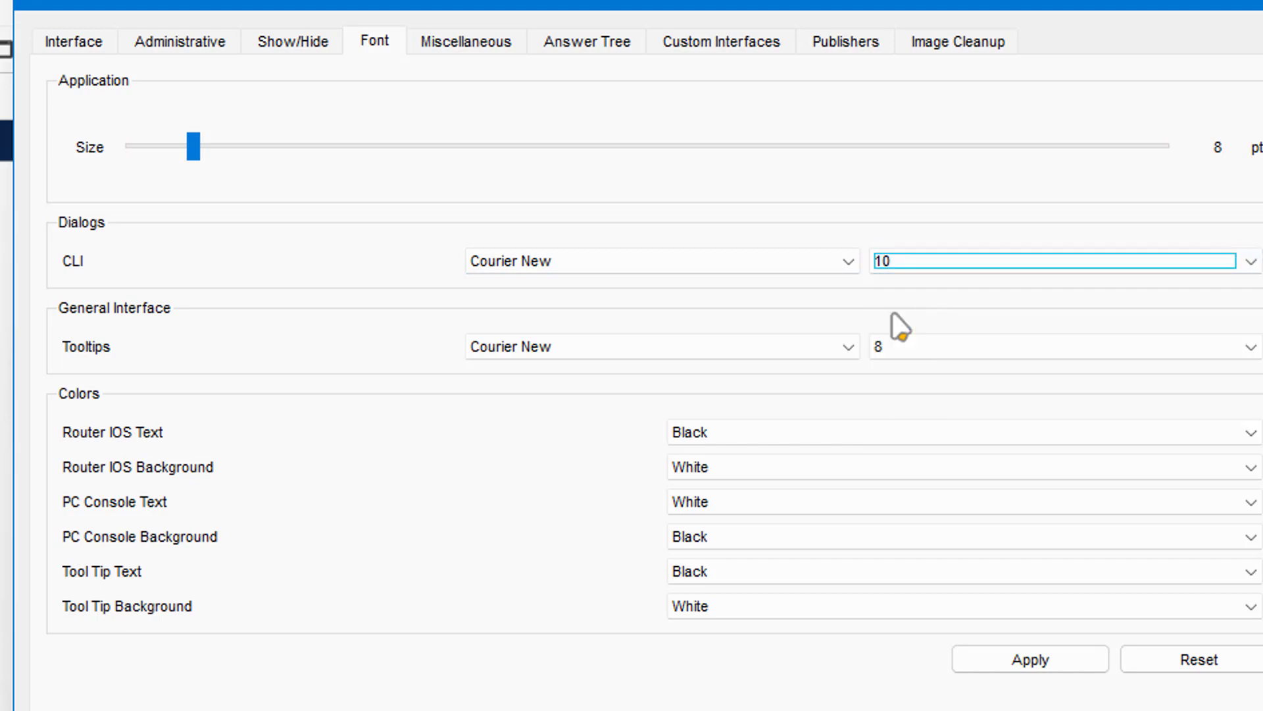
{"action": "left_click", "coordinate": [1053, 666]}
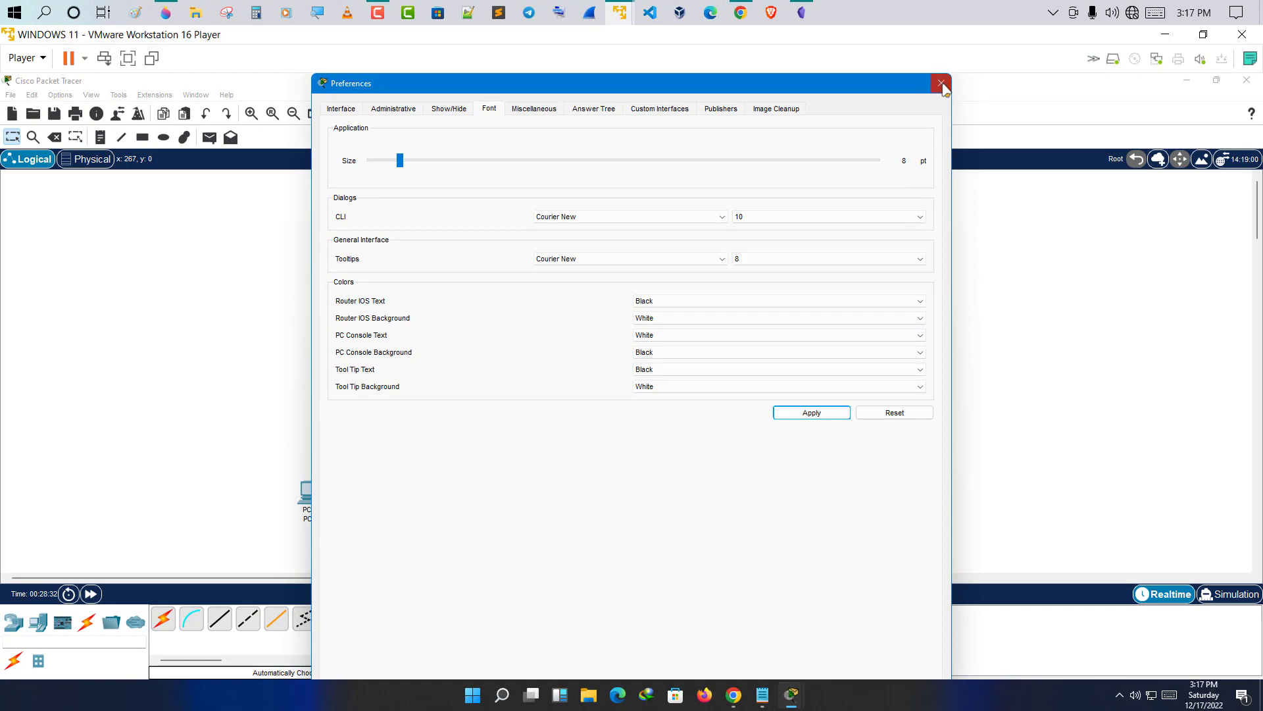
{"action": "left_click", "coordinate": [942, 84]}
Reopen Router0's CLI in a wider window and answer n to the initial configuration dialog question.
{"action": "left_click", "coordinate": [383, 251]}
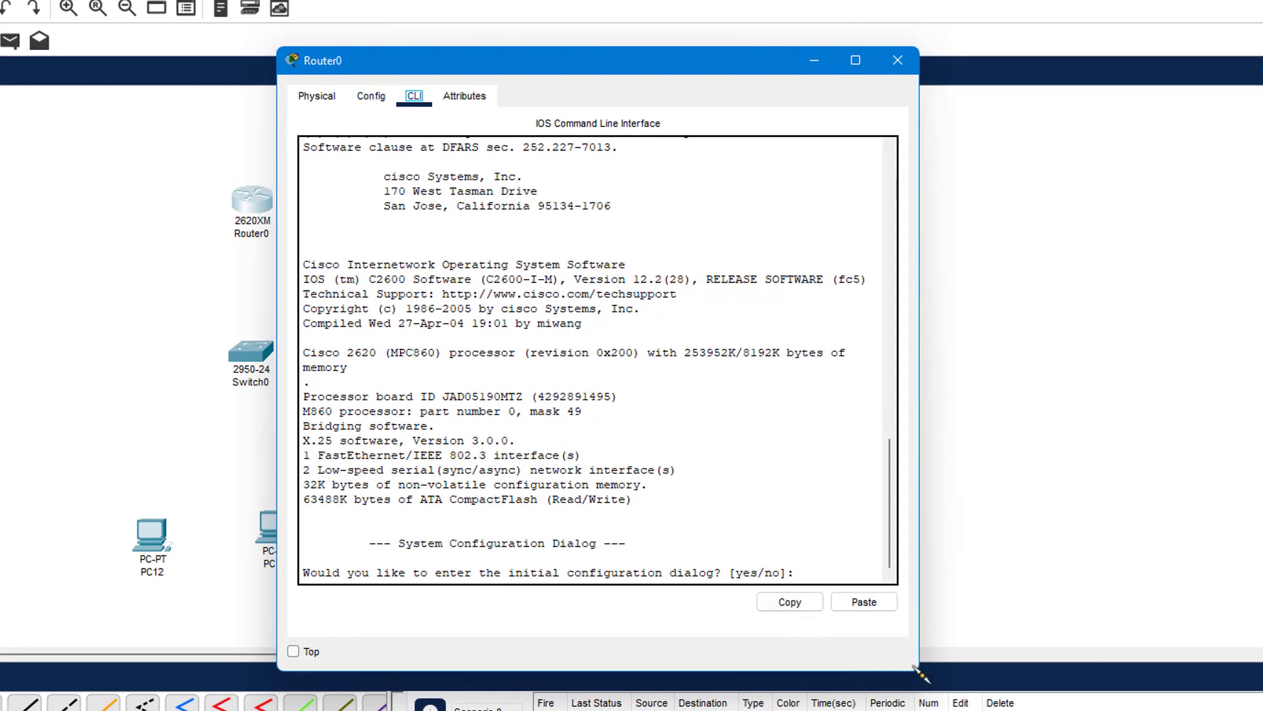
{"action": "left_click_drag", "start_coordinate": [920, 661], "coordinate": [1170, 656]}
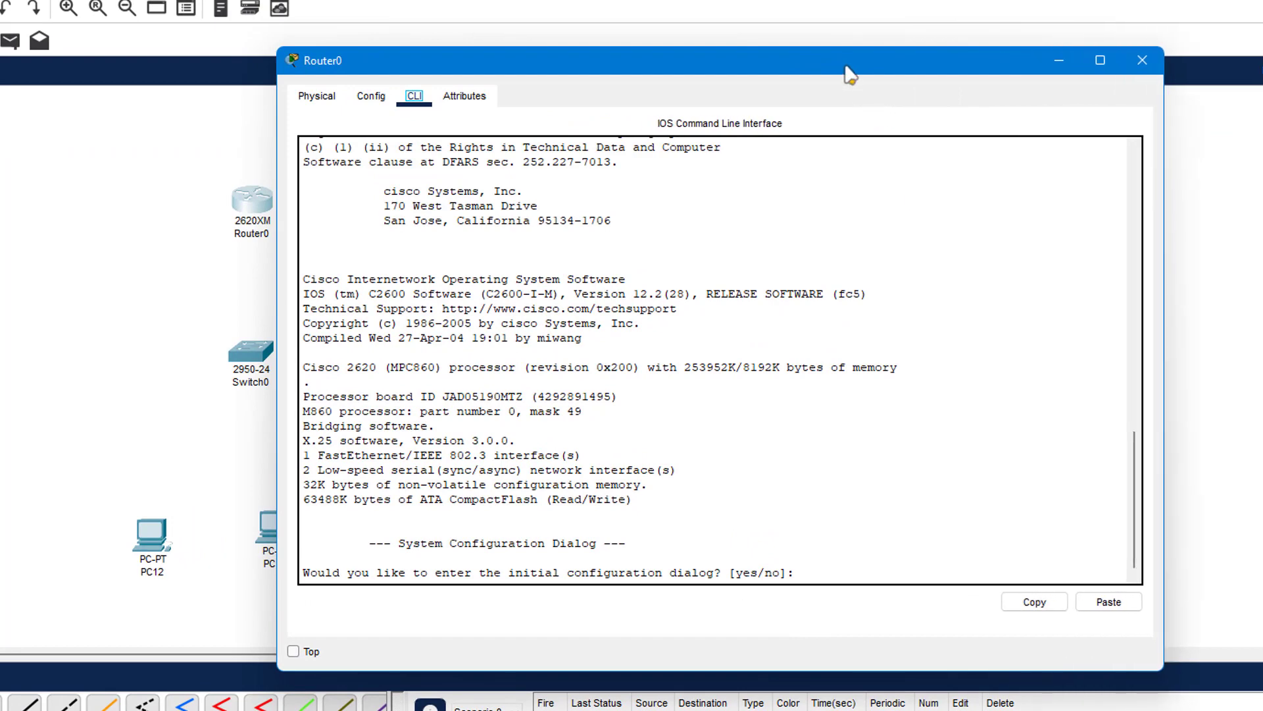
{"action": "left_click_drag", "start_coordinate": [847, 68], "coordinate": [713, 76]}
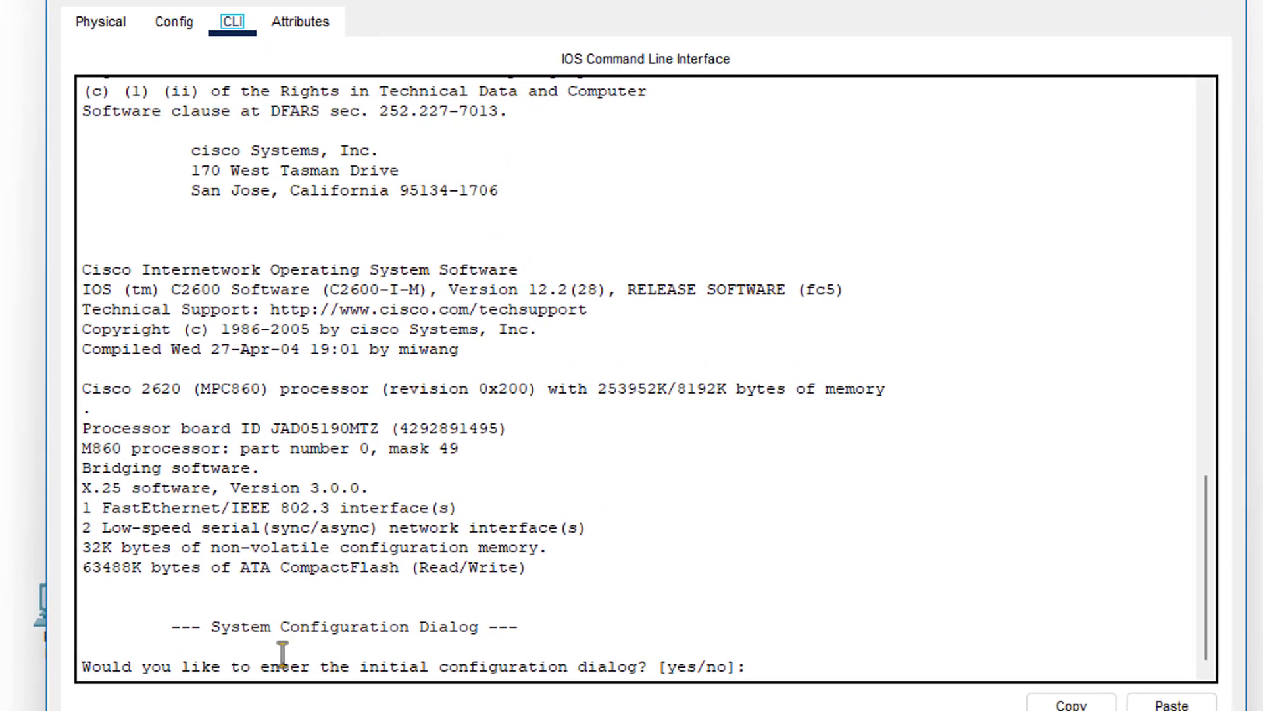
{"action": "left_click_drag", "start_coordinate": [82, 668], "coordinate": [769, 669]}
{"action": "type", "text": "n"}
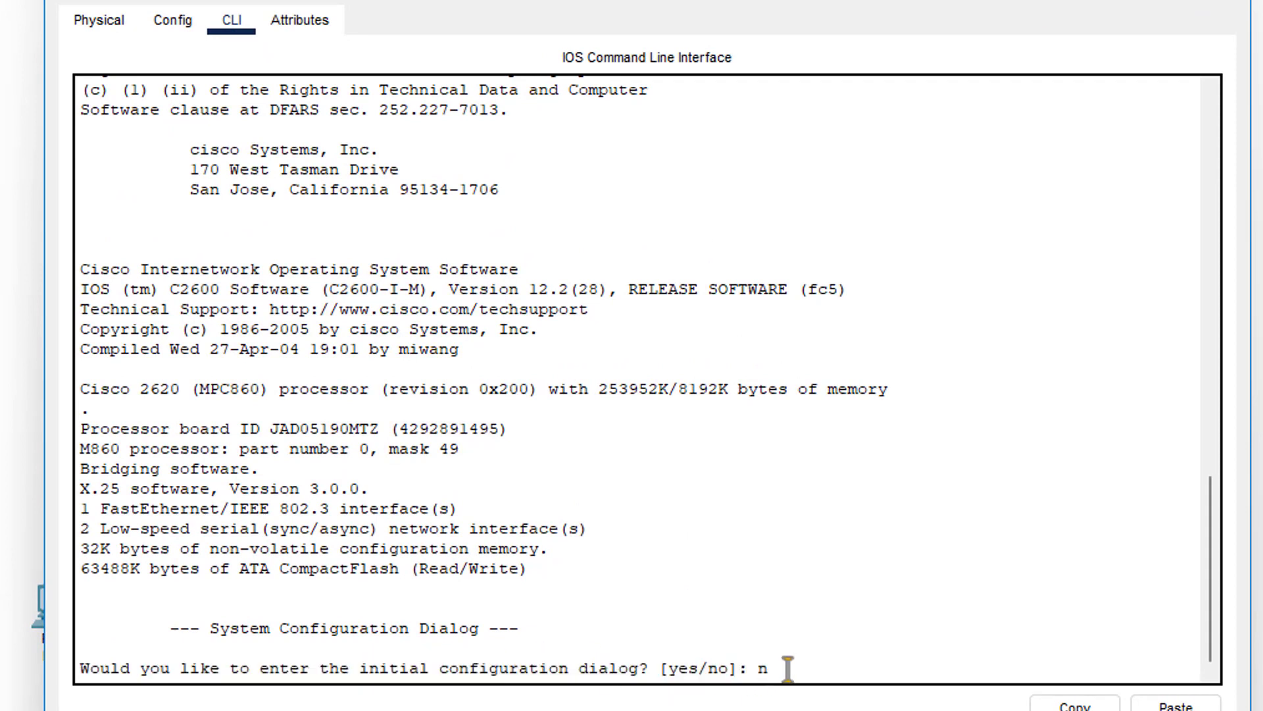
{"action": "key", "text": "Return"}
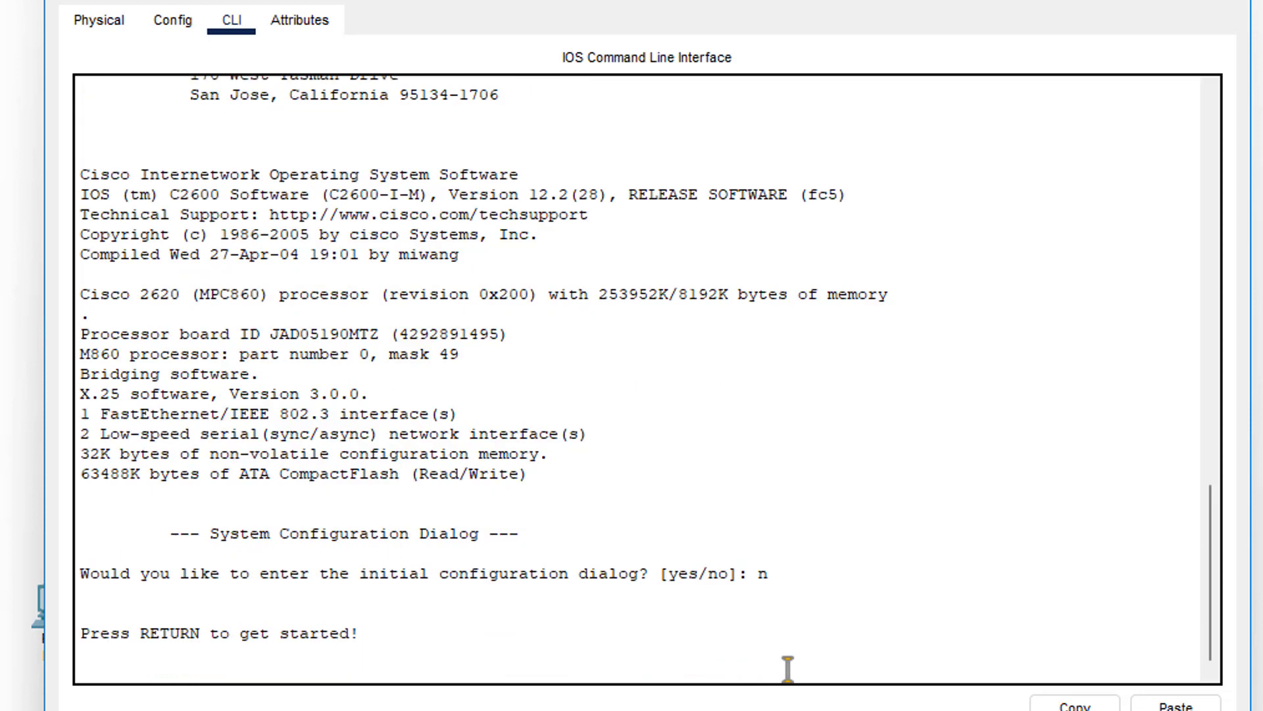
Start Router0's console session from the get-started prompt and highlight the user-mode Router> prompt.
{"action": "left_click_drag", "start_coordinate": [100, 633], "coordinate": [381, 657]}
{"action": "key", "text": "Return"}
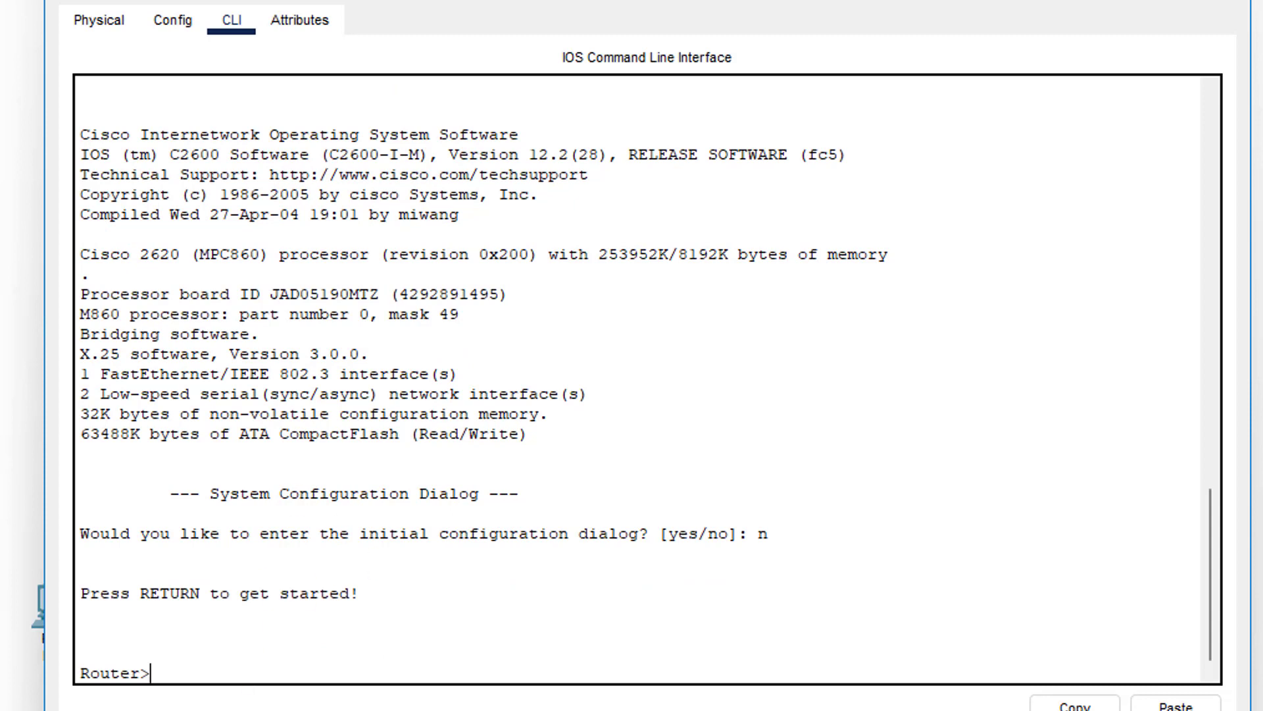
{"action": "left_click_drag", "start_coordinate": [170, 672], "coordinate": [80, 678]}
{"action": "left_click", "coordinate": [123, 669]}
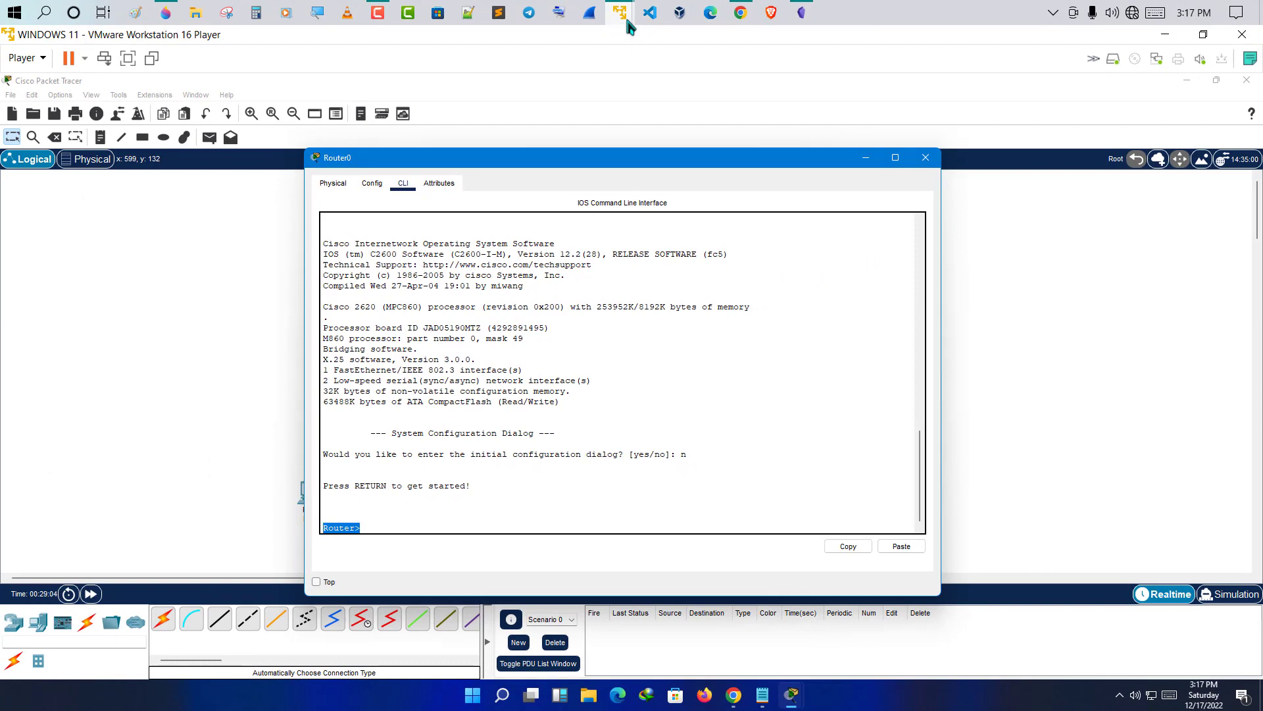
Switch to the Kali Linux virtual machine and examine the terminal's regular user prompt, the sudo su command and the root prompt.
{"action": "mouse_move", "coordinate": [621, 14]}
{"action": "left_click", "coordinate": [684, 92]}
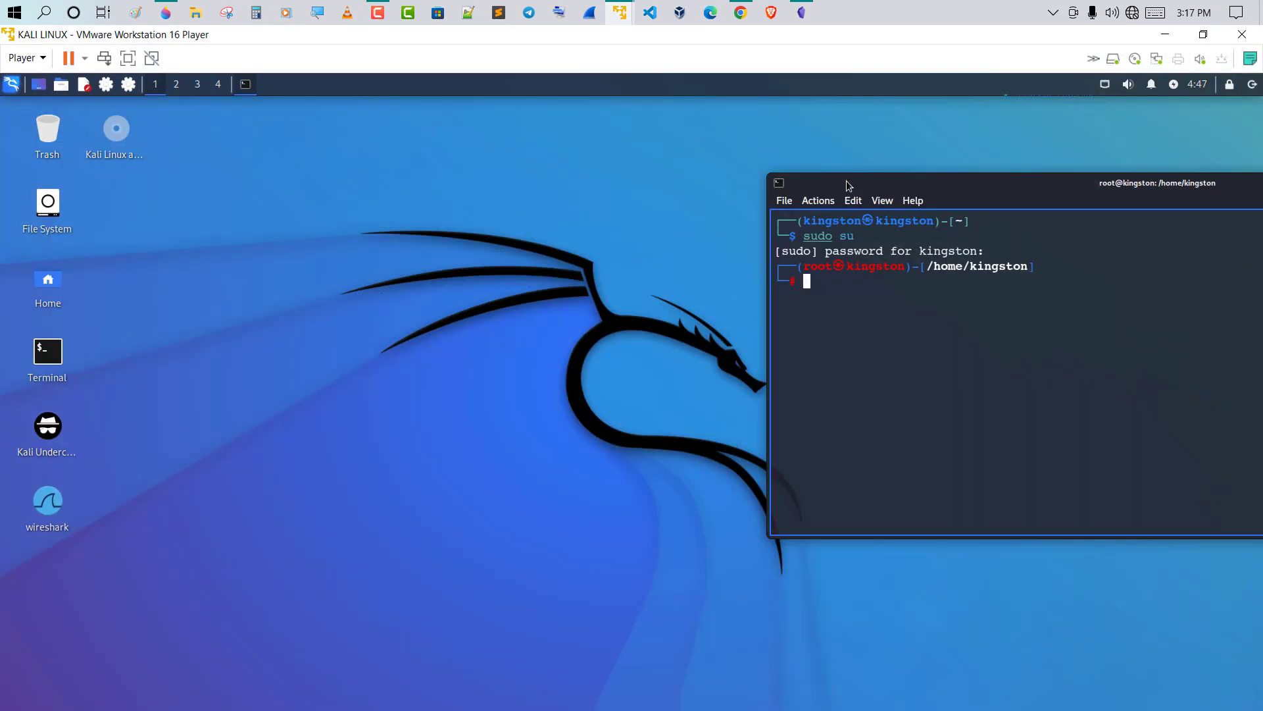
{"action": "left_click_drag", "start_coordinate": [849, 187], "coordinate": [514, 186]}
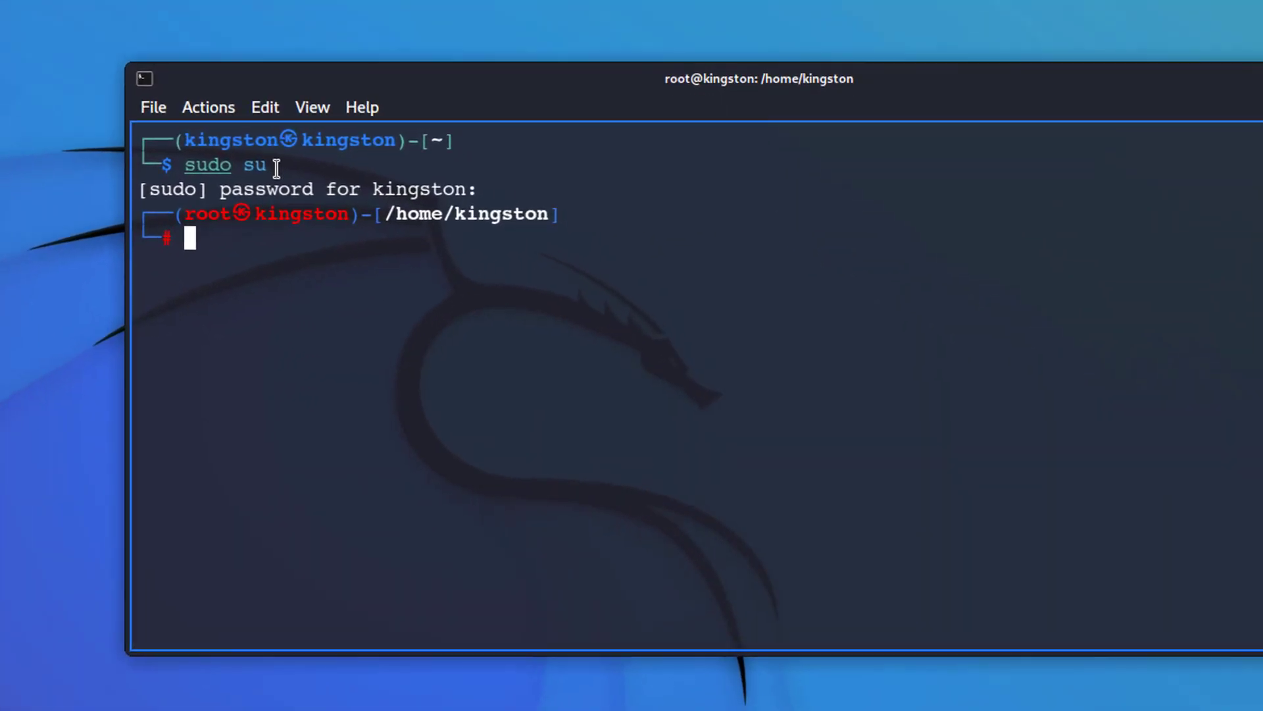
{"action": "left_click_drag", "start_coordinate": [189, 169], "coordinate": [115, 136]}
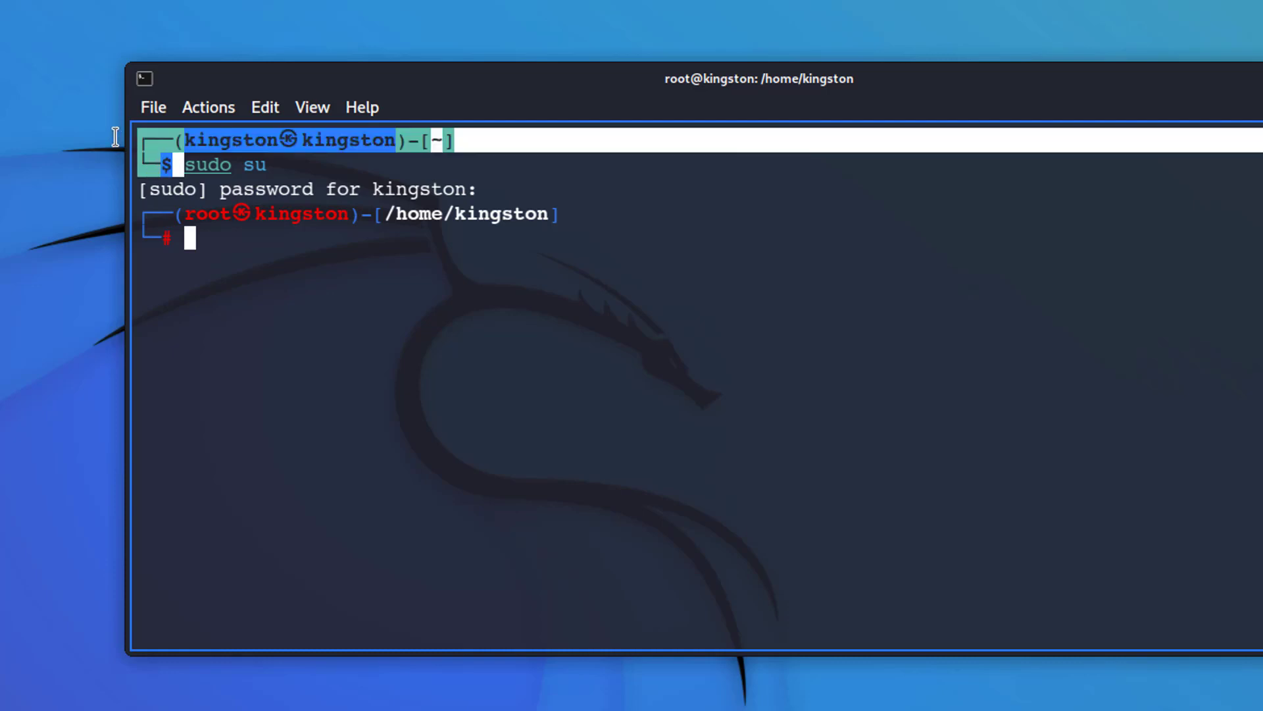
{"action": "left_click", "coordinate": [179, 170]}
{"action": "left_click_drag", "start_coordinate": [190, 170], "coordinate": [276, 168]}
{"action": "left_click", "coordinate": [294, 166]}
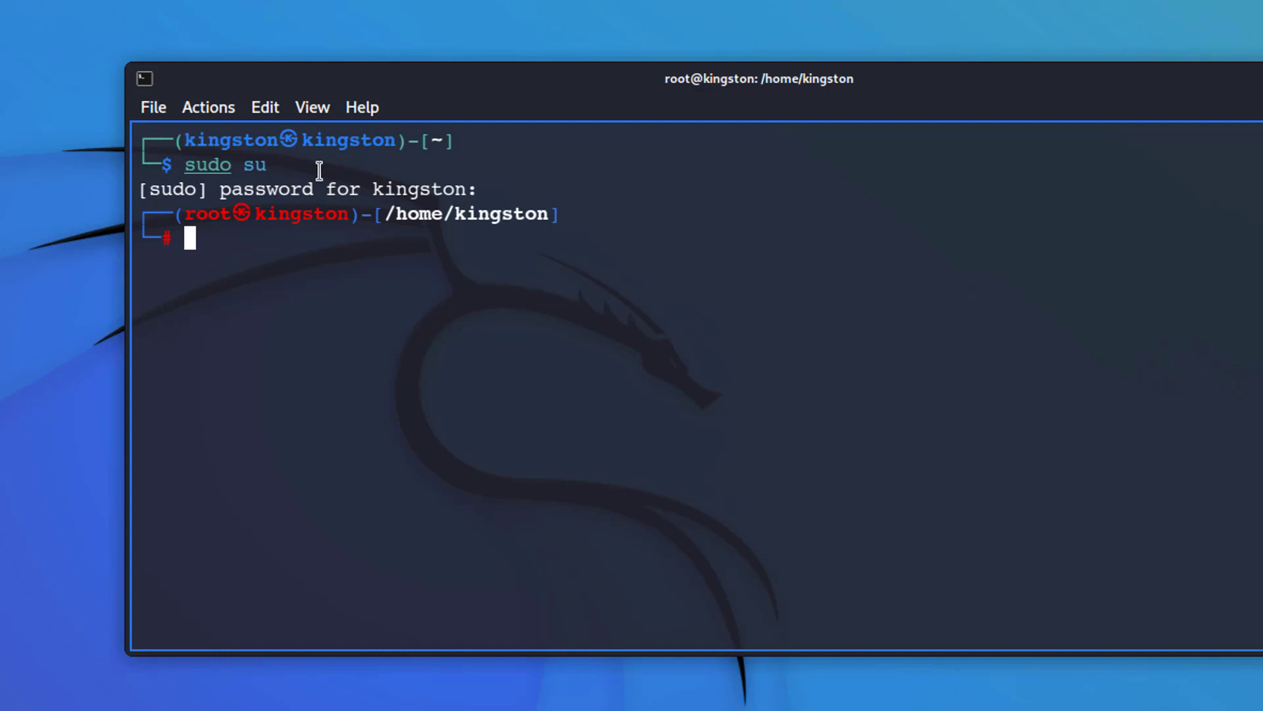
{"action": "left_click_drag", "start_coordinate": [279, 163], "coordinate": [183, 166]}
{"action": "left_click", "coordinate": [223, 231]}
{"action": "left_click_drag", "start_coordinate": [227, 246], "coordinate": [128, 217]}
{"action": "left_click", "coordinate": [216, 245]}
{"action": "type", "text": "dfdfdf"}
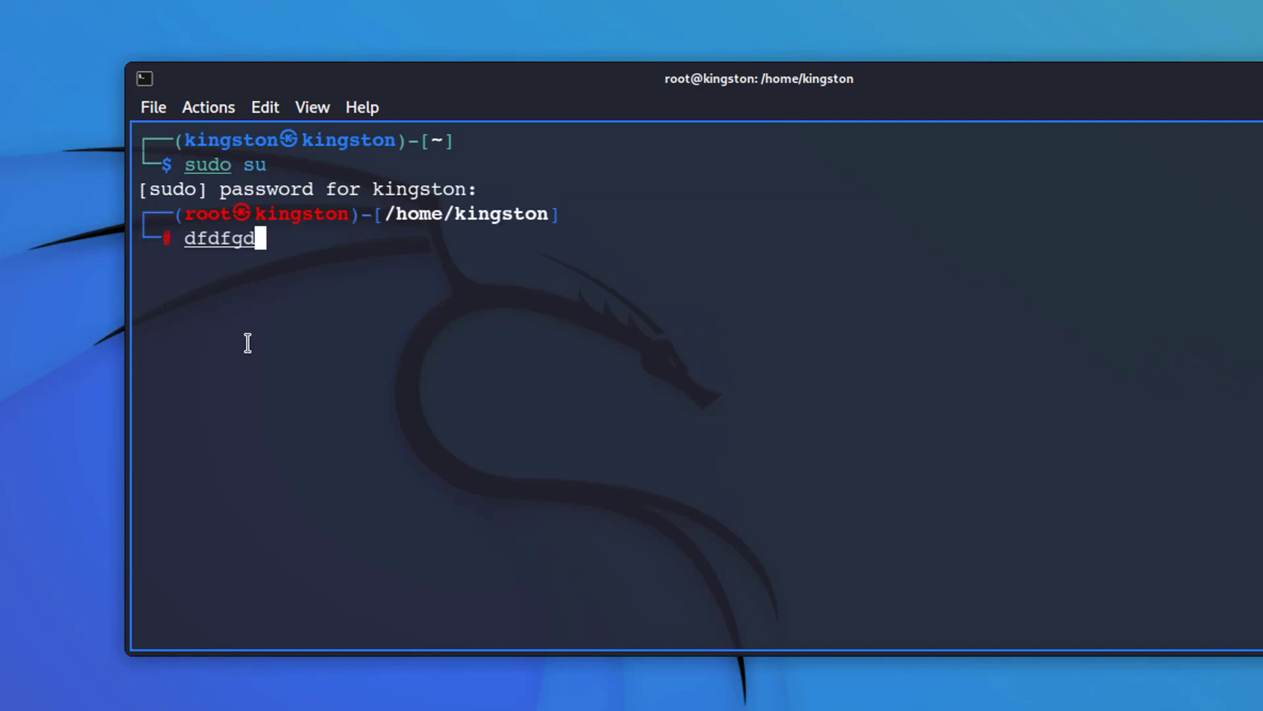
{"action": "key", "text": "BackSpace"}
{"action": "key", "text": "BackSpace"}
{"action": "key", "text": "BackSpace"}
{"action": "key", "text": "BackSpace"}
{"action": "key", "text": "BackSpace"}
{"action": "key", "text": "BackSpace"}
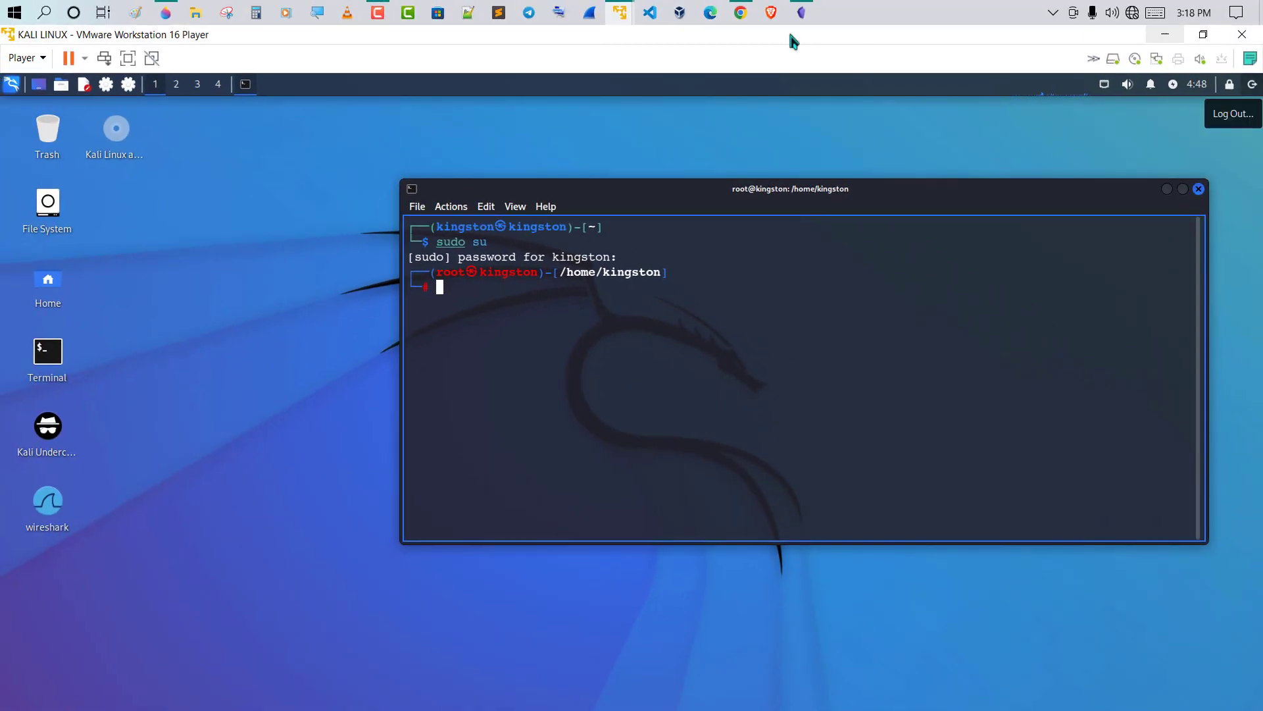
Switch back to the Windows 11 virtual machine and put Router0 into privileged mode with the enable command.
{"action": "mouse_move", "coordinate": [620, 12]}
{"action": "left_click", "coordinate": [522, 99]}
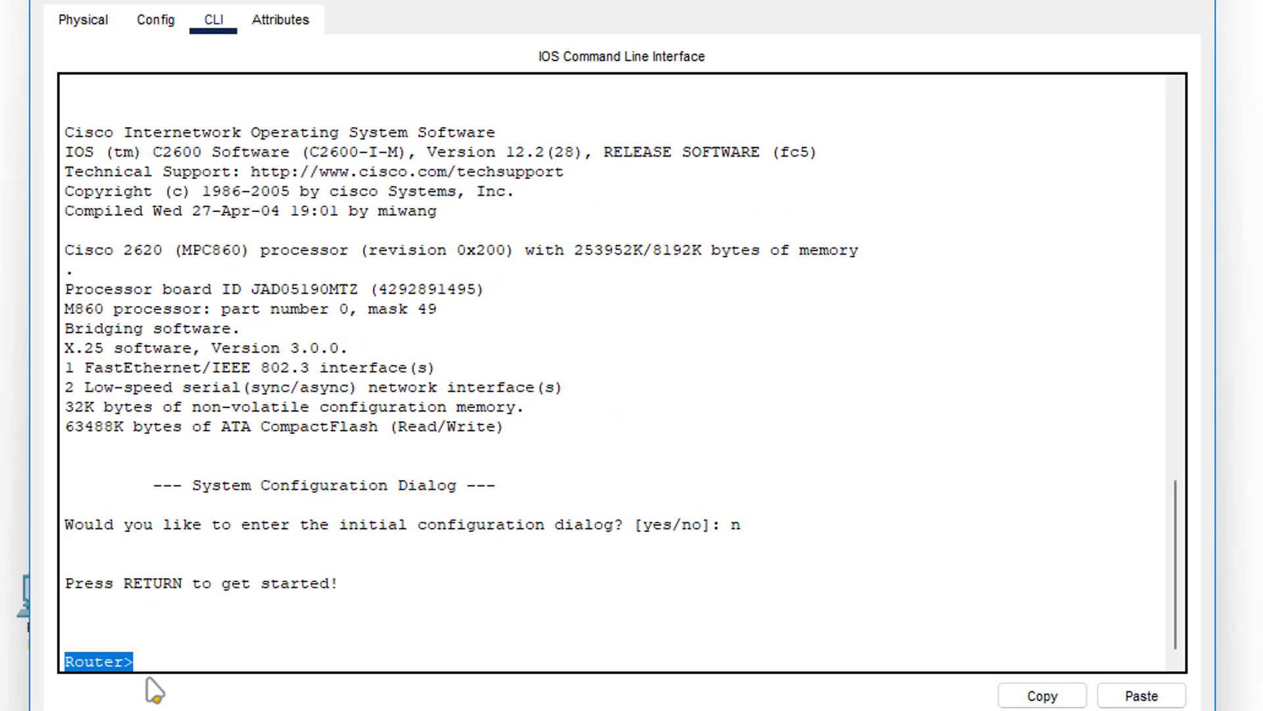
{"action": "left_click", "coordinate": [235, 613]}
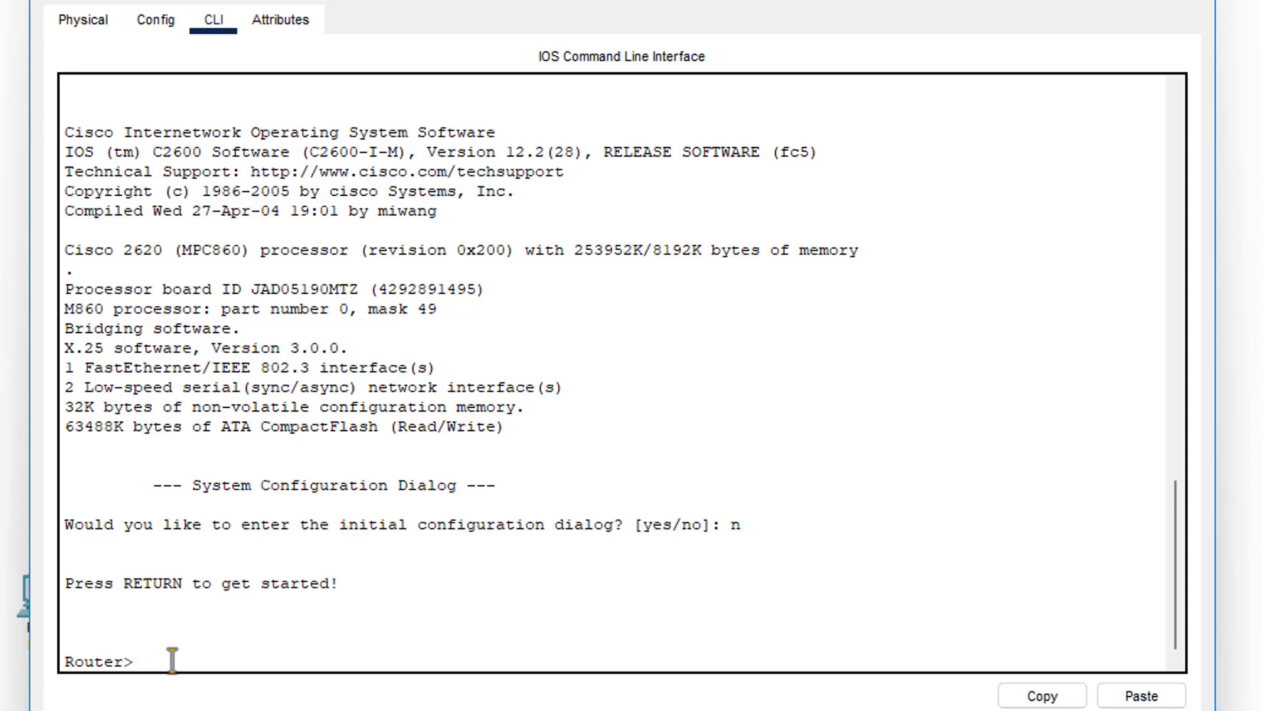
{"action": "type", "text": "enabl"}
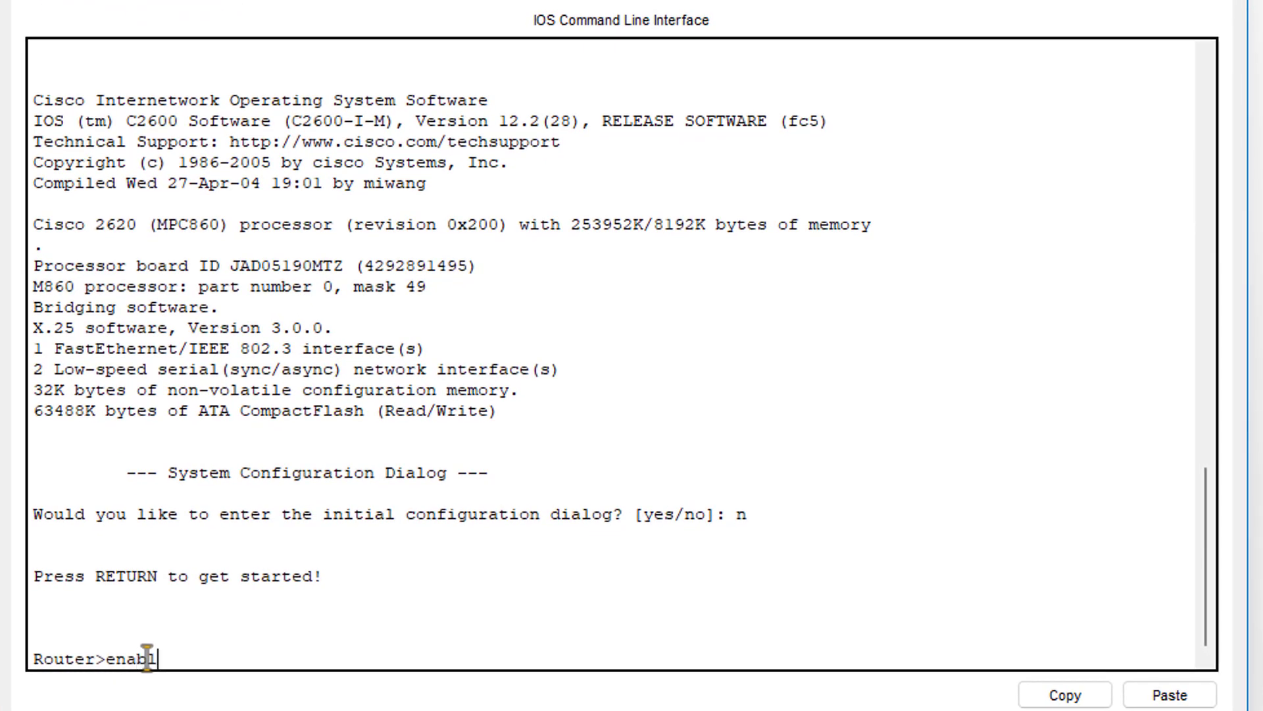
{"action": "type", "text": "e"}
{"action": "key", "text": "Return"}
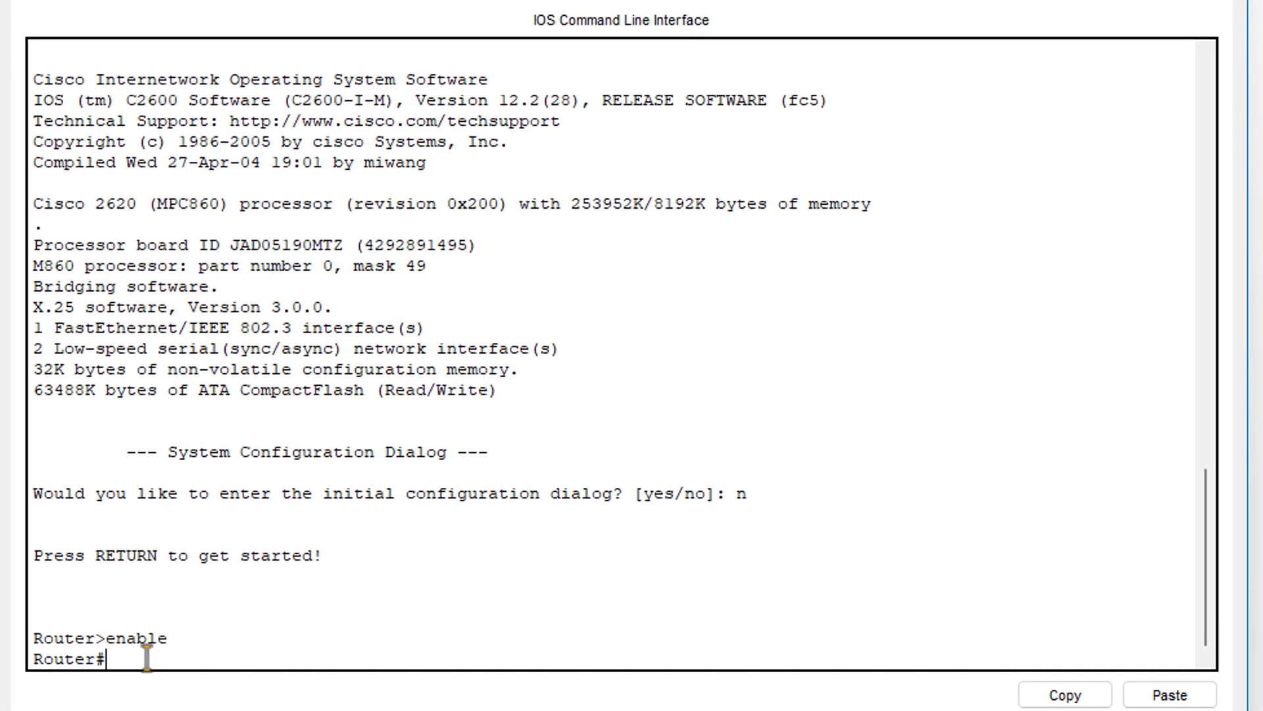
{"action": "left_click_drag", "start_coordinate": [146, 658], "coordinate": [33, 659]}
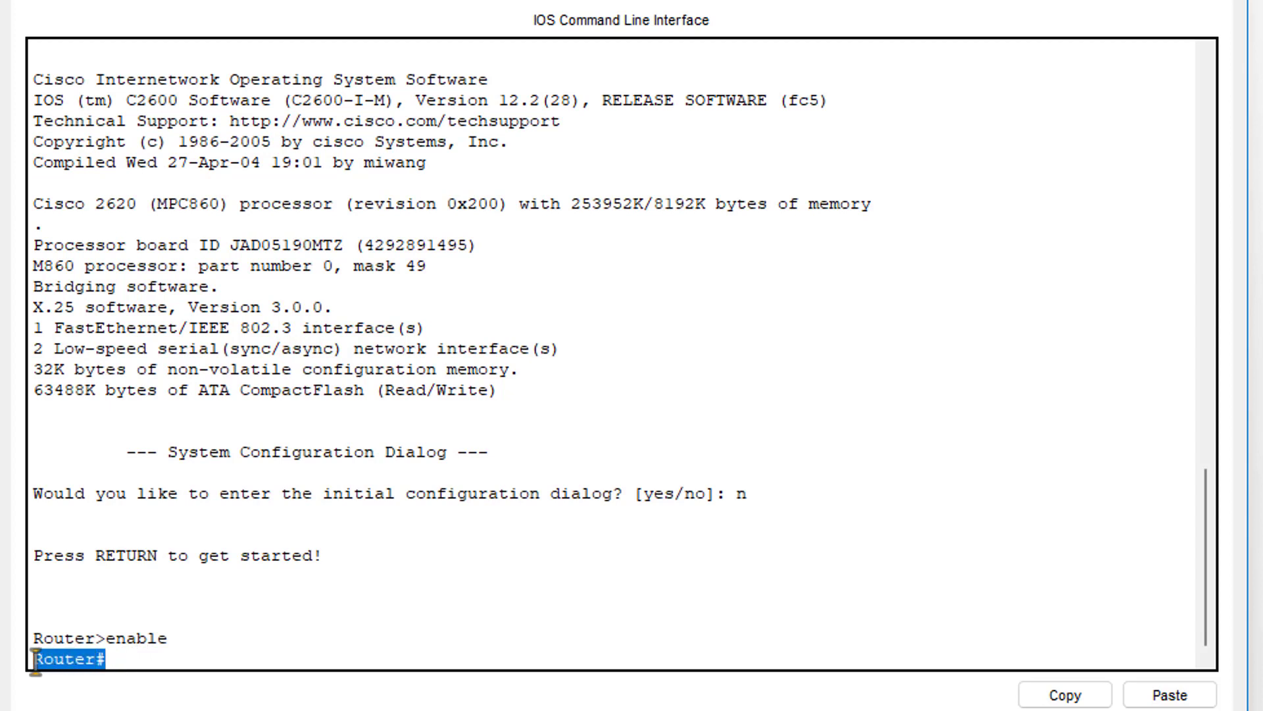
{"action": "left_click", "coordinate": [148, 663]}
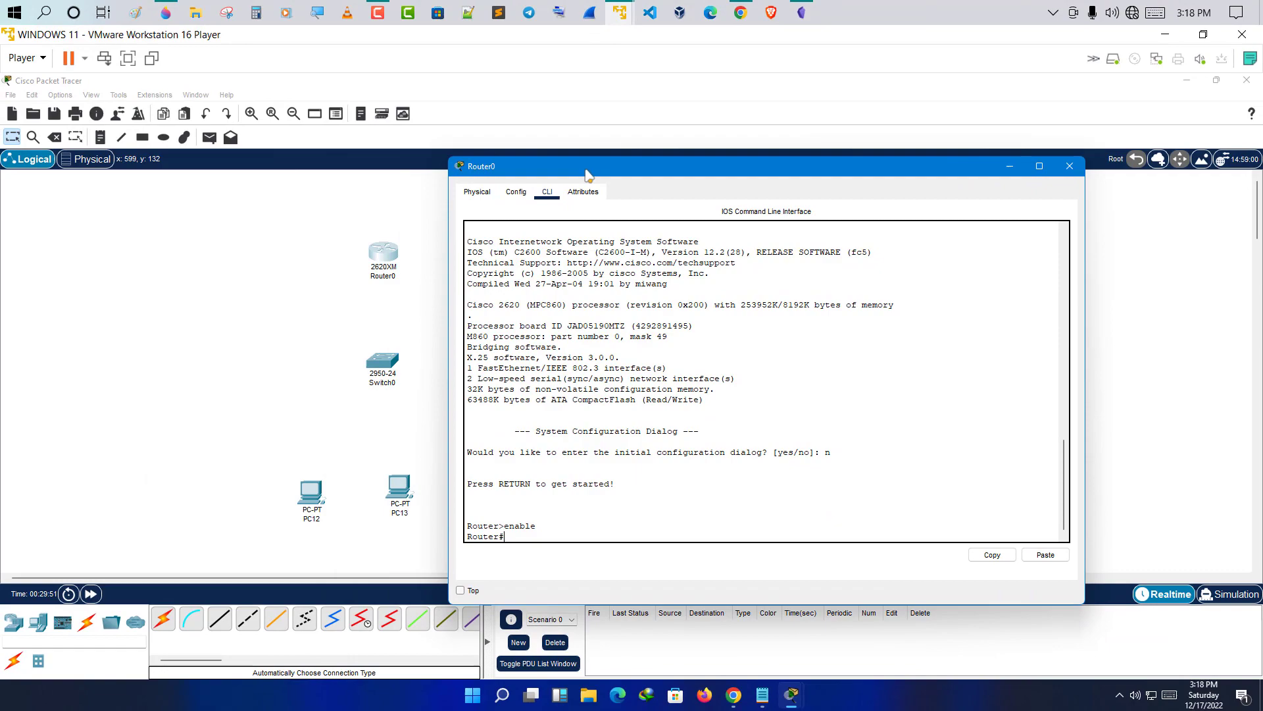
Move the Router0 window clear of the topology and write sh ip int br at the Router# prompt without running it.
{"action": "left_click_drag", "start_coordinate": [586, 169], "coordinate": [579, 165]}
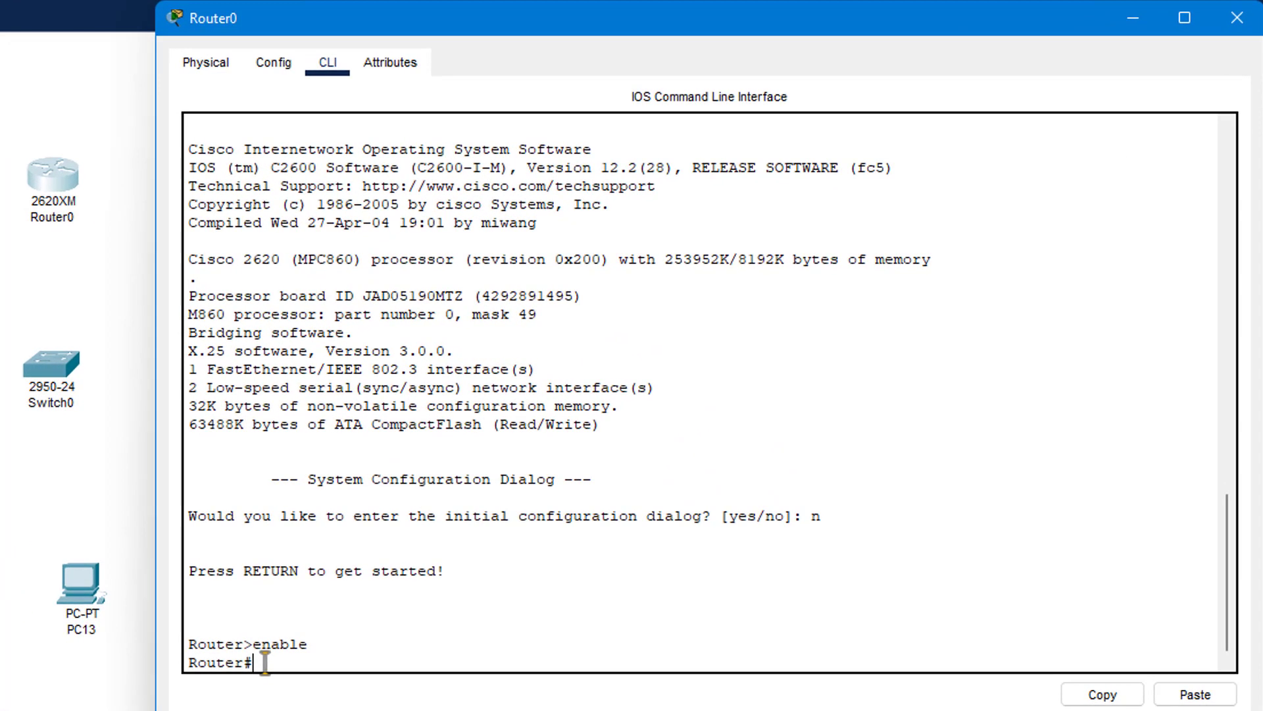
{"action": "left_click_drag", "start_coordinate": [498, 531], "coordinate": [472, 529]}
{"action": "left_click_drag", "start_coordinate": [207, 657], "coordinate": [174, 648]}
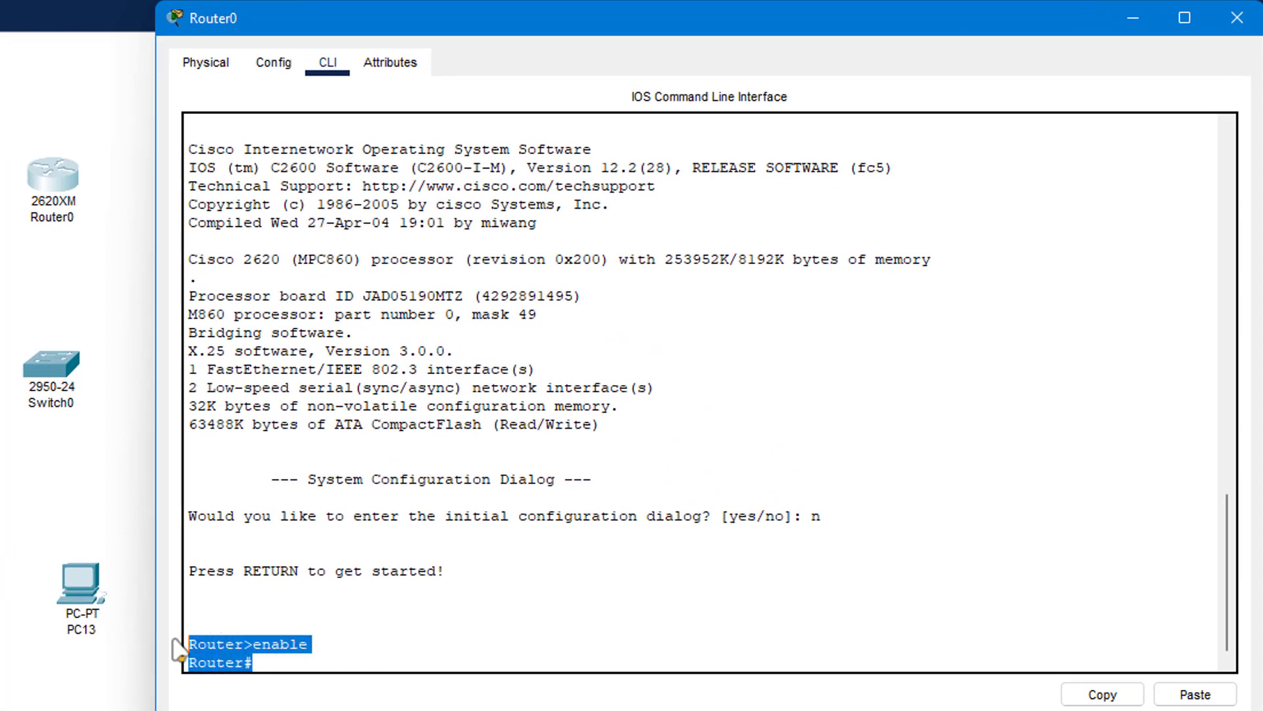
{"action": "left_click", "coordinate": [288, 660]}
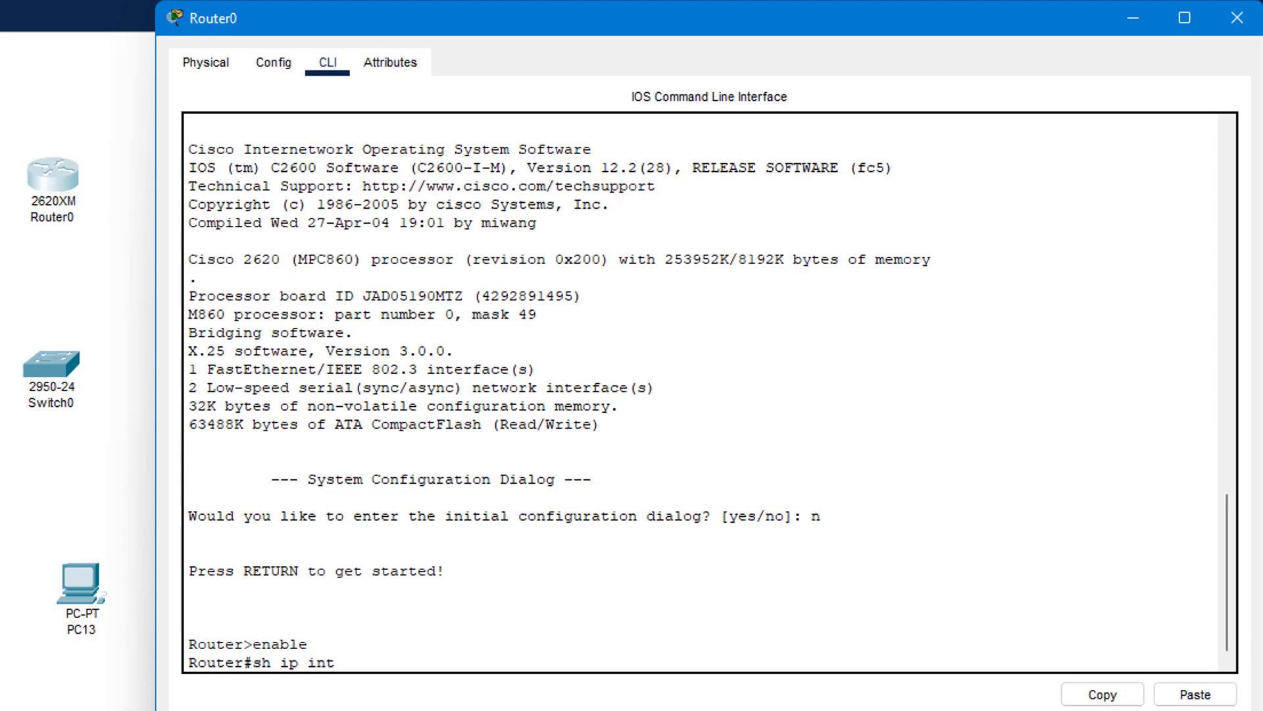
{"action": "type", "text": "br"}
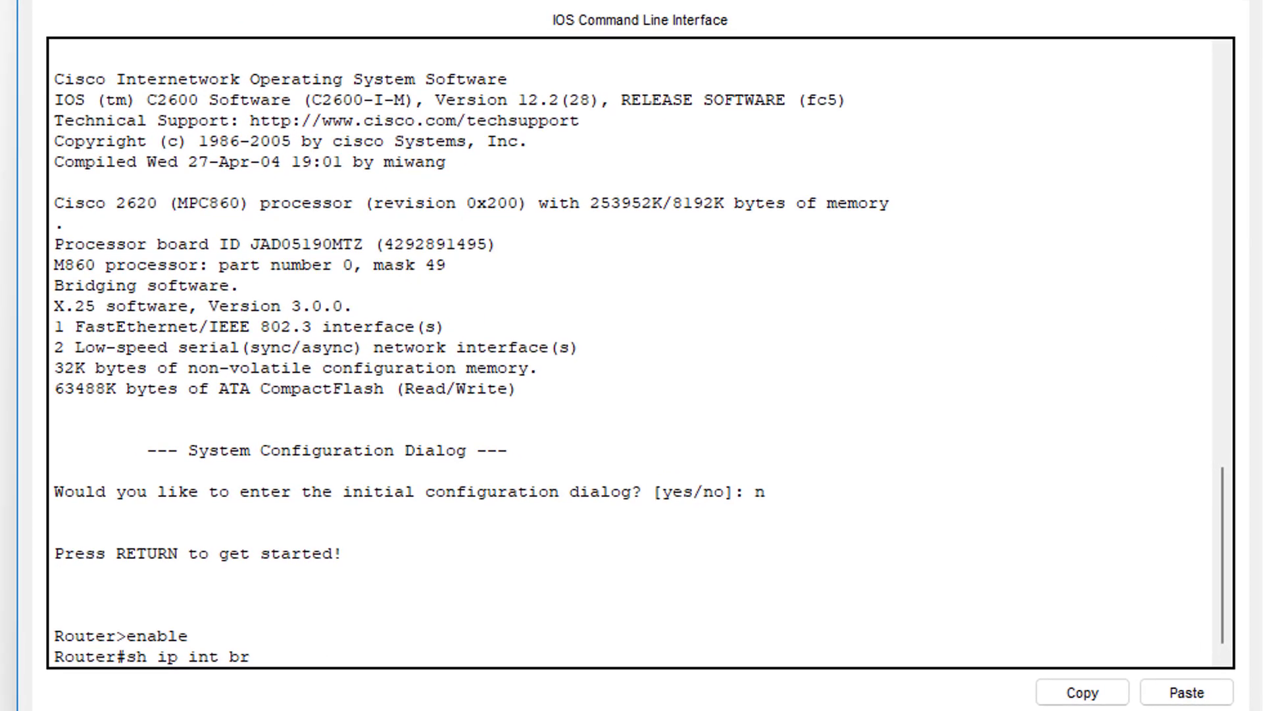
Examine each part of the sh ip int br command and the privileged Router# prompt in front of it.
{"action": "left_click_drag", "start_coordinate": [126, 656], "coordinate": [108, 655]}
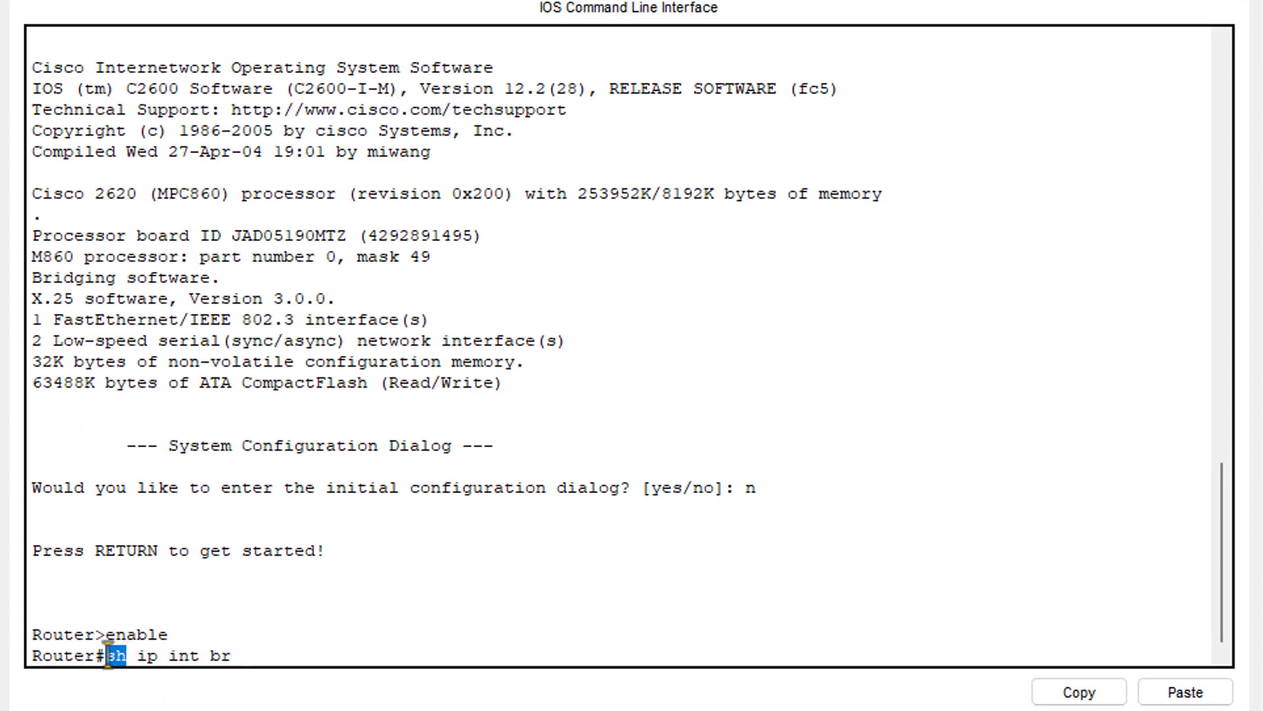
{"action": "double_click", "coordinate": [142, 655]}
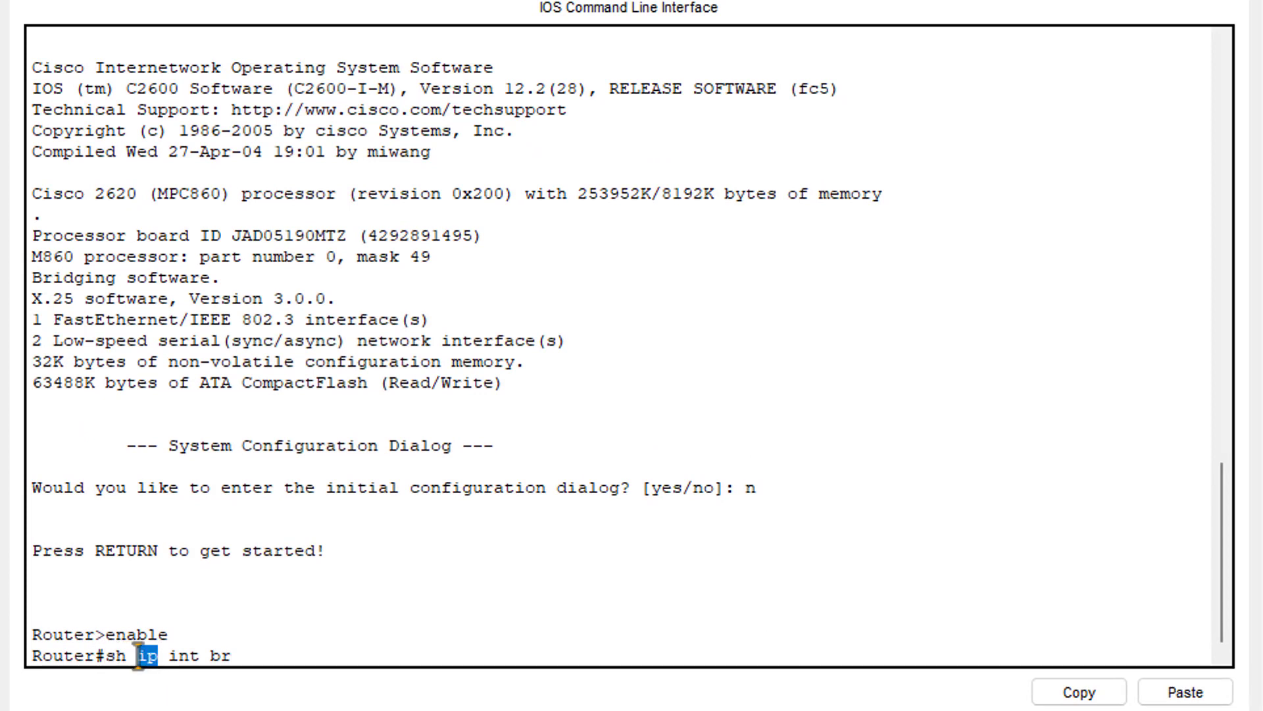
{"action": "mouse_move", "coordinate": [198, 656]}
{"action": "left_mouse_down"}
{"action": "mouse_move", "coordinate": [176, 658]}
{"action": "mouse_move", "coordinate": [209, 658]}
{"action": "left_mouse_up"}
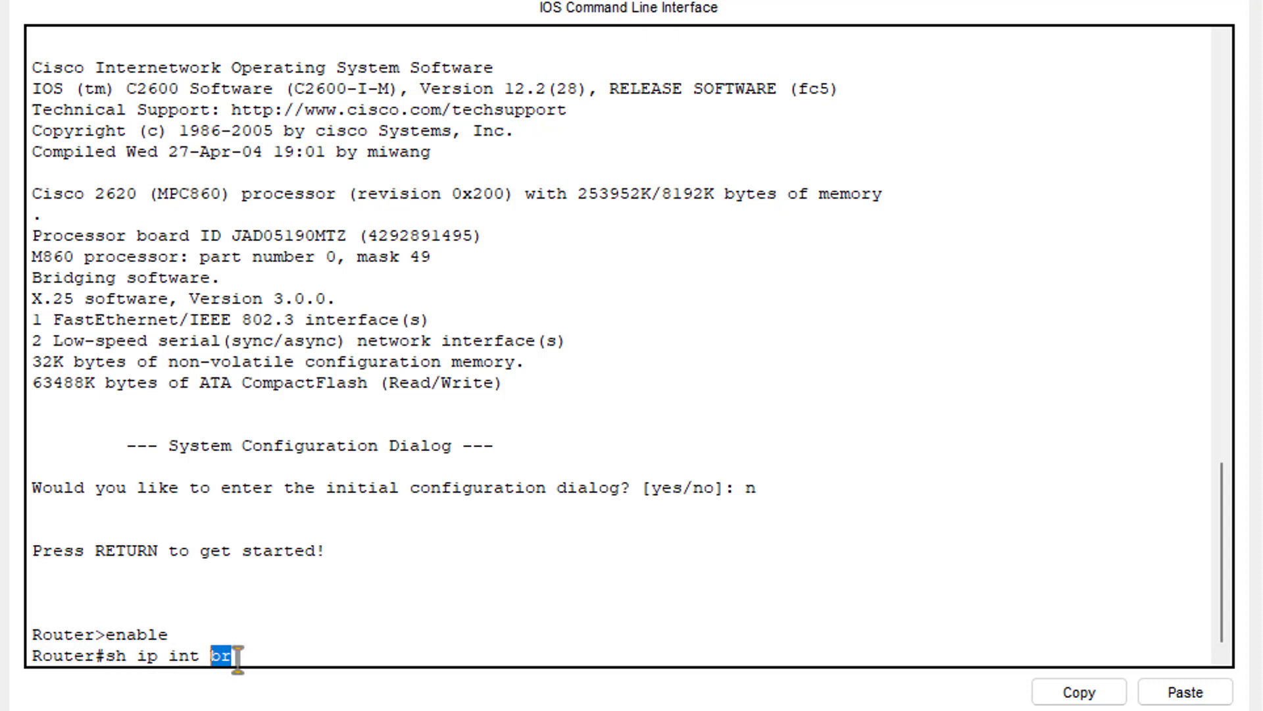
{"action": "left_click", "coordinate": [244, 658]}
{"action": "left_click_drag", "start_coordinate": [235, 656], "coordinate": [105, 658]}
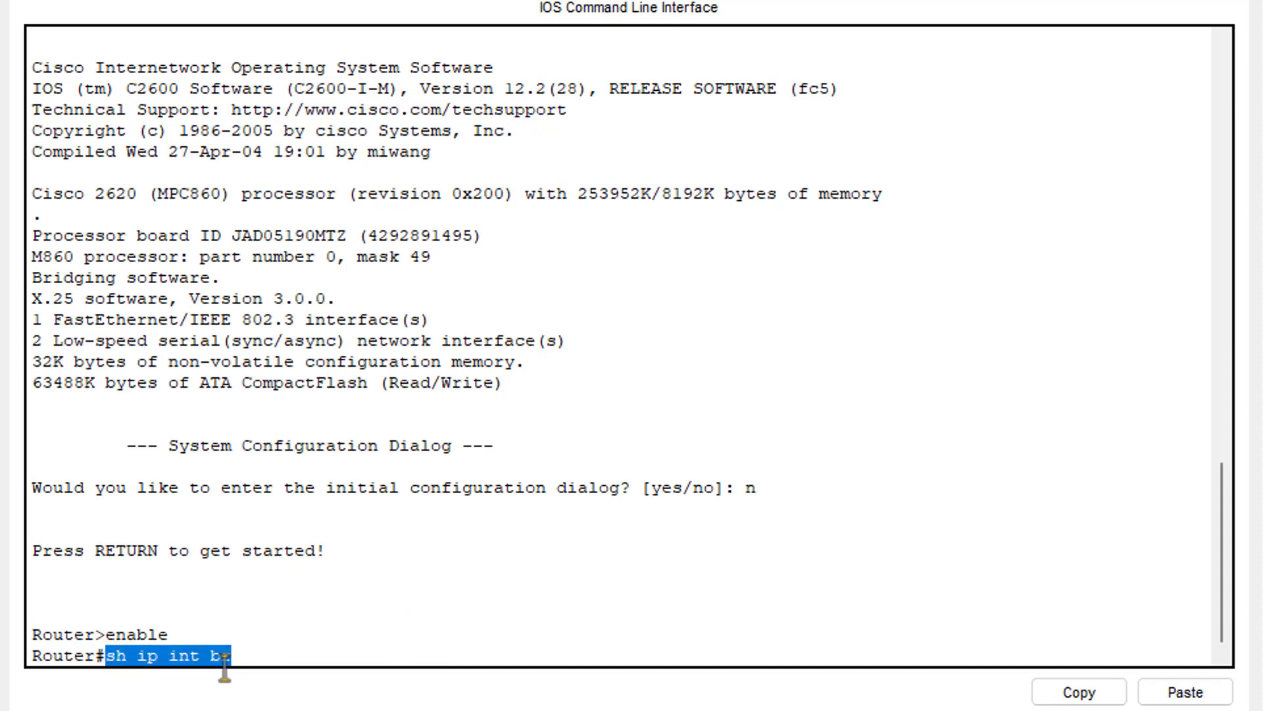
{"action": "left_click", "coordinate": [261, 655]}
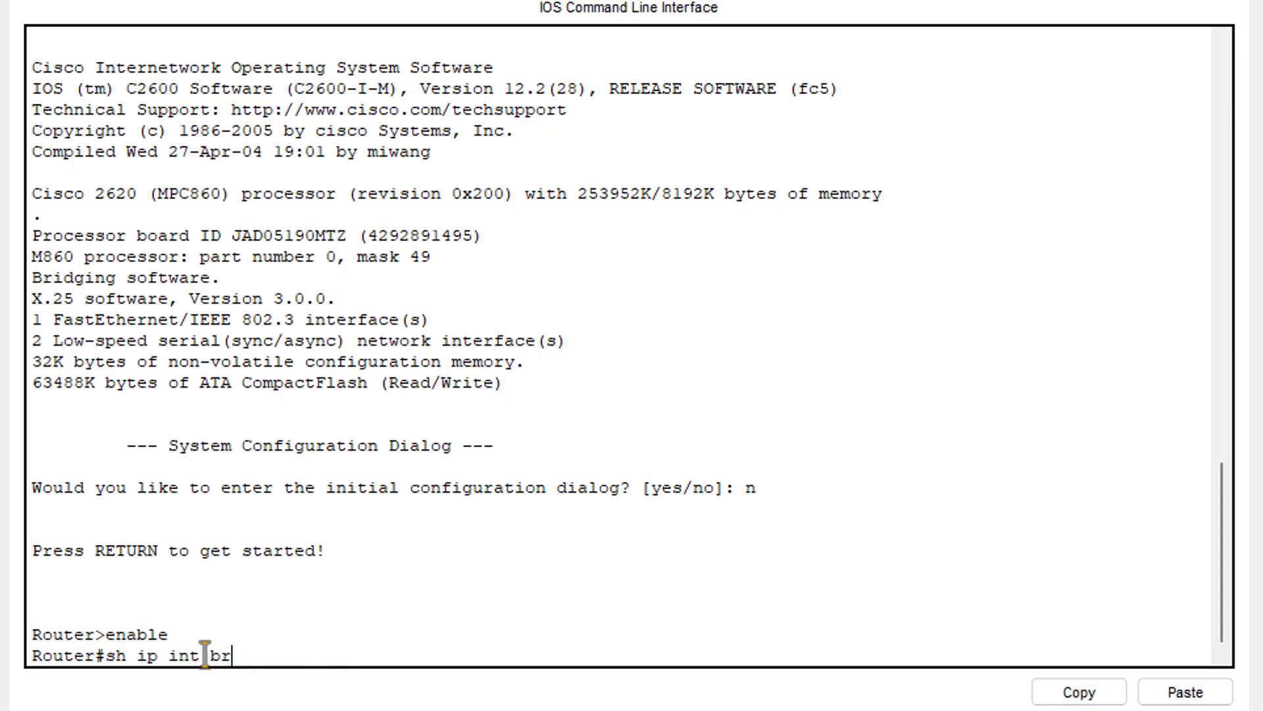
{"action": "left_click_drag", "start_coordinate": [233, 655], "coordinate": [104, 658]}
{"action": "left_click", "coordinate": [136, 655]}
{"action": "left_click_drag", "start_coordinate": [242, 663], "coordinate": [37, 651]}
{"action": "left_click", "coordinate": [102, 659]}
{"action": "left_click", "coordinate": [81, 655]}
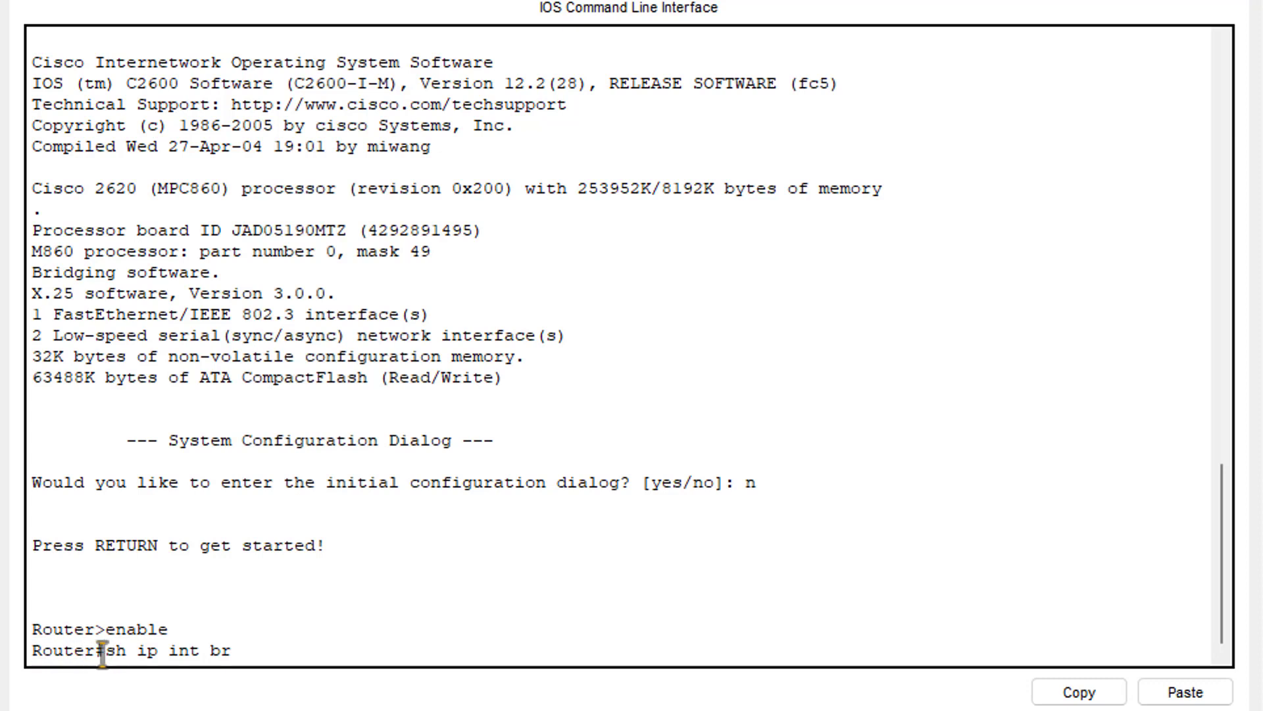
{"action": "left_click_drag", "start_coordinate": [104, 655], "coordinate": [233, 649]}
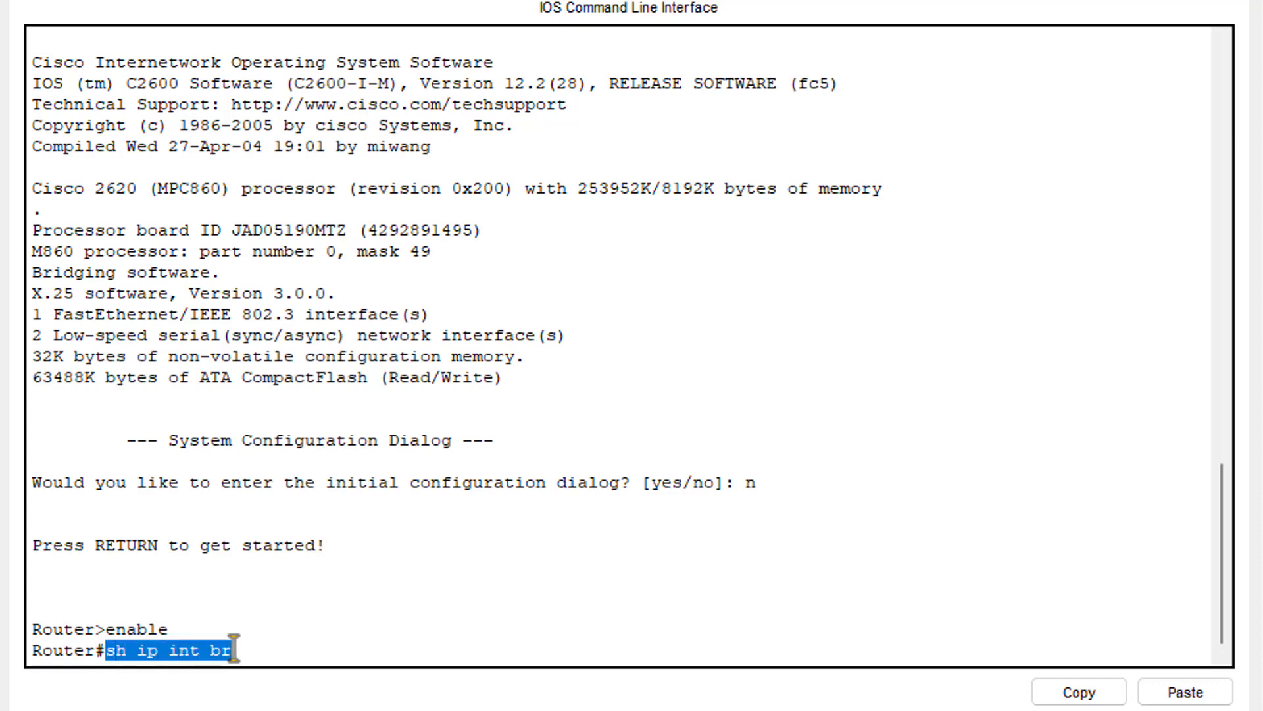
{"action": "left_click", "coordinate": [249, 653]}
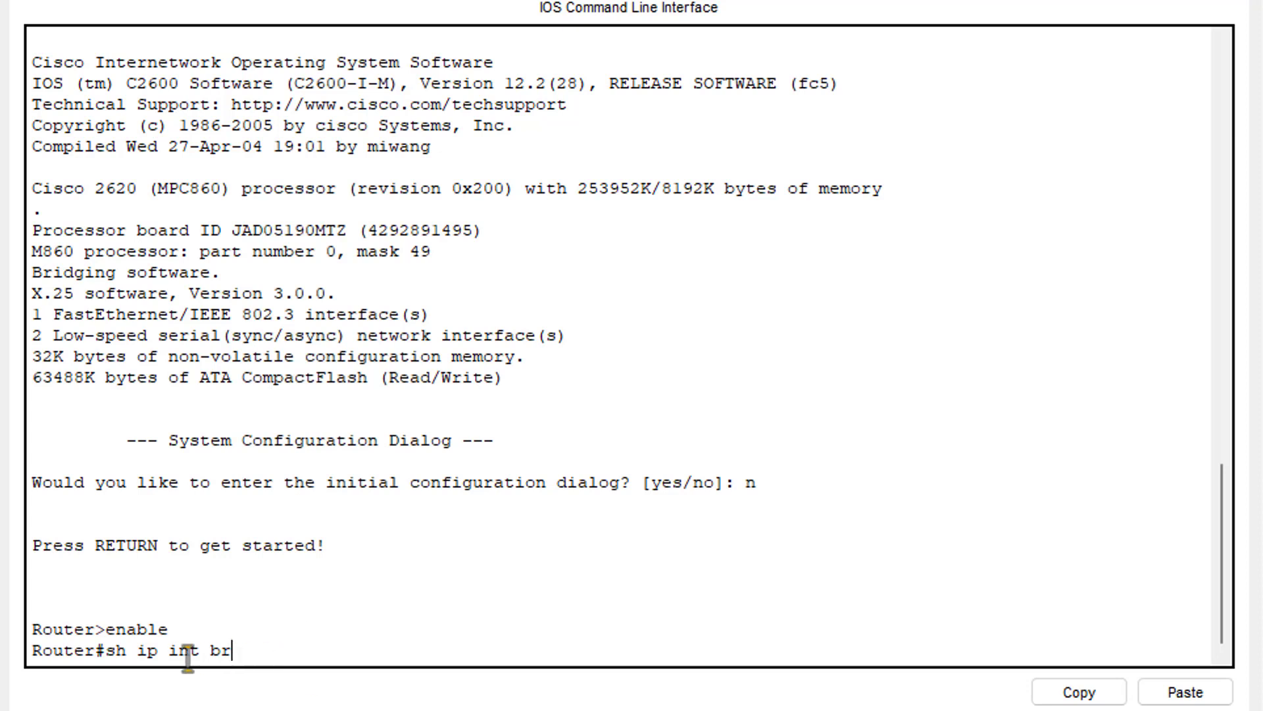
{"action": "left_click_drag", "start_coordinate": [104, 651], "coordinate": [33, 651]}
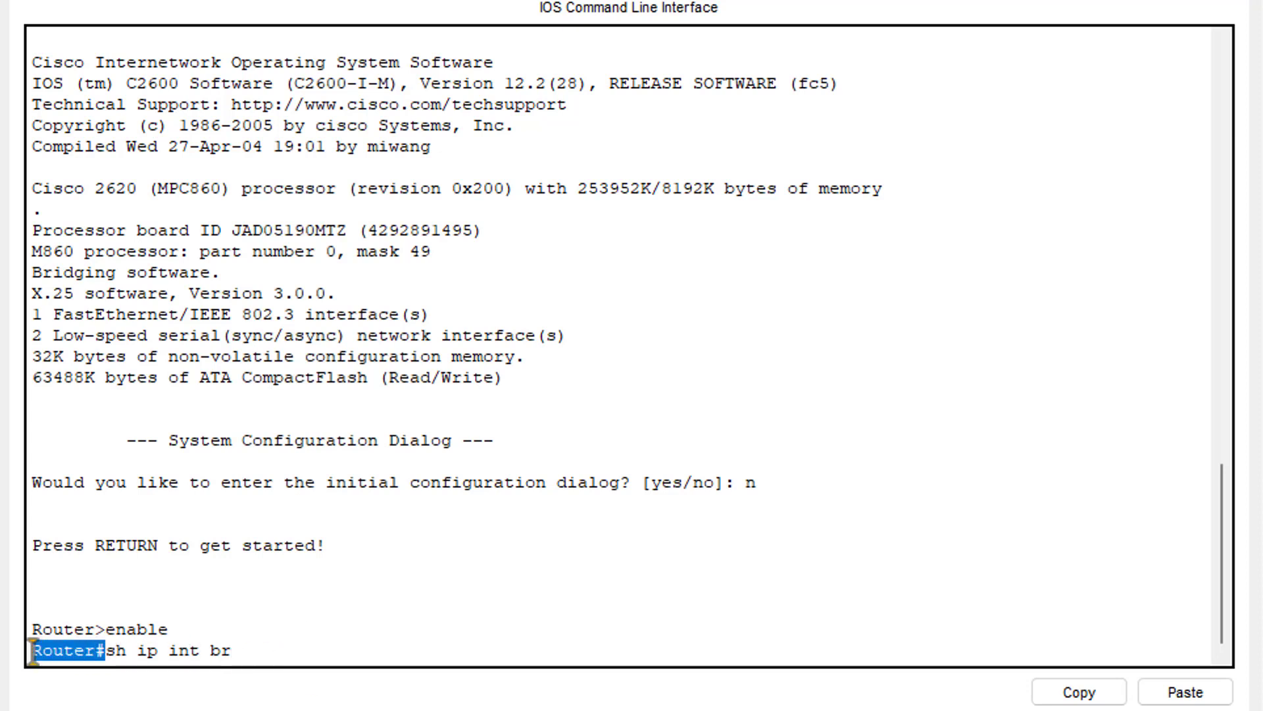
{"action": "left_click", "coordinate": [93, 651]}
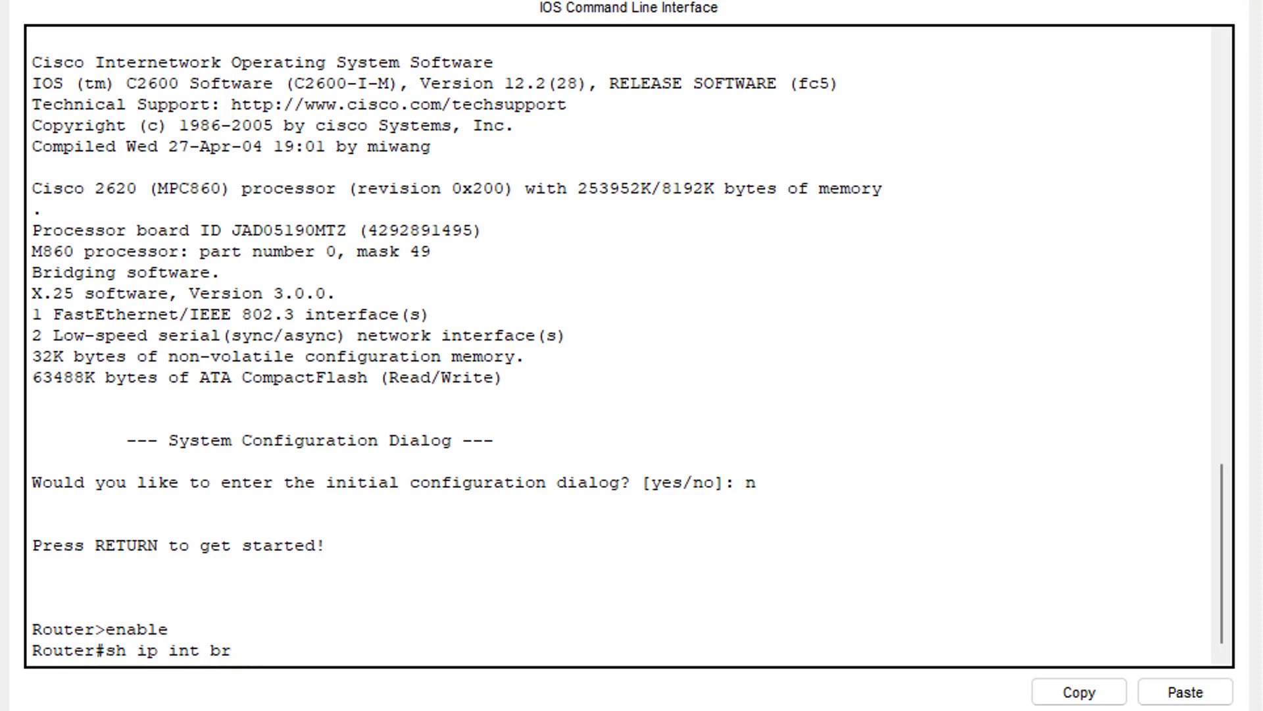
Run sh ip int br and highlight the interface rows from FastEthernet0/0 to Serial0/1.
{"action": "key", "text": "Return"}
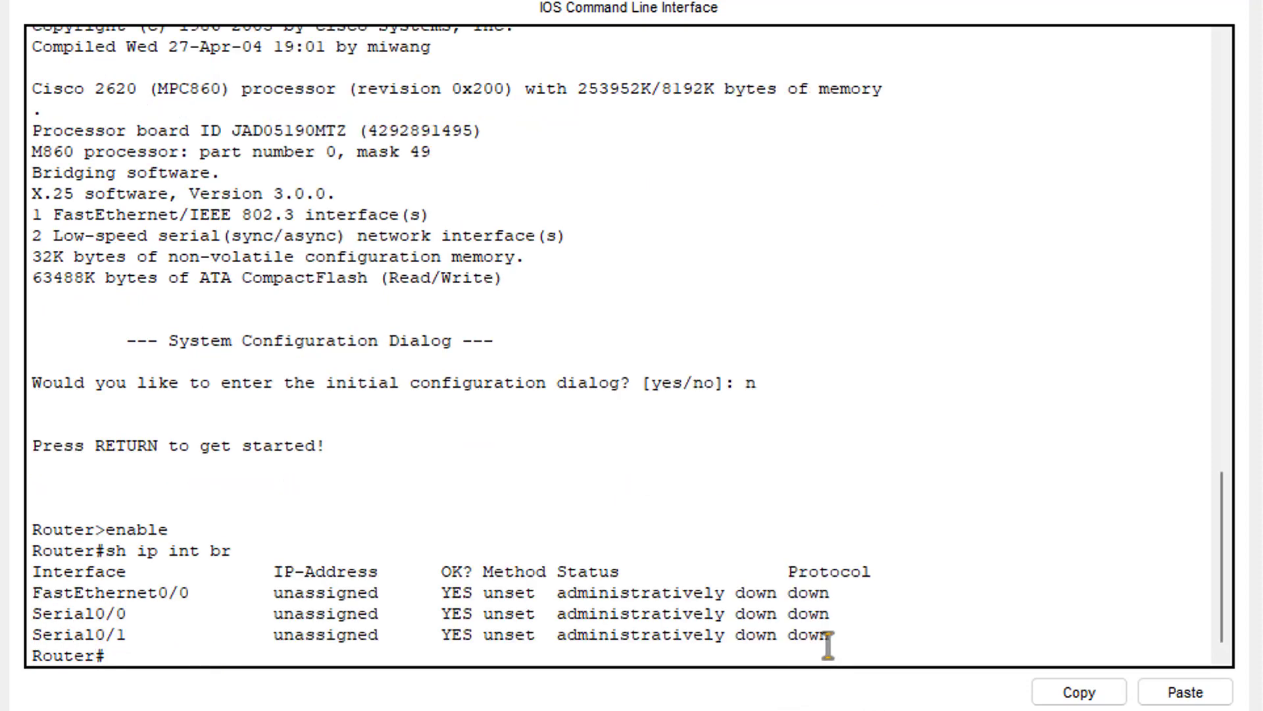
{"action": "left_click_drag", "start_coordinate": [829, 637], "coordinate": [32, 593]}
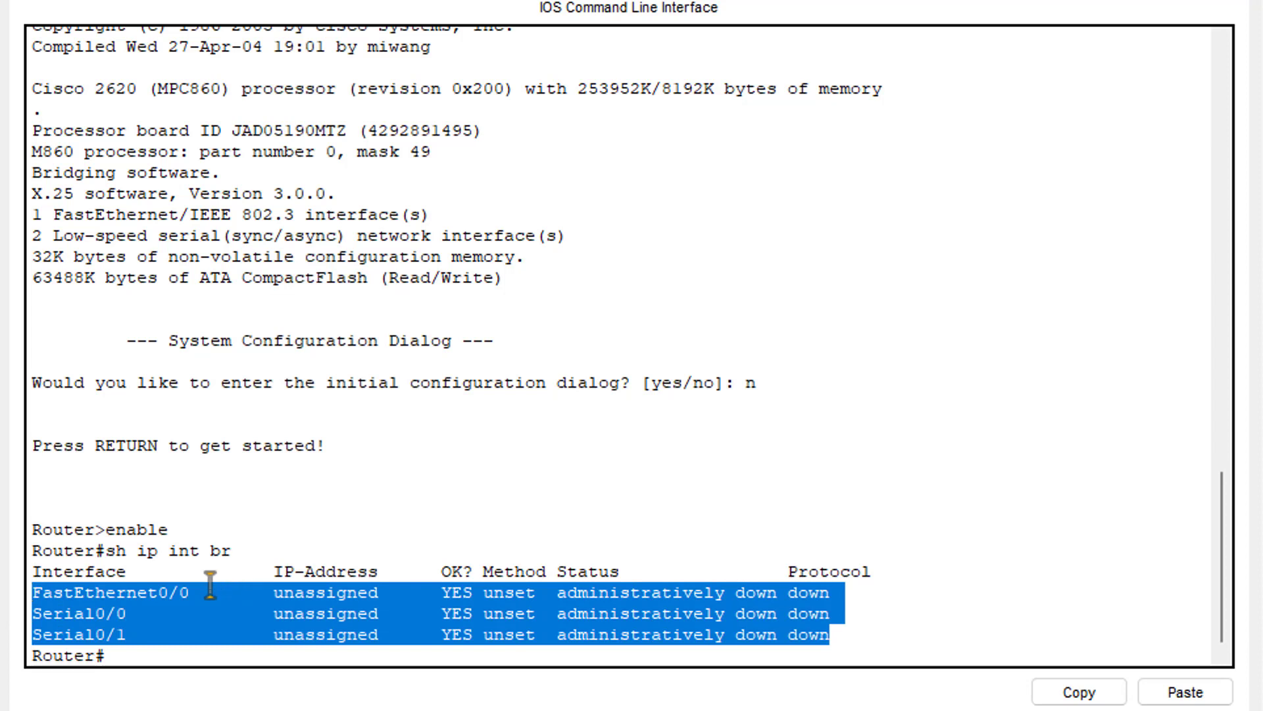
Highlight the FastEthernet0/0 interface name in the router's interface listing.
{"action": "left_click_drag", "start_coordinate": [189, 595], "coordinate": [31, 596]}
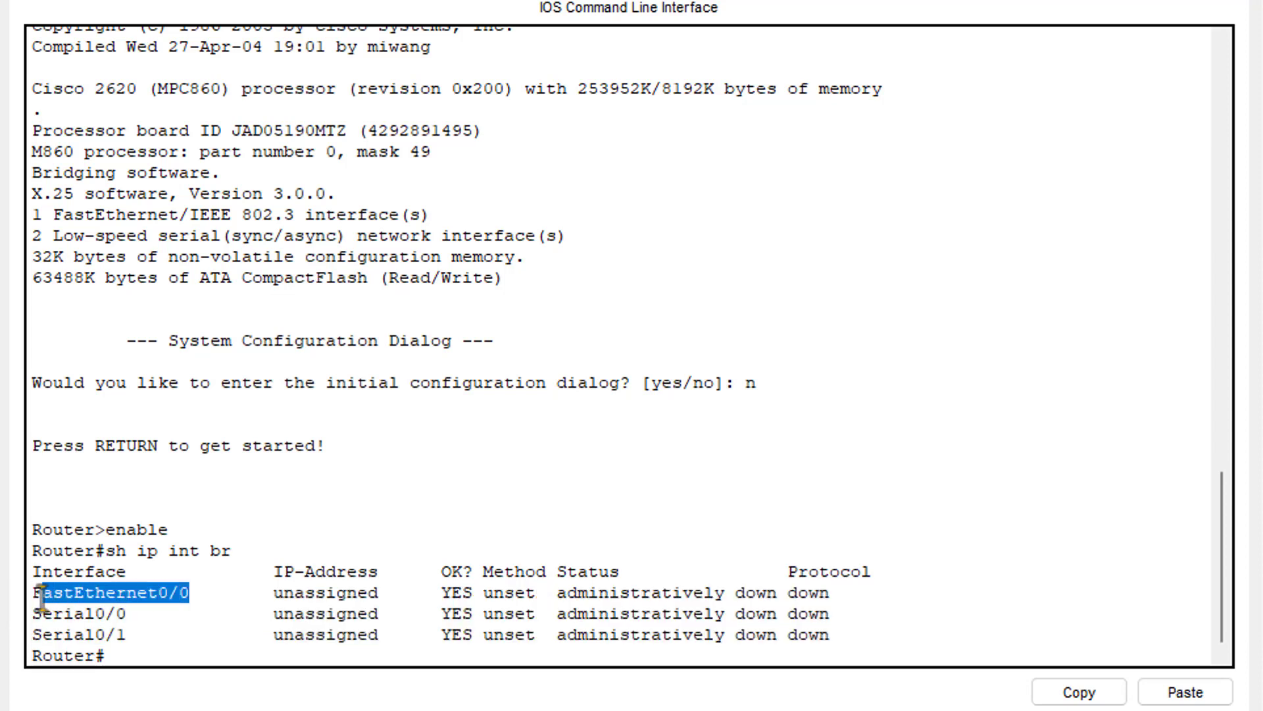
{"action": "left_click", "coordinate": [139, 592]}
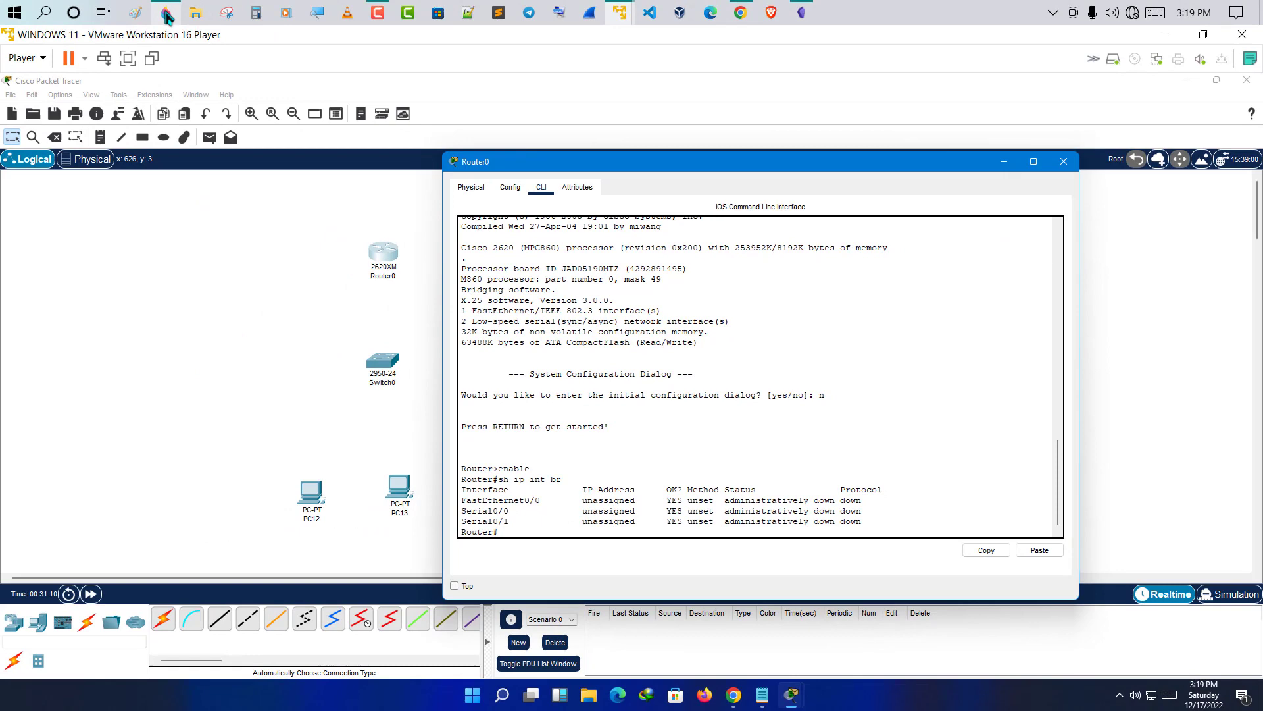
Switch to the Paint 3D bandwidth sketch and draw arrows leading into and out of the narrow pipe.
{"action": "left_click", "coordinate": [167, 14]}
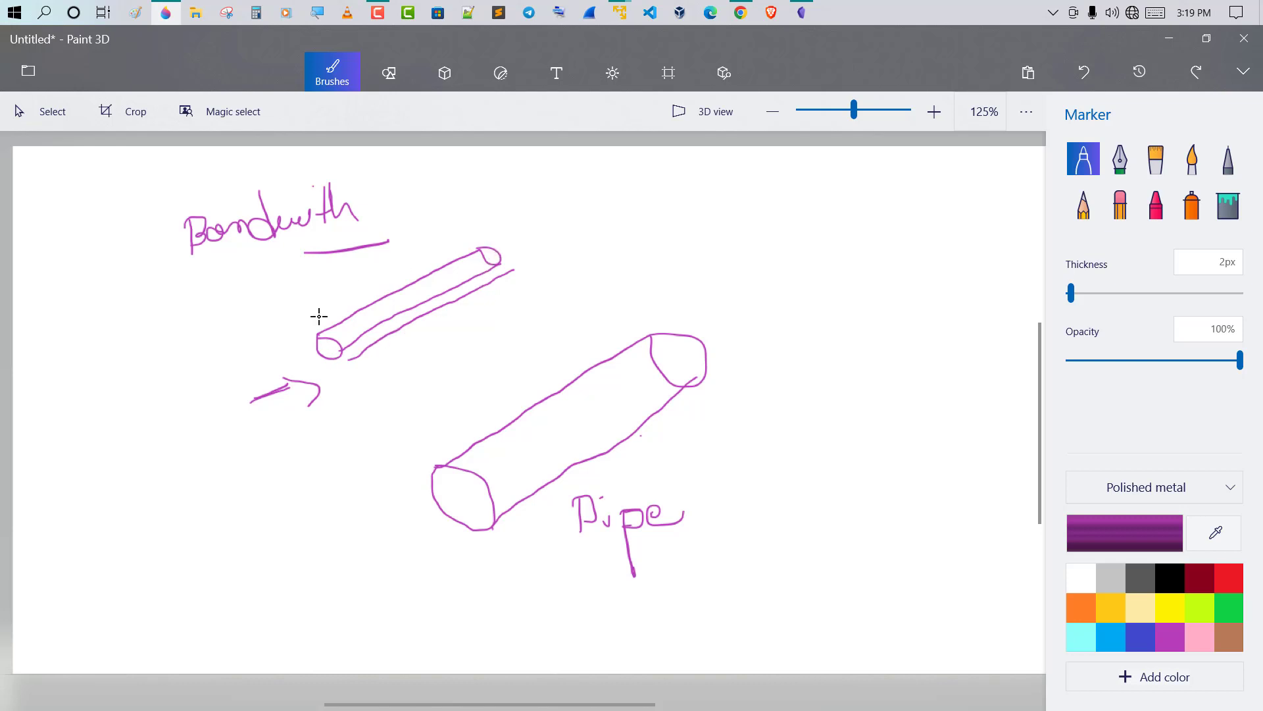
{"action": "mouse_move", "coordinate": [252, 393]}
{"action": "left_mouse_down"}
{"action": "mouse_move", "coordinate": [301, 362]}
{"action": "mouse_move", "coordinate": [298, 388]}
{"action": "left_mouse_up"}
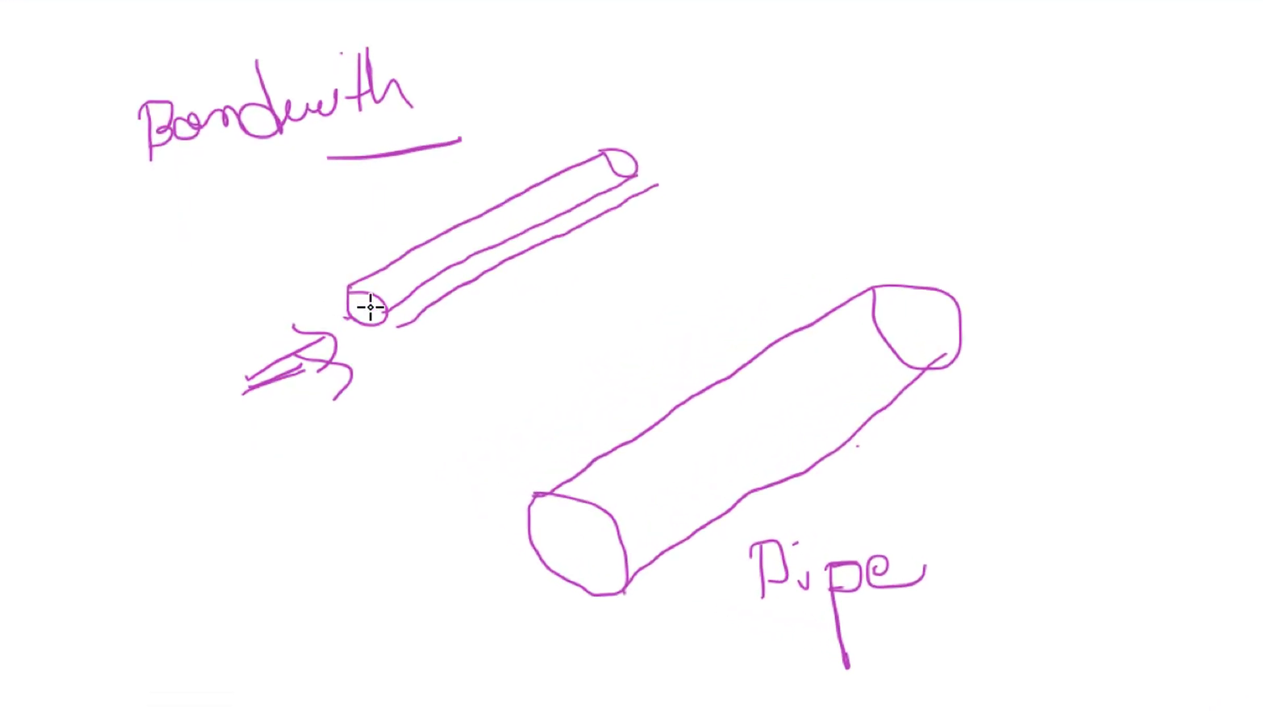
{"action": "left_click_drag", "start_coordinate": [370, 306], "coordinate": [347, 318]}
{"action": "mouse_move", "coordinate": [653, 155]}
{"action": "left_mouse_down"}
{"action": "mouse_move", "coordinate": [770, 101]}
{"action": "mouse_move", "coordinate": [772, 112]}
{"action": "left_mouse_up"}
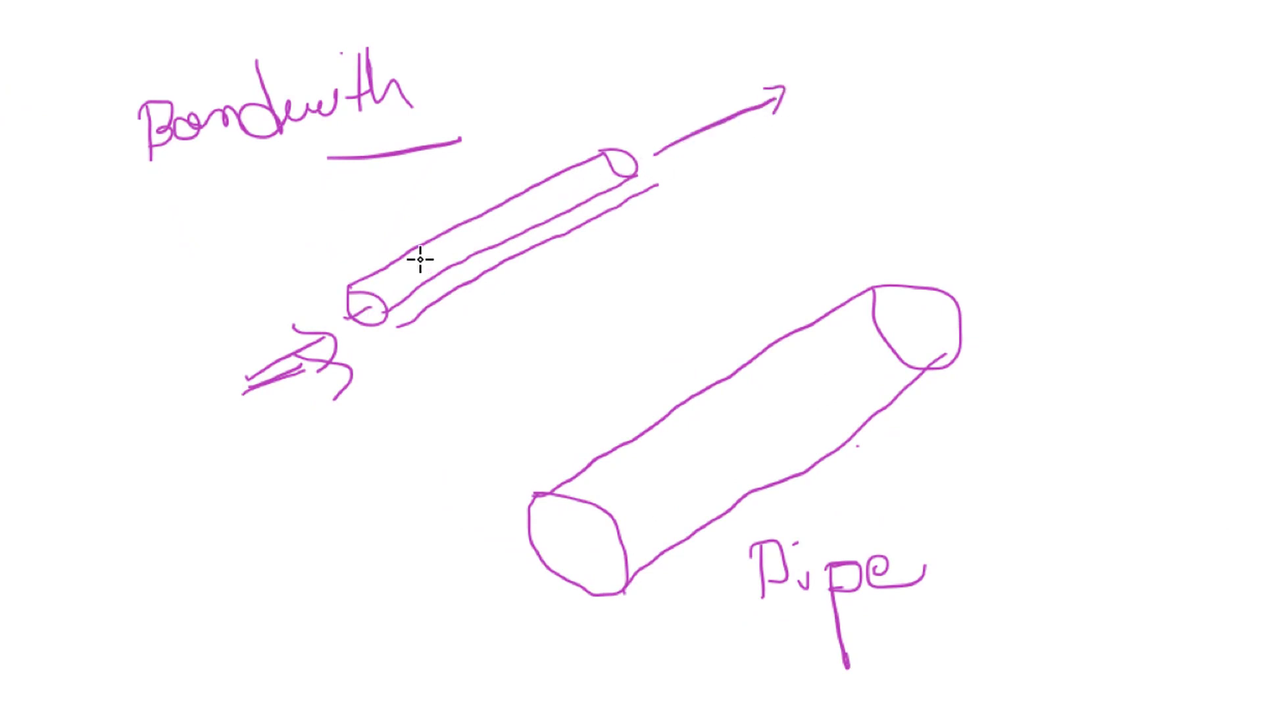
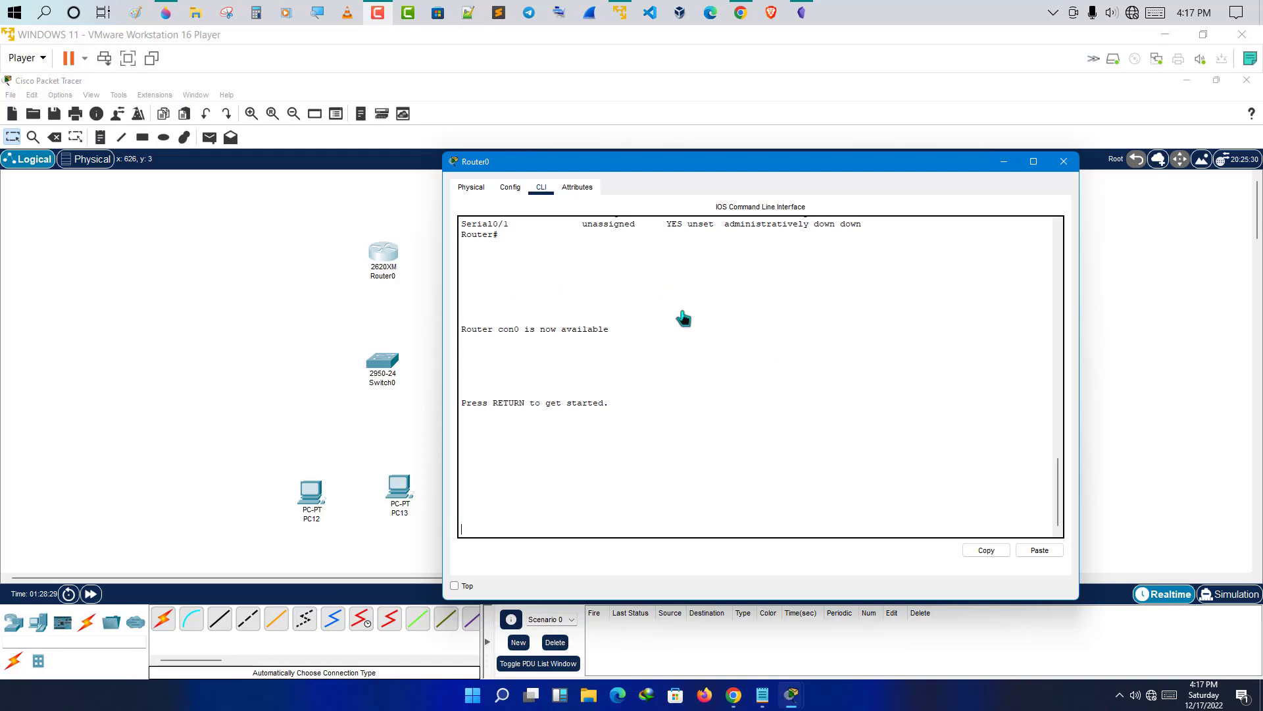
Switch to the CCNA notes on basic router configuration and open the R1 note.
{"action": "left_click", "coordinate": [802, 13]}
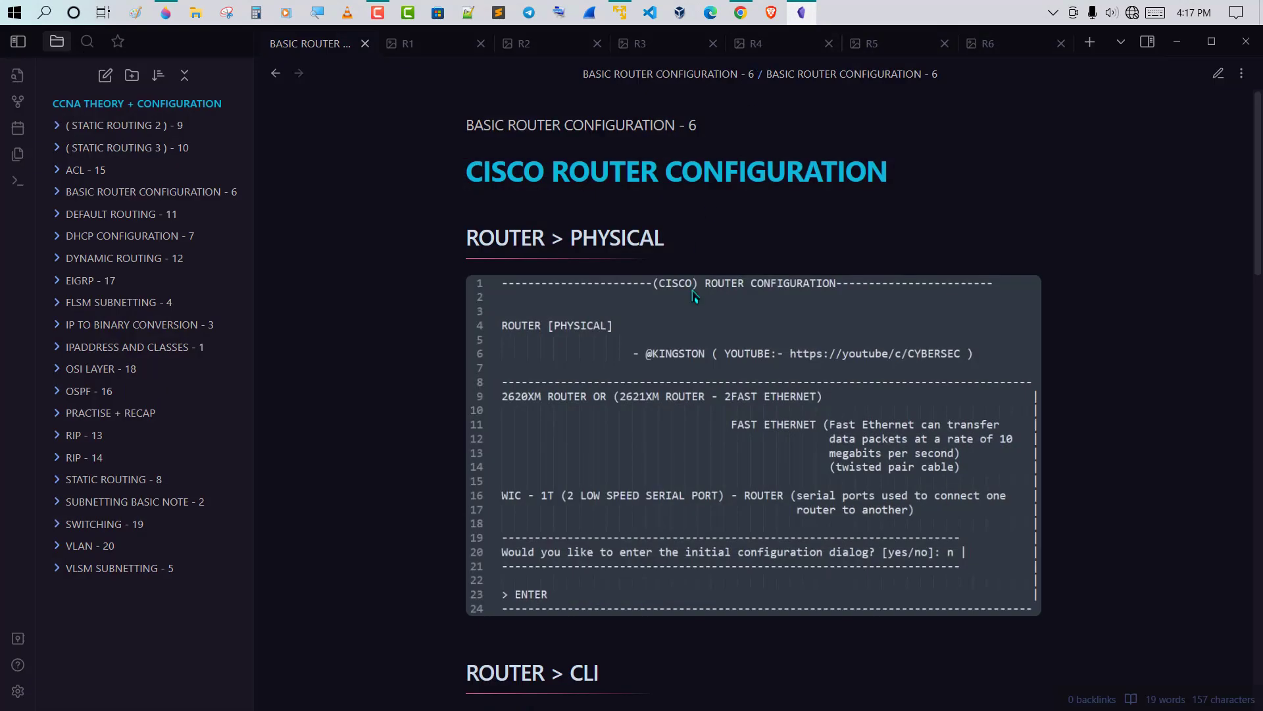
{"action": "left_click", "coordinate": [405, 42]}
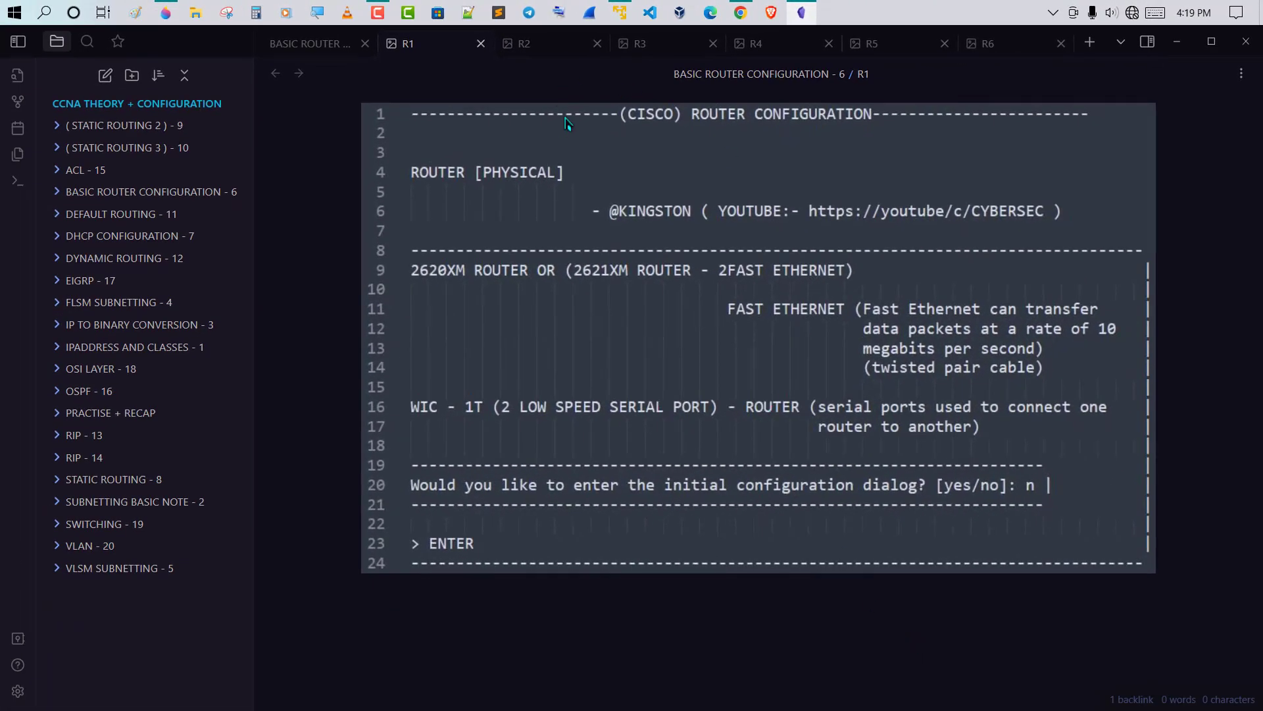
Return to Router0's command line in Packet Tracer, start the console session and enter privileged mode with enable.
{"action": "left_click", "coordinate": [620, 12]}
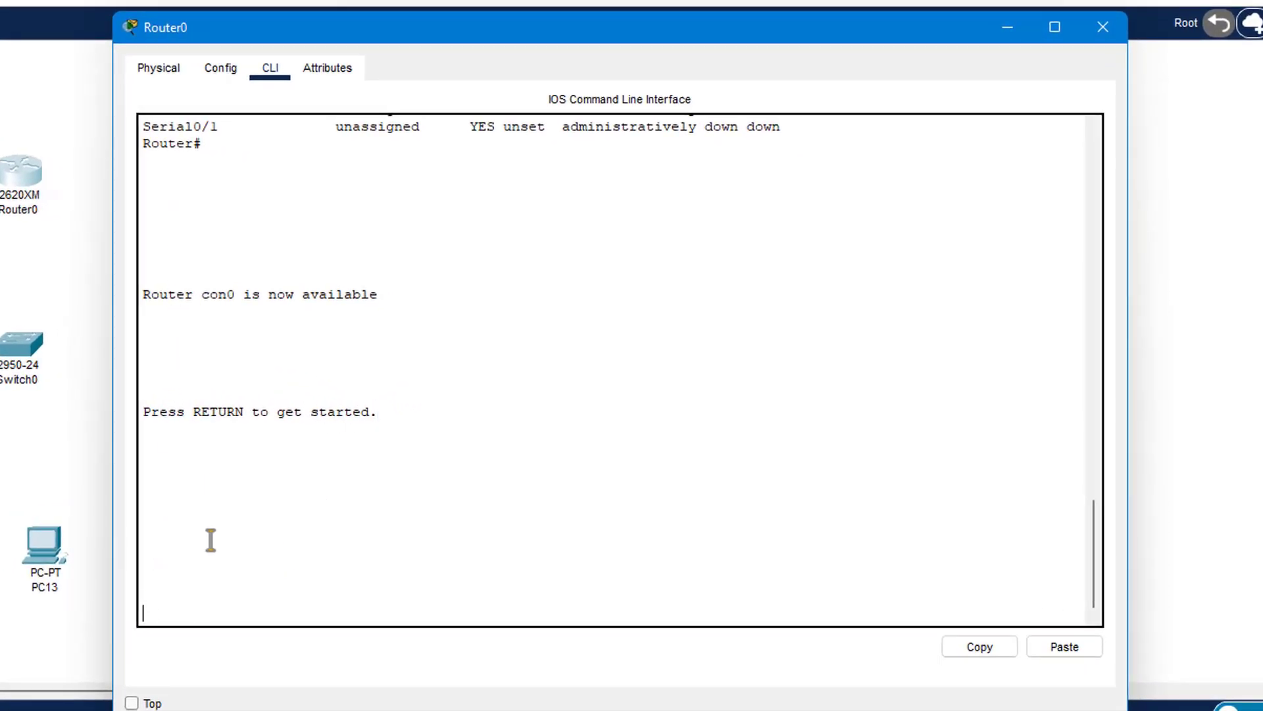
{"action": "scroll", "coordinate": [339, 582], "scroll_direction": "up", "scroll_amount": 5}
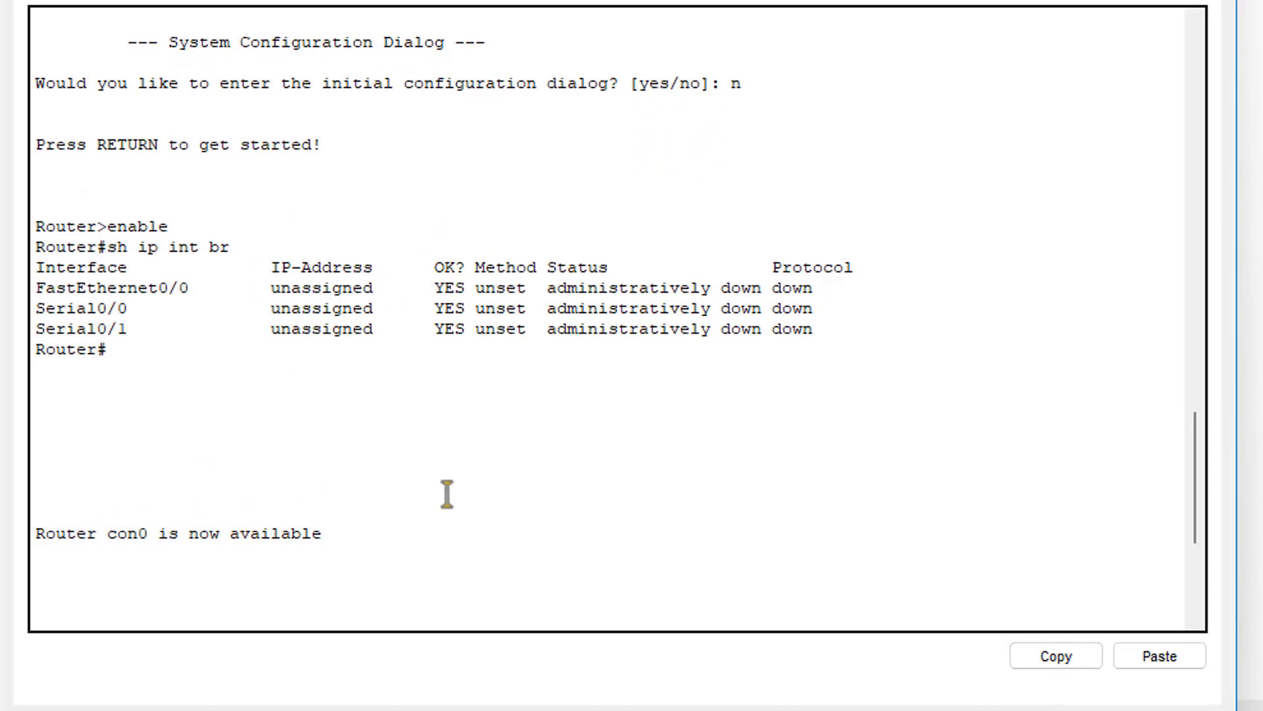
{"action": "scroll", "coordinate": [445, 497], "scroll_direction": "down", "scroll_amount": 6}
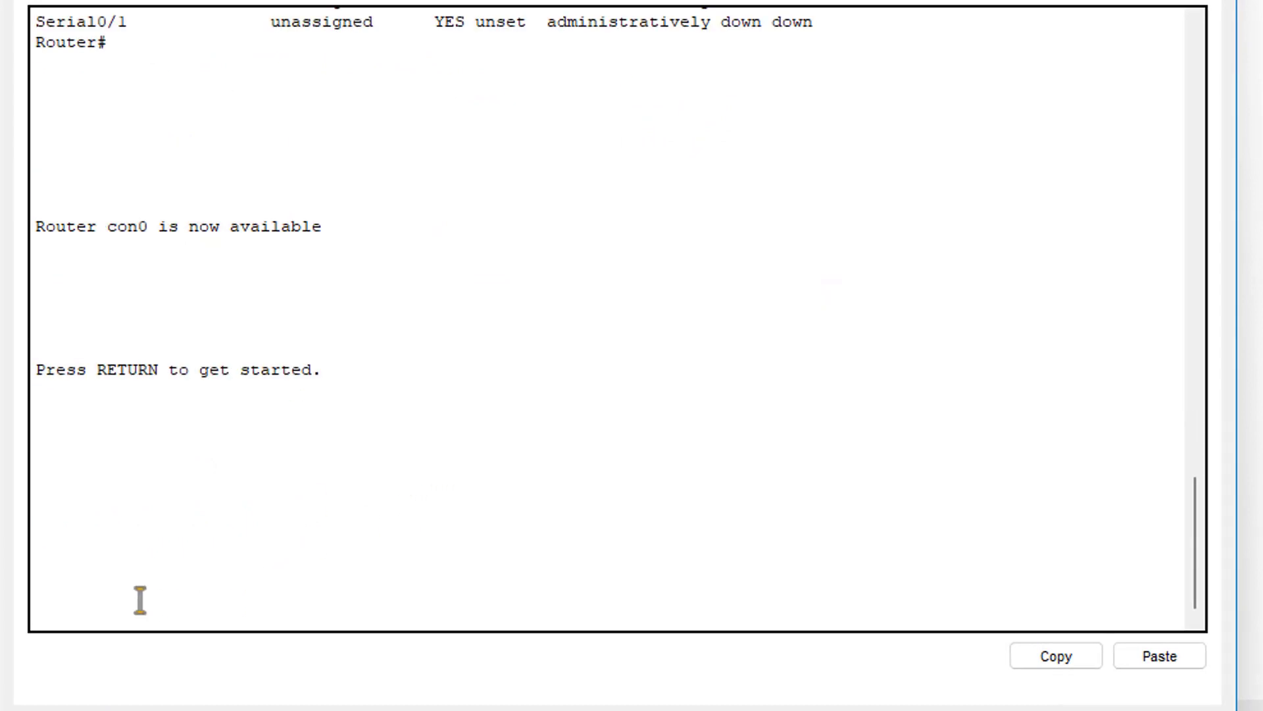
{"action": "key", "text": "Return"}
{"action": "triple_click", "coordinate": [84, 620]}
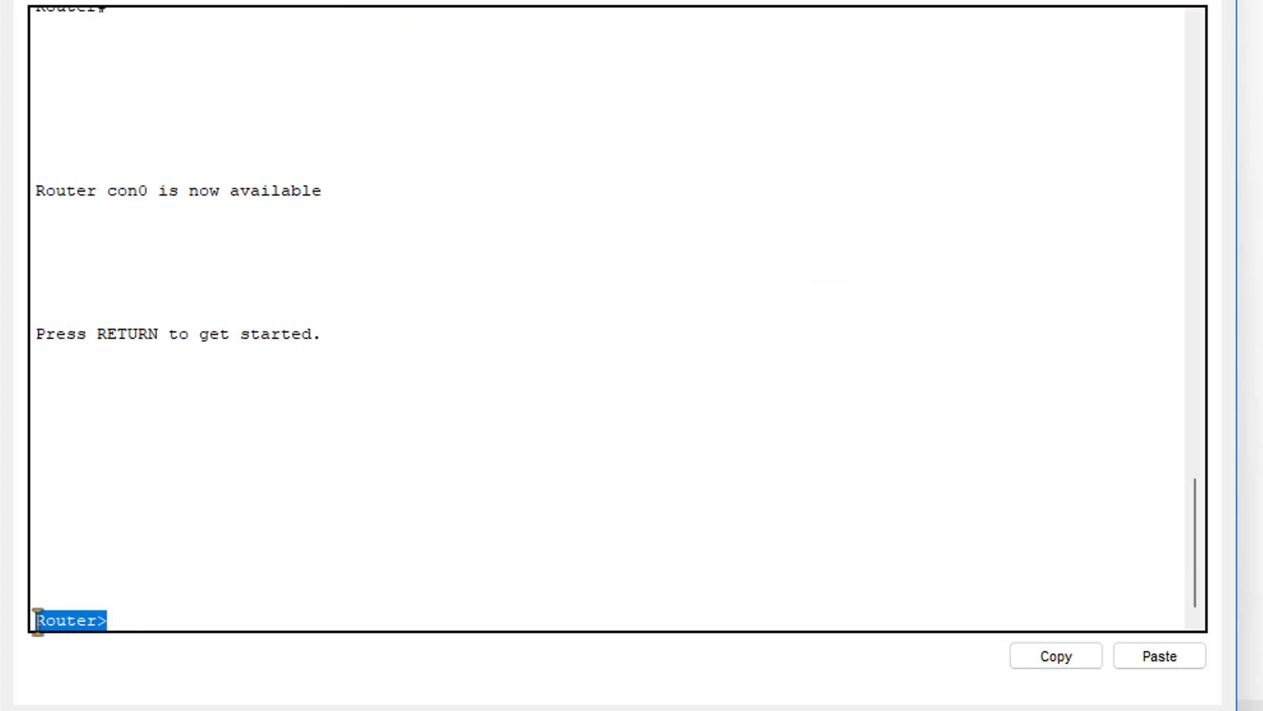
{"action": "left_click", "coordinate": [144, 619]}
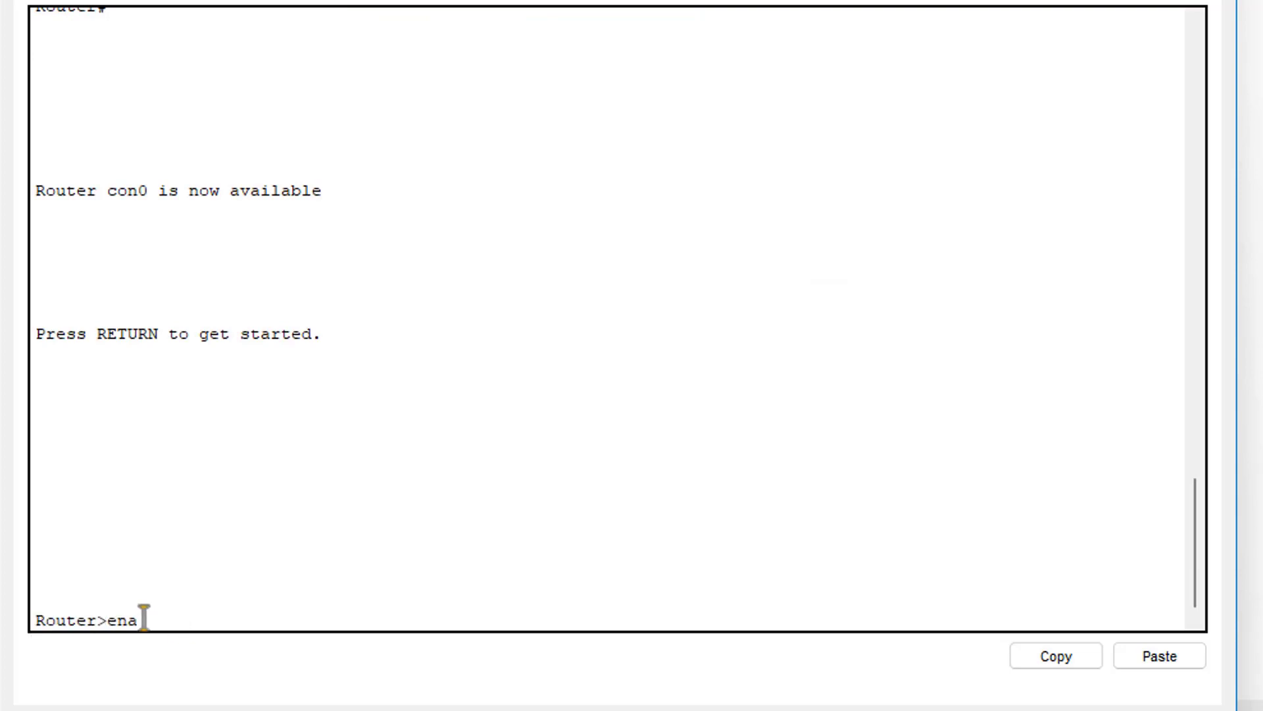
{"action": "key", "text": "Return"}
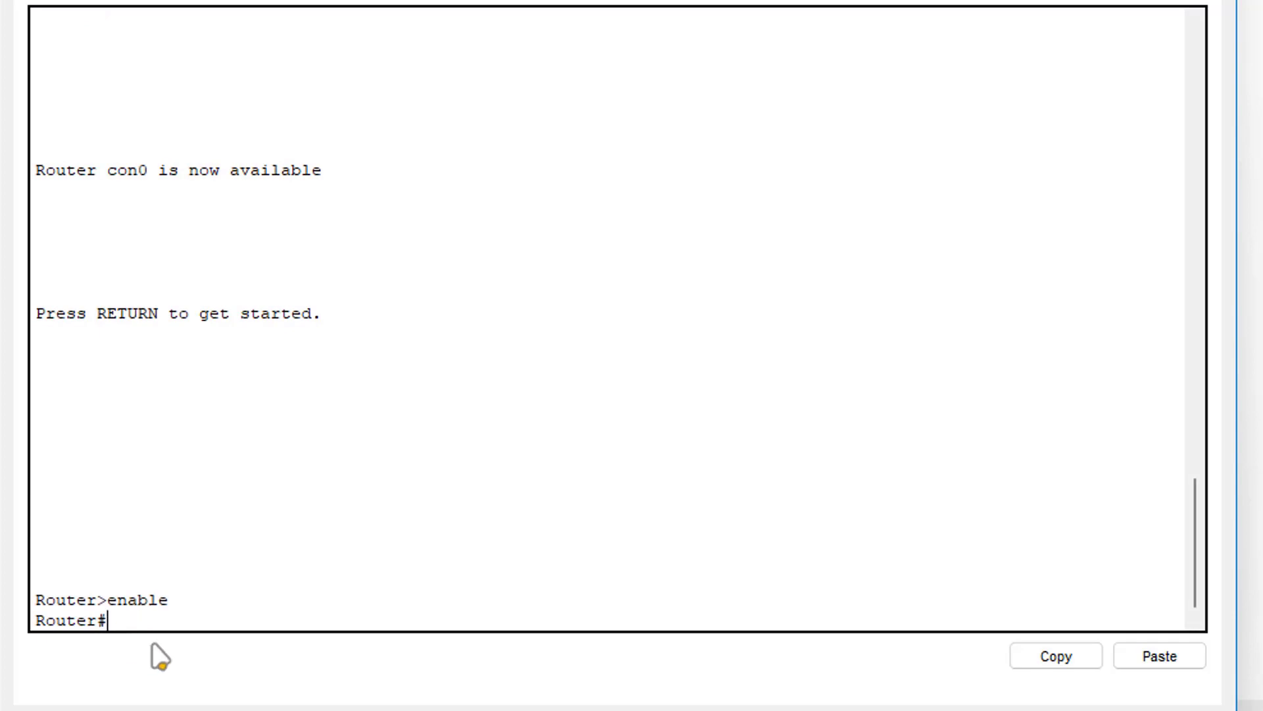
Highlight the privileged-mode prompt Router# in the command line.
{"action": "left_click_drag", "start_coordinate": [138, 625], "coordinate": [3, 619]}
{"action": "left_click", "coordinate": [128, 622]}
{"action": "left_click_drag", "start_coordinate": [106, 622], "coordinate": [30, 622]}
{"action": "left_click", "coordinate": [132, 622]}
{"action": "left_click_drag", "start_coordinate": [112, 618], "coordinate": [48, 620]}
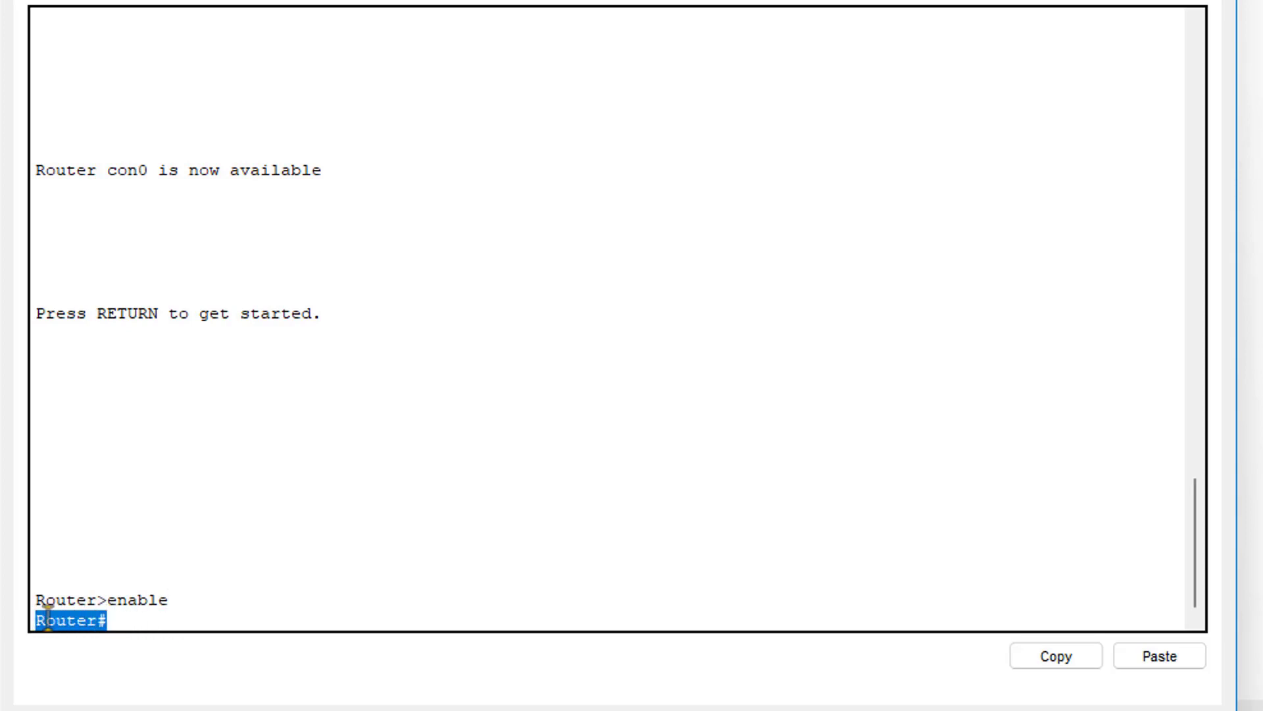
{"action": "left_click", "coordinate": [113, 620]}
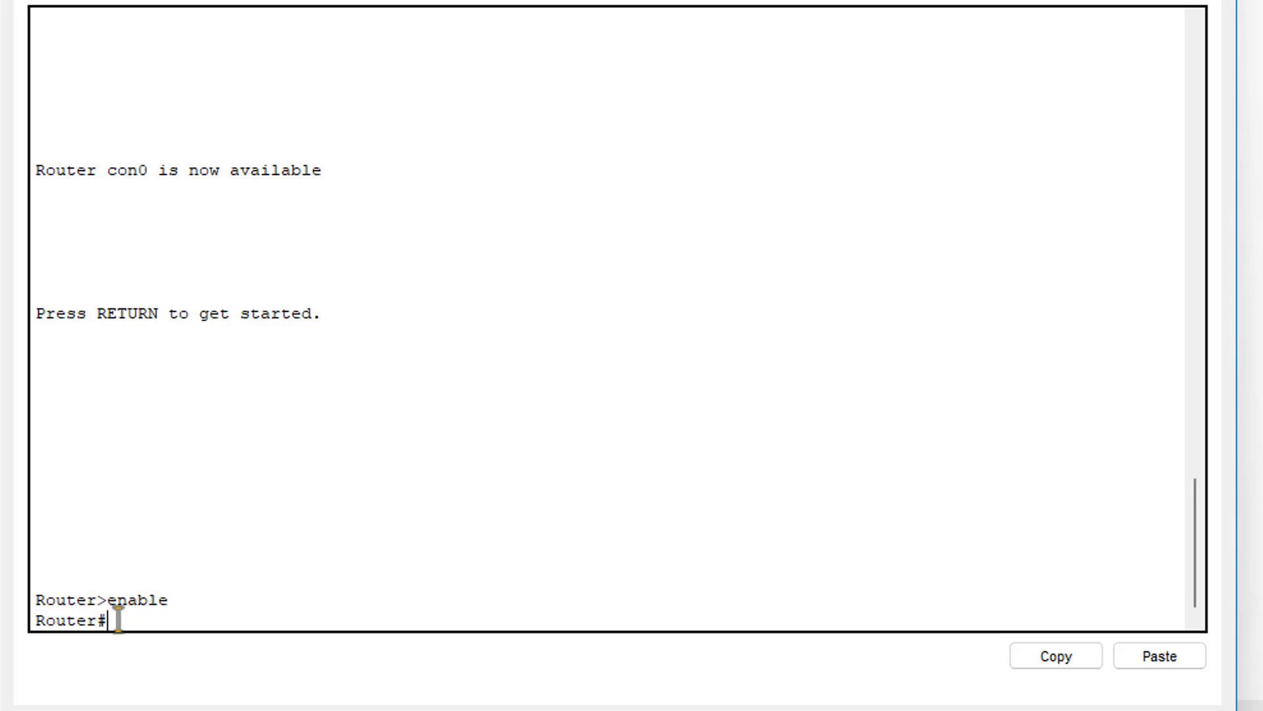
{"action": "left_click_drag", "start_coordinate": [118, 619], "coordinate": [29, 622]}
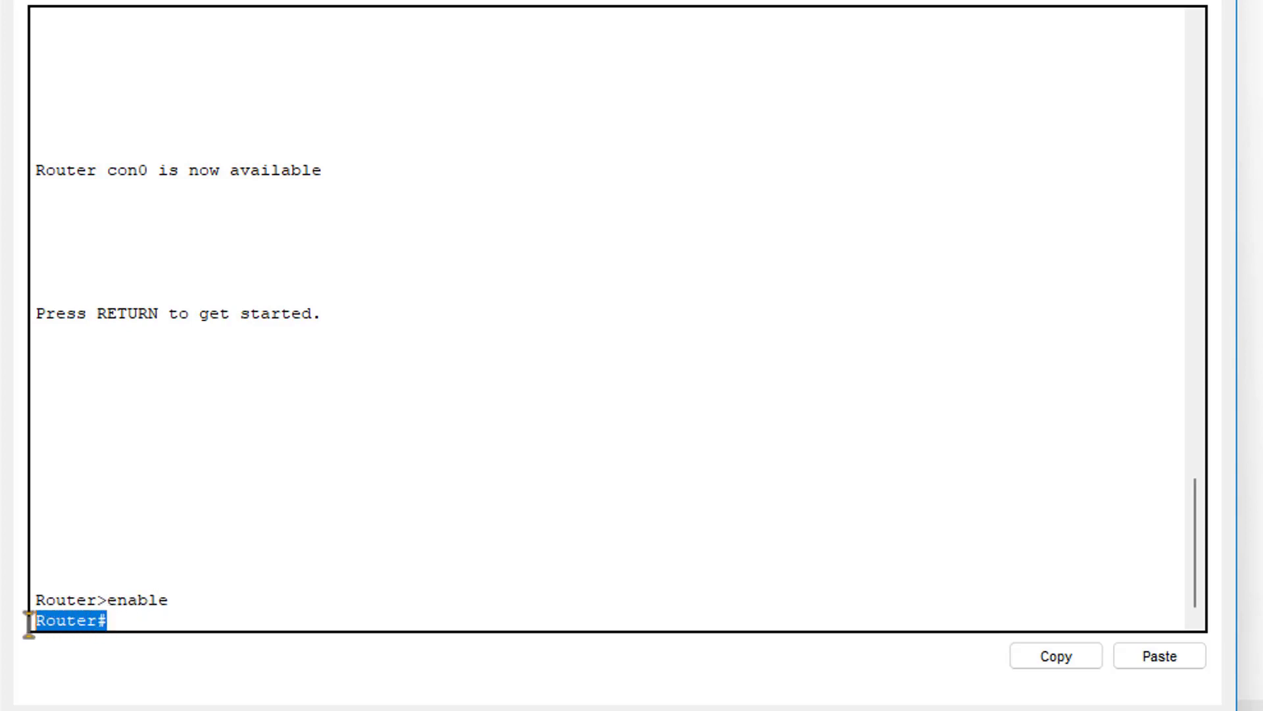
{"action": "left_click", "coordinate": [112, 618]}
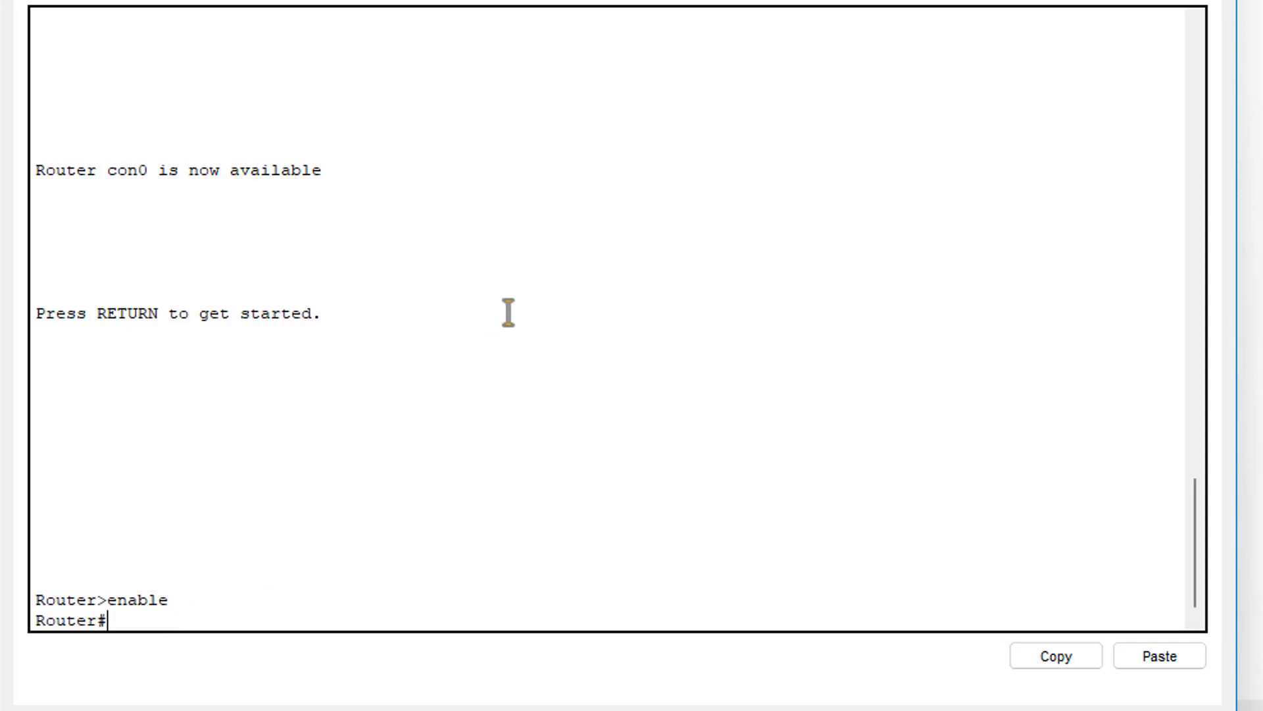
Highlight FastEthernet0/0, Serial0/0 and Serial0/1 one after another in the earlier interface listing.
{"action": "scroll", "coordinate": [507, 310], "scroll_direction": "up", "scroll_amount": 5}
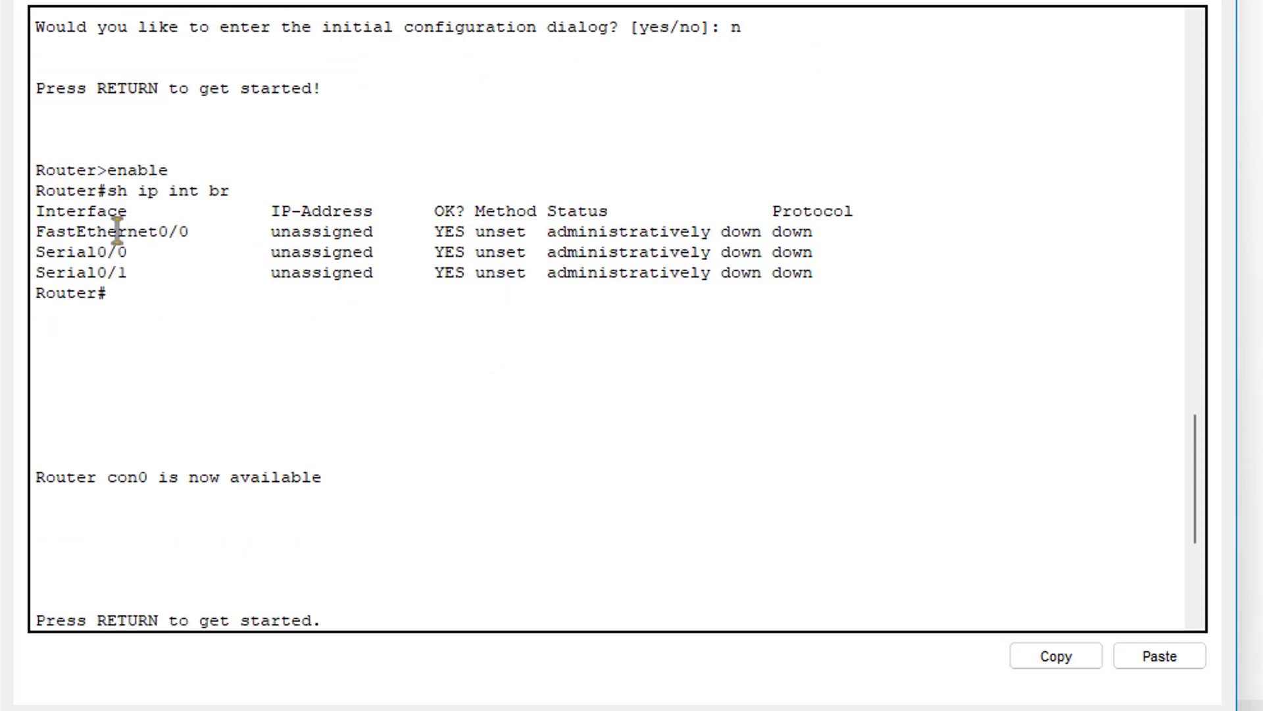
{"action": "left_click_drag", "start_coordinate": [43, 232], "coordinate": [261, 236]}
{"action": "left_click_drag", "start_coordinate": [56, 252], "coordinate": [189, 256]}
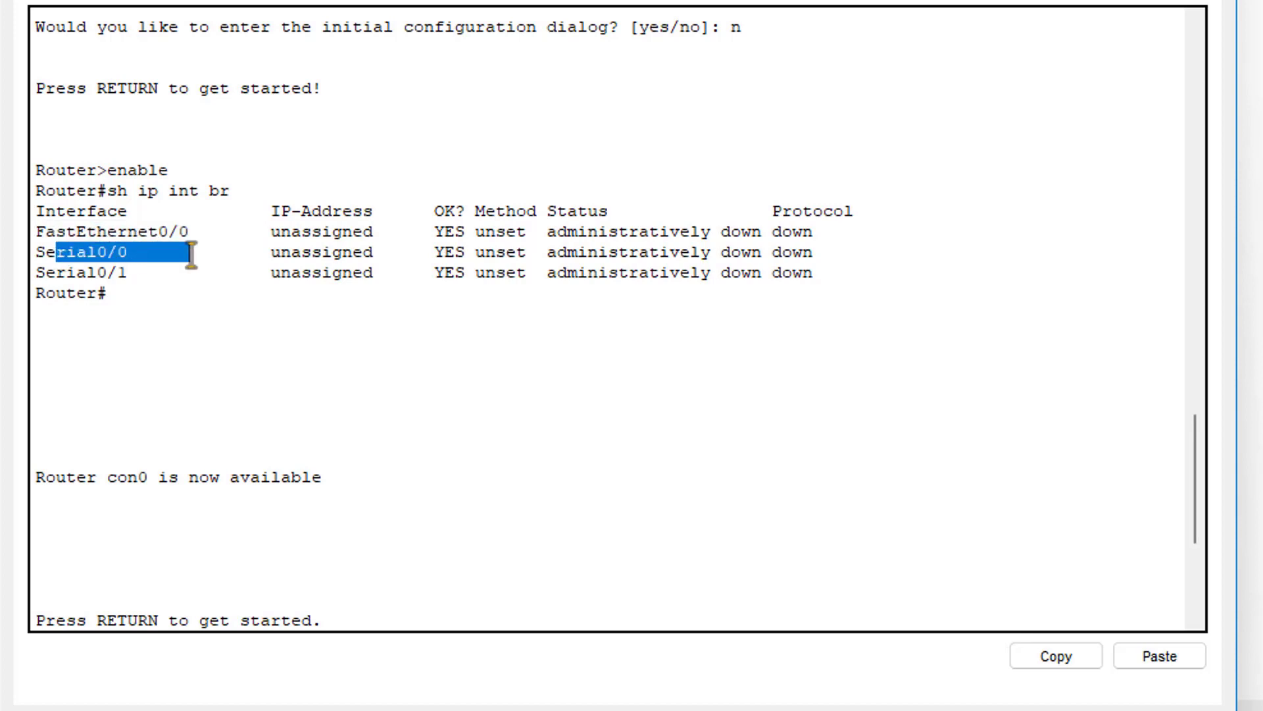
{"action": "left_click_drag", "start_coordinate": [56, 273], "coordinate": [174, 272]}
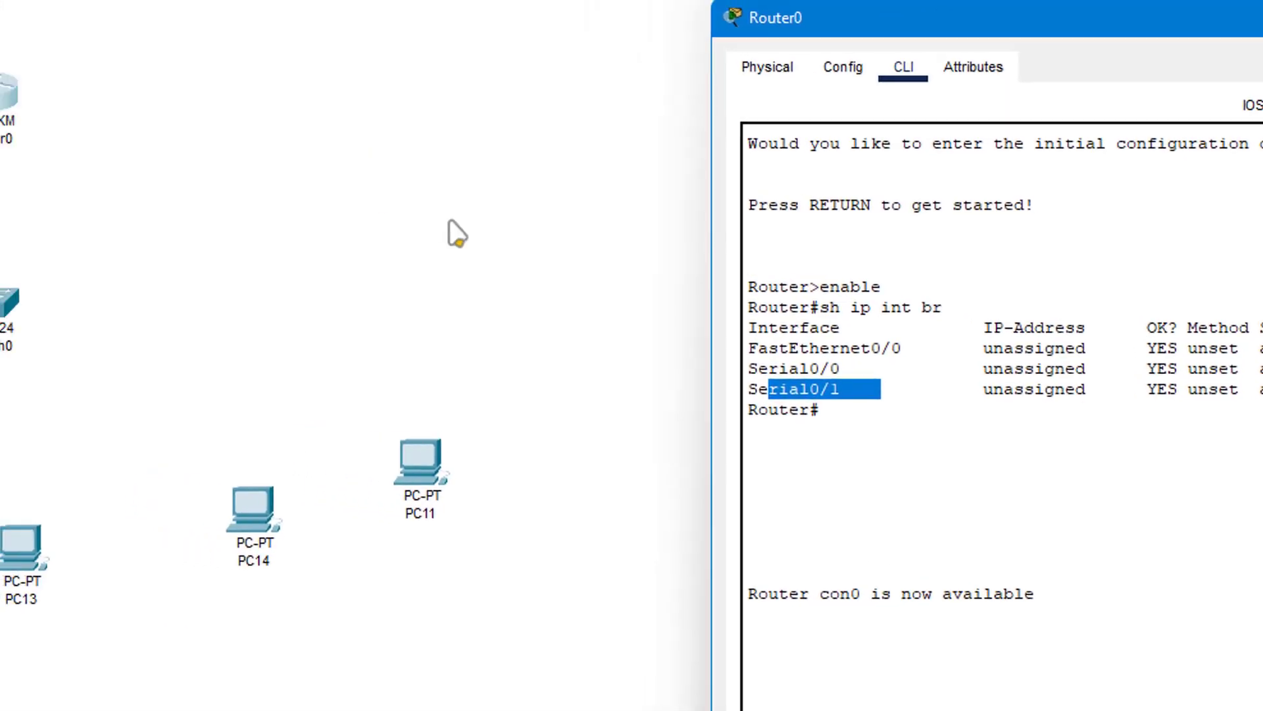
Connect Router0 to Switch0 in the logical workspace with an automatically chosen cable type.
{"action": "left_click", "coordinate": [562, 266]}
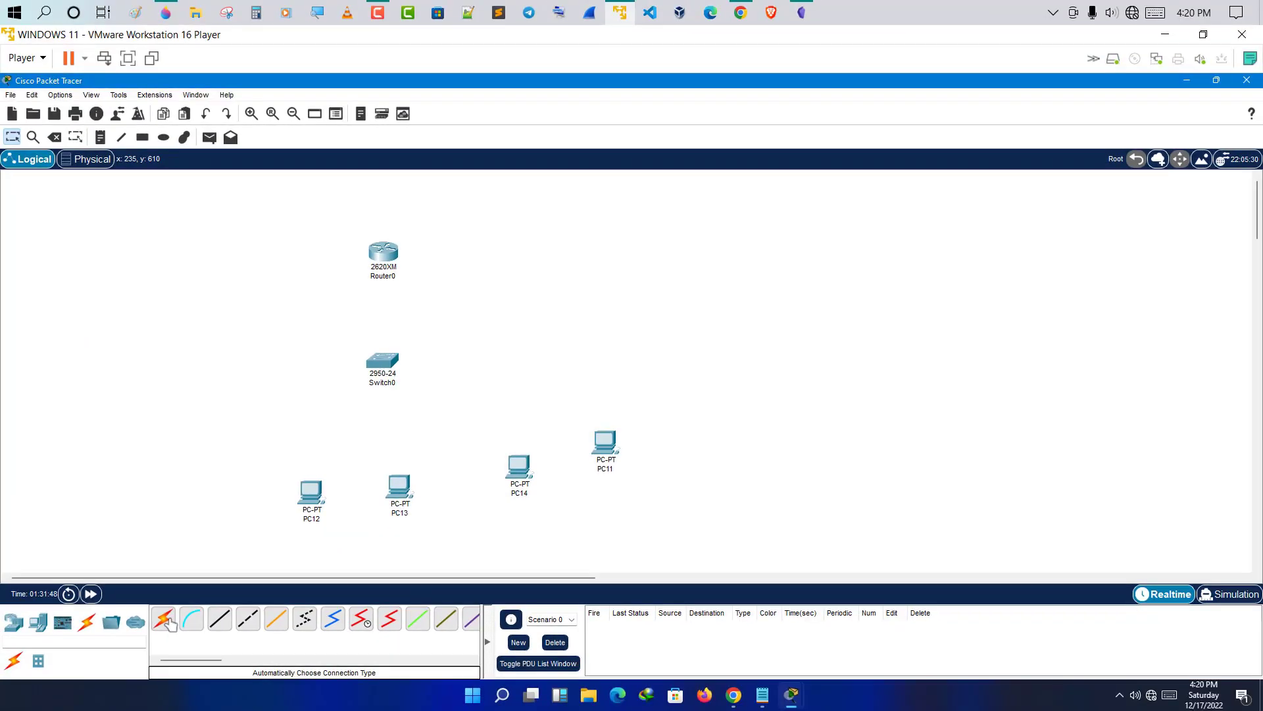
{"action": "left_click", "coordinate": [168, 621]}
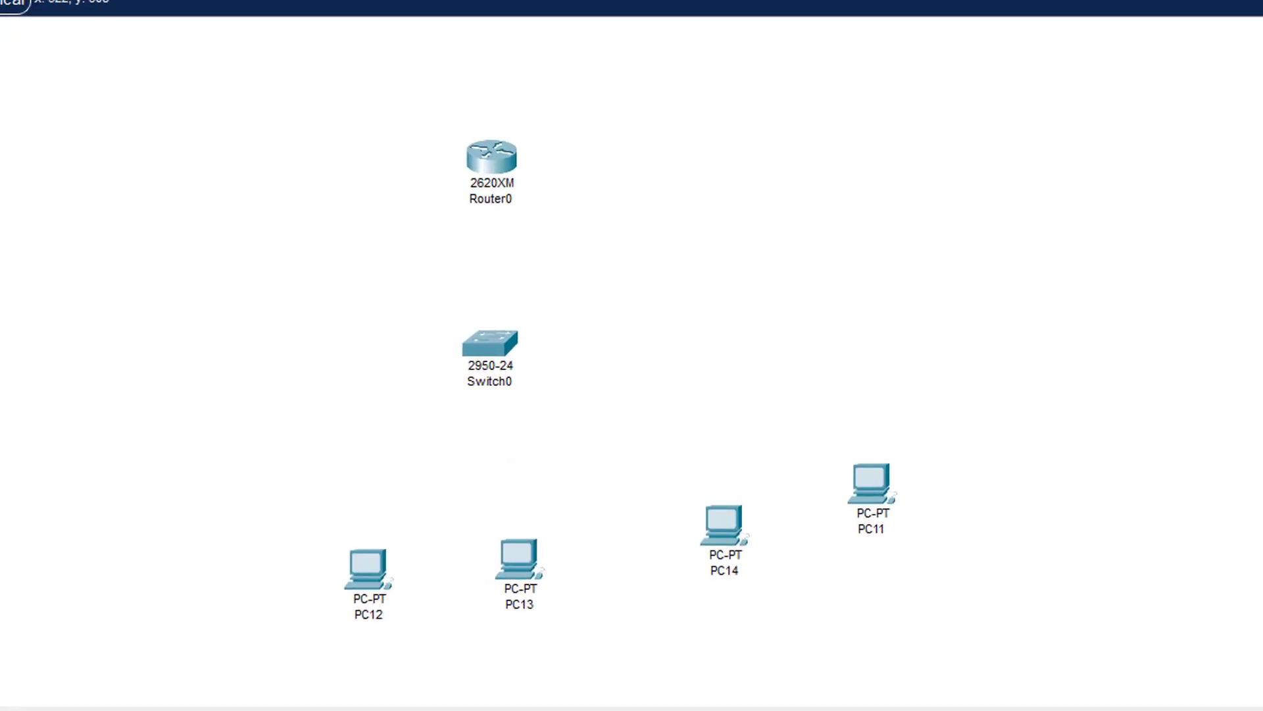
{"action": "left_click", "coordinate": [511, 176]}
{"action": "left_click", "coordinate": [497, 344]}
Connect Switch0 to PC12, PC13, PC14 and PC11 with automatically chosen cables.
{"action": "left_click", "coordinate": [505, 349]}
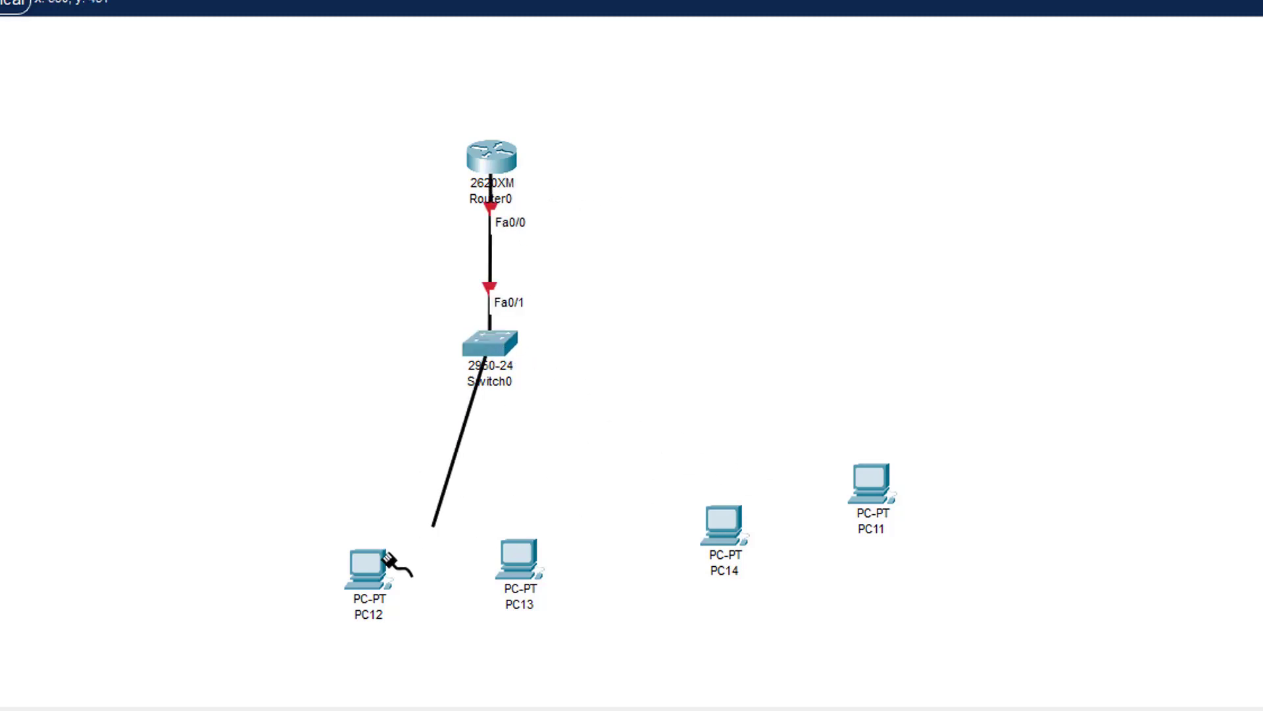
{"action": "left_click", "coordinate": [378, 562]}
{"action": "left_click", "coordinate": [494, 344]}
{"action": "left_click", "coordinate": [519, 558]}
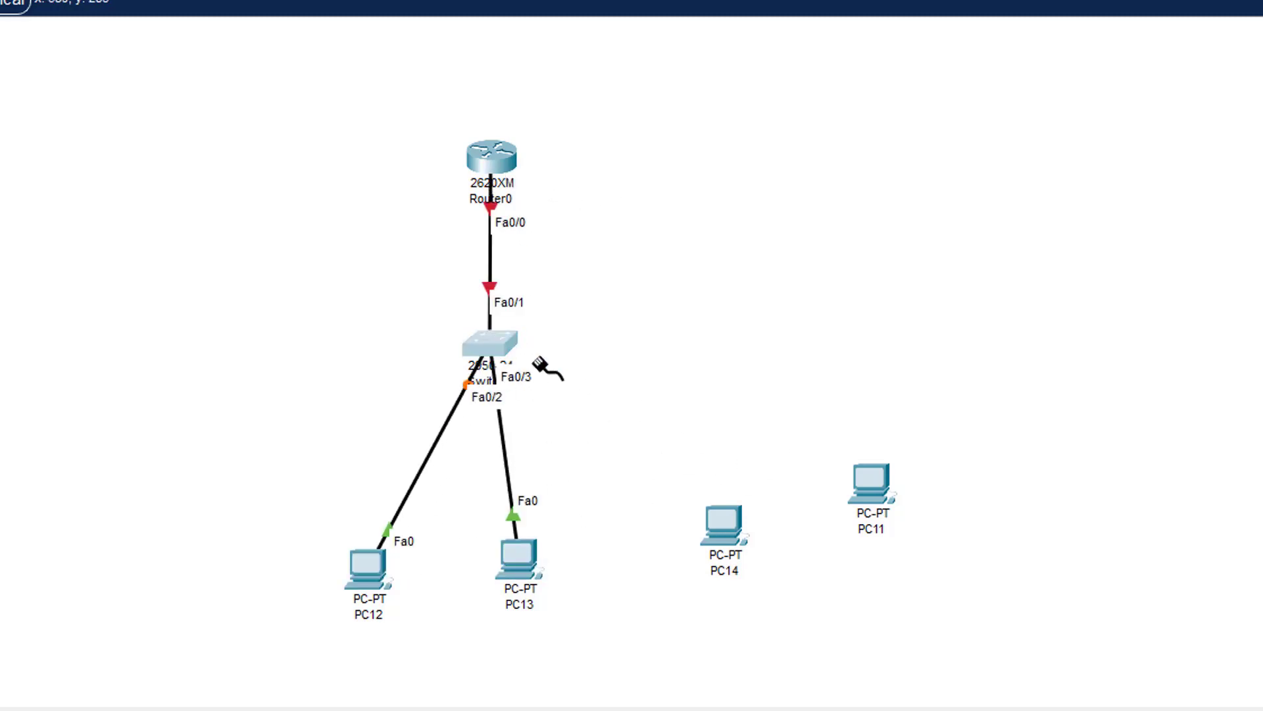
{"action": "left_click", "coordinate": [514, 350]}
{"action": "left_click", "coordinate": [724, 527]}
{"action": "left_click", "coordinate": [501, 355]}
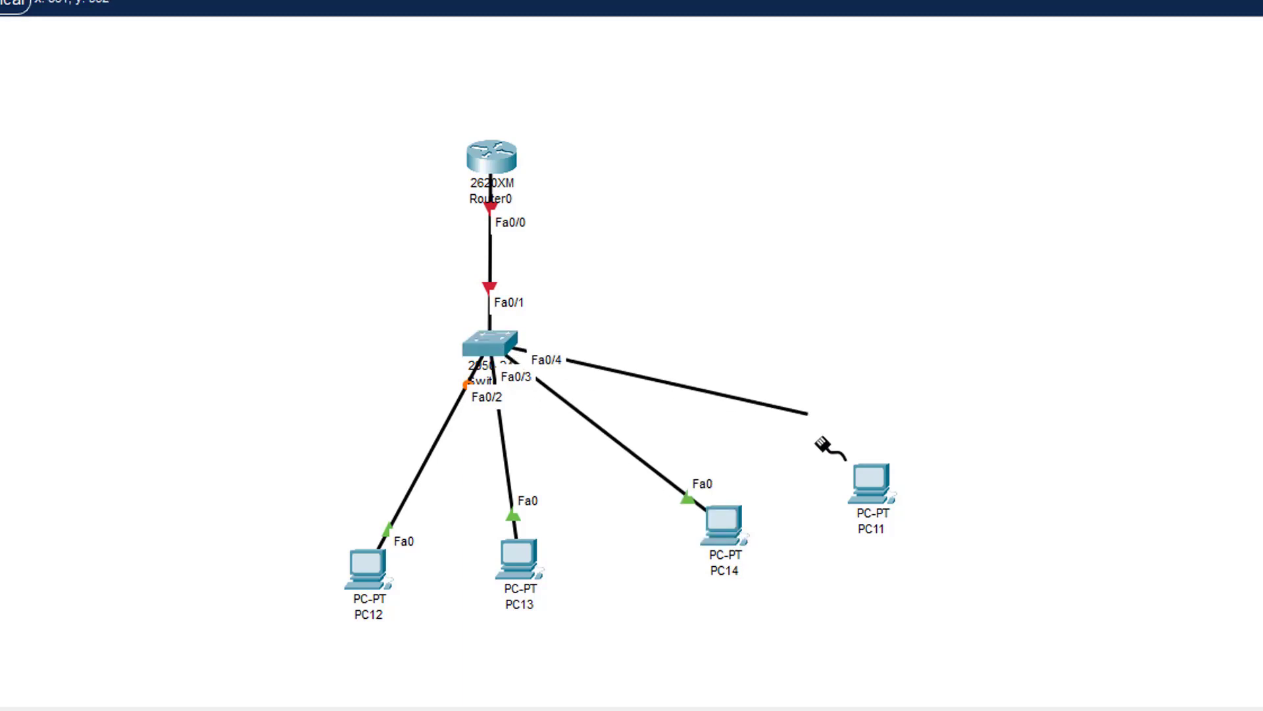
{"action": "left_click", "coordinate": [870, 484]}
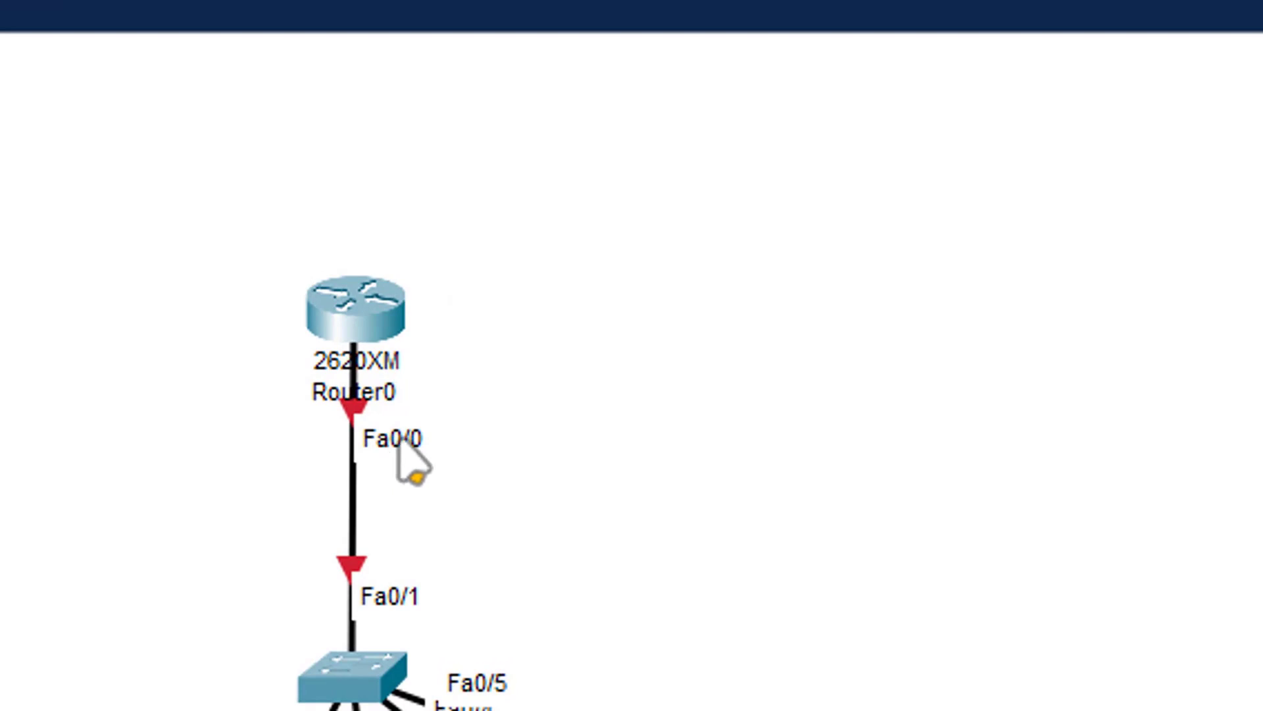
Check the interface preference for always showing port labels in the logical workspace, then close the preferences.
{"action": "left_click_drag", "start_coordinate": [352, 298], "coordinate": [355, 307]}
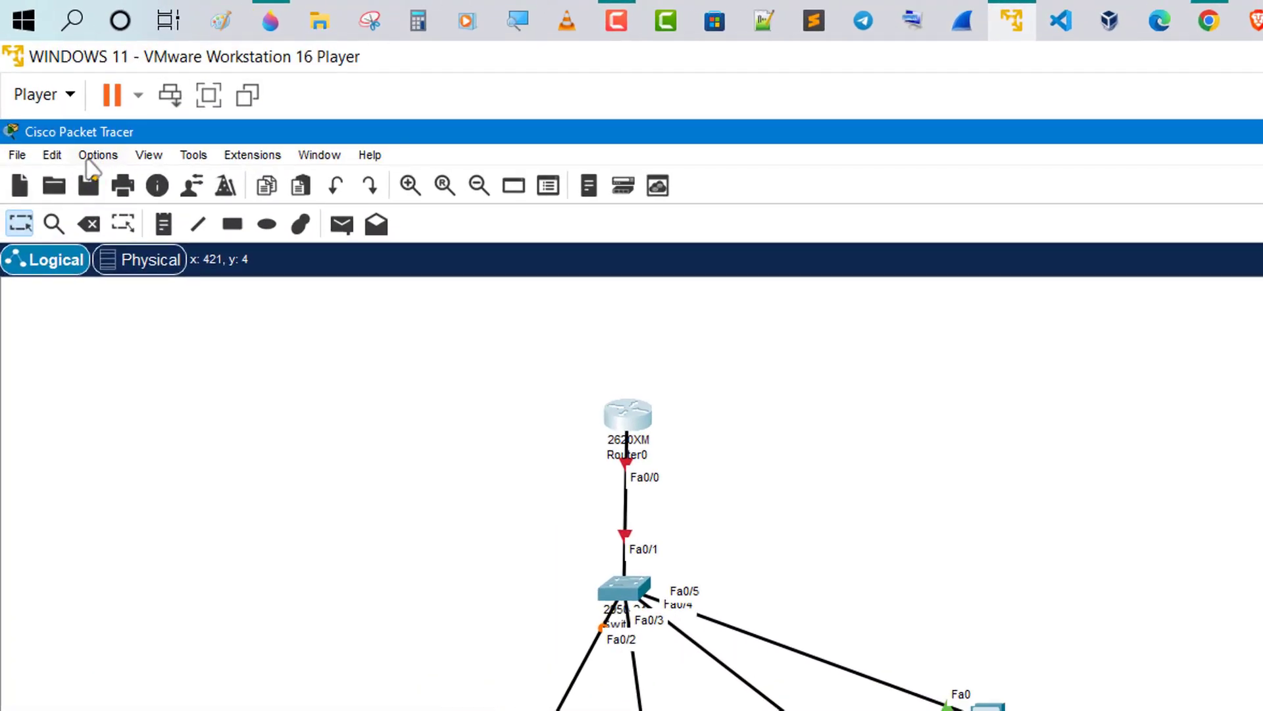
{"action": "left_click", "coordinate": [97, 154]}
{"action": "left_click", "coordinate": [141, 181]}
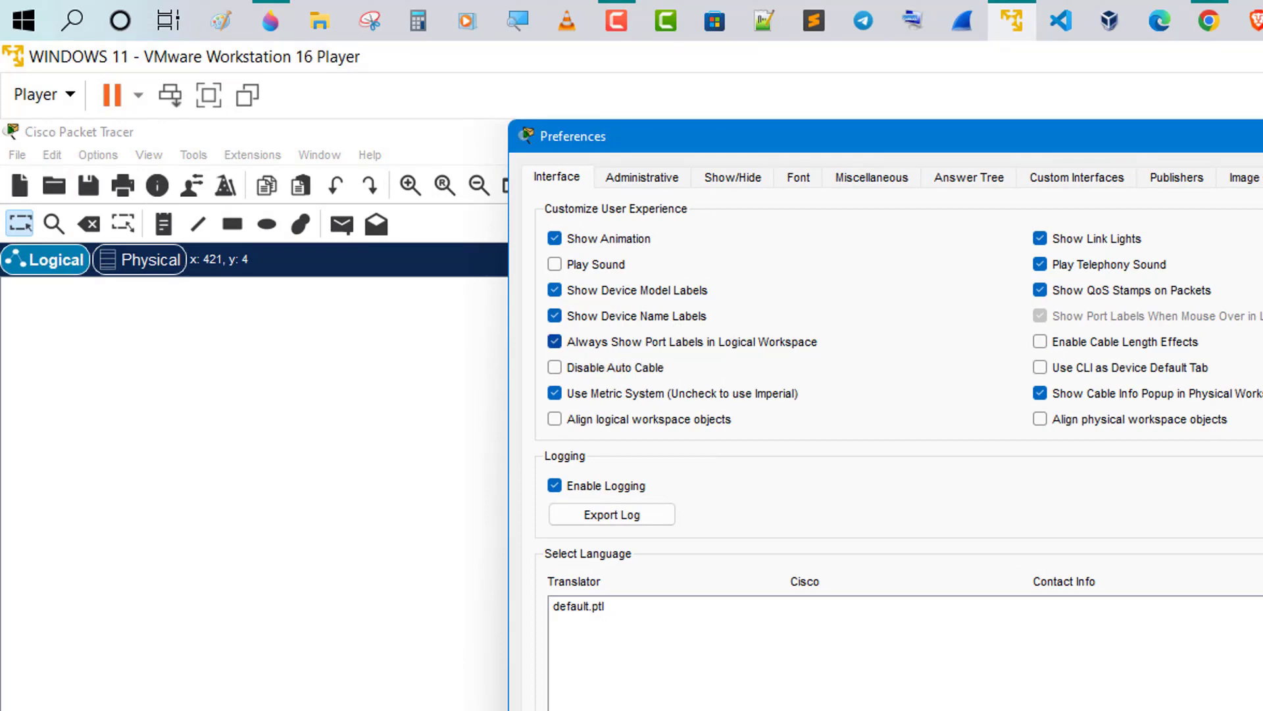
{"action": "key", "text": "Escape"}
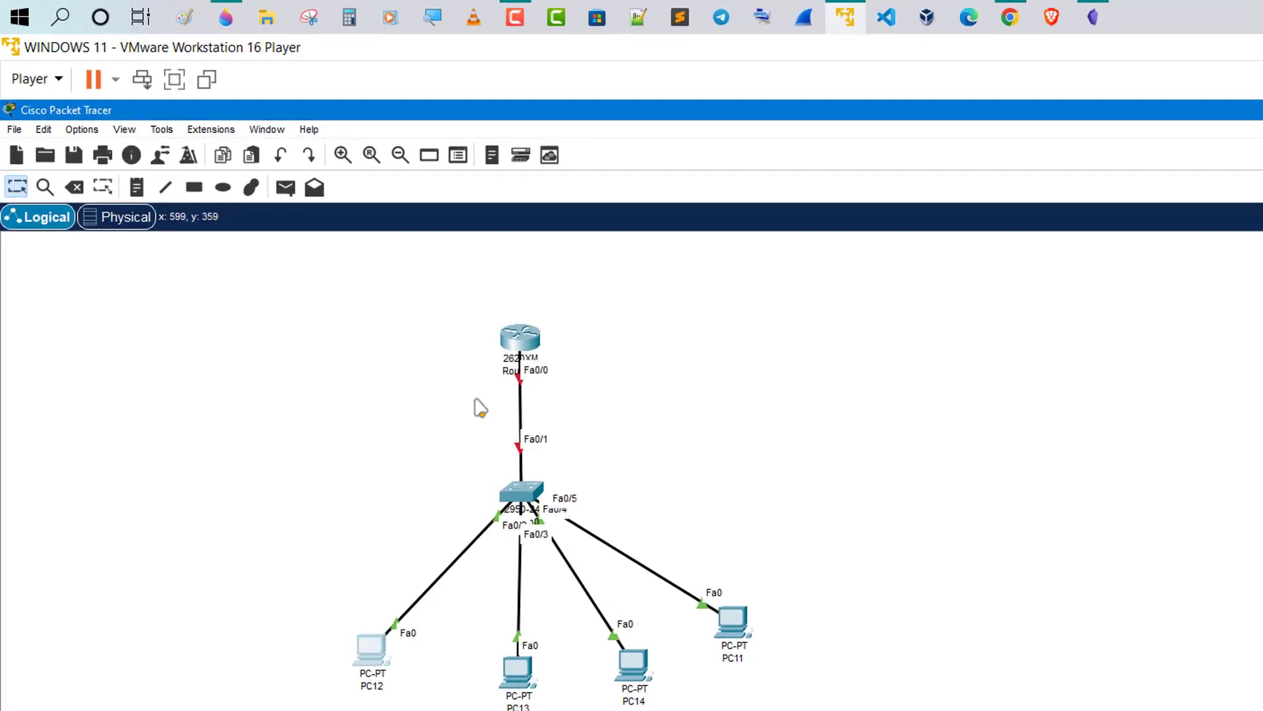
Draw a large unfilled rectangle with a black outline in the empty workspace beside PC11.
{"action": "left_click", "coordinate": [195, 187]}
{"action": "left_click", "coordinate": [715, 222]}
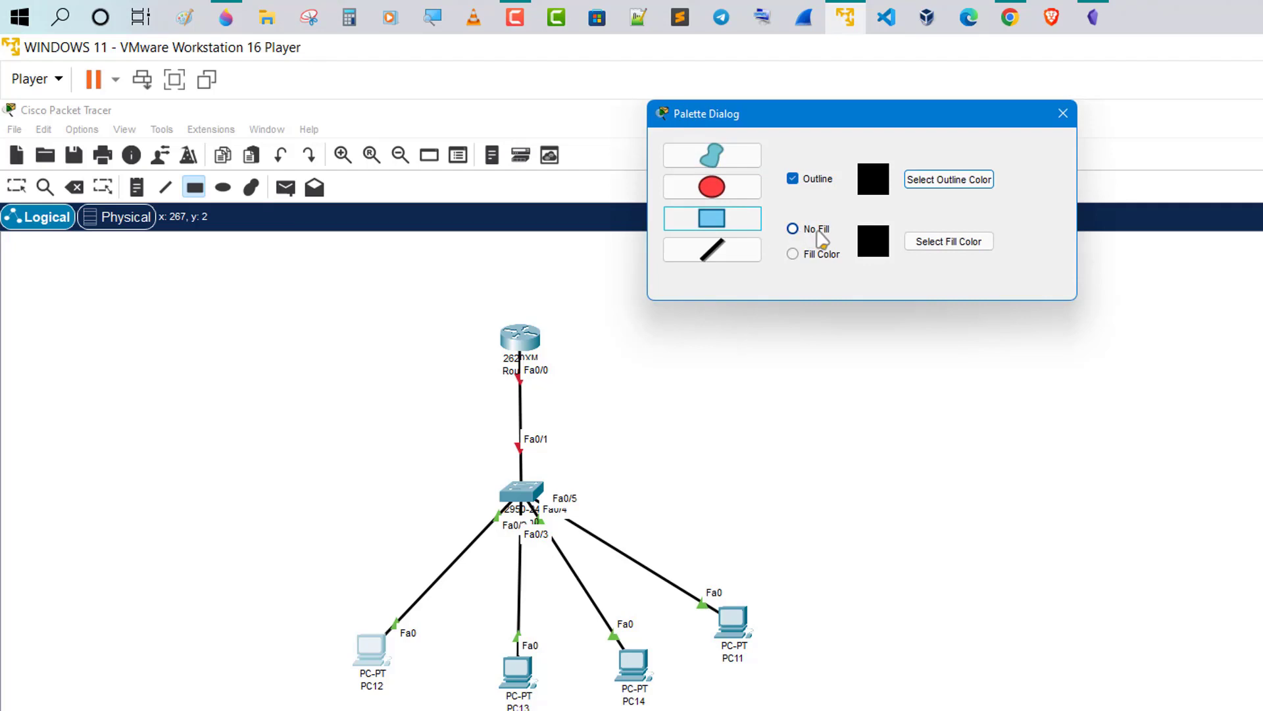
{"action": "left_click_drag", "start_coordinate": [785, 415], "coordinate": [1132, 635]}
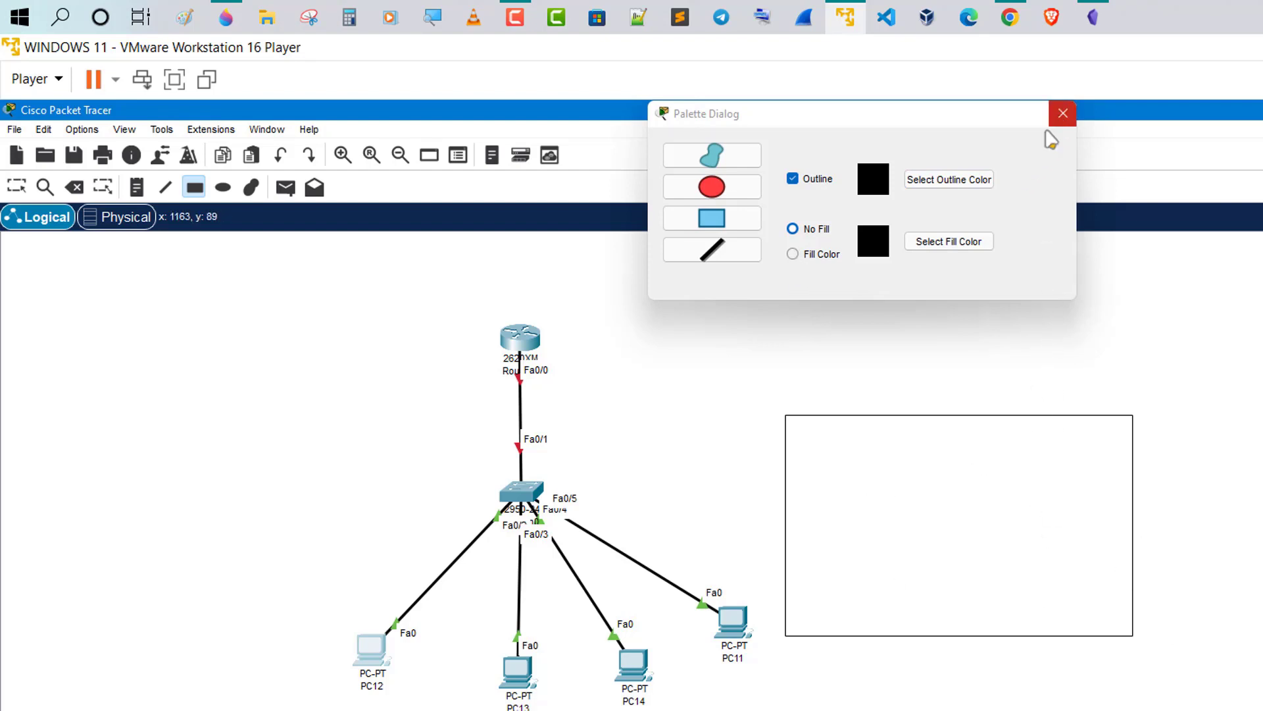
Delete the empty rectangle drawn beside PC11, keeping PC12 in the topology.
{"action": "left_click", "coordinate": [76, 188]}
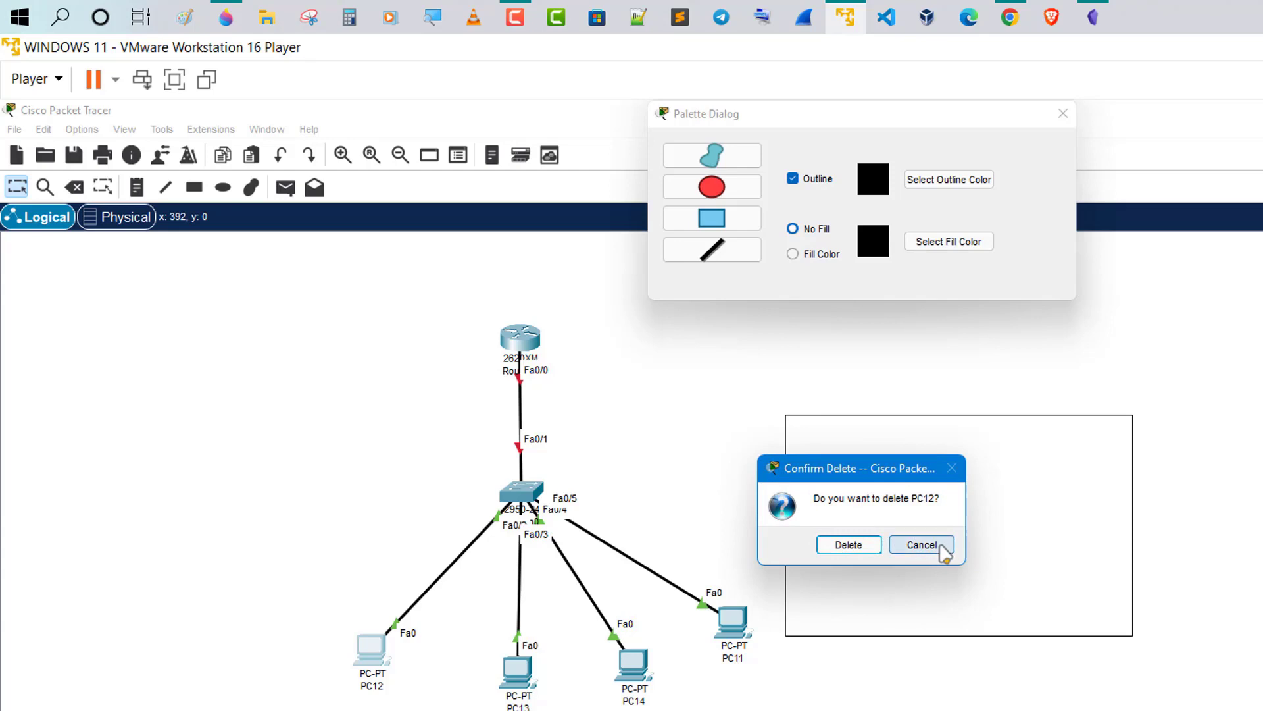
{"action": "left_click", "coordinate": [925, 545]}
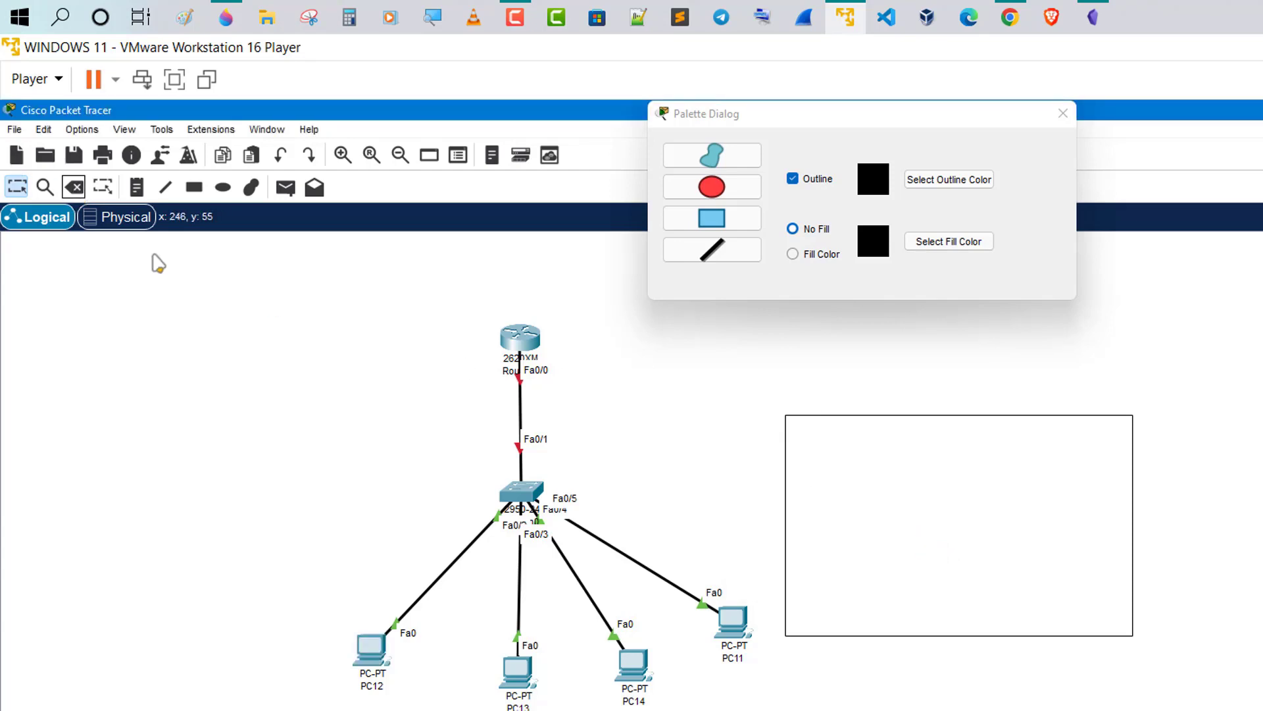
{"action": "left_click", "coordinate": [76, 188]}
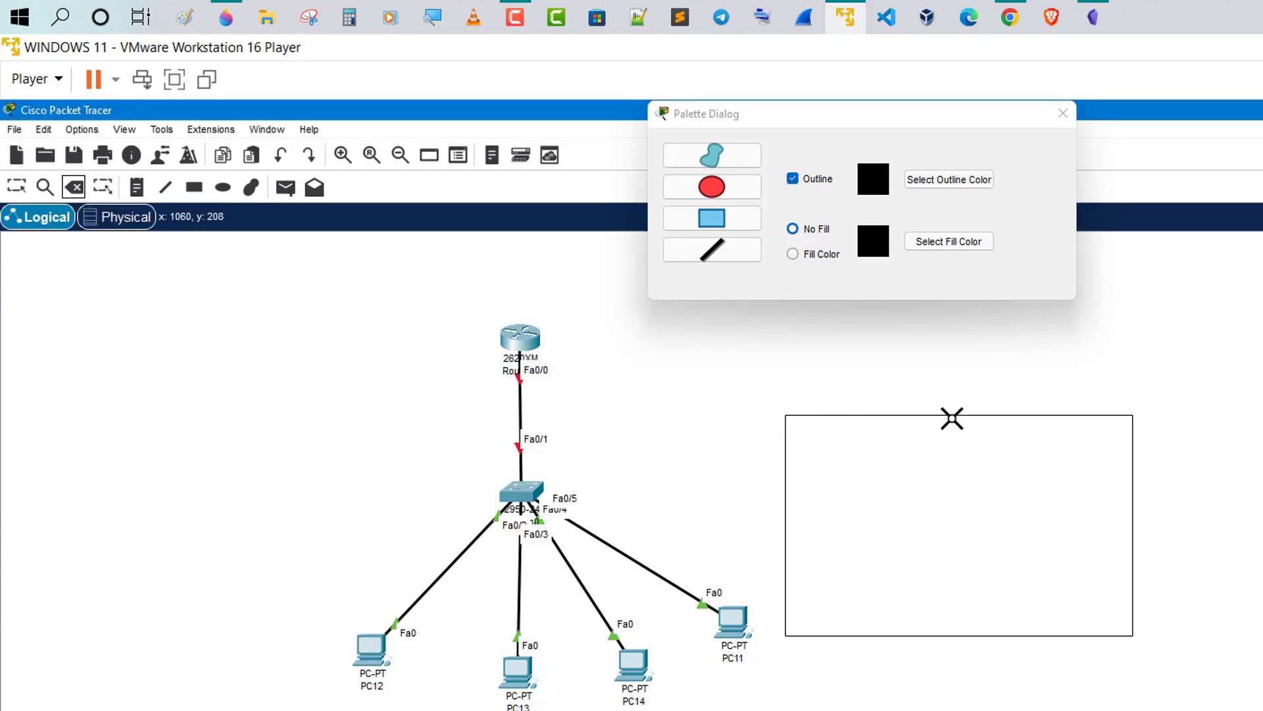
{"action": "left_click", "coordinate": [948, 415]}
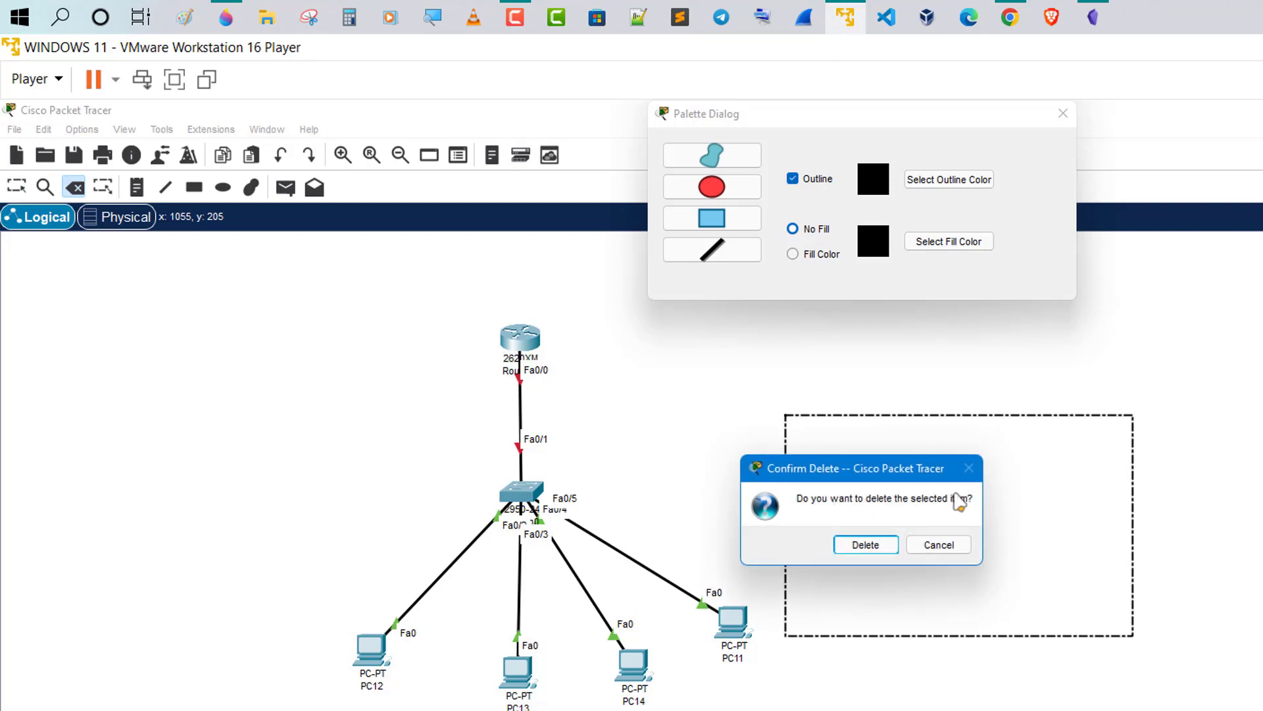
{"action": "left_click", "coordinate": [887, 547]}
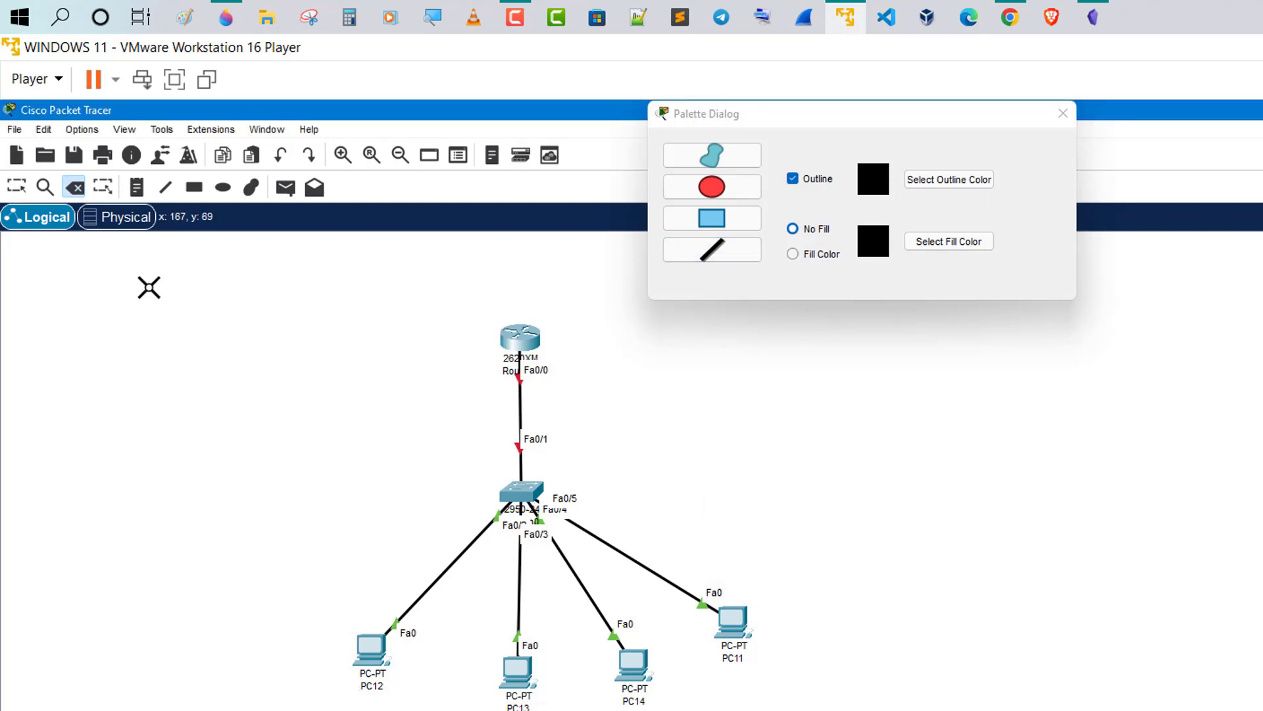
Draw an unfilled, black-outlined rectangle enclosing Router0, Switch0 and all four PCs, close the drawing palette, and return to the selection tool.
{"action": "left_click", "coordinate": [714, 217]}
{"action": "left_click_drag", "start_coordinate": [315, 710], "coordinate": [694, 507]}
{"action": "left_click_drag", "start_coordinate": [686, 331], "coordinate": [770, 315]}
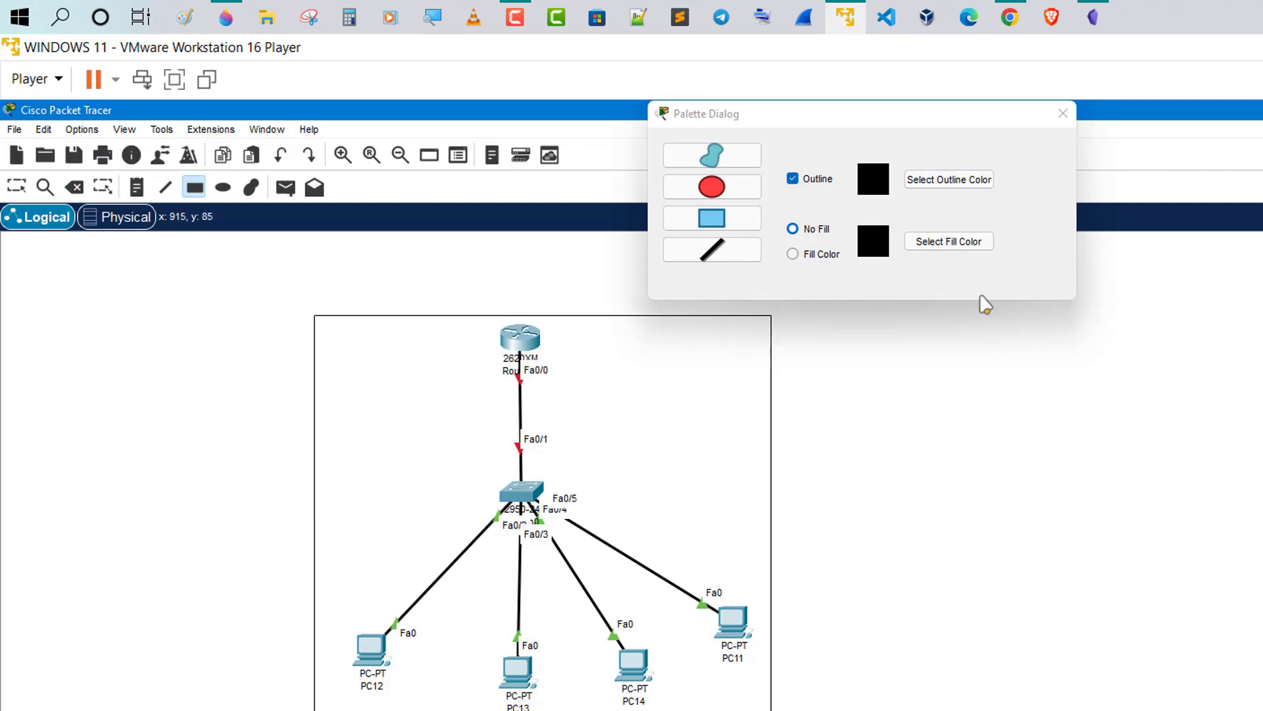
{"action": "left_click", "coordinate": [1063, 113]}
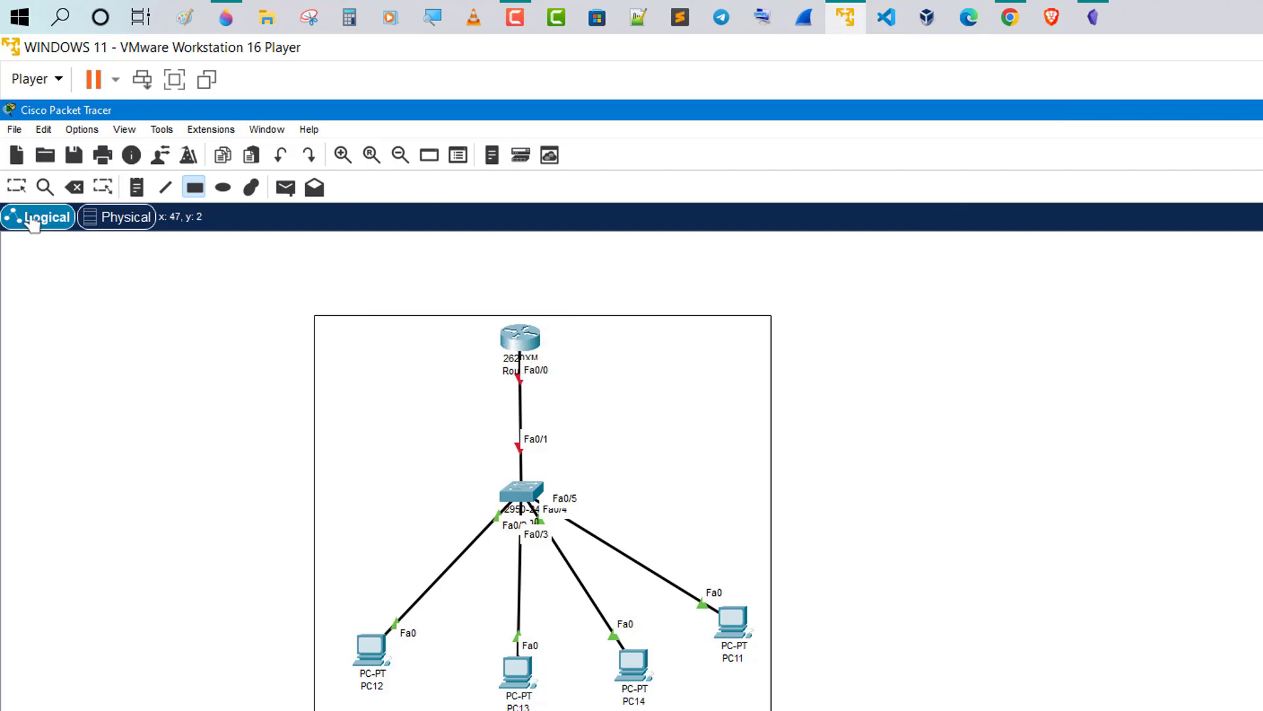
{"action": "left_click", "coordinate": [16, 187]}
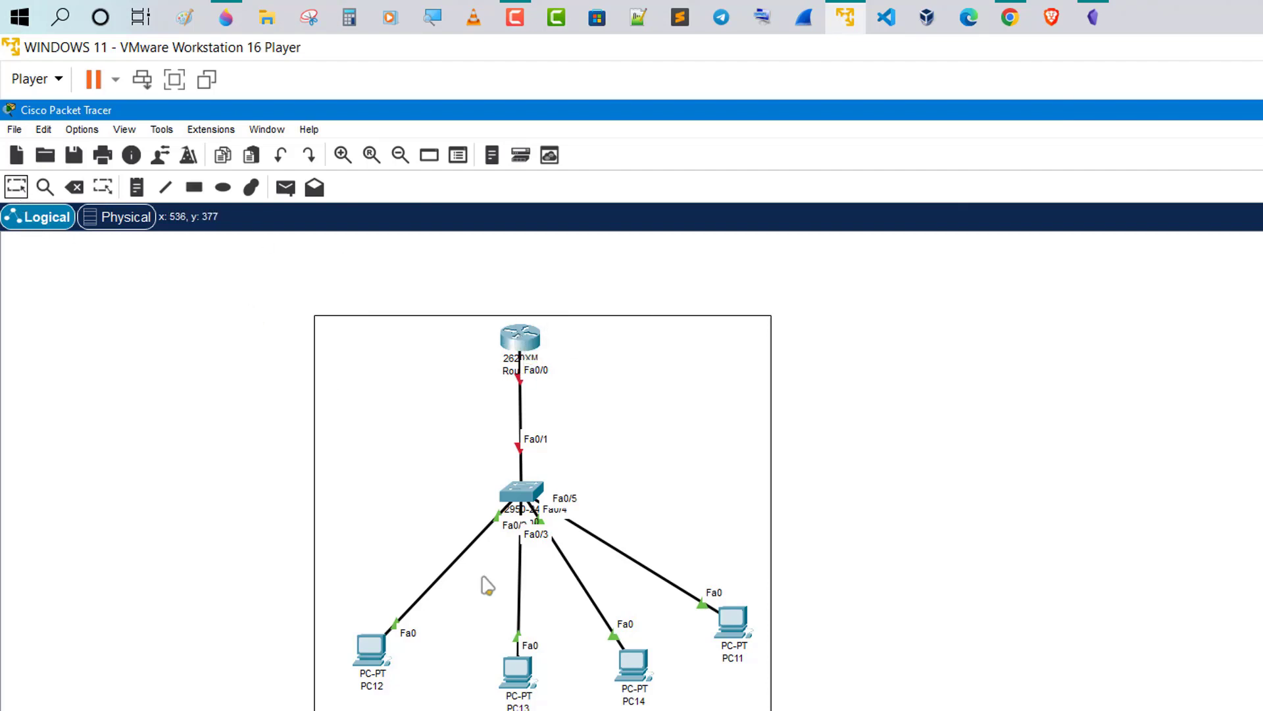
Place a note reading 192.168.10.0 in the empty workspace outside the rectangle, beside the router.
{"action": "left_click", "coordinate": [136, 187]}
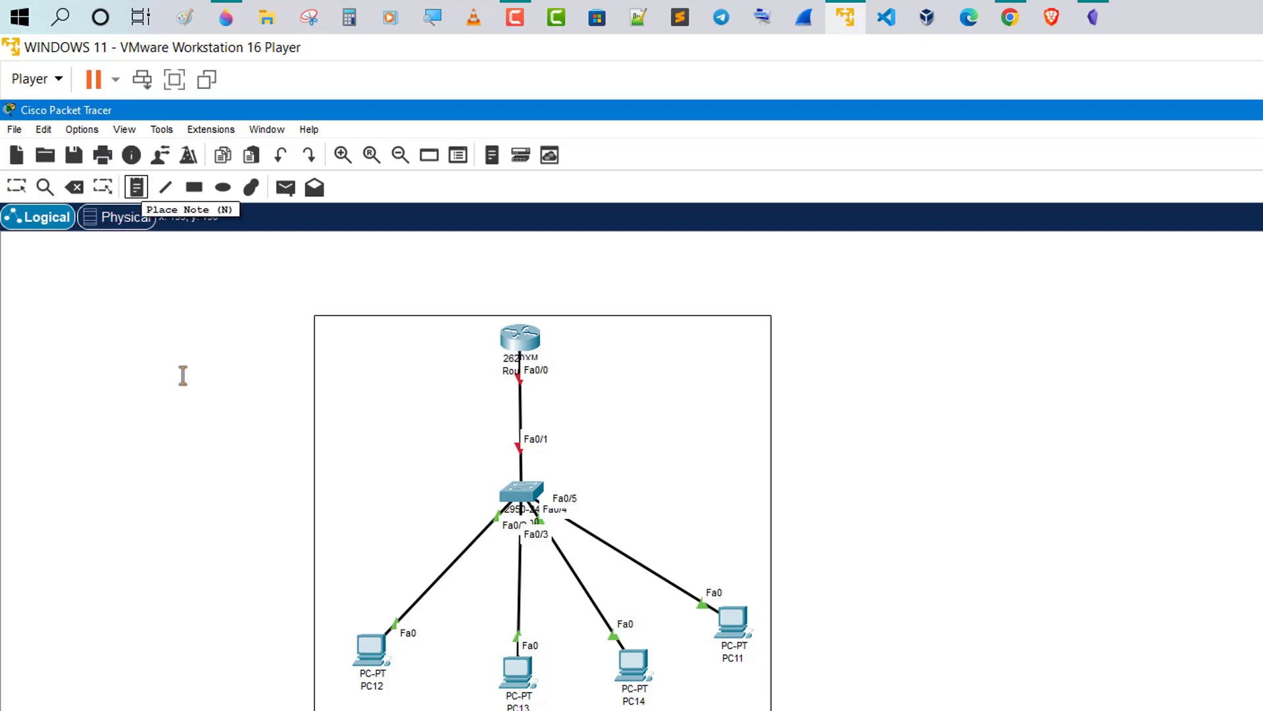
{"action": "left_click", "coordinate": [96, 349]}
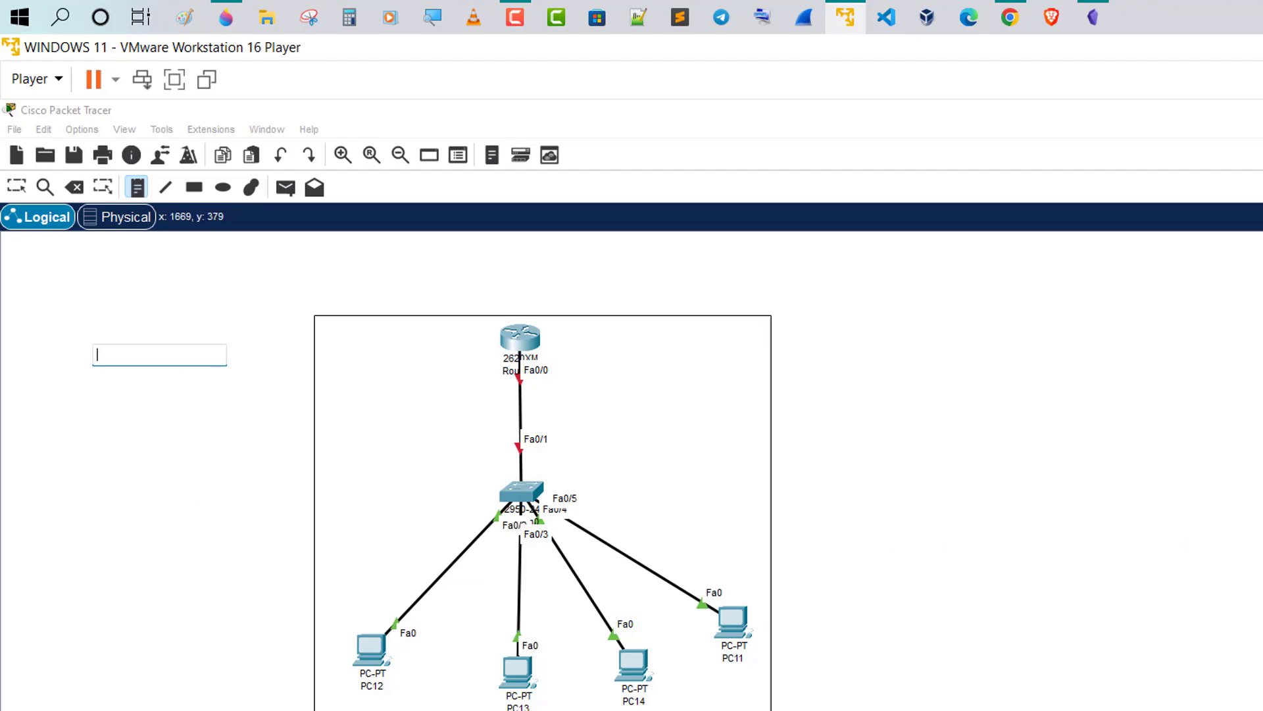
{"action": "type", "text": "192"}
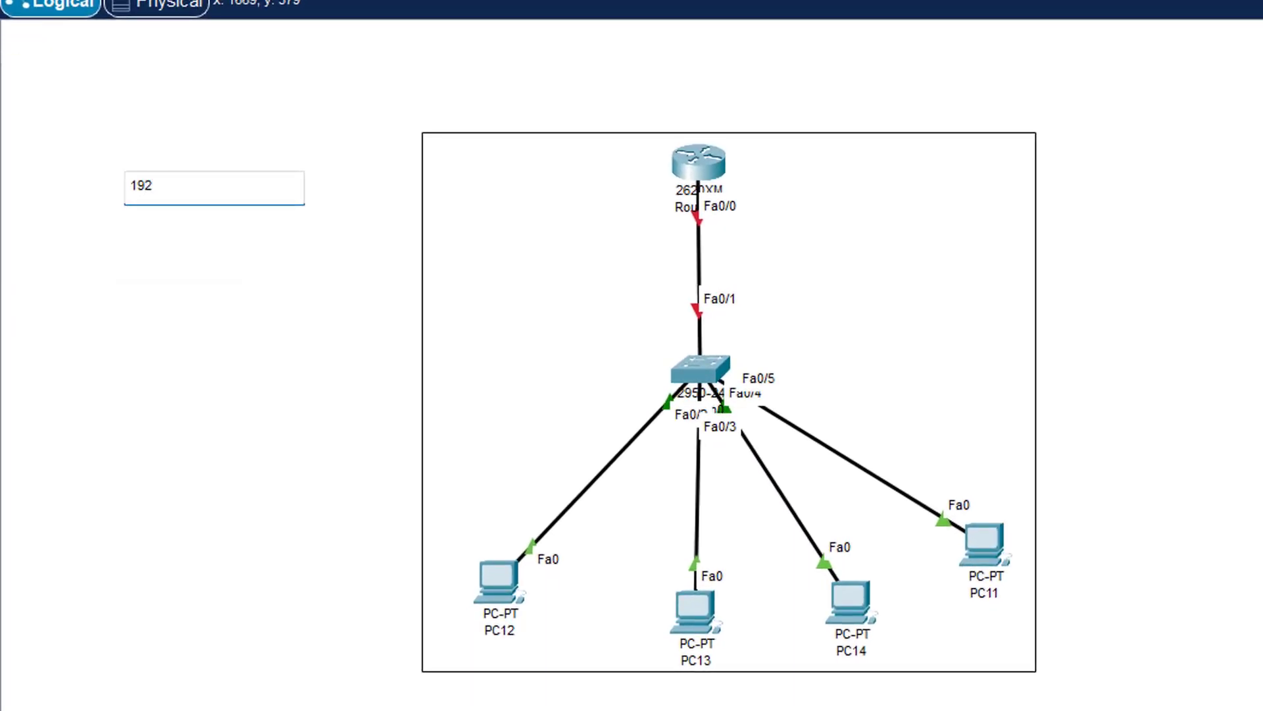
{"action": "type", "text": ".168."}
{"action": "type", "text": "10."}
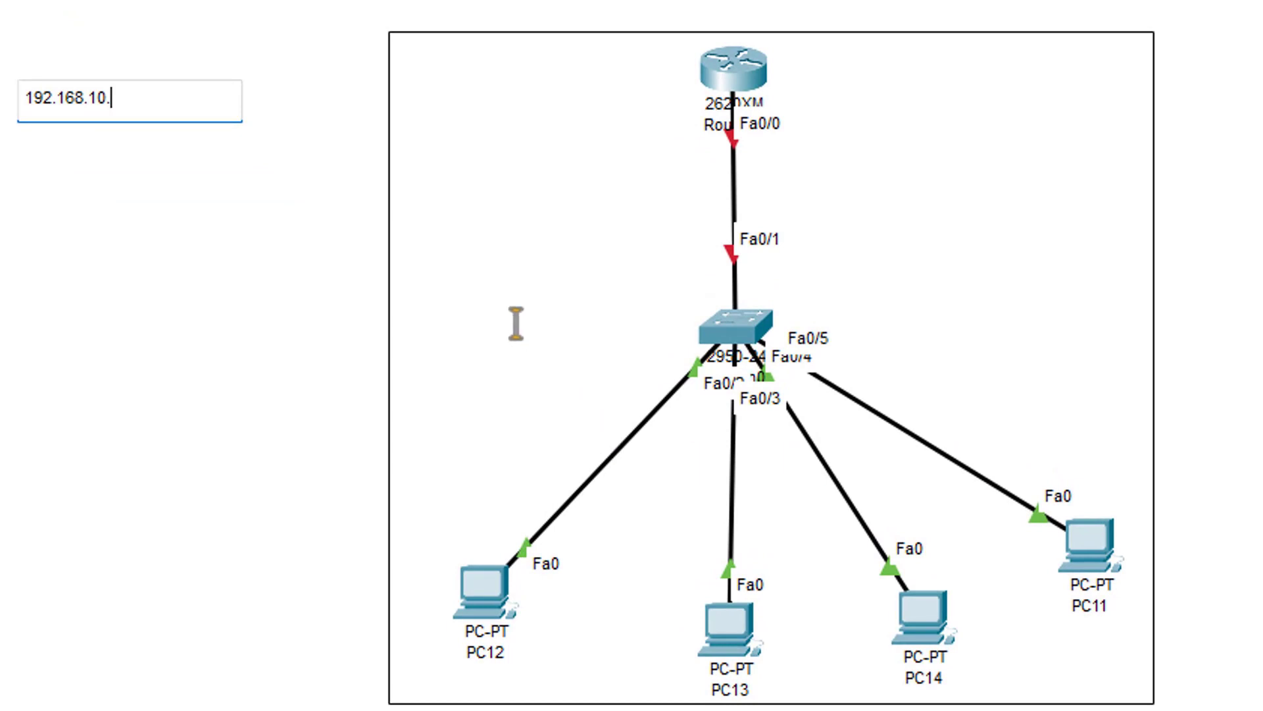
{"action": "type", "text": "0"}
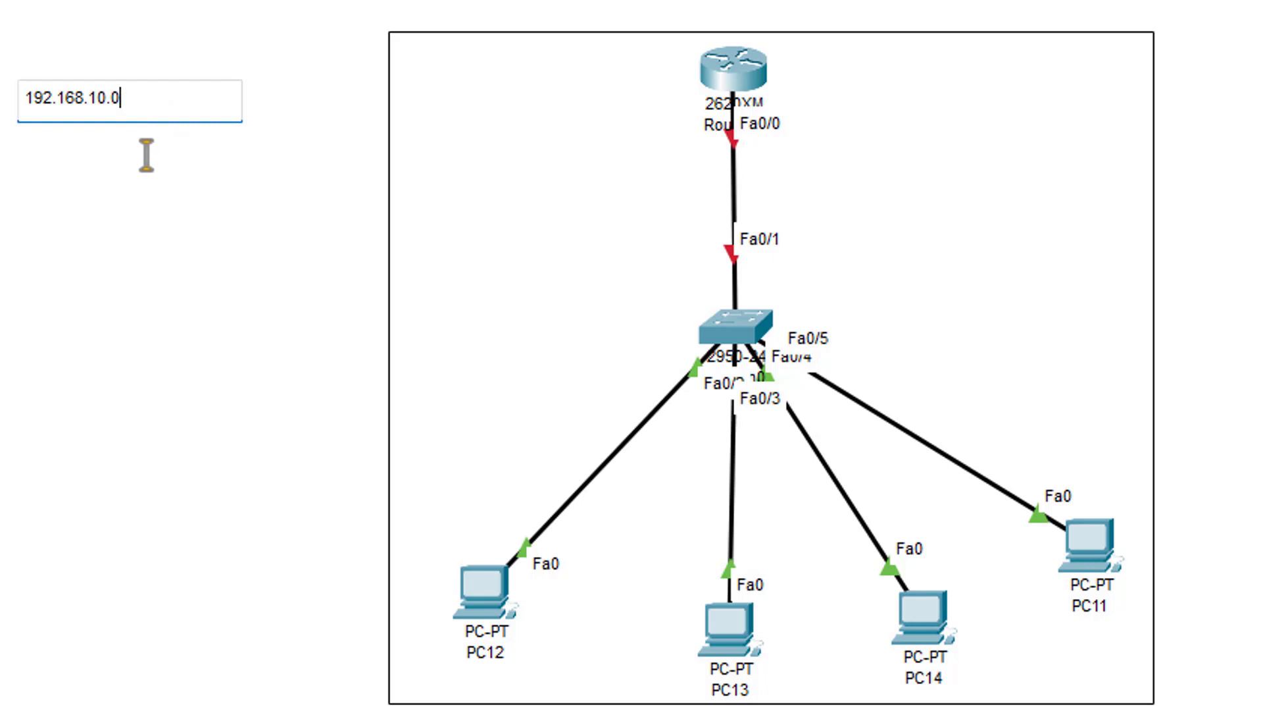
{"action": "key", "text": "ctrl+a"}
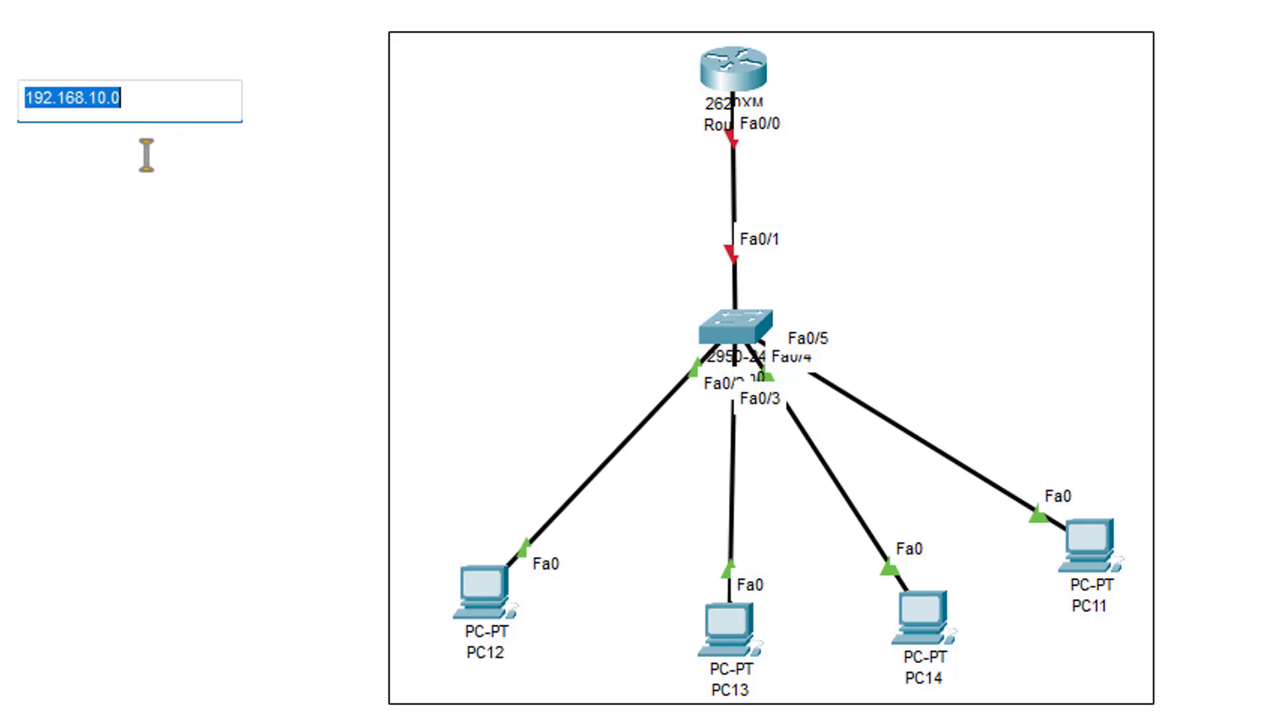
{"action": "left_click", "coordinate": [130, 98]}
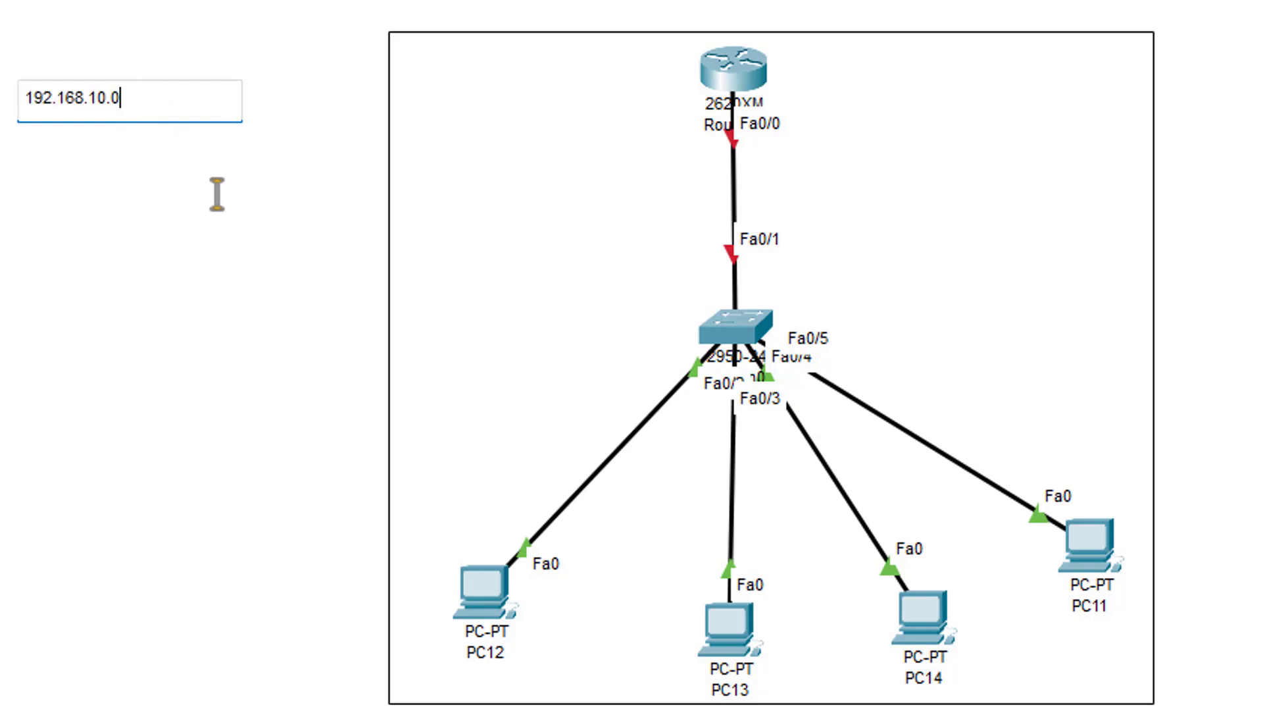
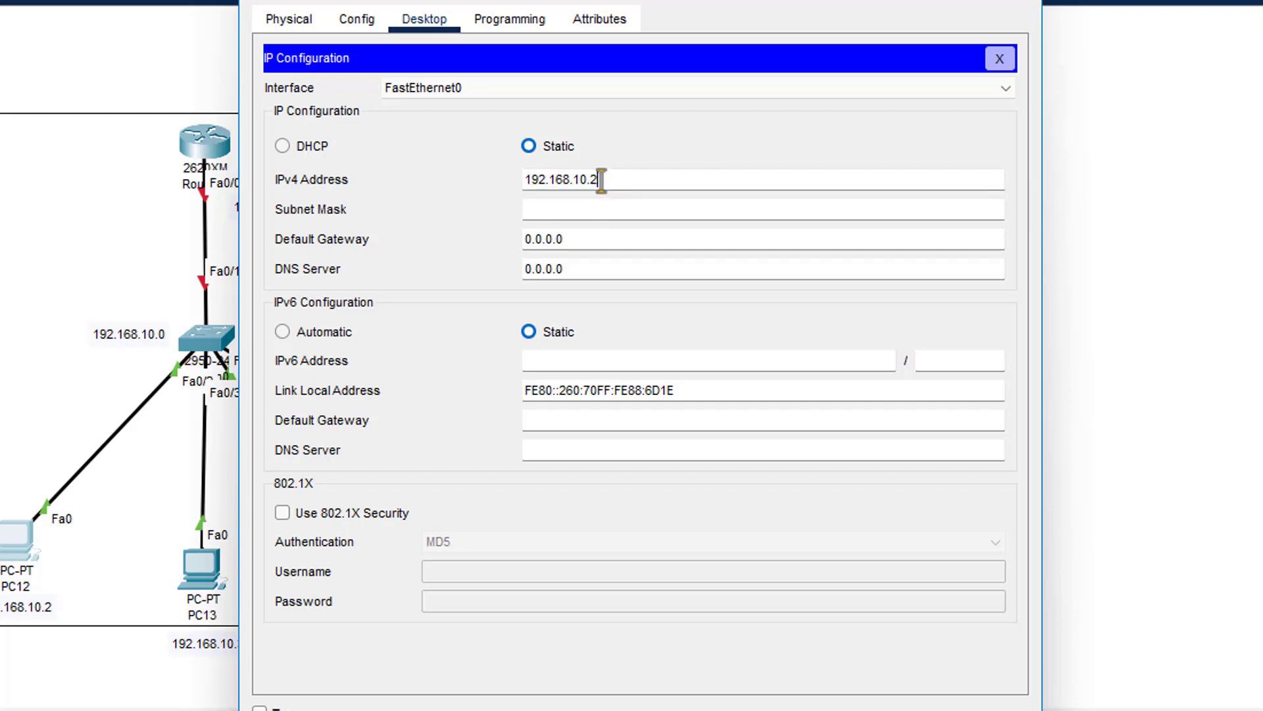
Set PC12's subnet mask to 255.255.255.0 and its IPv4 default gateway to 192.168.10.1, then close its window.
{"action": "left_click", "coordinate": [598, 209]}
{"action": "left_click_drag", "start_coordinate": [624, 210], "coordinate": [488, 214]}
{"action": "left_click", "coordinate": [490, 214]}
{"action": "left_click_drag", "start_coordinate": [565, 238], "coordinate": [508, 239]}
{"action": "left_click_drag", "start_coordinate": [417, 0], "coordinate": [510, 1]}
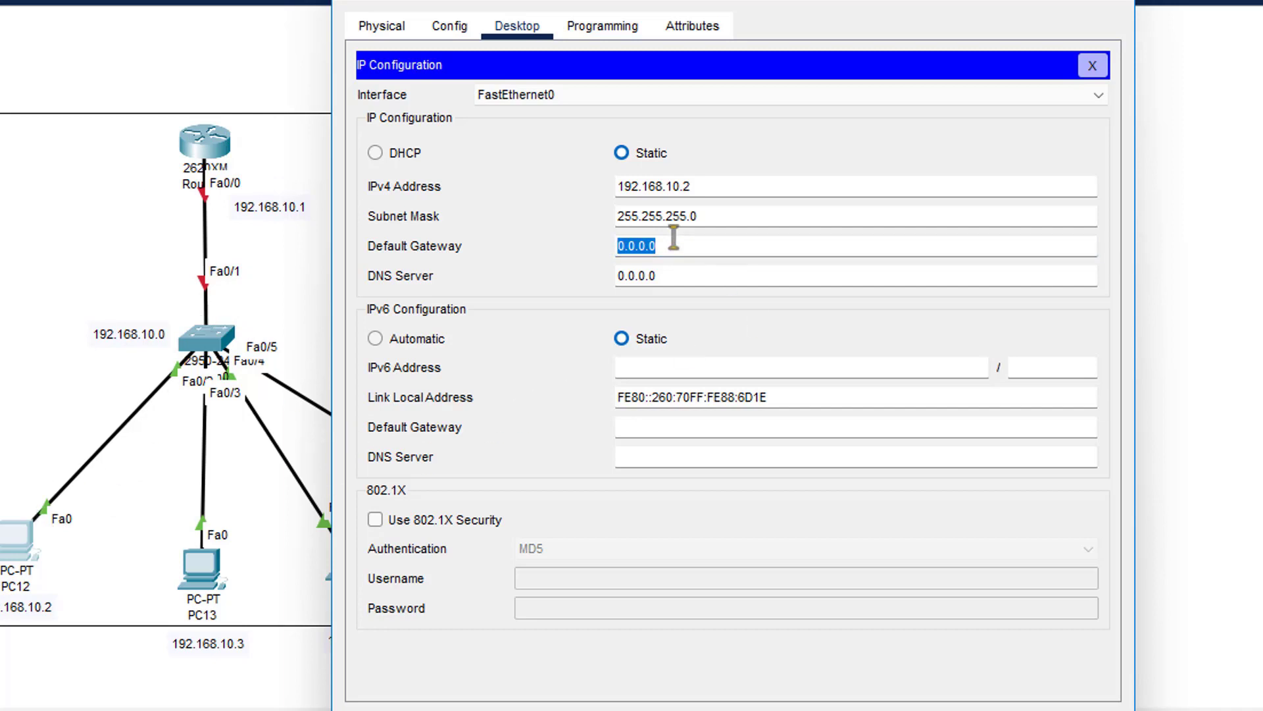
{"action": "type", "text": "192.168.10.1"}
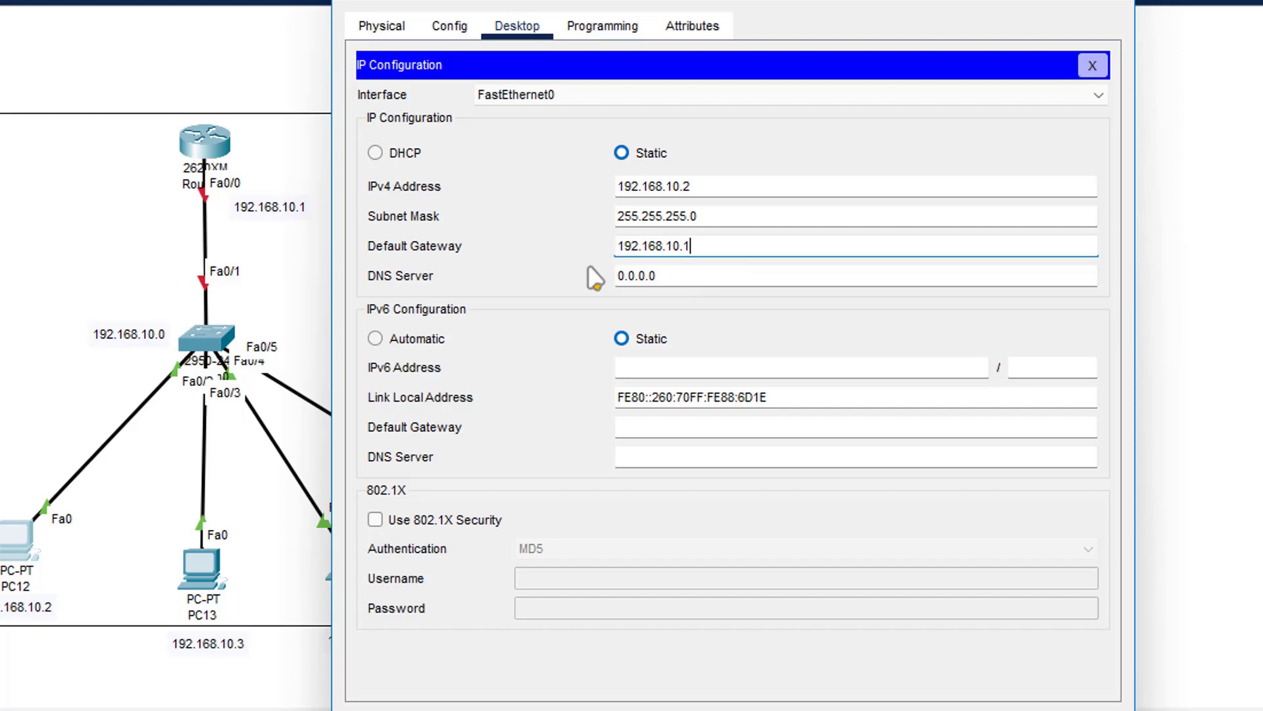
{"action": "left_click", "coordinate": [1124, 5]}
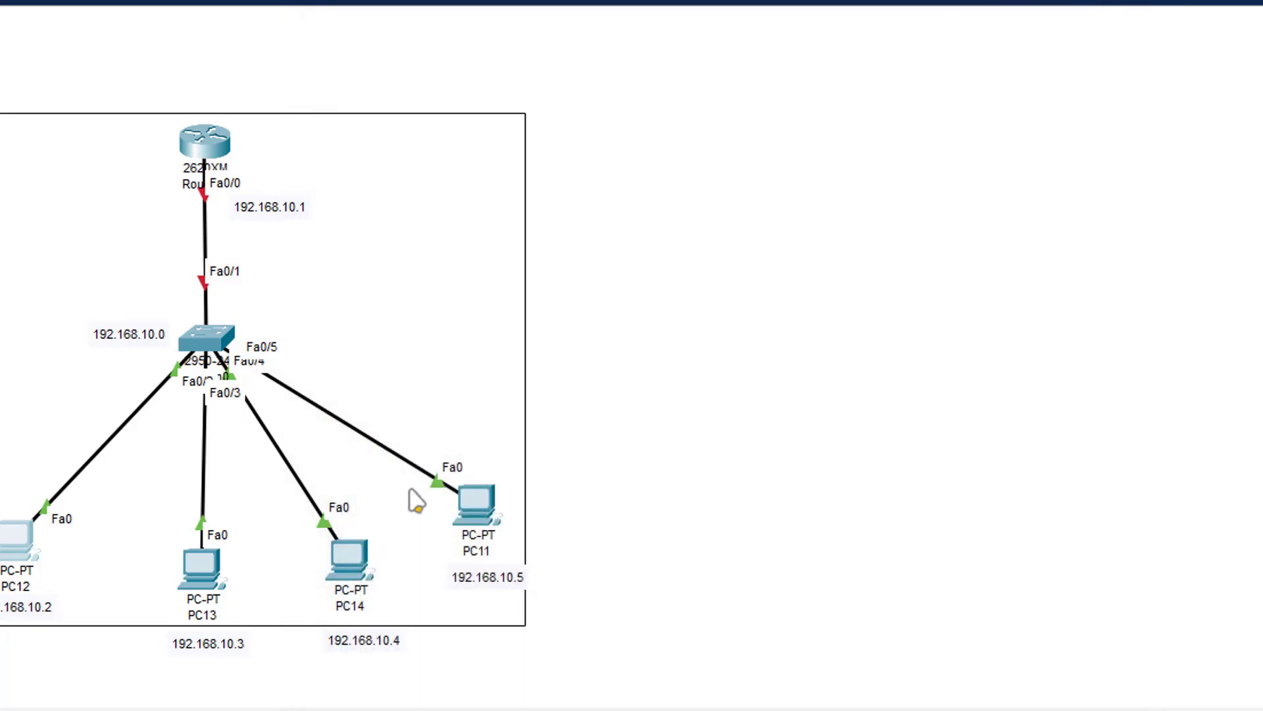
Configure PC13 with static IPv4 address 192.168.10.3, subnet mask 255.255.255.0 and default gateway 192.168.10.1.
{"action": "left_click", "coordinate": [202, 572]}
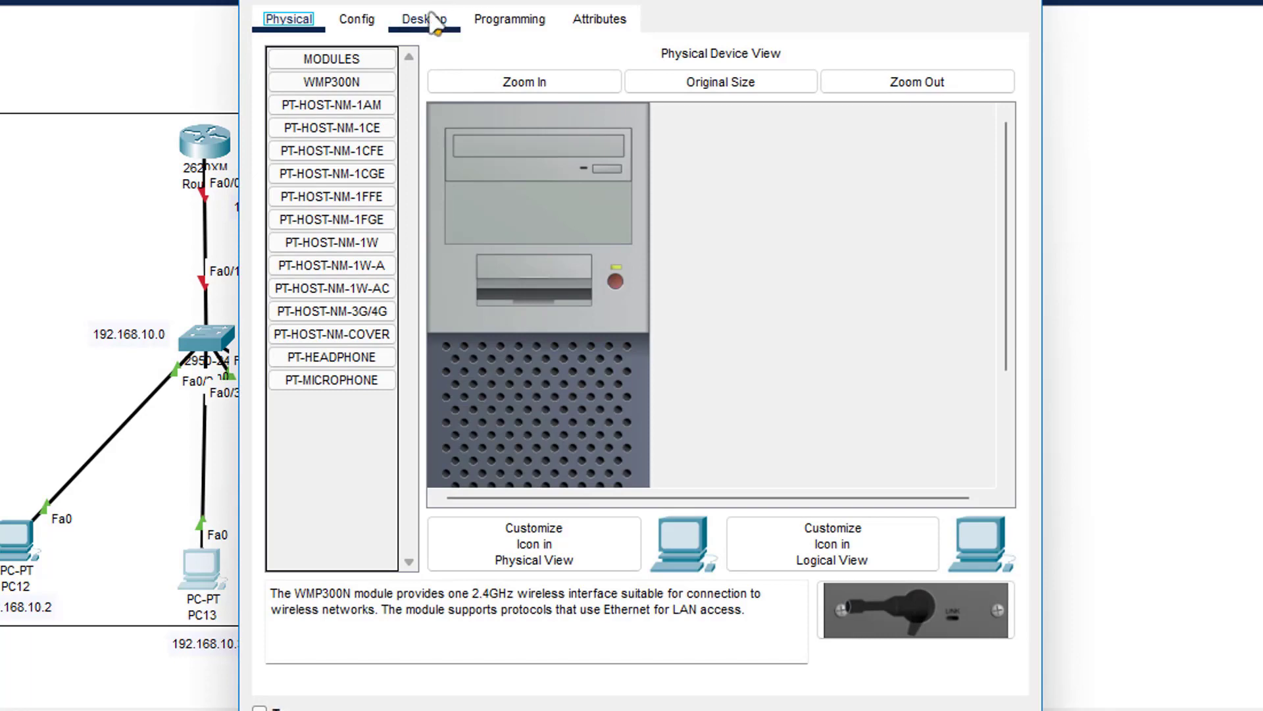
{"action": "left_click", "coordinate": [425, 19]}
{"action": "left_click", "coordinate": [329, 119]}
{"action": "left_click", "coordinate": [570, 184]}
{"action": "type", "text": "192.168.10."}
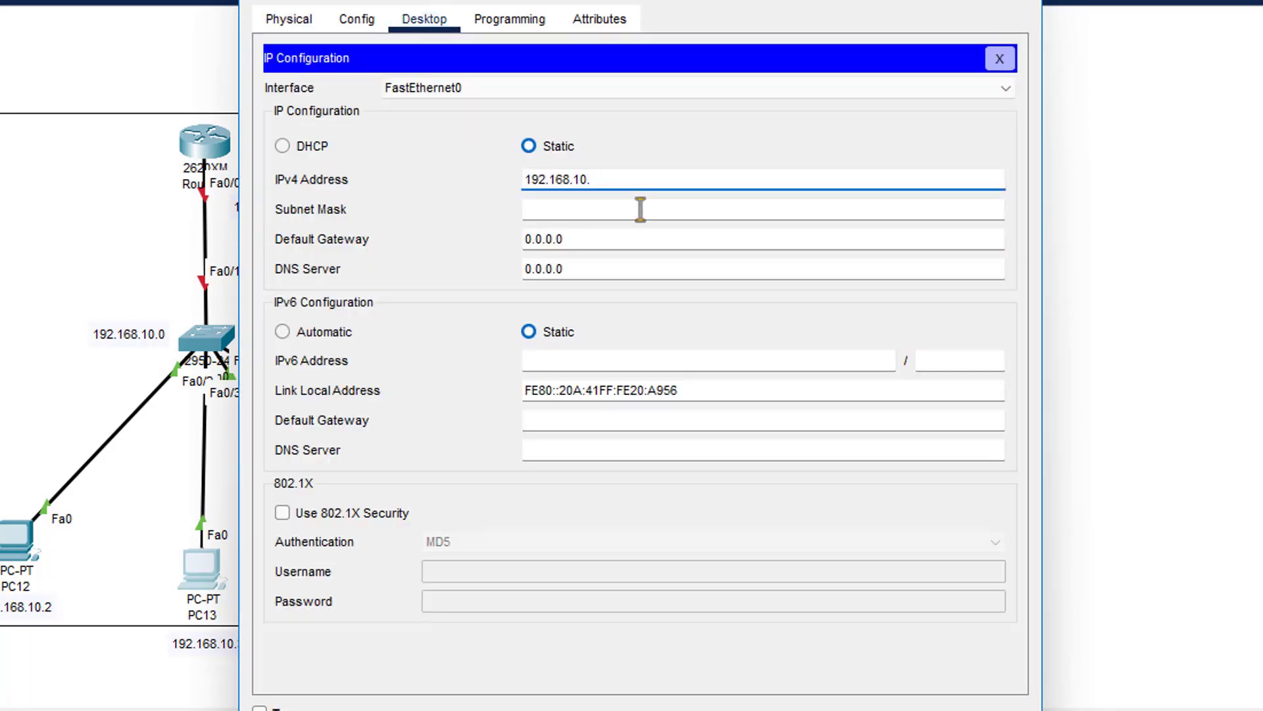
{"action": "type", "text": "03"}
{"action": "left_click", "coordinate": [641, 209]}
{"action": "left_click_drag", "start_coordinate": [576, 236], "coordinate": [451, 237]}
{"action": "type", "text": "192.168.10.0"}
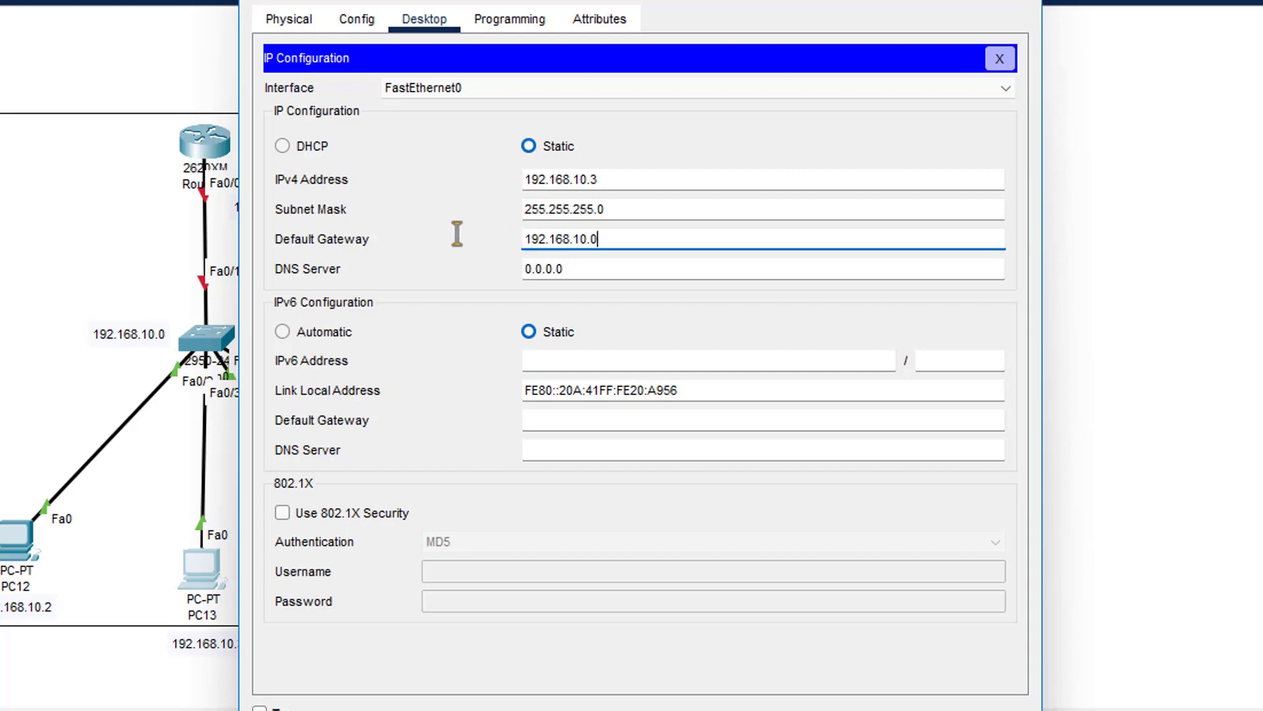
{"action": "type", "text": "1"}
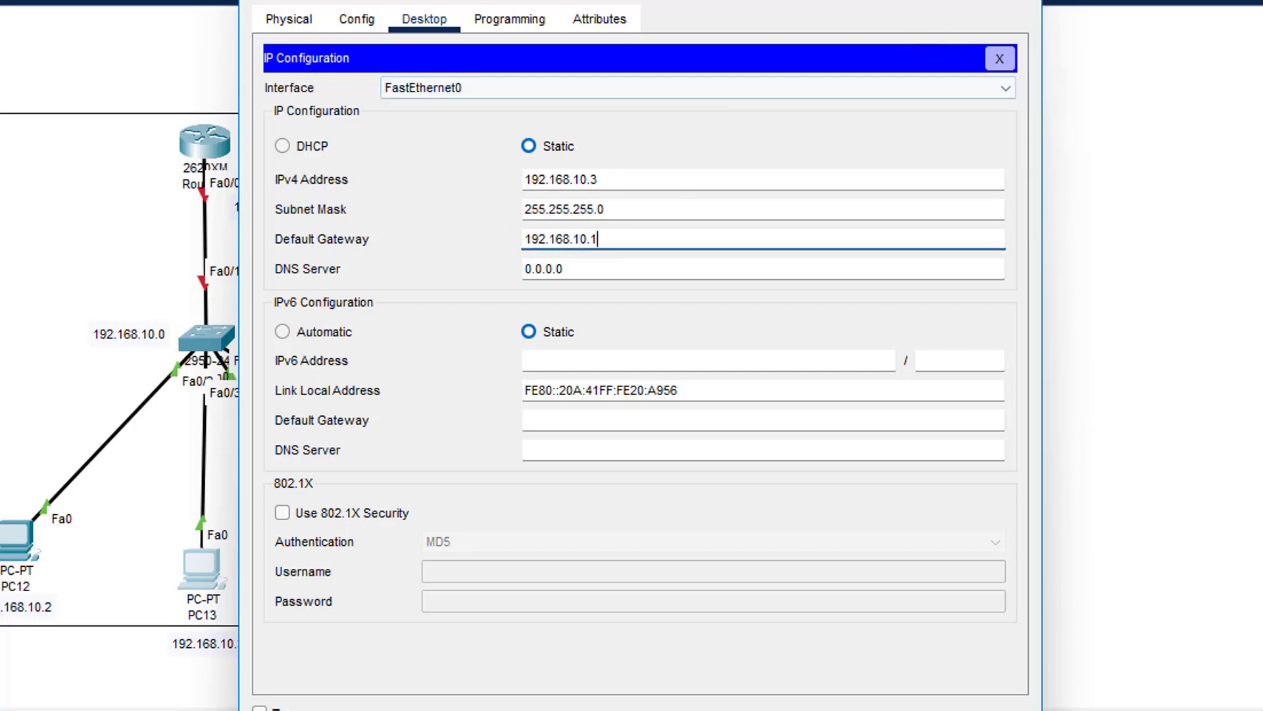
{"action": "left_click", "coordinate": [1014, 0]}
Configure PC14 with static IPv4 address 192.168.10.4, the automatic subnet mask and default gateway 192.168.10.1.
{"action": "left_click", "coordinate": [358, 567]}
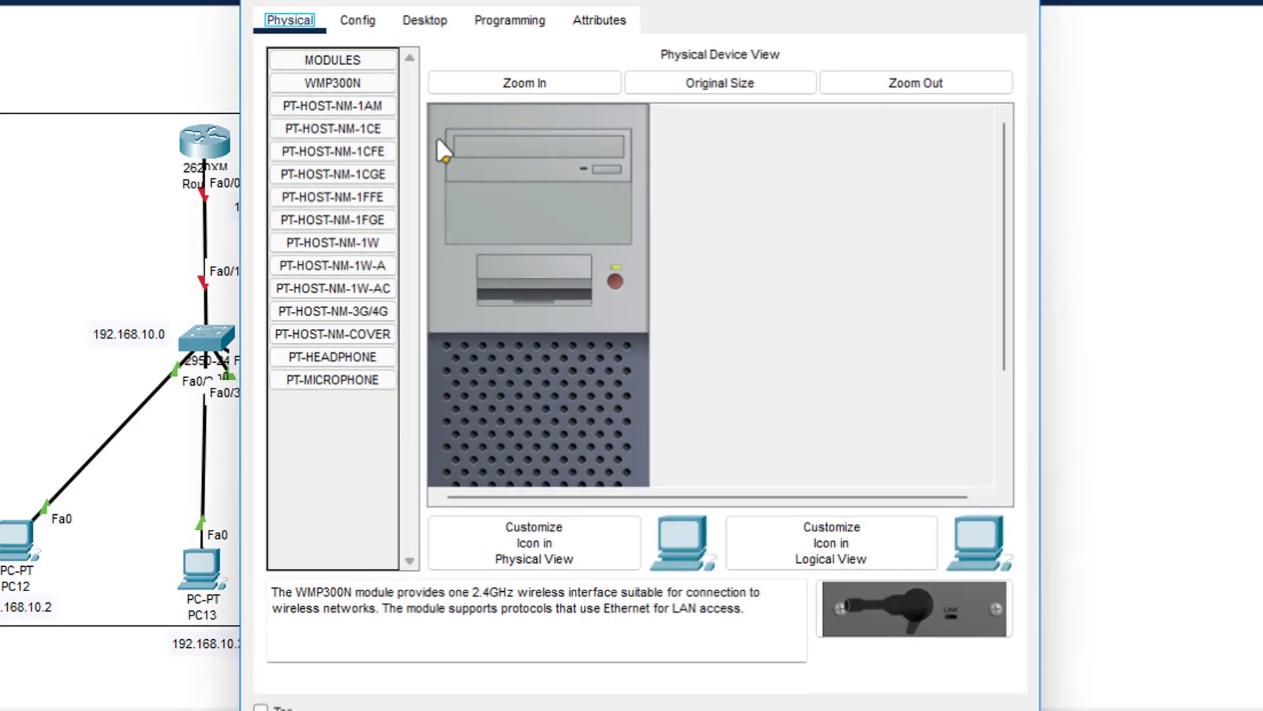
{"action": "left_click", "coordinate": [425, 19]}
{"action": "left_click", "coordinate": [372, 110]}
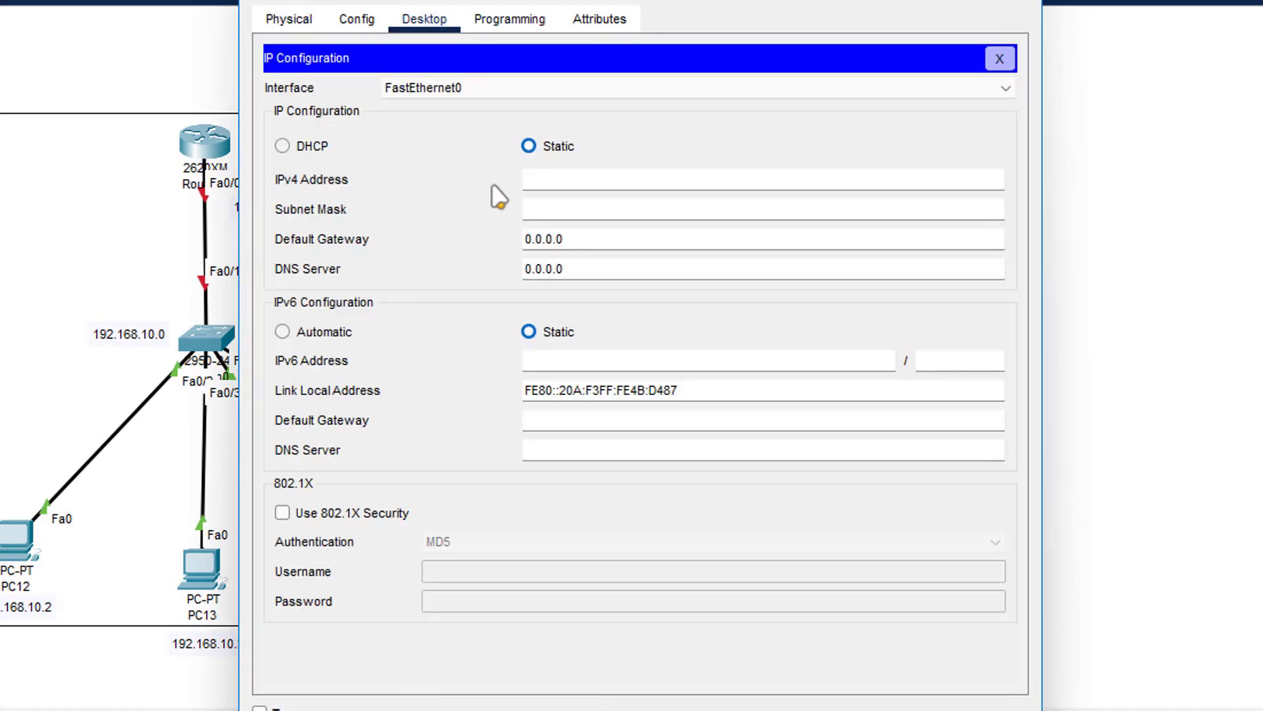
{"action": "left_click", "coordinate": [597, 185]}
{"action": "left_click_drag", "start_coordinate": [510, 6], "coordinate": [720, 5]}
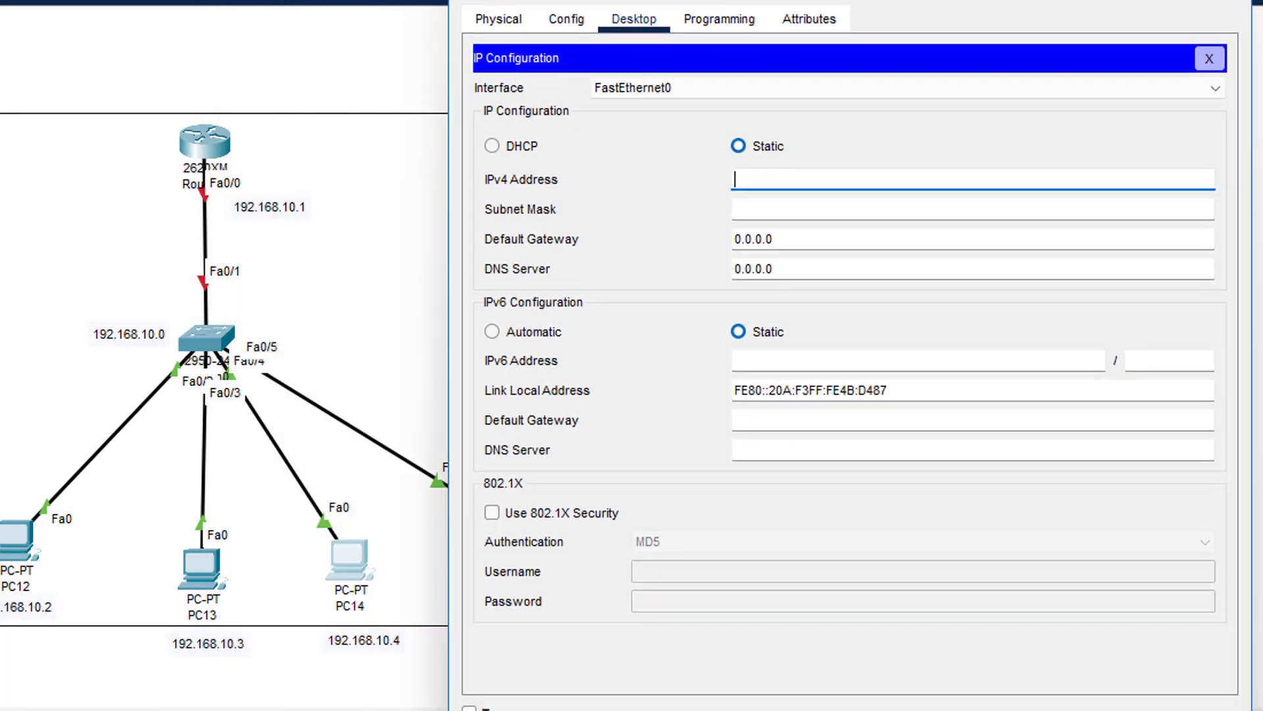
{"action": "type", "text": "192.168.10.0"}
{"action": "key", "text": "BackSpace"}
{"action": "type", "text": "4"}
{"action": "key", "text": "Tab"}
{"action": "key", "text": "Tab"}
{"action": "type", "text": "192.168.10.01"}
{"action": "left_click", "coordinate": [1233, 1]}
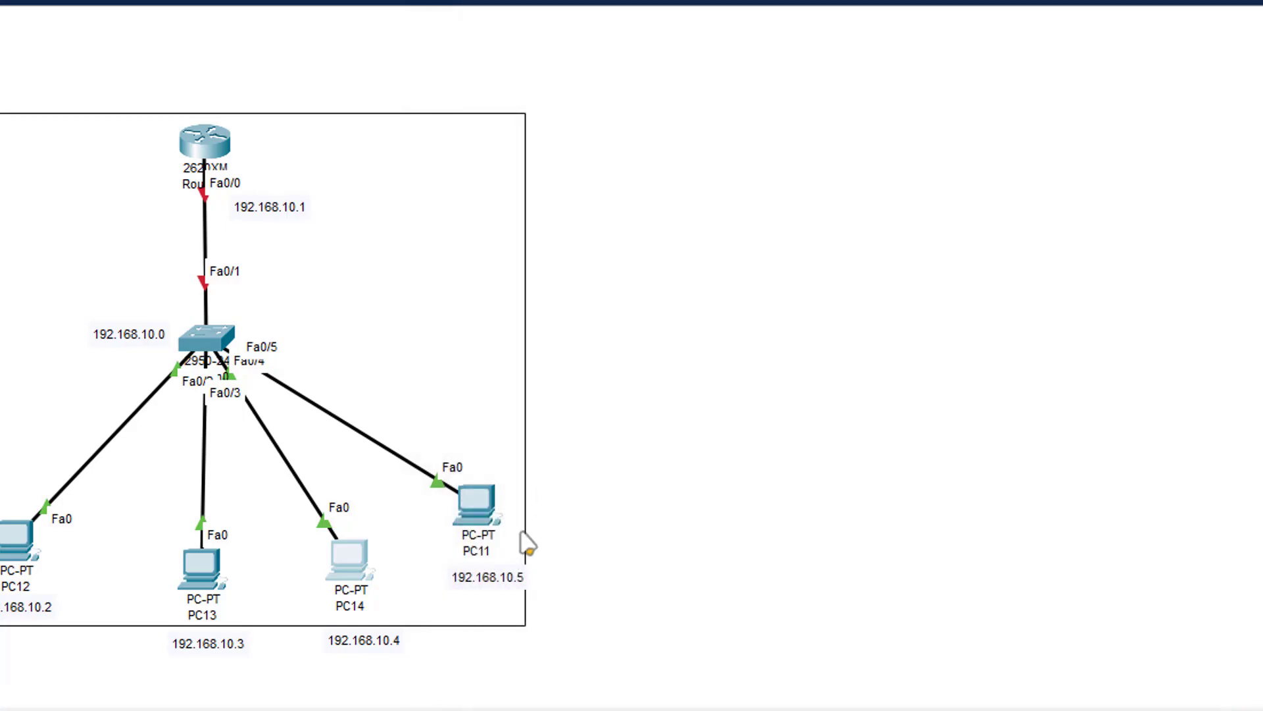
Configure PC11 with static IPv4 address 192.168.10.5, subnet mask 255.255.255.0 and default gateway 192.168.10.1.
{"action": "left_click", "coordinate": [479, 506]}
{"action": "left_click", "coordinate": [424, 18]}
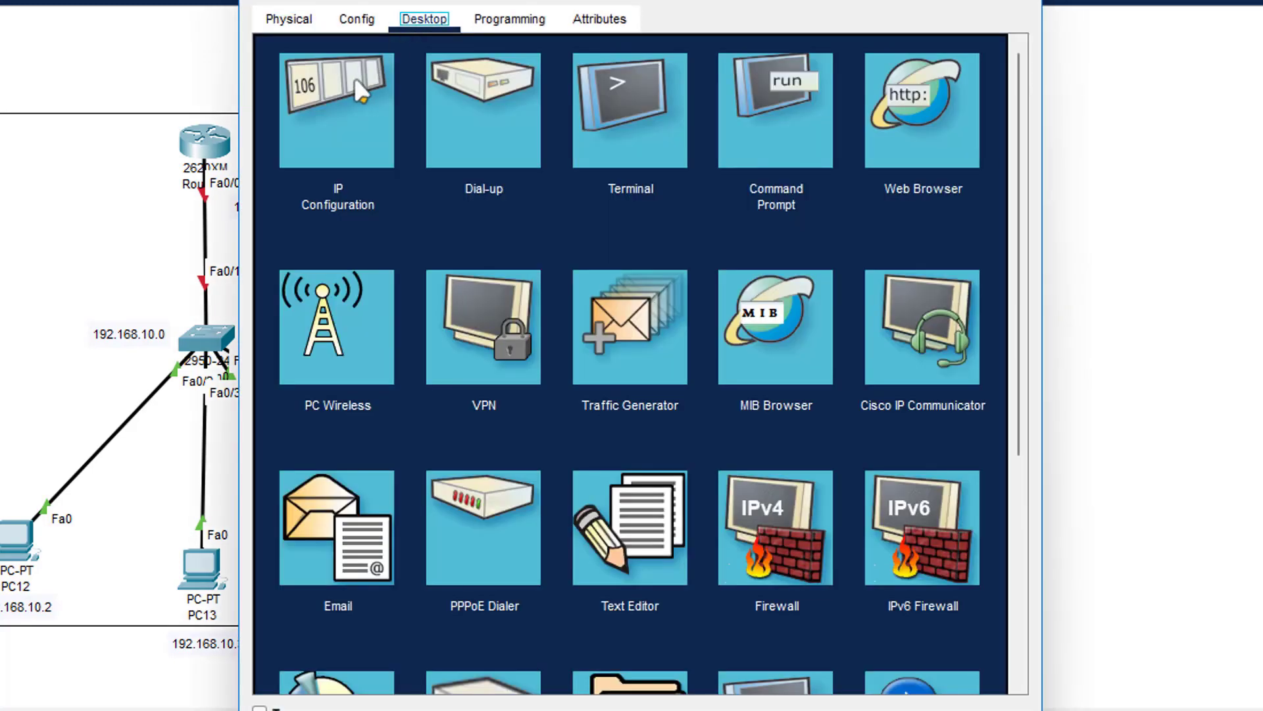
{"action": "left_click", "coordinate": [363, 91]}
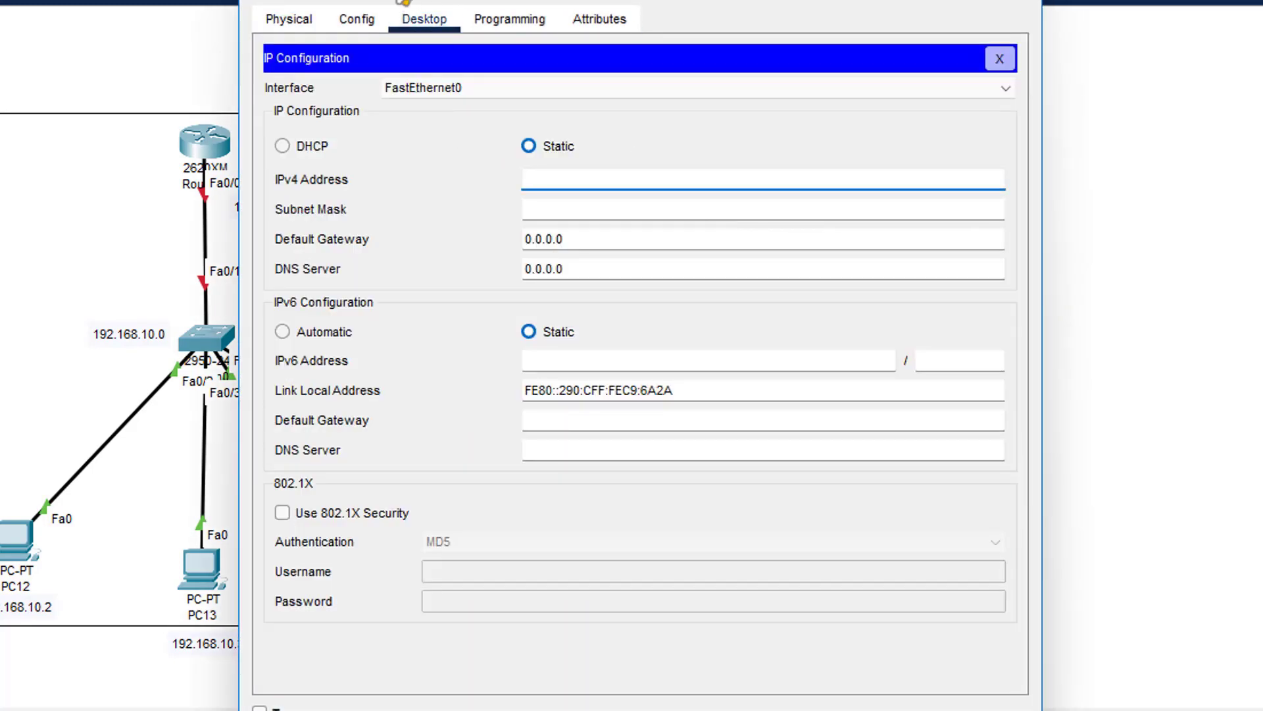
{"action": "type", "text": "192.168.10.05"}
{"action": "left_click", "coordinate": [596, 211]}
{"action": "type", "text": "255.255.255.0"}
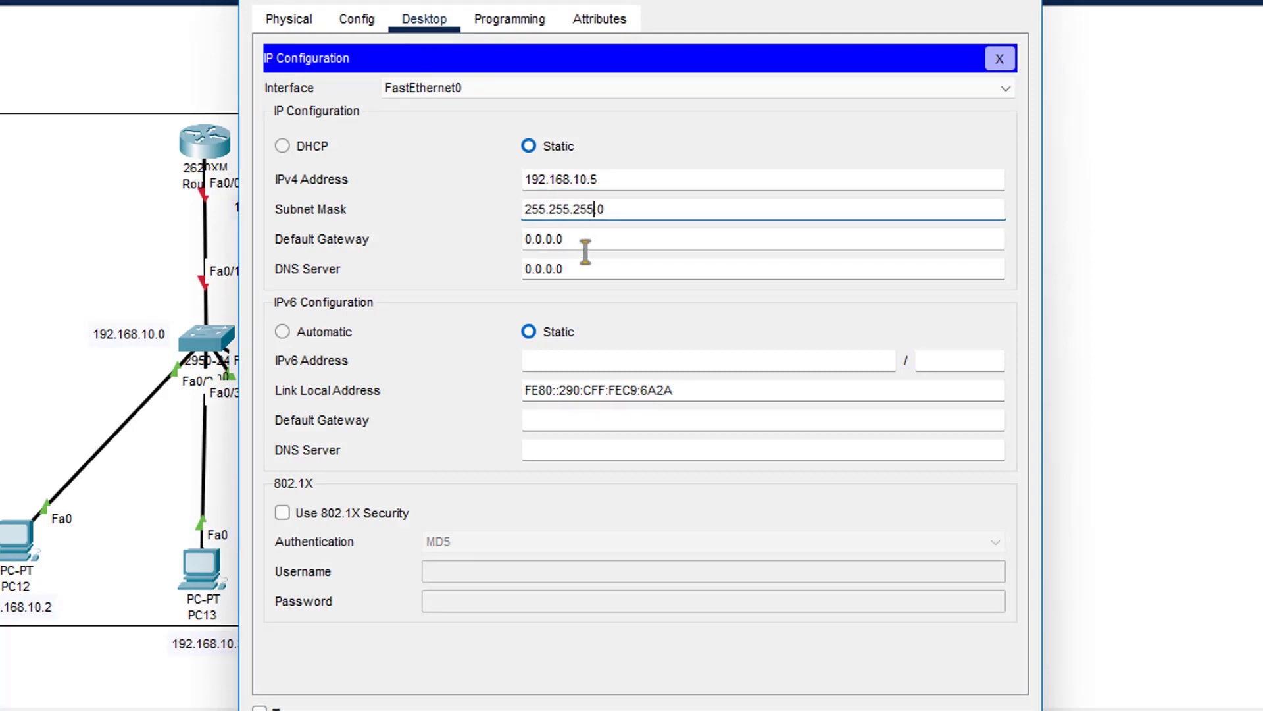
{"action": "key", "text": "Tab"}
{"action": "type", "text": "192.168.10.0"}
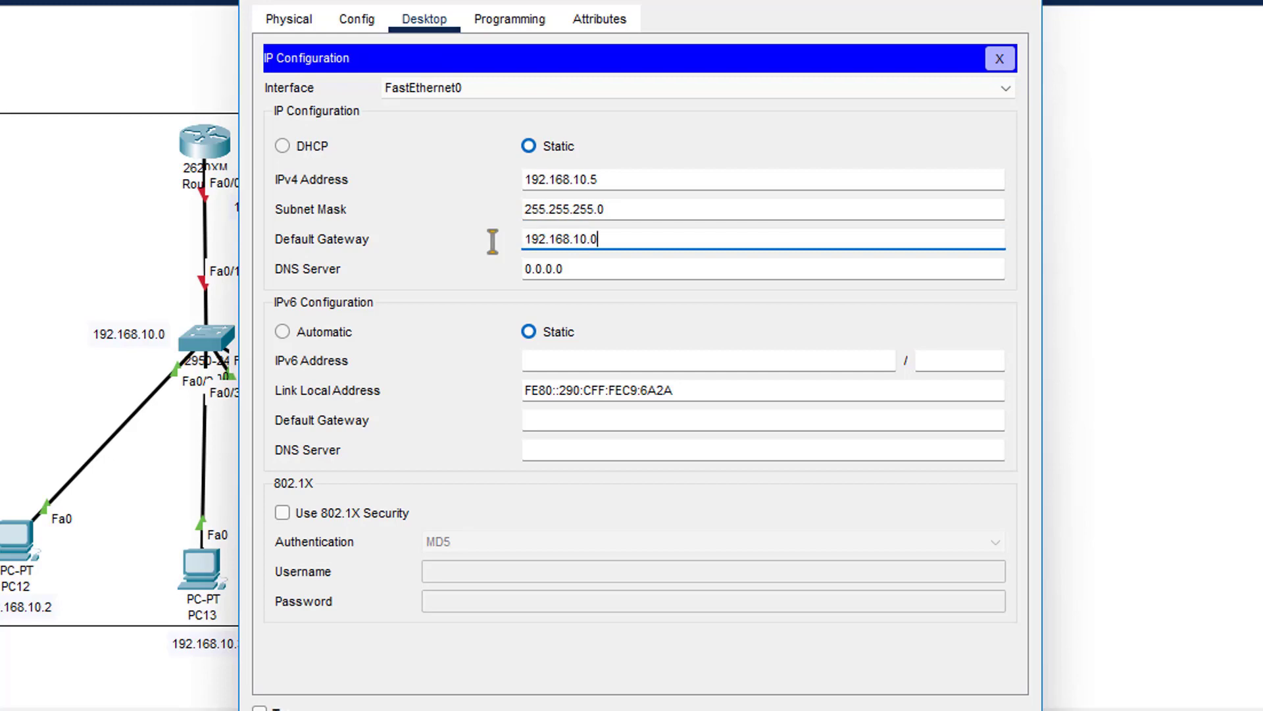
{"action": "type", "text": "1"}
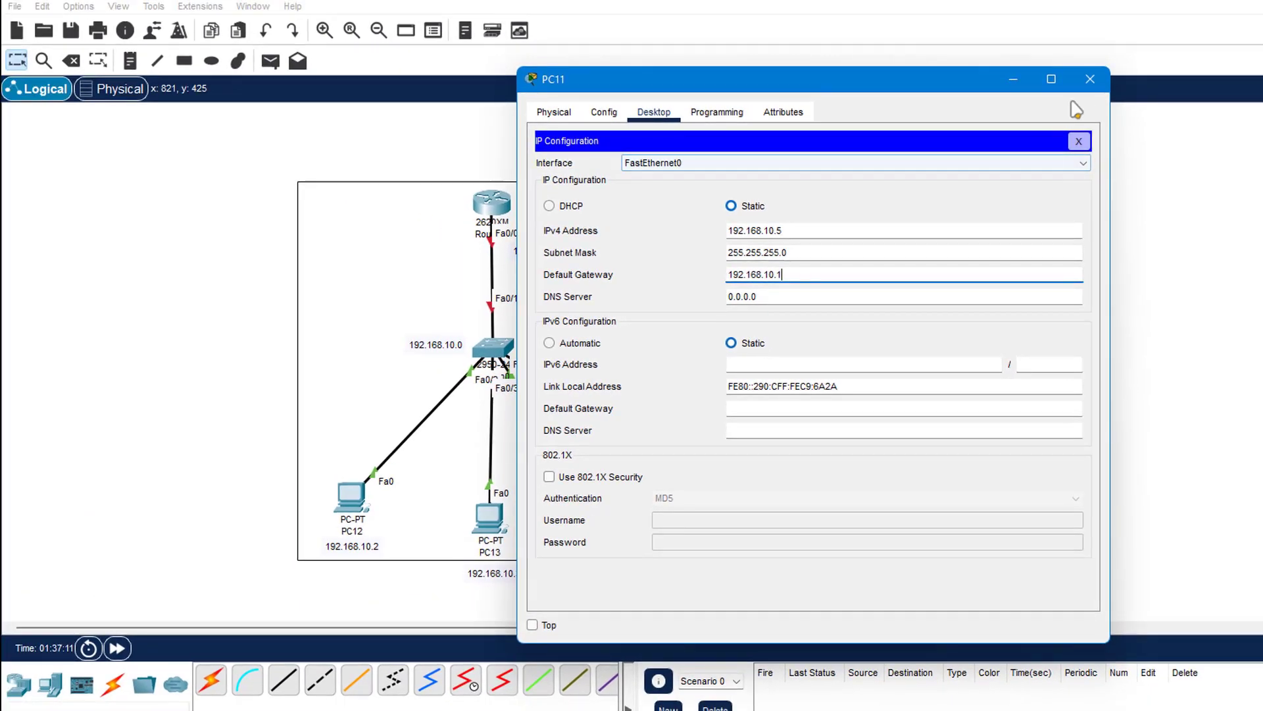
{"action": "left_click", "coordinate": [1091, 79]}
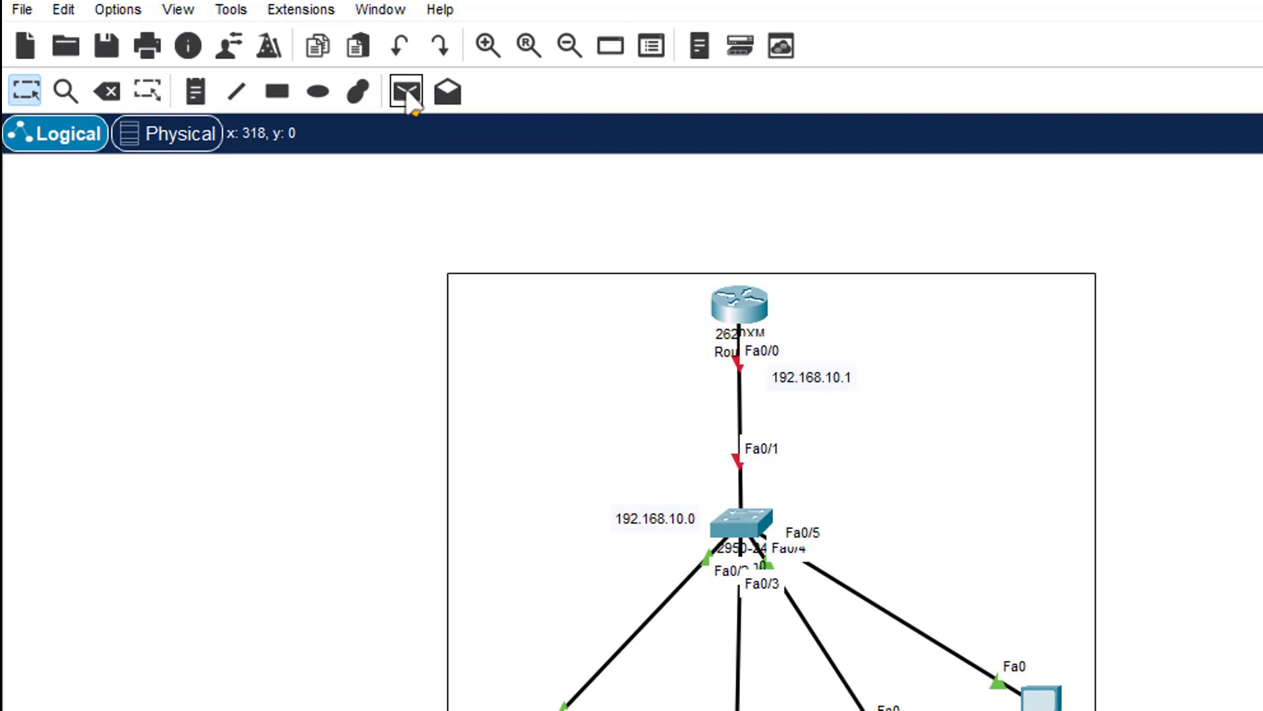
Send a simple PDU from PC12 to PC11.
{"action": "left_click", "coordinate": [406, 92]}
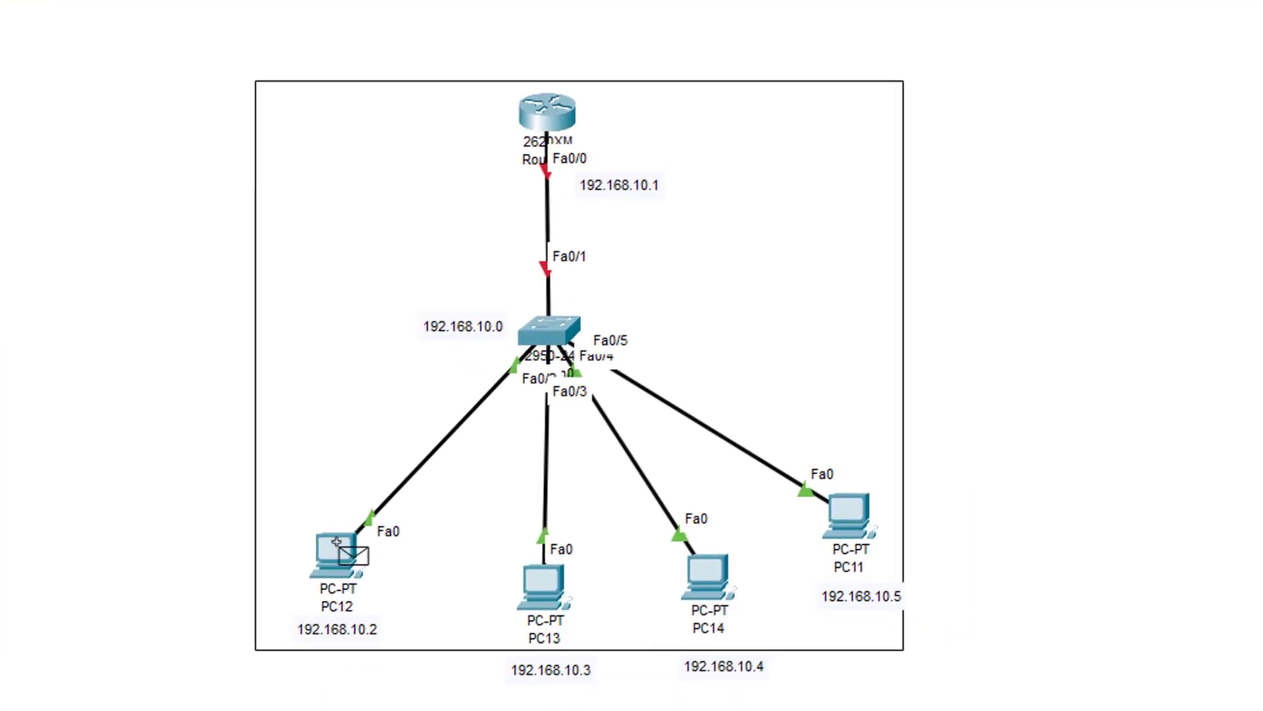
{"action": "left_click", "coordinate": [348, 549]}
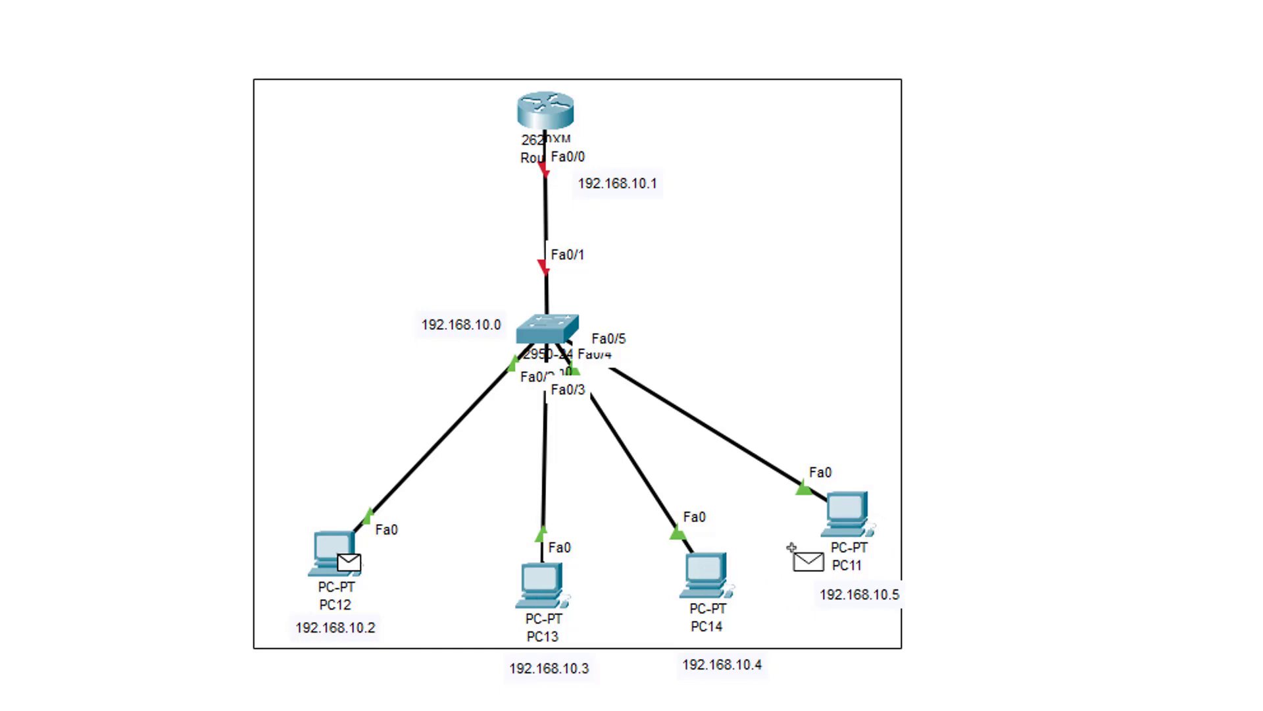
{"action": "left_click", "coordinate": [854, 513]}
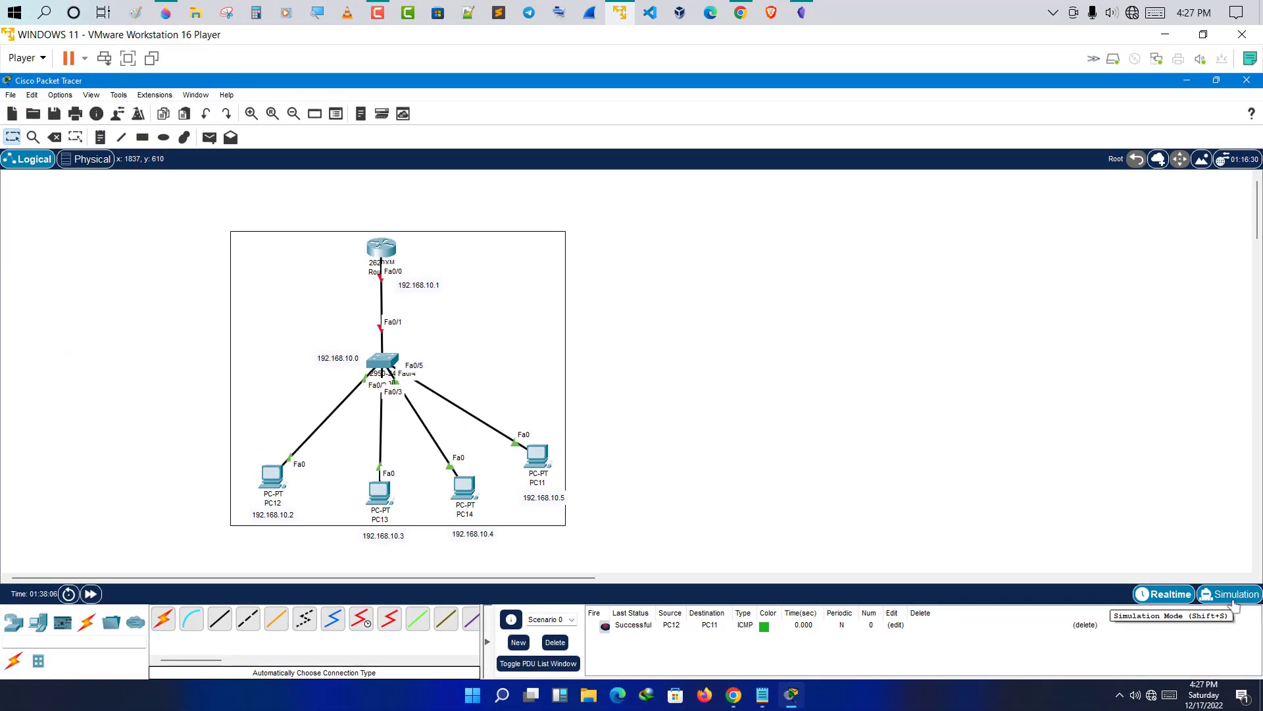
Play the PC12-to-PC11 packet in simulation mode, close the simulation panel and return to realtime mode.
{"action": "left_click", "coordinate": [1236, 594]}
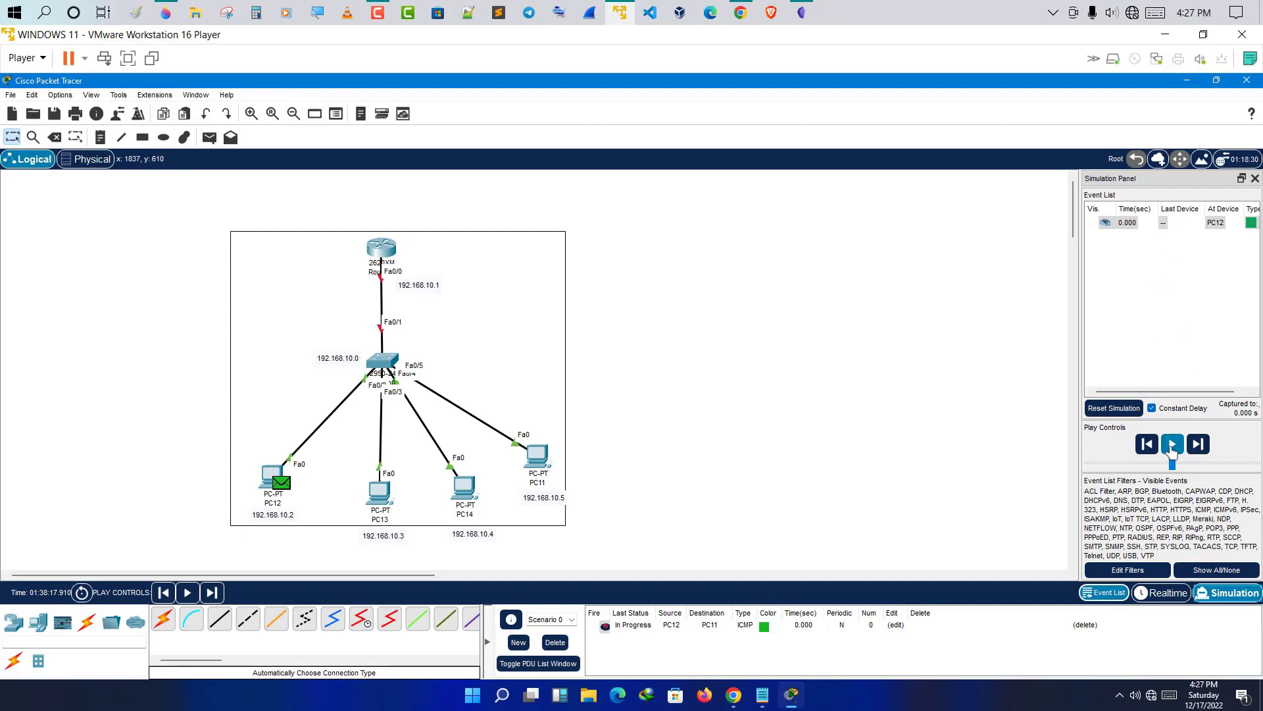
{"action": "left_click", "coordinate": [1173, 445]}
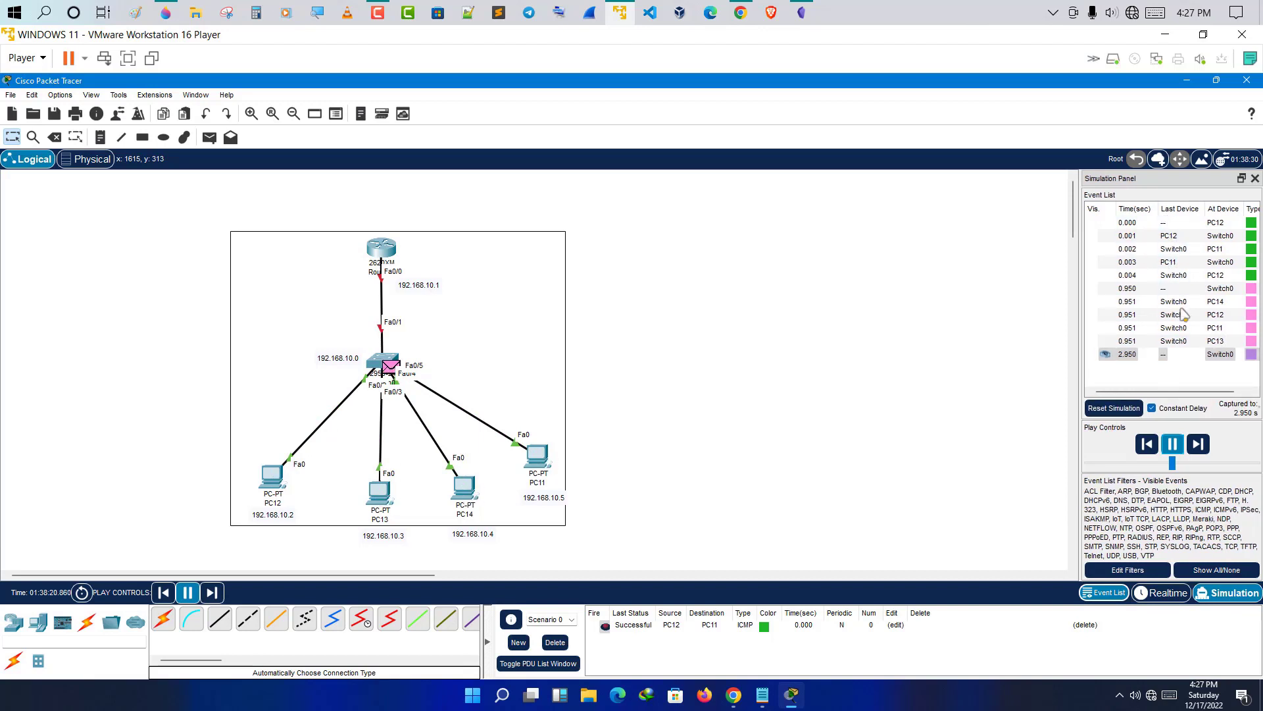
{"action": "left_click", "coordinate": [1255, 179]}
{"action": "left_click", "coordinate": [1170, 593]}
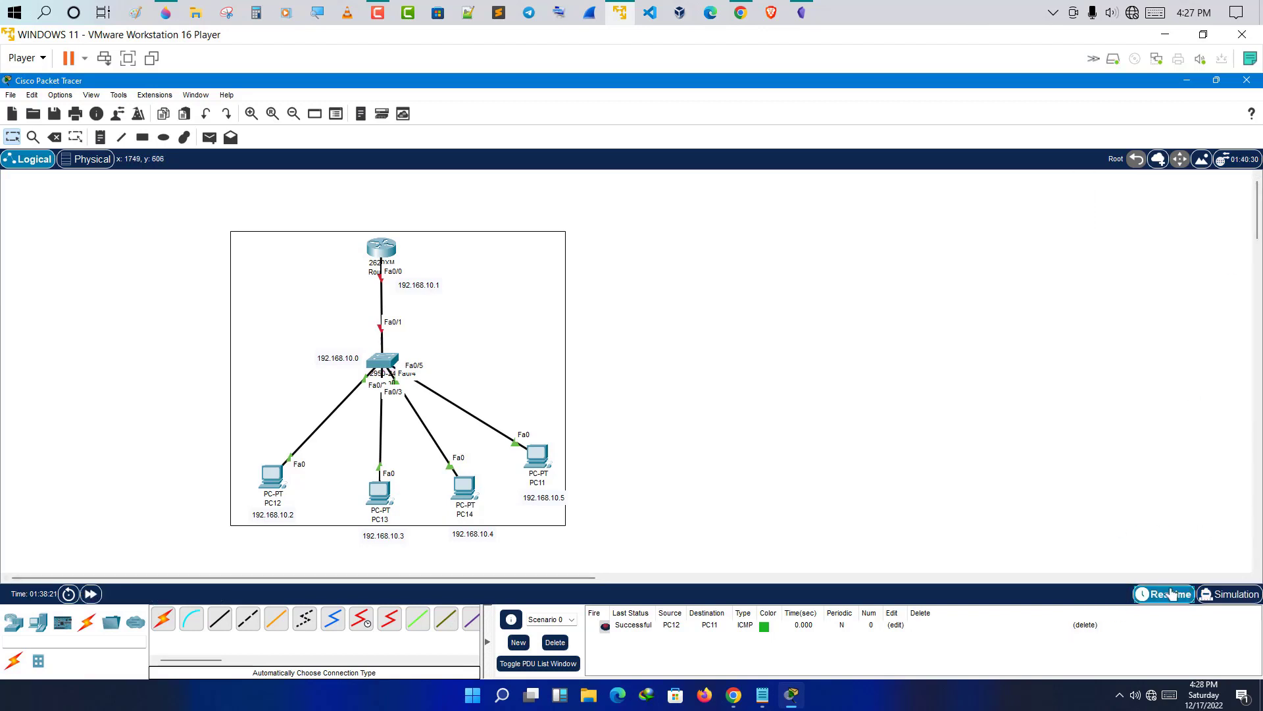
{"action": "left_click_drag", "start_coordinate": [589, 550], "coordinate": [195, 198]}
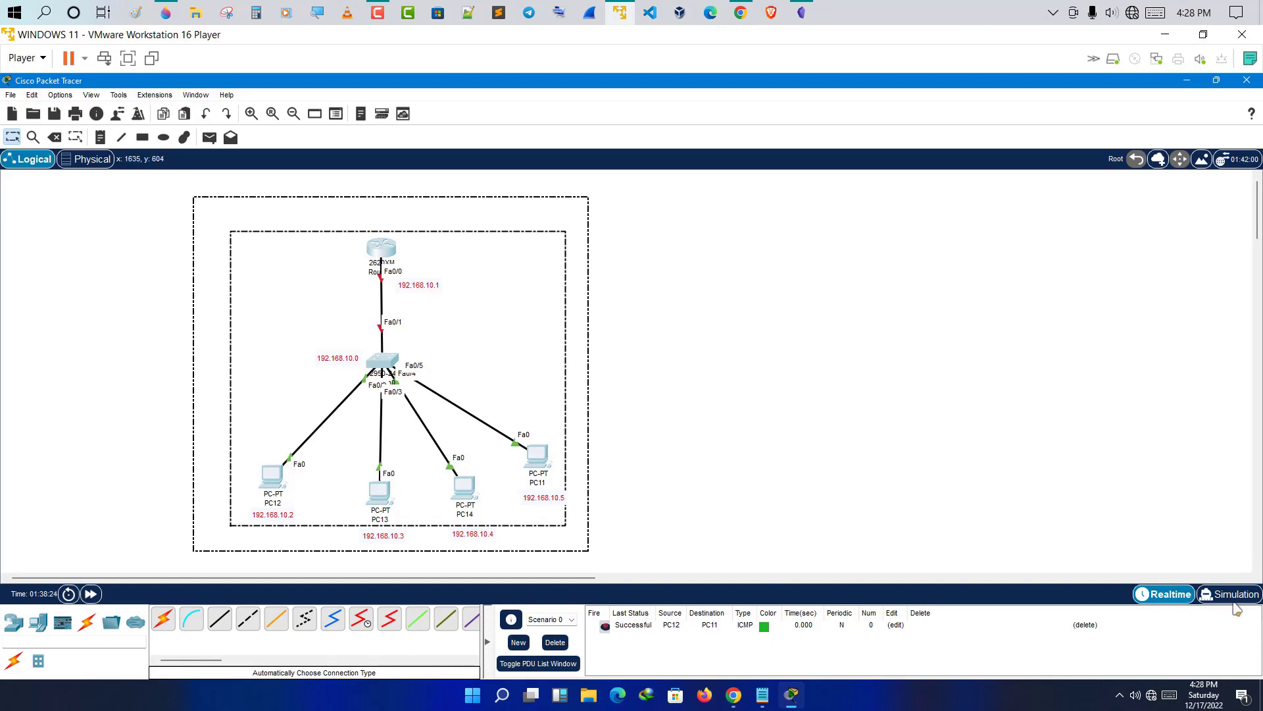
{"action": "left_click", "coordinate": [641, 536]}
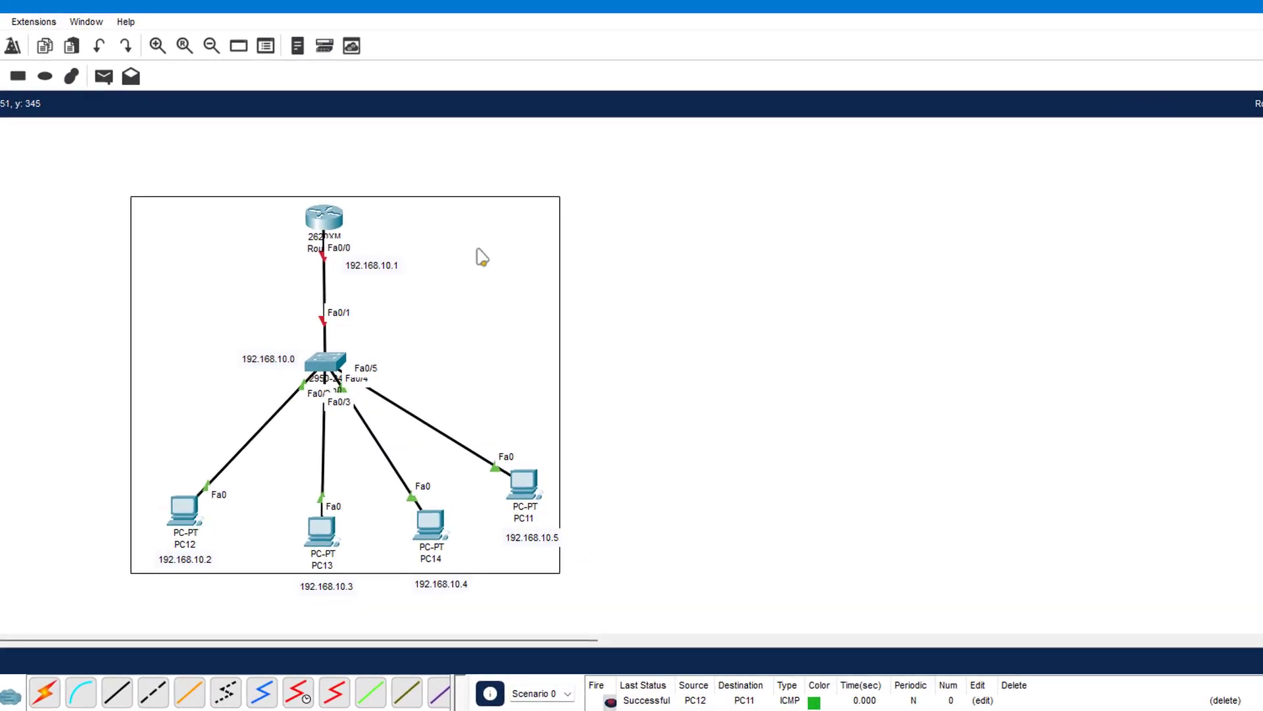
Open Router0's command line interface and move and widen its window beside the topology.
{"action": "double_click", "coordinate": [325, 218]}
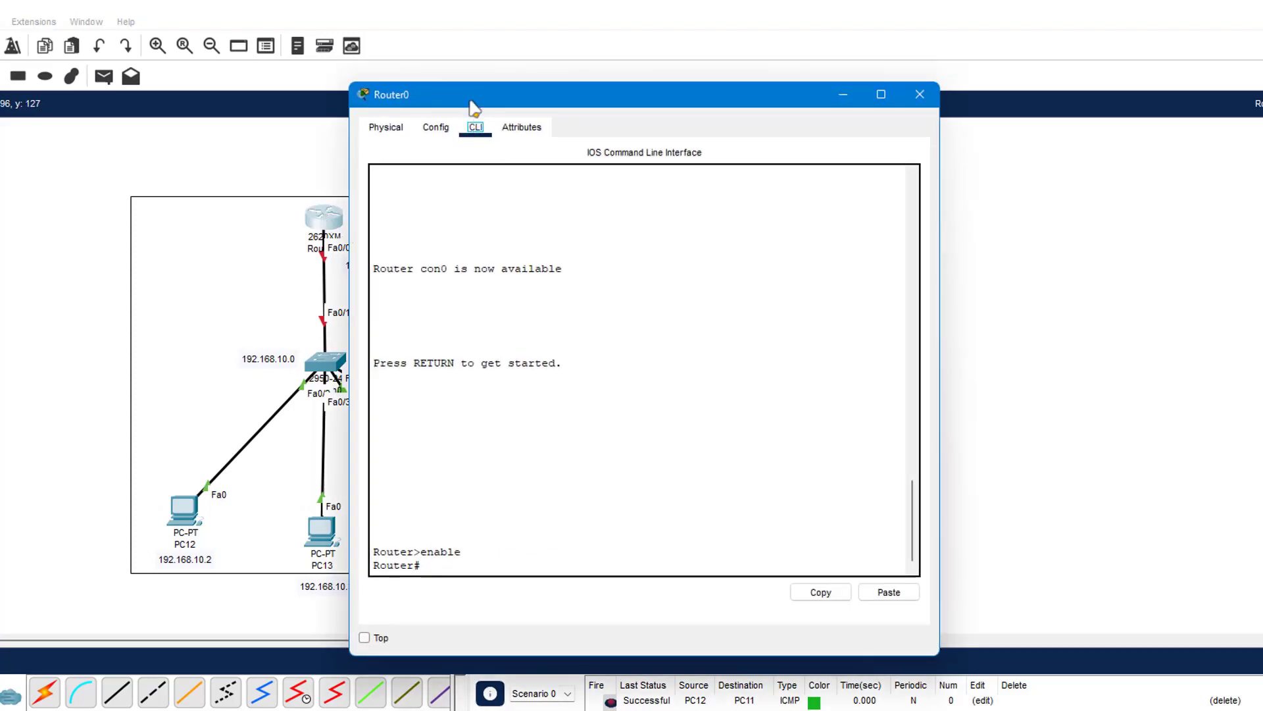
{"action": "left_click_drag", "start_coordinate": [470, 100], "coordinate": [607, 92]}
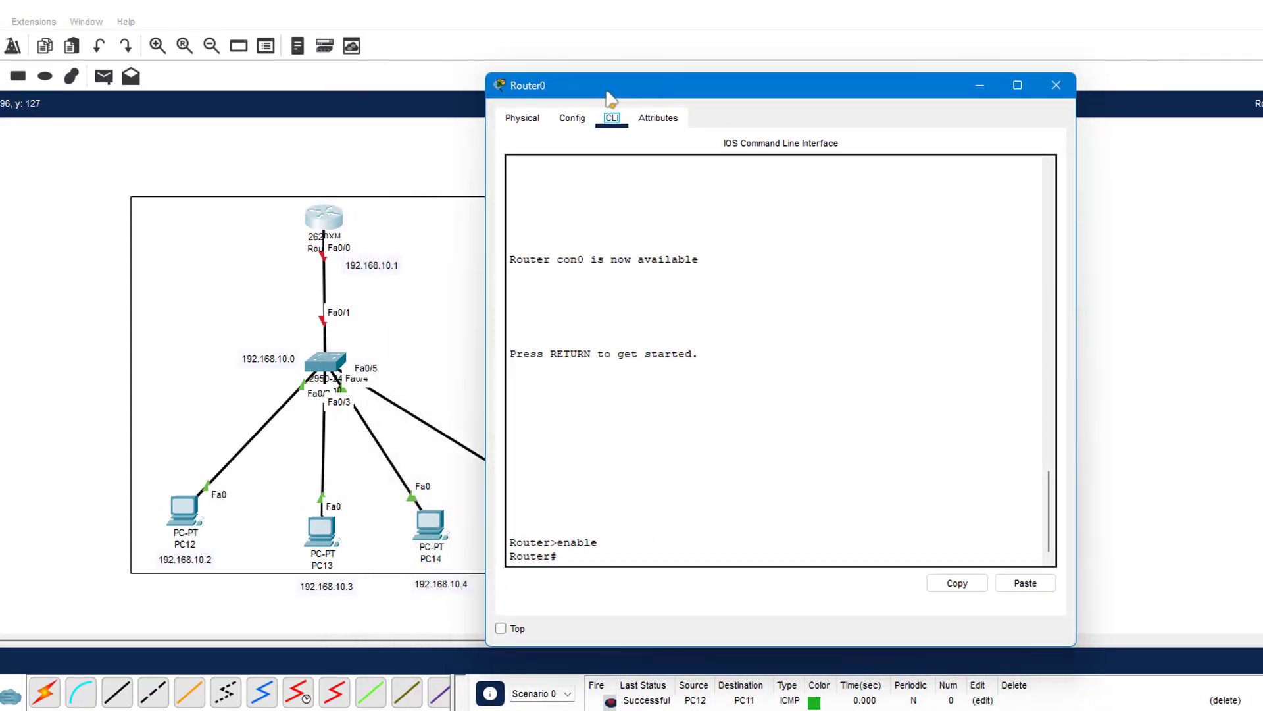
{"action": "left_click_drag", "start_coordinate": [1077, 632], "coordinate": [1260, 632]}
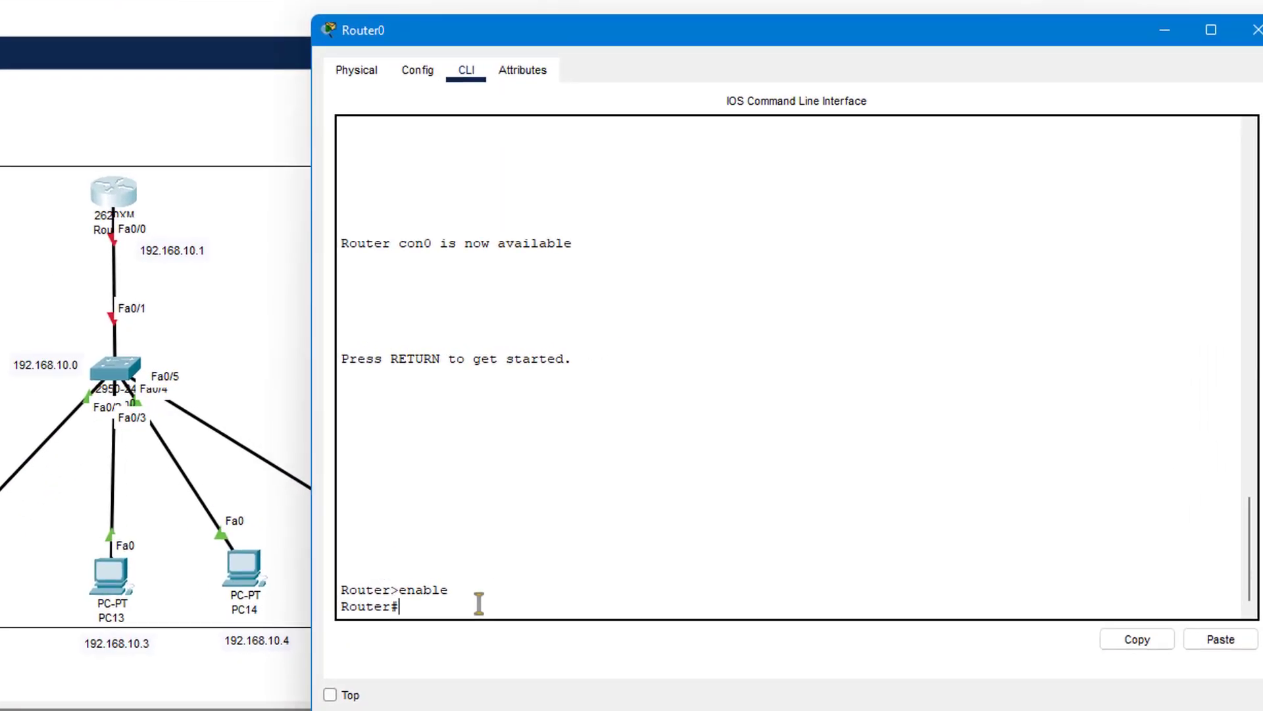
Enter a run of fifteen empty command lines at the router's privileged prompt.
{"action": "key", "text": "Return"}
{"action": "key", "text": "Return"}
{"action": "key", "text": "Return"}
{"action": "key", "text": "Return"}
{"action": "key", "text": "Return"}
{"action": "key", "text": "Return"}
{"action": "key", "text": "Return"}
{"action": "key", "text": "Return"}
{"action": "key", "text": "Return"}
{"action": "key", "text": "Return"}
{"action": "key", "text": "Return"}
{"action": "key", "text": "Return"}
{"action": "key", "text": "Return"}
{"action": "key", "text": "Return"}
{"action": "key", "text": "Return"}
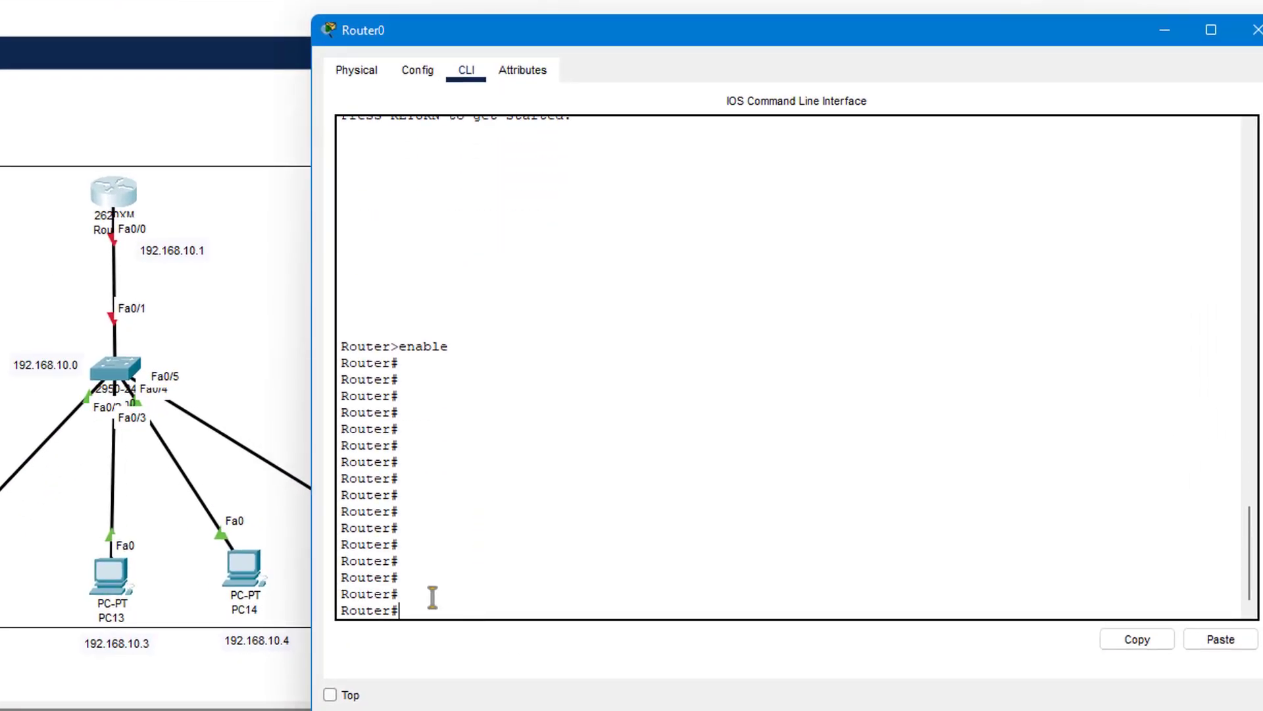
List the router's interfaces with sh ip int br and examine the FastEthernet0/0 entry.
{"action": "left_click_drag", "start_coordinate": [395, 603], "coordinate": [325, 602]}
{"action": "left_click", "coordinate": [415, 605]}
{"action": "type", "text": "ip int "}
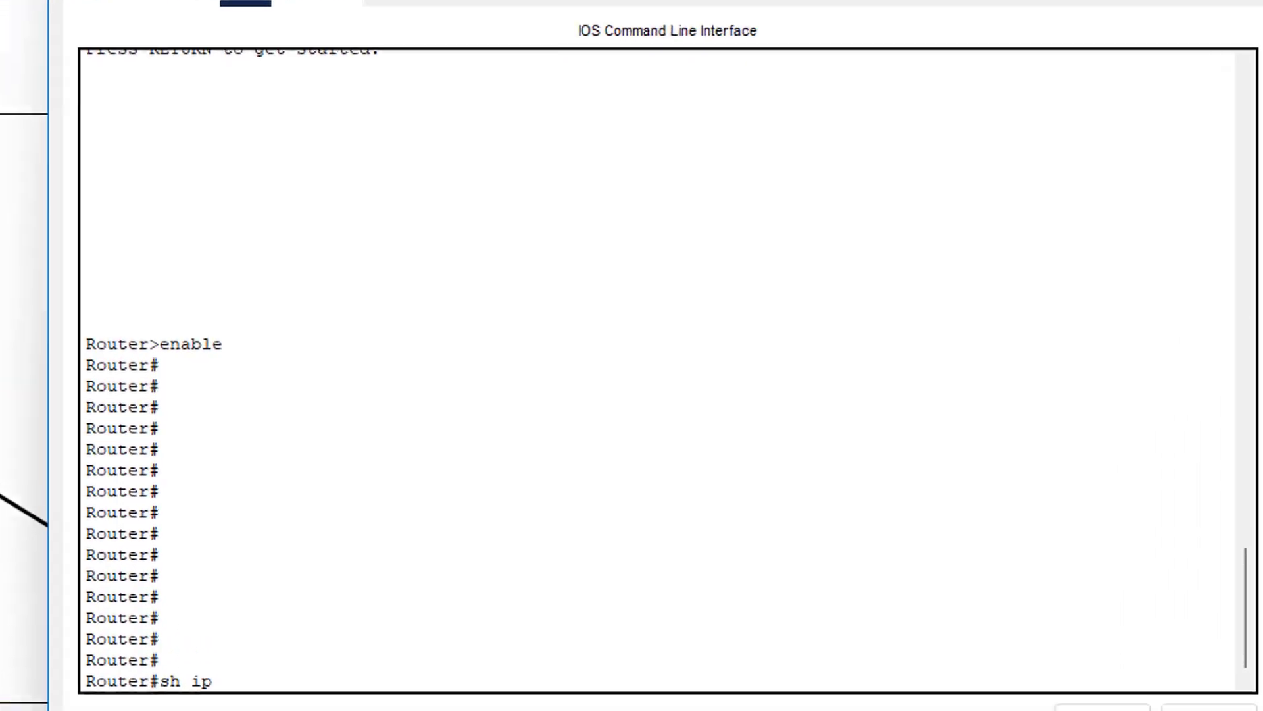
{"action": "type", "text": "br"}
{"action": "key", "text": "Return"}
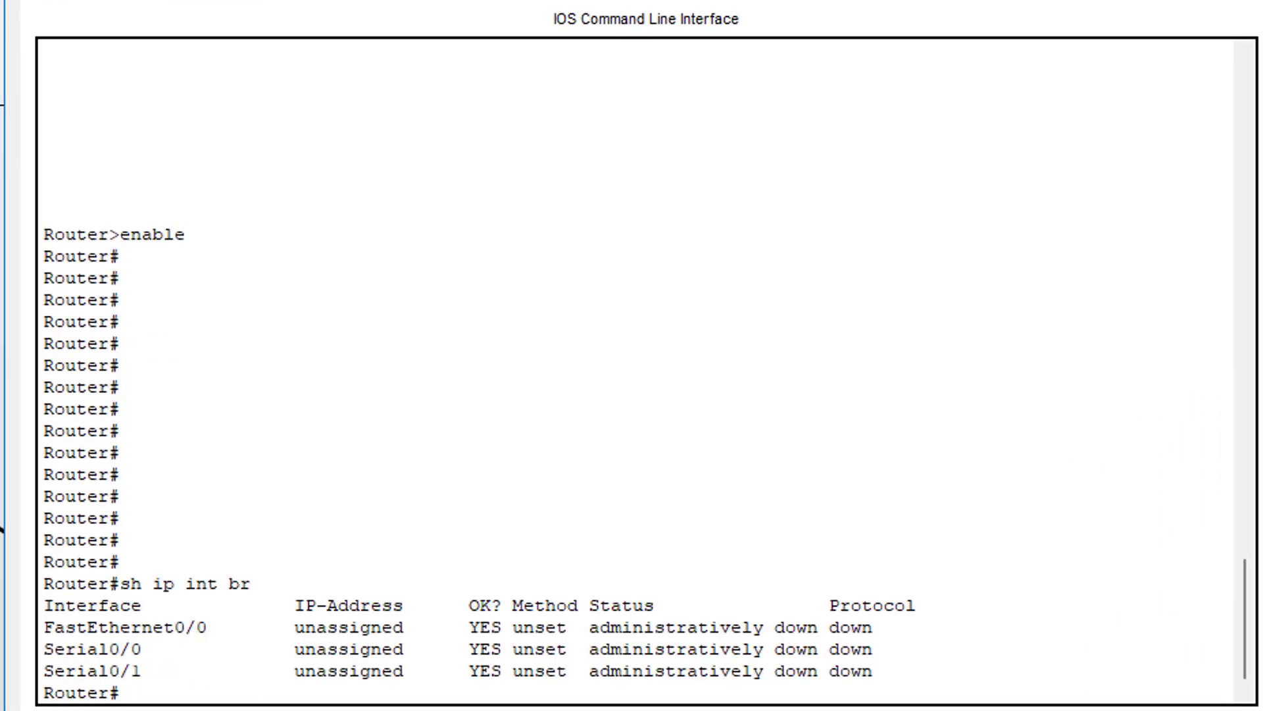
{"action": "left_click_drag", "start_coordinate": [99, 627], "coordinate": [212, 628]}
{"action": "left_click", "coordinate": [211, 628]}
{"action": "left_click_drag", "start_coordinate": [54, 627], "coordinate": [253, 627]}
Enter the router's global configuration mode with conf terminal, completing the command from conf term.
{"action": "left_click", "coordinate": [110, 685]}
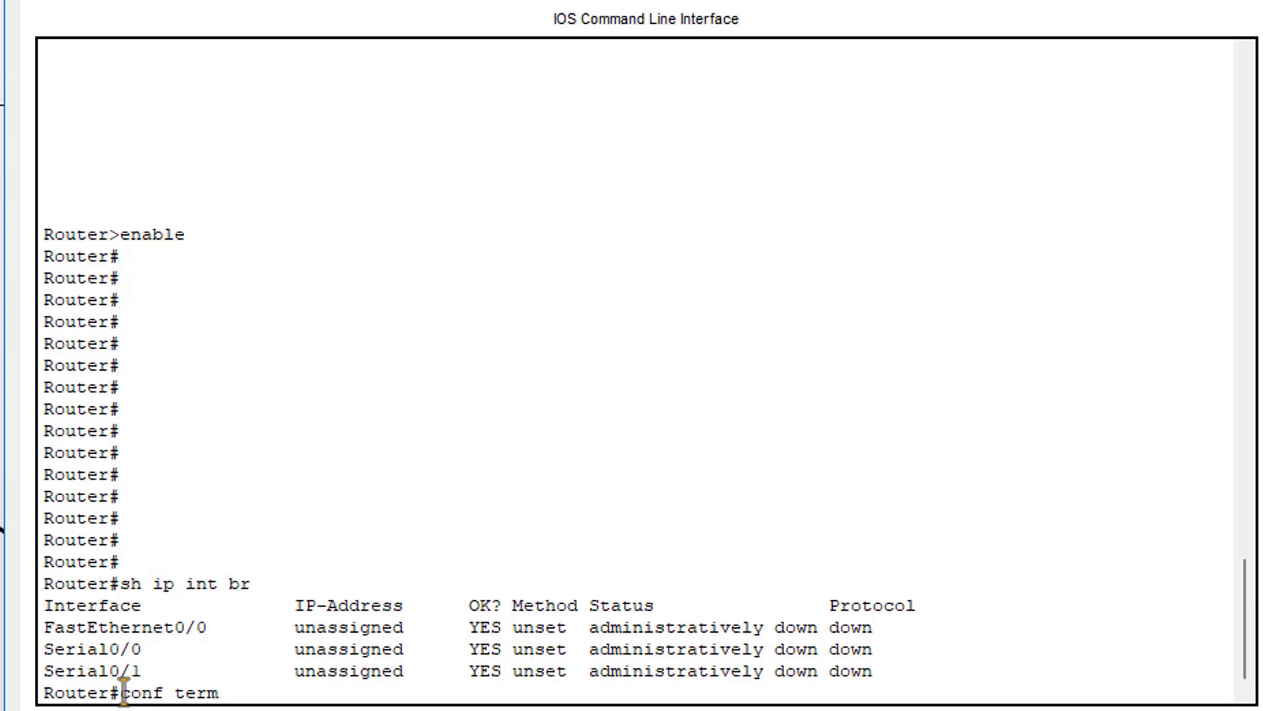
{"action": "double_click", "coordinate": [123, 692]}
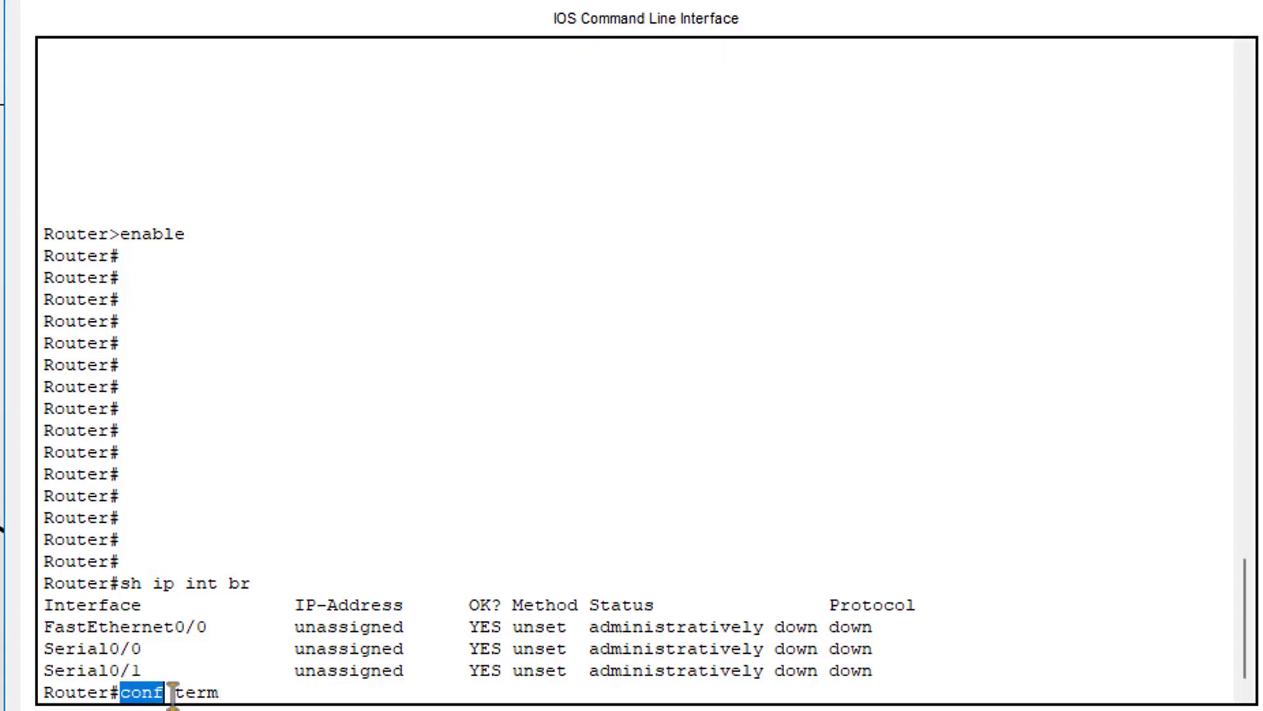
{"action": "left_click", "coordinate": [175, 692]}
{"action": "double_click", "coordinate": [191, 692]}
{"action": "left_click", "coordinate": [234, 634]}
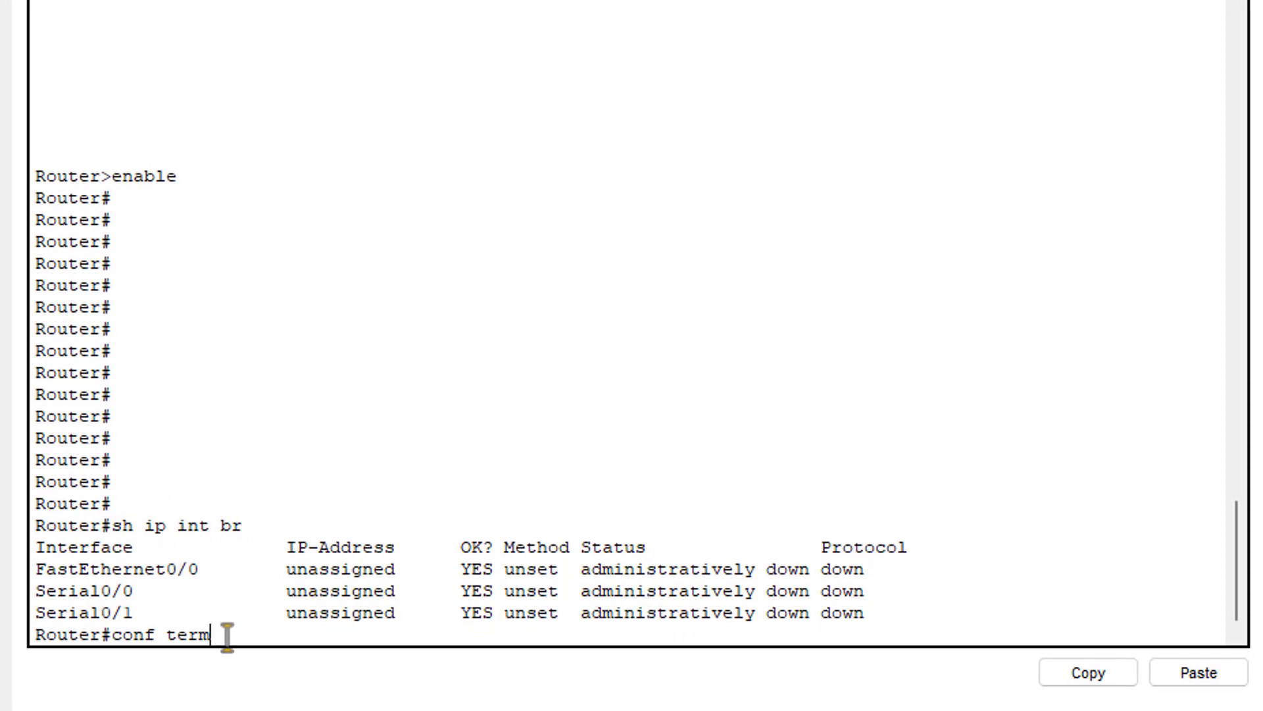
{"action": "key", "text": "Tab"}
{"action": "left_click_drag", "start_coordinate": [254, 633], "coordinate": [118, 636]}
{"action": "left_click", "coordinate": [234, 635]}
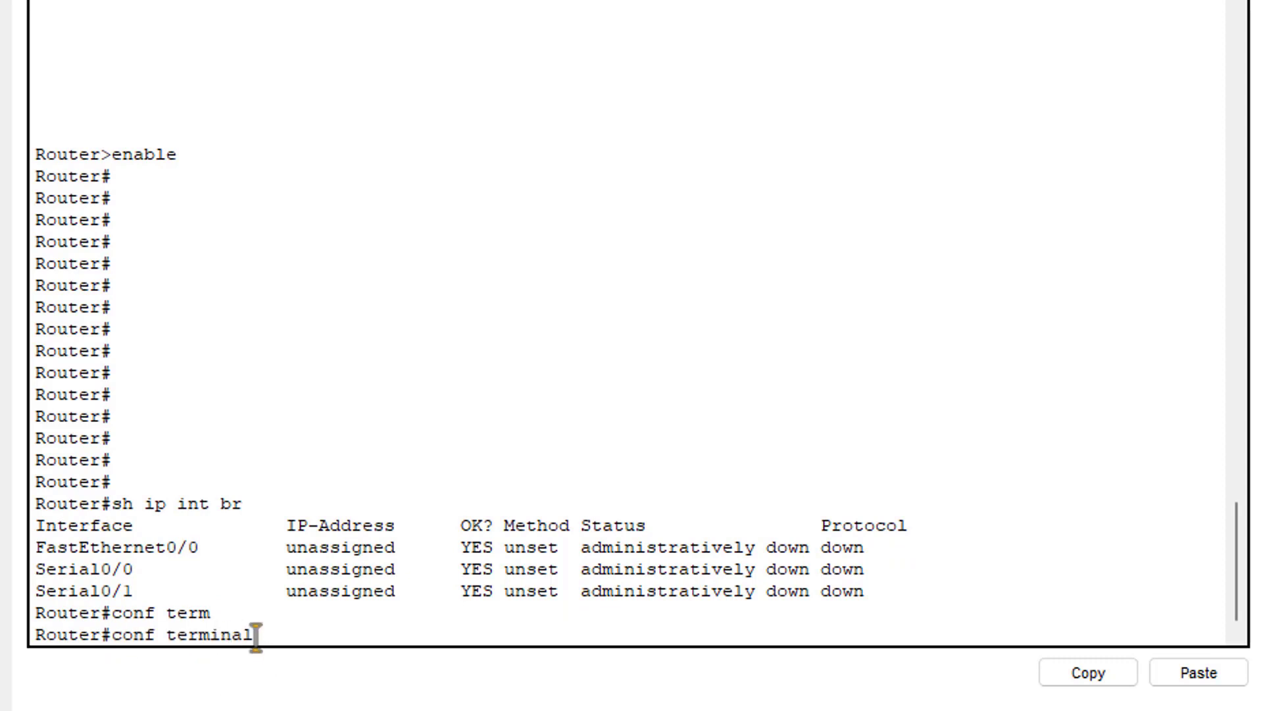
{"action": "left_click_drag", "start_coordinate": [262, 634], "coordinate": [111, 635]}
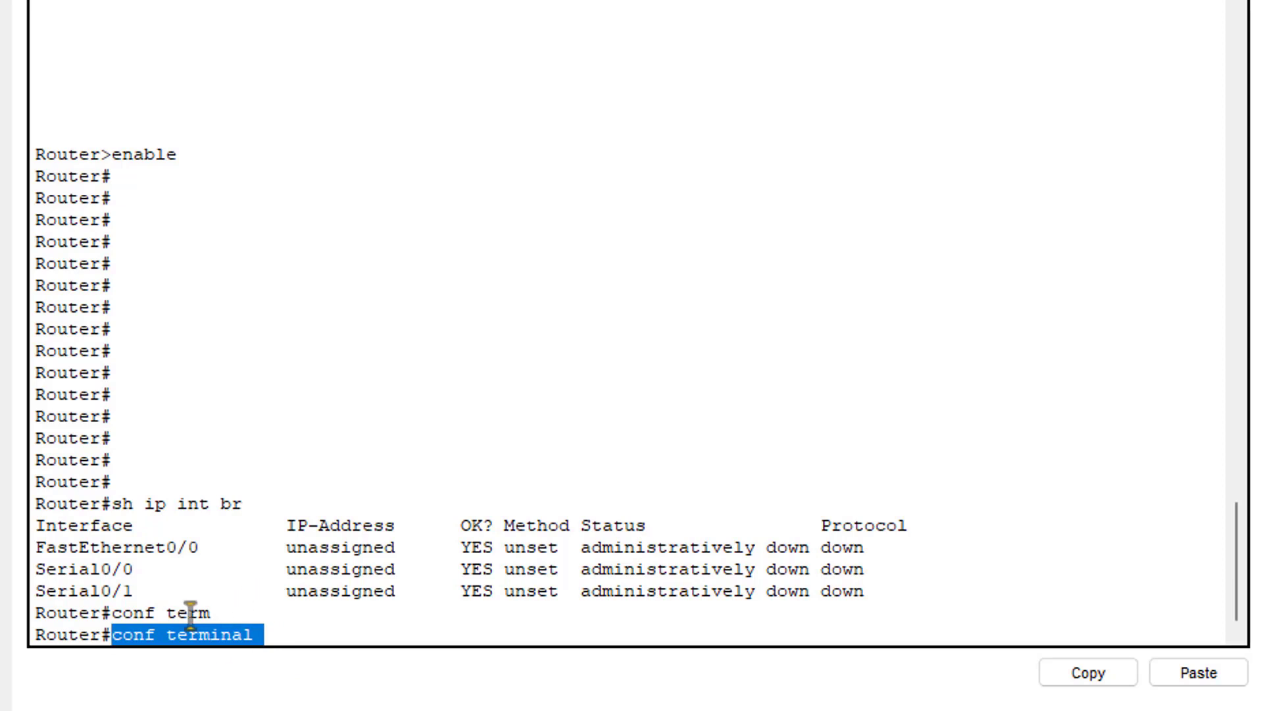
{"action": "left_click", "coordinate": [229, 634]}
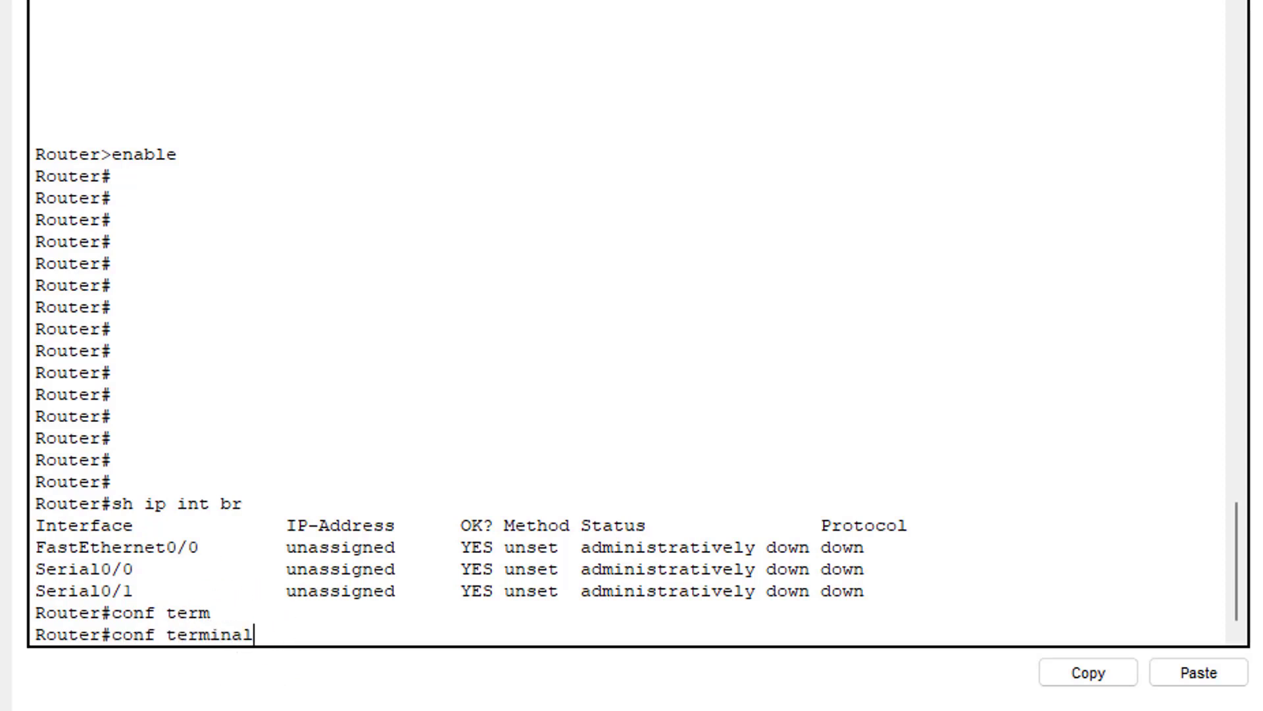
{"action": "key", "text": "Return"}
{"action": "left_click_drag", "start_coordinate": [187, 636], "coordinate": [108, 636]}
{"action": "left_click", "coordinate": [223, 641]}
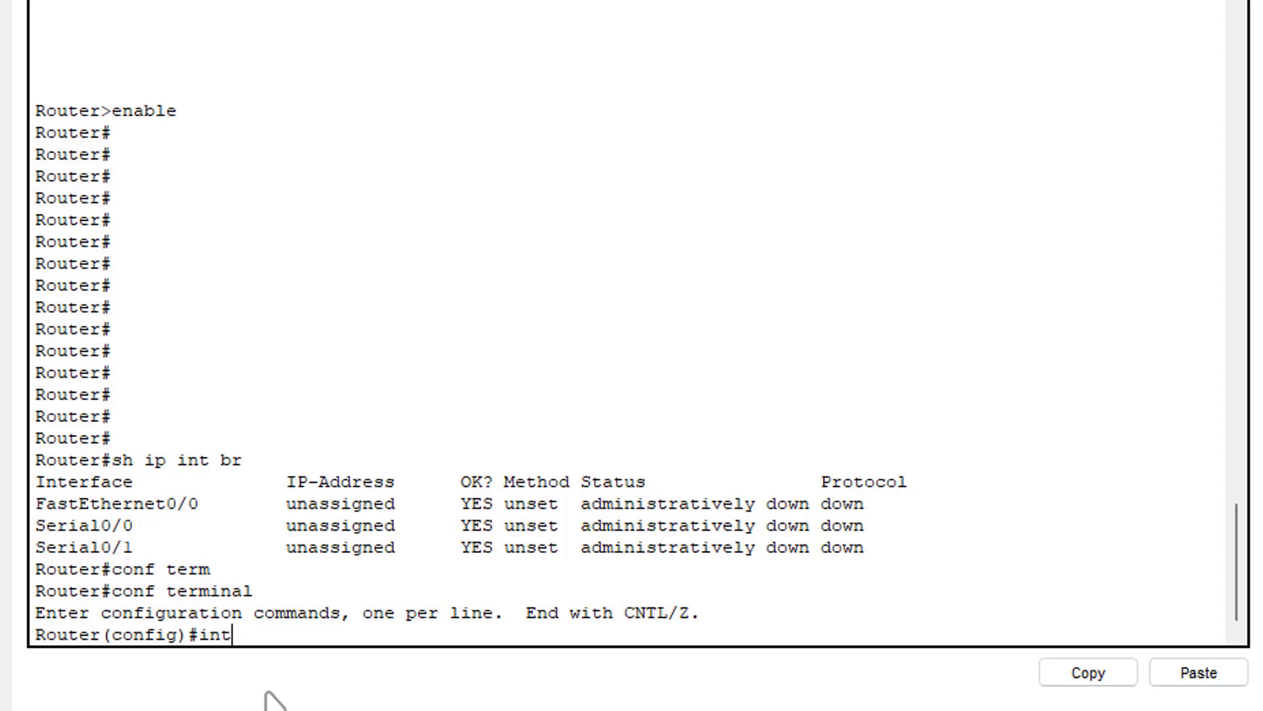
Complete int to interface, try fa 0/0 as the name, and enter interface configuration mode with interface f0/0.
{"action": "key", "text": "Tab"}
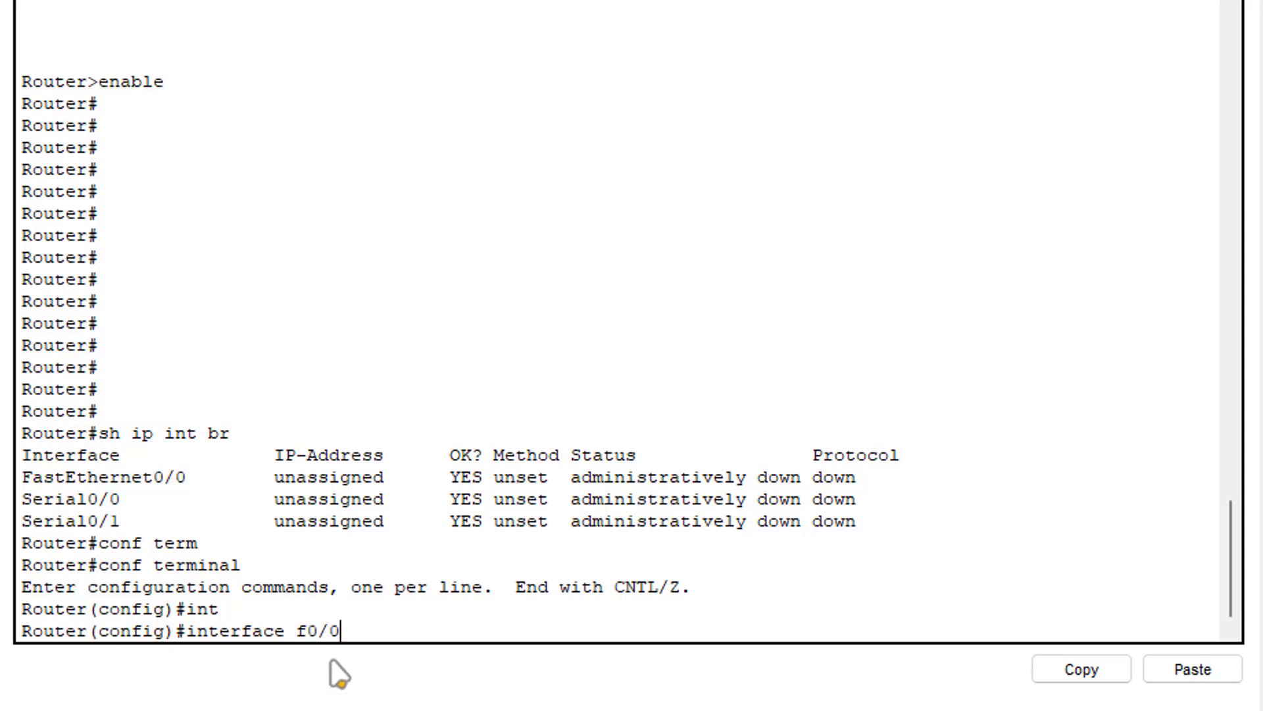
{"action": "left_click_drag", "start_coordinate": [356, 629], "coordinate": [298, 631]}
{"action": "key", "text": "BackSpace"}
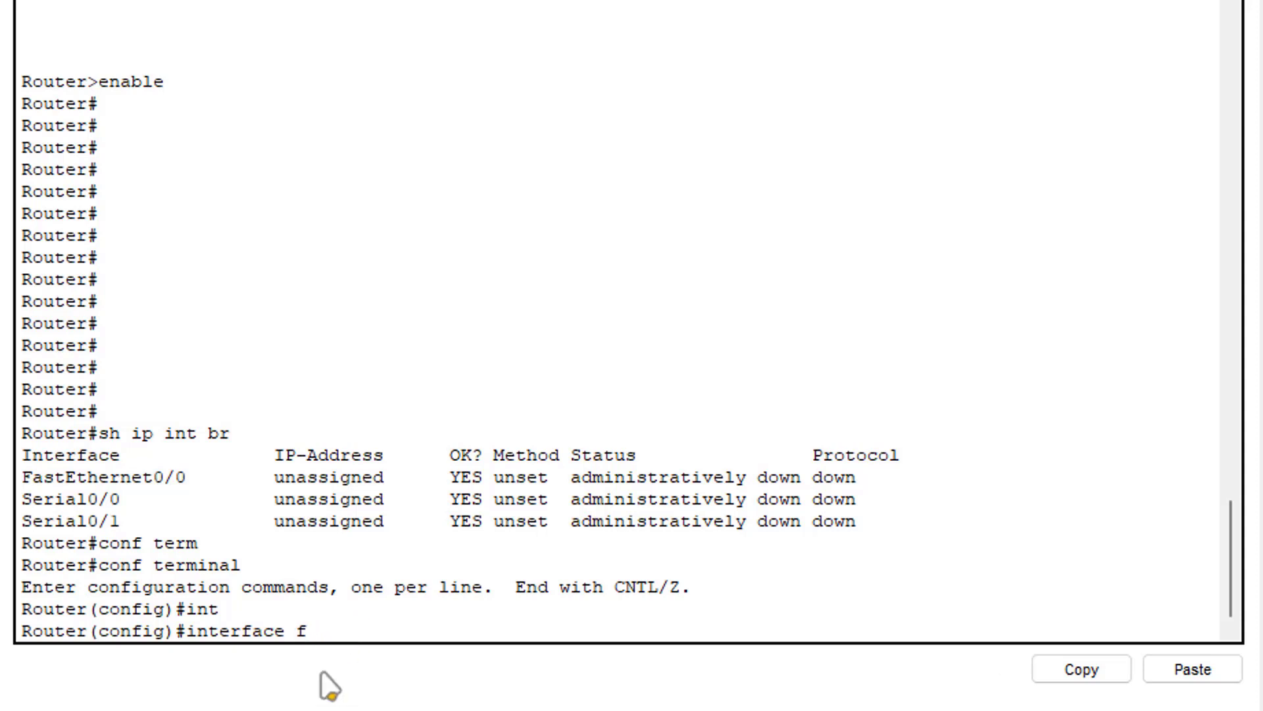
{"action": "type", "text": "a 0/0"}
{"action": "left_click_drag", "start_coordinate": [371, 630], "coordinate": [299, 630]}
{"action": "left_click", "coordinate": [369, 630]}
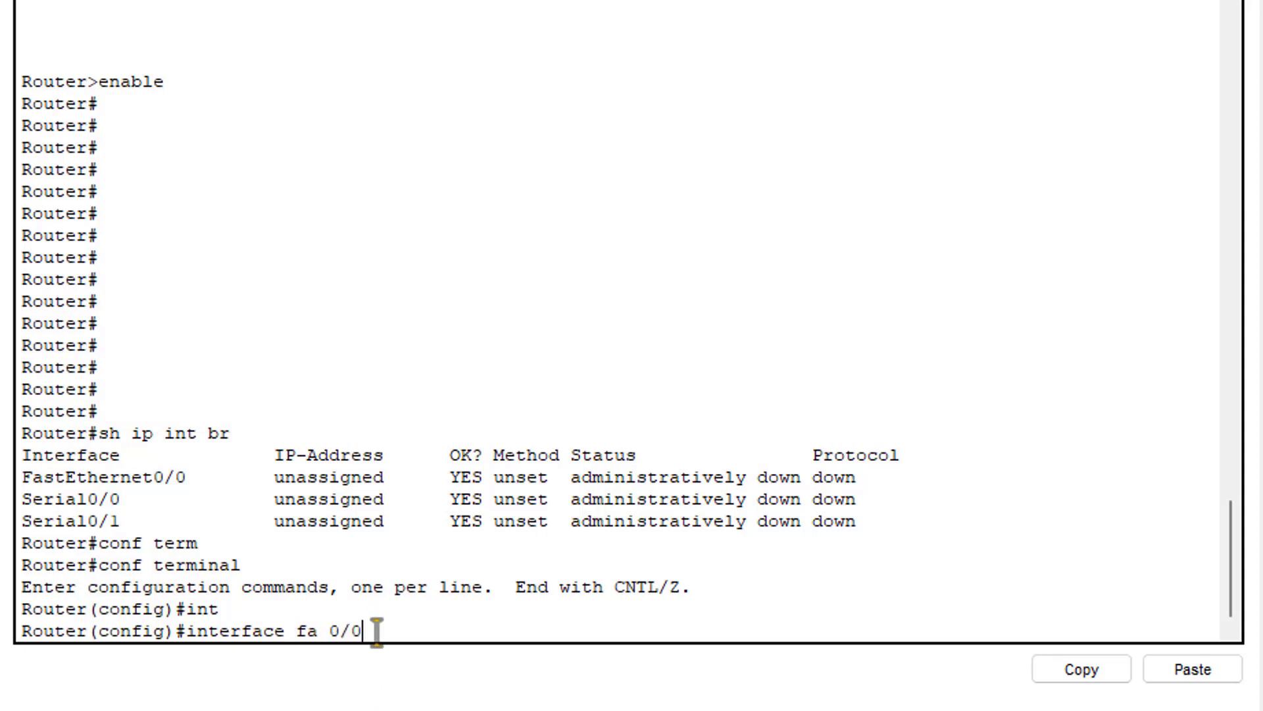
{"action": "key", "text": "BackSpace"}
{"action": "key", "text": "BackSpace"}
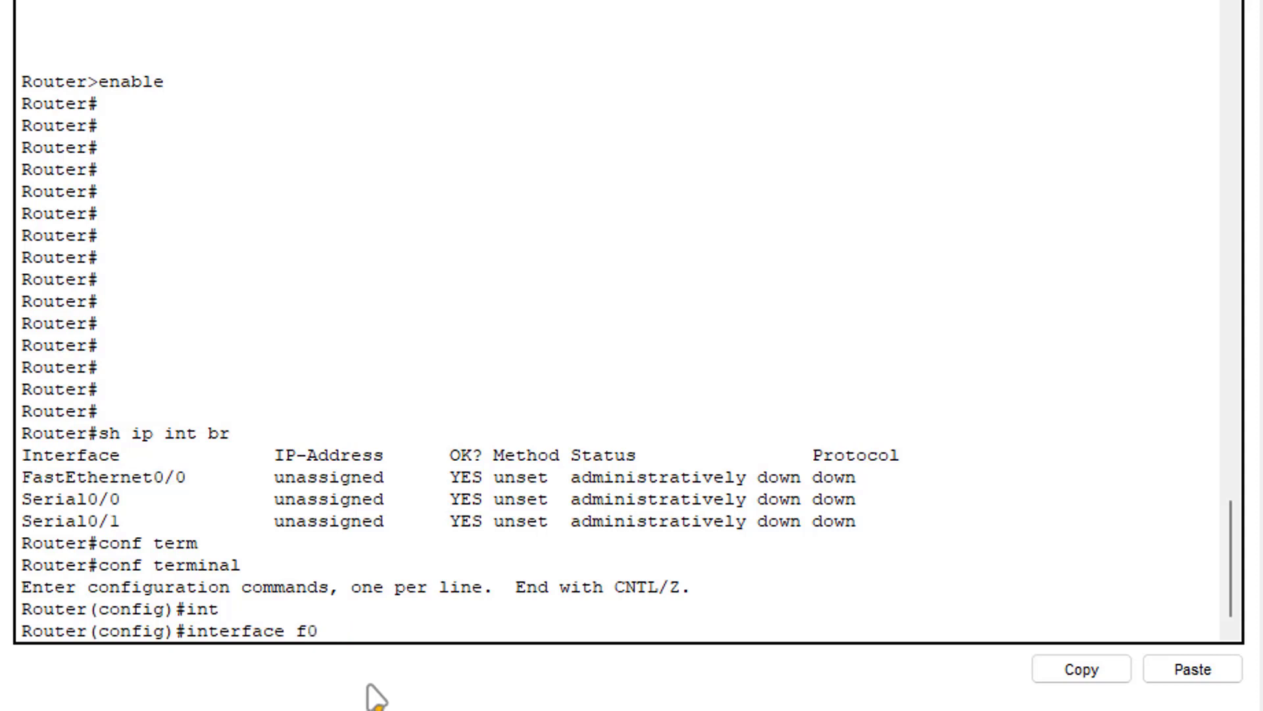
{"action": "key", "text": "Return"}
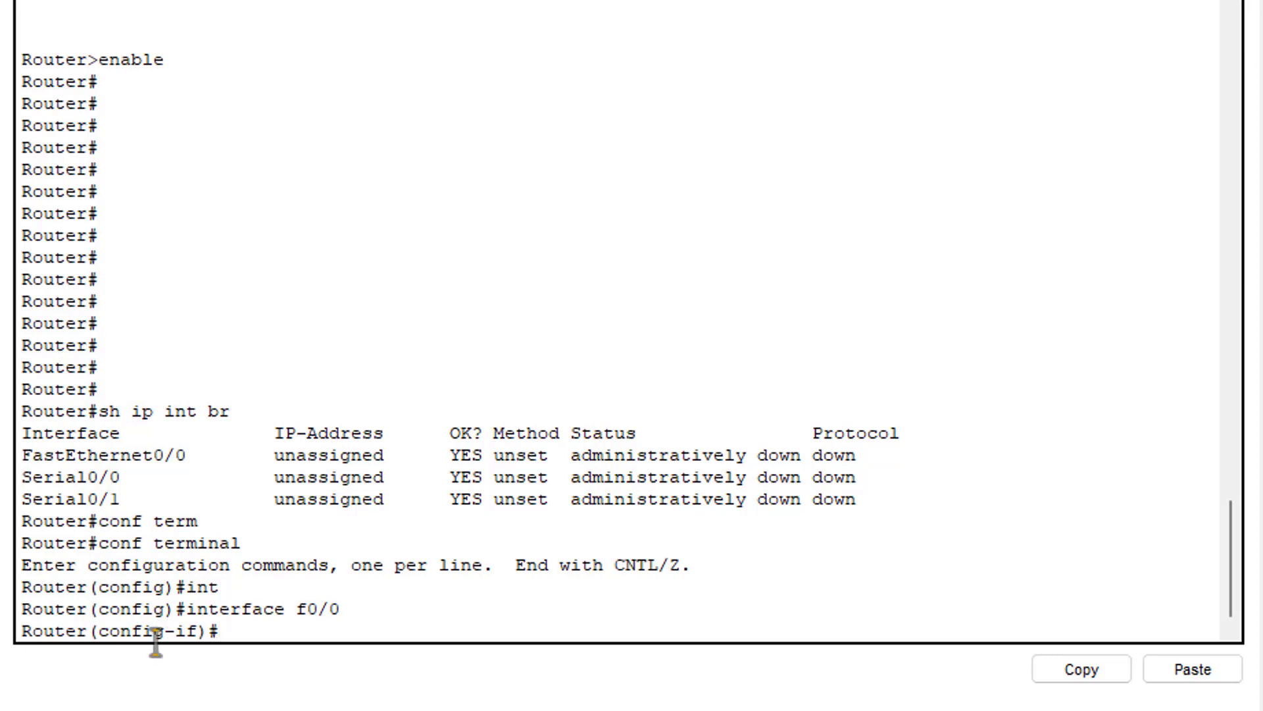
Compare the interface configuration prompt with the global configuration prompt and the preceding console output.
{"action": "left_click_drag", "start_coordinate": [135, 631], "coordinate": [203, 632]}
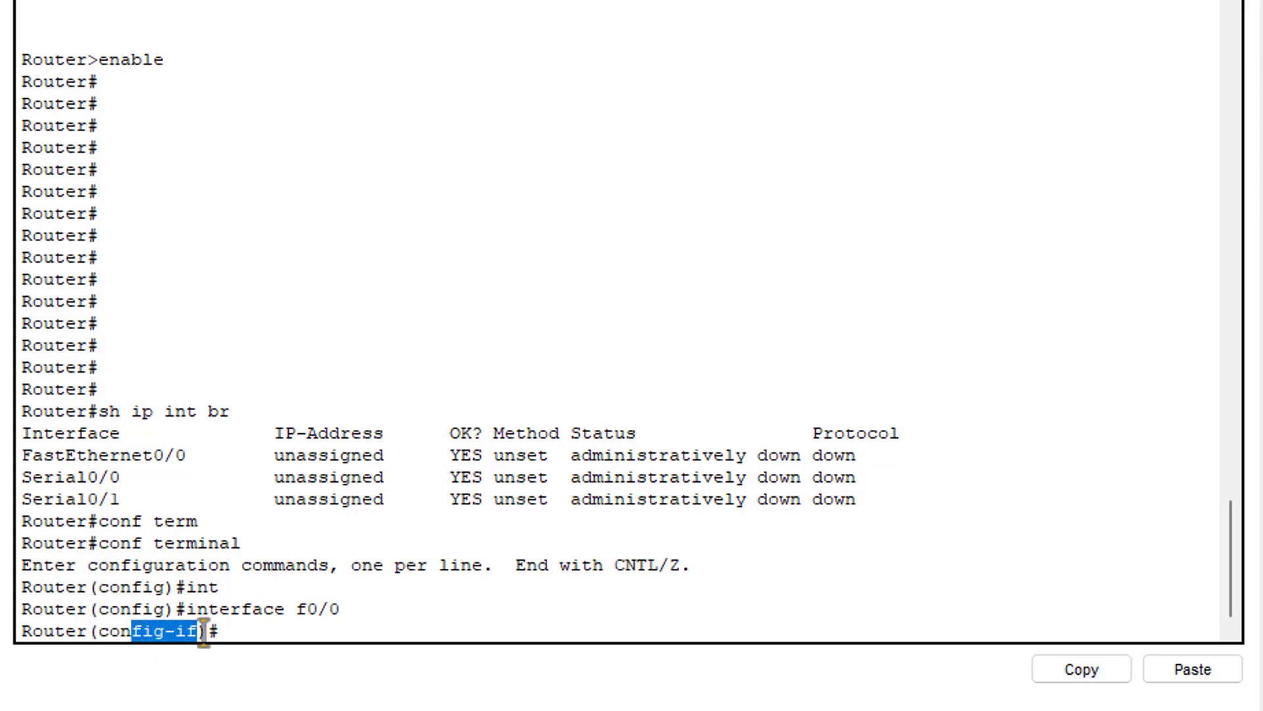
{"action": "left_click", "coordinate": [236, 633]}
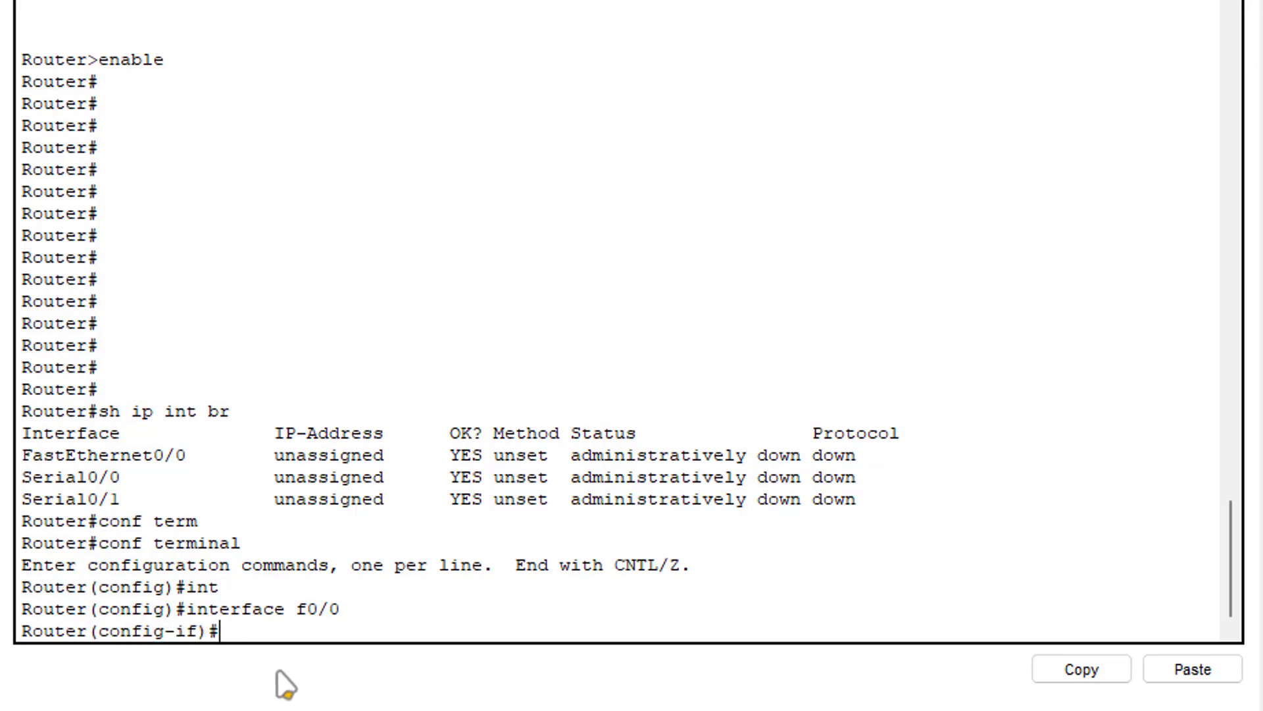
{"action": "left_click_drag", "start_coordinate": [221, 632], "coordinate": [23, 631]}
{"action": "left_click_drag", "start_coordinate": [176, 608], "coordinate": [44, 609]}
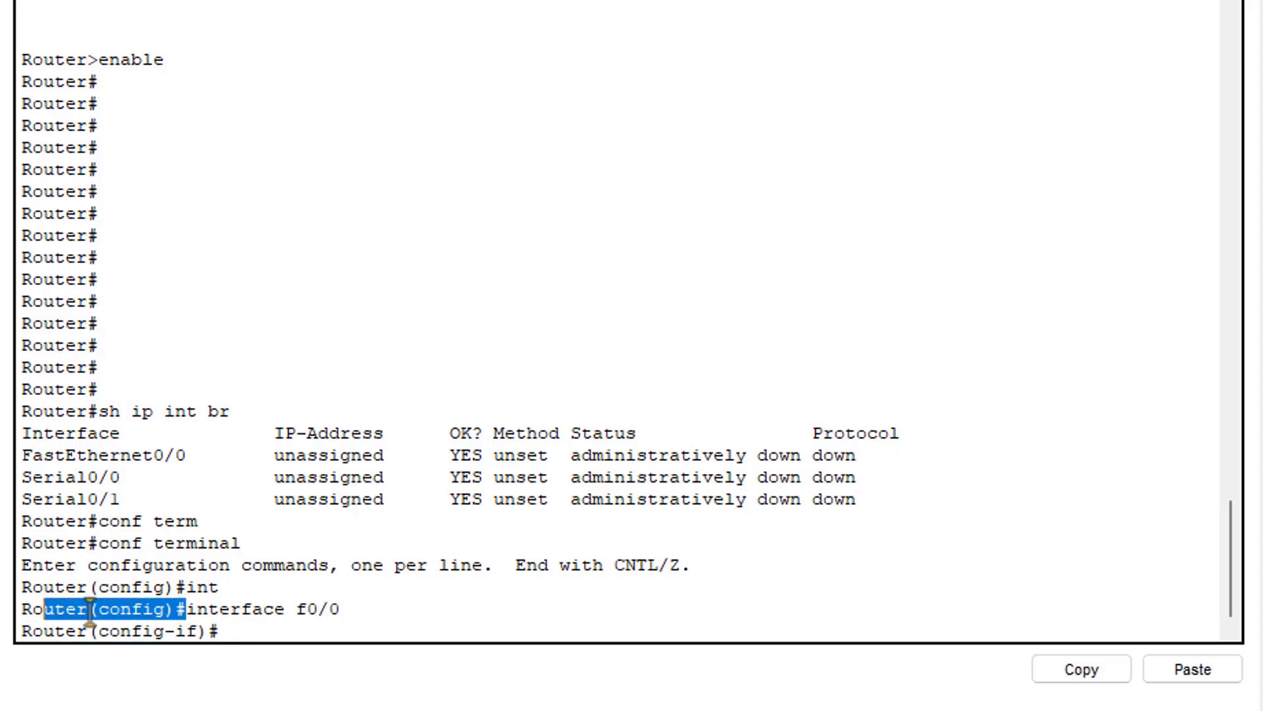
{"action": "left_click", "coordinate": [172, 631]}
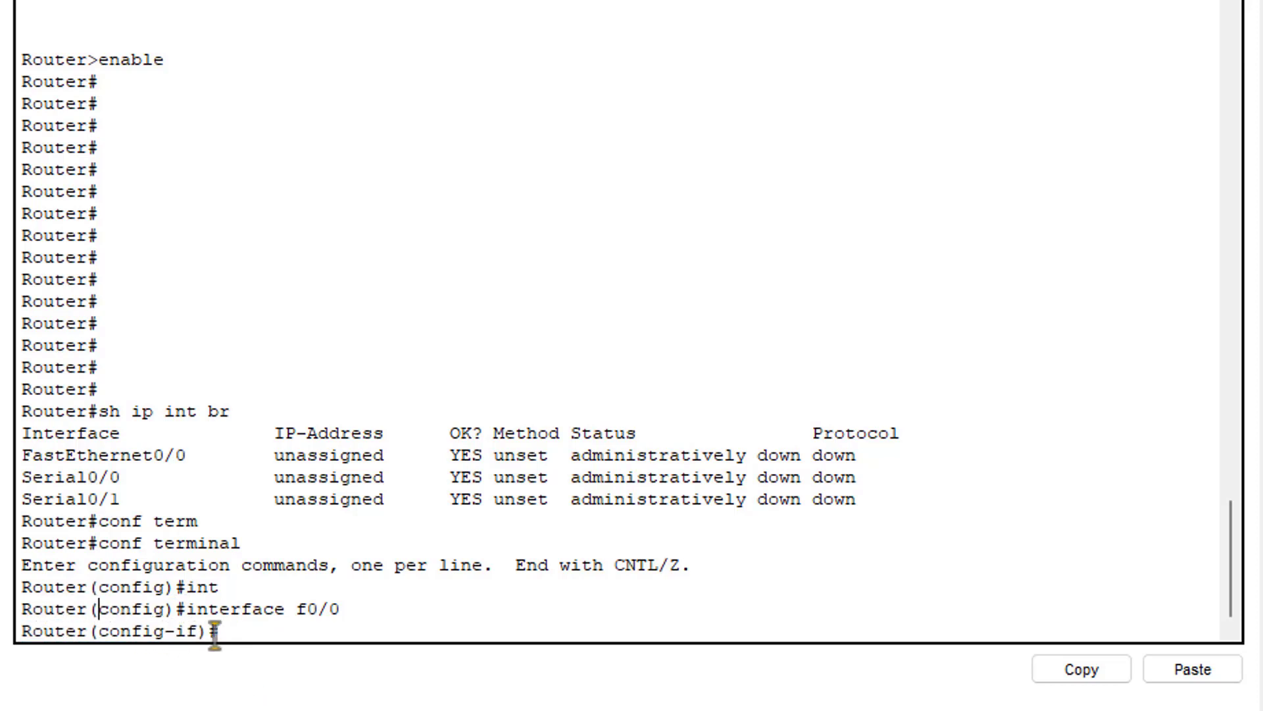
{"action": "left_click_drag", "start_coordinate": [230, 630], "coordinate": [98, 566]}
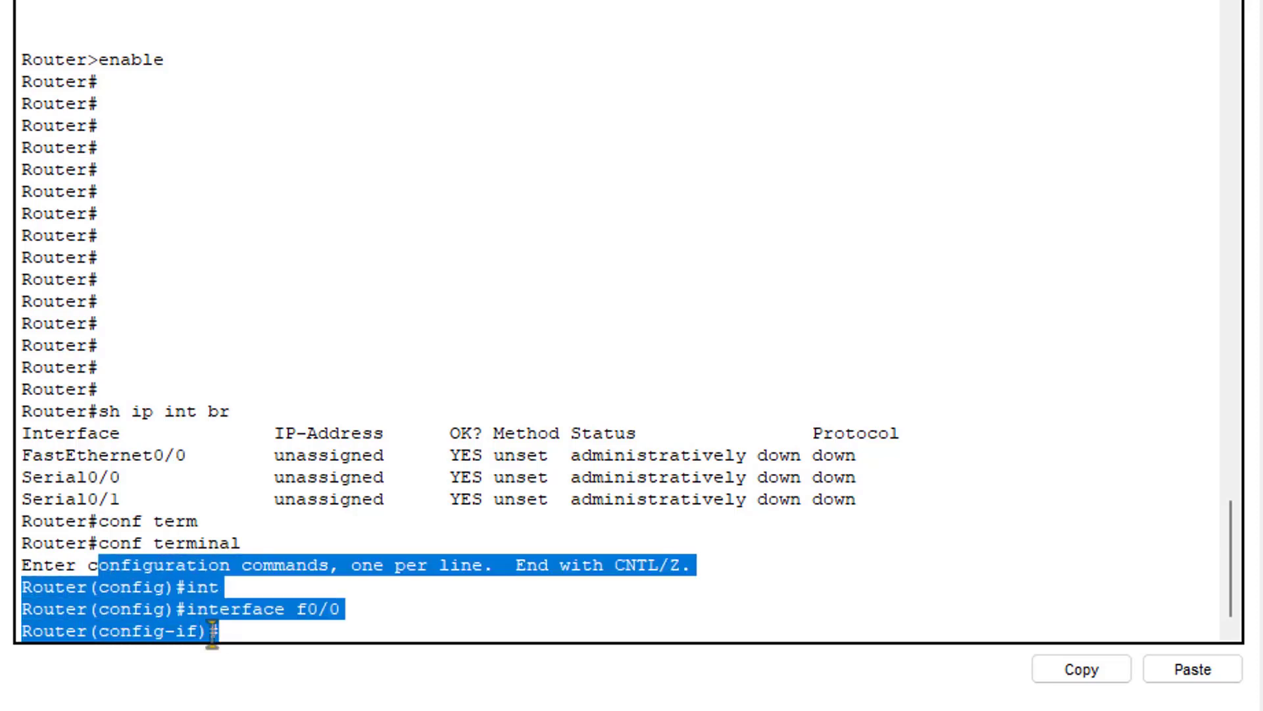
{"action": "left_click", "coordinate": [242, 637]}
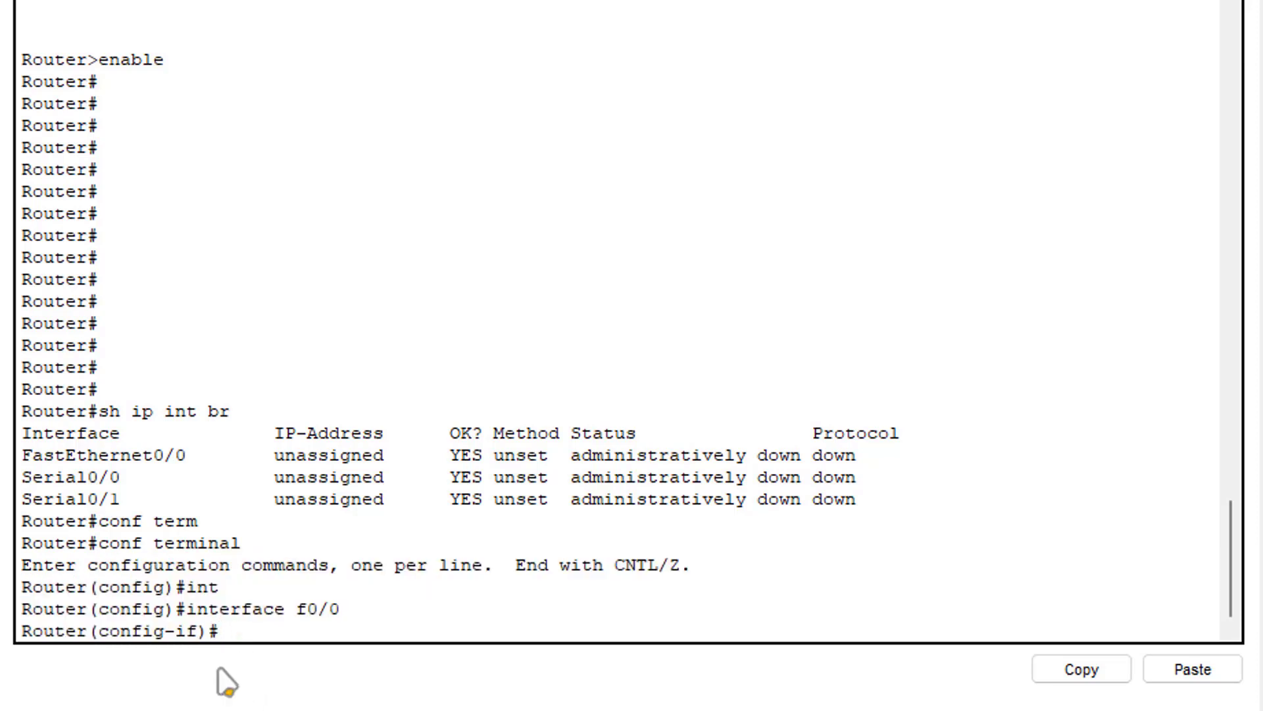
{"action": "left_click_drag", "start_coordinate": [231, 628], "coordinate": [101, 371]}
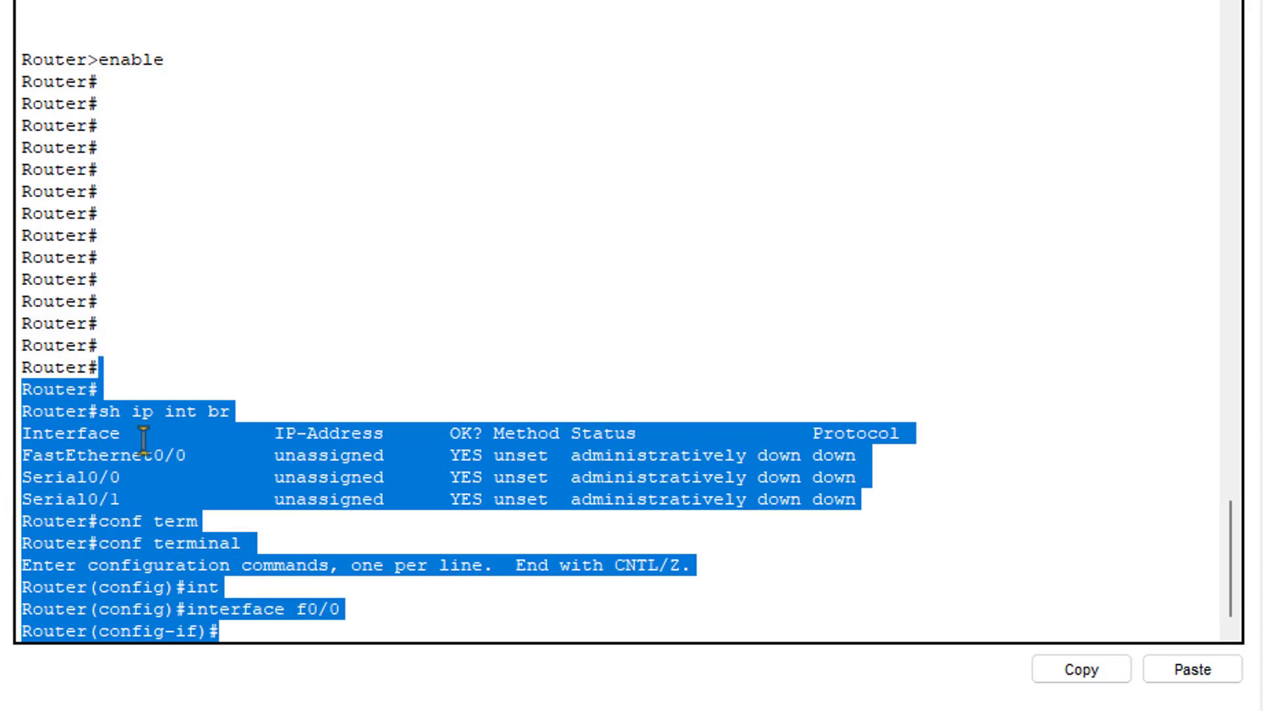
{"action": "left_click", "coordinate": [143, 435]}
Assign the IP address 192.168.10.1 with subnet mask 255.255.255.0 to FastEthernet0/0 using ip address.
{"action": "left_click", "coordinate": [273, 626]}
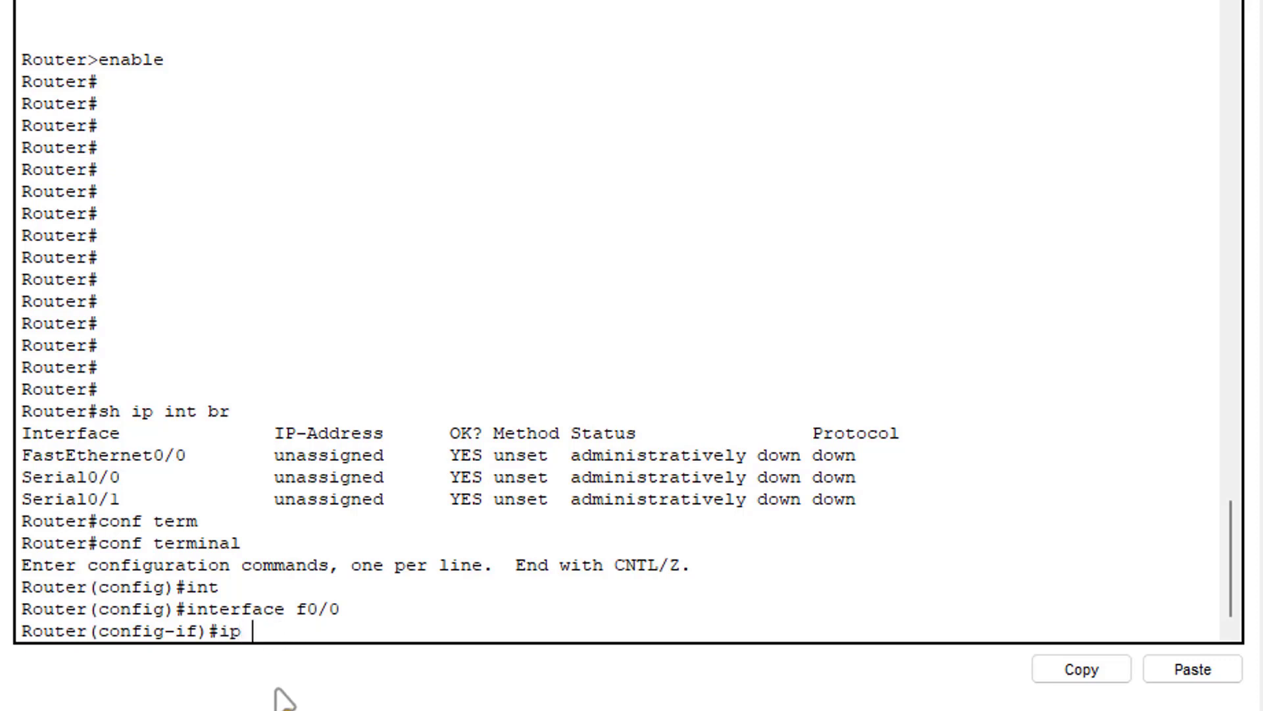
{"action": "type", "text": "ip address 192.168."}
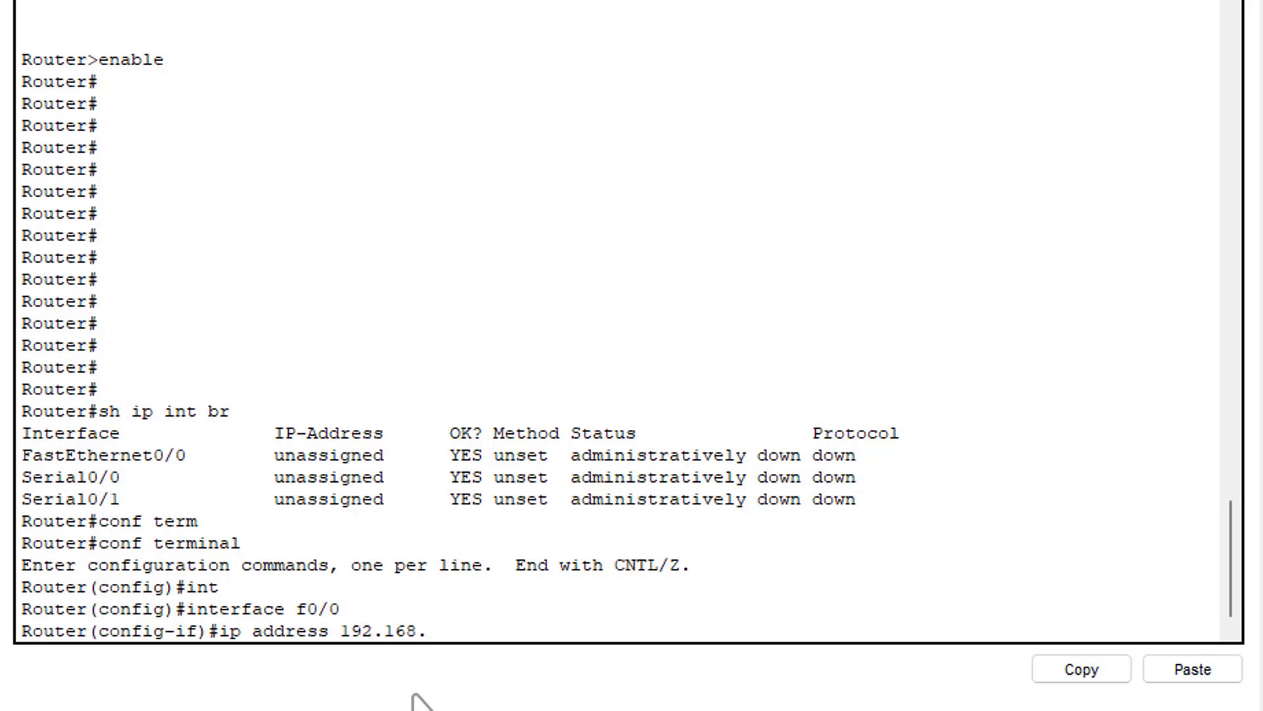
{"action": "type", "text": "10.1 255.255.255.0"}
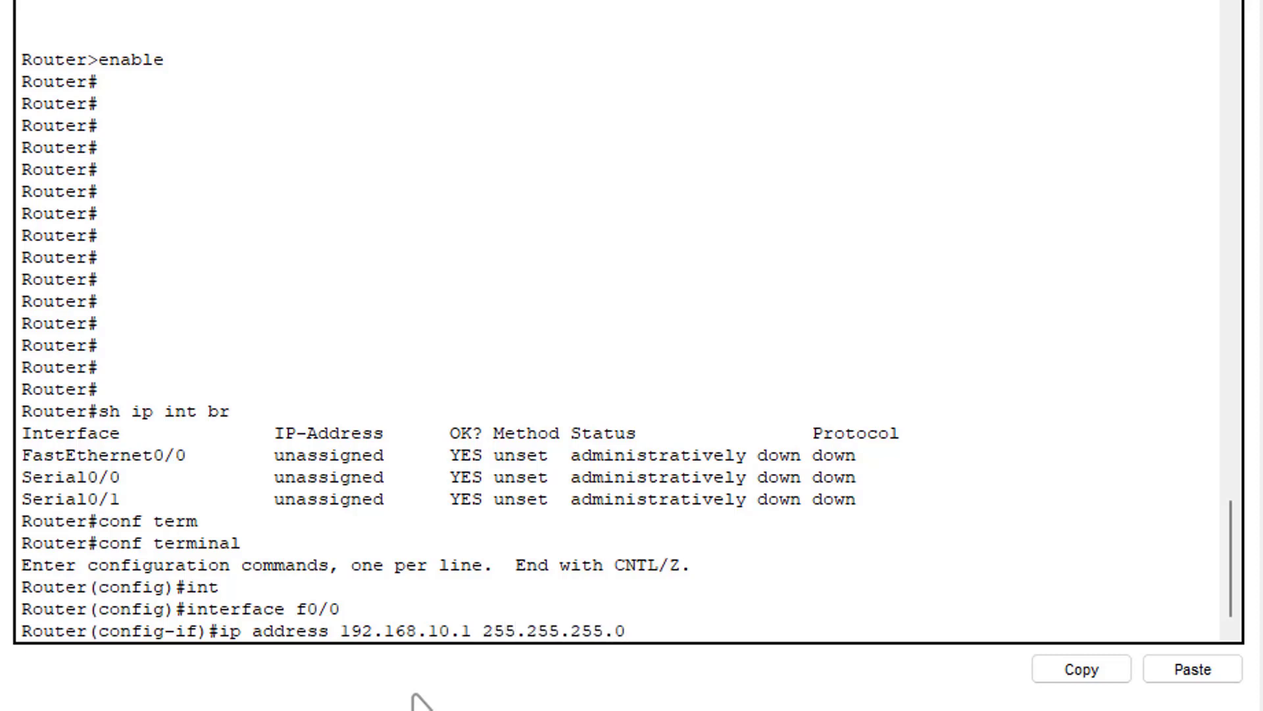
{"action": "left_click_drag", "start_coordinate": [341, 630], "coordinate": [471, 630]}
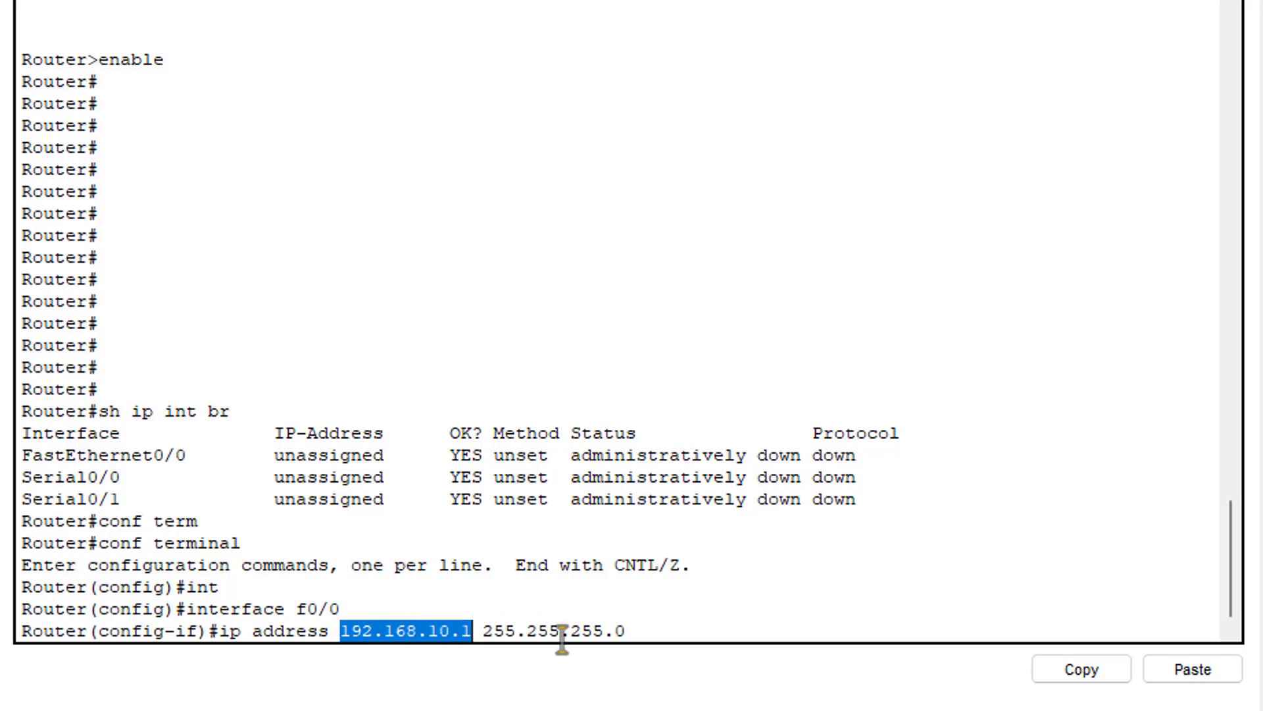
{"action": "key", "text": "Return"}
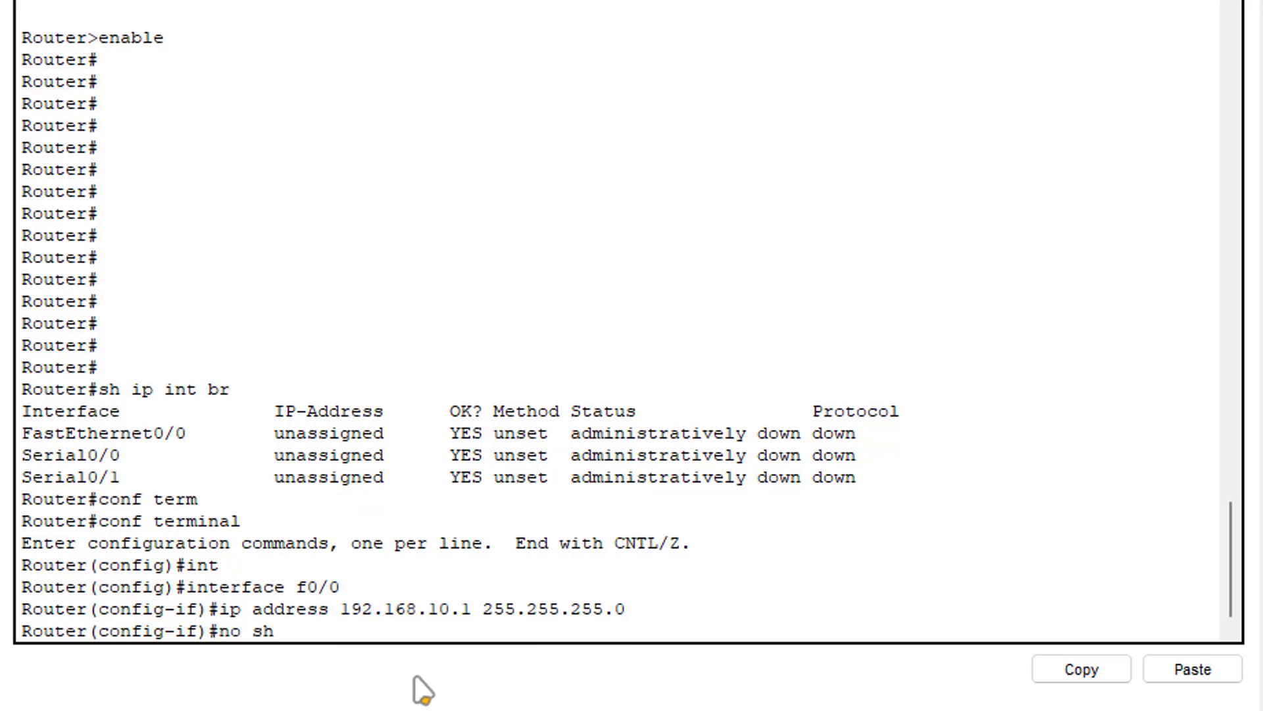
Enable FastEthernet0/0 with no sh and check the line protocol state message.
{"action": "type", "text": "no sh"}
{"action": "key", "text": "Return"}
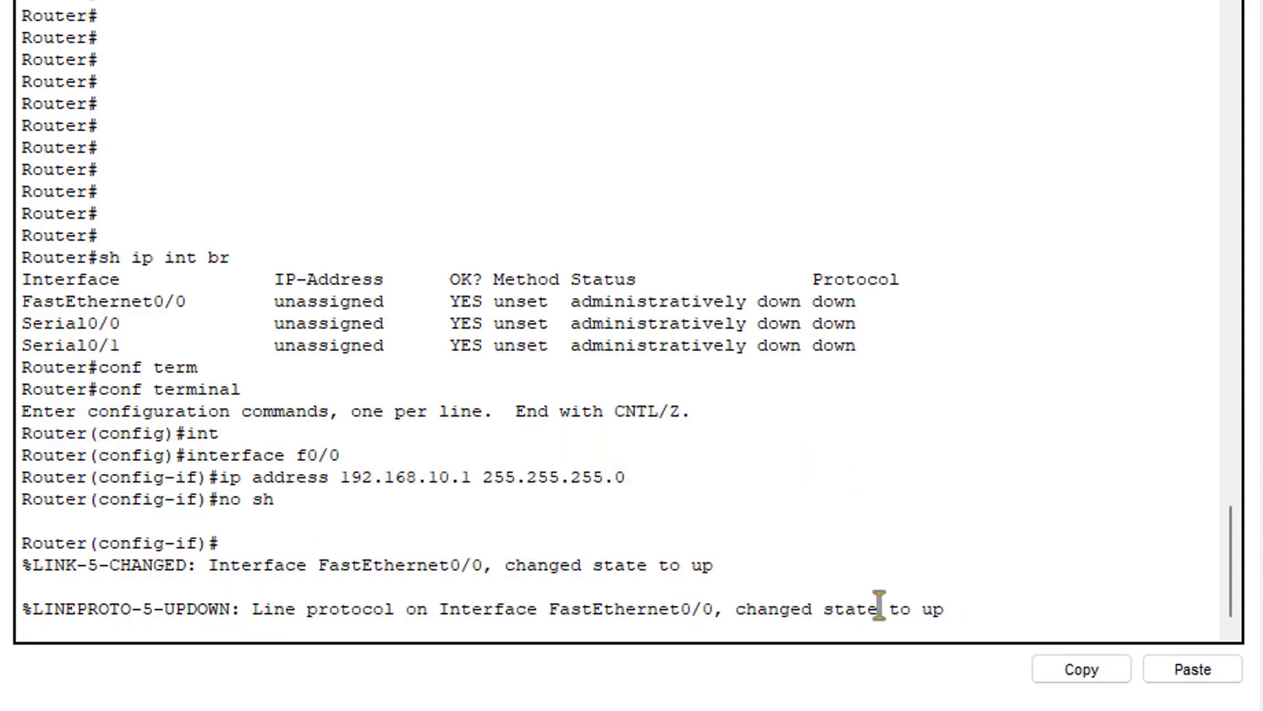
{"action": "left_click_drag", "start_coordinate": [945, 609], "coordinate": [737, 608]}
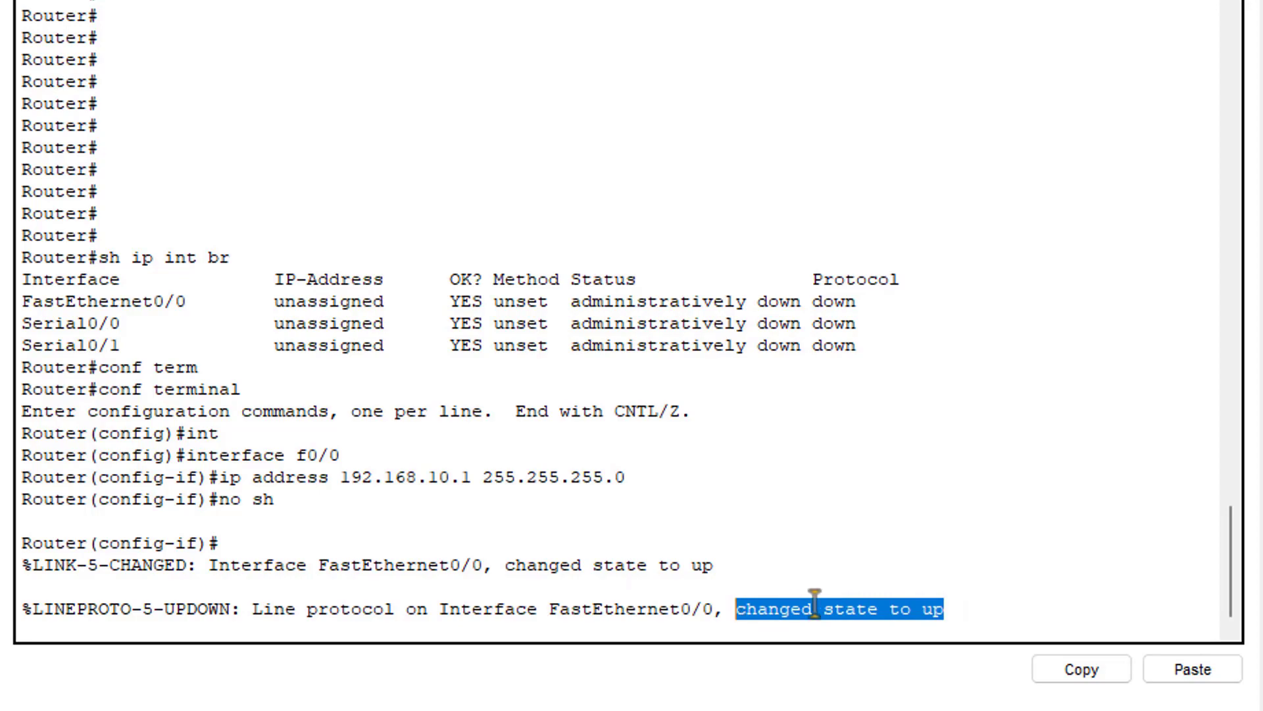
{"action": "left_click", "coordinate": [962, 609]}
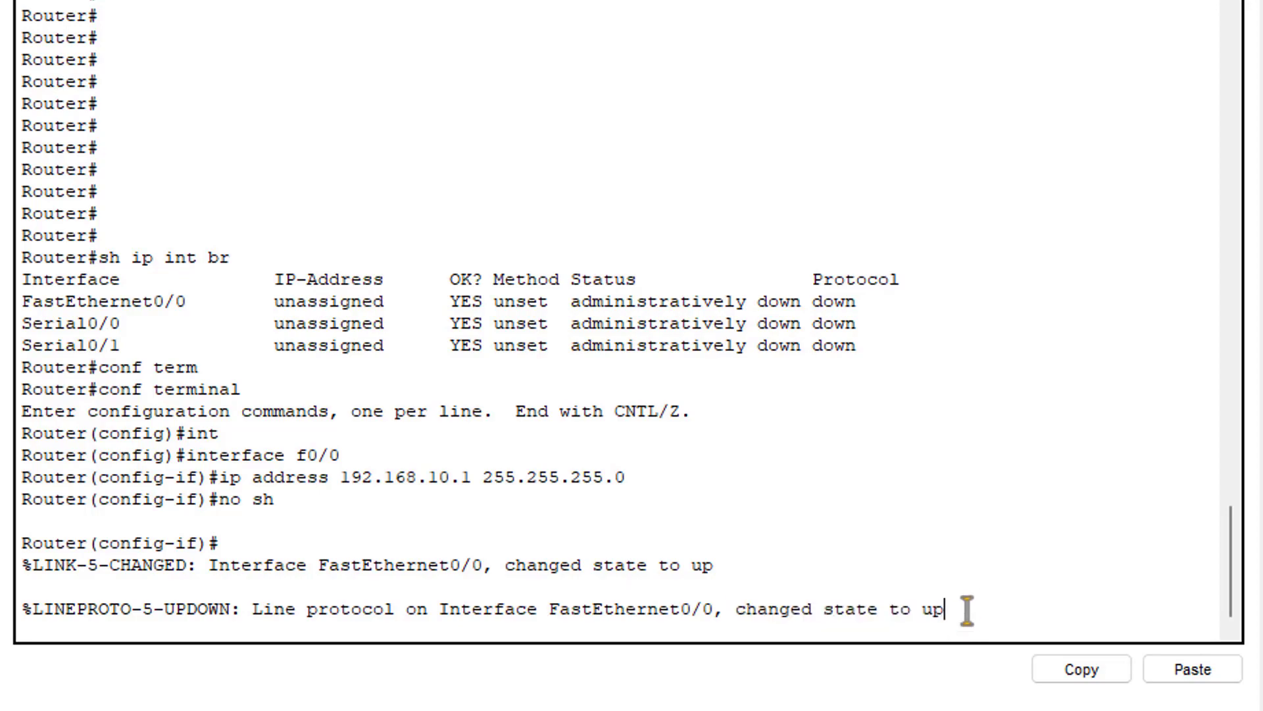
Leave interface and global configuration modes with exit to return to the privileged prompt.
{"action": "key", "text": "Return"}
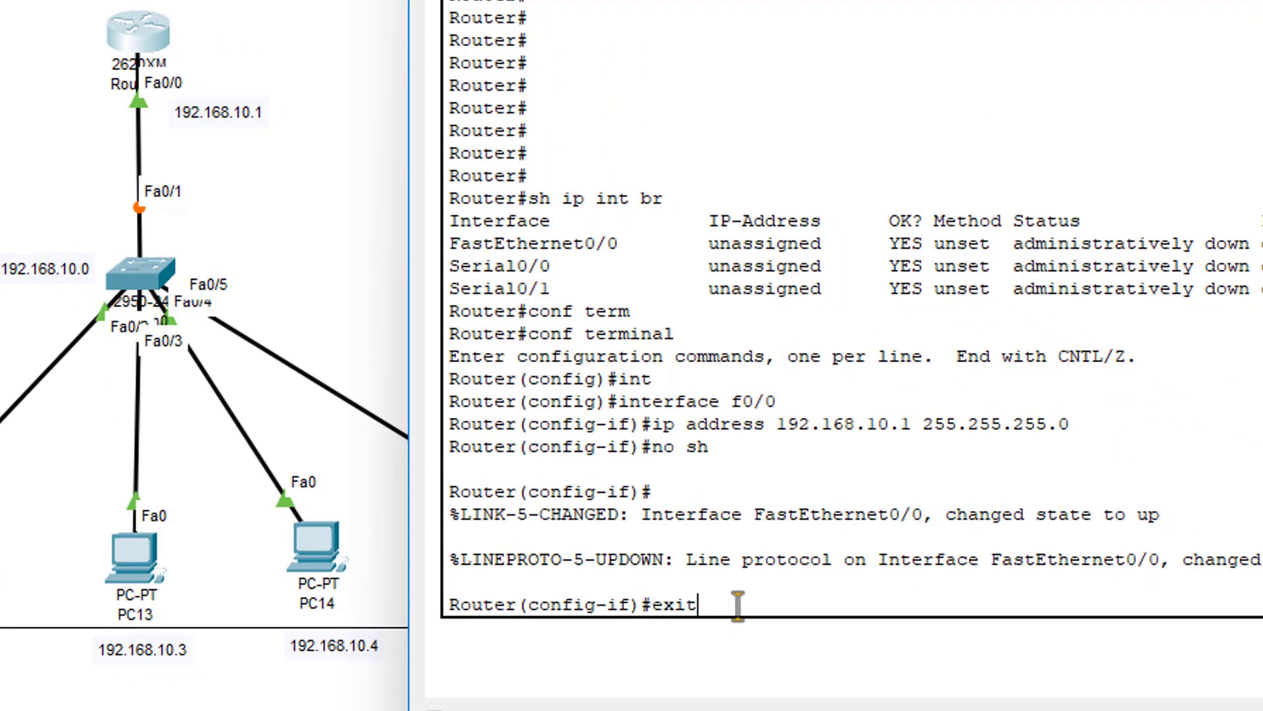
{"action": "key", "text": "Return"}
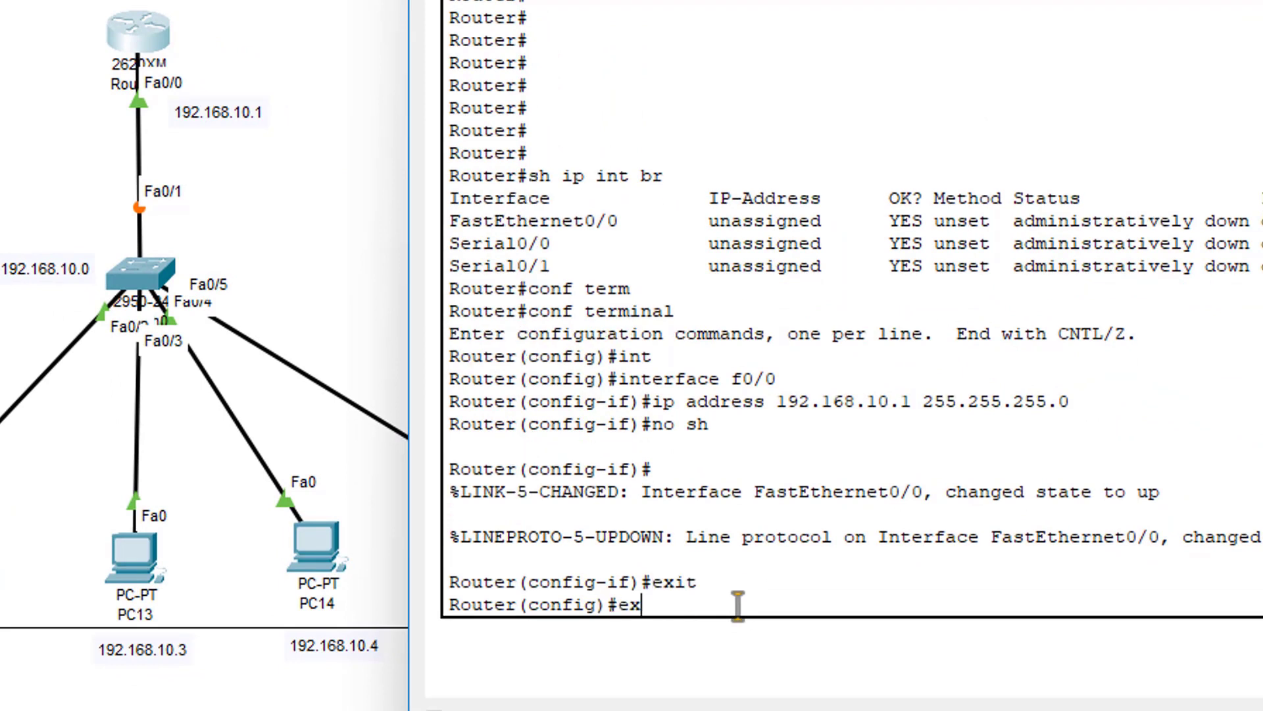
{"action": "key", "text": "BackSpace"}
{"action": "key", "text": "BackSpace"}
{"action": "type", "text": "exi"}
{"action": "key", "text": "Return"}
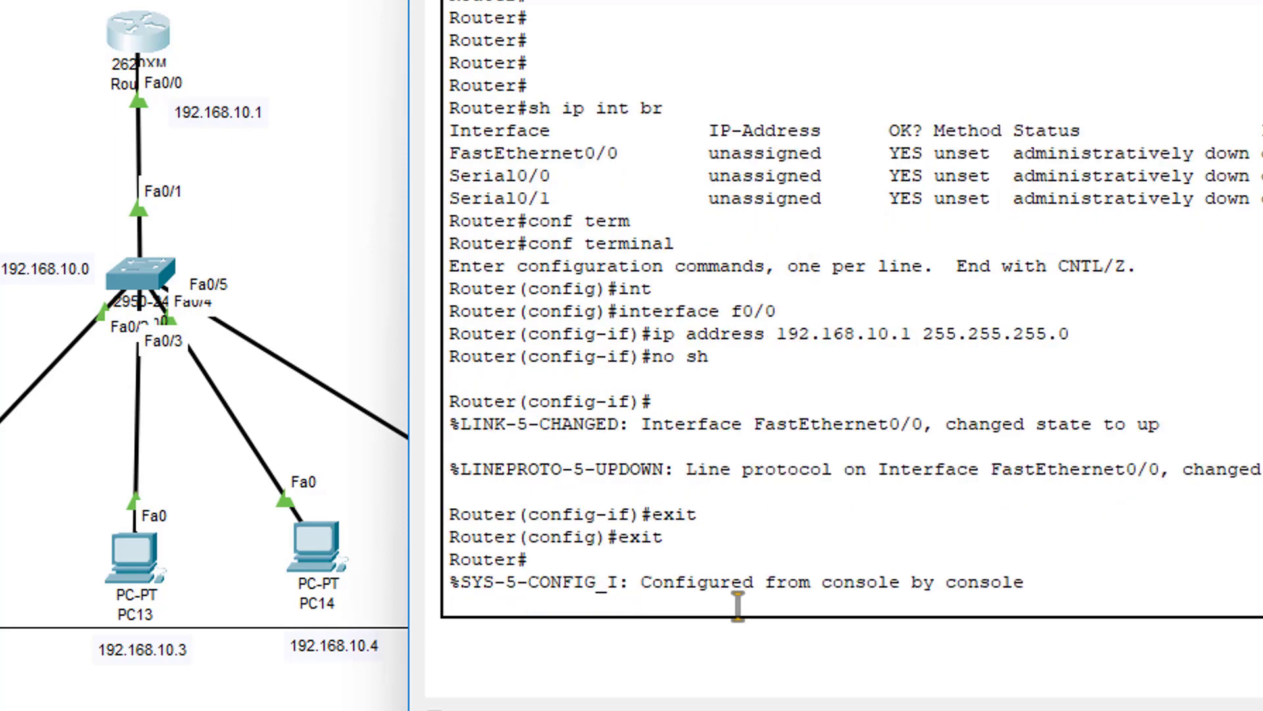
Enter sh ip int br without running it, and review FastEthernet0/0's earlier entry alongside the OSI layers search in the browser.
{"action": "key", "text": "Return"}
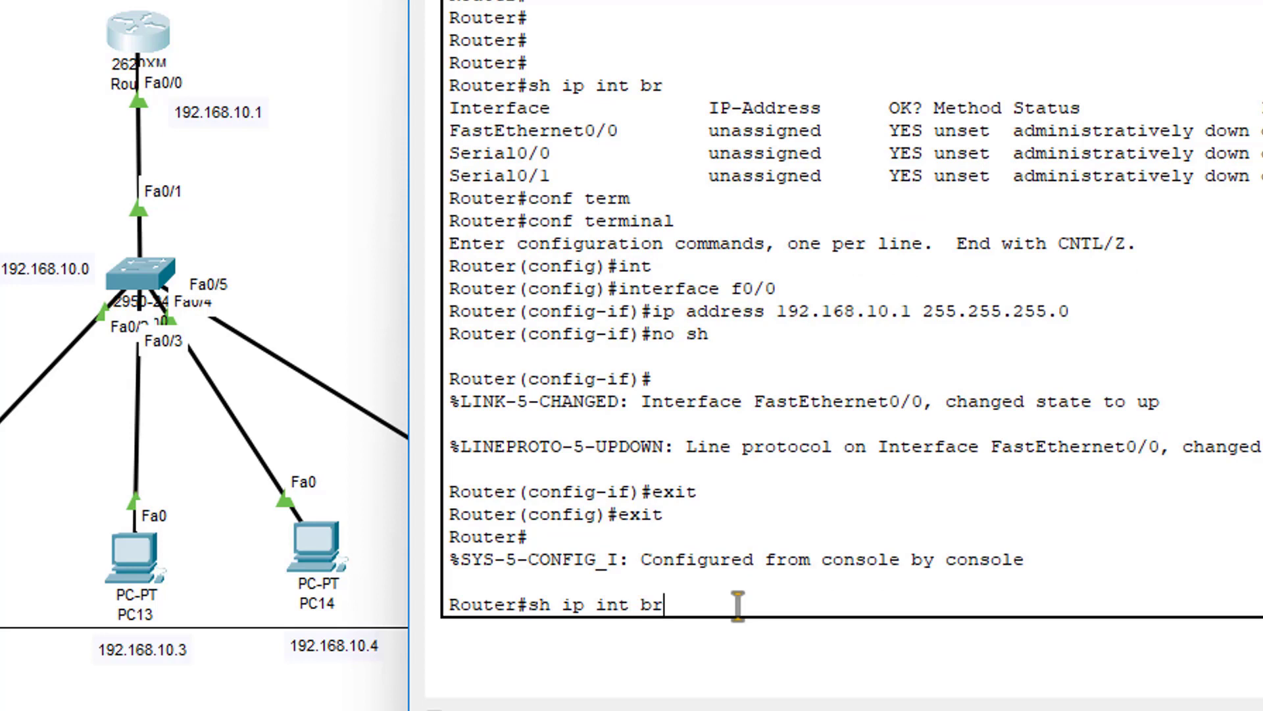
{"action": "left_click_drag", "start_coordinate": [663, 604], "coordinate": [528, 604]}
{"action": "left_click_drag", "start_coordinate": [708, 131], "coordinate": [832, 130]}
{"action": "left_click", "coordinate": [1260, 126]}
{"action": "left_click_drag", "start_coordinate": [1197, 130], "coordinate": [449, 131]}
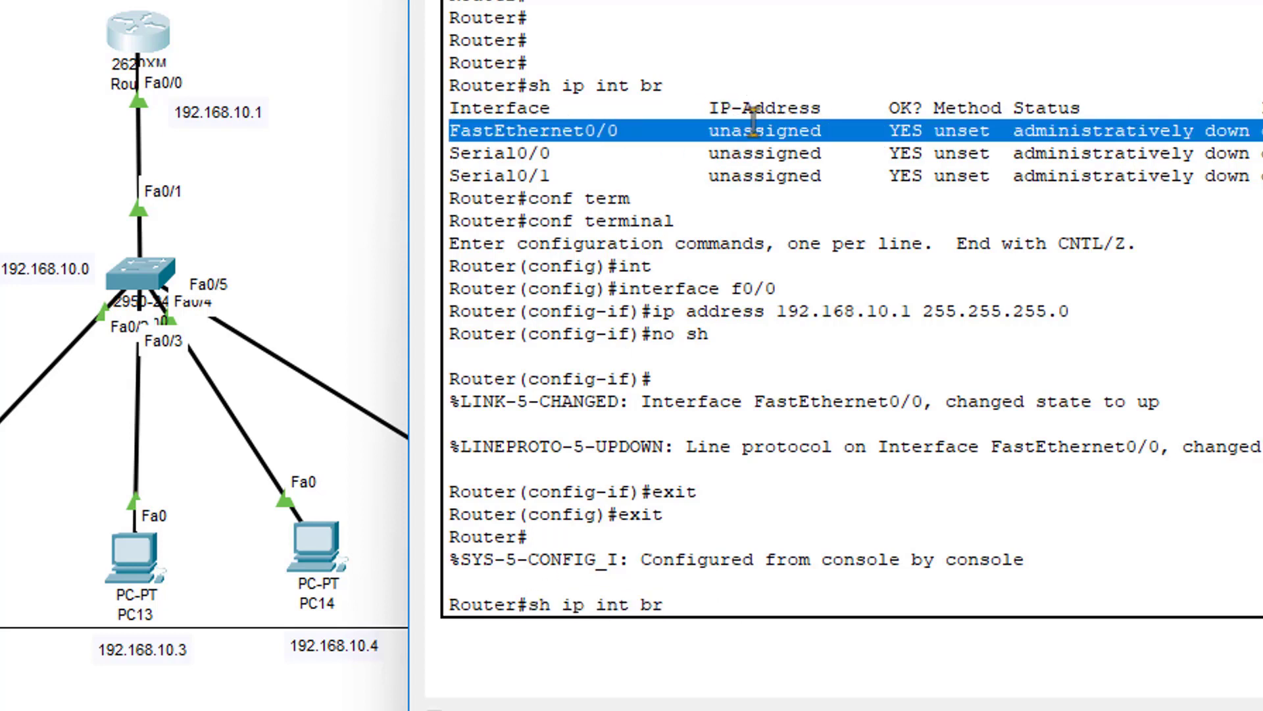
{"action": "left_click", "coordinate": [954, 131]}
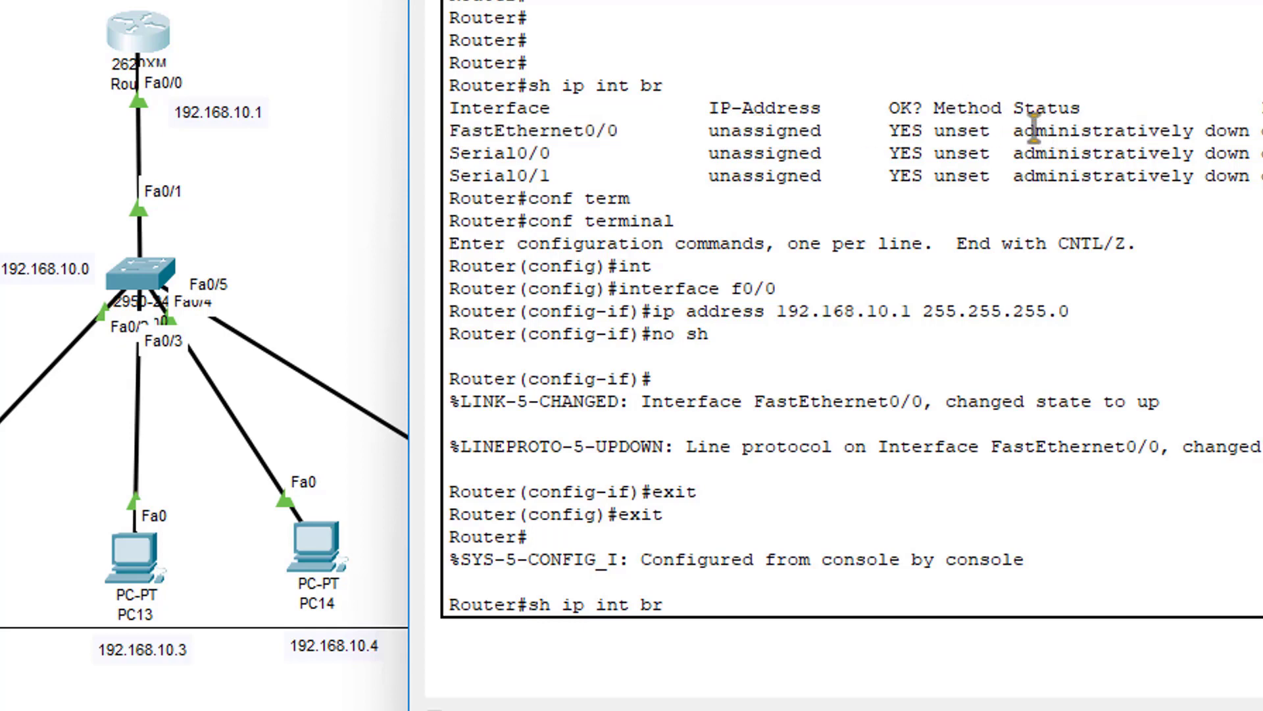
{"action": "left_click_drag", "start_coordinate": [1014, 130], "coordinate": [1214, 130]}
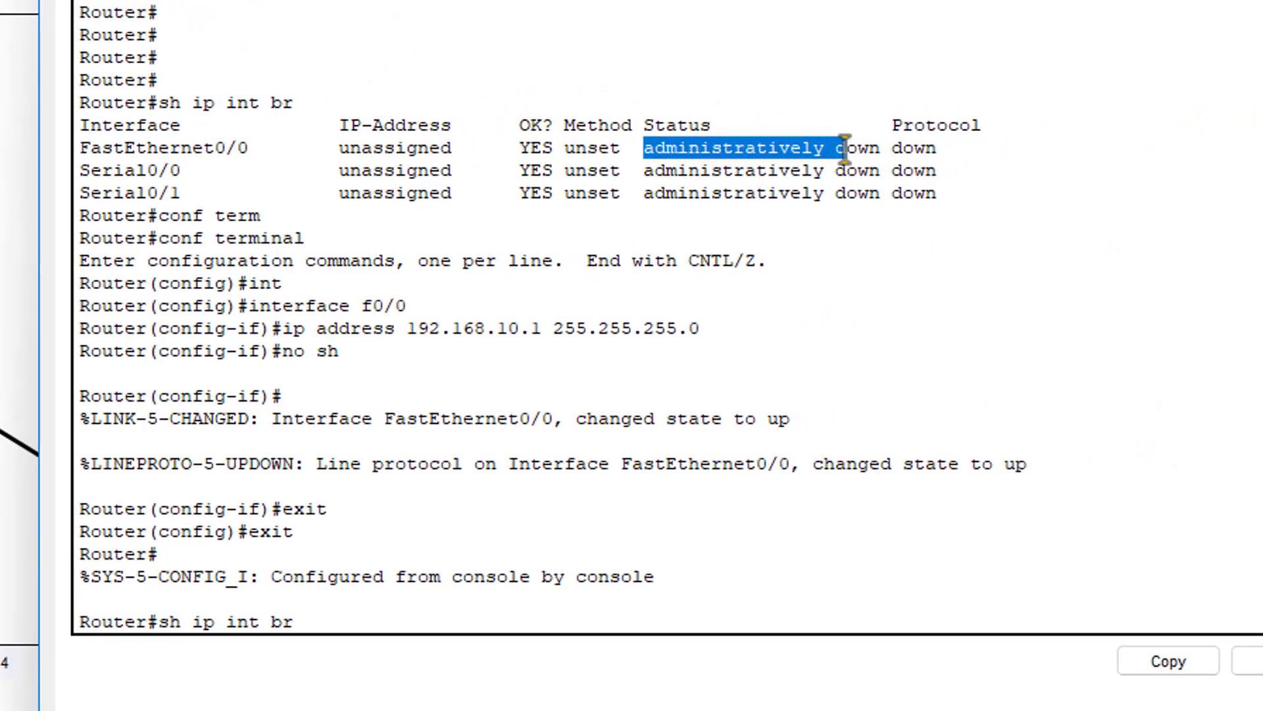
{"action": "left_click_drag", "start_coordinate": [844, 147], "coordinate": [77, 149]}
{"action": "left_click", "coordinate": [903, 149]}
{"action": "left_click", "coordinate": [136, 148]}
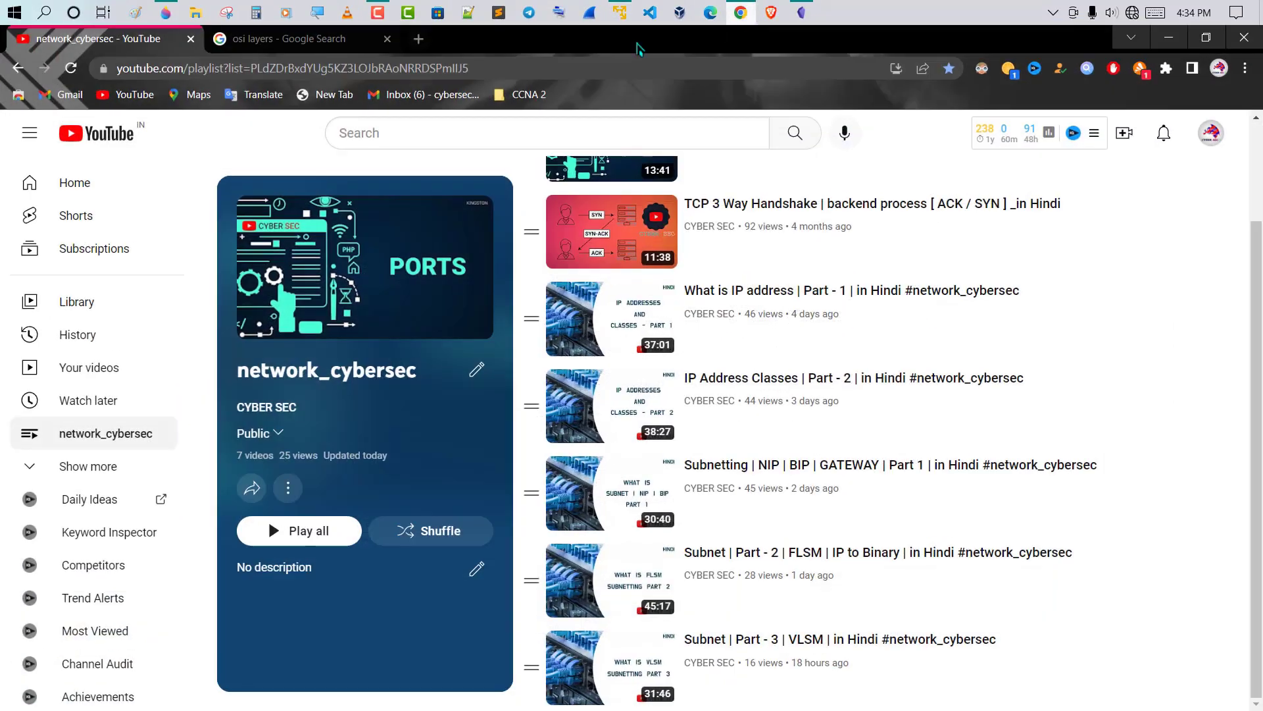
{"action": "left_click", "coordinate": [308, 39]}
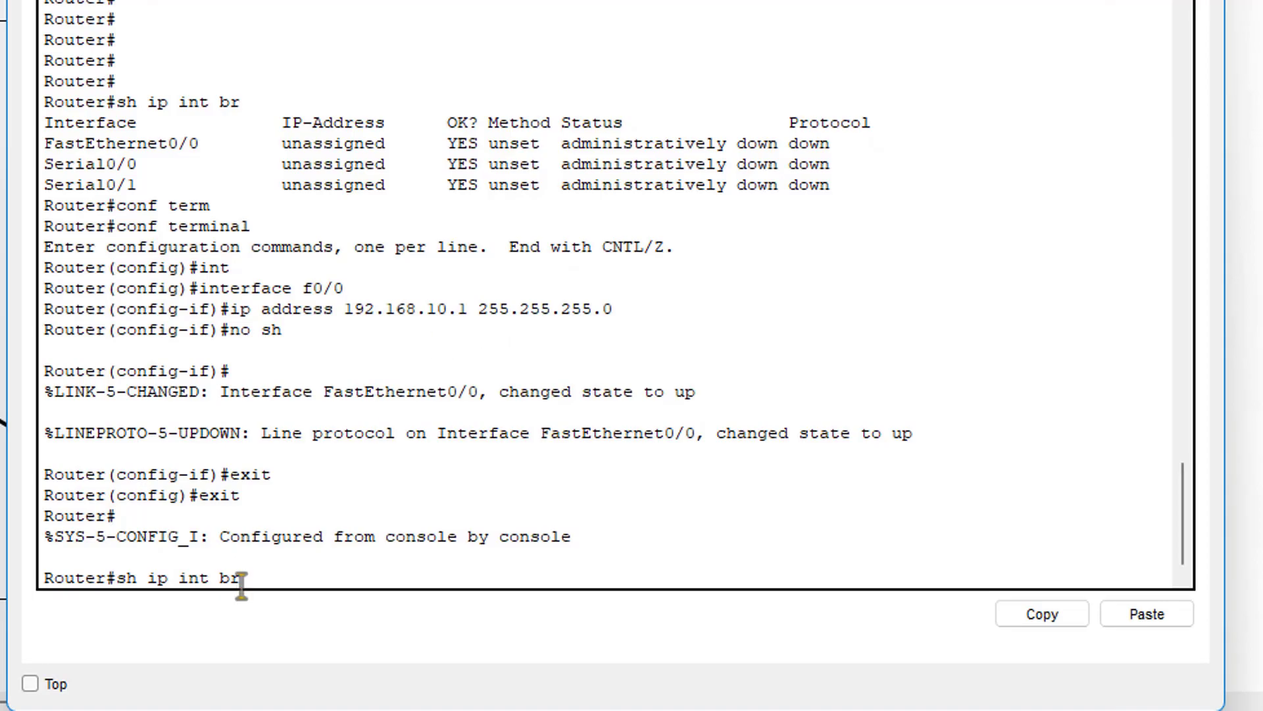
Run sh ip int br in the router console and examine FastEthernet0/0's IP address, status and protocol.
{"action": "key", "text": "Return"}
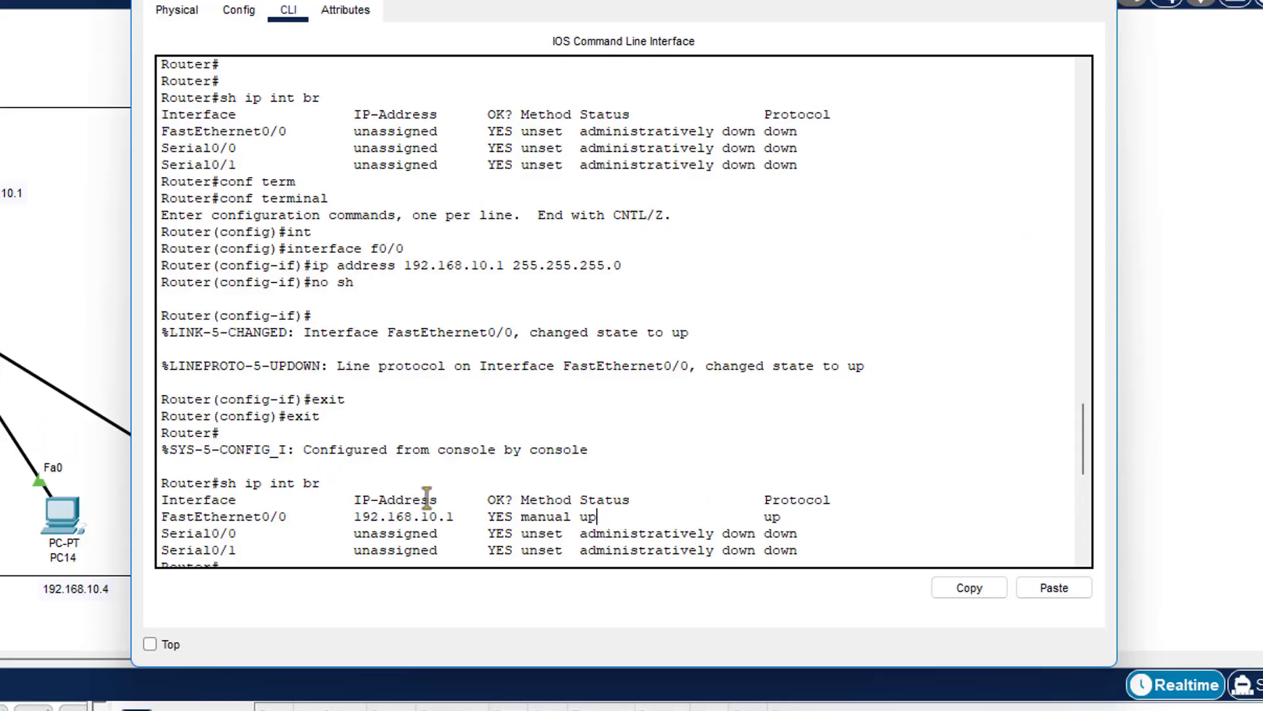
{"action": "left_click_drag", "start_coordinate": [366, 516], "coordinate": [448, 515]}
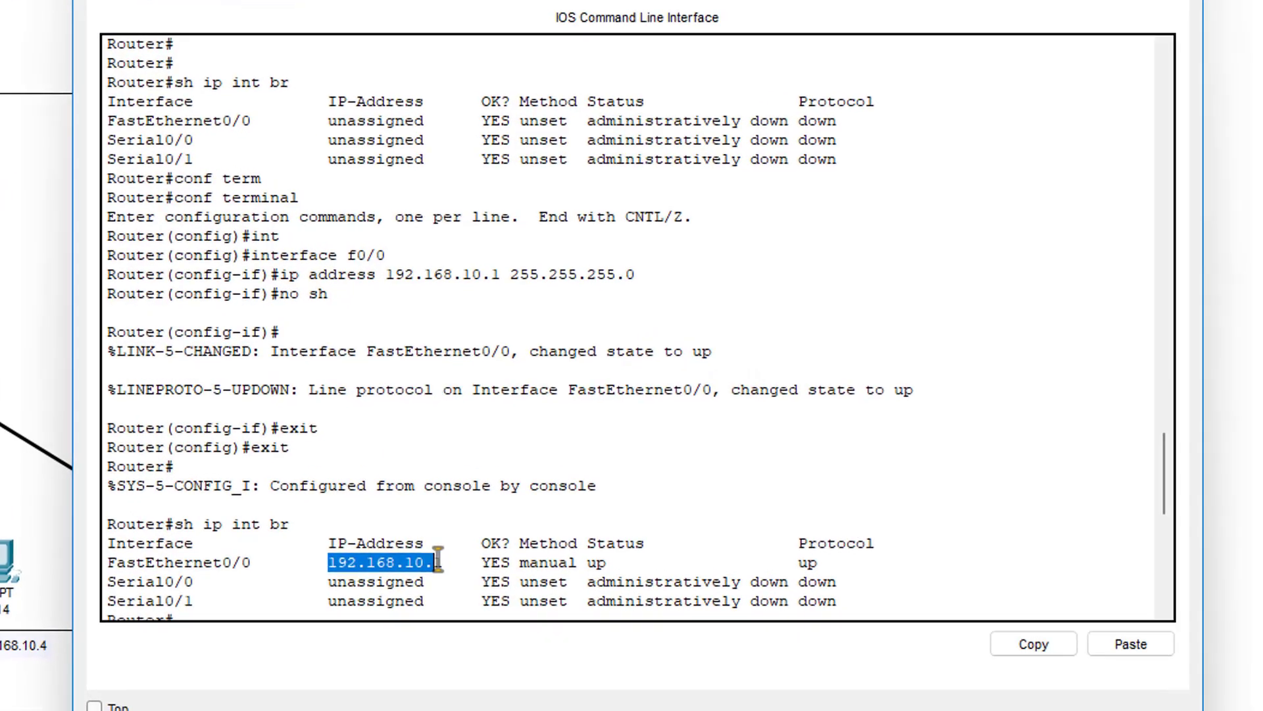
{"action": "left_click_drag", "start_coordinate": [177, 513], "coordinate": [415, 510]}
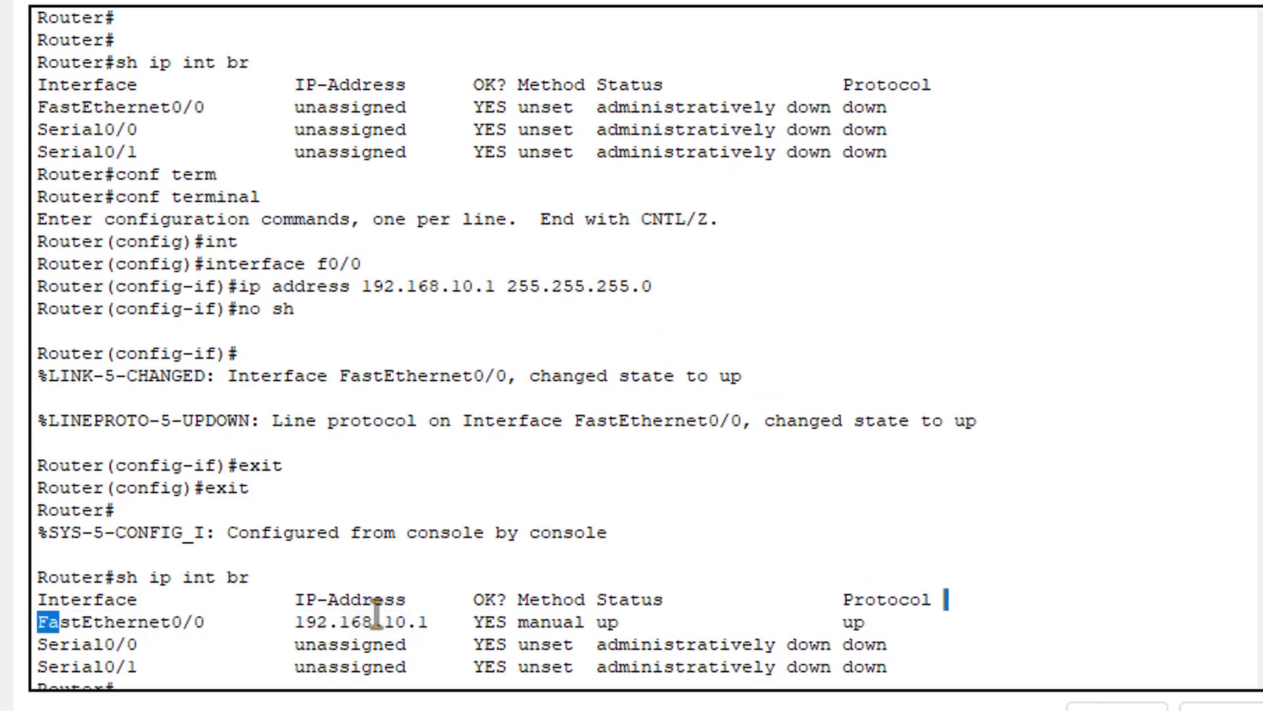
{"action": "left_click_drag", "start_coordinate": [376, 622], "coordinate": [625, 622]}
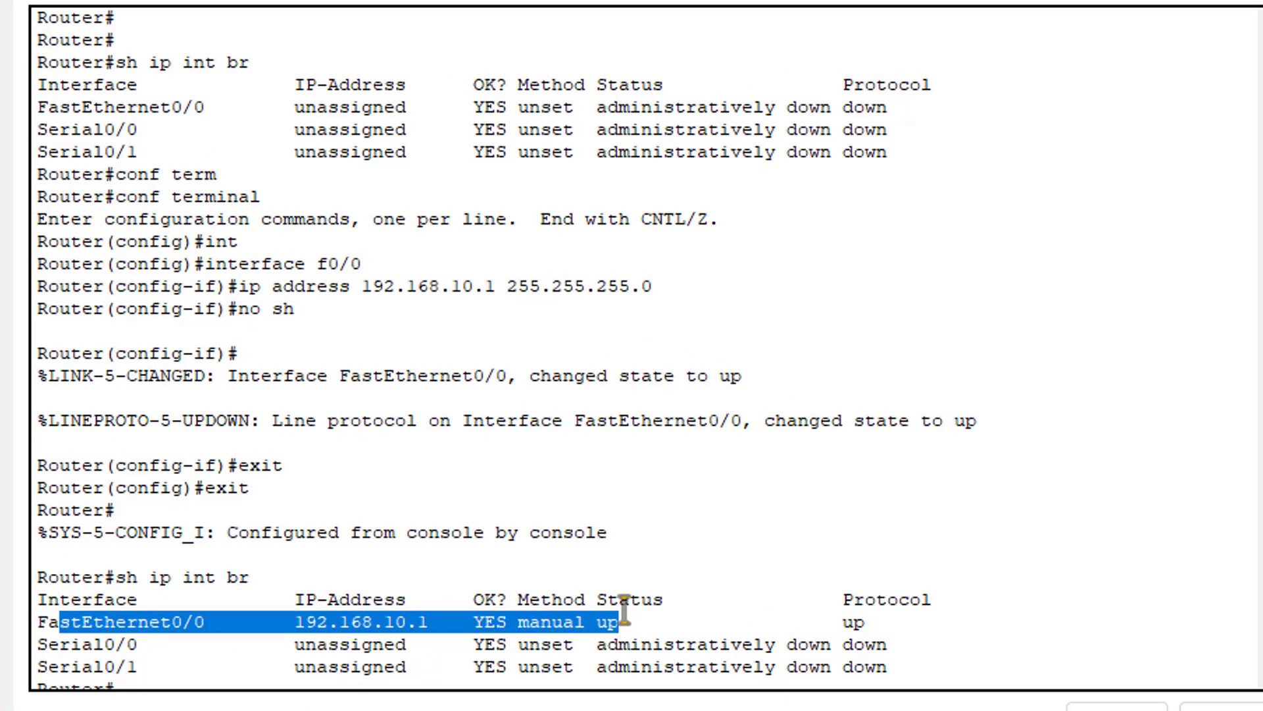
{"action": "left_click", "coordinate": [629, 602]}
{"action": "double_click", "coordinate": [607, 622]}
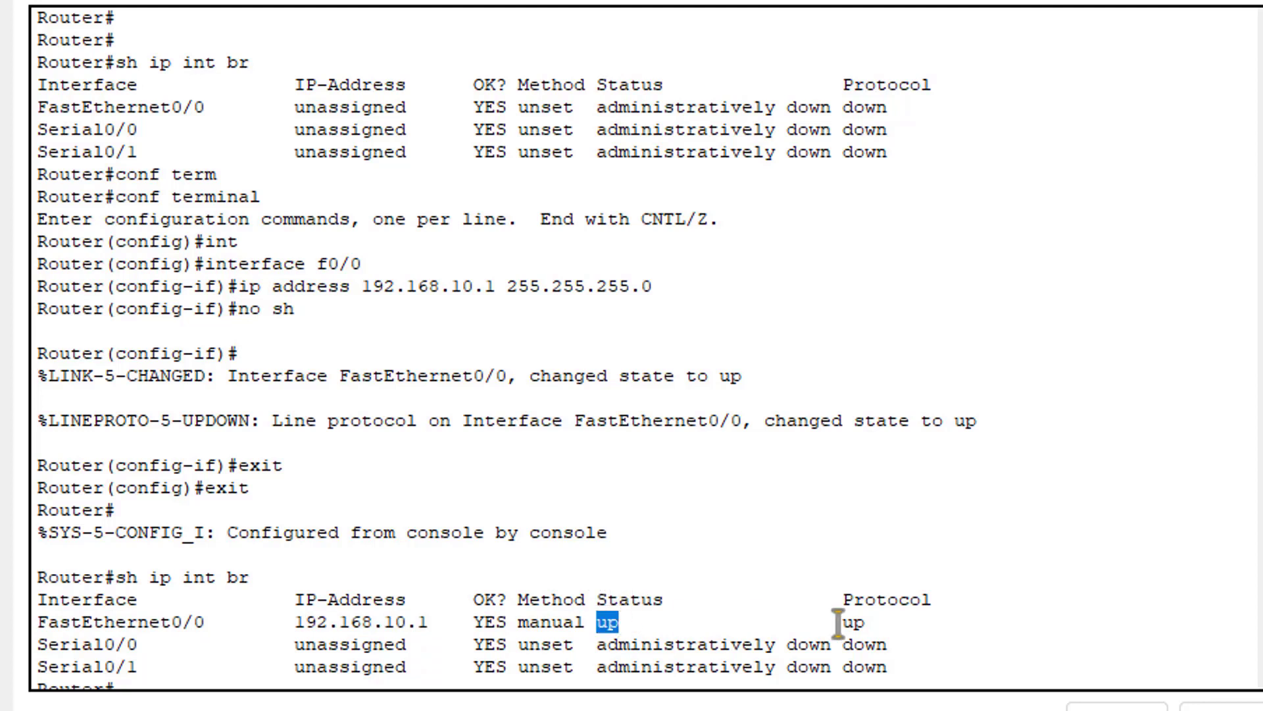
{"action": "left_click_drag", "start_coordinate": [831, 597], "coordinate": [908, 599]}
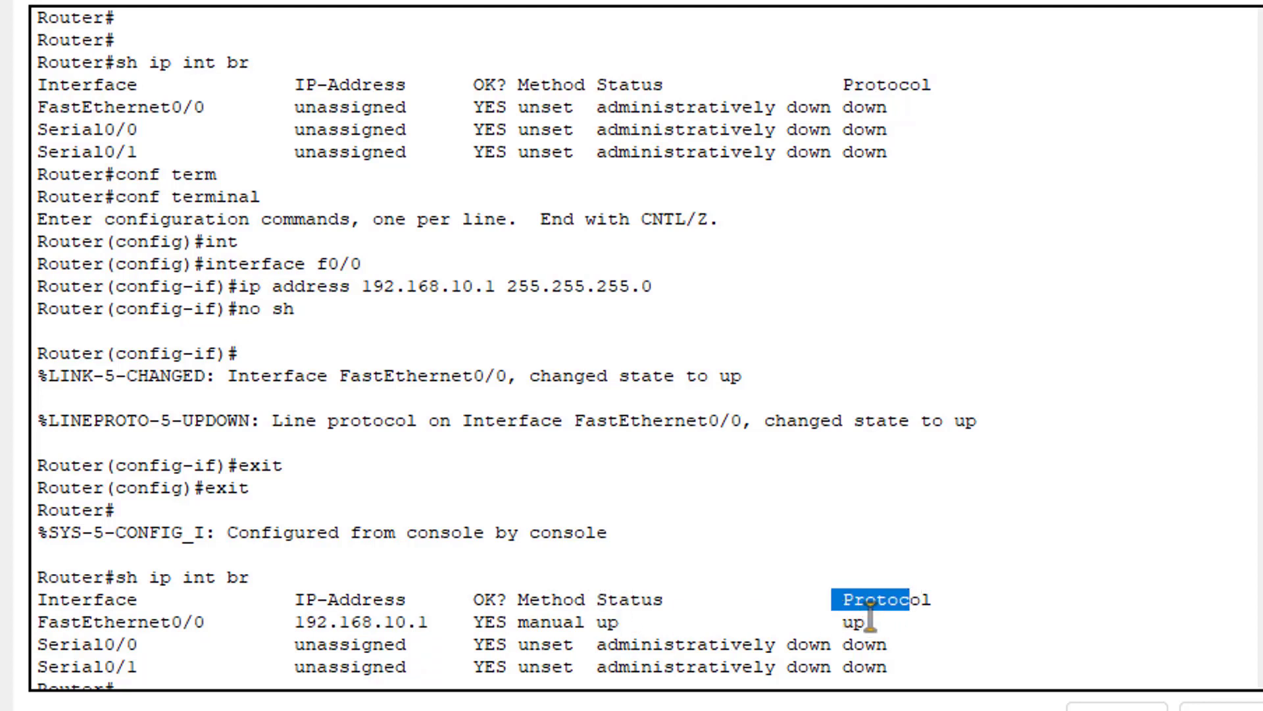
Examine the Status and Protocol values of FastEthernet0/0 in the earlier interface listing against the topology's router link.
{"action": "left_click_drag", "start_coordinate": [593, 89], "coordinate": [833, 107]}
{"action": "left_click", "coordinate": [711, 104]}
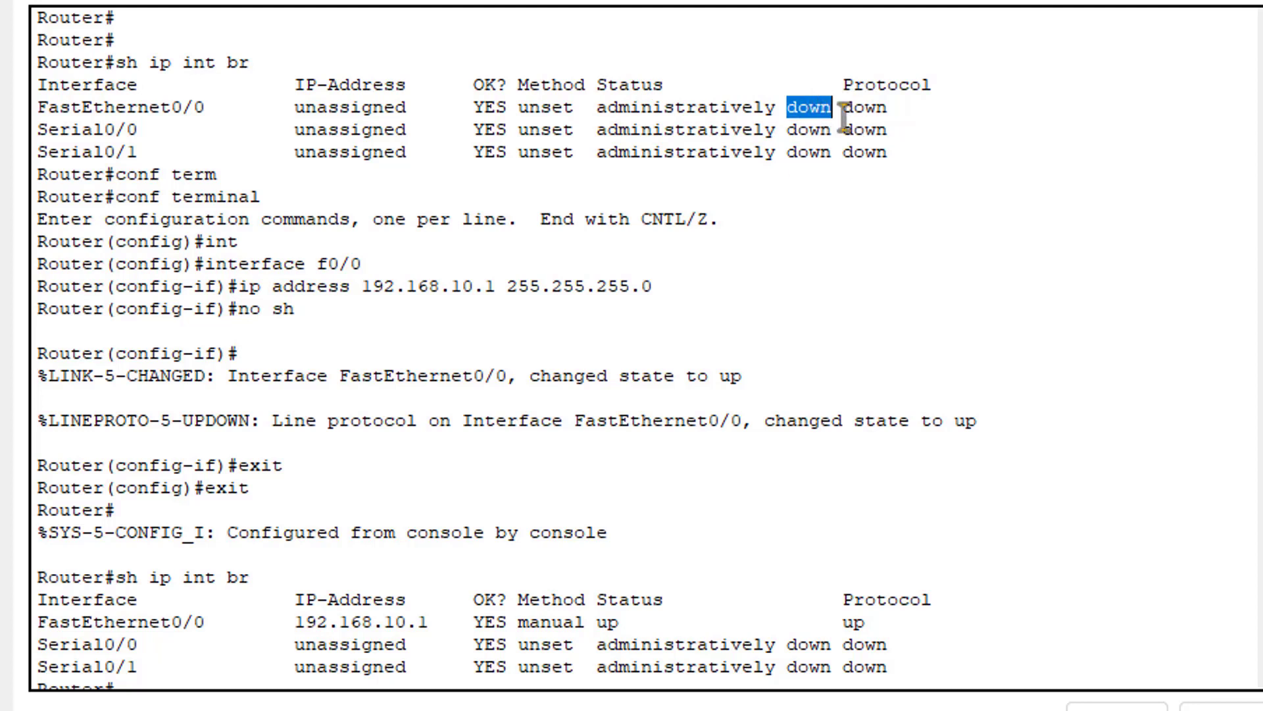
{"action": "left_click", "coordinate": [808, 108]}
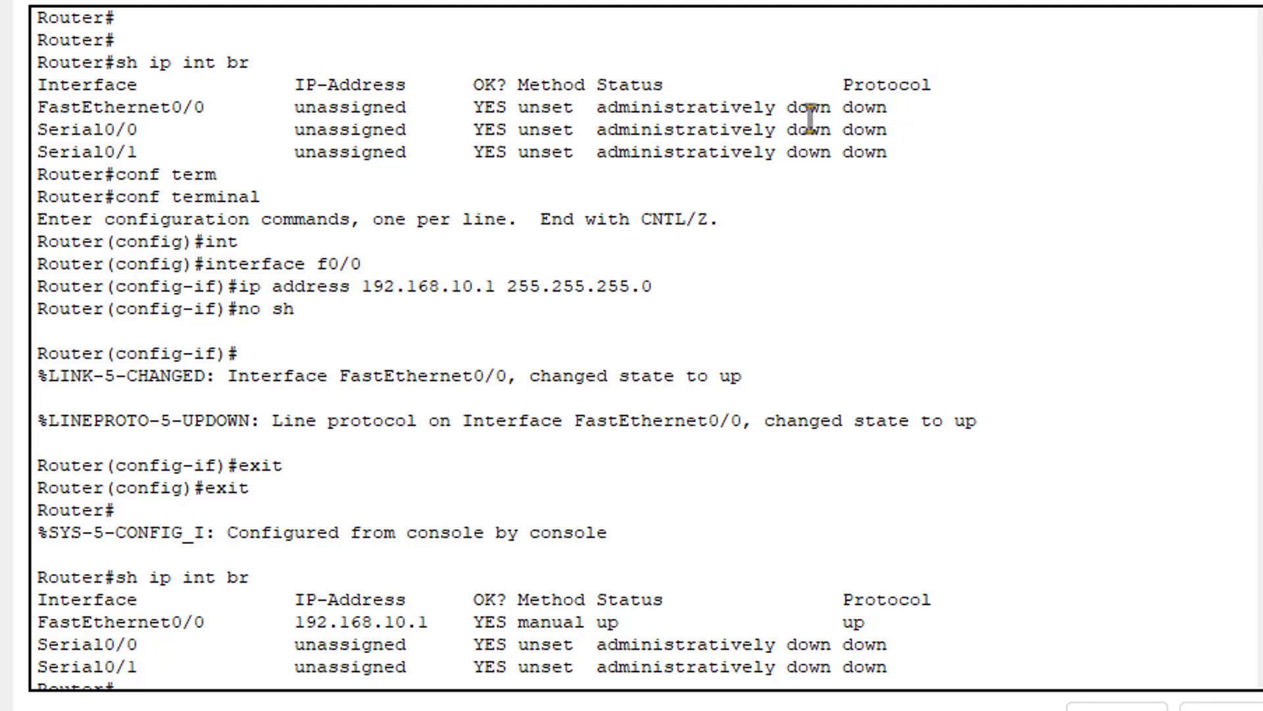
{"action": "left_click_drag", "start_coordinate": [789, 107], "coordinate": [887, 107]}
{"action": "left_click", "coordinate": [875, 107]}
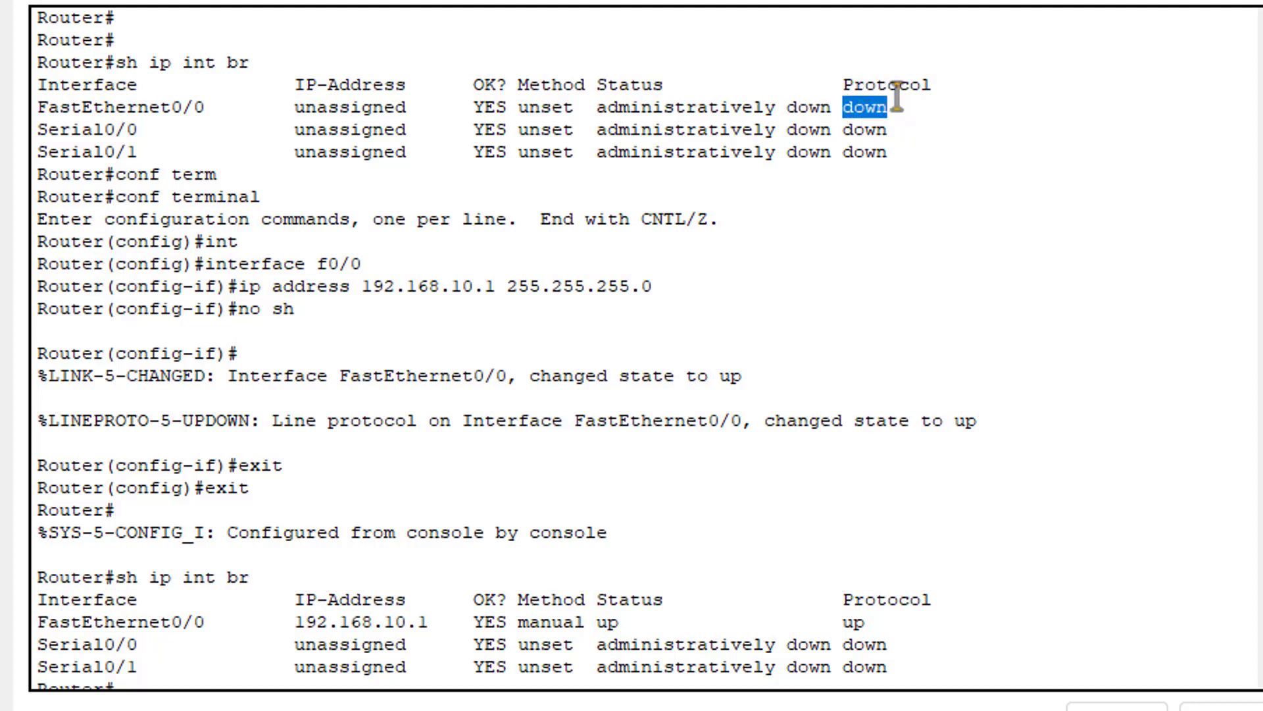
{"action": "left_click", "coordinate": [854, 109]}
{"action": "left_click_drag", "start_coordinate": [847, 107], "coordinate": [888, 108]}
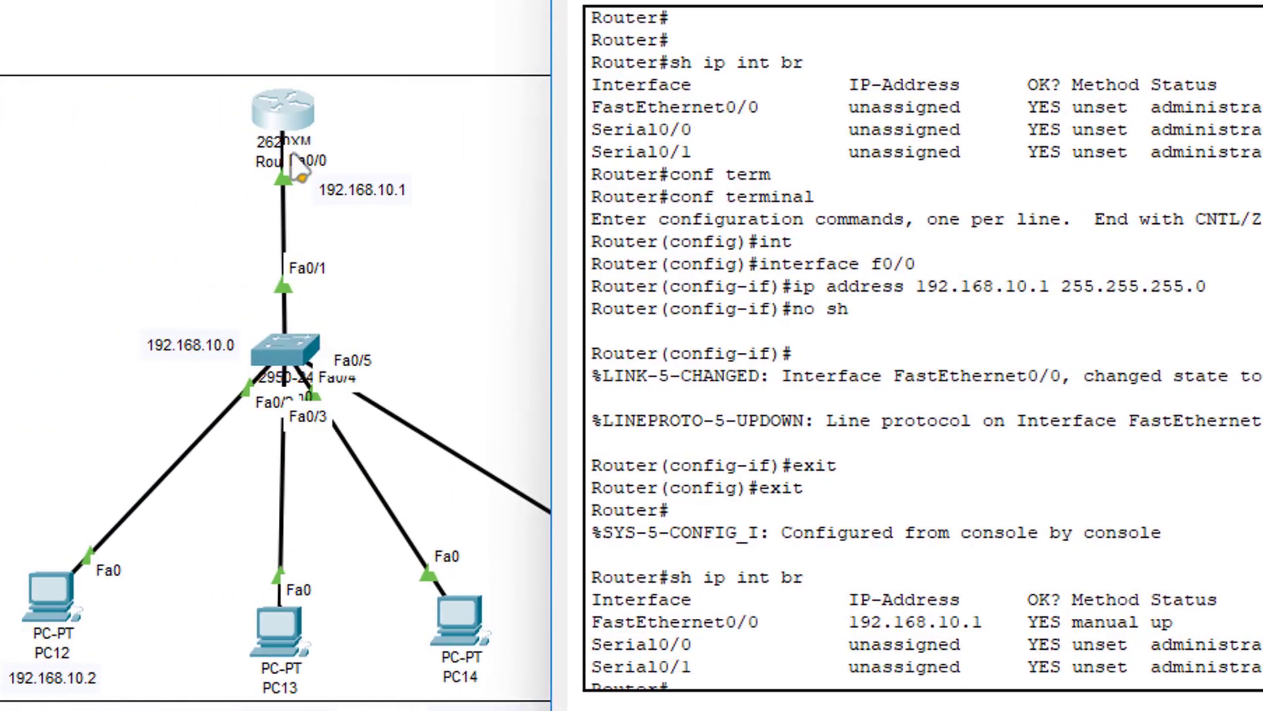
{"action": "left_click", "coordinate": [1110, 162]}
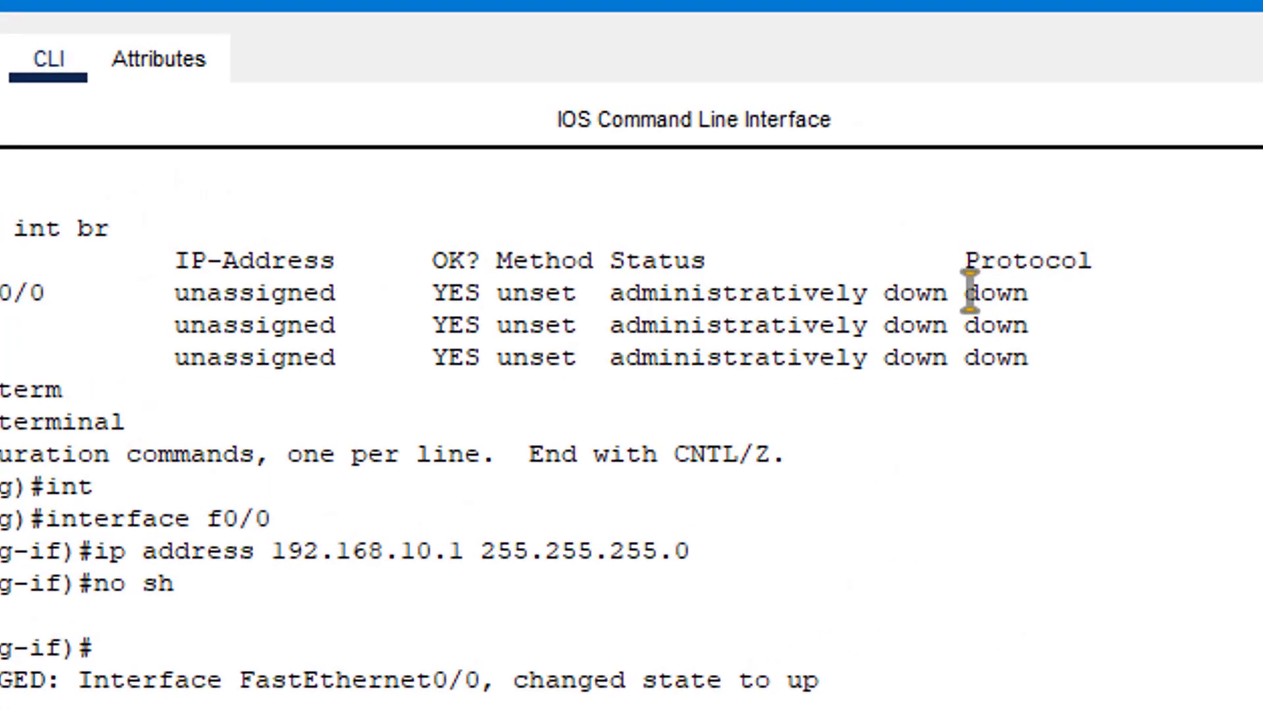
{"action": "left_click_drag", "start_coordinate": [970, 293], "coordinate": [1020, 293]}
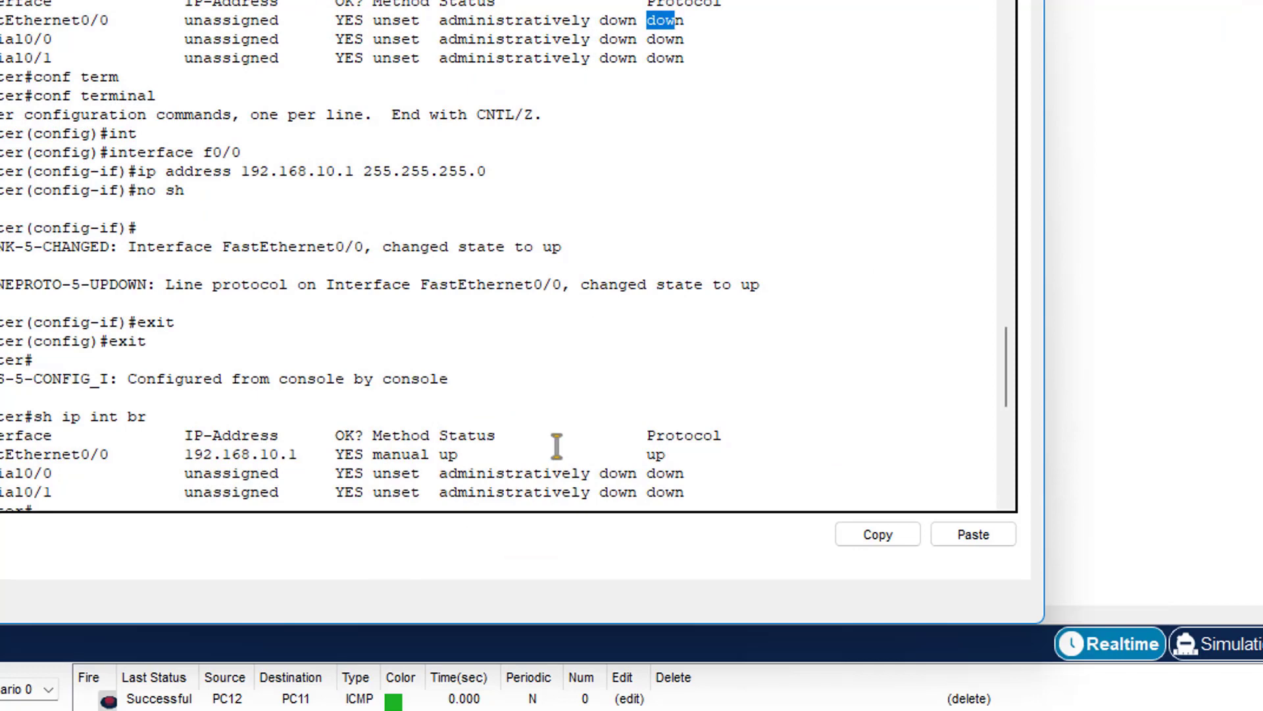
{"action": "left_click", "coordinate": [661, 28]}
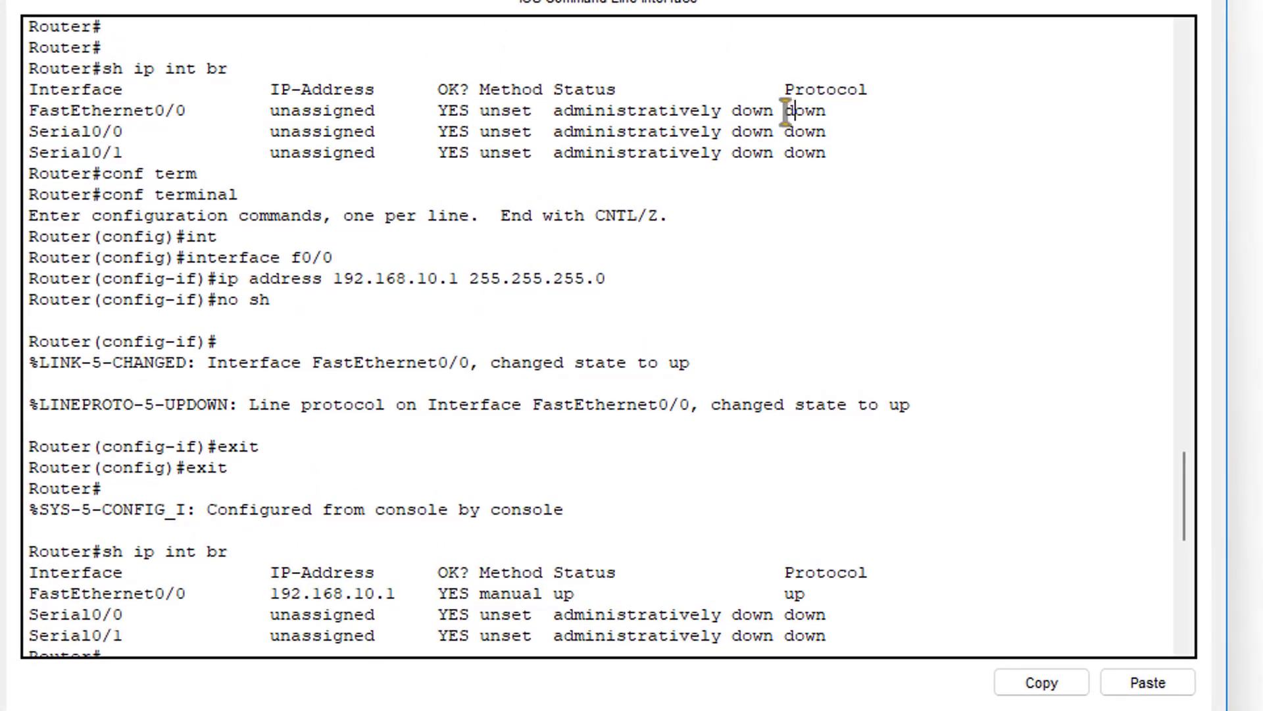
{"action": "left_click_drag", "start_coordinate": [785, 109], "coordinate": [820, 107]}
{"action": "left_click", "coordinate": [808, 109]}
Compare the IP-Address entries of FastEthernet0/0 and Serial0/0 in the latest interface listing.
{"action": "left_click_drag", "start_coordinate": [273, 592], "coordinate": [399, 592]}
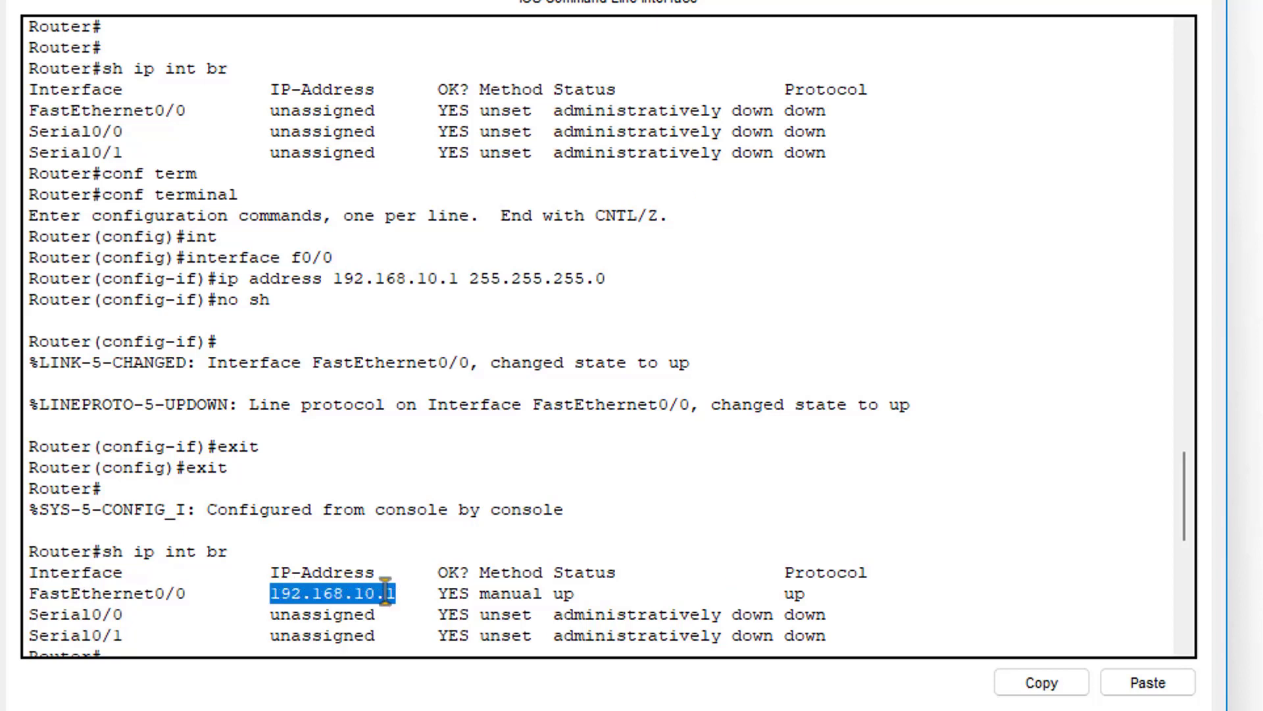
{"action": "left_click", "coordinate": [387, 593]}
{"action": "left_click_drag", "start_coordinate": [28, 616], "coordinate": [125, 614]}
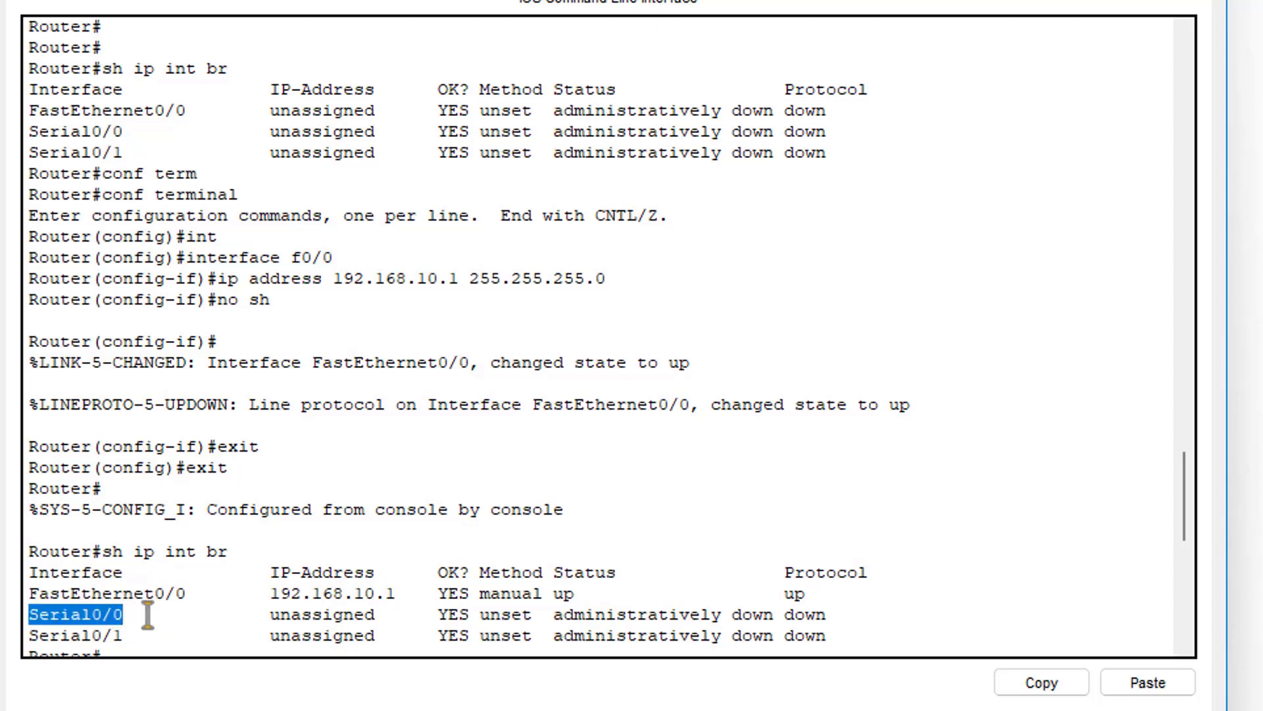
{"action": "left_click_drag", "start_coordinate": [272, 614], "coordinate": [373, 614]}
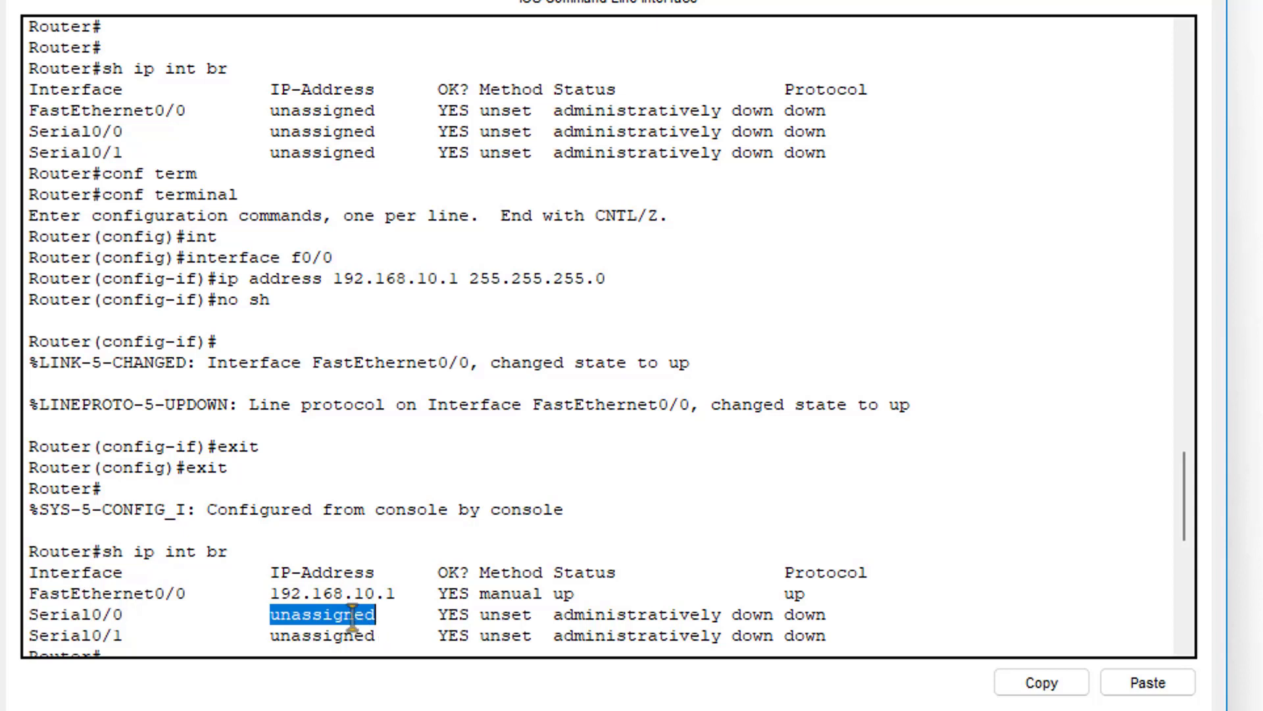
{"action": "left_click", "coordinate": [353, 615]}
{"action": "left_click_drag", "start_coordinate": [271, 593], "coordinate": [396, 592]}
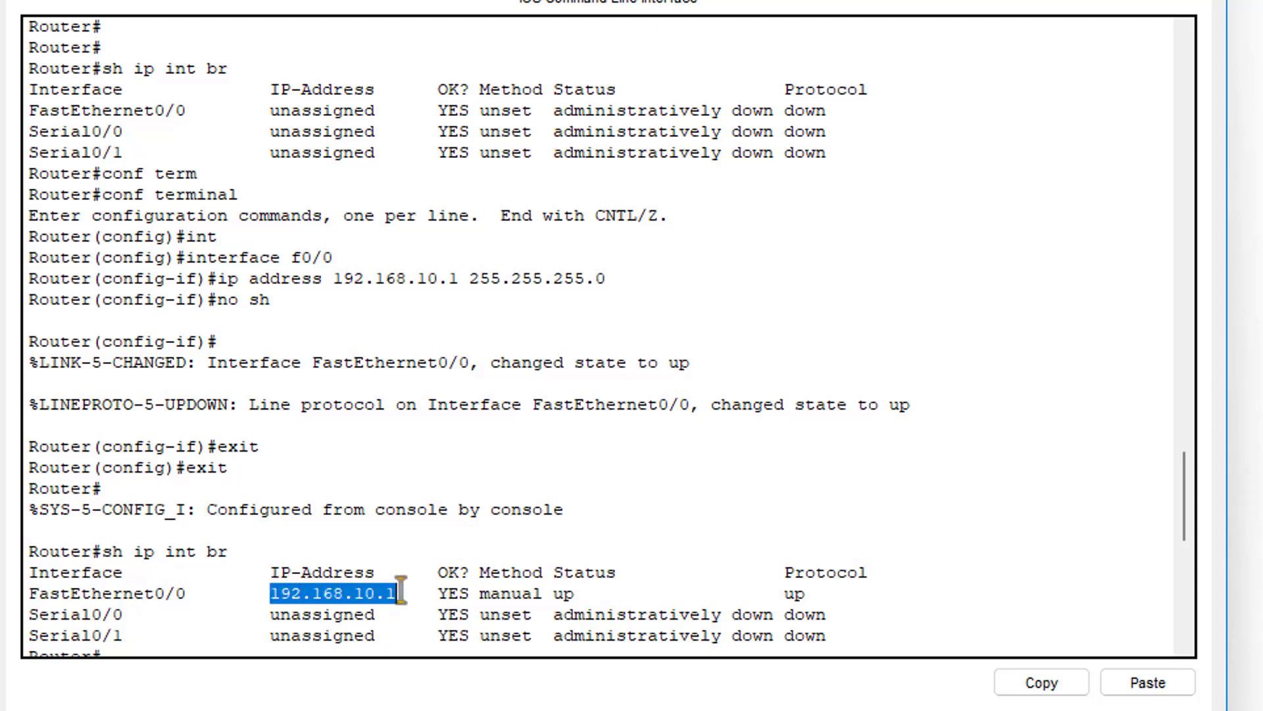
{"action": "left_click", "coordinate": [335, 620]}
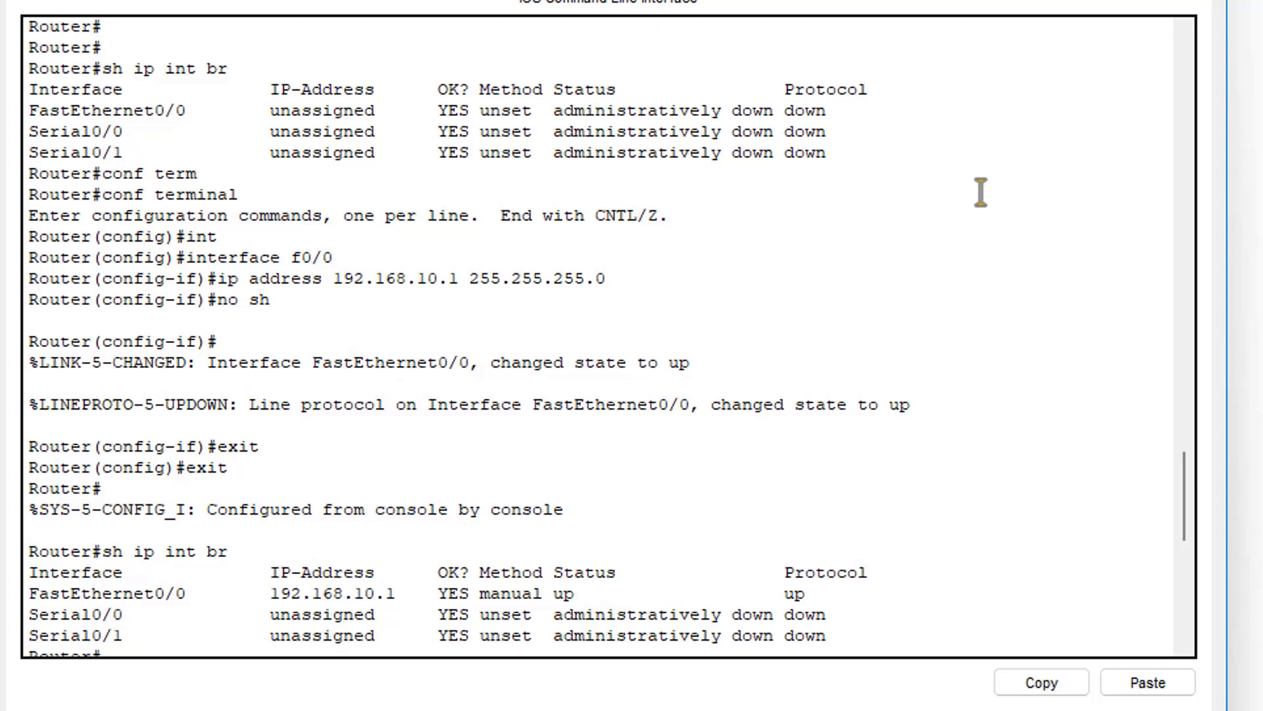
Close Router0's window and add a note reading 10.0.0.1 on the upper edge of the rectangle, above Router0.
{"action": "scroll", "coordinate": [595, 513], "scroll_direction": "down", "scroll_amount": 3}
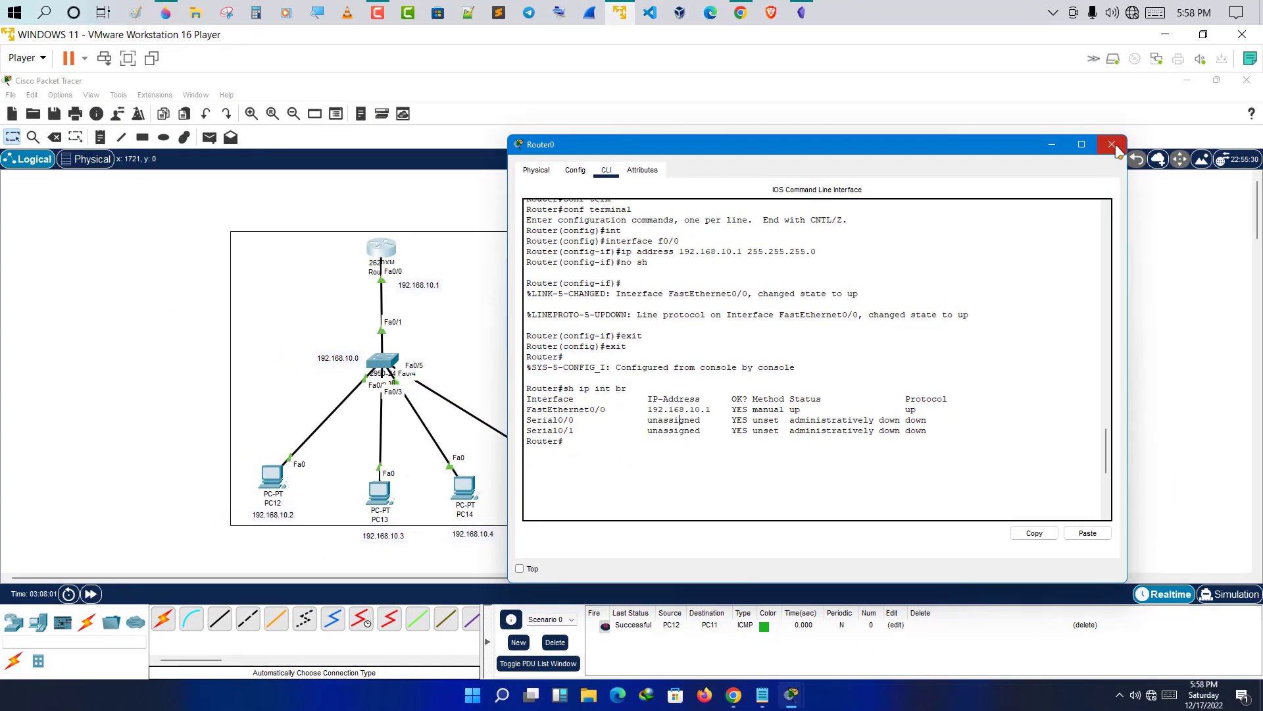
{"action": "left_click", "coordinate": [1113, 145]}
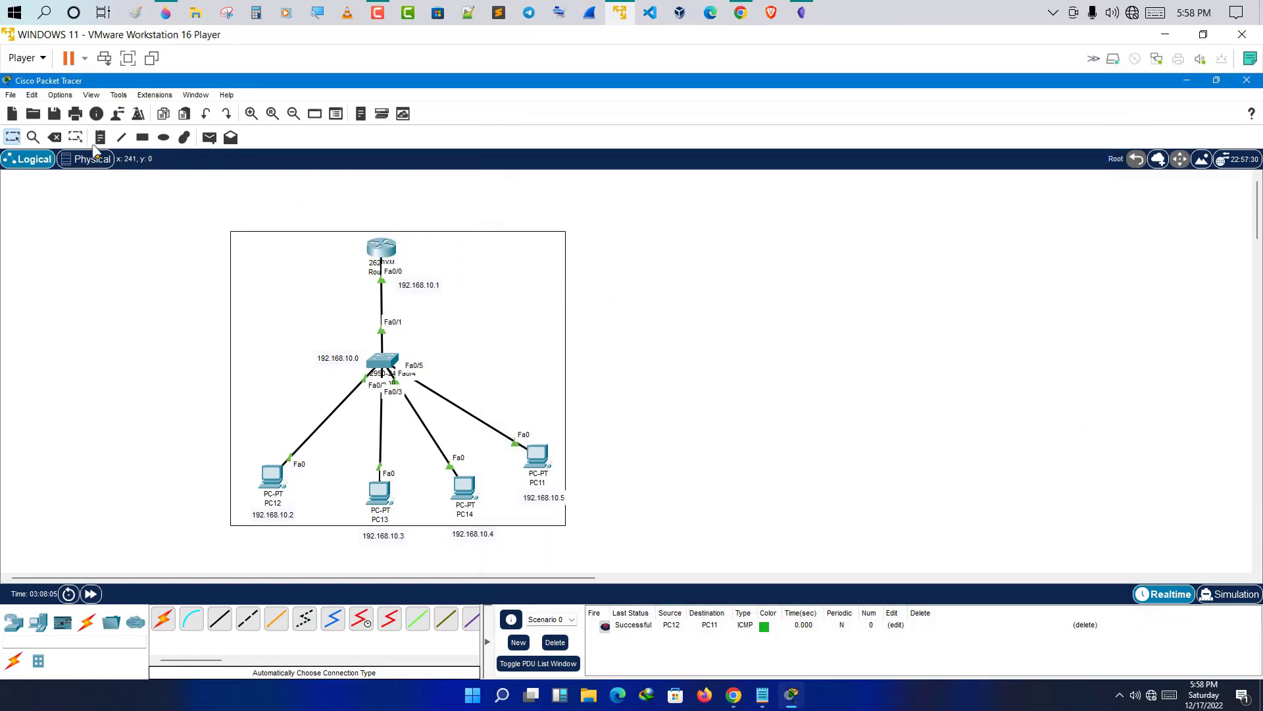
{"action": "left_click", "coordinate": [82, 269]}
{"action": "type", "text": "10"}
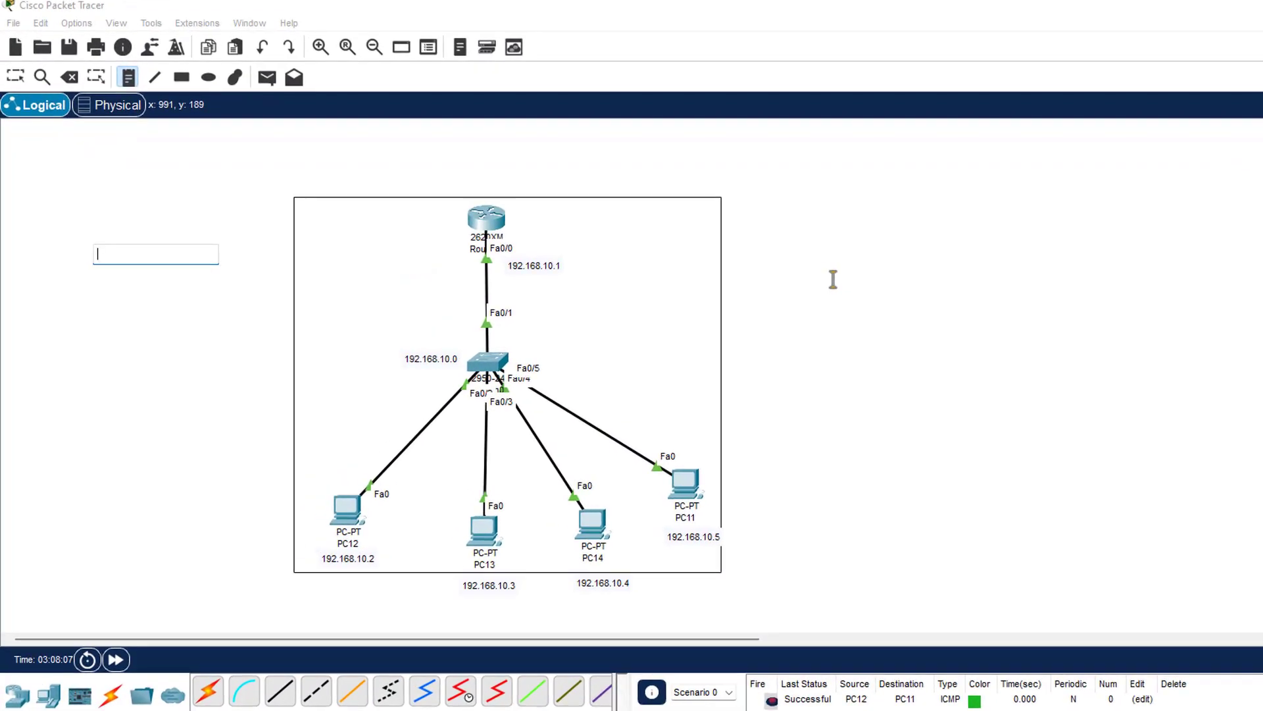
{"action": "type", "text": ".0.0.1"}
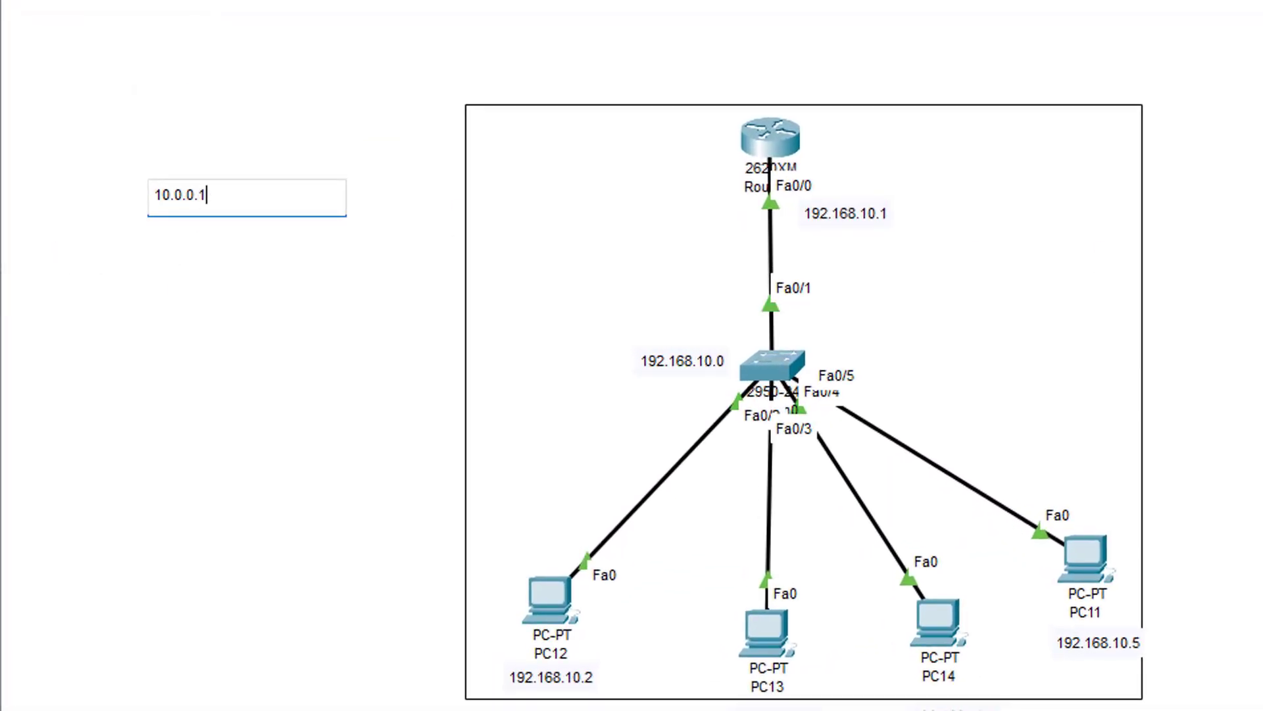
{"action": "left_click", "coordinate": [164, 79]}
{"action": "left_click_drag", "start_coordinate": [185, 203], "coordinate": [833, 109]}
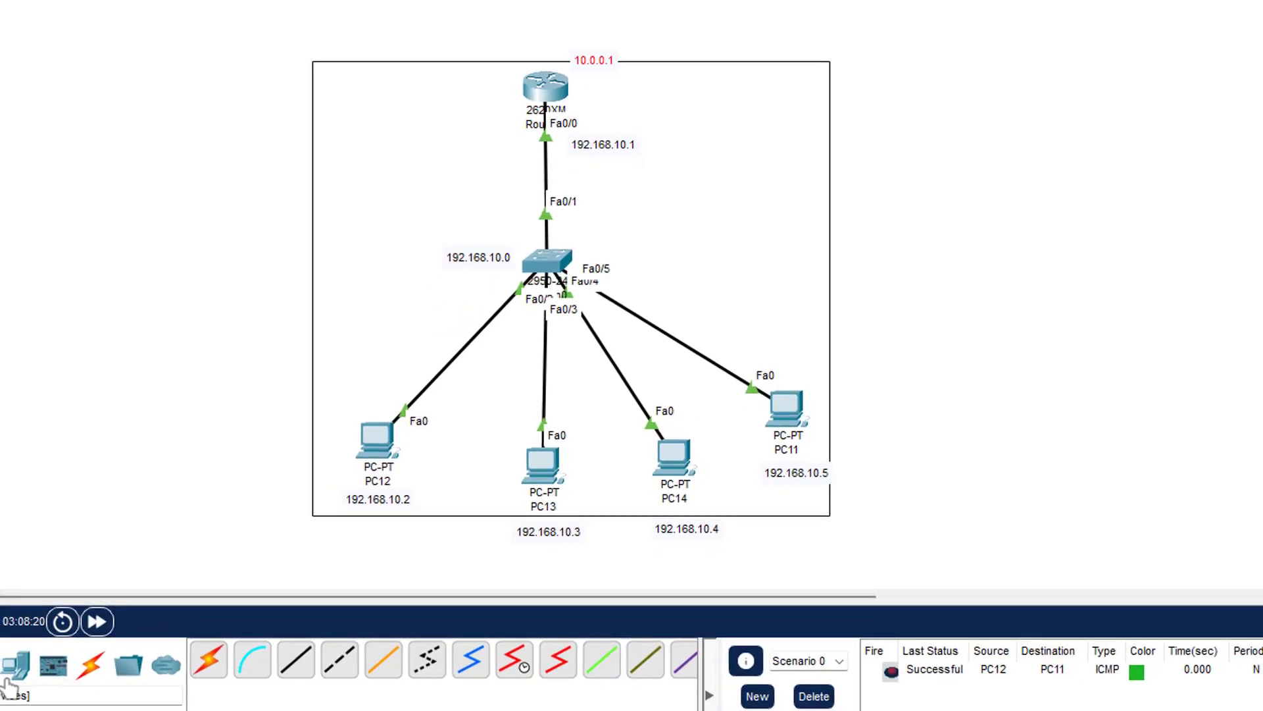
Add a 2621XM router to the workspace outside the rectangle, level with Router0.
{"action": "left_click", "coordinate": [10, 679]}
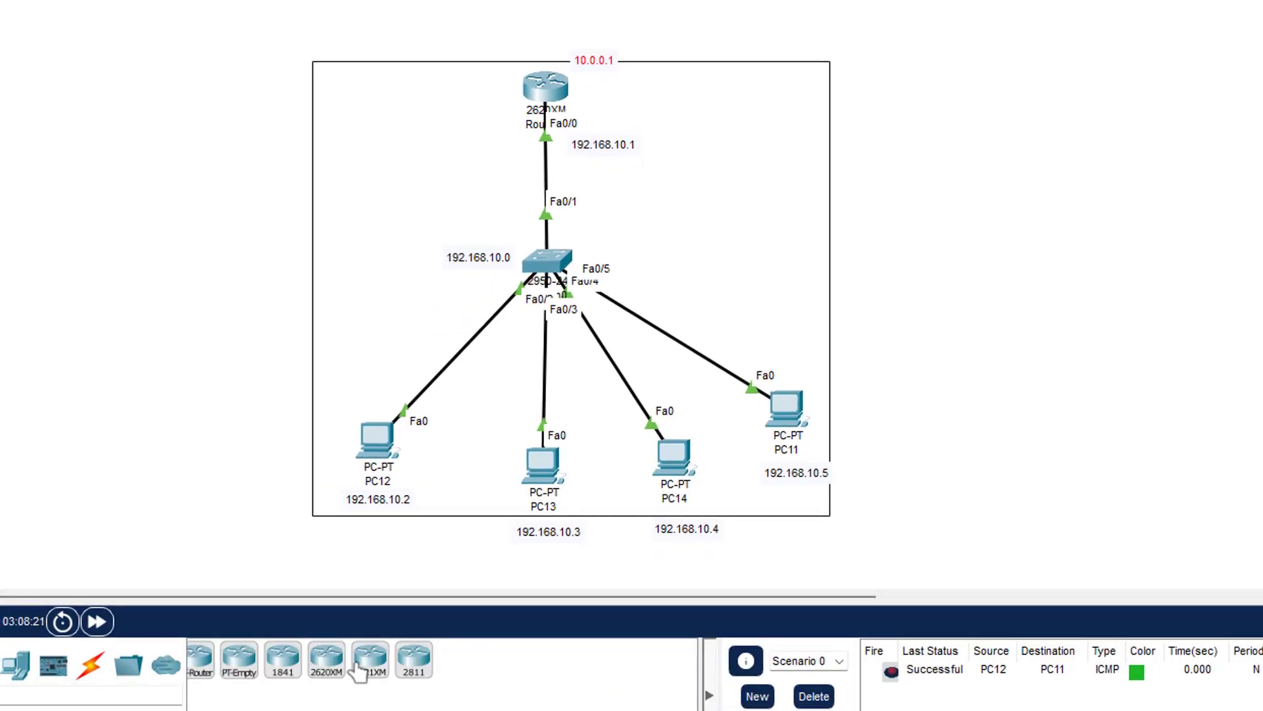
{"action": "left_click_drag", "start_coordinate": [372, 667], "coordinate": [974, 106]}
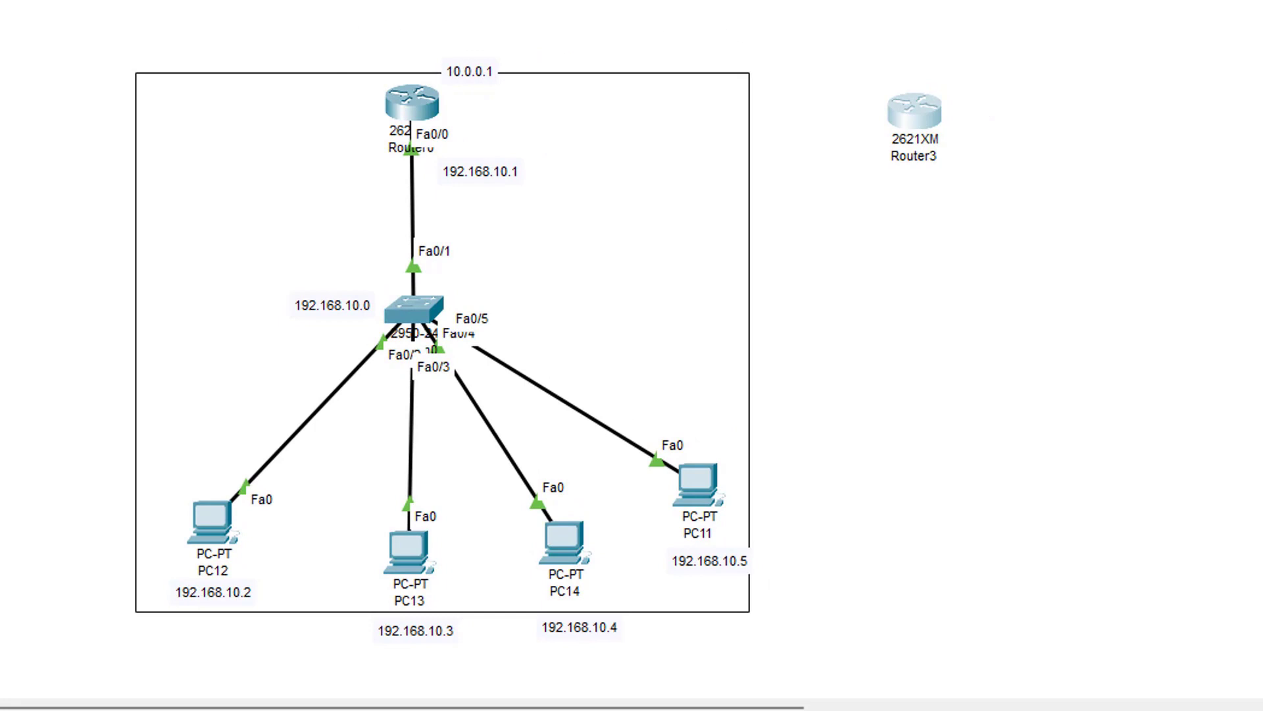
{"action": "left_click_drag", "start_coordinate": [375, 26], "coordinate": [1010, 158]}
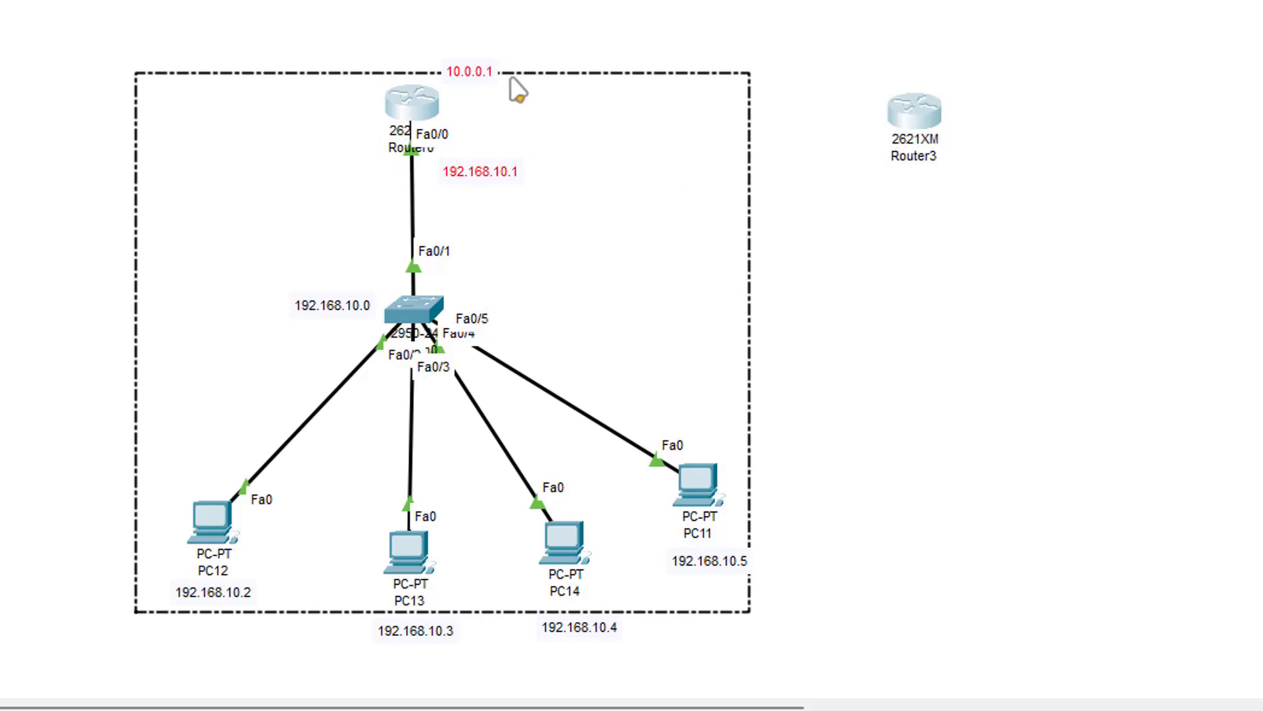
{"action": "left_click", "coordinate": [967, 112]}
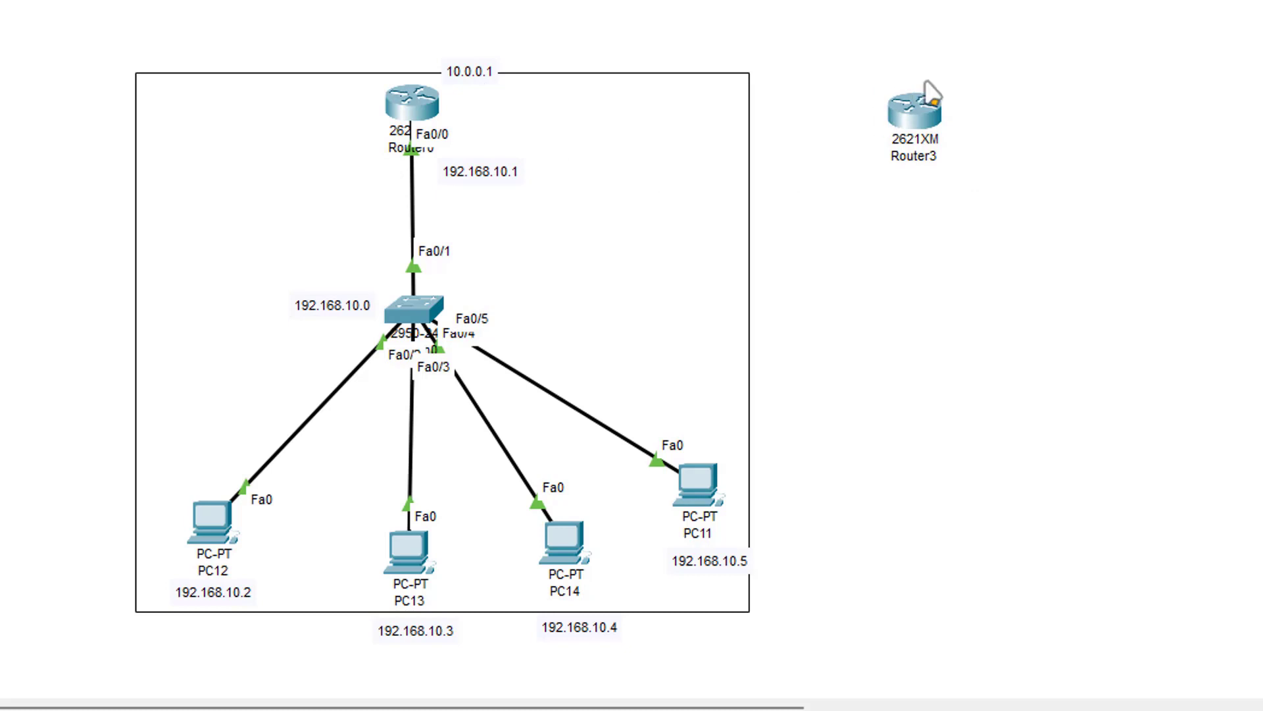
Enter privileged mode in Router0's console with enable, and examine the Serial0/0 entry in the earlier interface listing.
{"action": "left_click", "coordinate": [413, 106]}
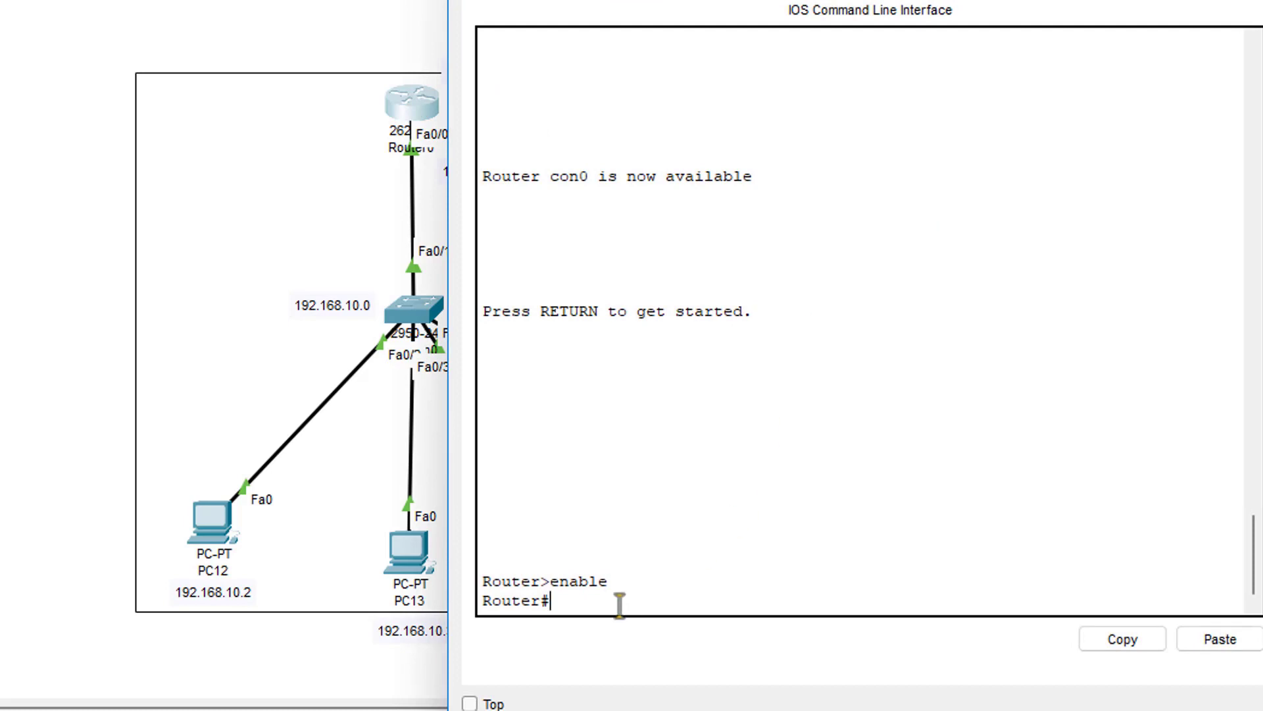
{"action": "scroll", "coordinate": [691, 447], "scroll_direction": "up", "scroll_amount": 5}
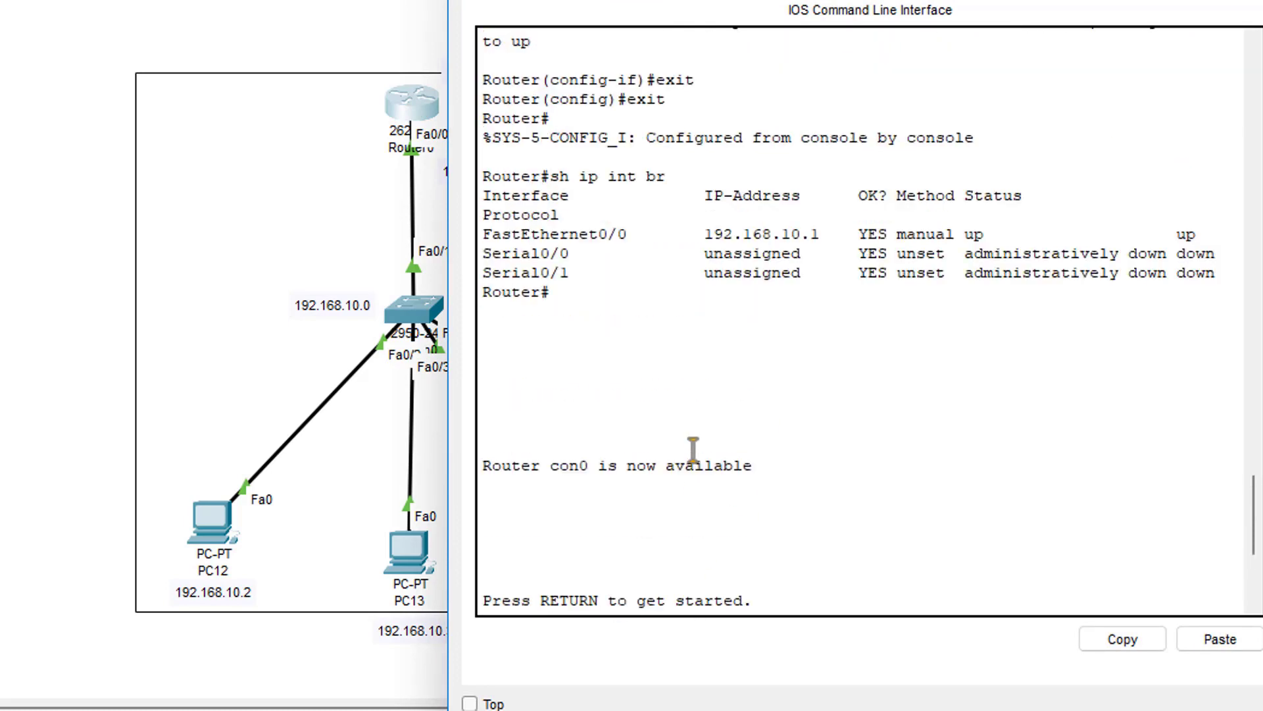
{"action": "left_click_drag", "start_coordinate": [822, 1], "coordinate": [979, 0]}
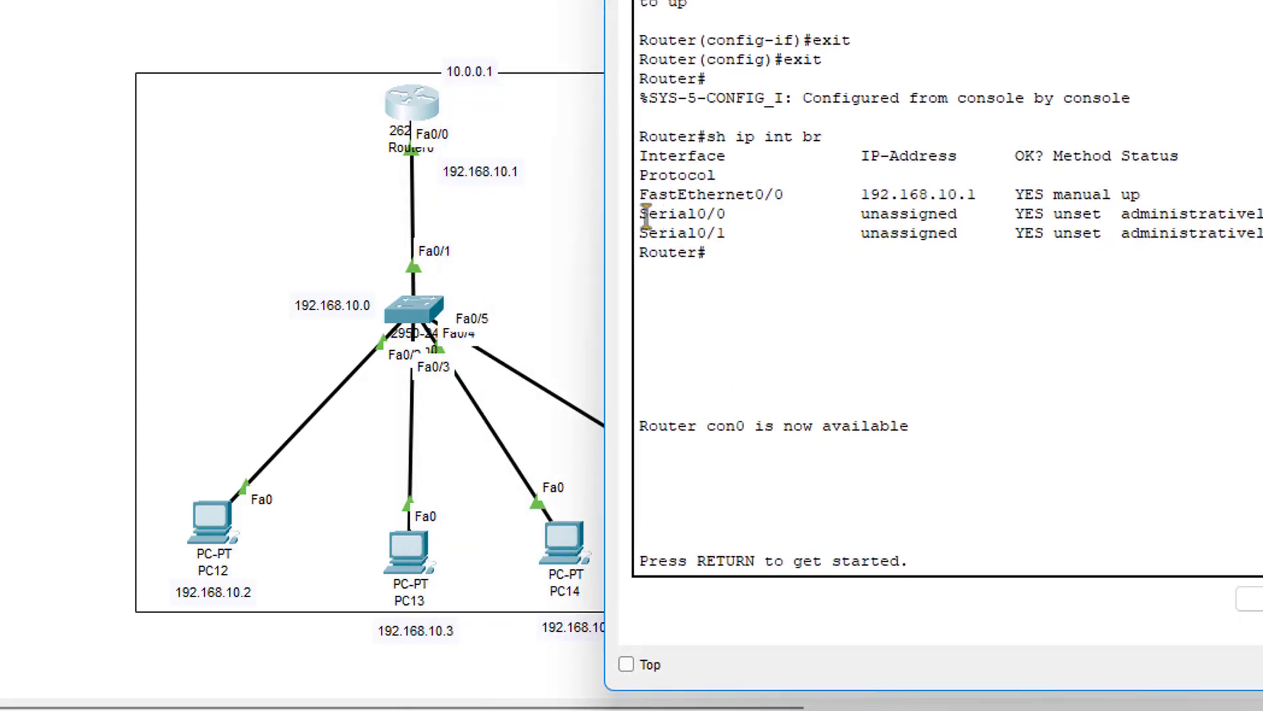
{"action": "left_click_drag", "start_coordinate": [641, 215], "coordinate": [727, 214]}
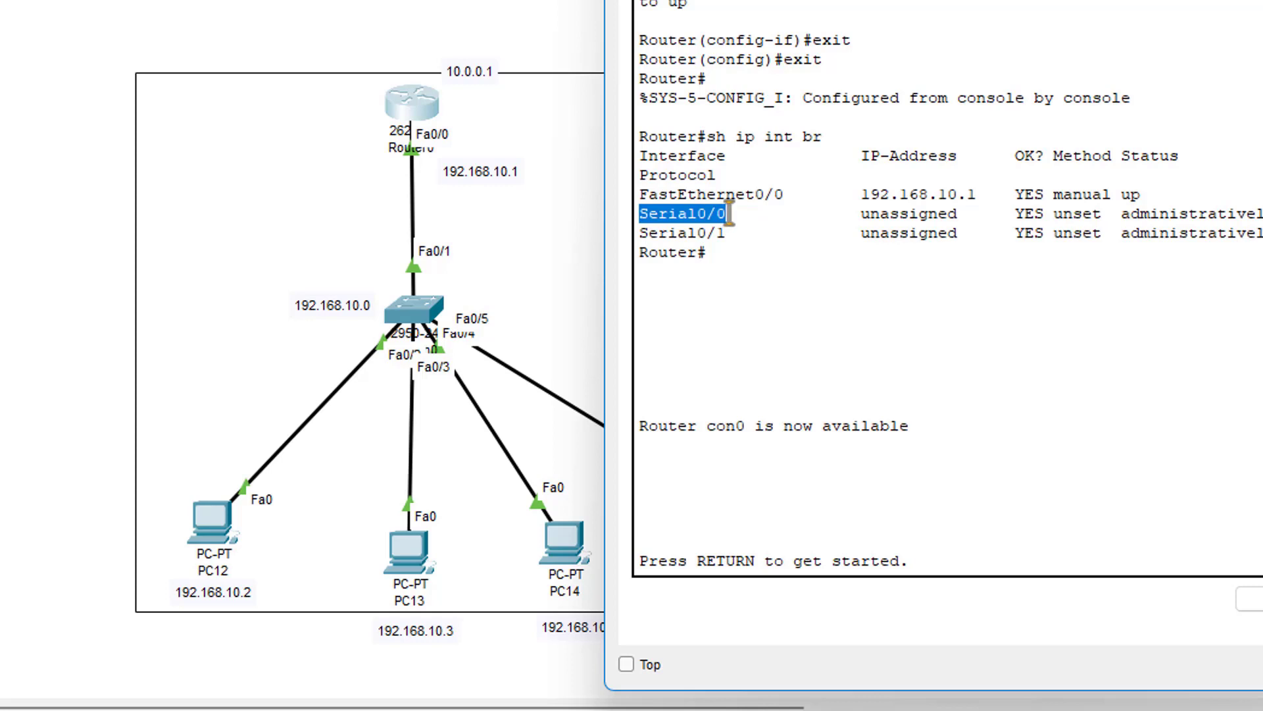
{"action": "left_click", "coordinate": [718, 212]}
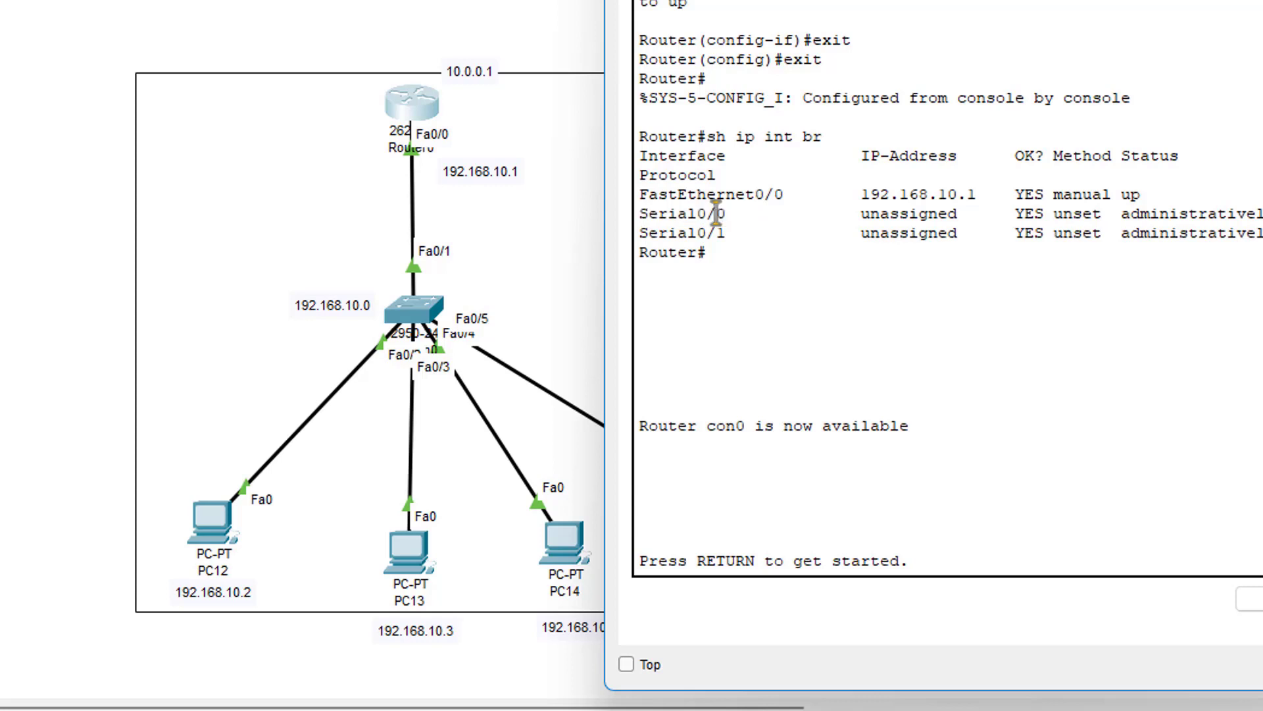
{"action": "left_click_drag", "start_coordinate": [668, 214], "coordinate": [989, 219]}
{"action": "left_click", "coordinate": [929, 196]}
{"action": "scroll", "coordinate": [910, 409], "scroll_direction": "down", "scroll_amount": 4}
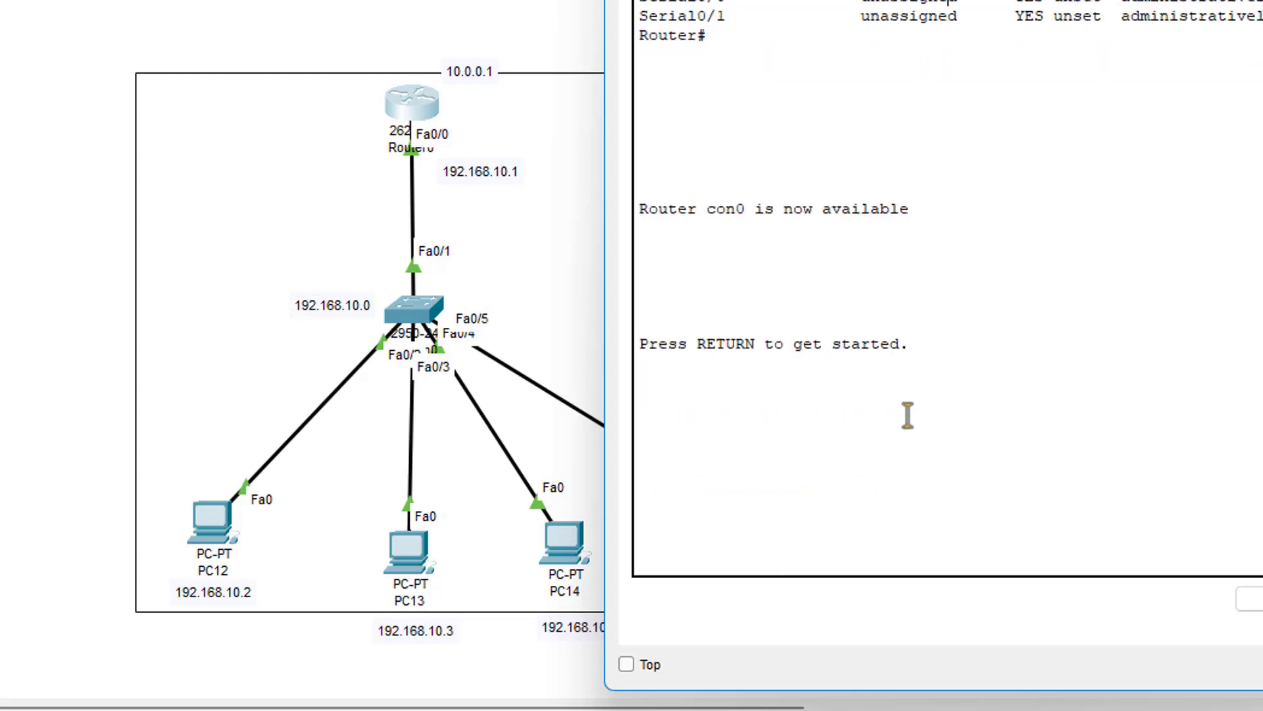
{"action": "scroll", "coordinate": [862, 477], "scroll_direction": "down", "scroll_amount": 2}
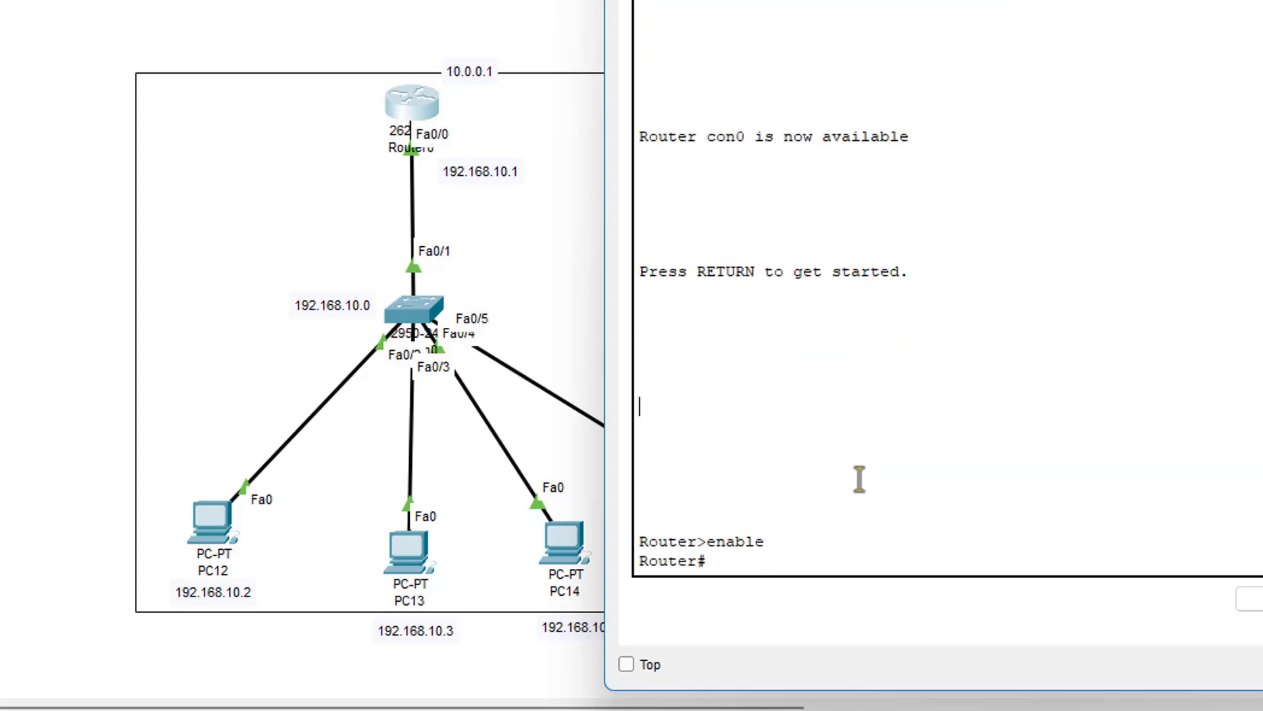
Enter global configuration mode on Router0 with conf terminal.
{"action": "left_click", "coordinate": [746, 545]}
{"action": "left_click", "coordinate": [724, 561]}
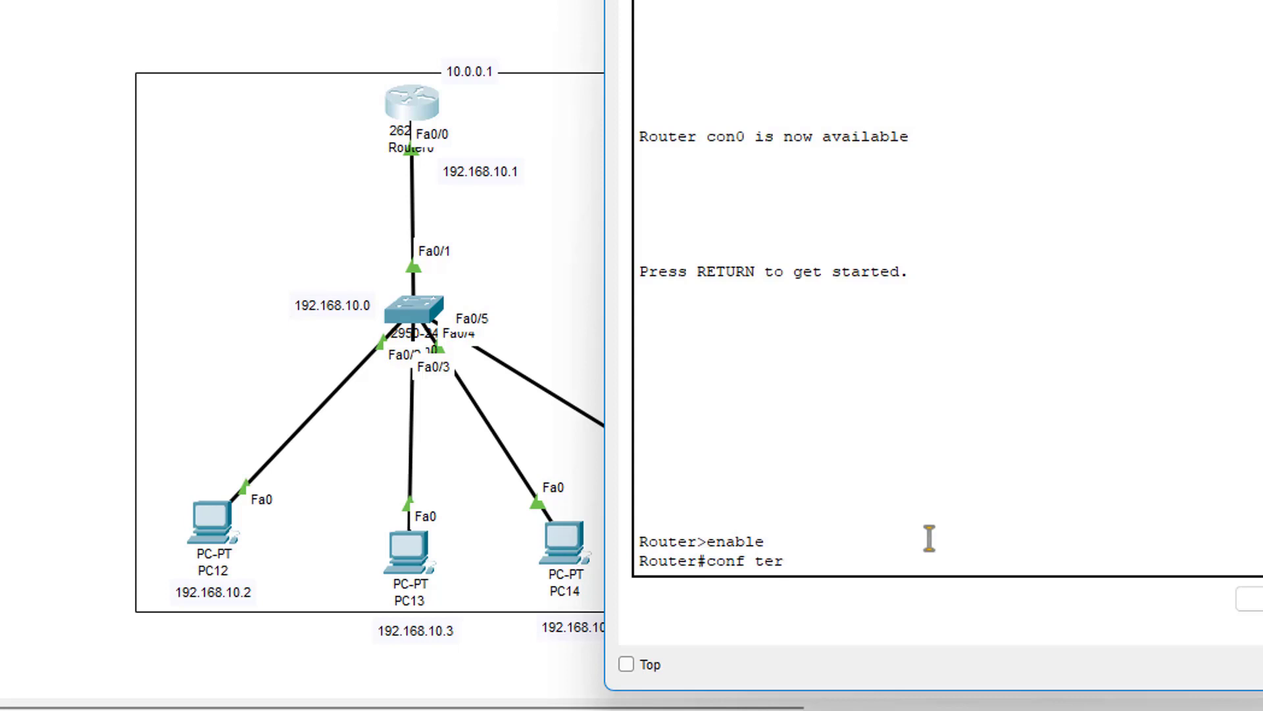
{"action": "key", "text": "Tab"}
{"action": "key", "text": "Return"}
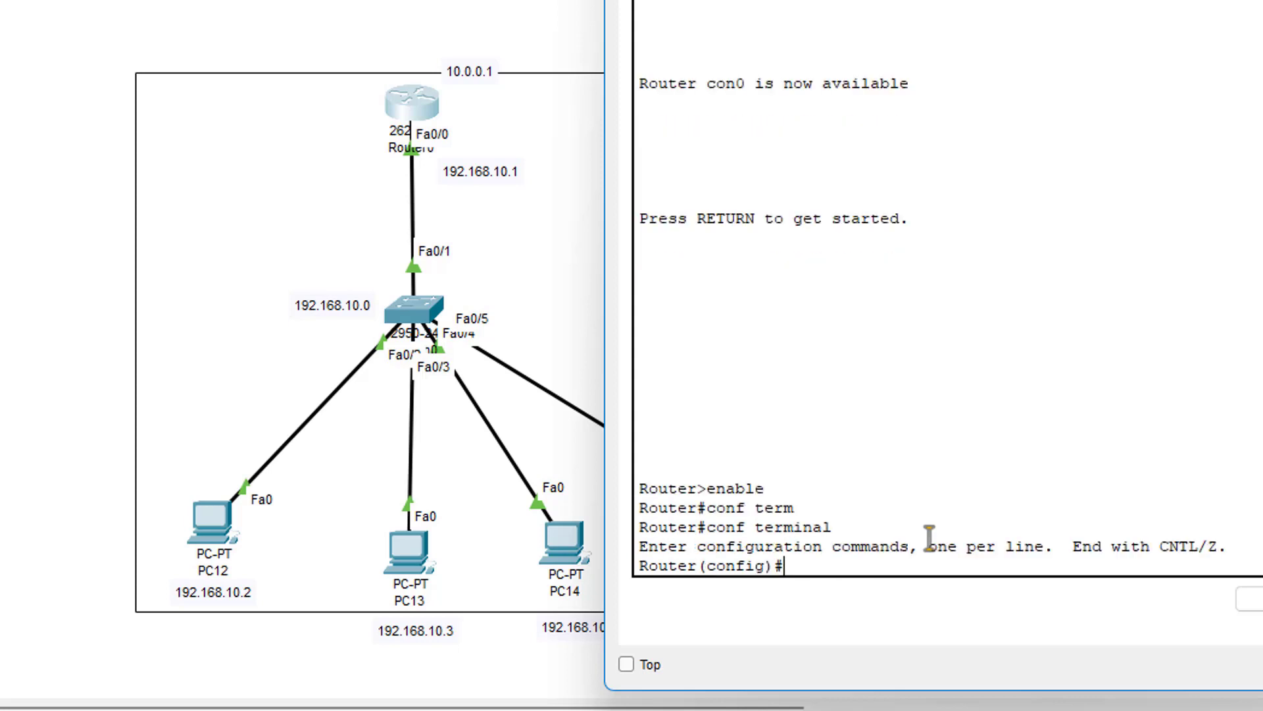
{"action": "left_click_drag", "start_coordinate": [820, 566], "coordinate": [657, 567]}
{"action": "left_click", "coordinate": [827, 567]}
{"action": "left_click_drag", "start_coordinate": [818, 566], "coordinate": [783, 566]}
{"action": "left_click", "coordinate": [830, 563]}
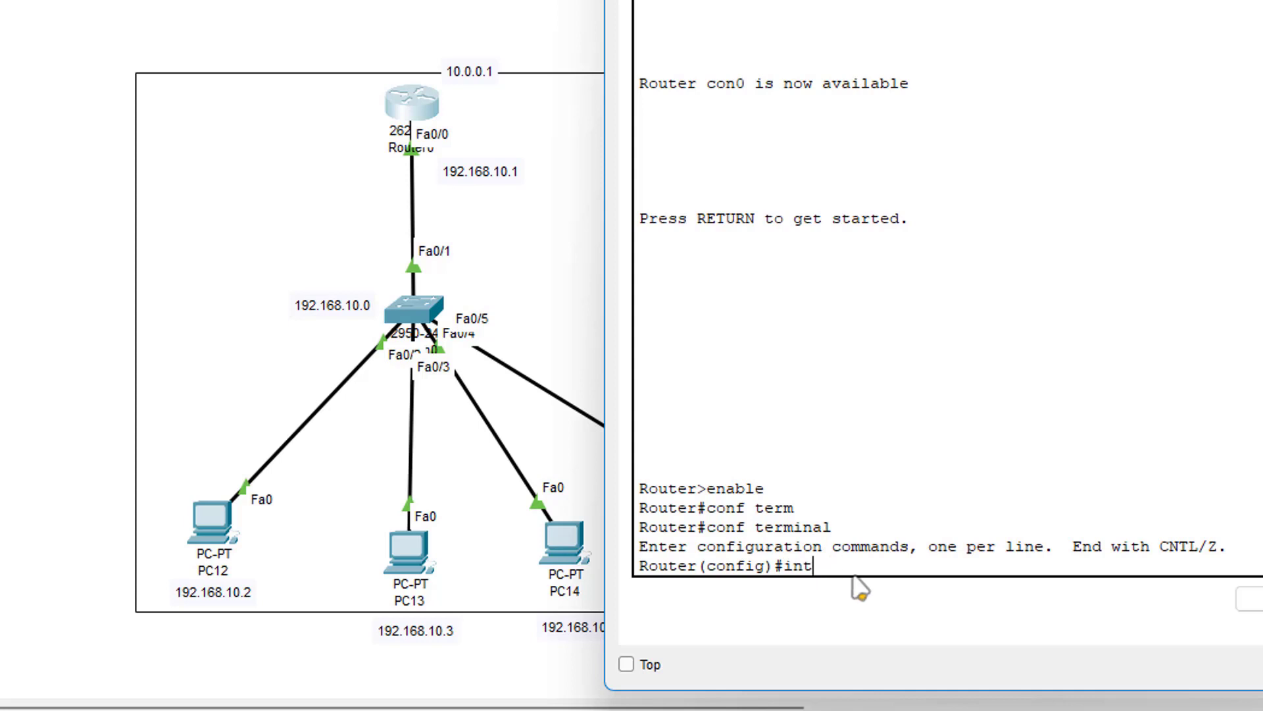
Enter interface se 0\0 without running it, and check the Serial0/0 name in the earlier interface listing.
{"action": "key", "text": "Tab"}
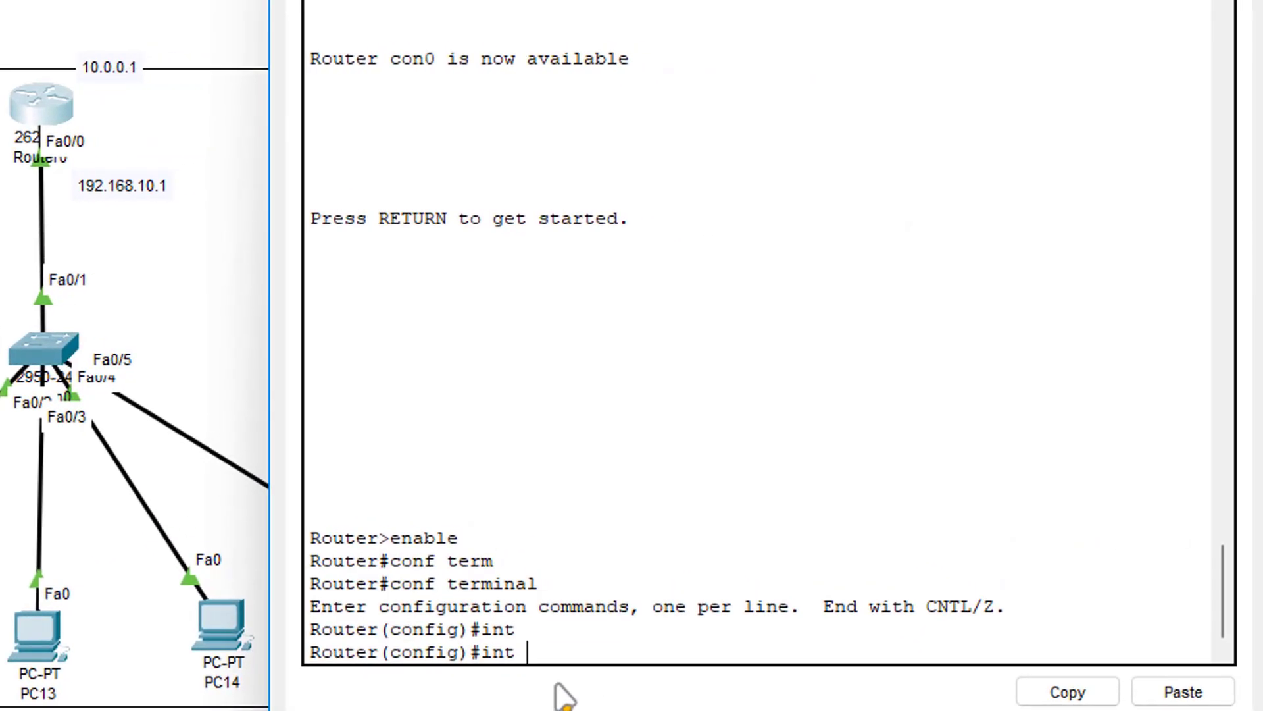
{"action": "type", "text": "int"}
{"action": "key", "text": "Tab"}
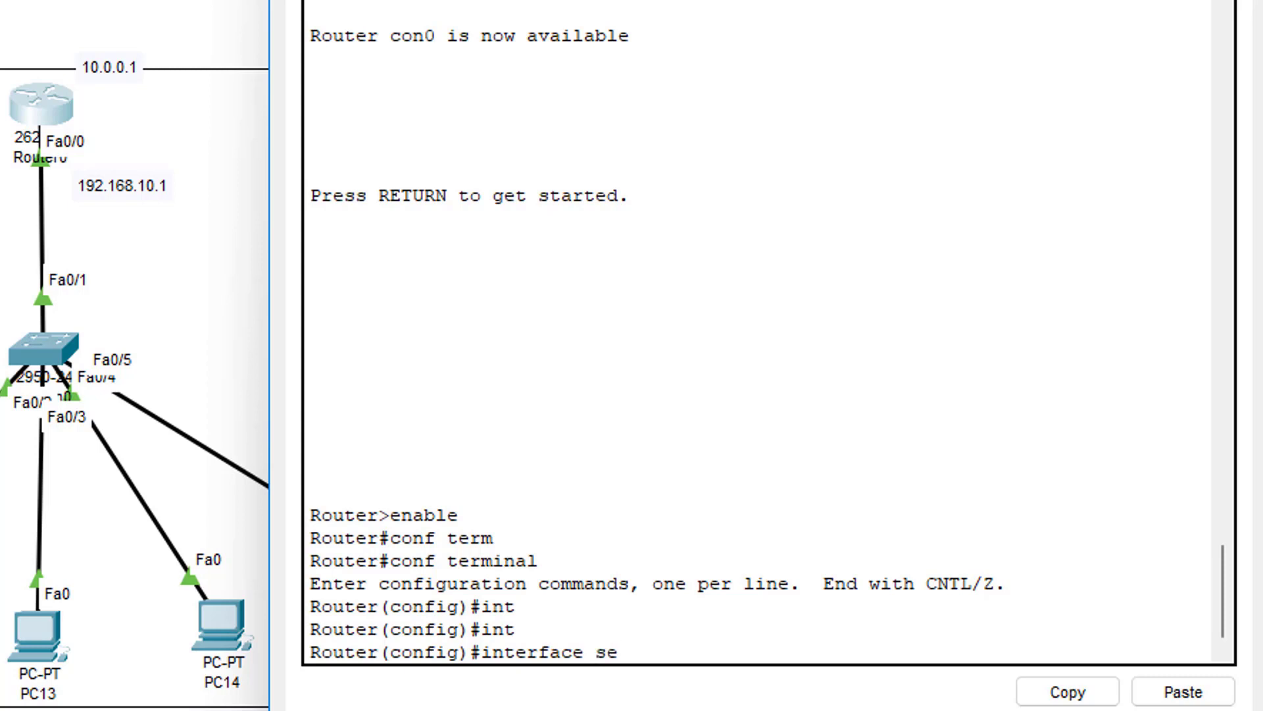
{"action": "left_click_drag", "start_coordinate": [597, 655], "coordinate": [631, 671]}
{"action": "left_click", "coordinate": [620, 656]}
{"action": "type", "text": "0\\0"}
{"action": "scroll", "coordinate": [649, 418], "scroll_direction": "up", "scroll_amount": 6}
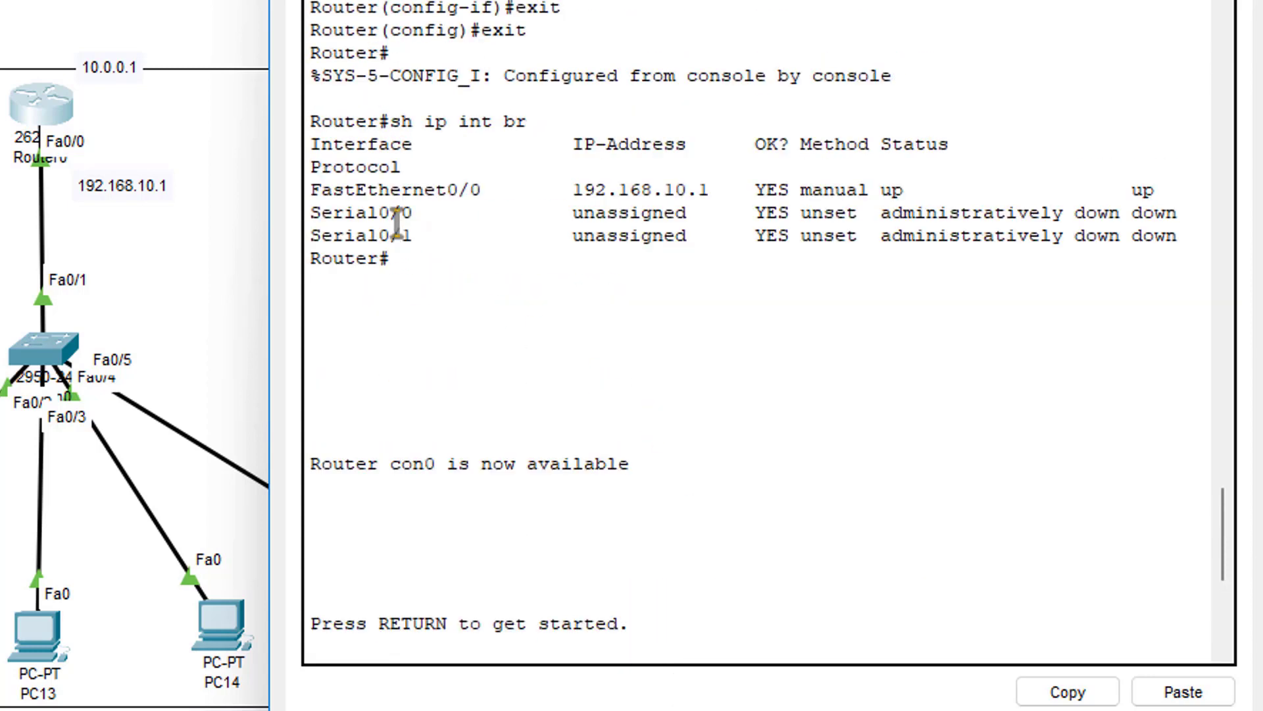
{"action": "double_click", "coordinate": [408, 213]}
{"action": "left_click_drag", "start_coordinate": [374, 219], "coordinate": [307, 221]}
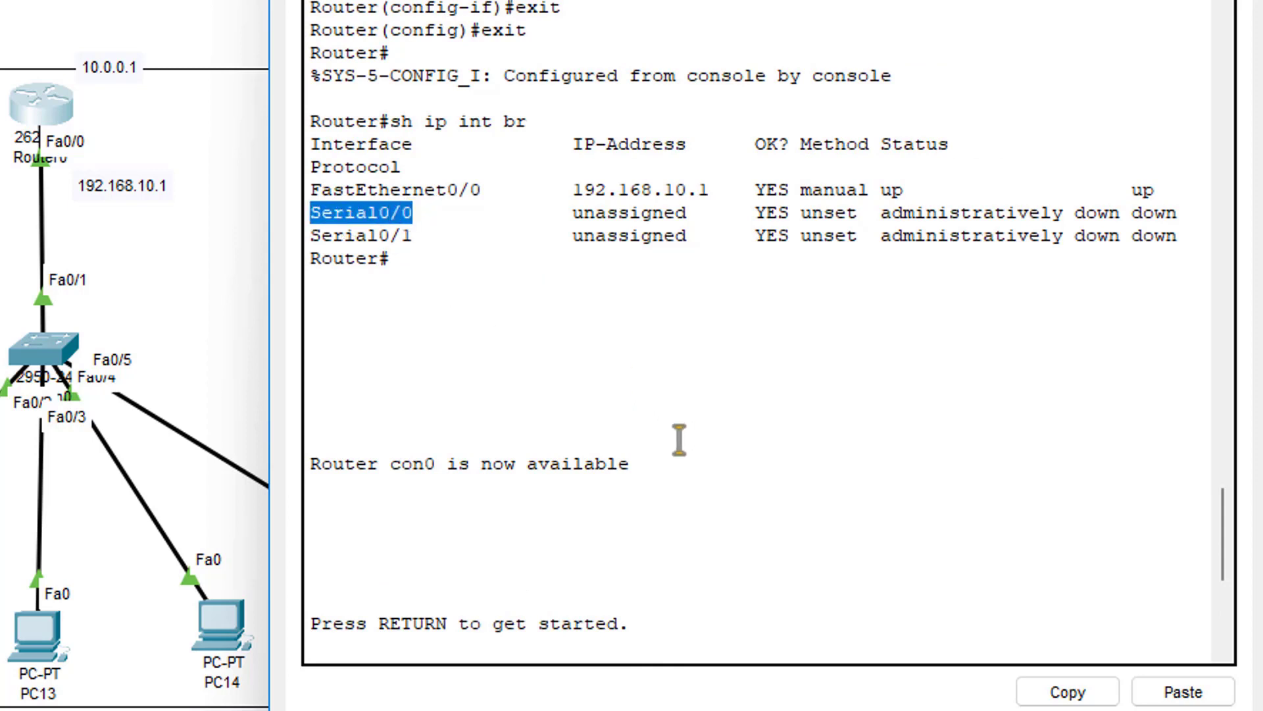
{"action": "scroll", "coordinate": [678, 434], "scroll_direction": "down", "scroll_amount": 6}
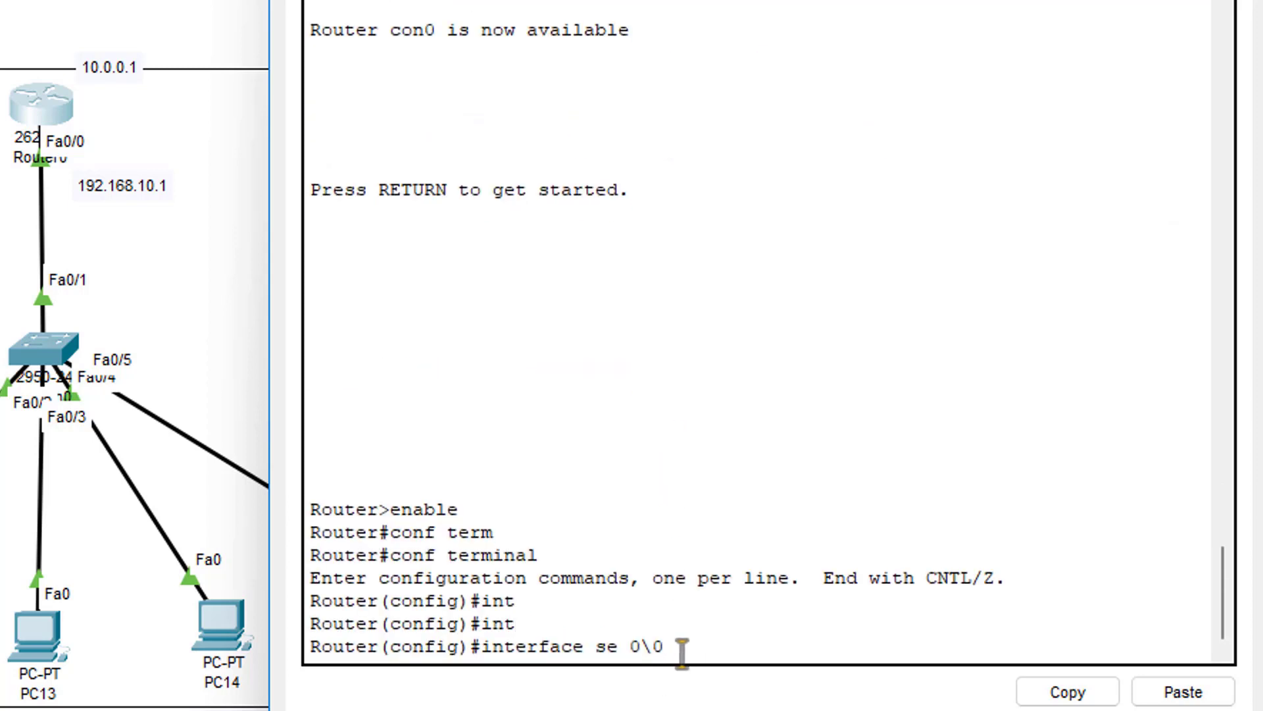
Correct the pending command to interface se 0/0 and run it to open that serial interface's configuration.
{"action": "key", "text": "BackSpace"}
{"action": "key", "text": "BackSpace"}
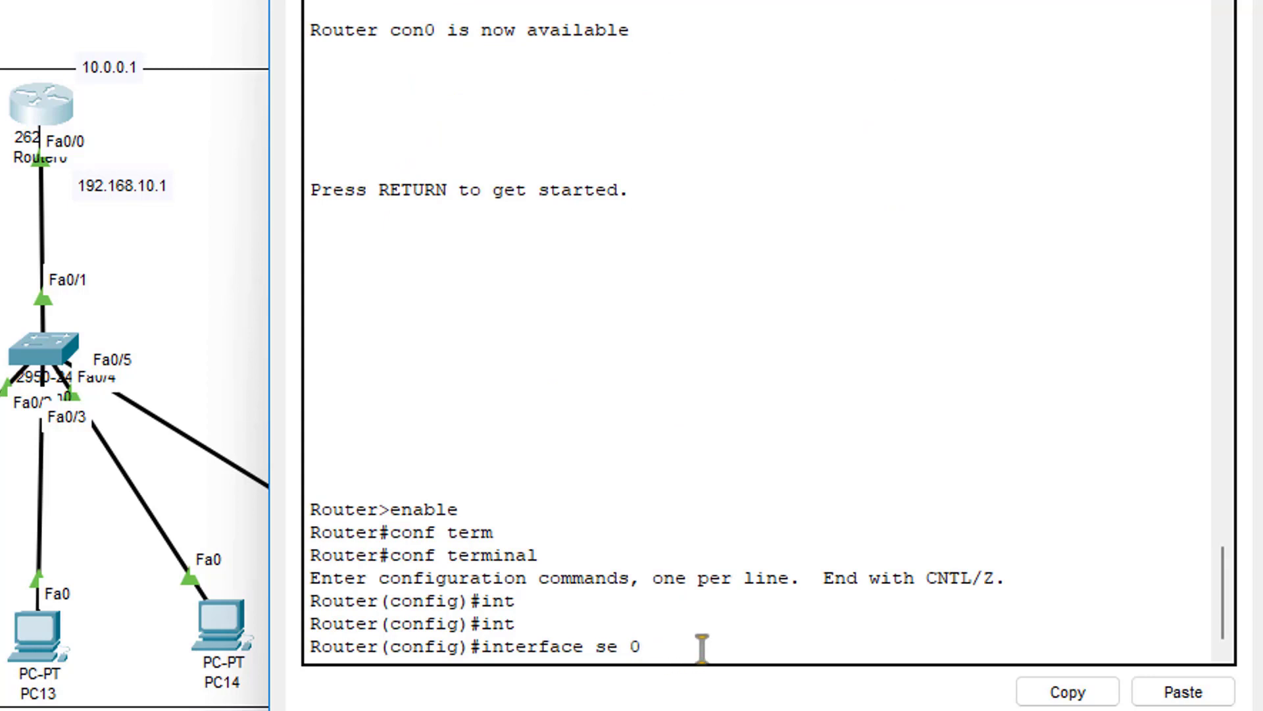
{"action": "left_click_drag", "start_coordinate": [681, 646], "coordinate": [618, 646]}
{"action": "left_click", "coordinate": [689, 646]}
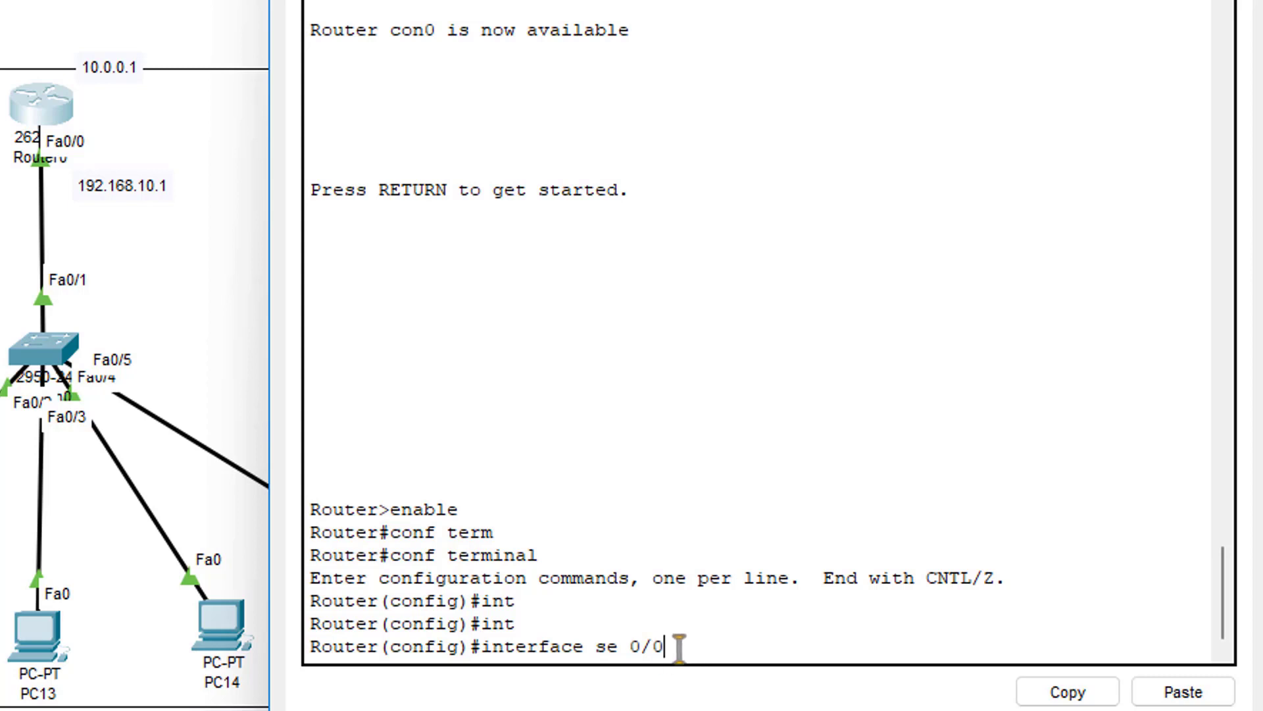
{"action": "key", "text": "Return"}
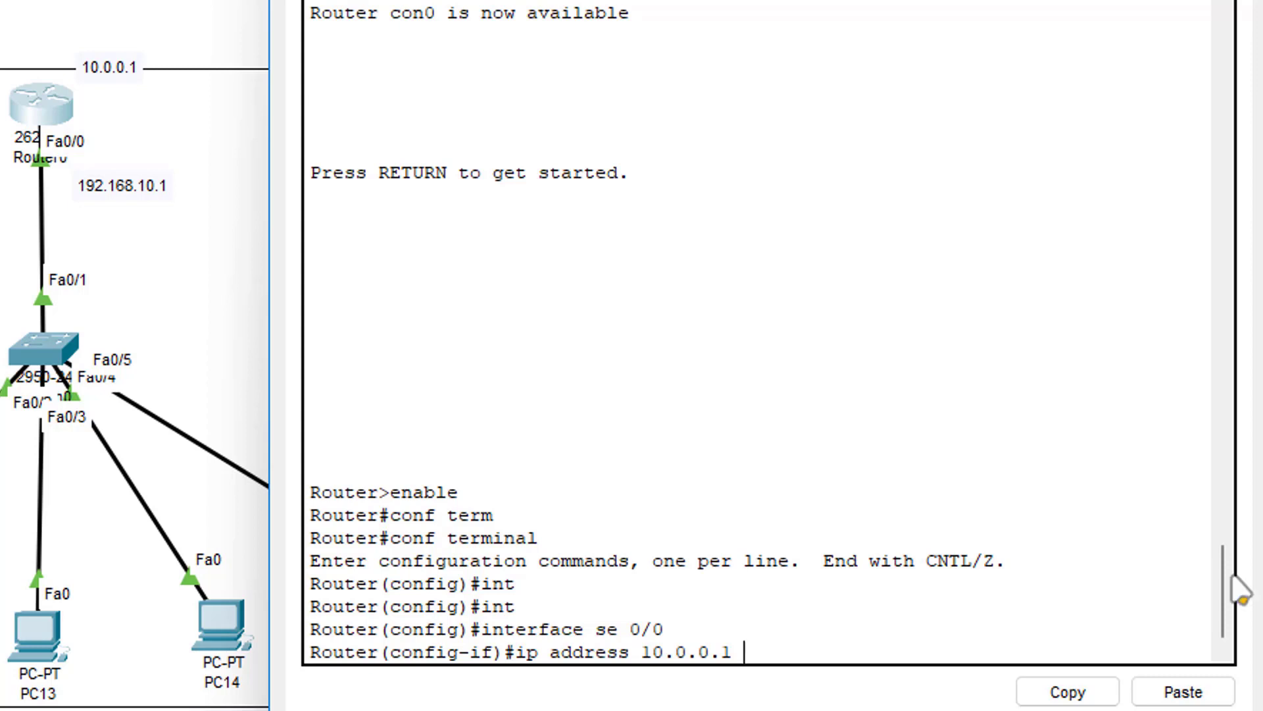
Assign Serial0/0 the IP address 10.0.0.1 with subnet mask 255.0.0.0.
{"action": "left_click", "coordinate": [642, 651]}
{"action": "left_click_drag", "start_coordinate": [643, 651], "coordinate": [670, 651]}
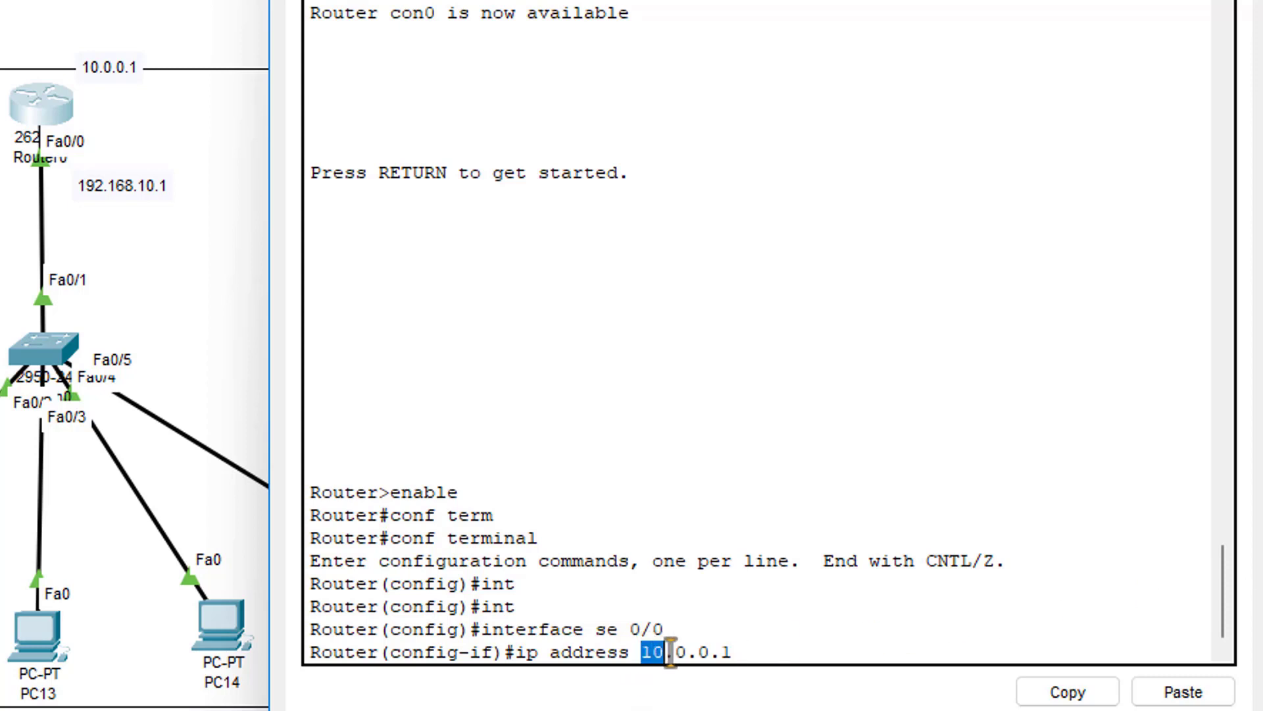
{"action": "left_click", "coordinate": [652, 650]}
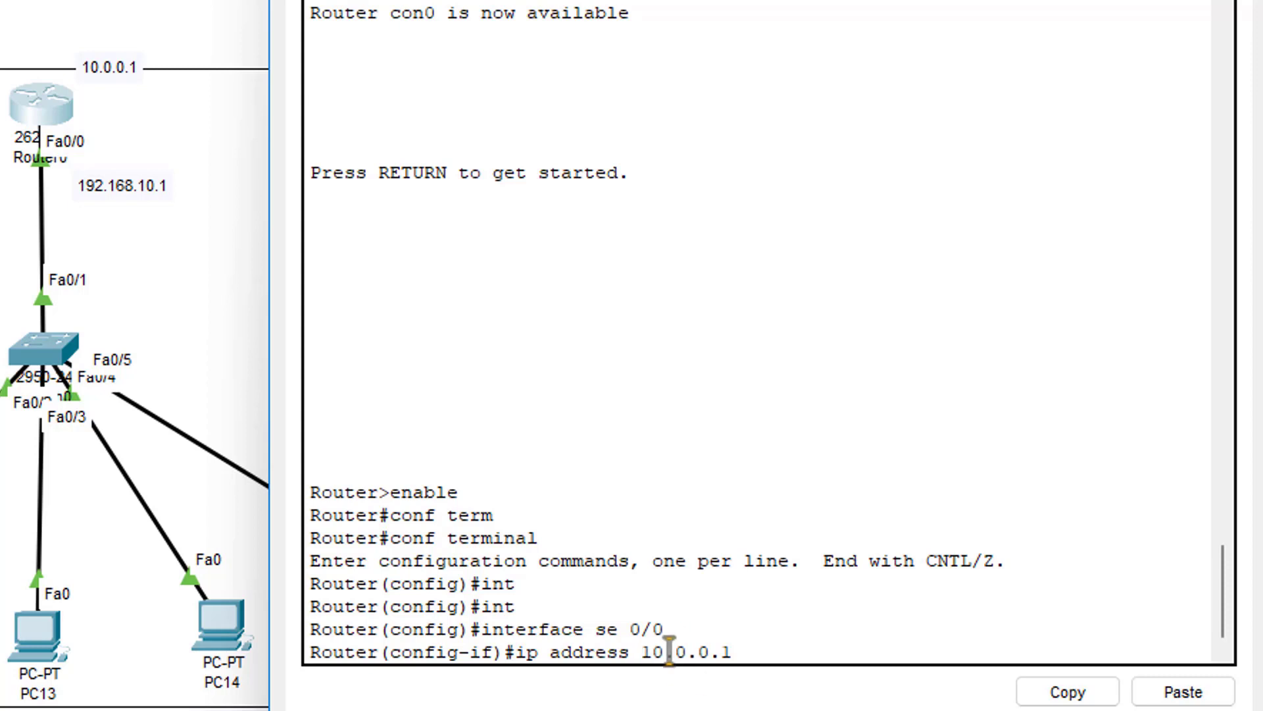
{"action": "left_click", "coordinate": [730, 651]}
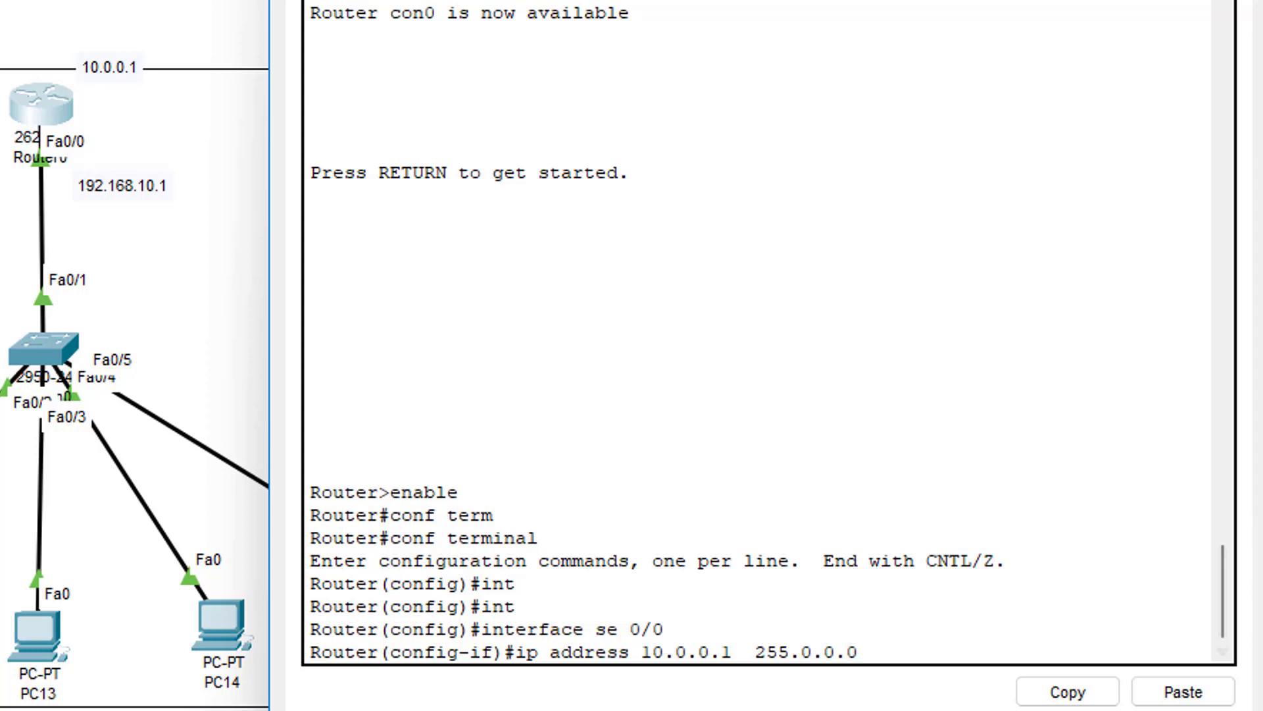
{"action": "key", "text": "Return"}
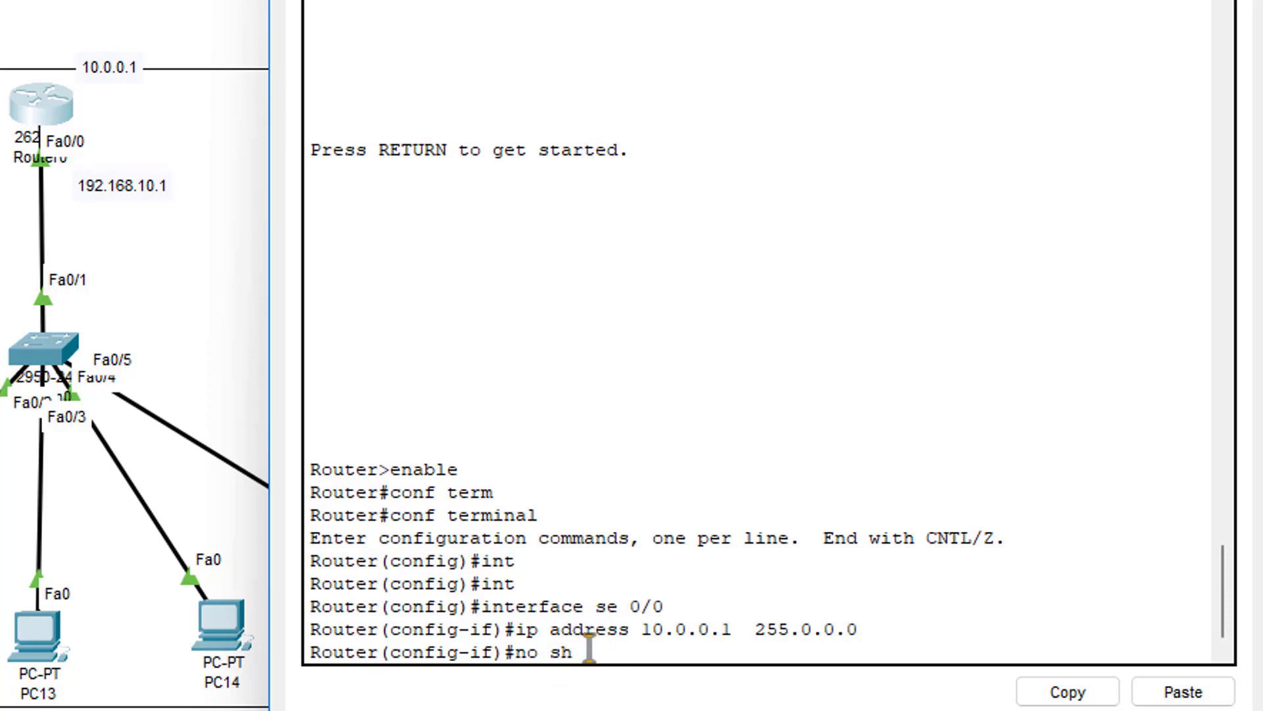
Enter no sh for Serial0/0, consult the router configuration notes R1 to R3, and run the command.
{"action": "left_click_drag", "start_coordinate": [578, 653], "coordinate": [510, 654]}
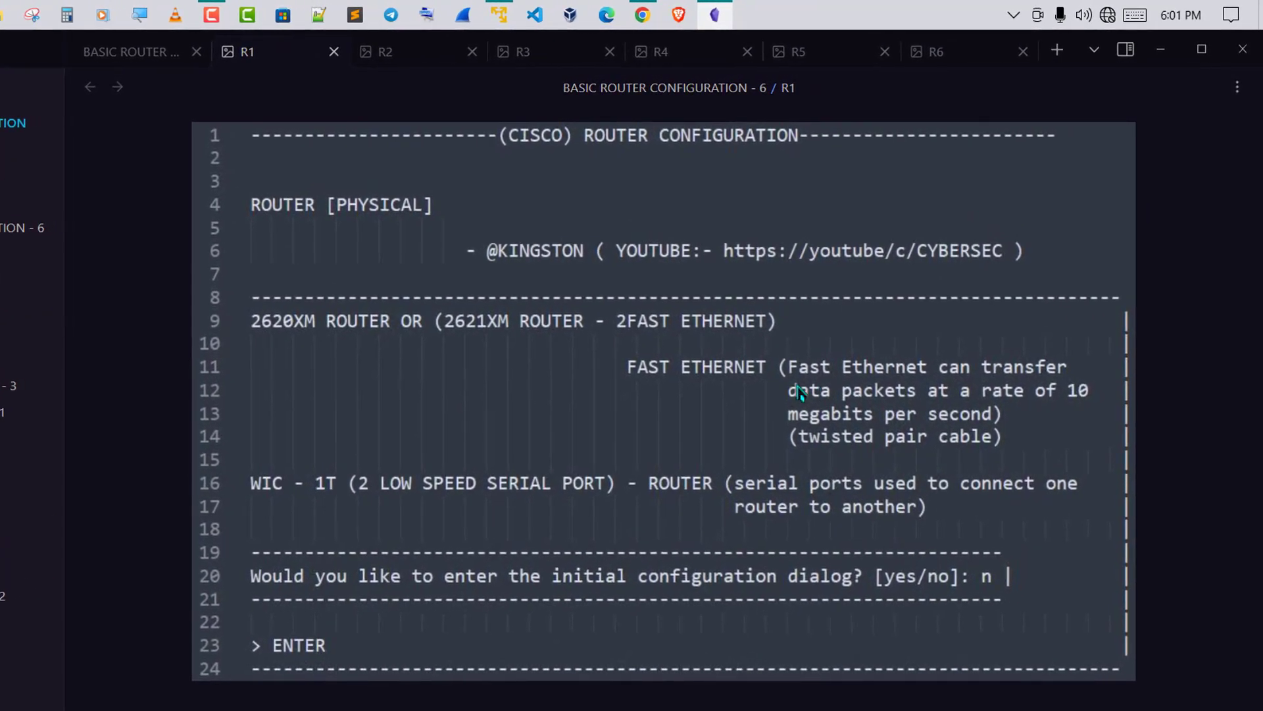
{"action": "left_click", "coordinate": [417, 50]}
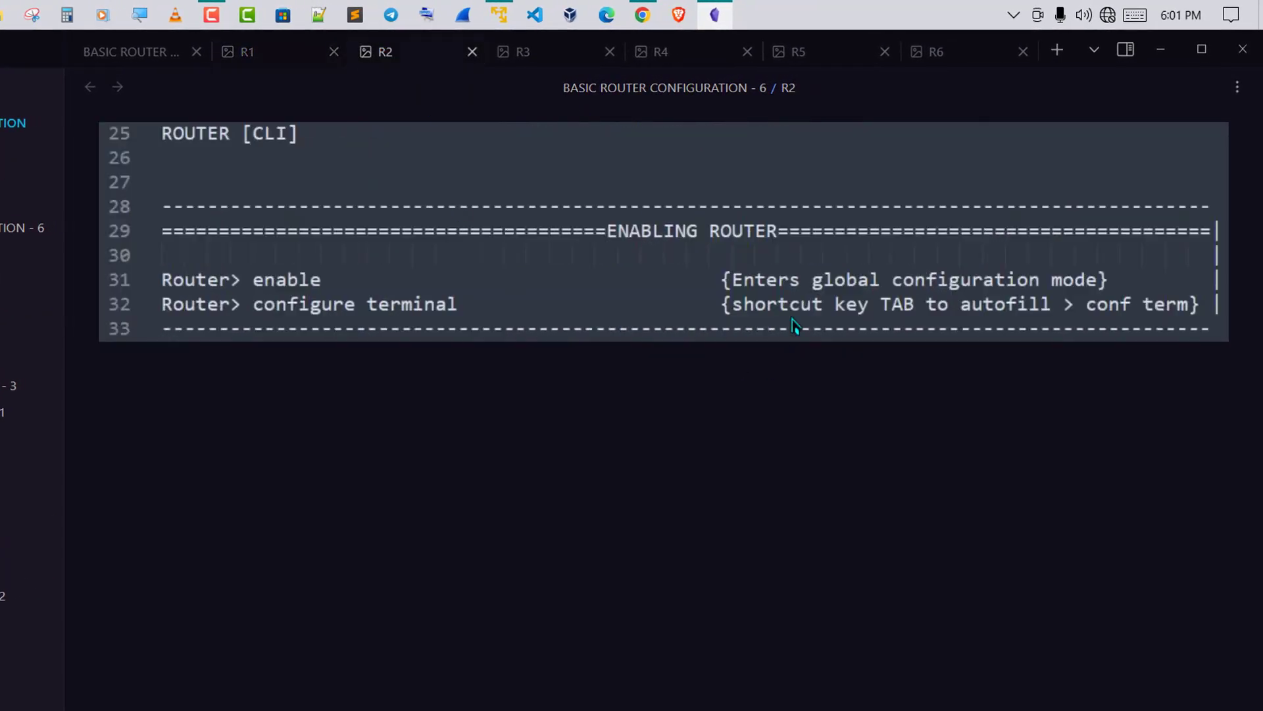
{"action": "left_click", "coordinate": [567, 53]}
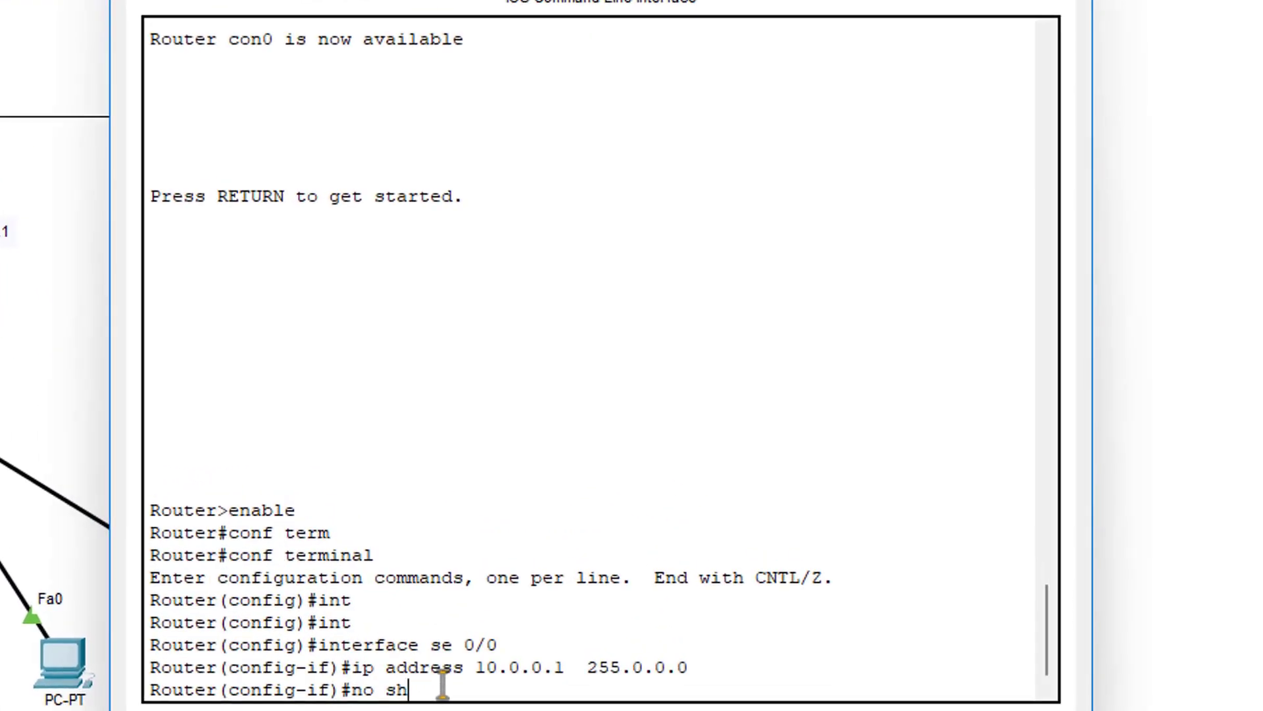
{"action": "key", "text": "Return"}
{"action": "key", "text": "Return"}
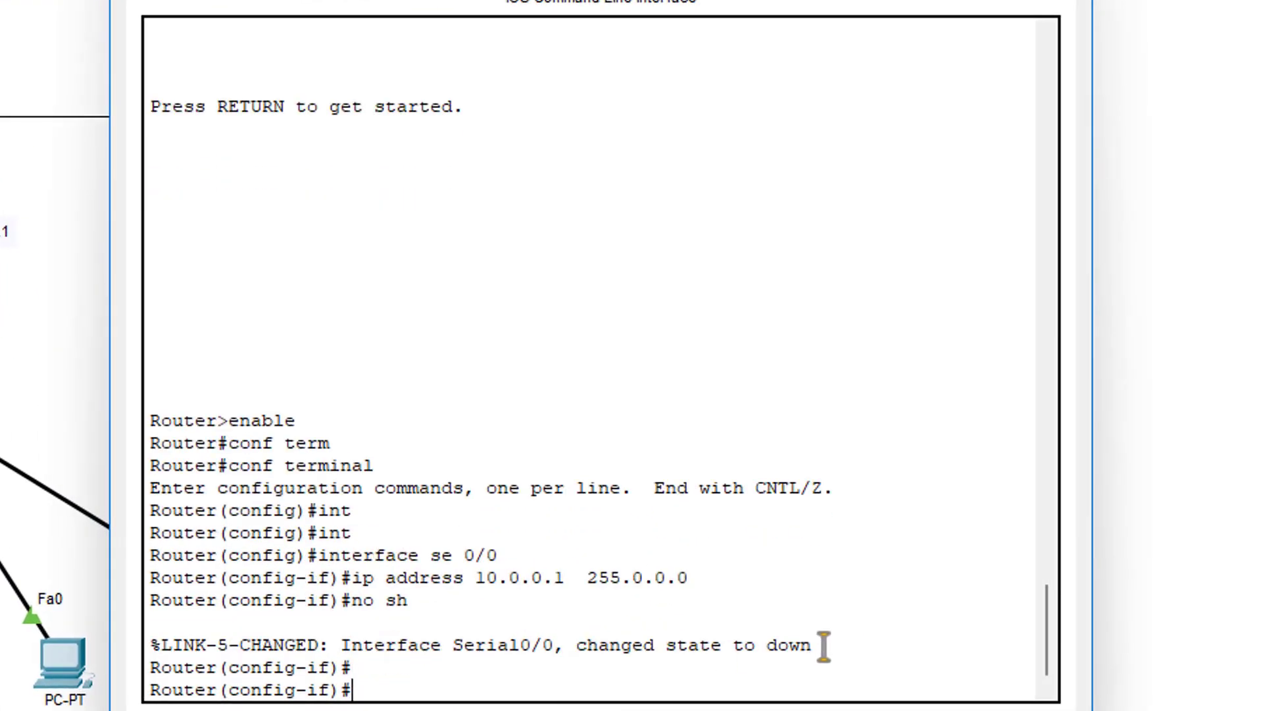
Examine the Serial0/0 link-state message produced by no sh, Router3 on the canvas, and the current config-if prompt.
{"action": "left_click_drag", "start_coordinate": [829, 647], "coordinate": [666, 648]}
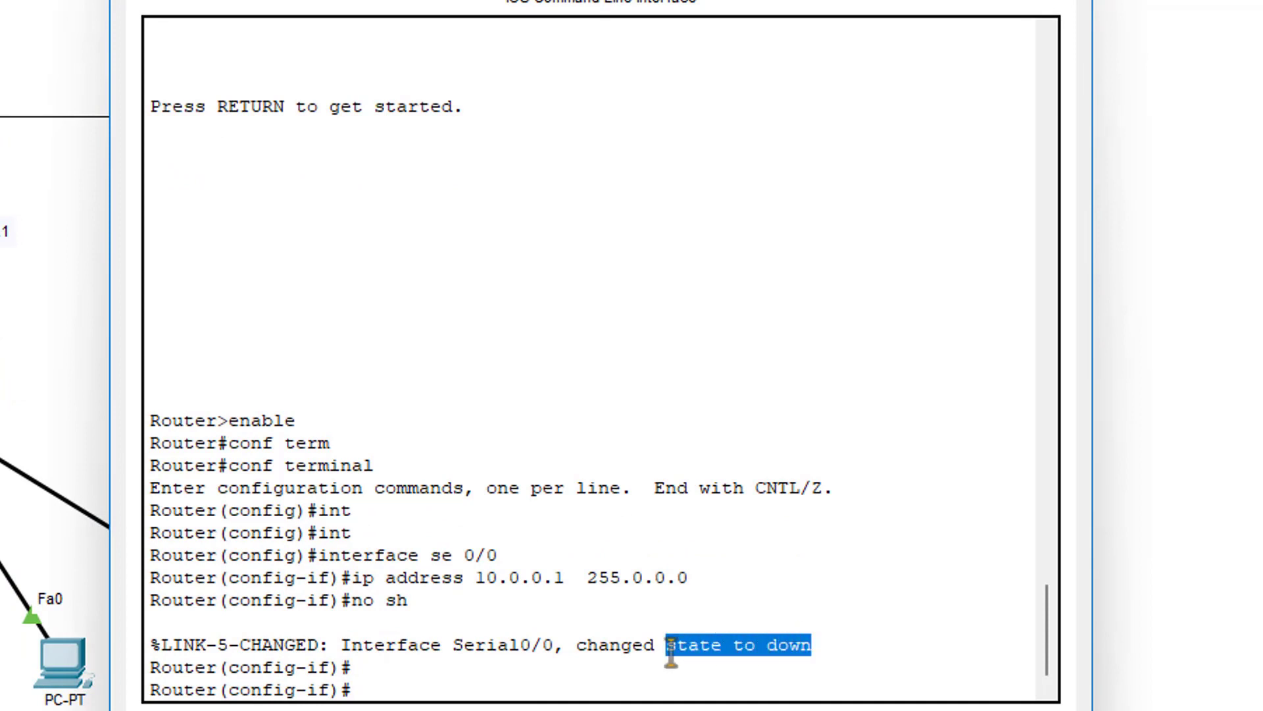
{"action": "left_click", "coordinate": [487, 642]}
{"action": "left_click_drag", "start_coordinate": [421, 602], "coordinate": [342, 583]}
{"action": "left_click", "coordinate": [531, 642]}
{"action": "left_click_drag", "start_coordinate": [544, 646], "coordinate": [816, 646]}
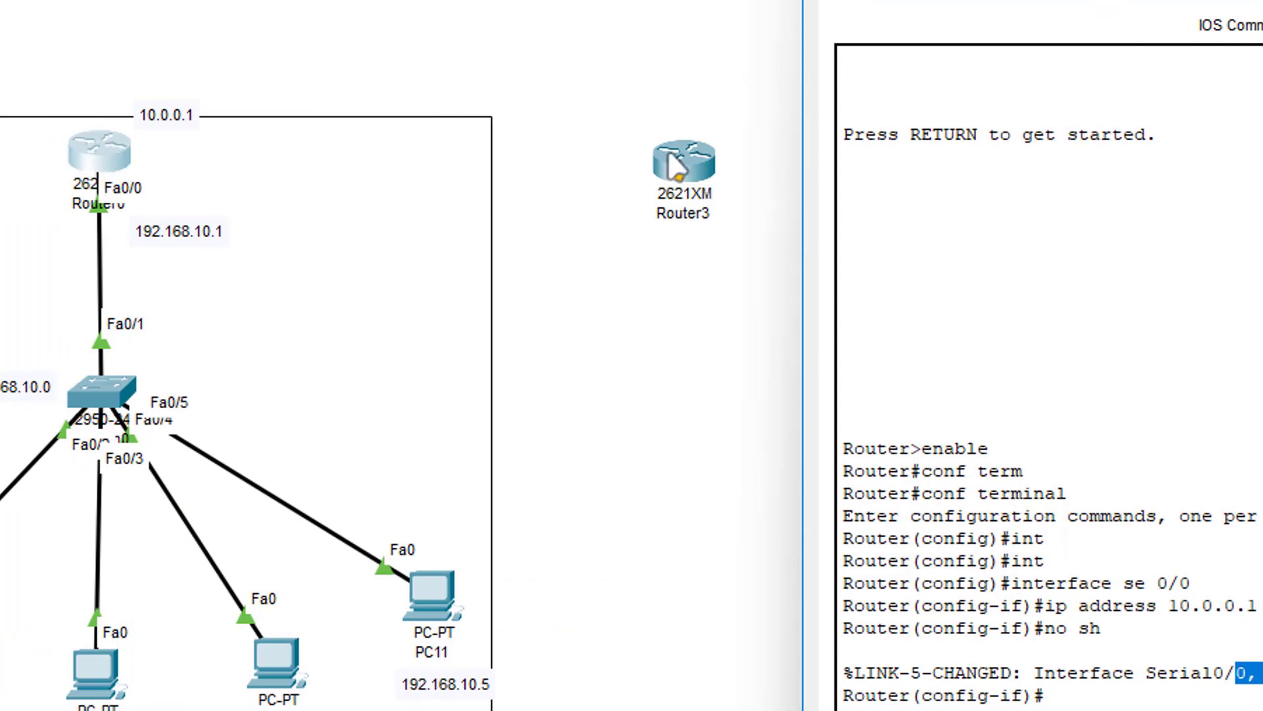
{"action": "left_click_drag", "start_coordinate": [747, 256], "coordinate": [597, 54]}
{"action": "left_click", "coordinate": [787, 296]}
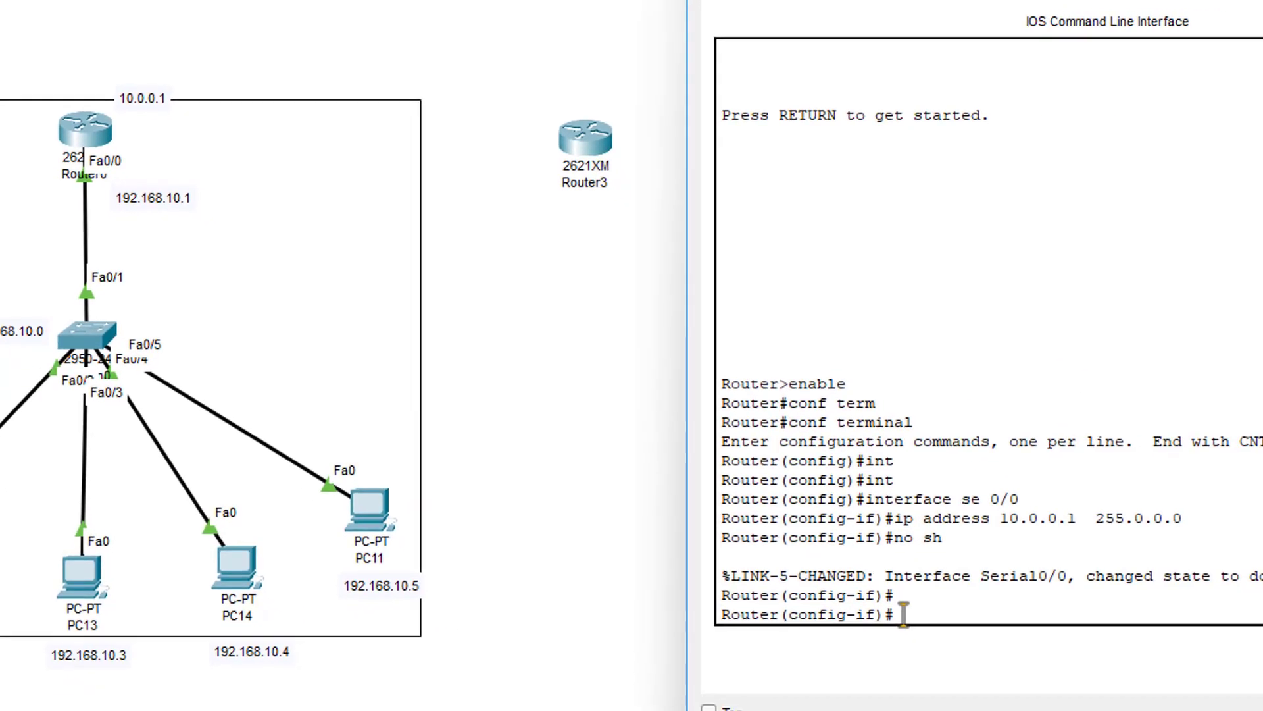
{"action": "left_click_drag", "start_coordinate": [903, 615], "coordinate": [706, 349]}
{"action": "left_click", "coordinate": [909, 608]}
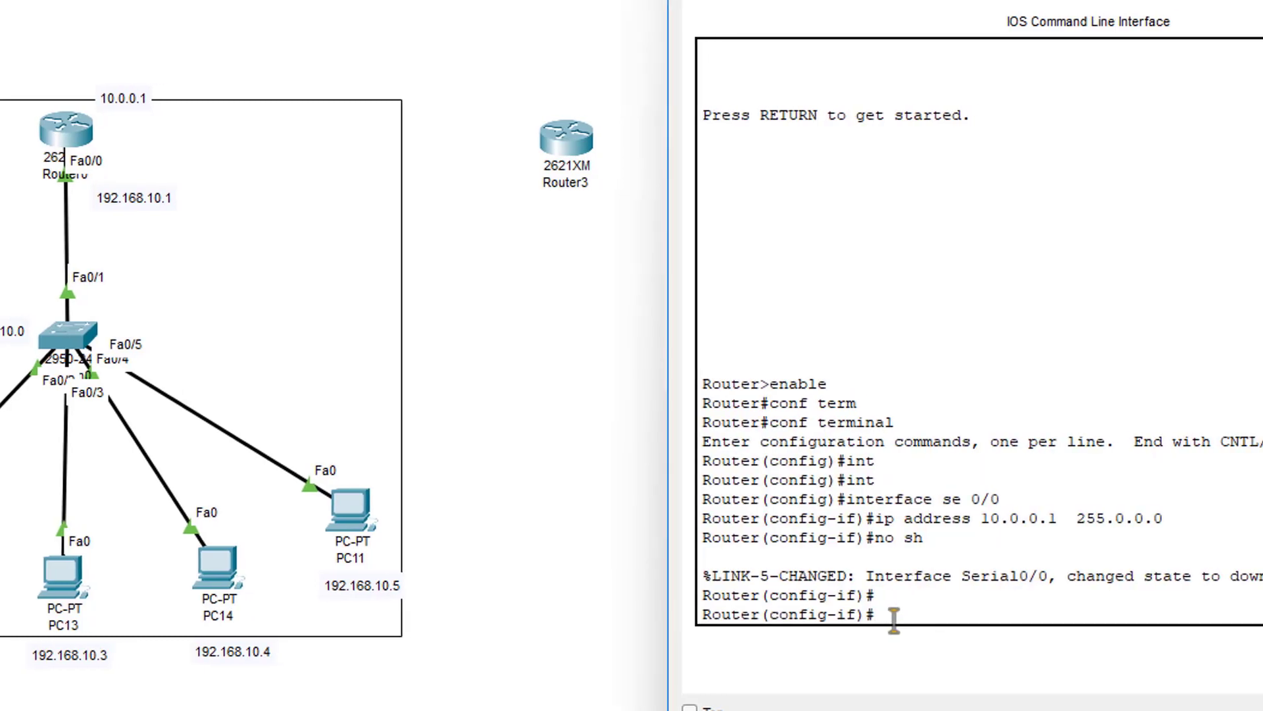
{"action": "left_click_drag", "start_coordinate": [877, 612], "coordinate": [789, 613]}
{"action": "left_click_drag", "start_coordinate": [445, 612], "coordinate": [420, 613]}
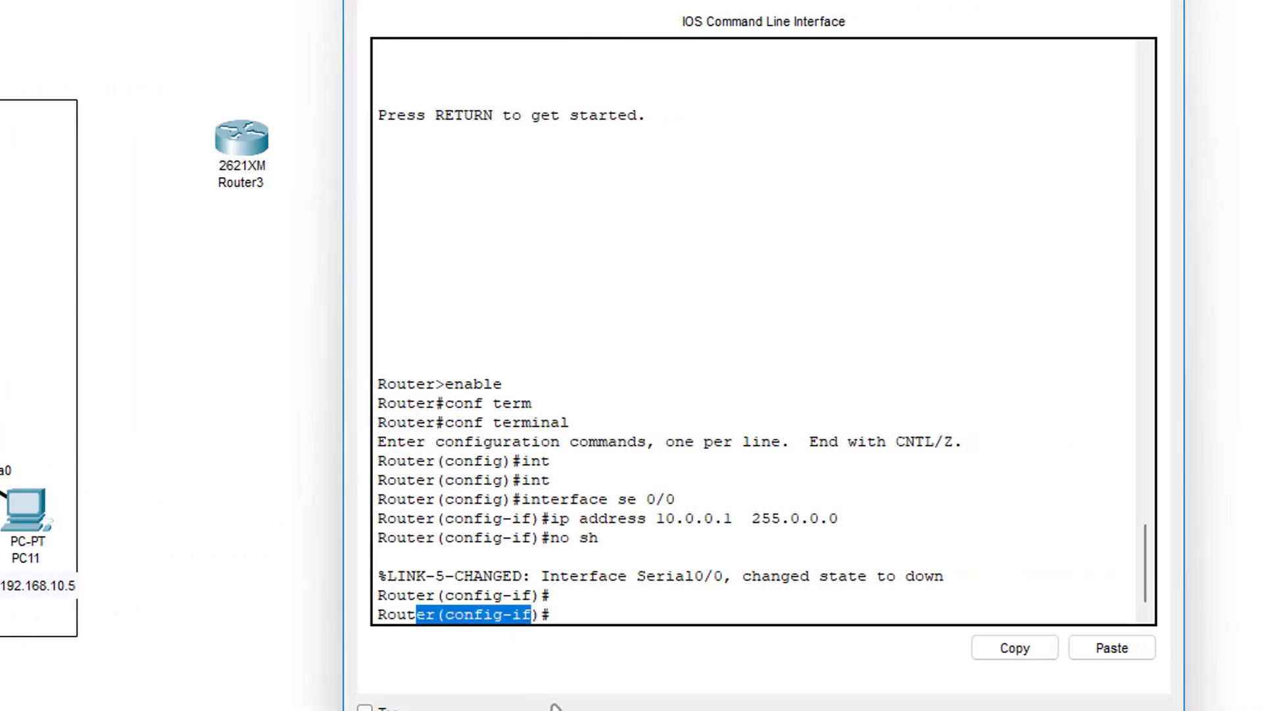
Exit the interface configuration and global configuration modes to return to the privileged Router# prompt.
{"action": "left_click", "coordinate": [569, 617]}
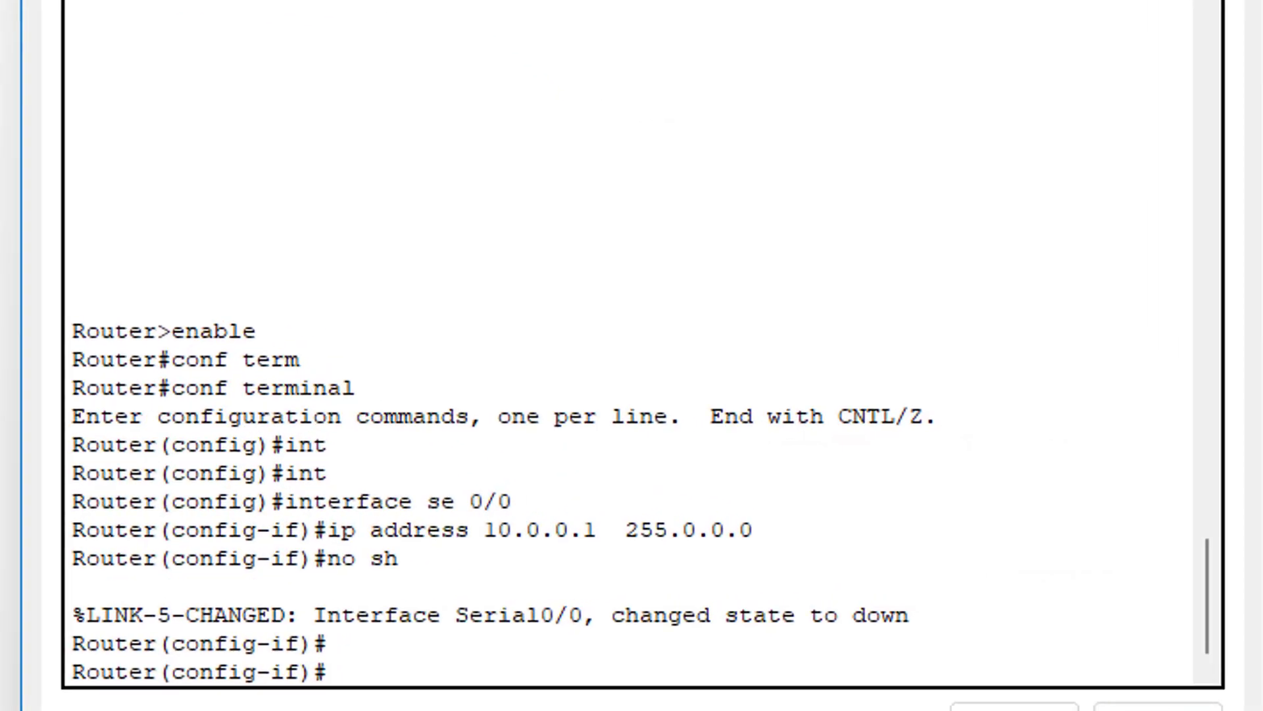
{"action": "type", "text": "exit"}
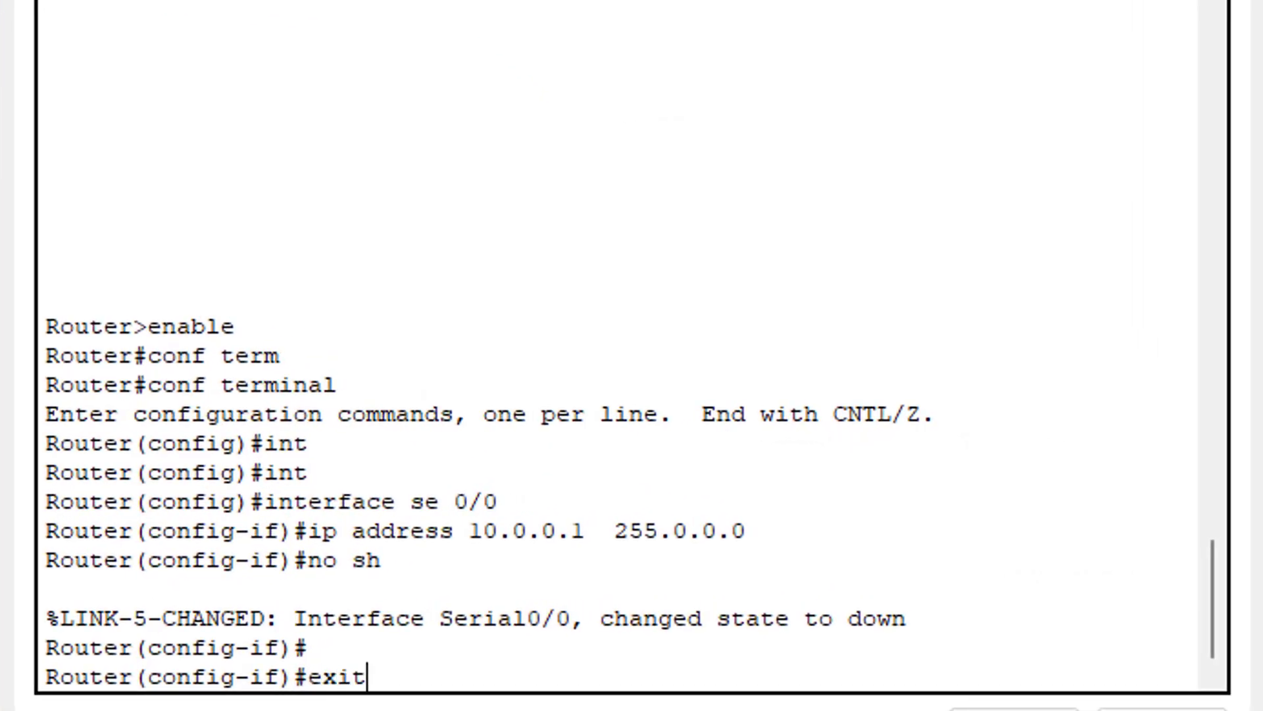
{"action": "key", "text": "Return"}
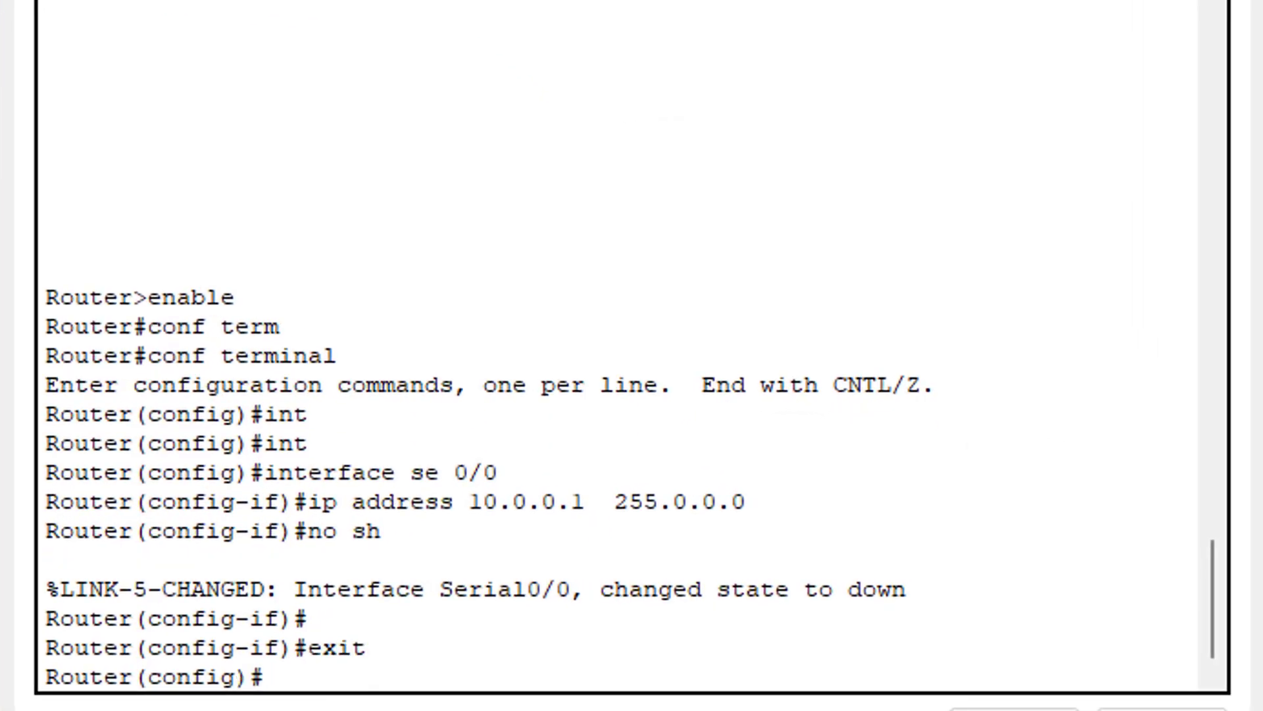
{"action": "type", "text": "exit"}
{"action": "key", "text": "Return"}
{"action": "key", "text": "Return"}
{"action": "left_click_drag", "start_coordinate": [184, 676], "coordinate": [24, 681]}
{"action": "left_click", "coordinate": [169, 677]}
{"action": "left_click_drag", "start_coordinate": [169, 678], "coordinate": [41, 688]}
{"action": "left_click", "coordinate": [177, 676]}
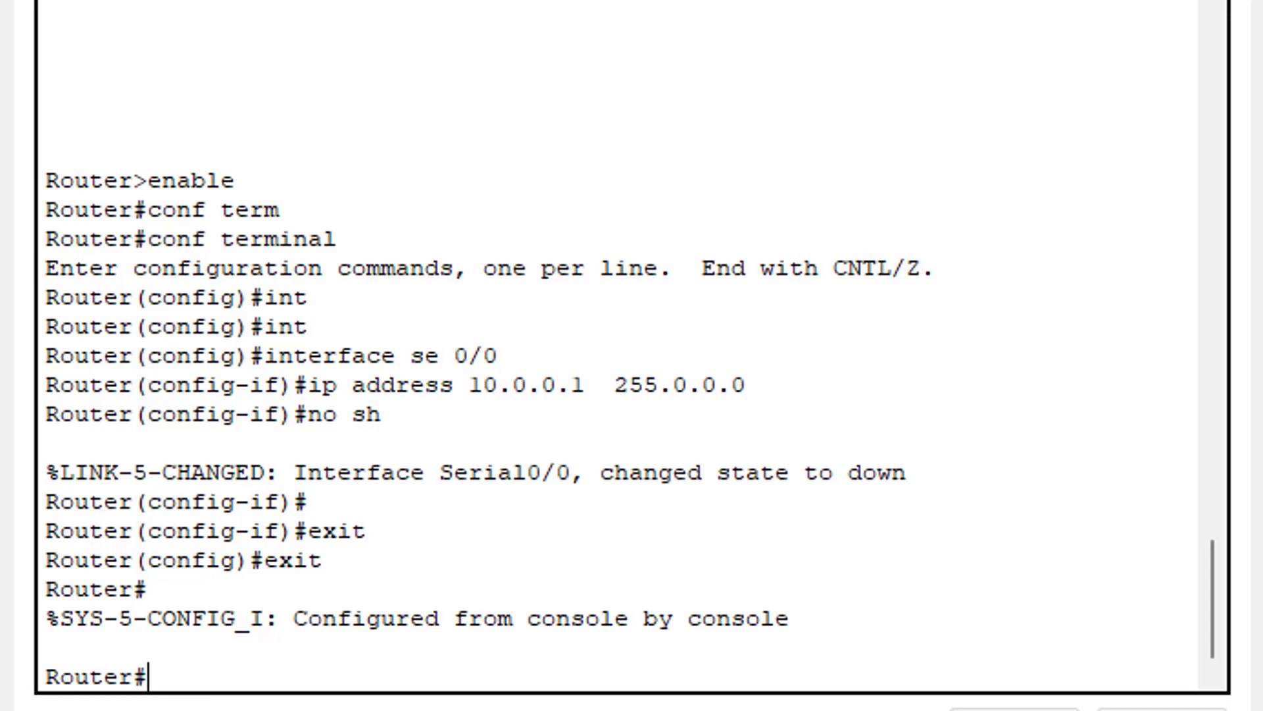
Run sh ip int br to list the router's interfaces with their addresses and status.
{"action": "type", "text": "sh ip int b"}
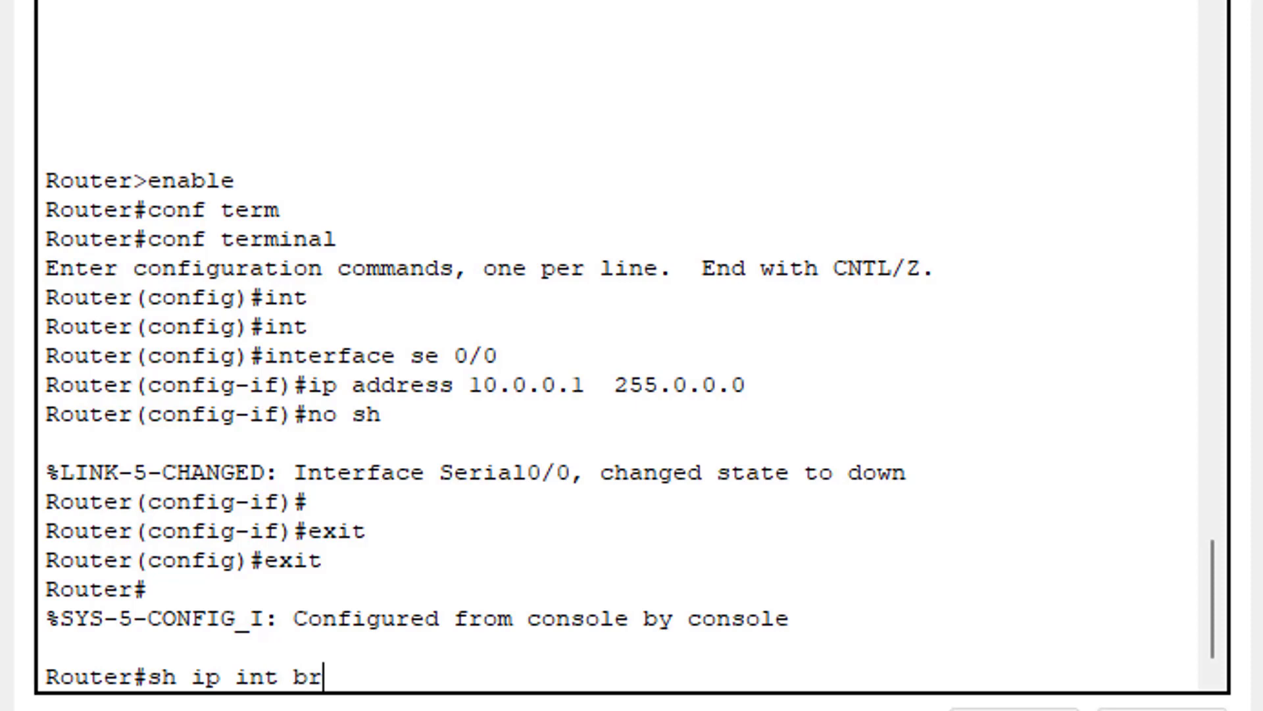
{"action": "type", "text": "r"}
{"action": "key", "text": "Return"}
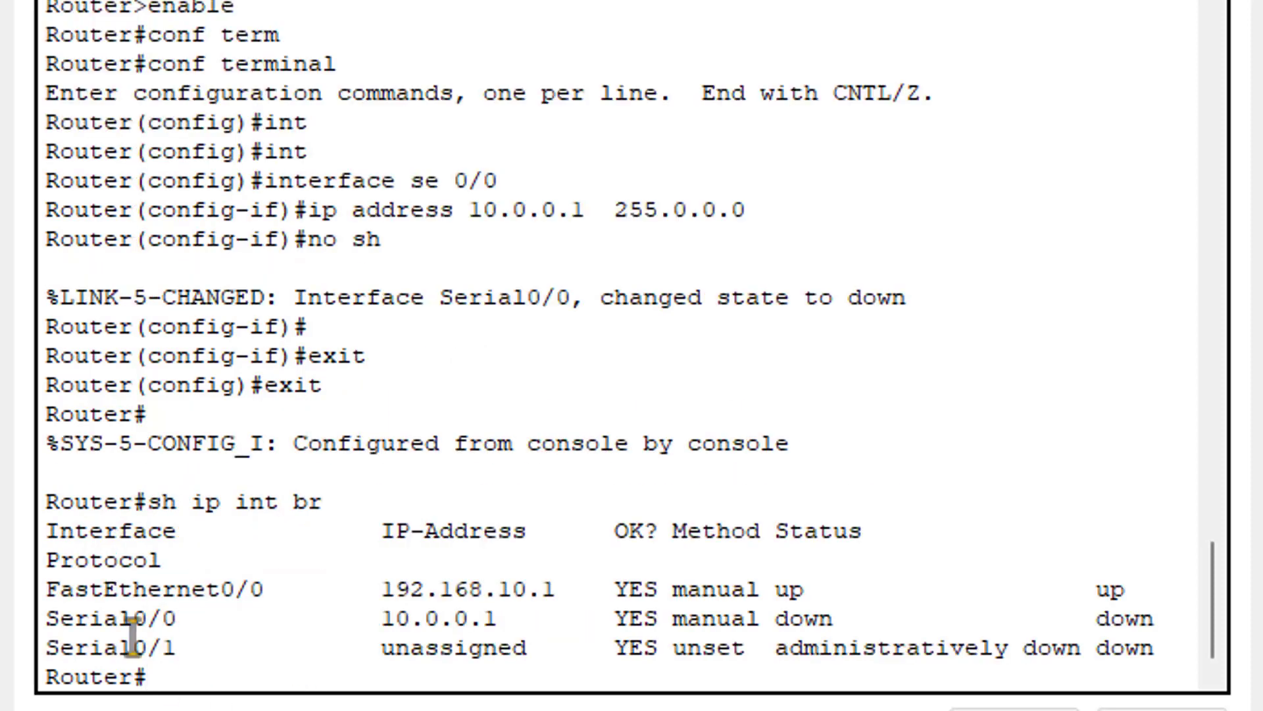
Examine the IP address, status and protocol entries for FastEthernet0/0, Serial0/0 and Serial0/1 in the brief interface listing.
{"action": "left_click_drag", "start_coordinate": [118, 618], "coordinate": [804, 623]}
{"action": "left_click_drag", "start_coordinate": [177, 589], "coordinate": [631, 590]}
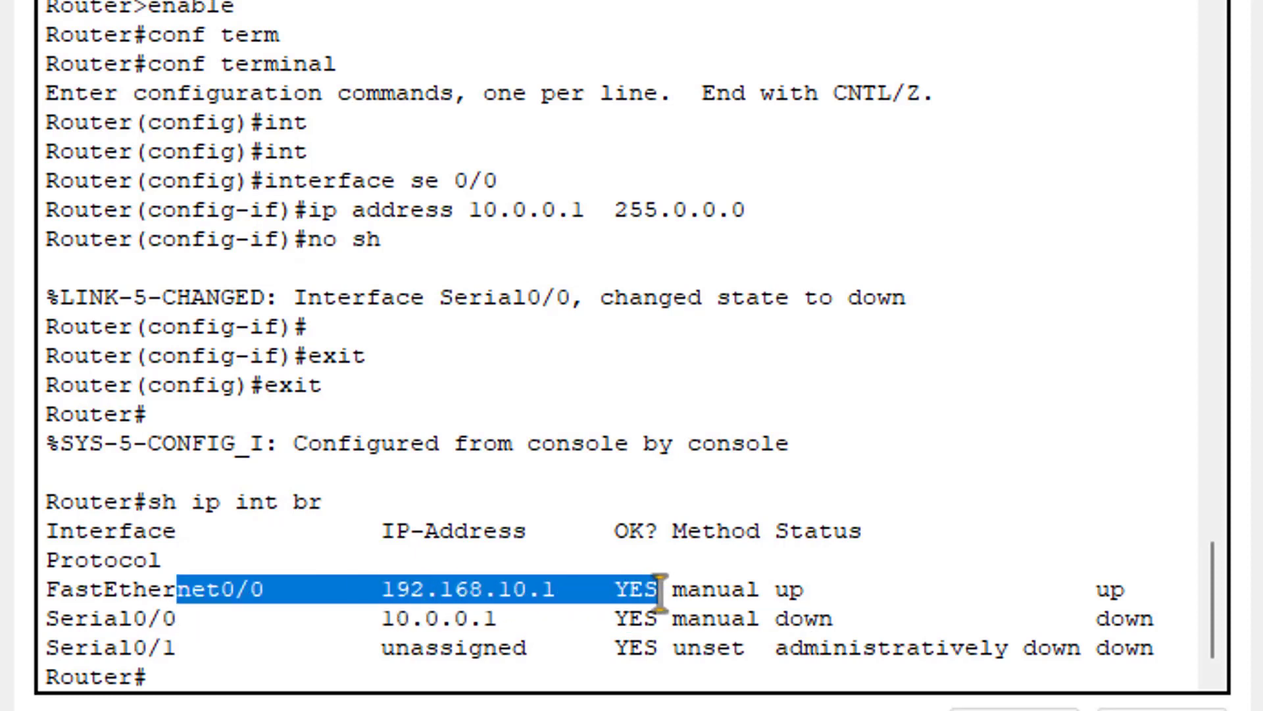
{"action": "left_click", "coordinate": [135, 646]}
{"action": "left_click_drag", "start_coordinate": [173, 647], "coordinate": [660, 647]}
{"action": "left_click", "coordinate": [539, 644]}
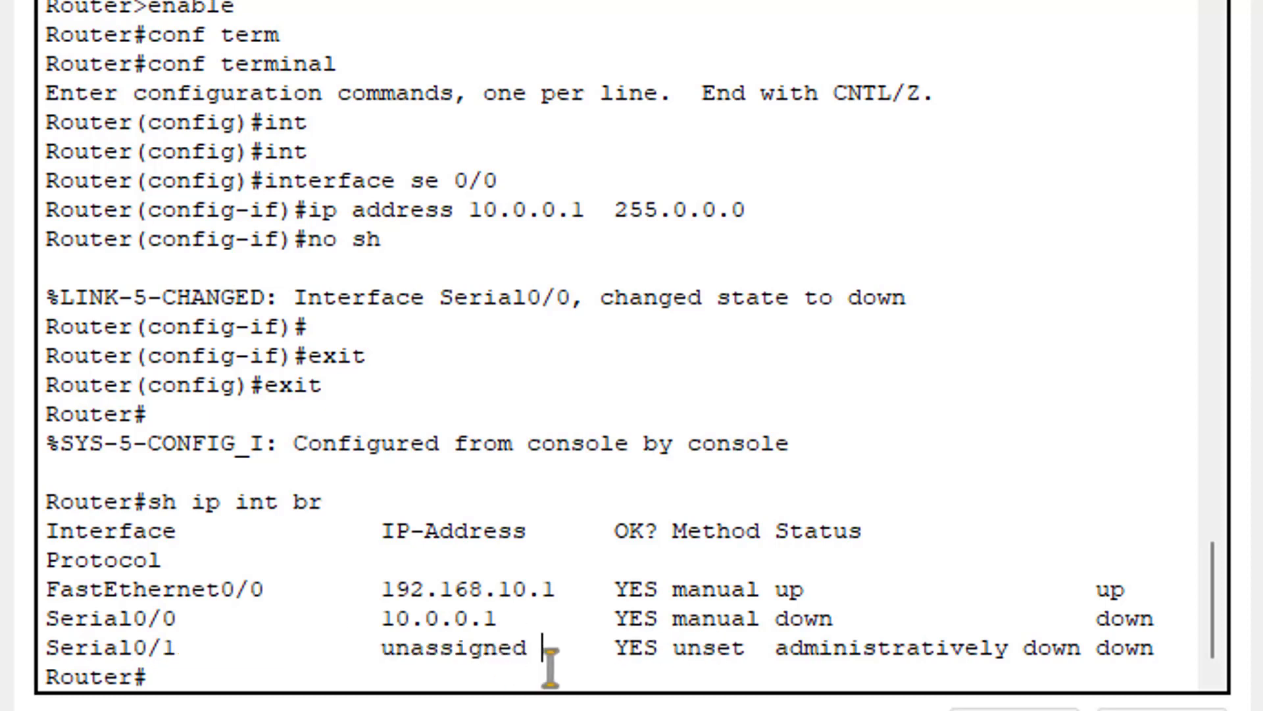
{"action": "left_click_drag", "start_coordinate": [92, 647], "coordinate": [649, 654]}
{"action": "left_click", "coordinate": [617, 650]}
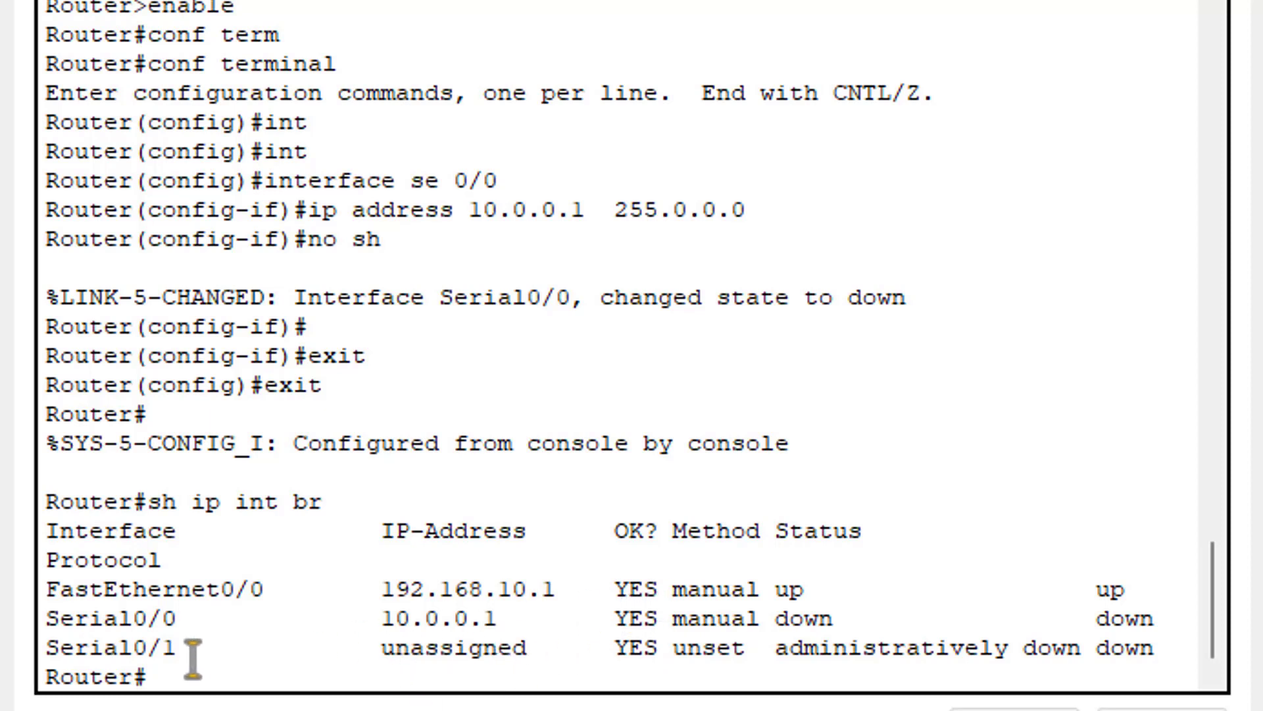
{"action": "left_click_drag", "start_coordinate": [120, 651], "coordinate": [677, 658]}
{"action": "left_click_drag", "start_coordinate": [118, 651], "coordinate": [687, 622]}
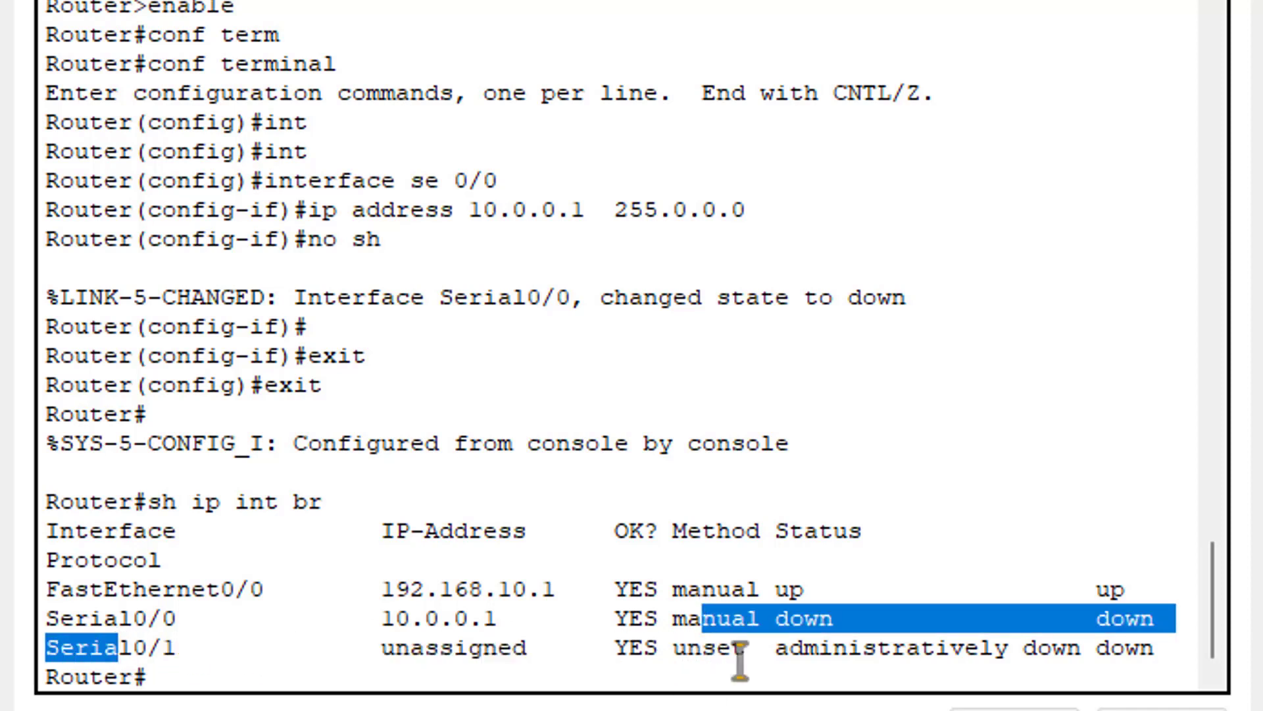
{"action": "left_click", "coordinate": [701, 648]}
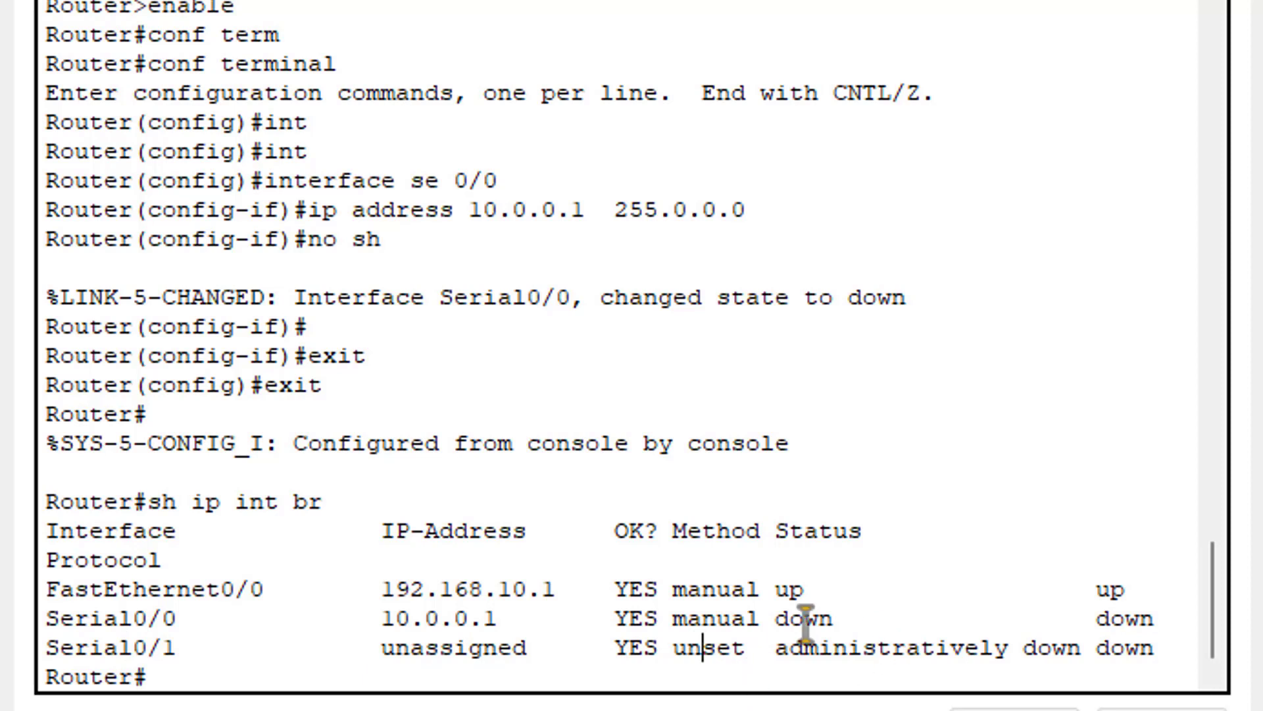
{"action": "left_click_drag", "start_coordinate": [775, 618], "coordinate": [833, 618]}
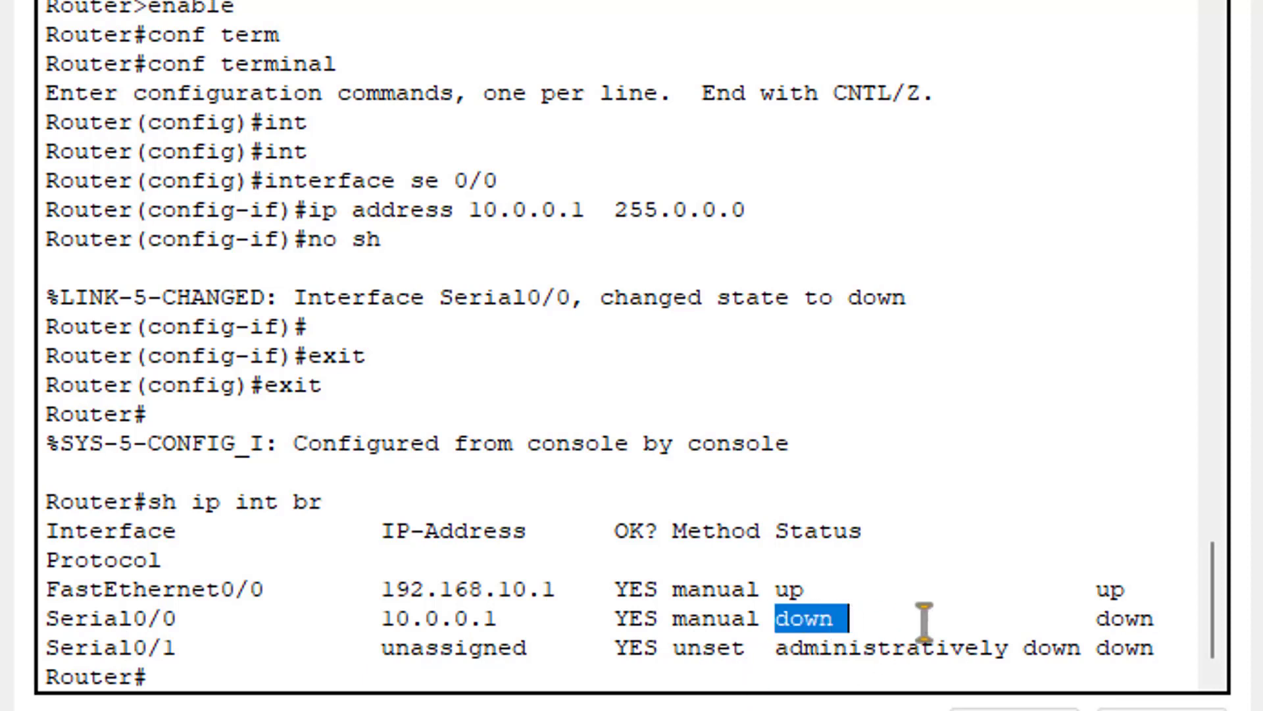
{"action": "left_click_drag", "start_coordinate": [1095, 617], "coordinate": [1171, 621]}
{"action": "left_click", "coordinate": [1095, 619]}
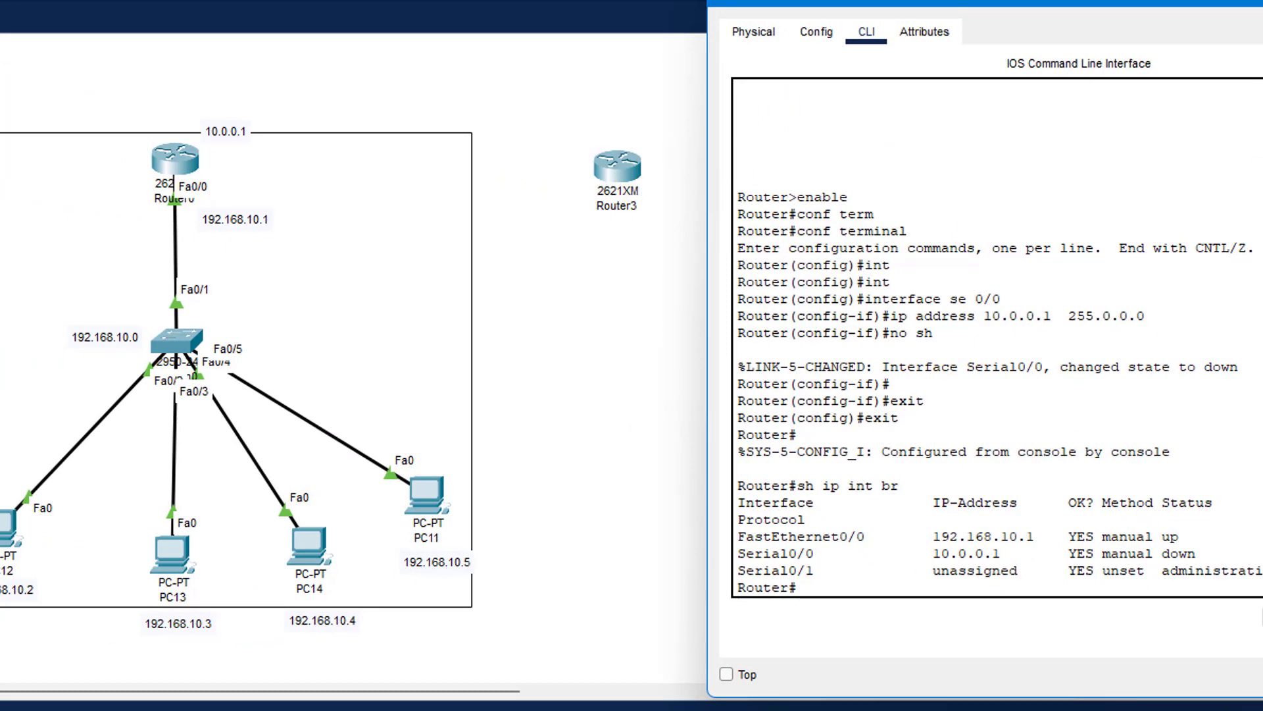
Close the router's configuration window and delete Router3 from the workspace.
{"action": "key", "text": "alt+F4"}
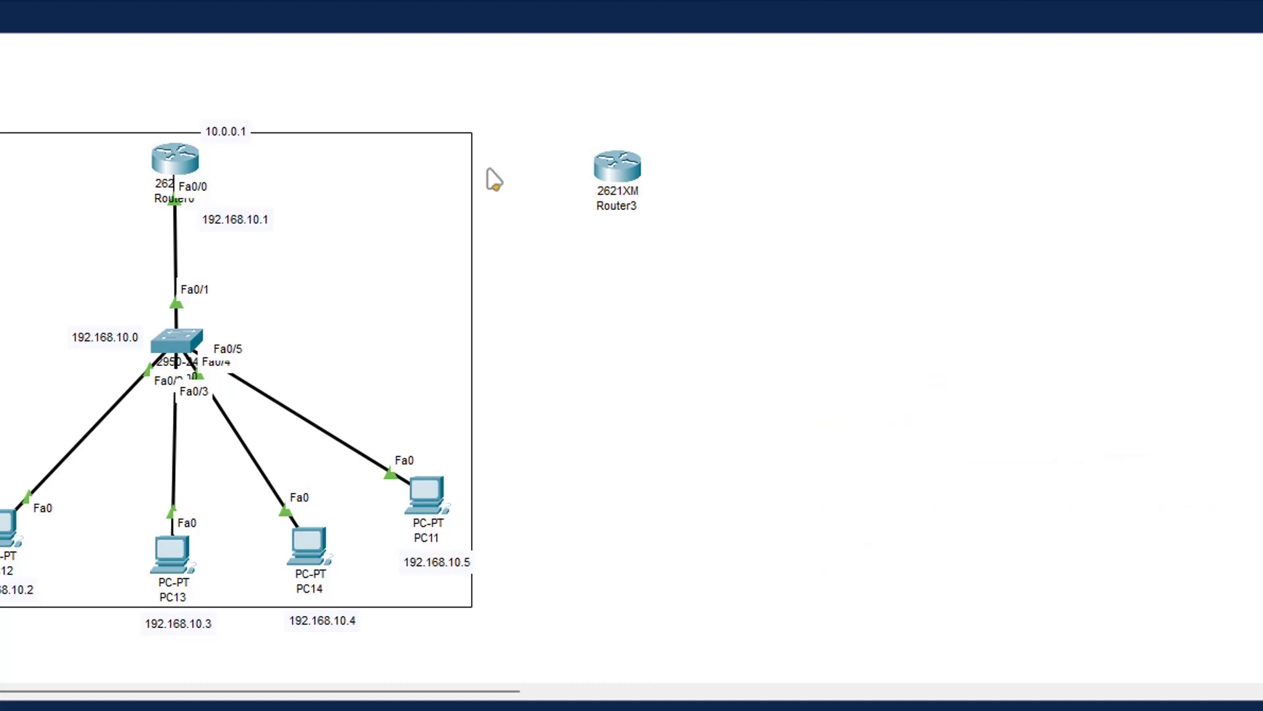
{"action": "mouse_move", "coordinate": [606, 169]}
{"action": "left_mouse_down"}
{"action": "mouse_move", "coordinate": [655, 194]}
{"action": "mouse_move", "coordinate": [602, 170]}
{"action": "left_mouse_up"}
{"action": "key", "text": "Delete"}
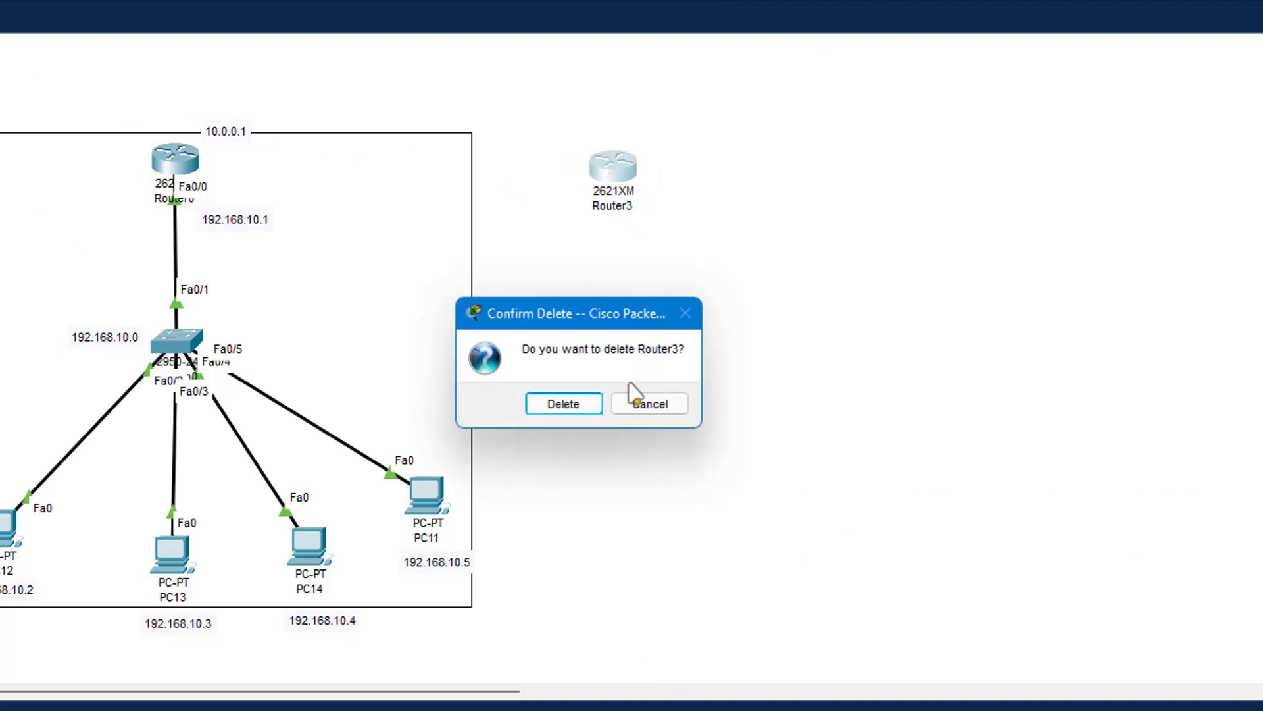
{"action": "left_click", "coordinate": [579, 409]}
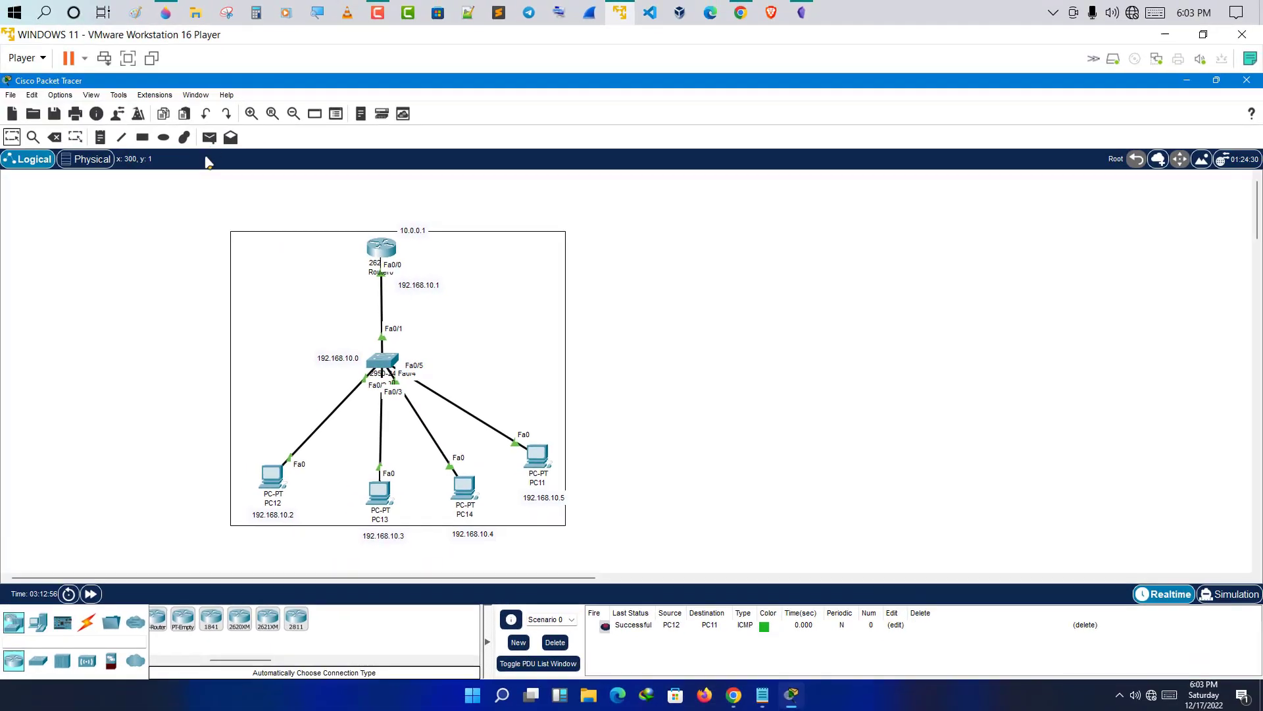
Test connectivity by sending a simple PDU from PC12 to Router0.
{"action": "left_click", "coordinate": [211, 141]}
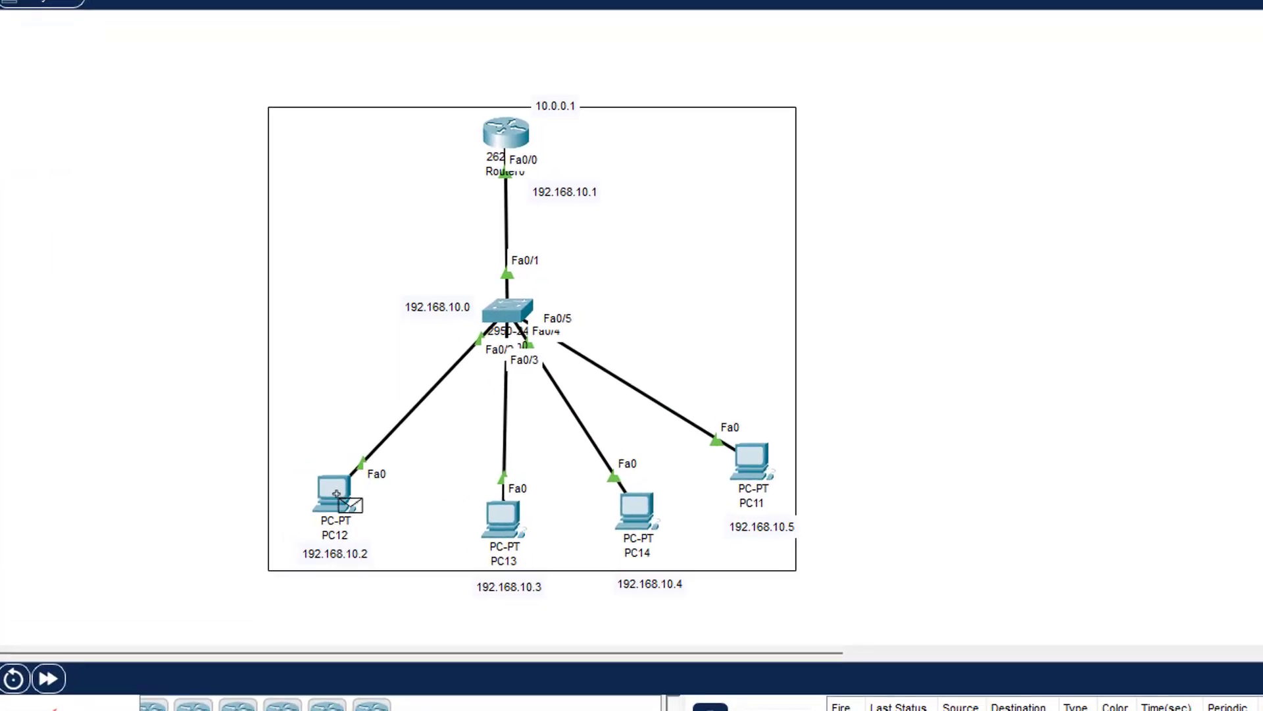
{"action": "left_click", "coordinate": [346, 502]}
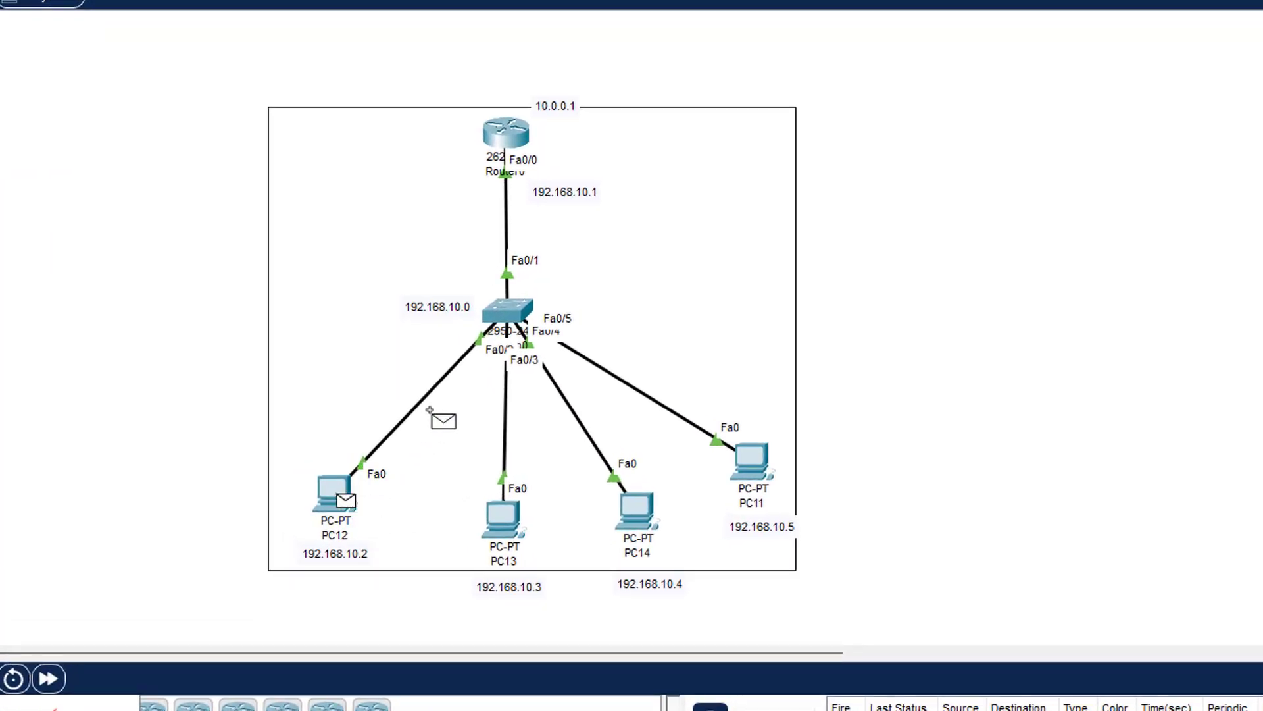
{"action": "left_click", "coordinate": [513, 132]}
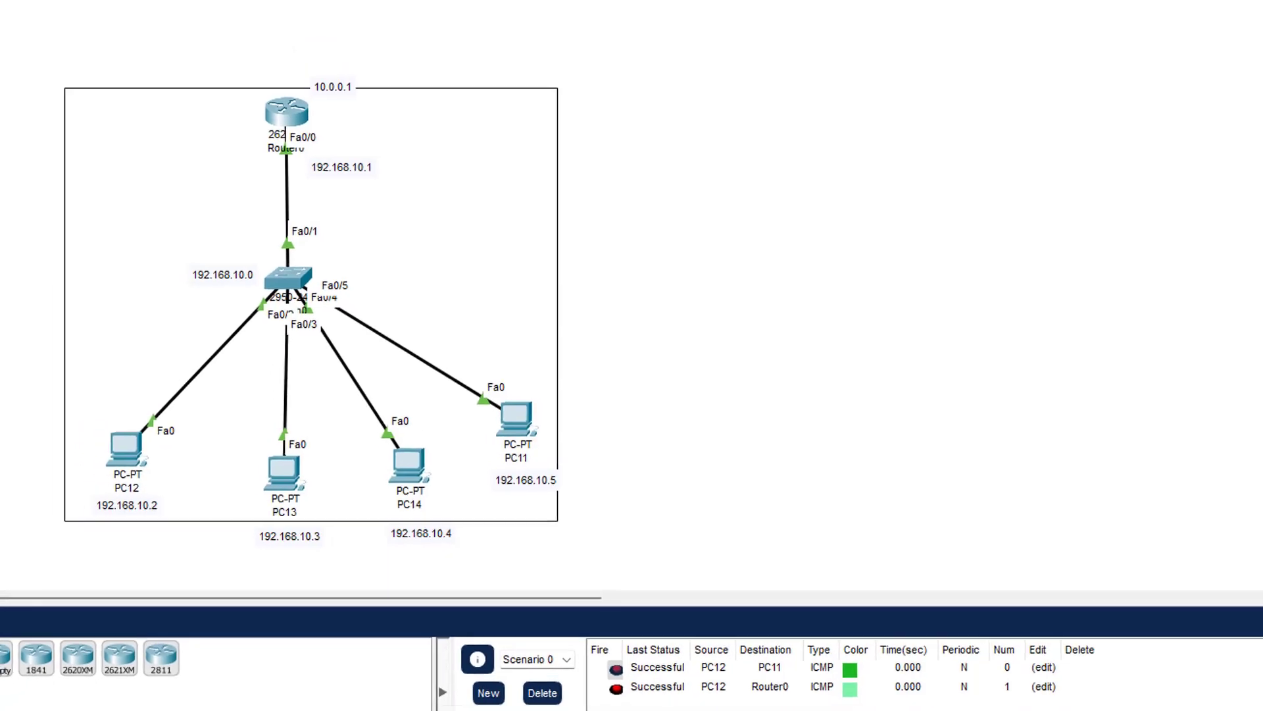
Play the PDUs from PC12 to PC11 and Router0 in Simulation mode and follow them through Switch0.
{"action": "left_click", "coordinate": [1229, 593]}
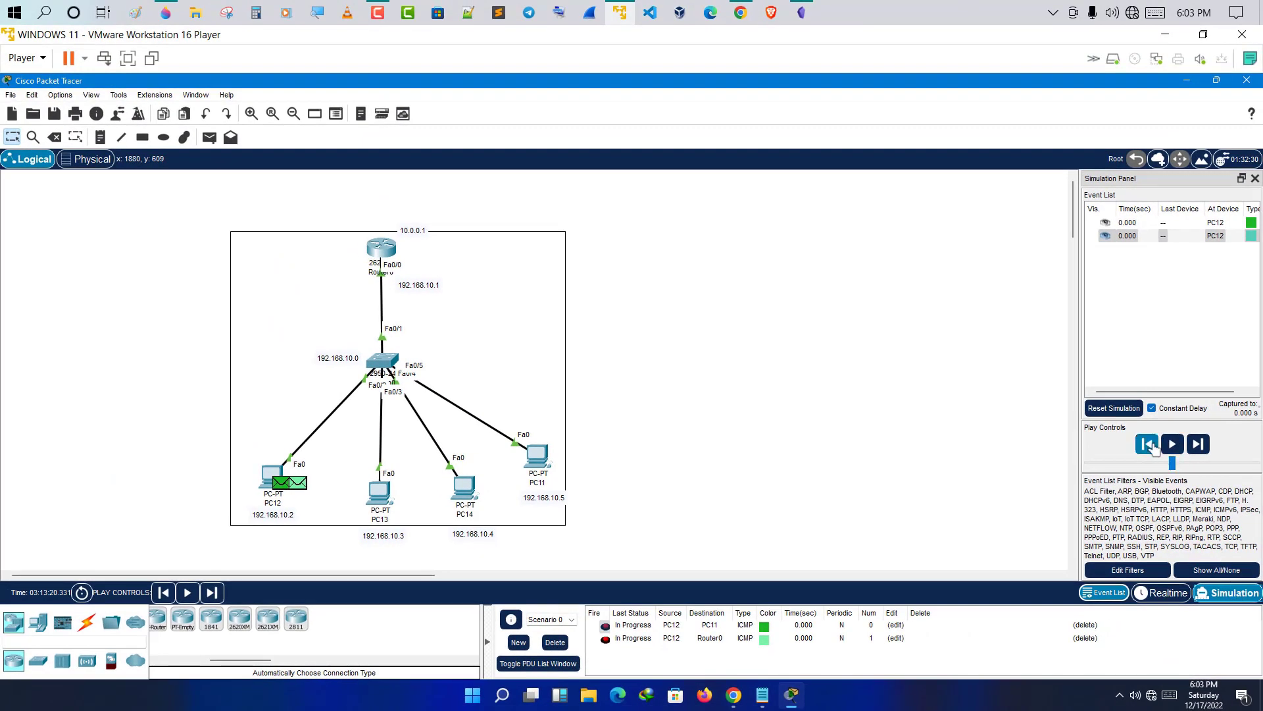
{"action": "left_click", "coordinate": [1172, 444]}
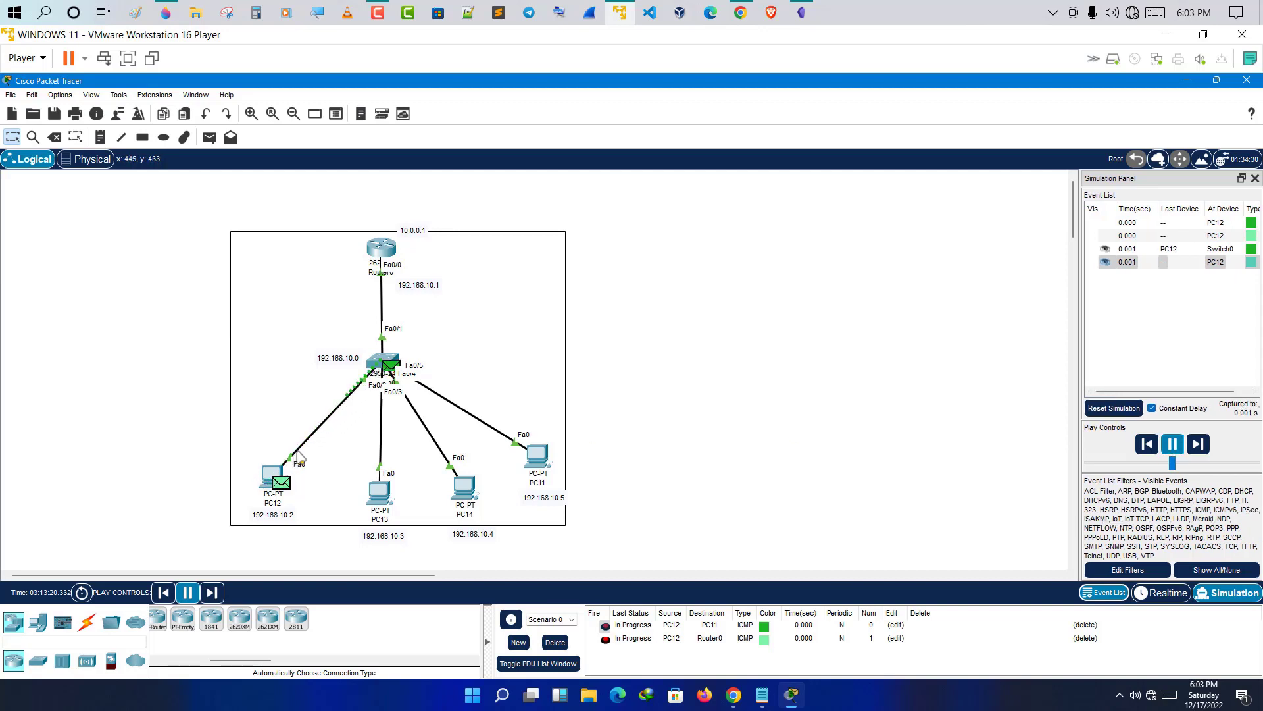
{"action": "mouse_move", "coordinate": [387, 372]}
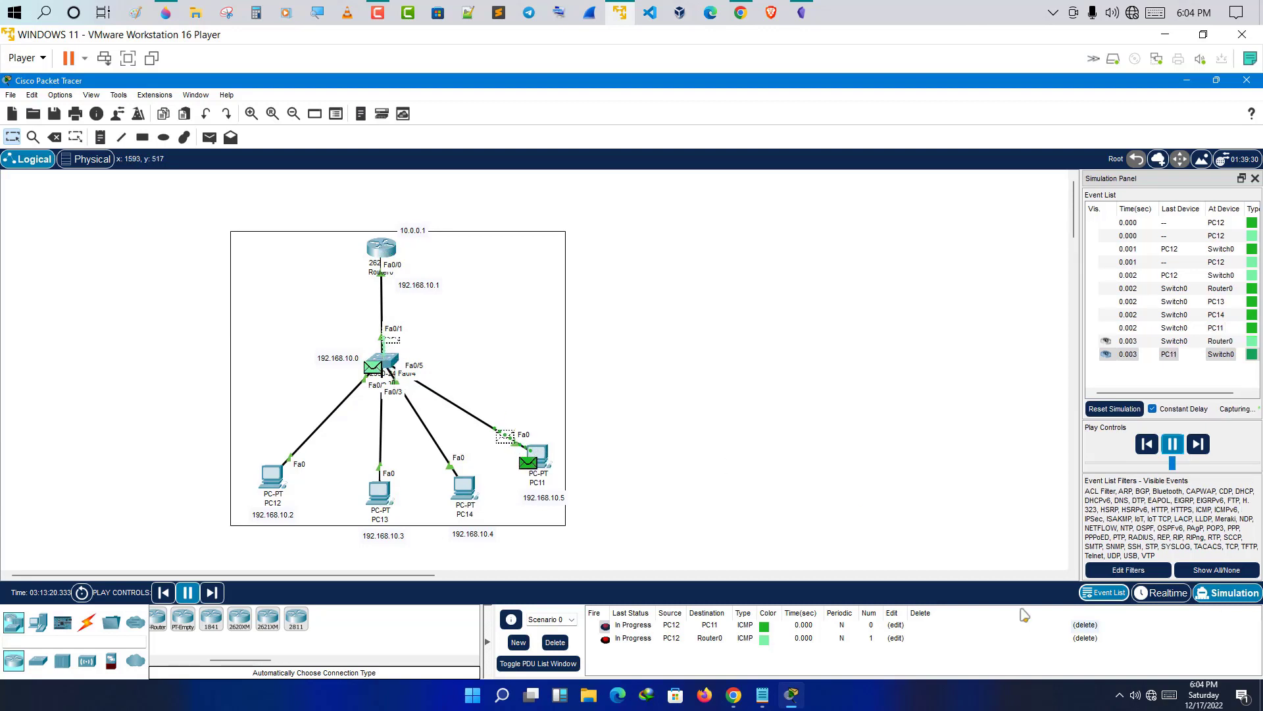
Delete the current scenario's PDUs and create a new simple PDU from PC12 to Router0.
{"action": "left_click", "coordinate": [553, 644]}
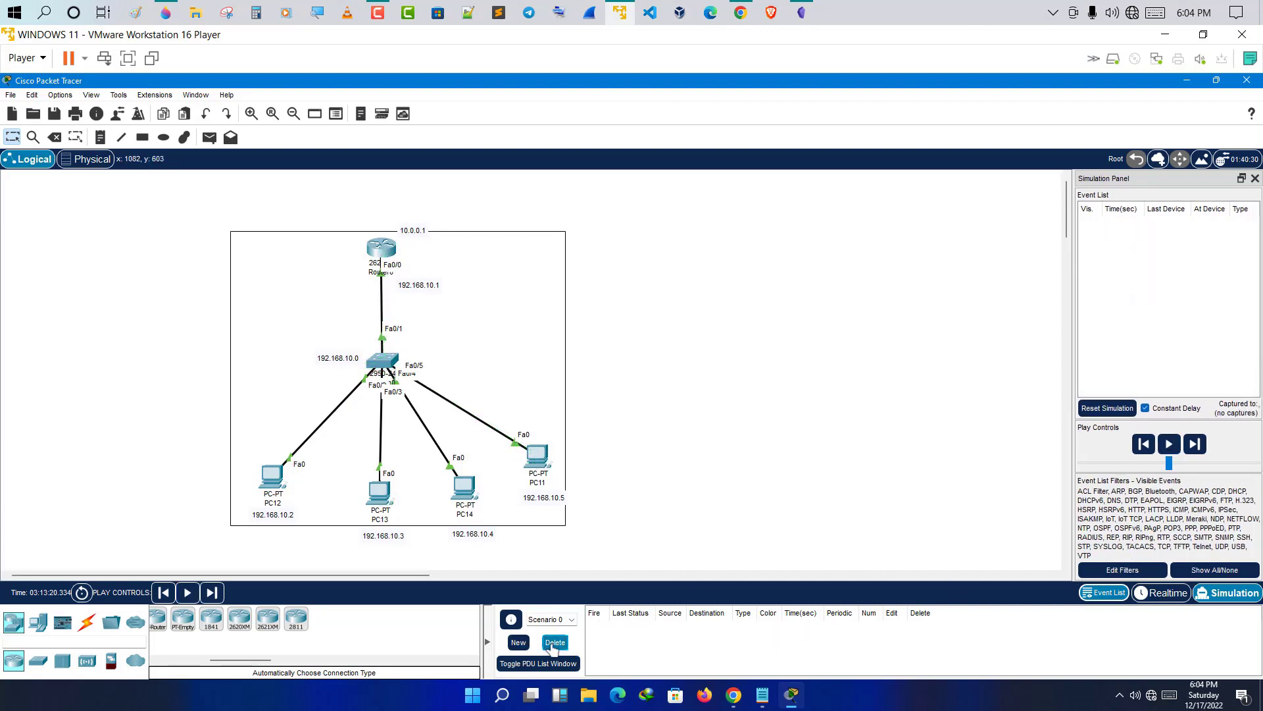
{"action": "left_click", "coordinate": [209, 138]}
{"action": "left_click", "coordinate": [272, 476]}
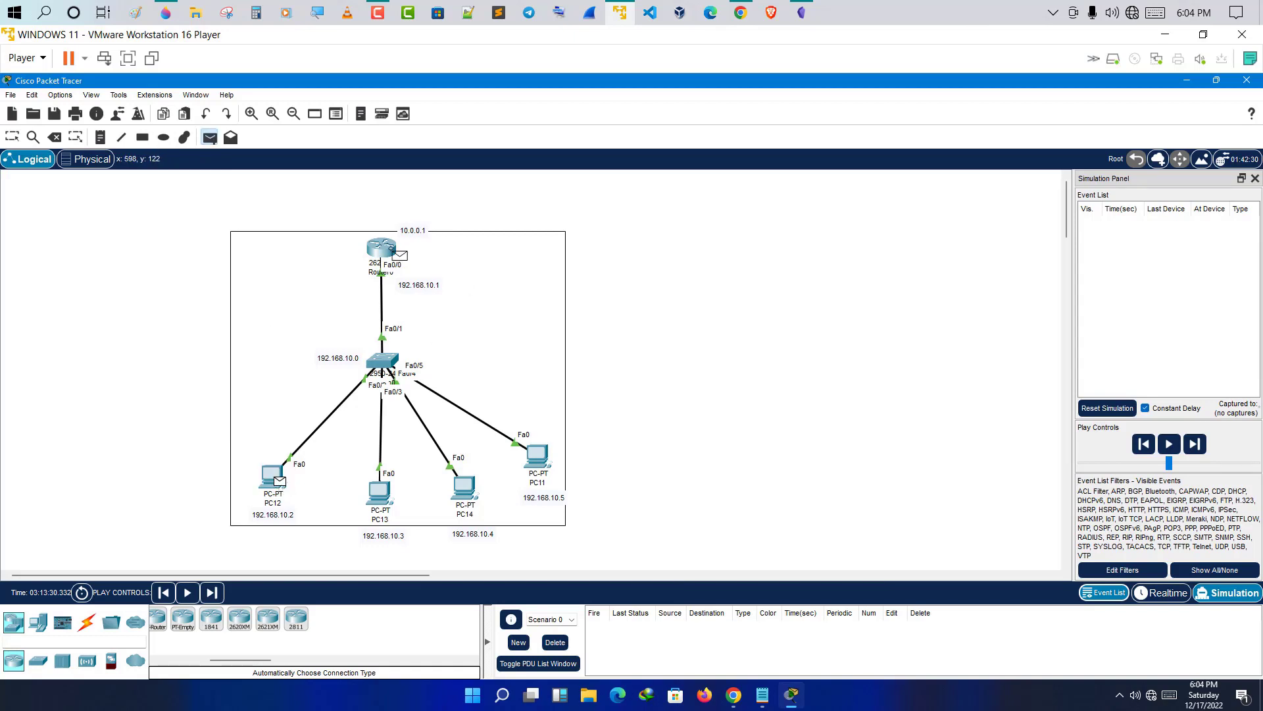
{"action": "left_click", "coordinate": [395, 251]}
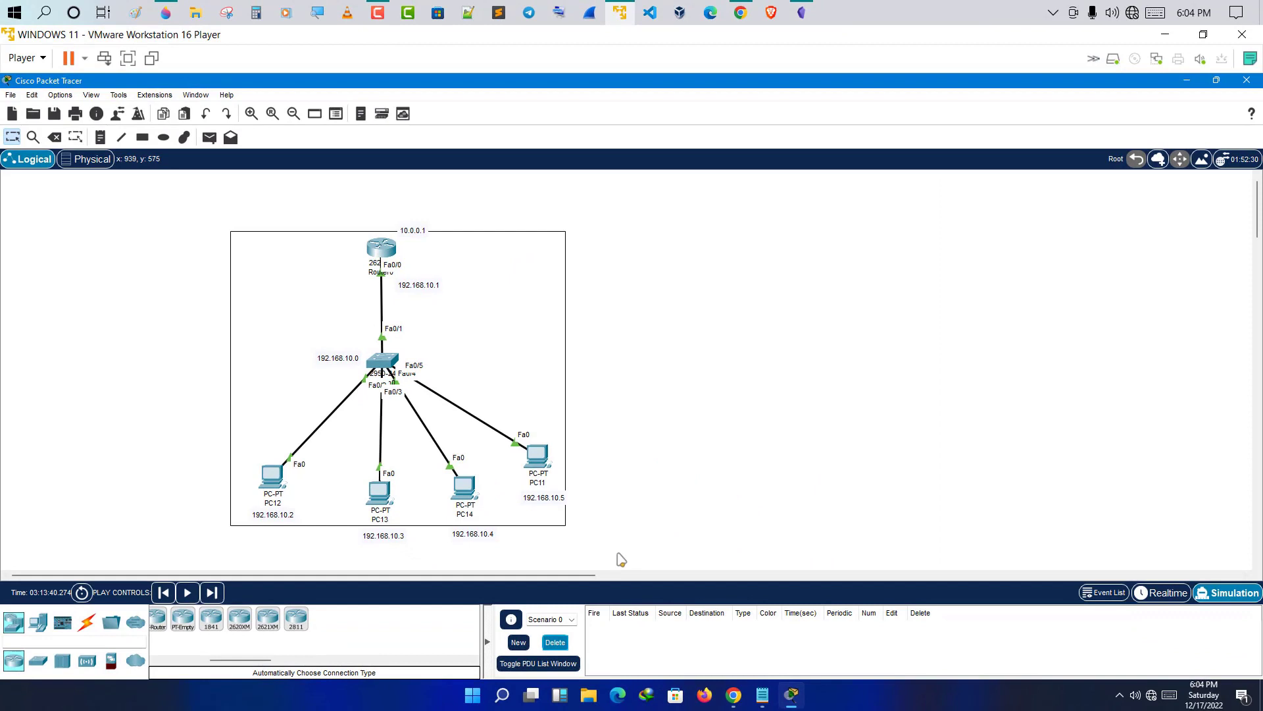
{"action": "mouse_move", "coordinate": [607, 551]}
{"action": "left_mouse_down"}
{"action": "mouse_move", "coordinate": [578, 408]}
{"action": "mouse_move", "coordinate": [198, 197]}
{"action": "mouse_move", "coordinate": [329, 296]}
{"action": "mouse_move", "coordinate": [567, 551]}
{"action": "mouse_move", "coordinate": [618, 556]}
{"action": "left_mouse_up"}
{"action": "left_click", "coordinate": [199, 201]}
{"action": "left_click", "coordinate": [712, 395]}
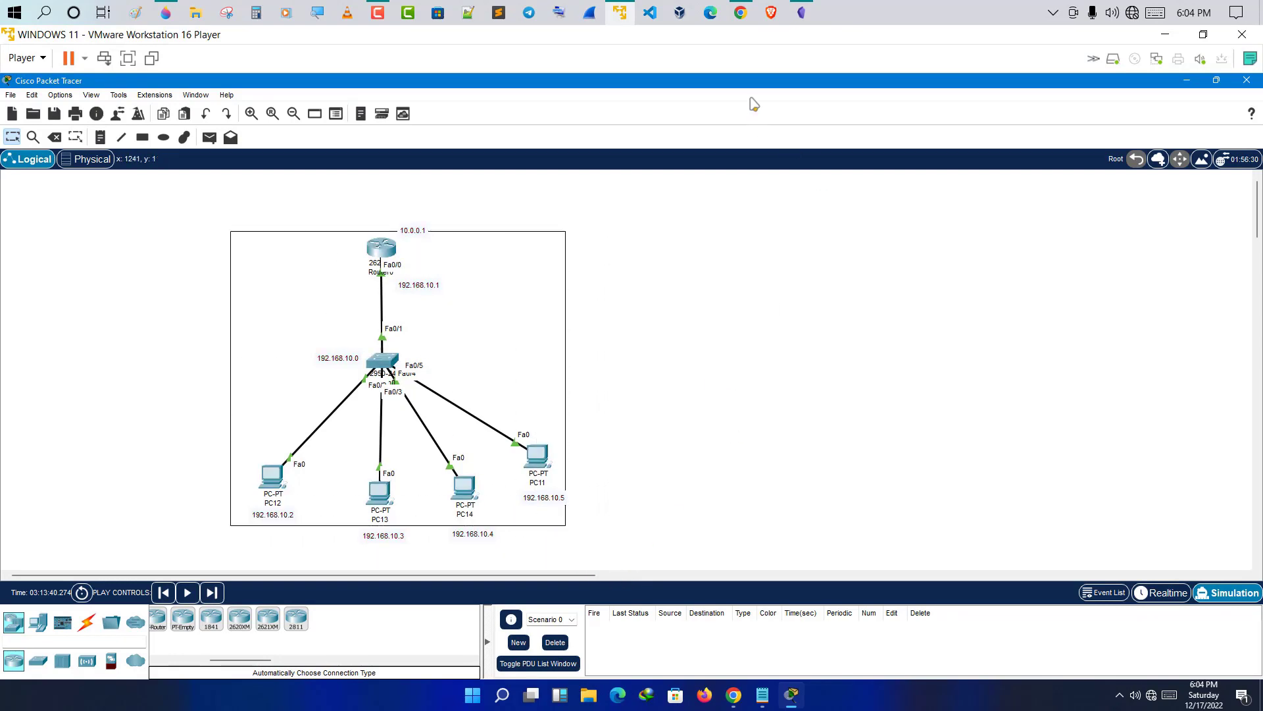
Switch to the basic router configuration notes and review the CONFIGURING SERIAL commands in note R3.
{"action": "left_click", "coordinate": [747, 16]}
{"action": "left_click", "coordinate": [750, 17]}
{"action": "left_click", "coordinate": [802, 18]}
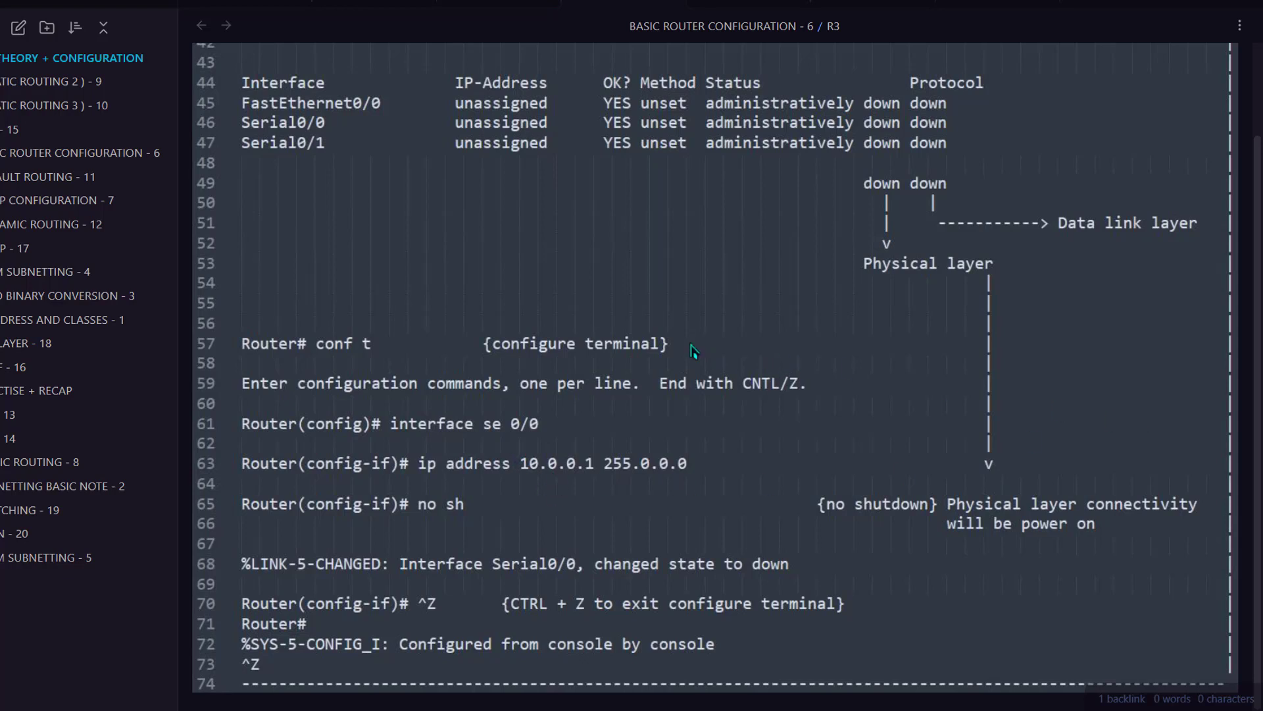
{"action": "scroll", "coordinate": [1236, 250], "scroll_direction": "up", "scroll_amount": 1}
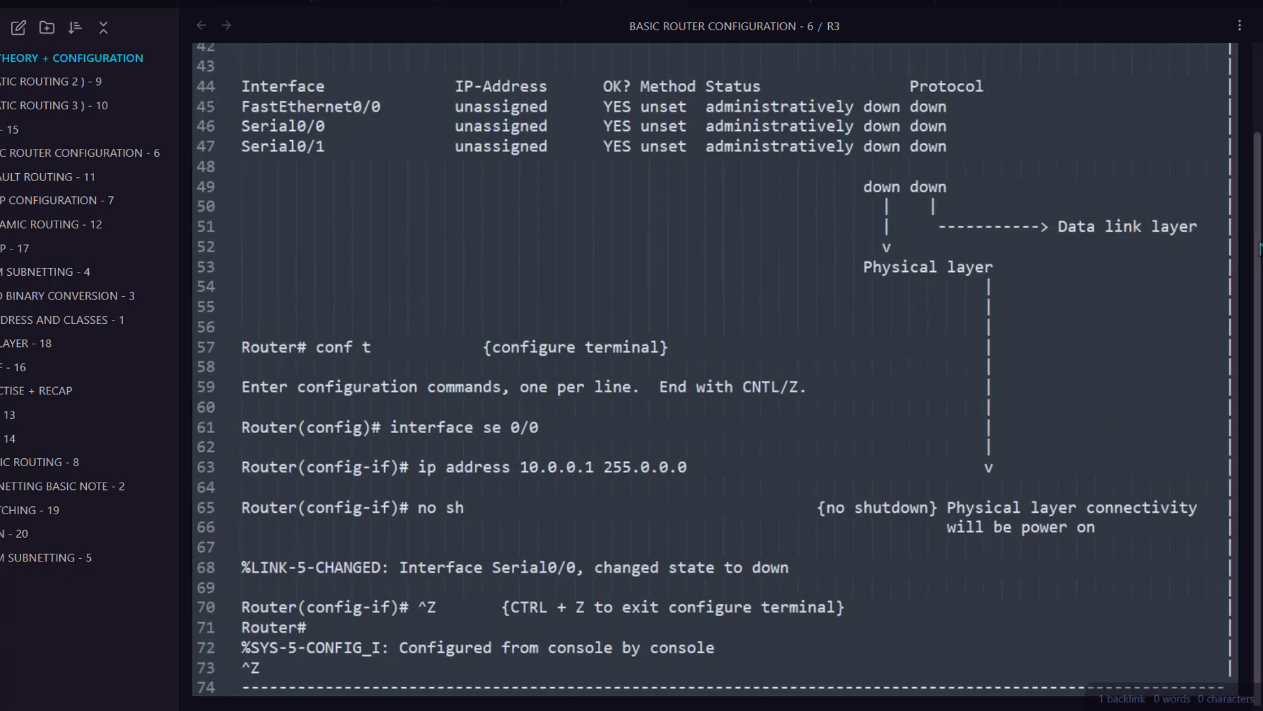
{"action": "scroll", "coordinate": [1251, 185], "scroll_direction": "up", "scroll_amount": 2}
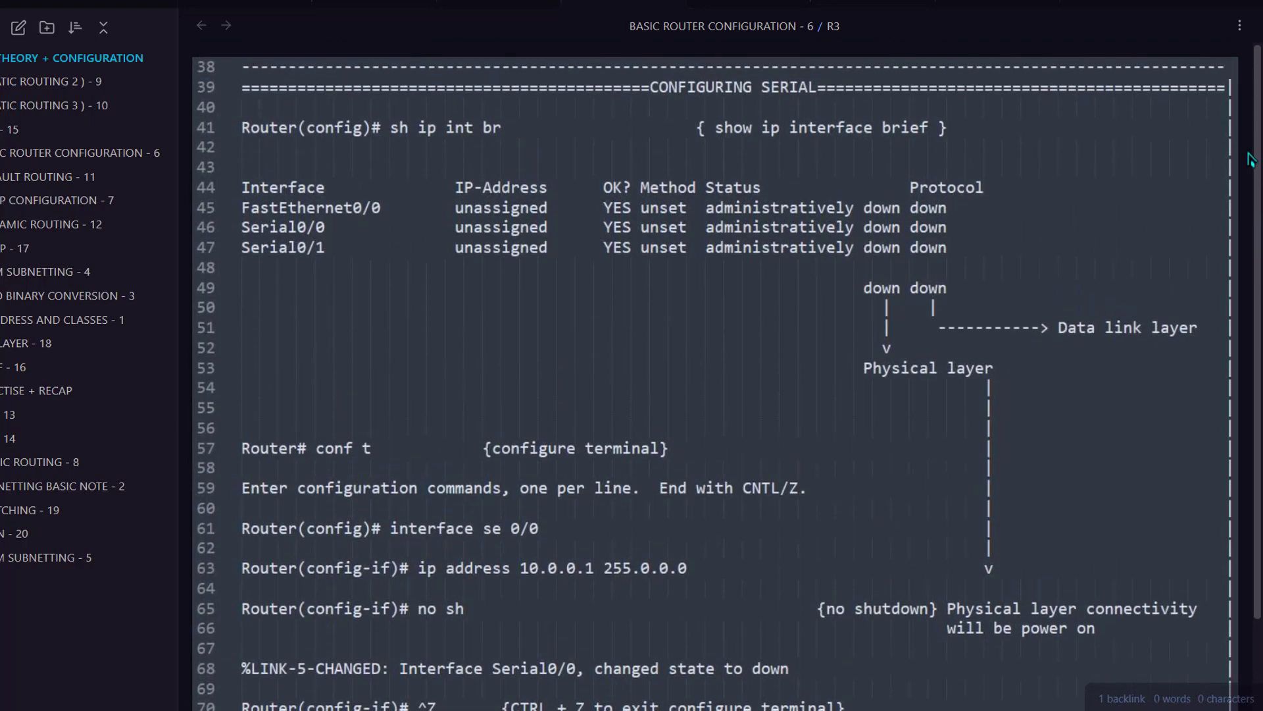
{"action": "scroll", "coordinate": [1250, 186], "scroll_direction": "down", "scroll_amount": 2}
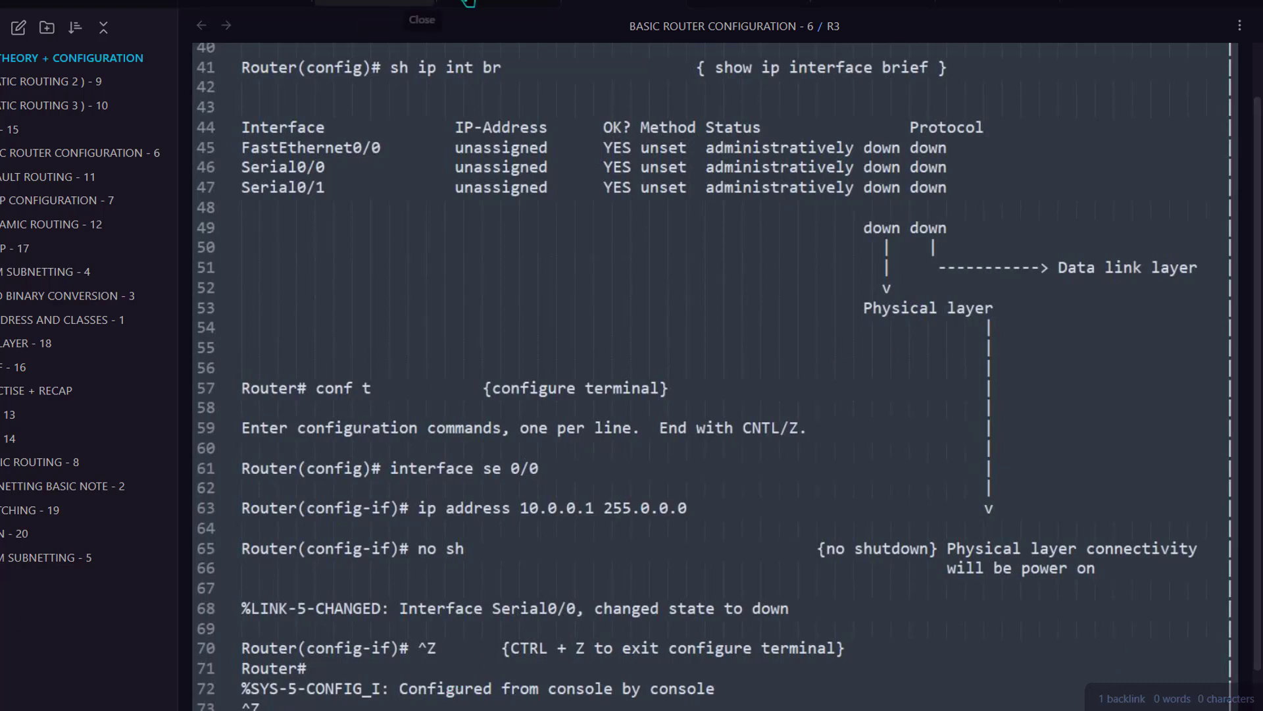
Review notes R2, R1, R5 and R6 covering router enabling, hardware, Fast Ethernet configuration, and host name and password commands.
{"action": "left_click", "coordinate": [498, 23]}
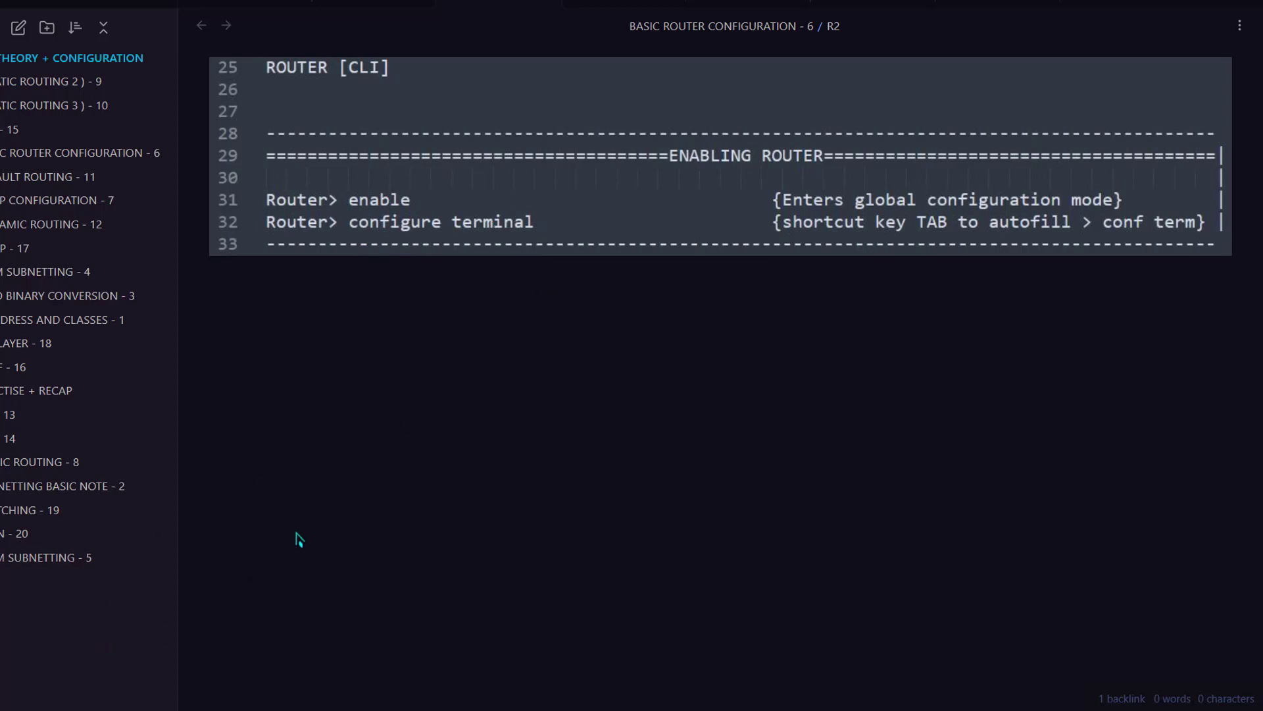
{"action": "left_click", "coordinate": [379, 7]}
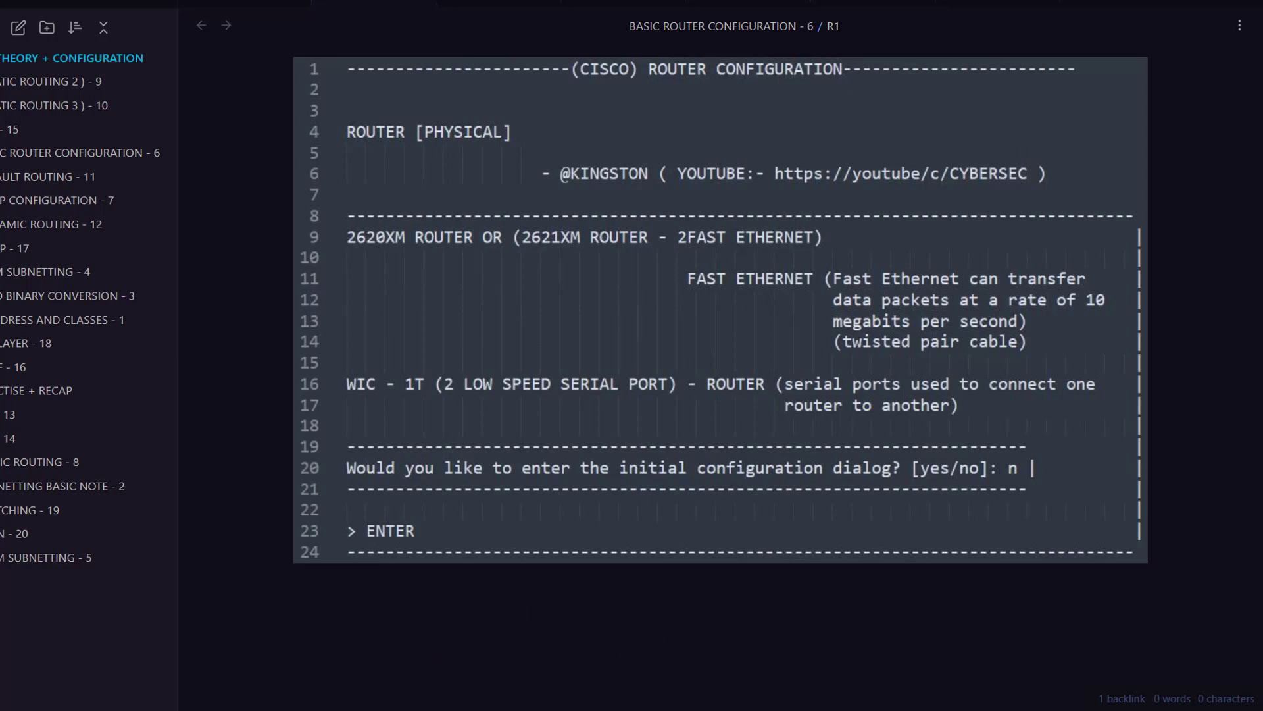
{"action": "left_click", "coordinate": [736, 5]}
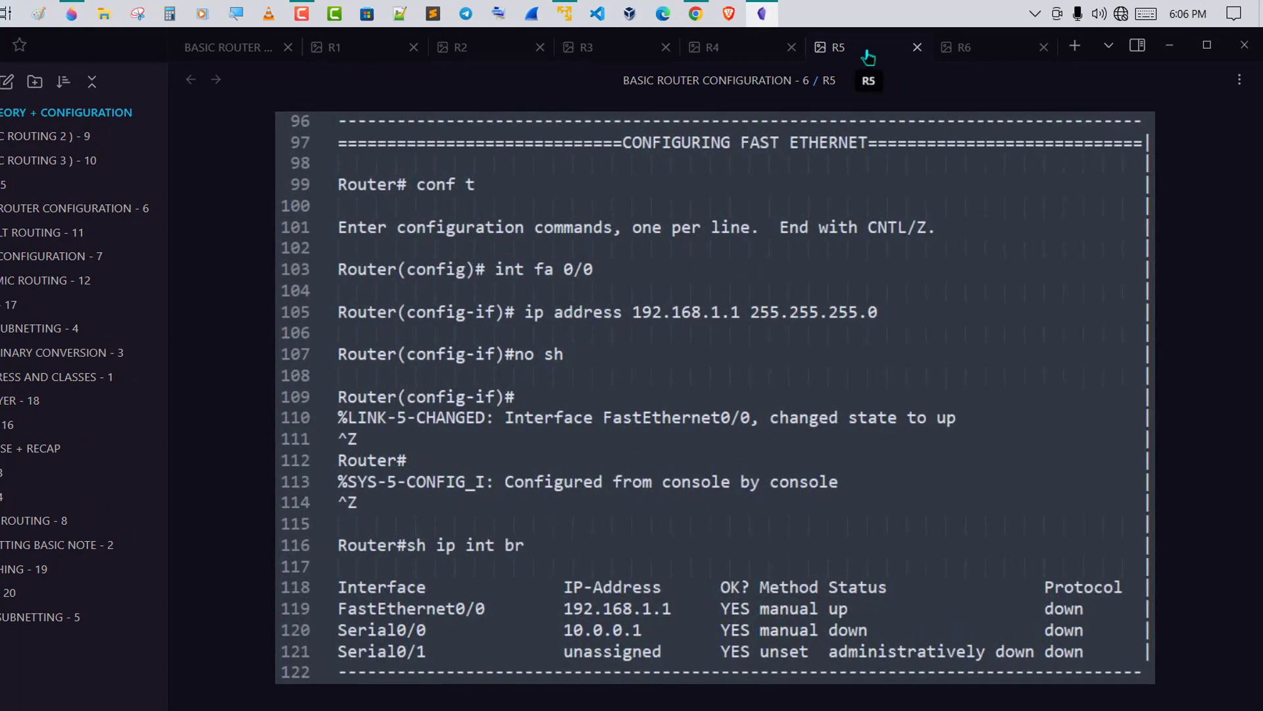
{"action": "left_click", "coordinate": [987, 57]}
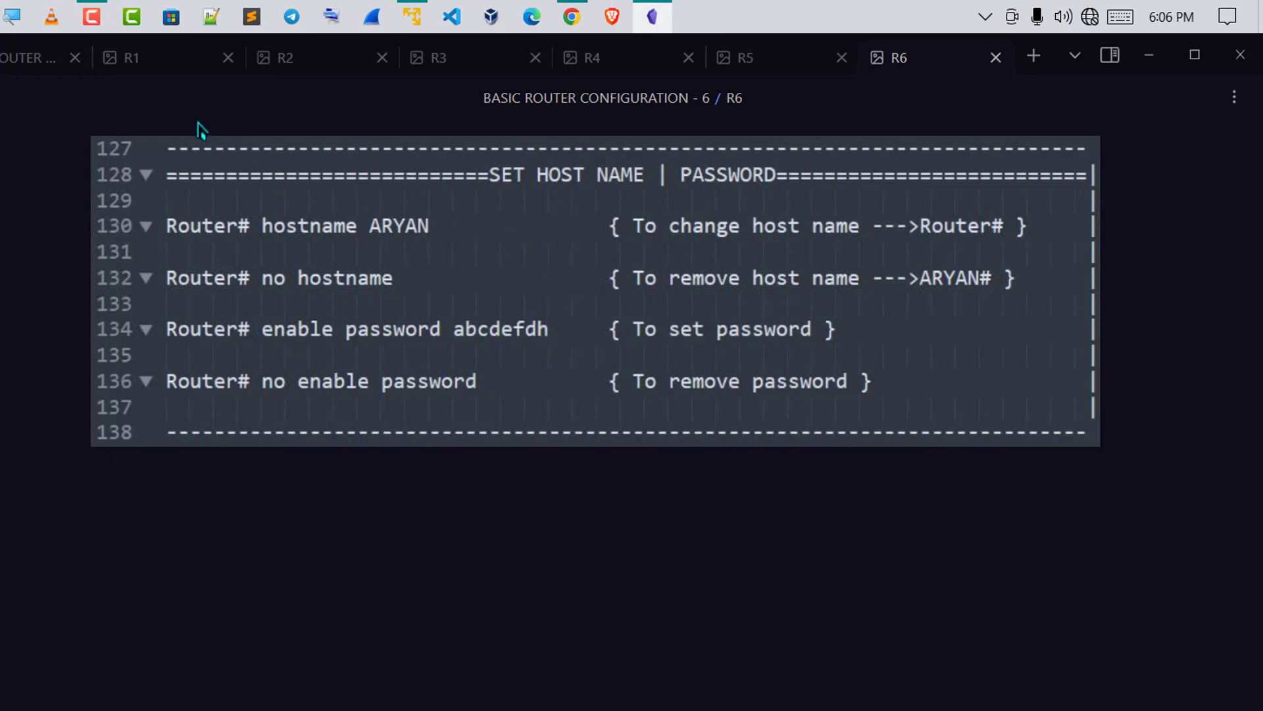
Switch to Cisco Packet Tracer, open Router0's command line, add a run of blank prompt lines and move the window clear of the router.
{"action": "left_click", "coordinate": [422, 16]}
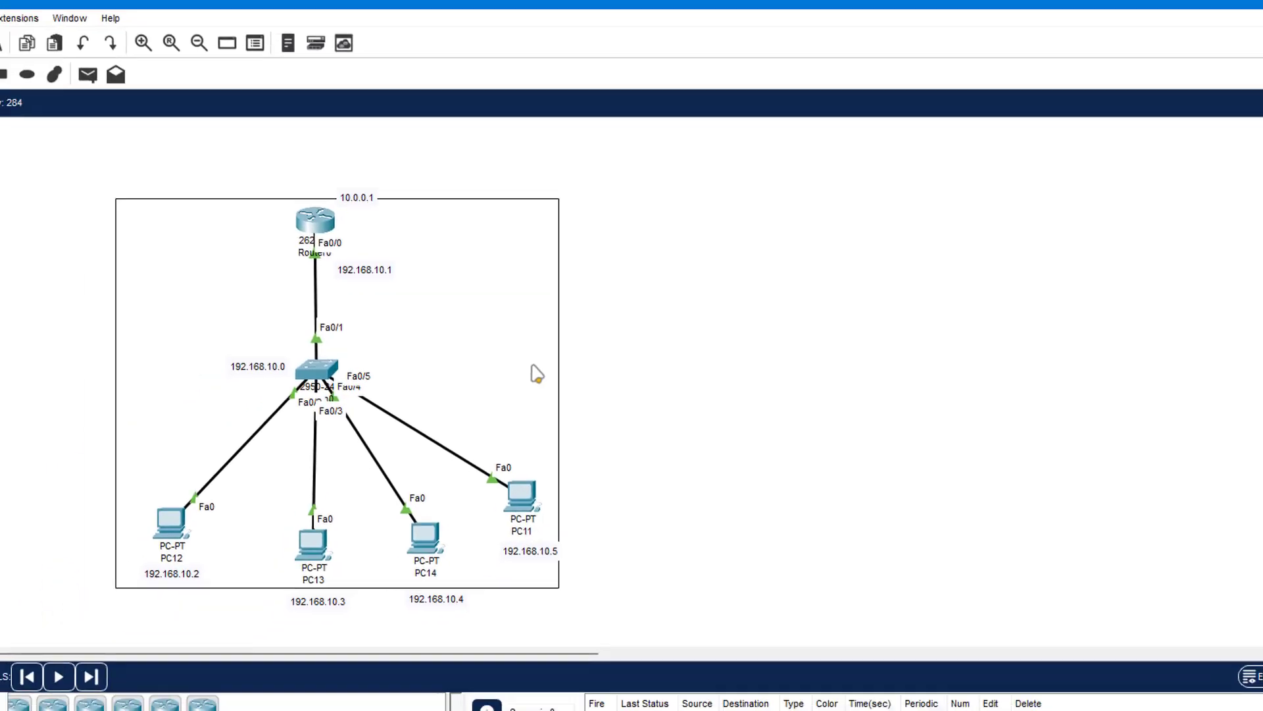
{"action": "left_click", "coordinate": [386, 198]}
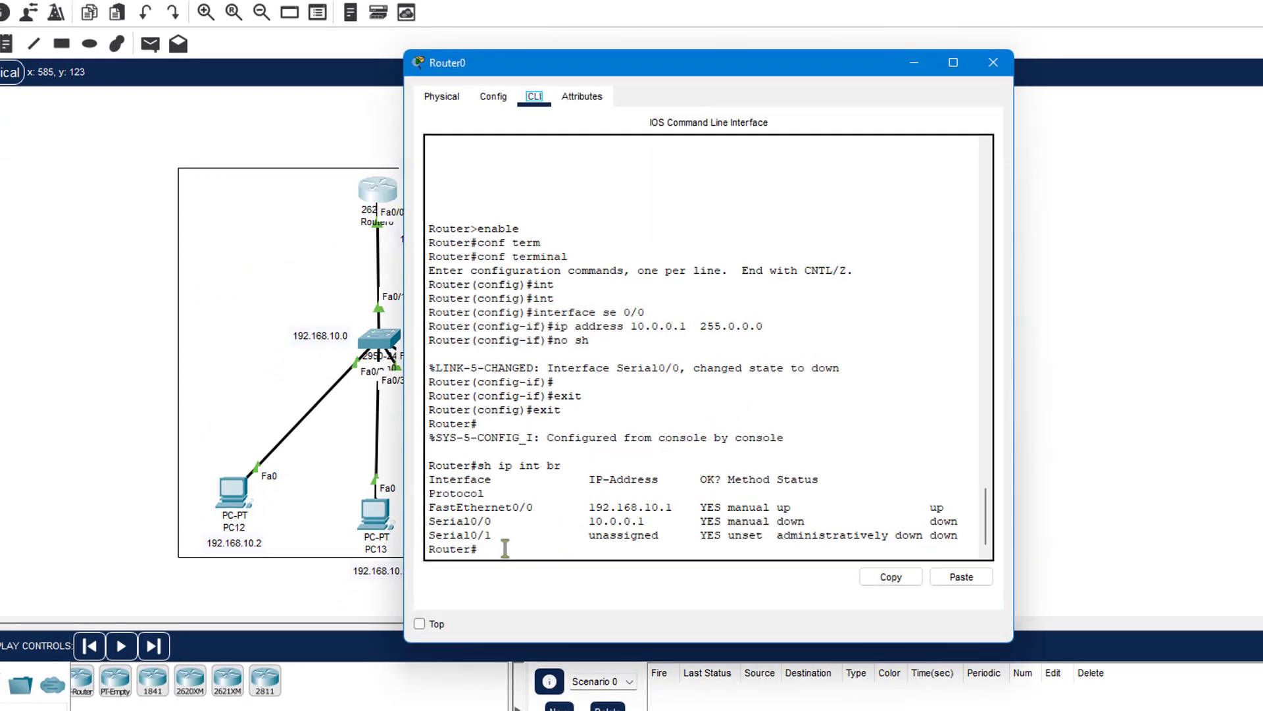
{"action": "key", "text": "Return"}
{"action": "key", "text": "Return"}
{"action": "key", "text": "Return"}
{"action": "key", "text": "Return"}
{"action": "key", "text": "Return"}
{"action": "key", "text": "Return"}
{"action": "key", "text": "Return"}
{"action": "key", "text": "Return"}
{"action": "key", "text": "Return"}
{"action": "key", "text": "Return"}
{"action": "key", "text": "Return"}
{"action": "key", "text": "Return"}
{"action": "key", "text": "Return"}
{"action": "key", "text": "Return"}
{"action": "key", "text": "Return"}
{"action": "key", "text": "Return"}
{"action": "key", "text": "Return"}
{"action": "key", "text": "Return"}
{"action": "key", "text": "Return"}
{"action": "key", "text": "Return"}
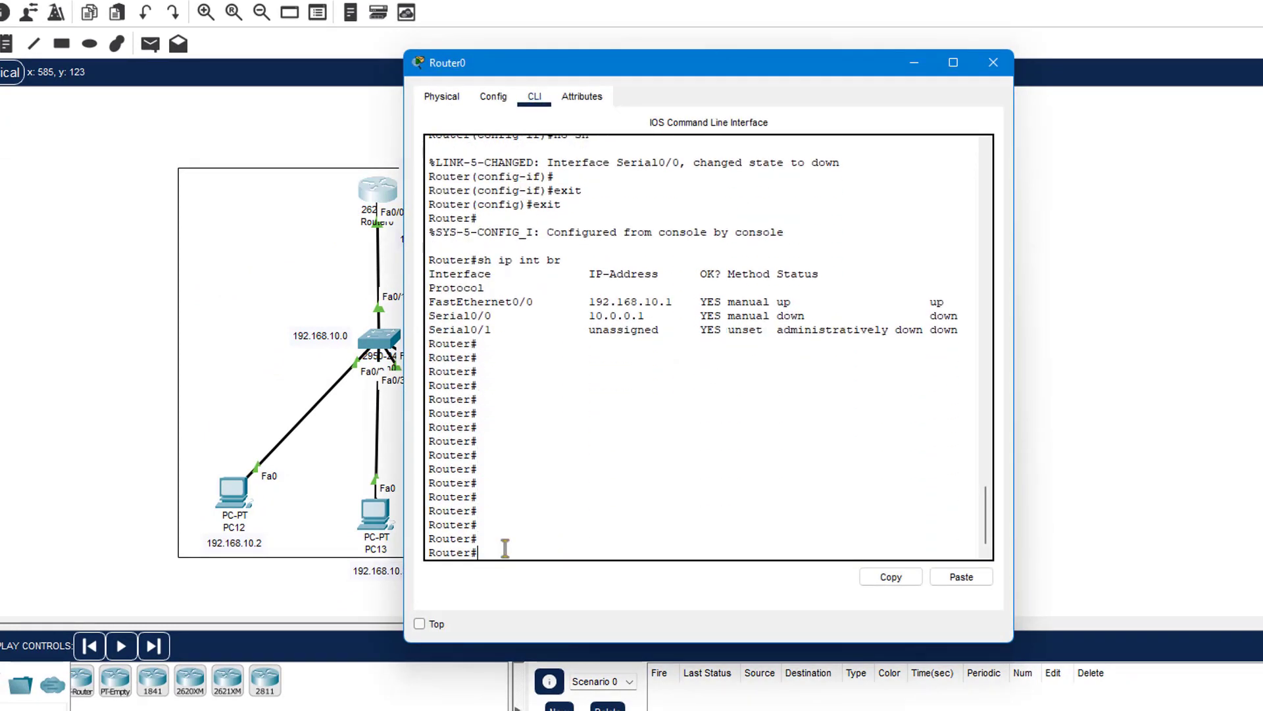
{"action": "left_click_drag", "start_coordinate": [486, 496], "coordinate": [435, 497]}
{"action": "left_click", "coordinate": [488, 503]}
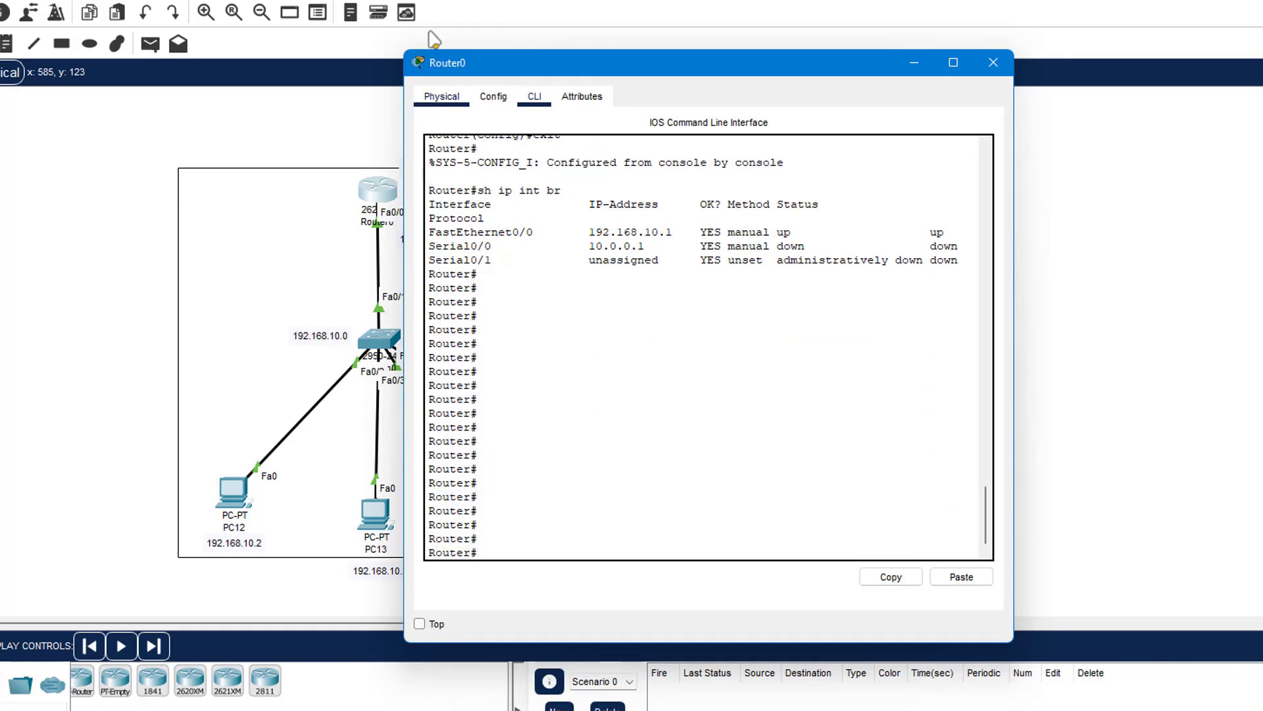
{"action": "left_click_drag", "start_coordinate": [491, 71], "coordinate": [617, 64]}
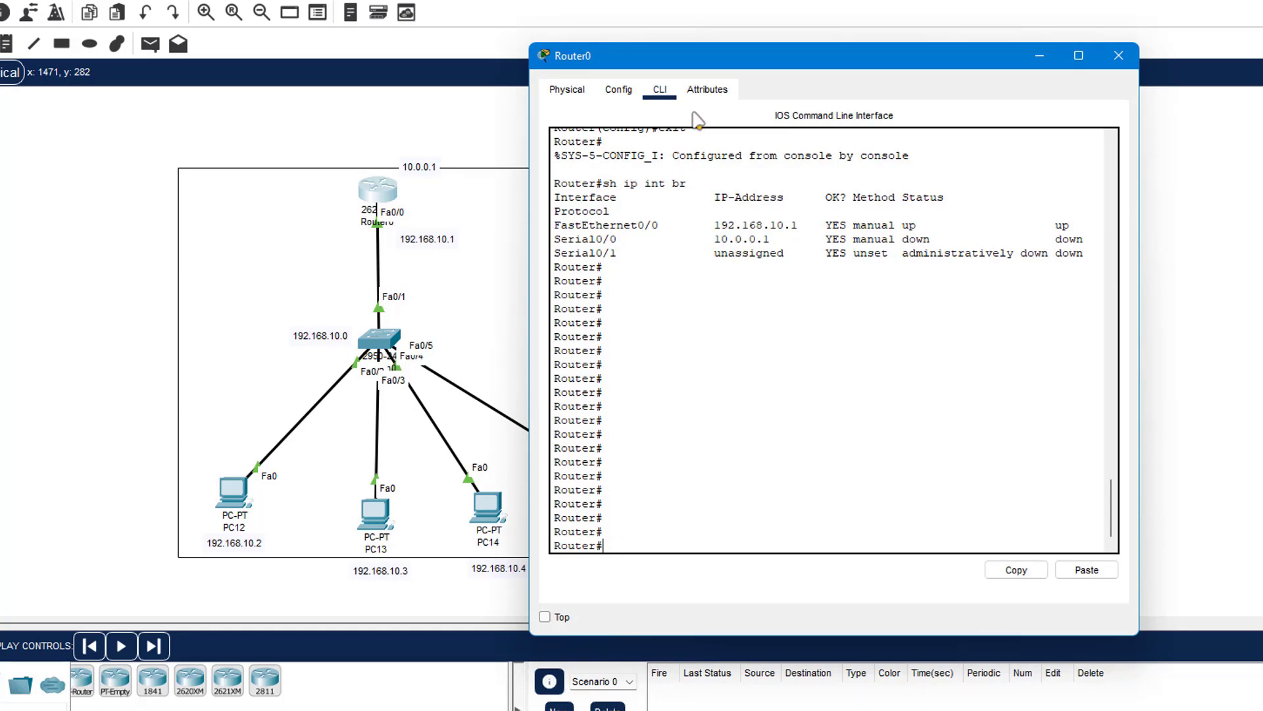
{"action": "left_click_drag", "start_coordinate": [711, 64], "coordinate": [684, 43]}
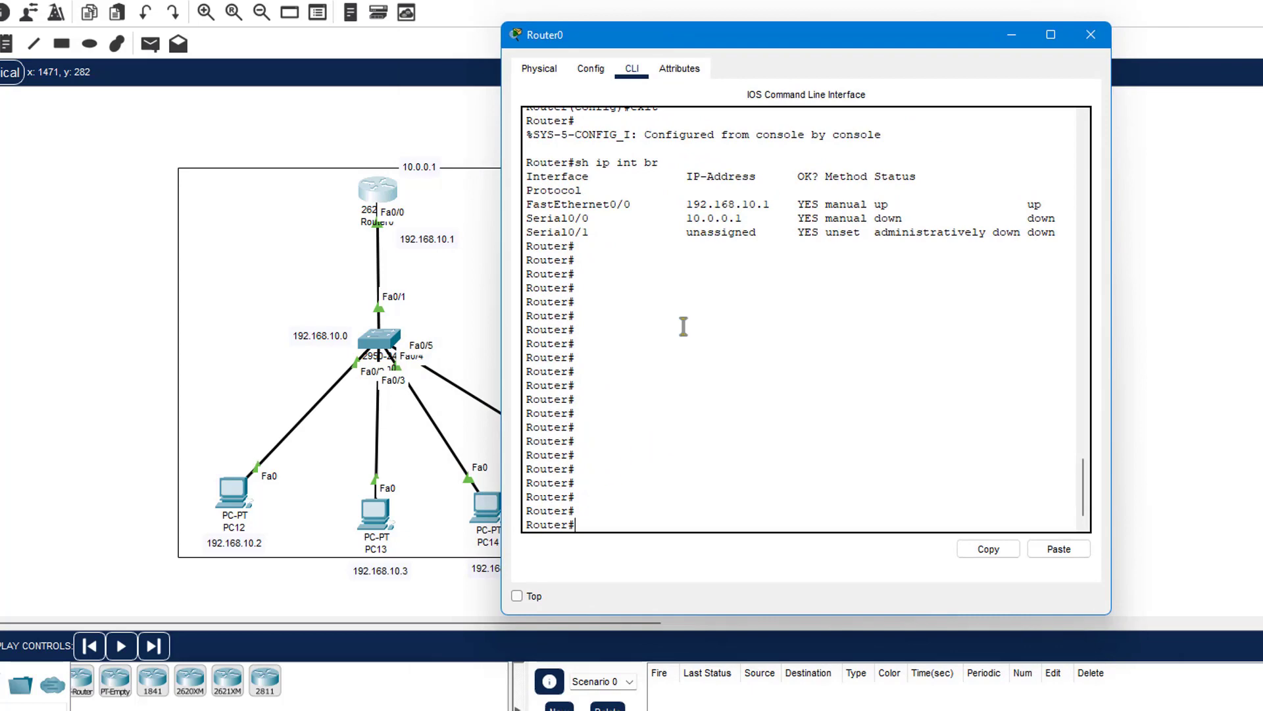
{"action": "left_click_drag", "start_coordinate": [574, 525], "coordinate": [526, 525]}
{"action": "left_click", "coordinate": [585, 523]}
{"action": "left_click_drag", "start_coordinate": [310, 631], "coordinate": [226, 626]}
{"action": "left_click", "coordinate": [296, 625]}
{"action": "left_click_drag", "start_coordinate": [324, 629], "coordinate": [243, 633]}
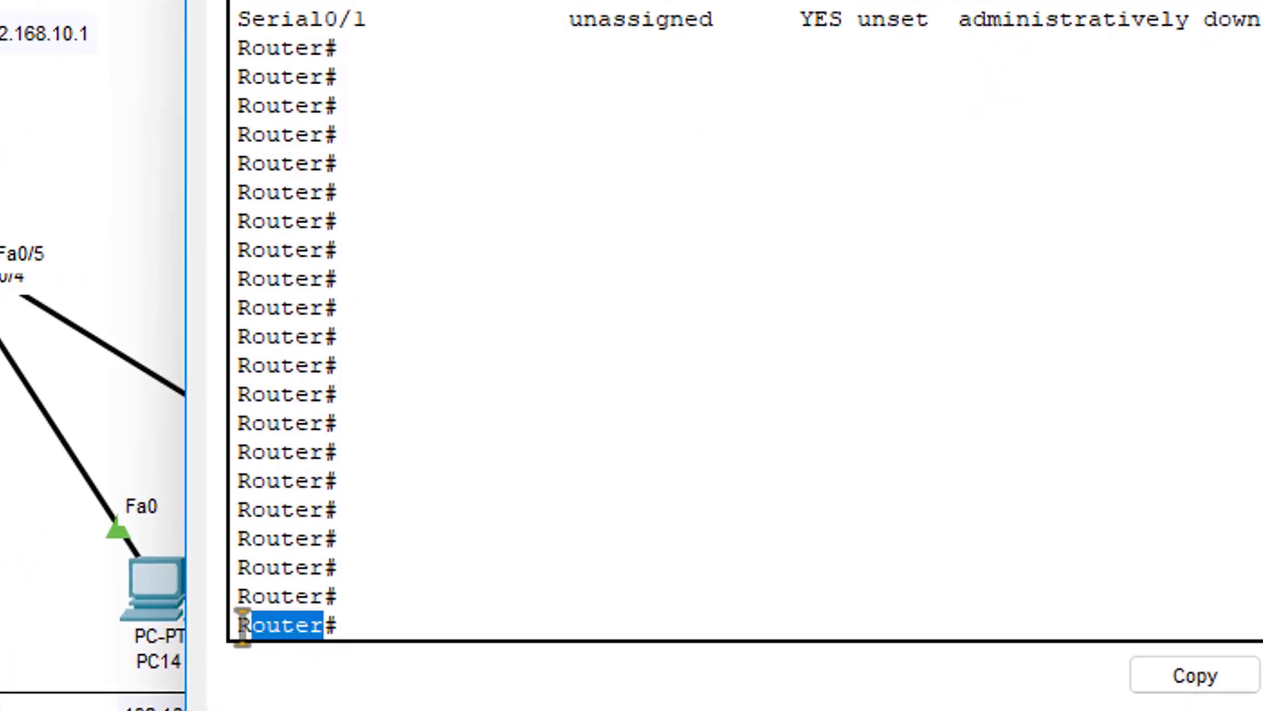
{"action": "left_click", "coordinate": [367, 626]}
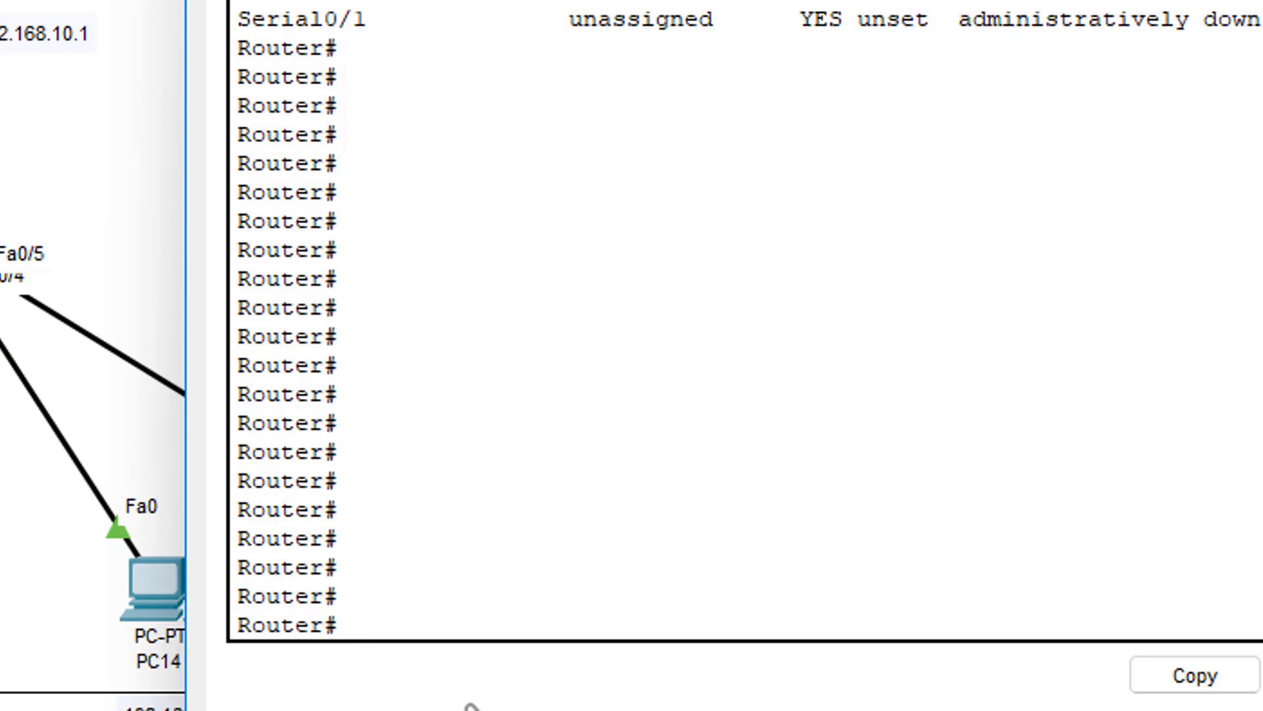
{"action": "type", "text": "hostname"}
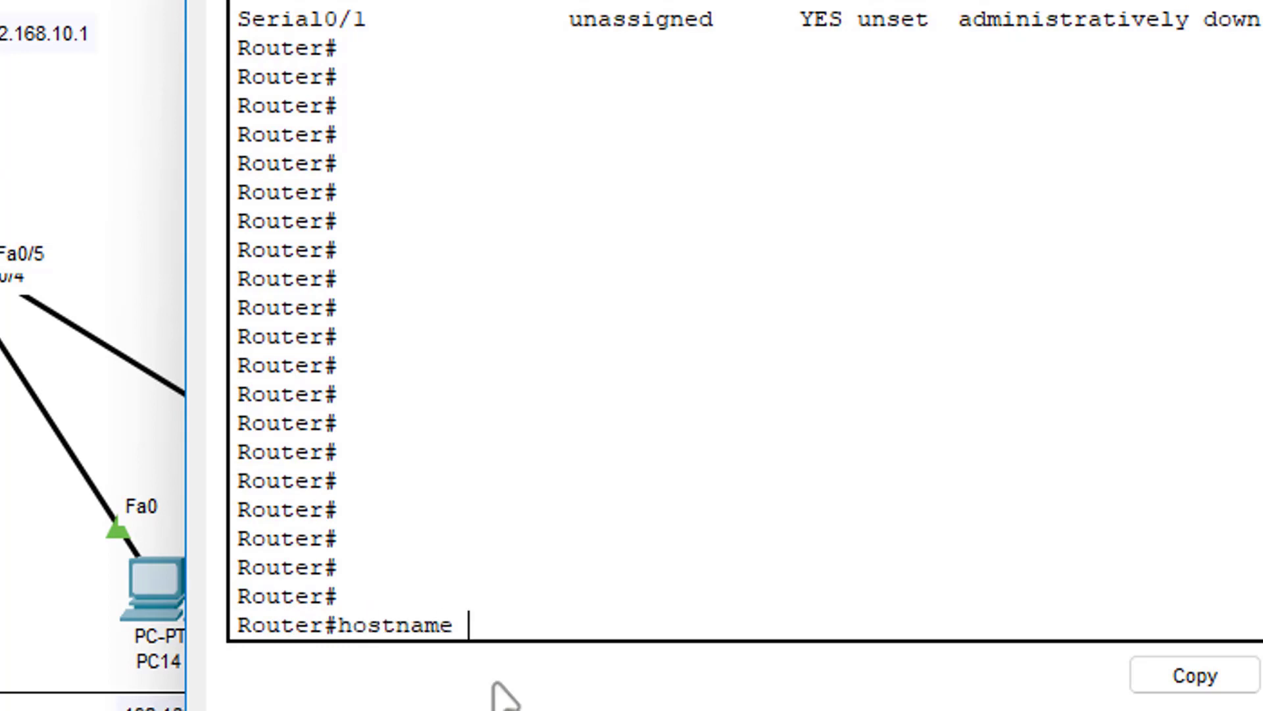
{"action": "left_click_drag", "start_coordinate": [471, 623], "coordinate": [309, 625]}
{"action": "left_click", "coordinate": [495, 627]}
{"action": "key", "text": "BackSpace"}
{"action": "key", "text": "BackSpace"}
{"action": "key", "text": "BackSpace"}
{"action": "key", "text": "BackSpace"}
{"action": "key", "text": "BackSpace"}
{"action": "key", "text": "BackSpace"}
{"action": "key", "text": "BackSpace"}
{"action": "key", "text": "BackSpace"}
Enter global configuration mode on Router0 with conf terminal.
{"action": "type", "text": "conf ter"}
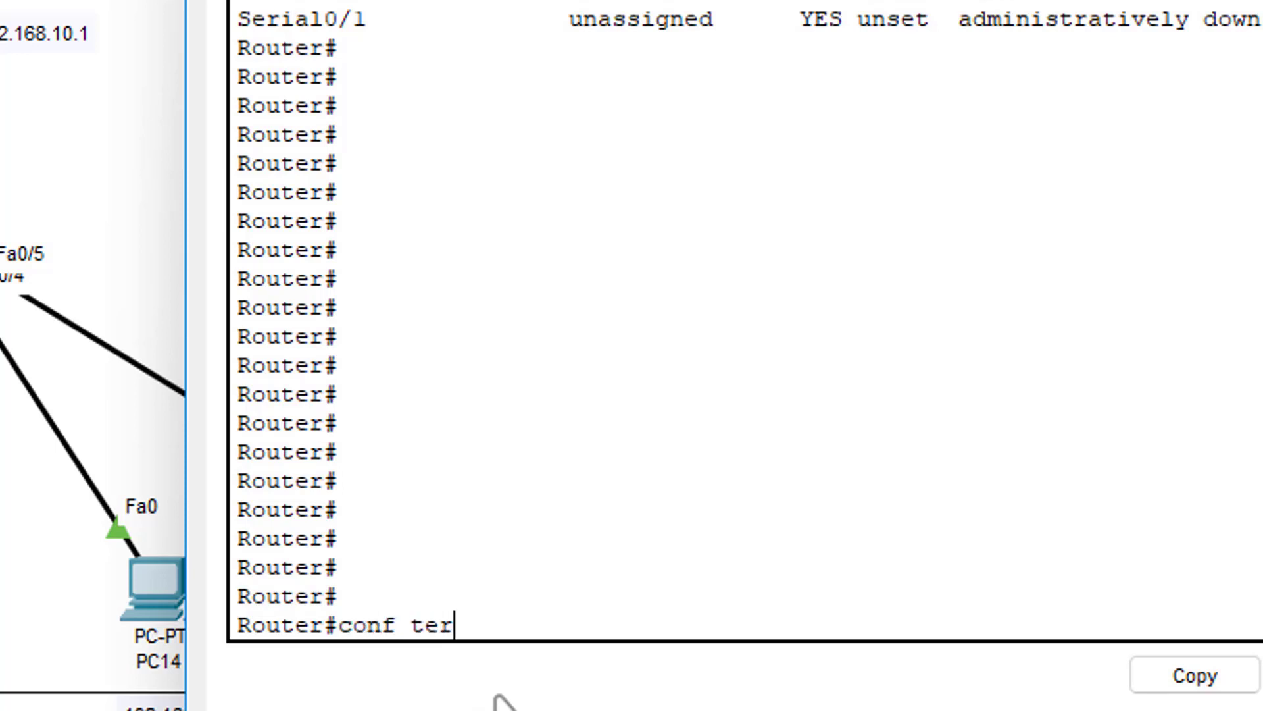
{"action": "type", "text": "m"}
{"action": "key", "text": "Tab"}
{"action": "key", "text": "Return"}
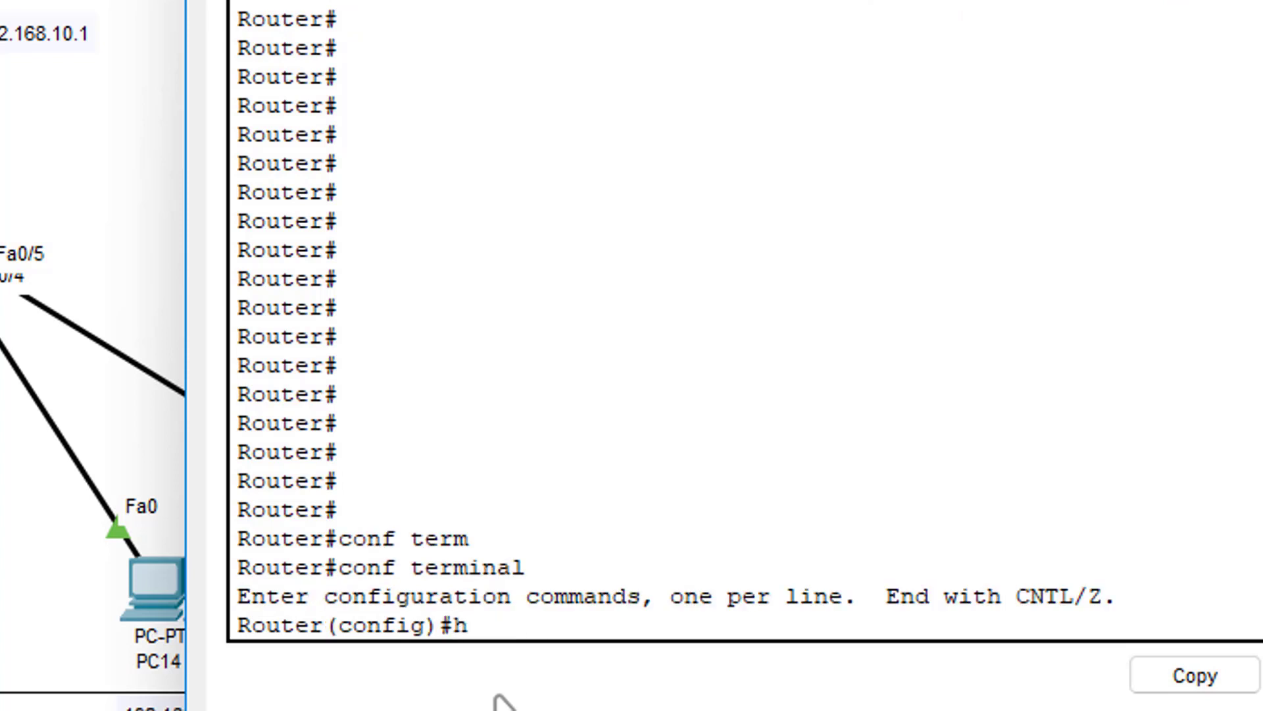
Set Router0's hostname to ROUTER_1 in global configuration mode.
{"action": "key", "text": "BackSpace"}
{"action": "key", "text": "BackSpace"}
{"action": "type", "text": "hostname"}
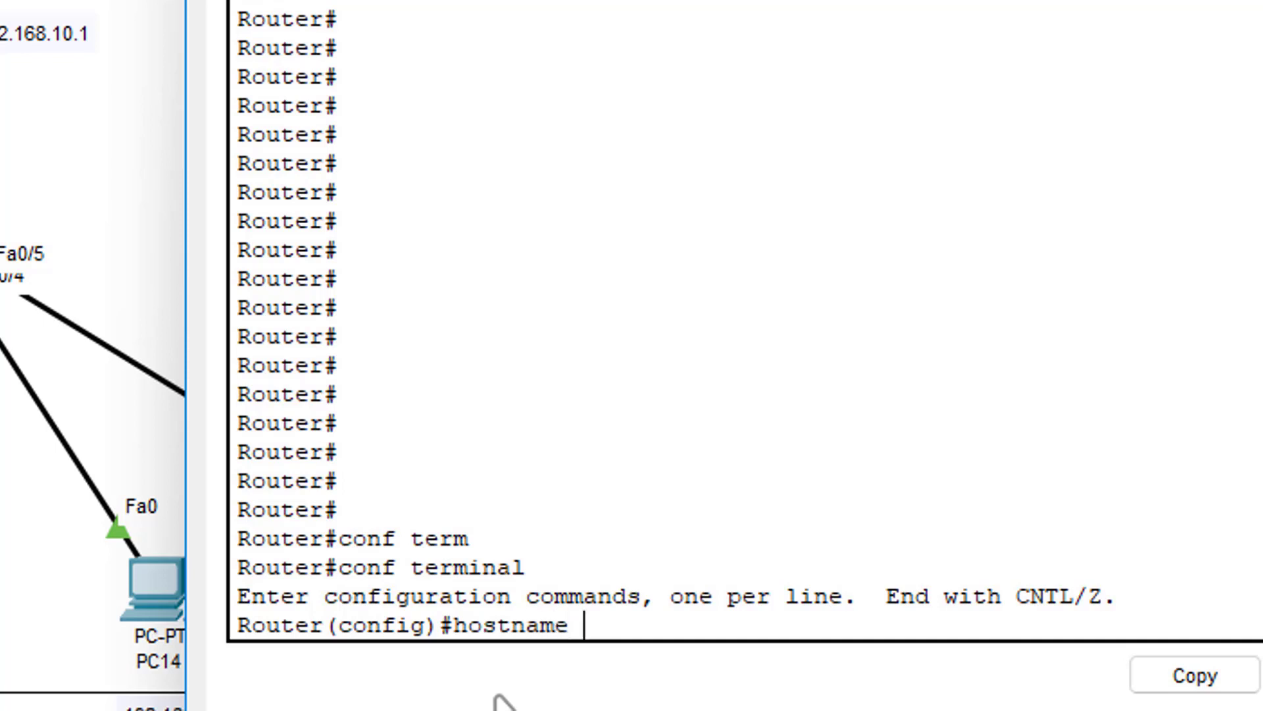
{"action": "type", "text": " ROUTER_1"}
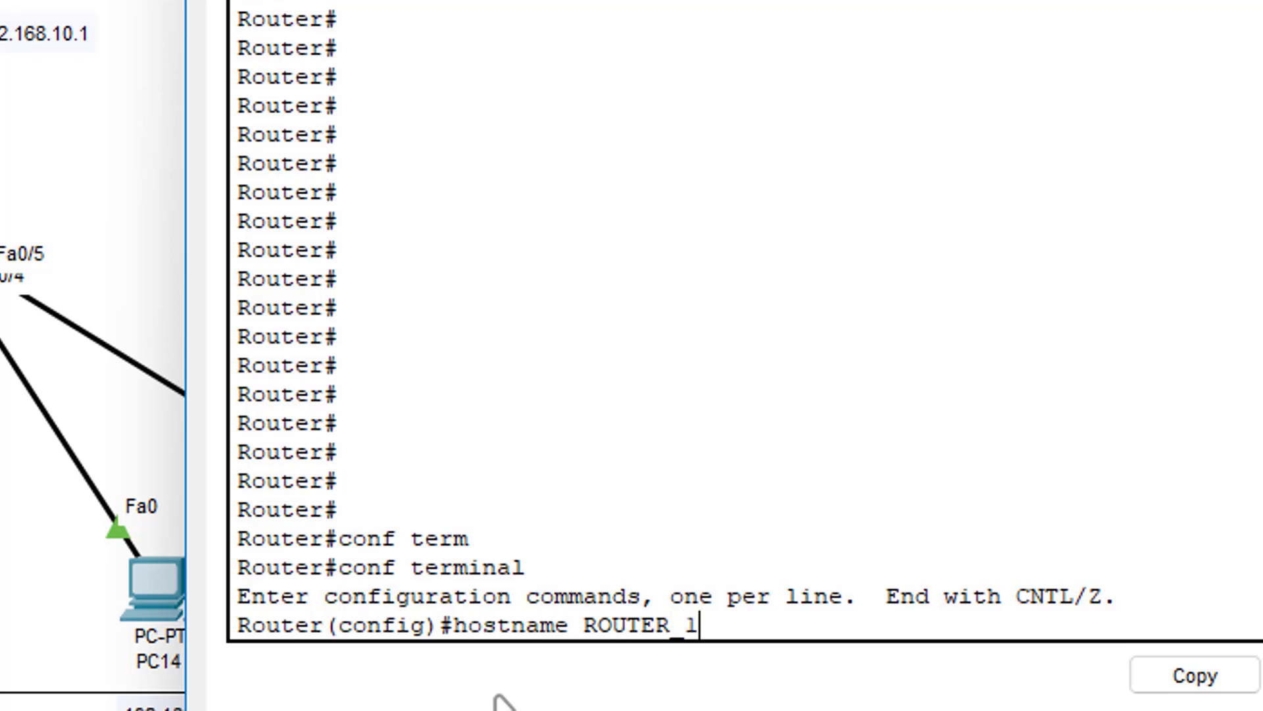
{"action": "left_click_drag", "start_coordinate": [717, 635], "coordinate": [593, 637]}
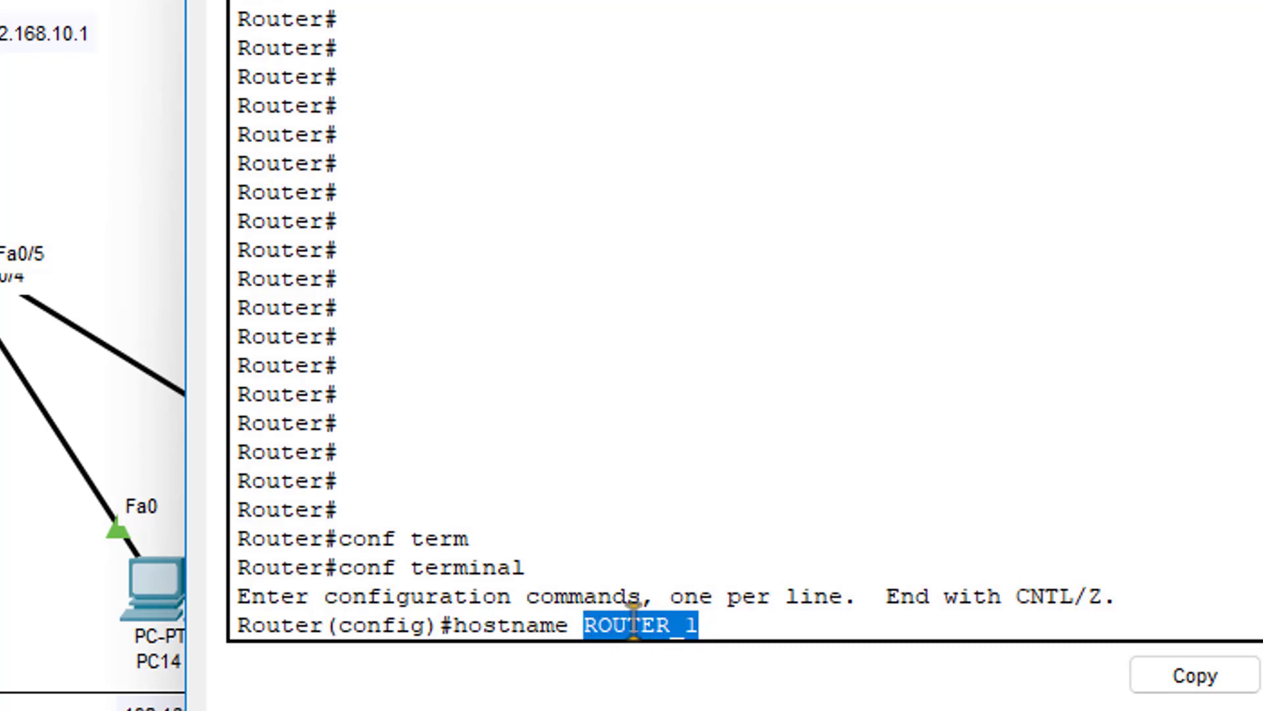
{"action": "left_click", "coordinate": [671, 626]}
{"action": "left_click_drag", "start_coordinate": [685, 628], "coordinate": [671, 628]}
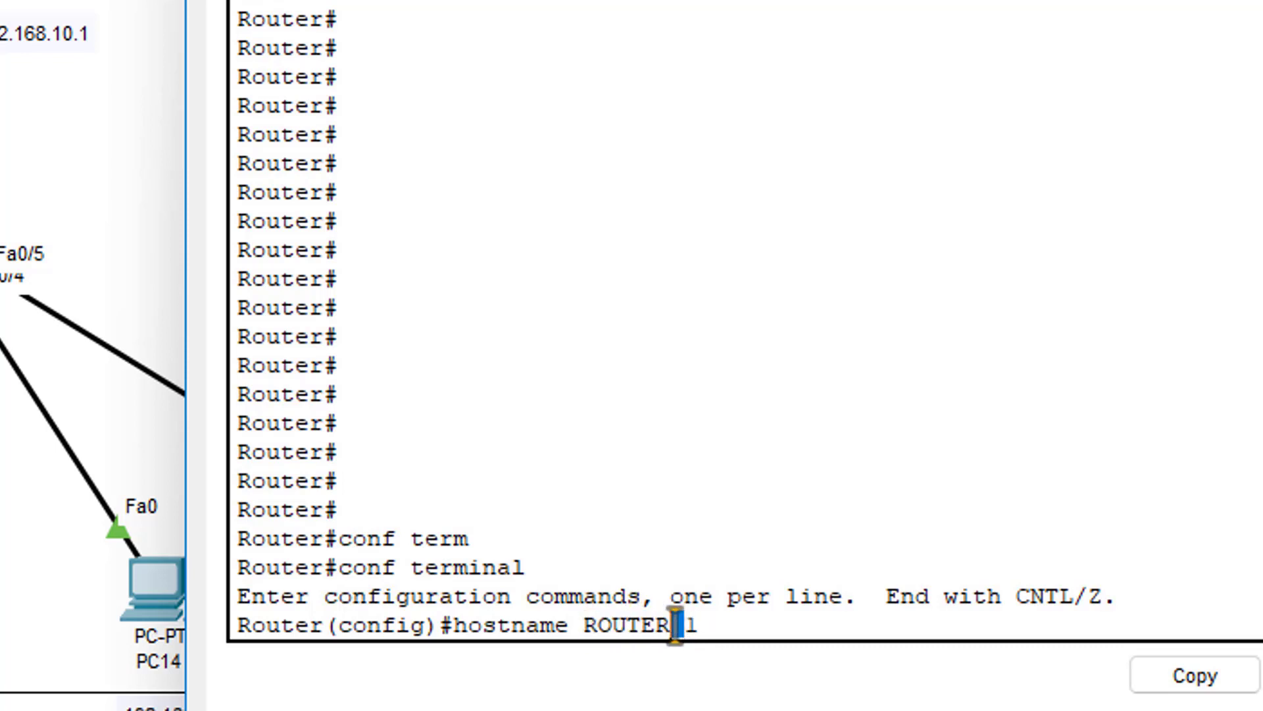
{"action": "left_click", "coordinate": [709, 630]}
{"action": "left_click_drag", "start_coordinate": [709, 630], "coordinate": [579, 625]}
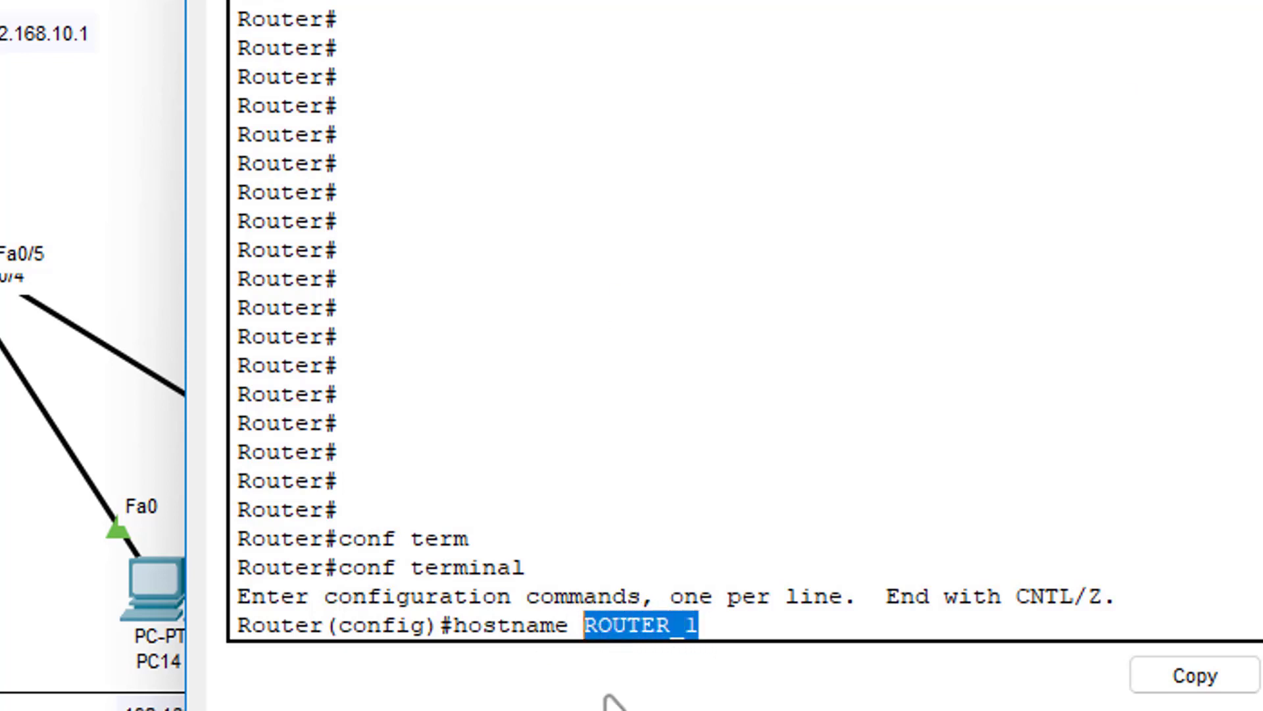
{"action": "left_click", "coordinate": [711, 633]}
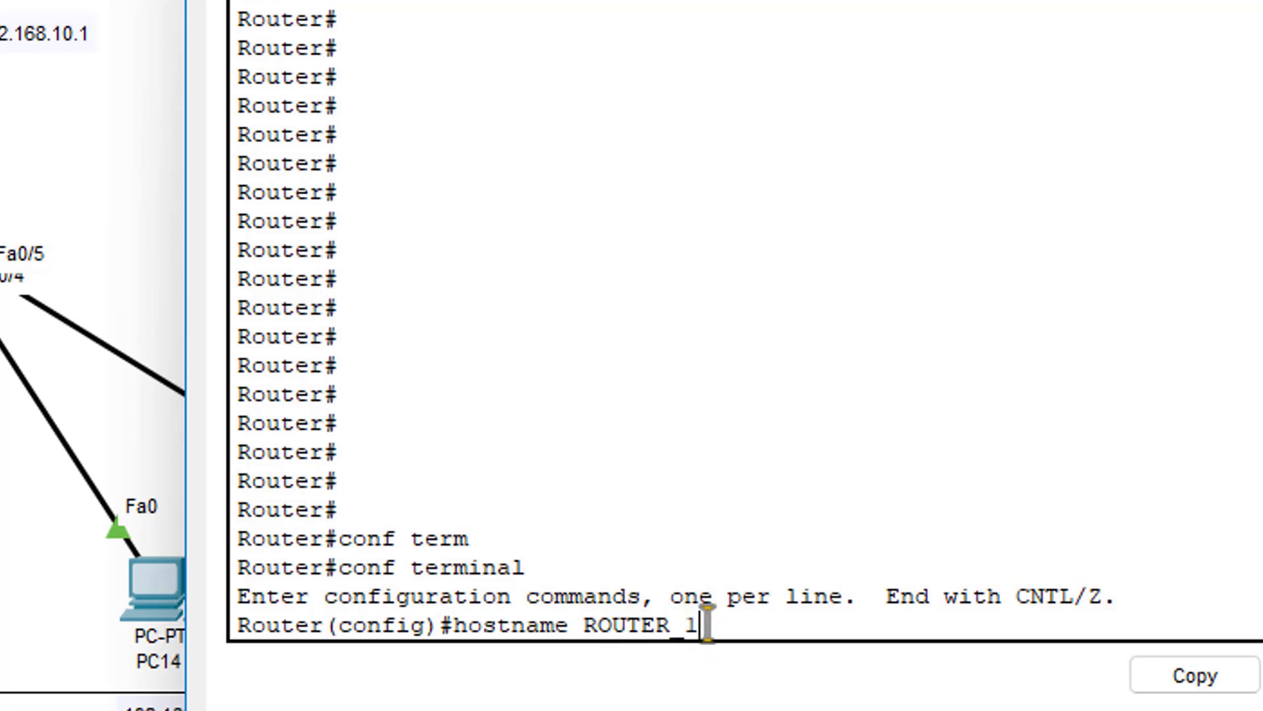
{"action": "mouse_move", "coordinate": [694, 626]}
{"action": "left_mouse_down"}
{"action": "mouse_move", "coordinate": [584, 626]}
{"action": "mouse_move", "coordinate": [705, 622]}
{"action": "left_mouse_up"}
{"action": "left_click", "coordinate": [685, 626]}
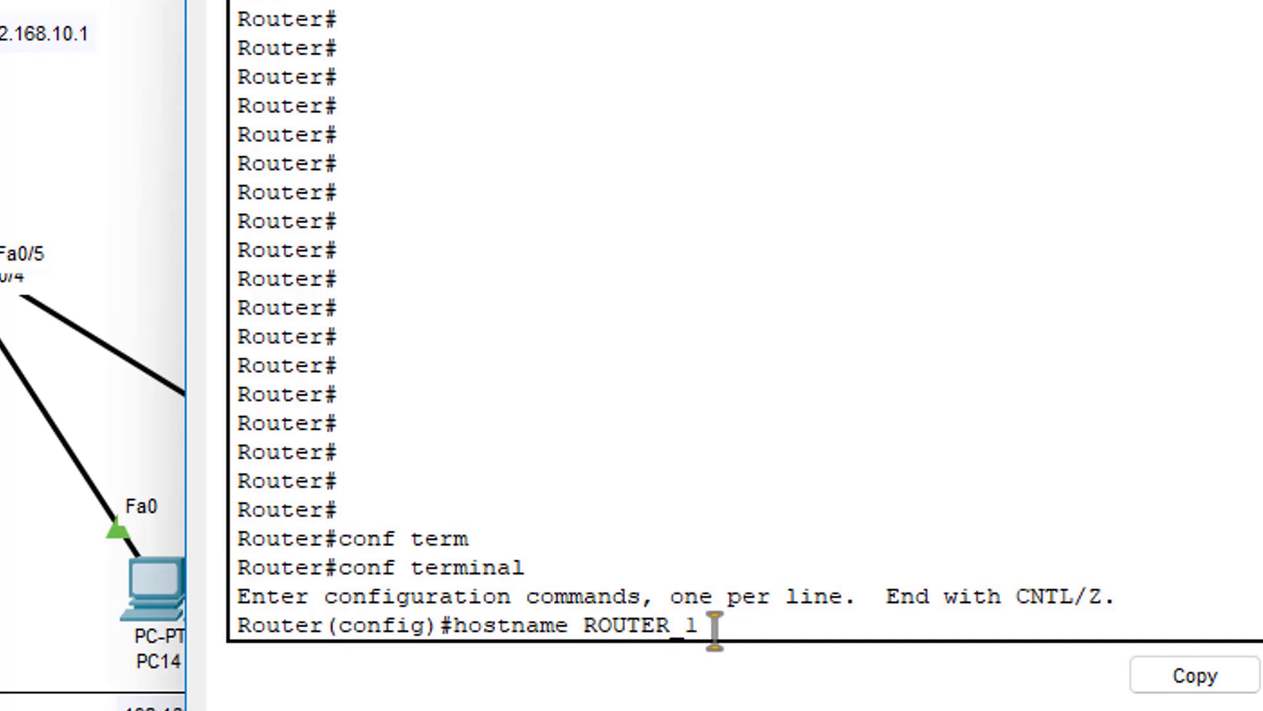
{"action": "left_click_drag", "start_coordinate": [705, 626], "coordinate": [590, 631]}
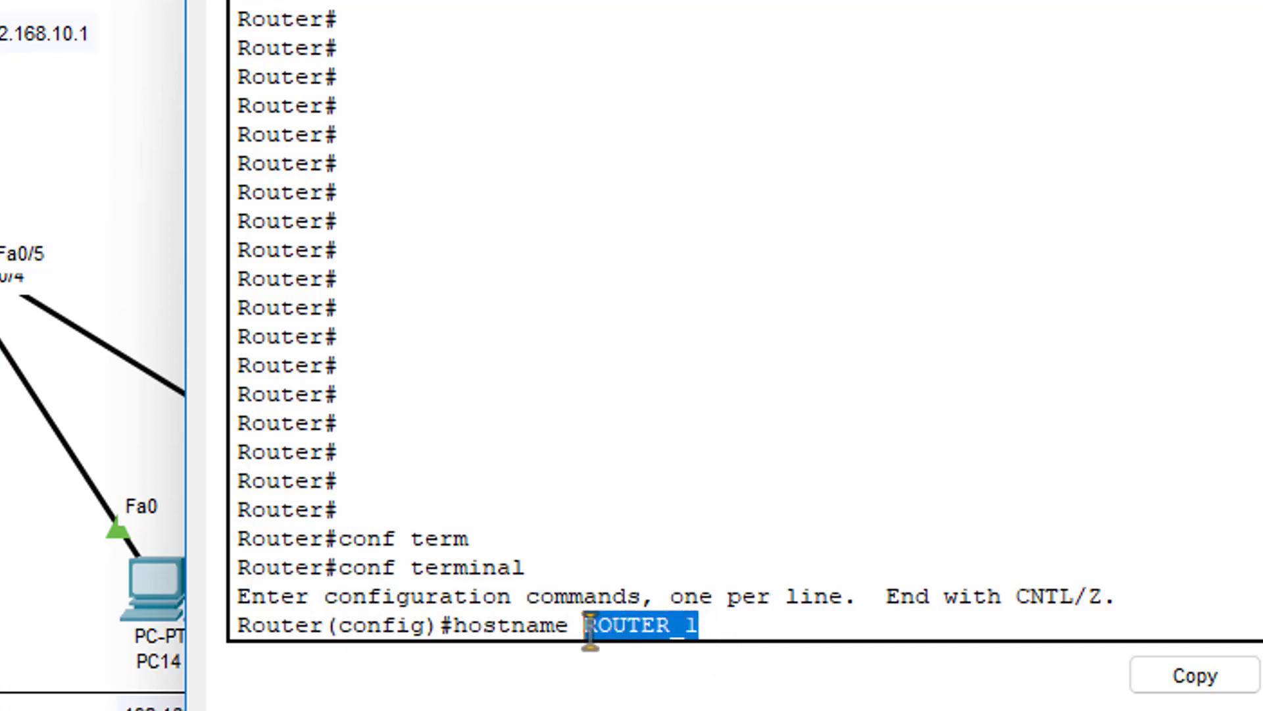
{"action": "left_click", "coordinate": [727, 616]}
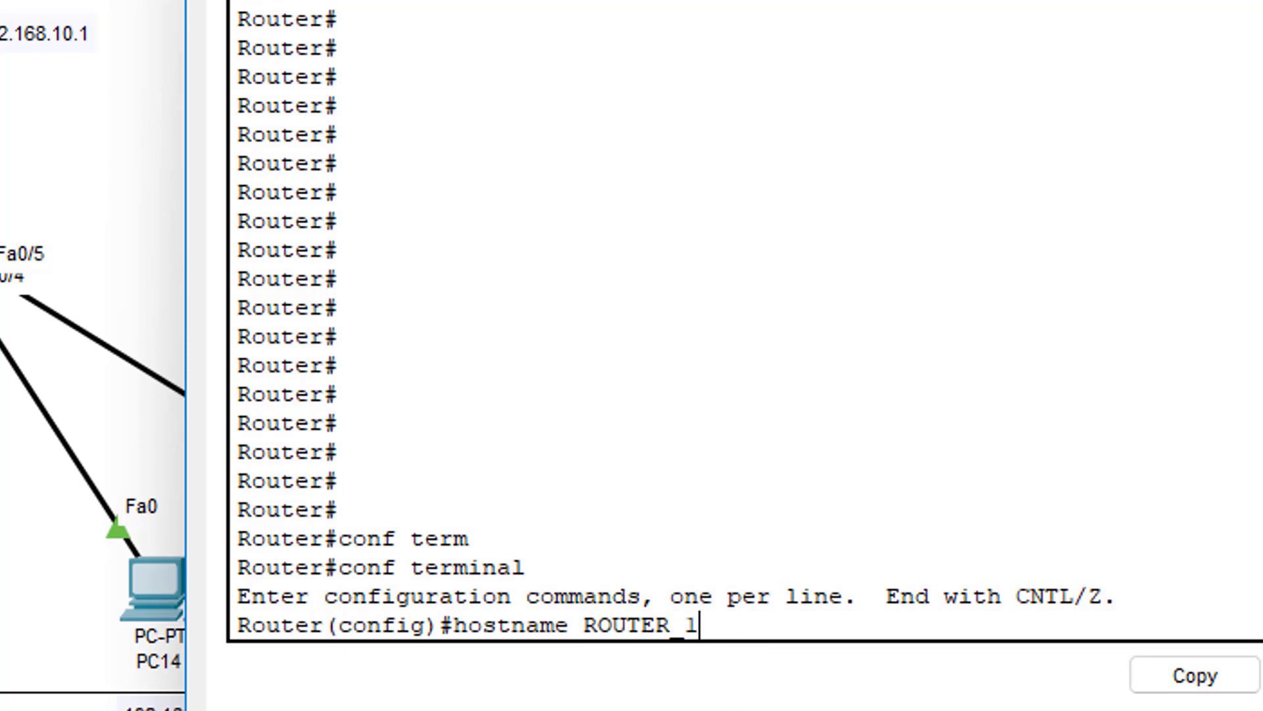
{"action": "key", "text": "Return"}
{"action": "left_click_drag", "start_coordinate": [365, 625], "coordinate": [235, 630]}
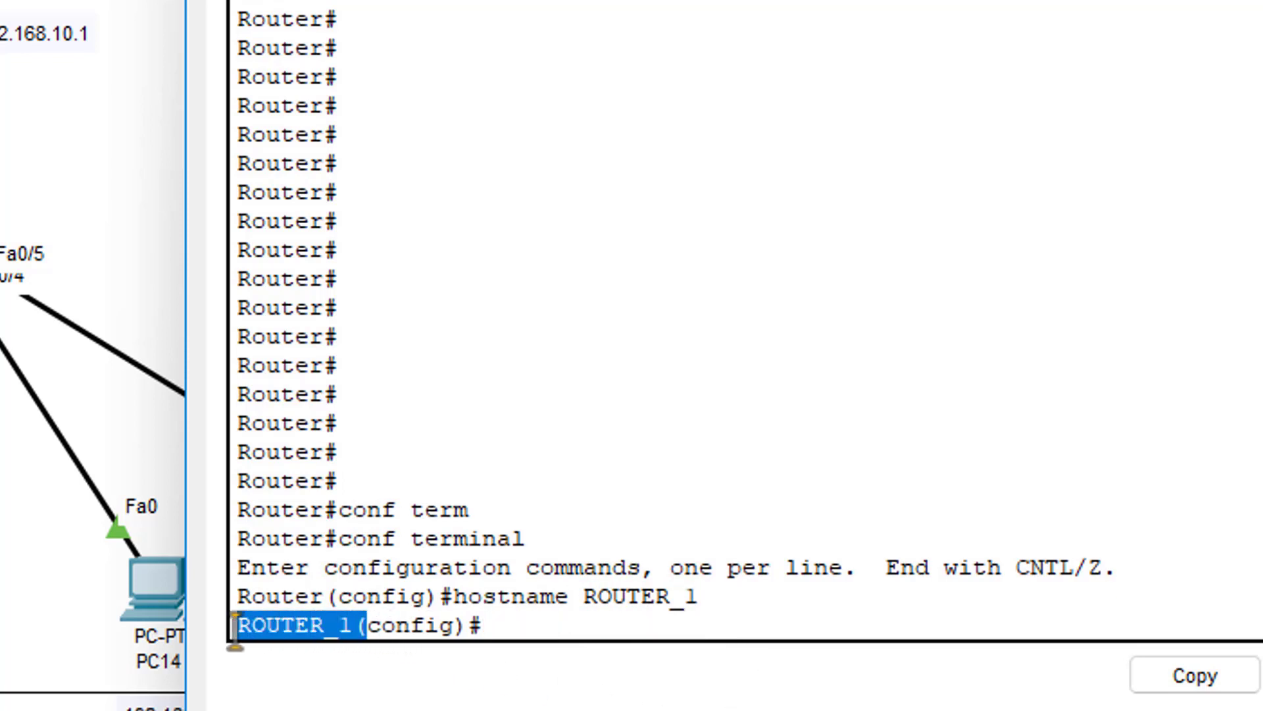
{"action": "left_click", "coordinate": [494, 648]}
{"action": "left_click_drag", "start_coordinate": [497, 597], "coordinate": [738, 597]}
{"action": "left_click", "coordinate": [619, 623]}
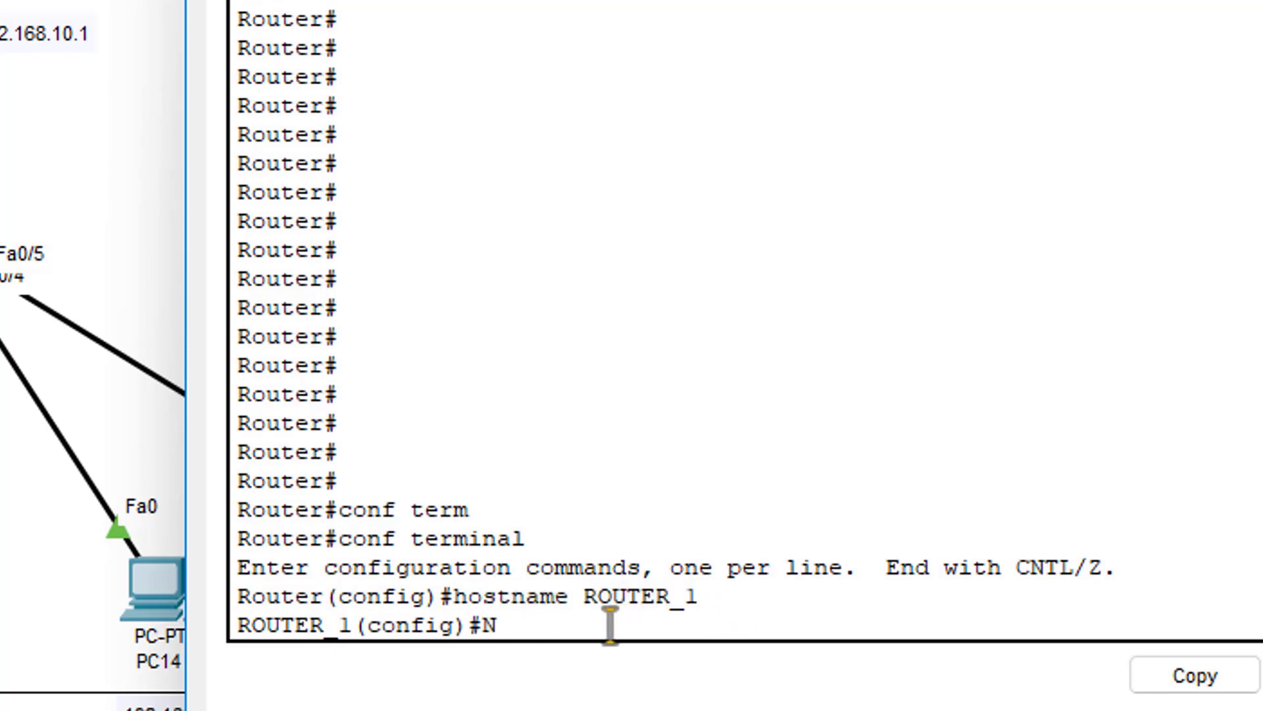
{"action": "key", "text": "BackSpace"}
{"action": "key", "text": "BackSpace"}
{"action": "type", "text": "no"}
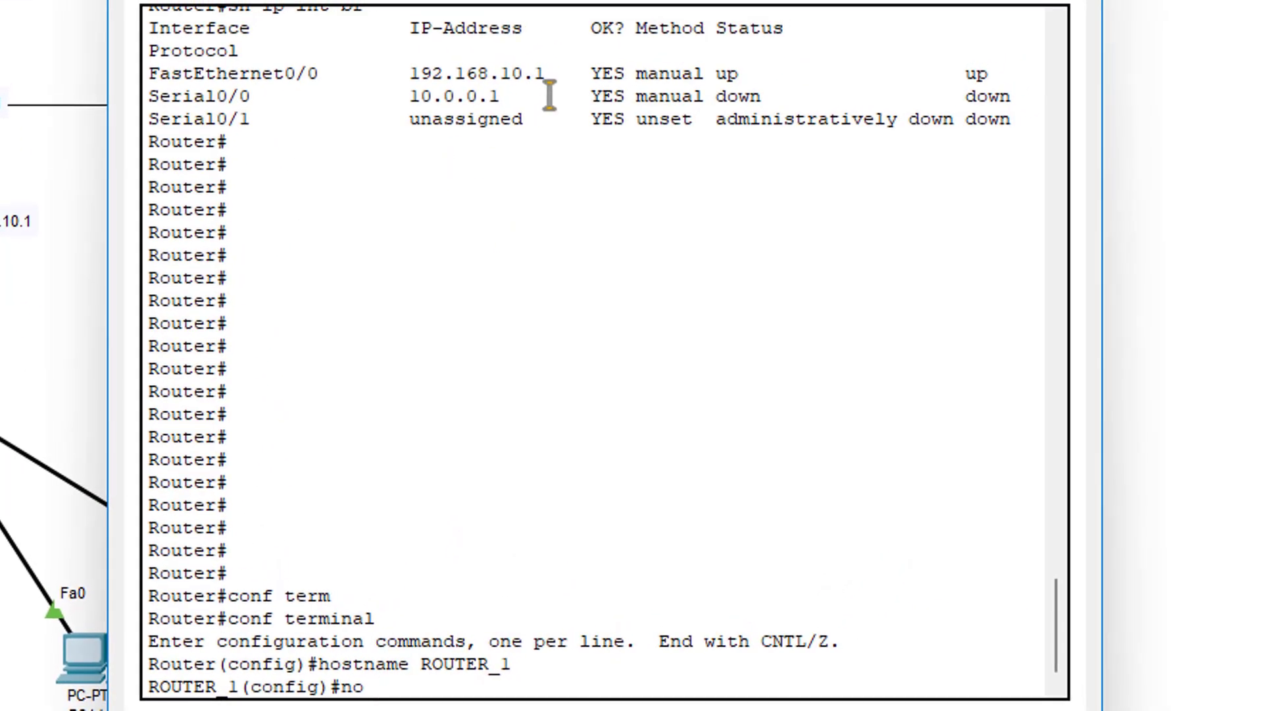
{"action": "left_click_drag", "start_coordinate": [548, 73], "coordinate": [398, 78]}
{"action": "left_click", "coordinate": [421, 82]}
{"action": "left_click_drag", "start_coordinate": [377, 685], "coordinate": [342, 686]}
{"action": "left_click", "coordinate": [392, 685]}
{"action": "left_click_drag", "start_coordinate": [194, 74], "coordinate": [349, 70]}
{"action": "left_click", "coordinate": [442, 685]}
{"action": "key", "text": "BackSpace"}
{"action": "key", "text": "BackSpace"}
{"action": "key", "text": "BackSpace"}
{"action": "key", "text": "BackSpace"}
{"action": "key", "text": "BackSpace"}
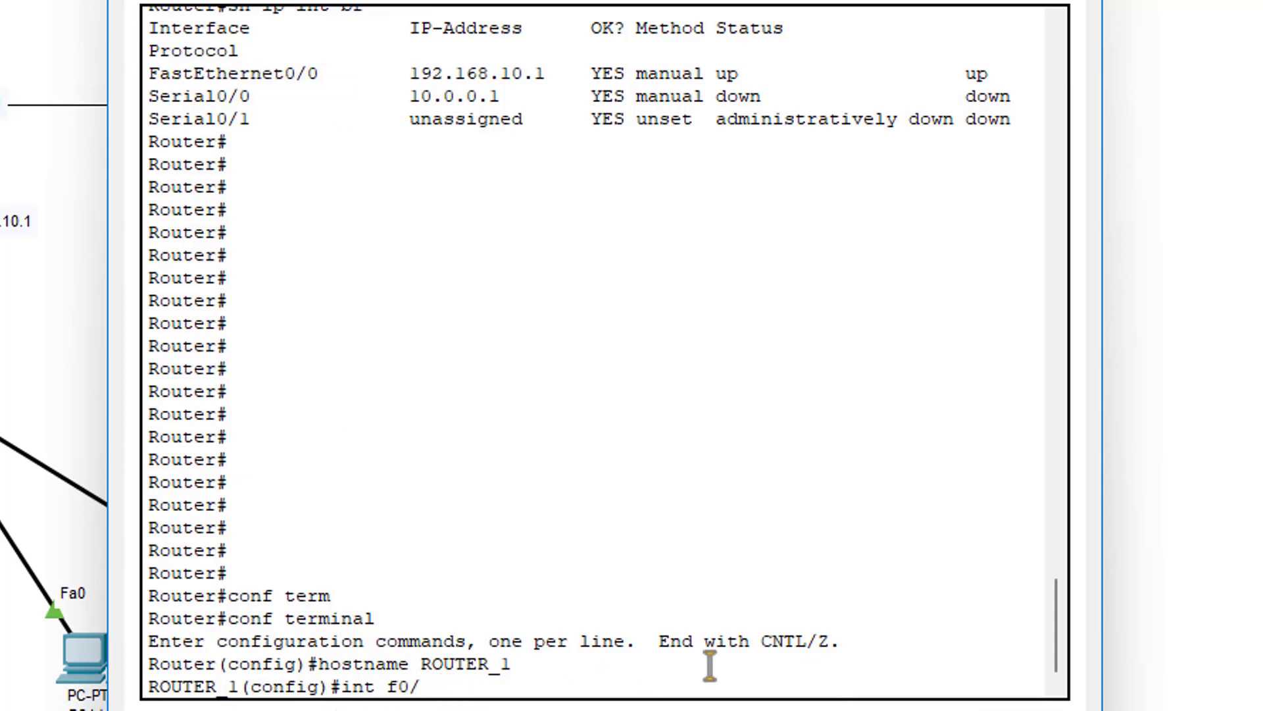
{"action": "key", "text": "BackSpace"}
{"action": "key", "text": "BackSpace"}
{"action": "key", "text": "BackSpace"}
{"action": "type", "text": "i"}
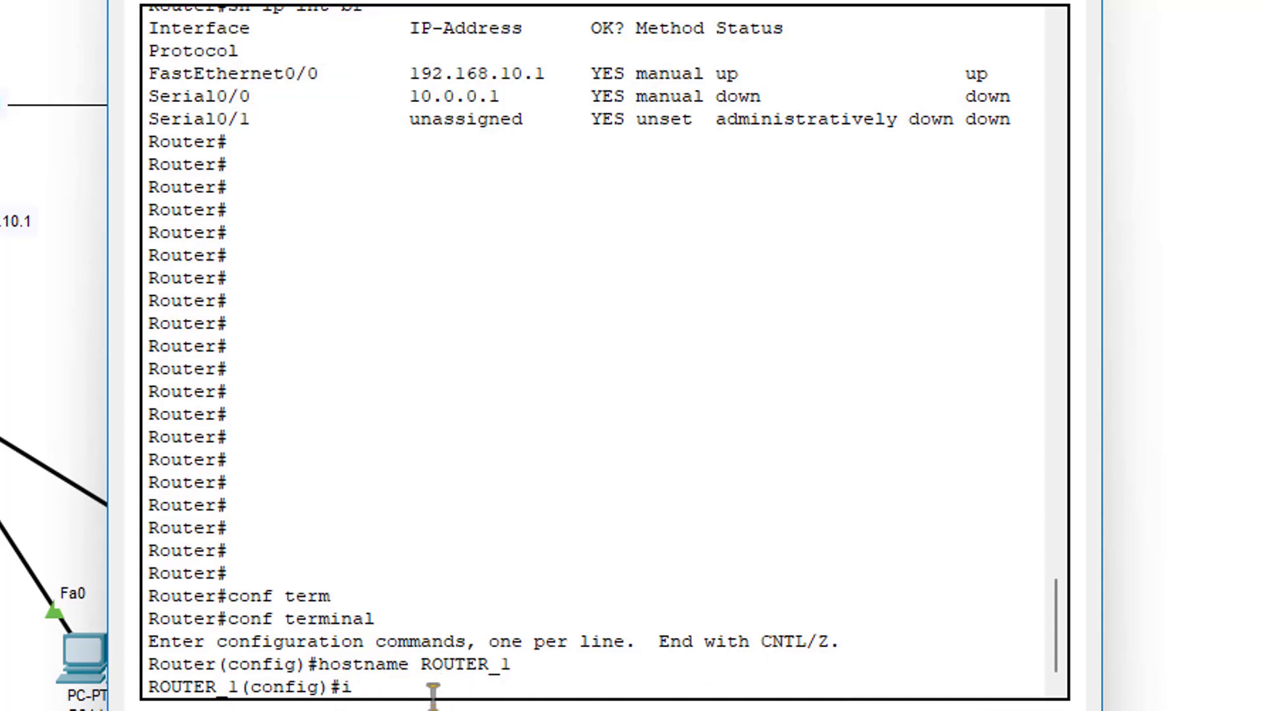
{"action": "type", "text": "p"}
{"action": "key", "text": "BackSpace"}
{"action": "left_click_drag", "start_coordinate": [407, 72], "coordinate": [556, 74]}
{"action": "left_click", "coordinate": [411, 73]}
{"action": "left_click_drag", "start_coordinate": [387, 73], "coordinate": [590, 74]}
{"action": "left_click", "coordinate": [373, 689]}
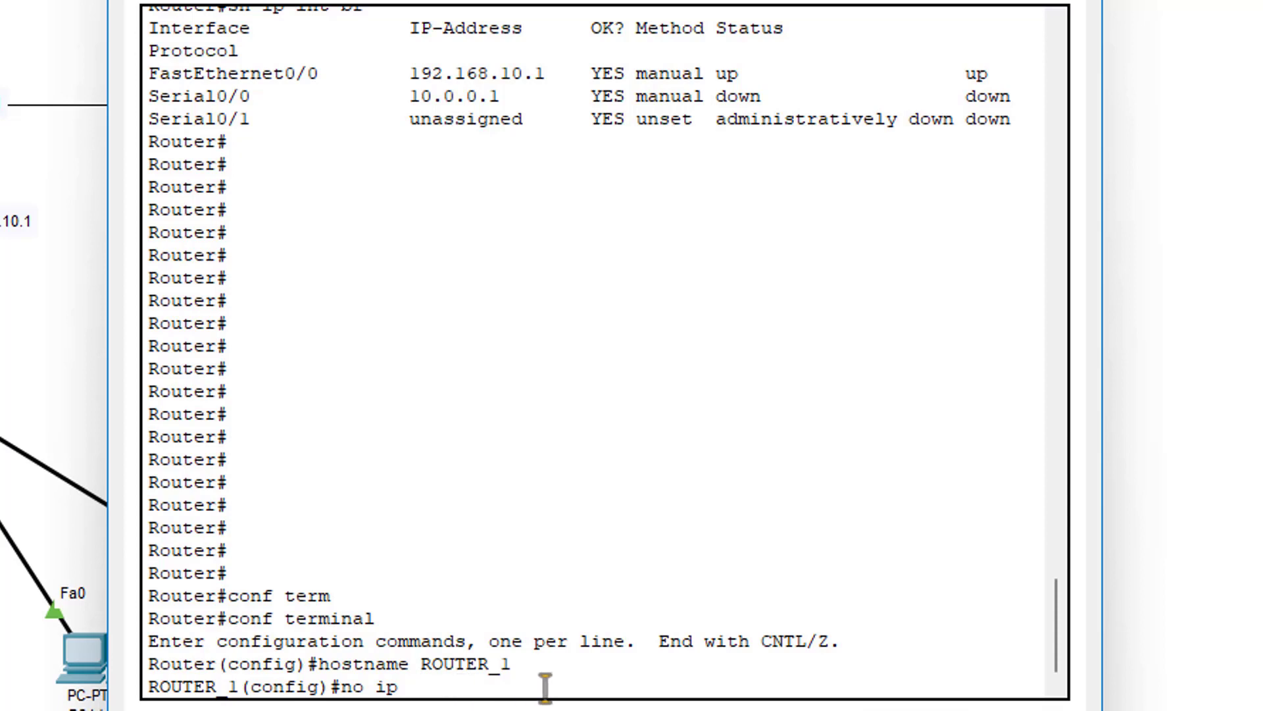
{"action": "key", "text": "BackSpace"}
{"action": "key", "text": "BackSpace"}
{"action": "key", "text": "BackSpace"}
{"action": "key", "text": "BackSpace"}
{"action": "key", "text": "BackSpace"}
{"action": "key", "text": "BackSpace"}
{"action": "key", "text": "BackSpace"}
{"action": "key", "text": "BackSpace"}
{"action": "key", "text": "BackSpace"}
{"action": "key", "text": "BackSpace"}
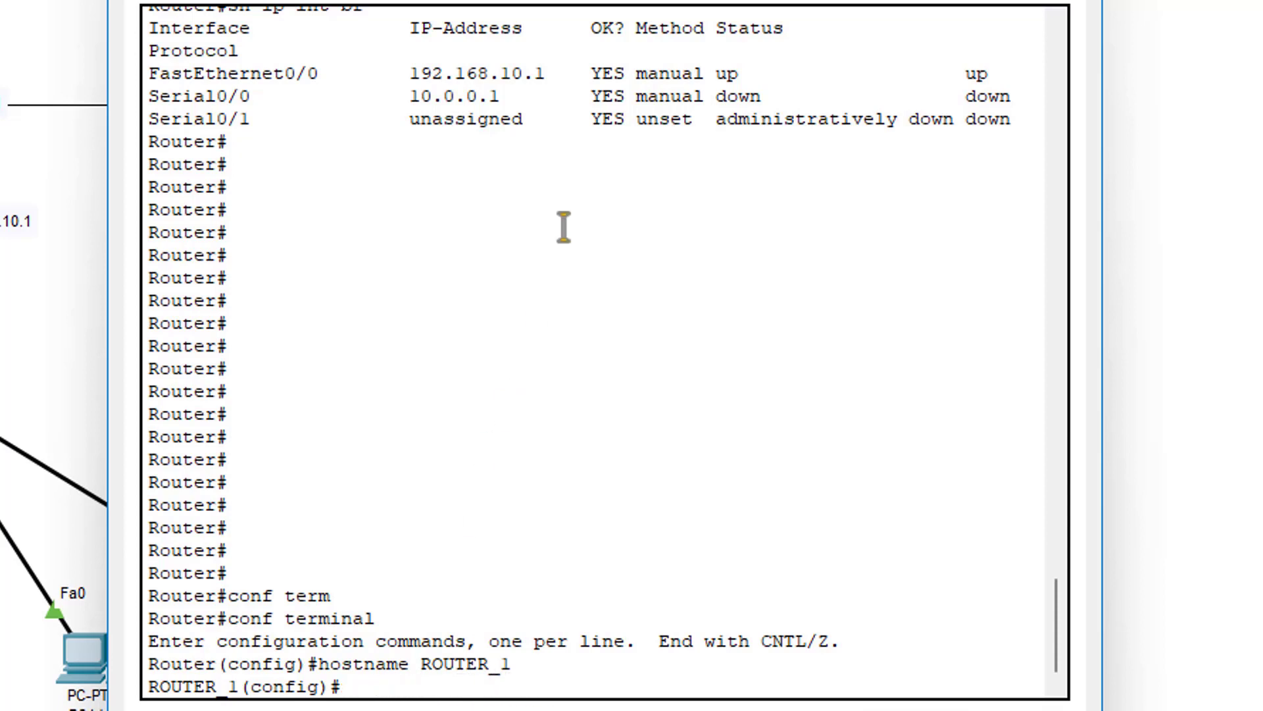
Review the FastEthernet0/0 address and the hostname command in the router's command line, and close the Router0 window.
{"action": "left_click_drag", "start_coordinate": [410, 73], "coordinate": [554, 71]}
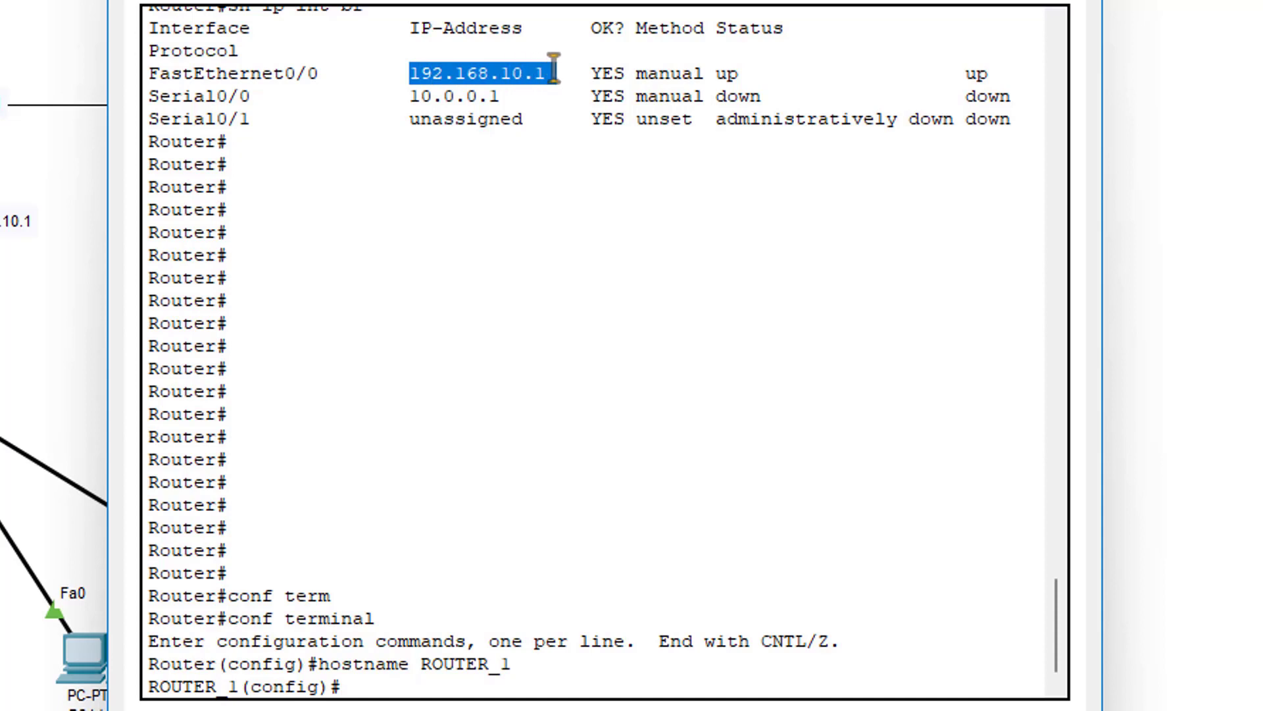
{"action": "left_click", "coordinate": [356, 686]}
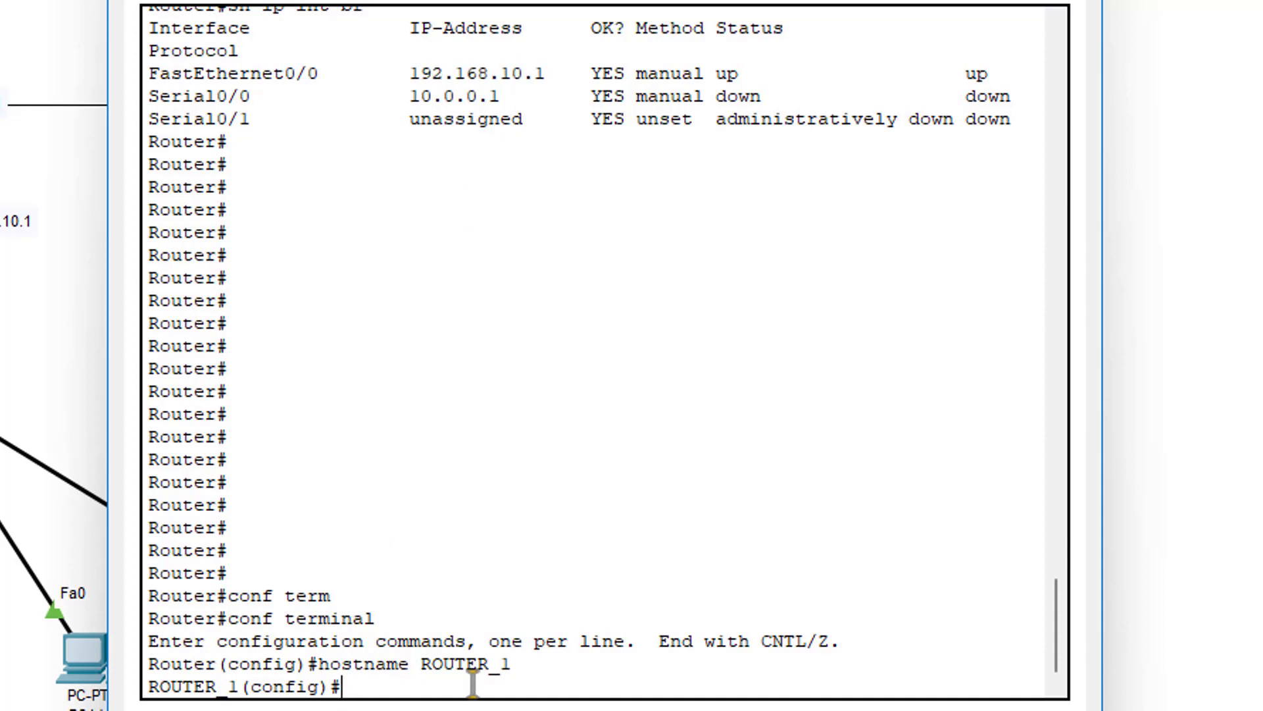
{"action": "left_click_drag", "start_coordinate": [422, 662], "coordinate": [522, 660]}
{"action": "left_click", "coordinate": [498, 660]}
{"action": "left_click_drag", "start_coordinate": [398, 661], "coordinate": [541, 661]}
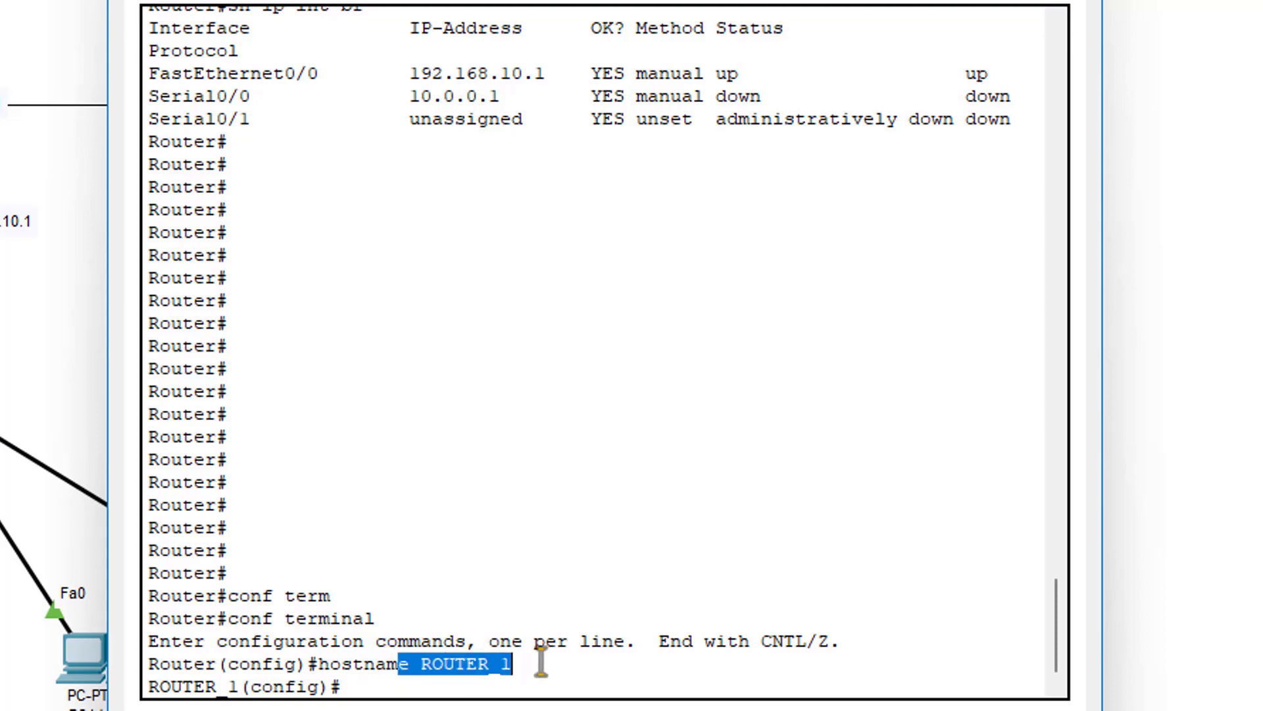
{"action": "left_click", "coordinate": [491, 671]}
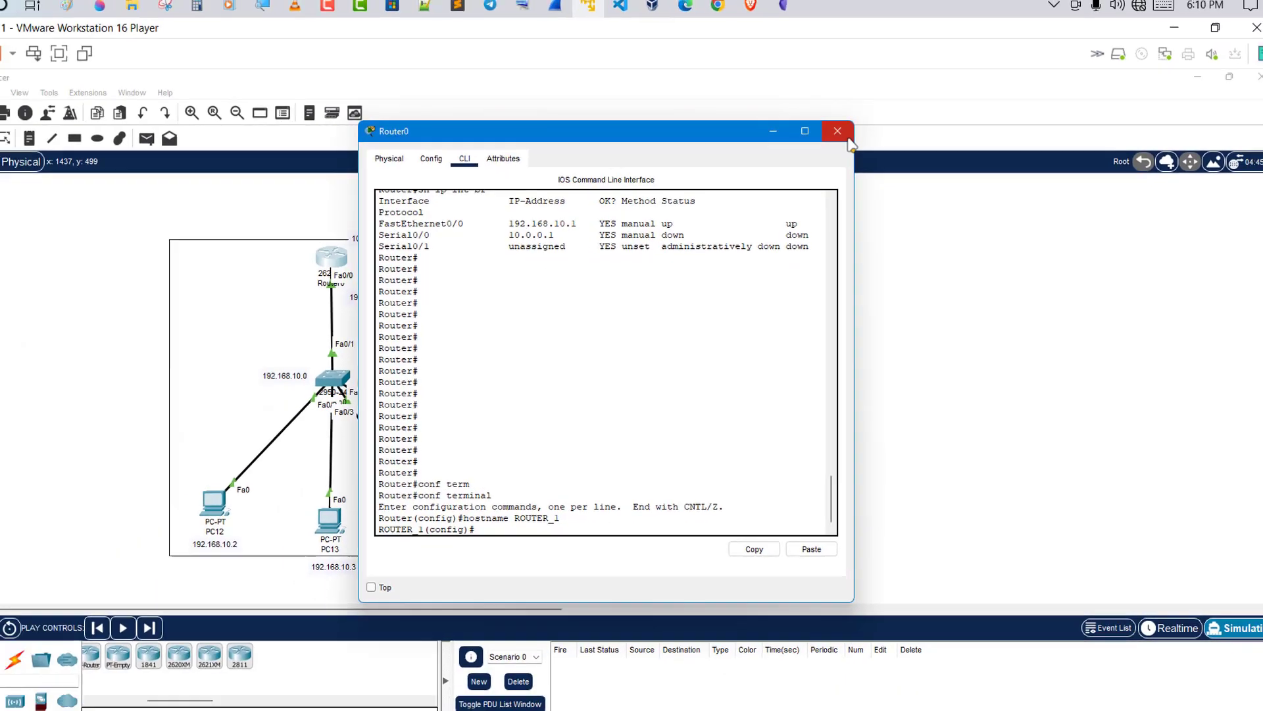
{"action": "left_click", "coordinate": [855, 134]}
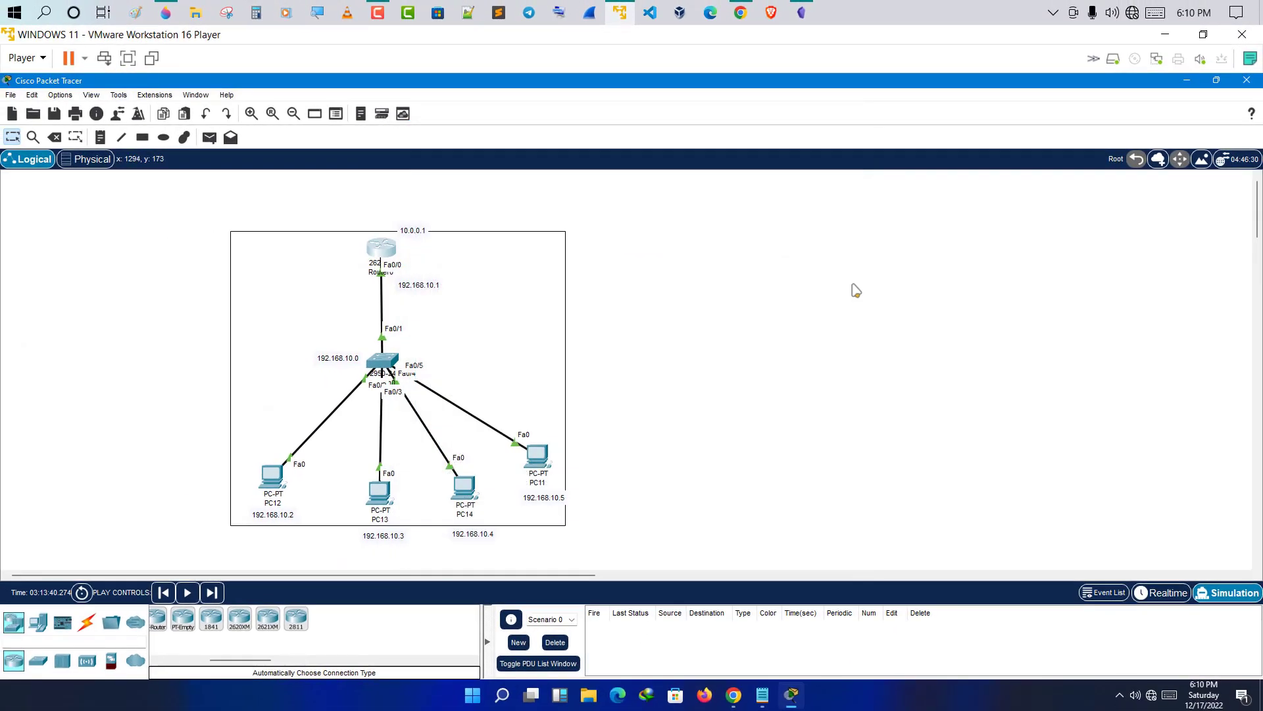